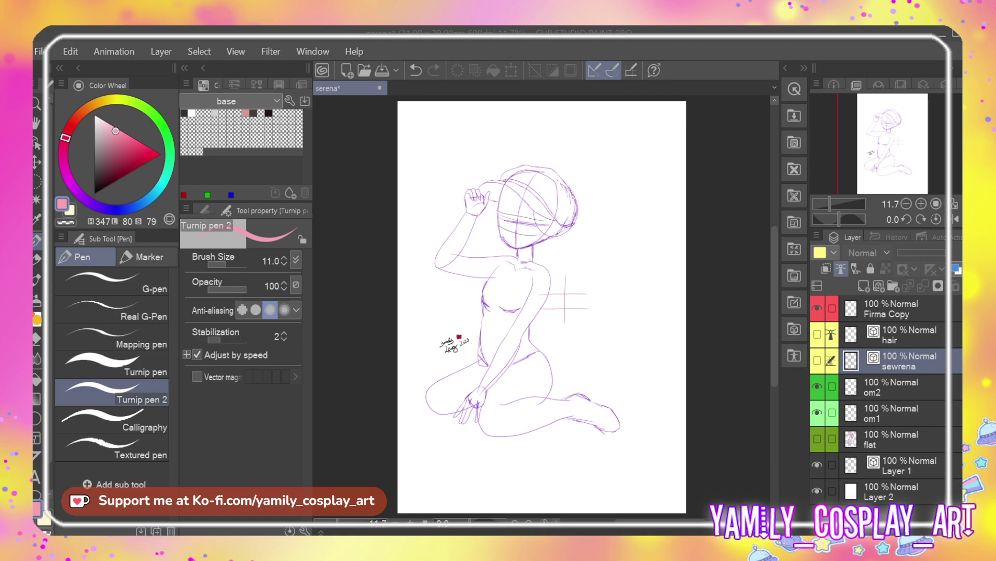
# Show the hair, sewrena and flat layers and hide the purple body sketch on Layer 1
pyautogui.moveTo(817, 360); pyautogui.dragTo(821, 337)
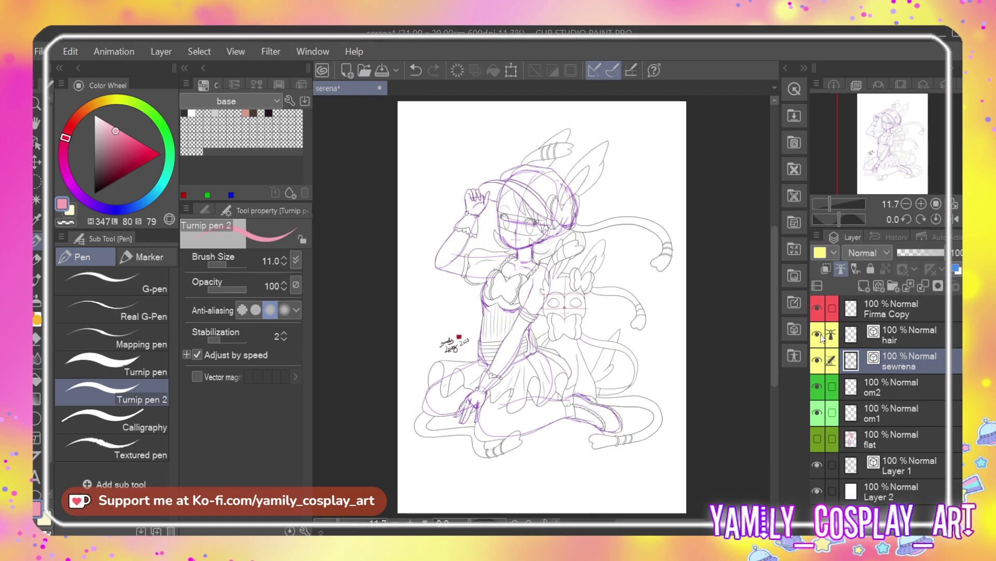
pyautogui.click(819, 437)
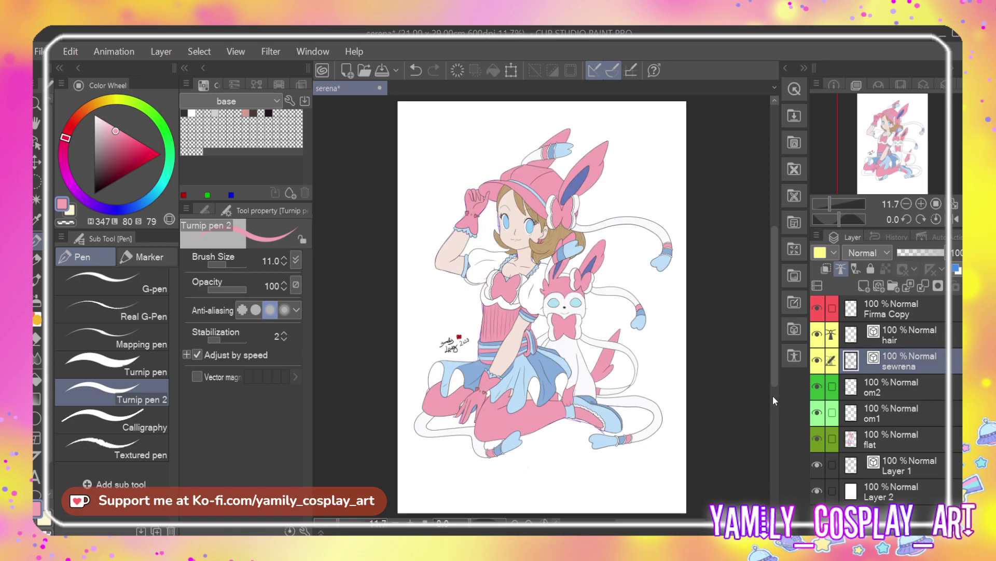
pyautogui.moveTo(818, 442); pyautogui.dragTo(817, 465)
# Select all skin-coloured areas of the flat layer by colour gamut, sampling the colour from the raised arm
pyautogui.click(896, 435)
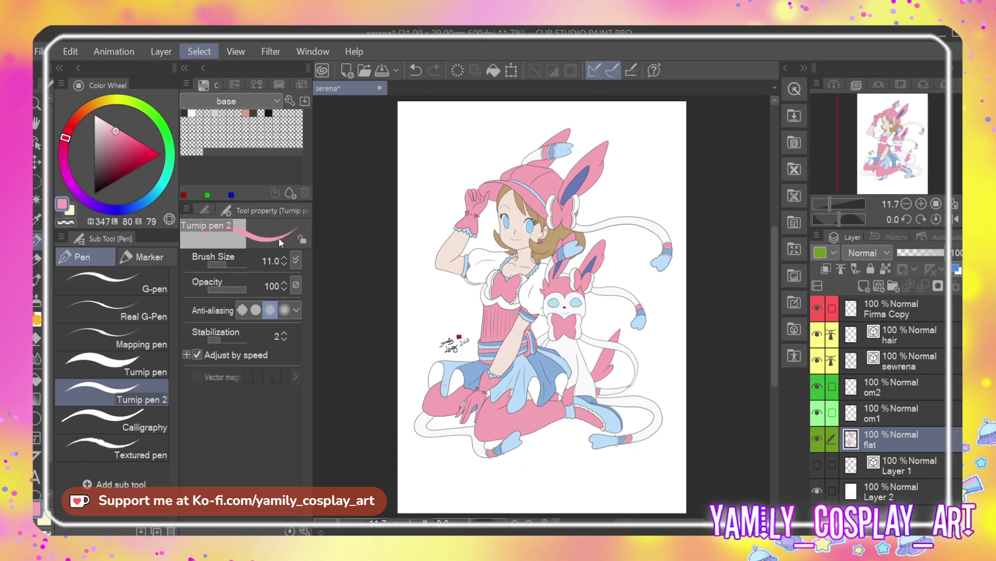
pyautogui.click(278, 194)
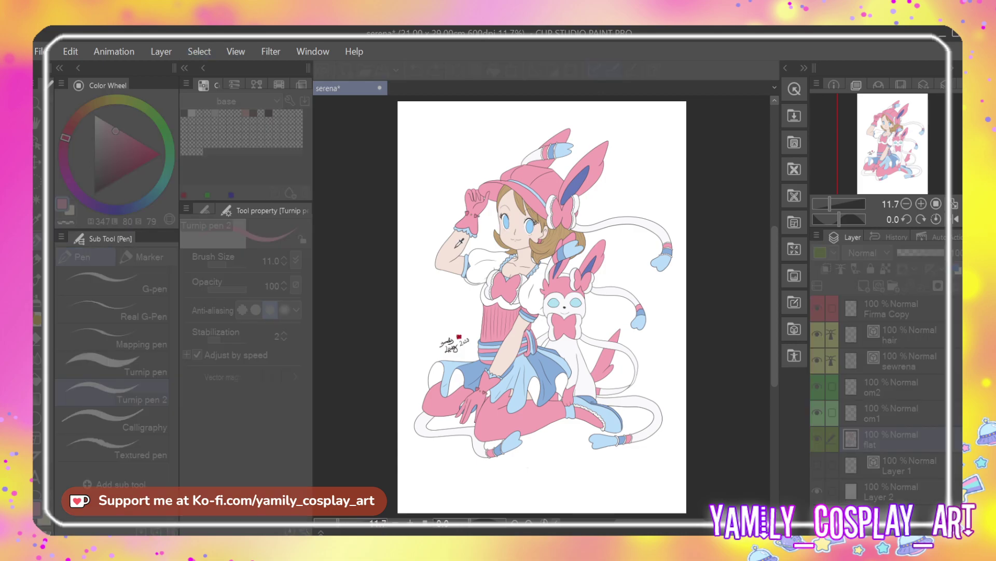
pyautogui.click(455, 247)
pyautogui.click(363, 226)
# Activate layer om1, sample the face's skin colour and change it to the shadow tone H 21, L 83, S 49
pyautogui.click(907, 411)
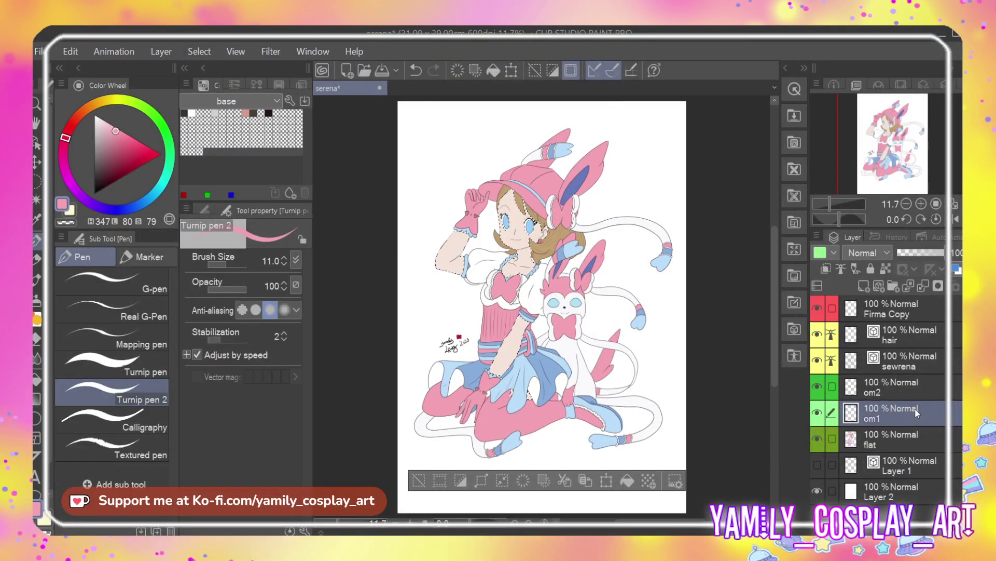
pyautogui.scroll(2, 541, 327)
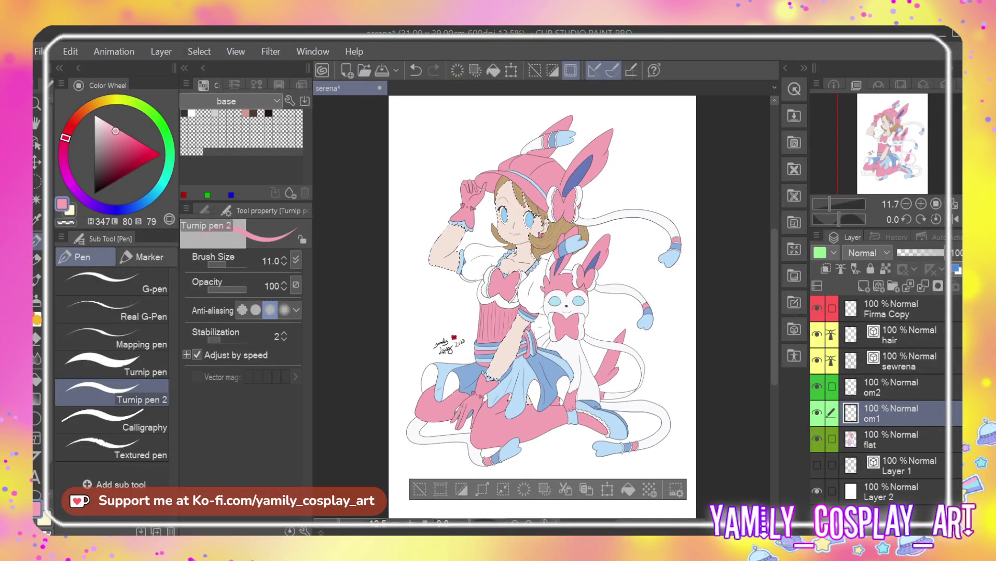
pyautogui.scroll(1, 566, 321)
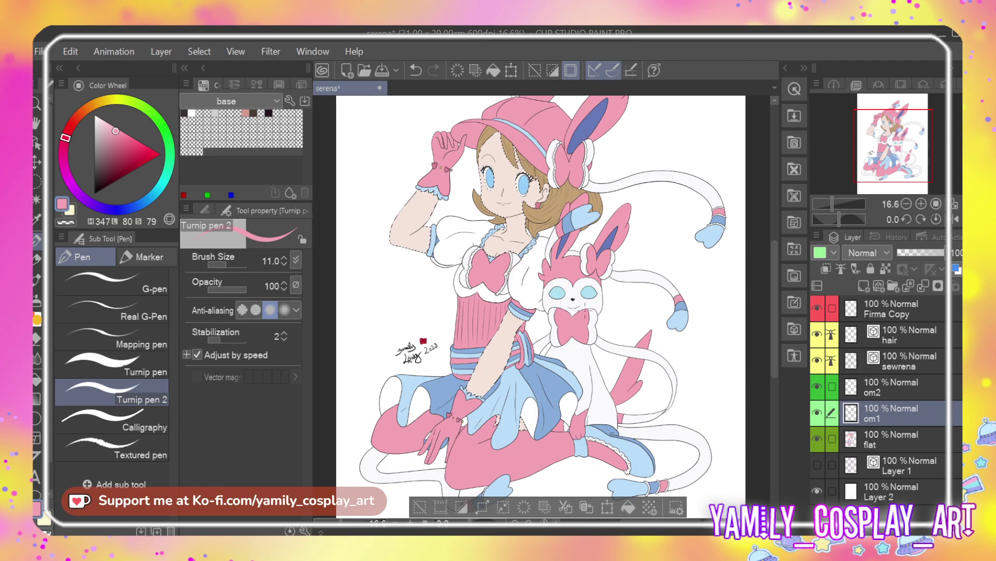
pyautogui.scroll(-1, 586, 310)
pyautogui.scroll(-1, 586, 311)
pyautogui.scroll(5, 670, 253)
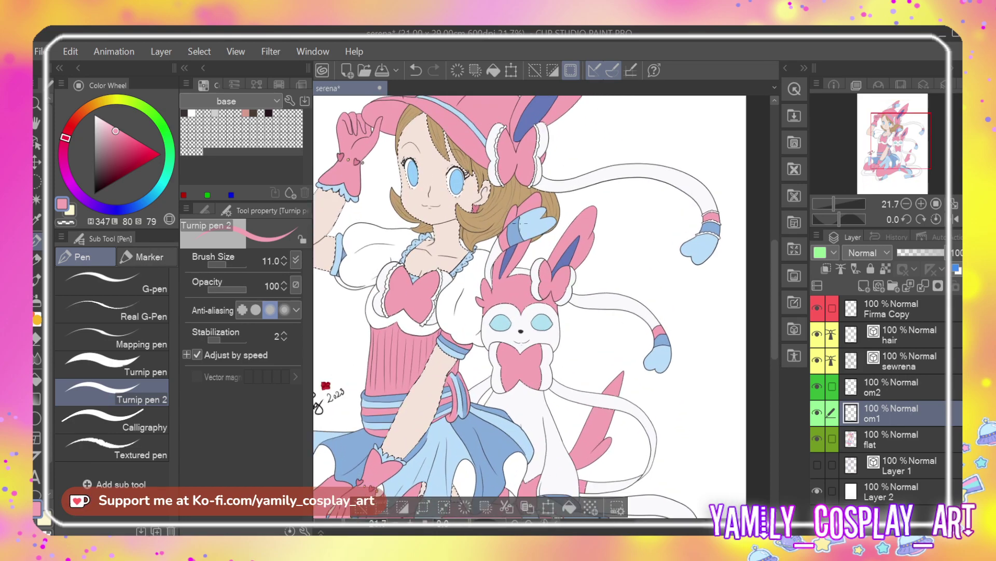
pyautogui.scroll(-3, 531, 227)
pyautogui.scroll(5, 530, 227)
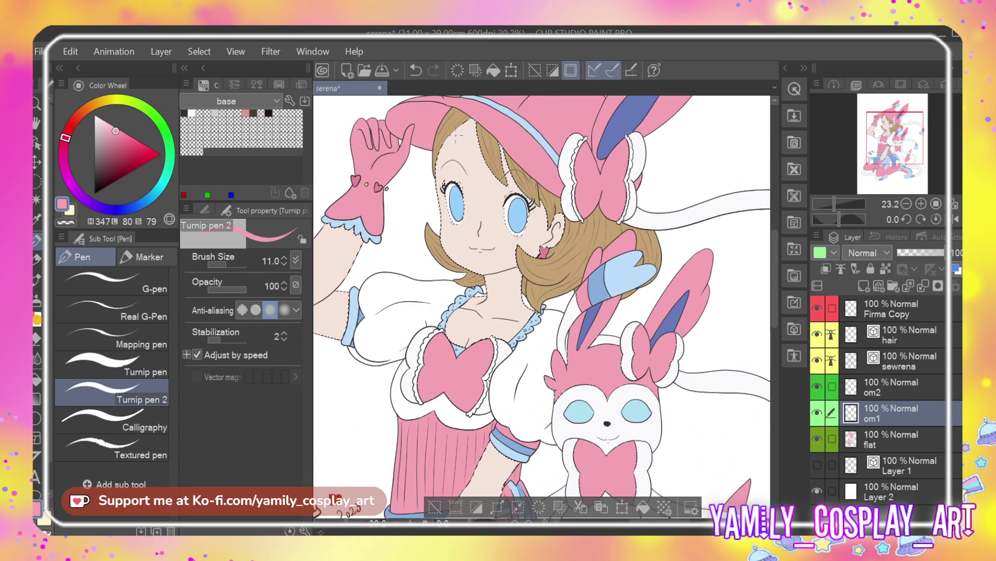
pyautogui.scroll(3, 471, 138)
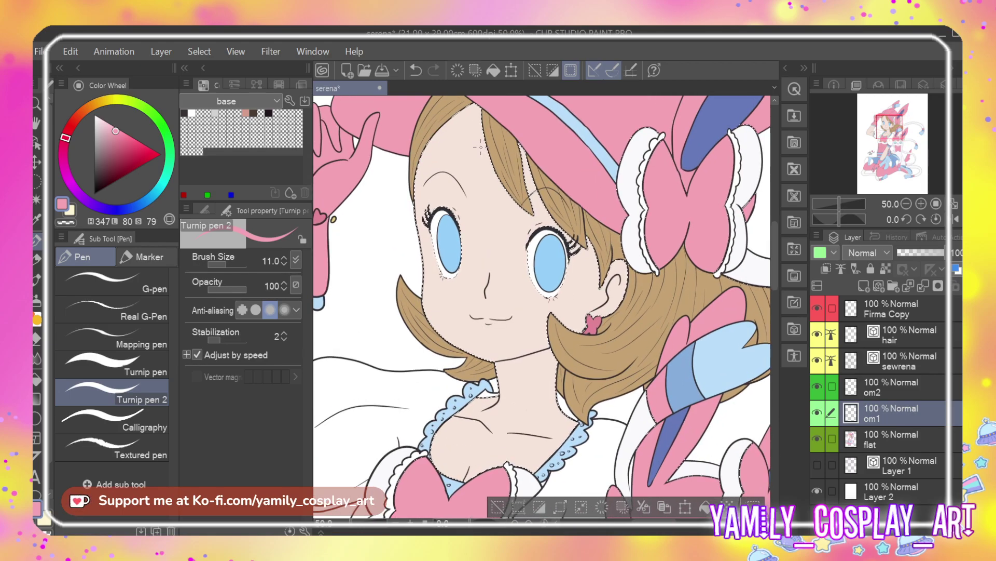
pyautogui.press('i')
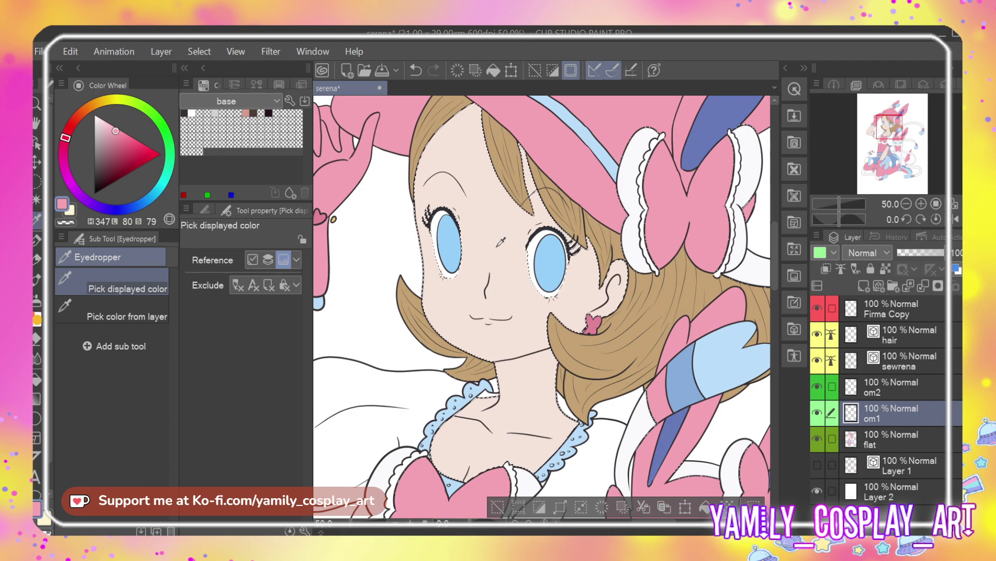
pyautogui.click(511, 264)
pyautogui.click(105, 129)
pyautogui.press('p')
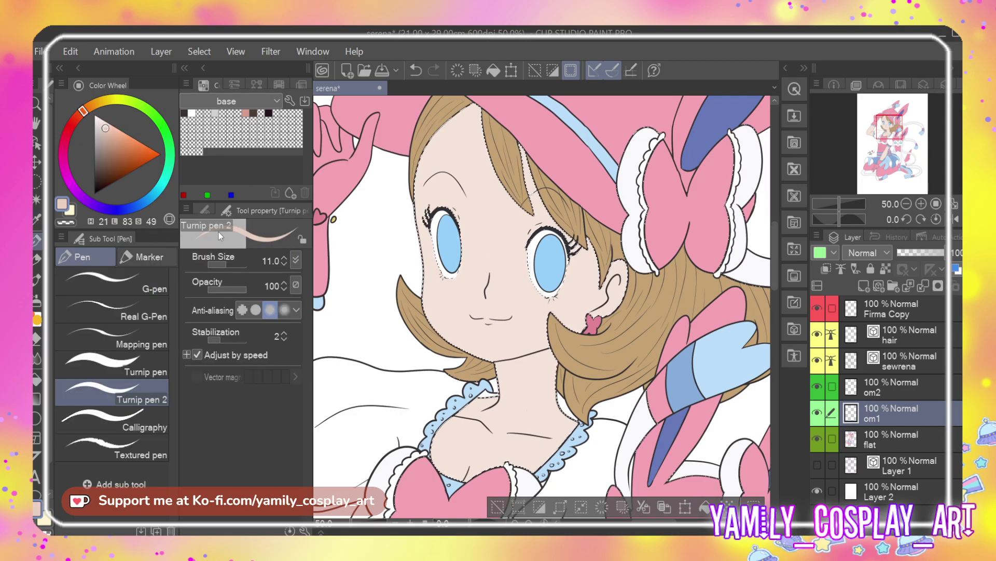
# Shade the forehead along the hairline and bangs on layer om1 with the Turnip pen at size 82.4
pyautogui.click(890, 439)
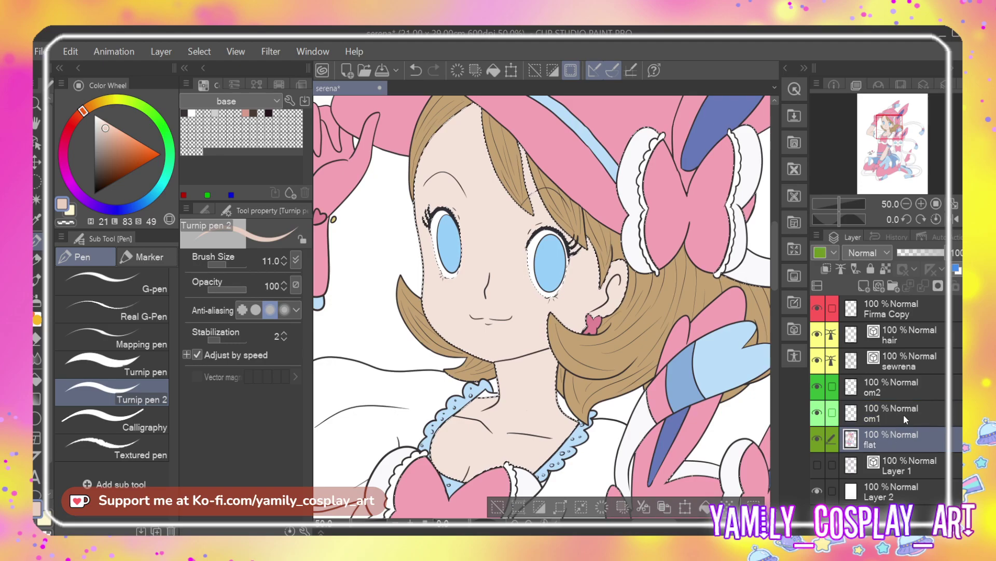
pyautogui.click(895, 407)
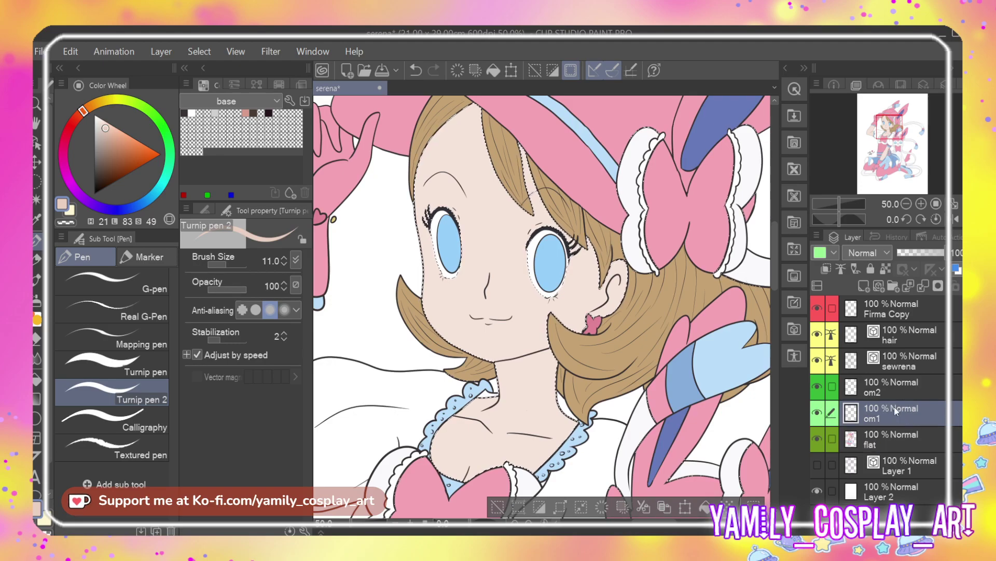
pyautogui.scroll(1, 465, 99)
pyautogui.scroll(-1, 466, 99)
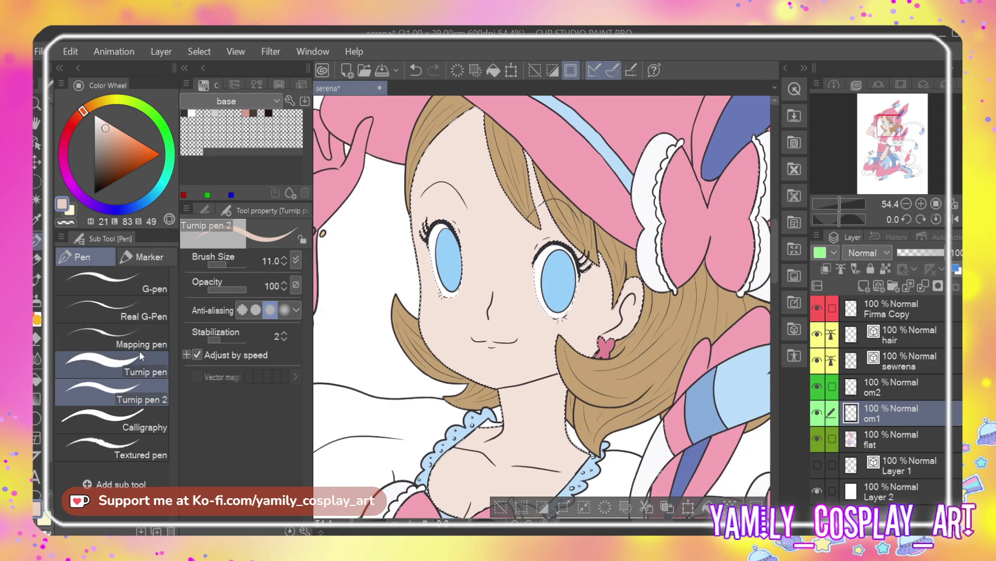
pyautogui.click(135, 366)
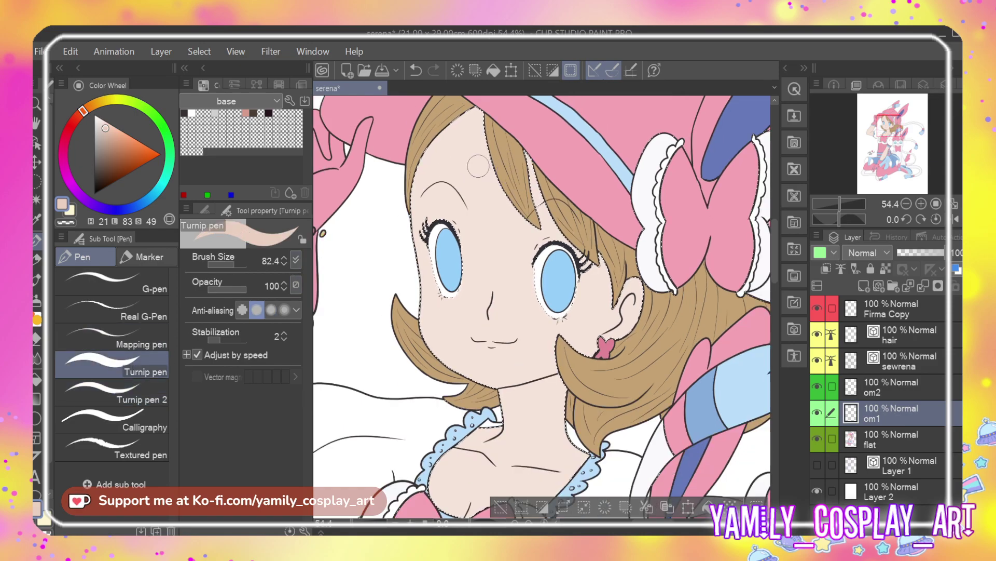
pyautogui.moveTo(482, 112); pyautogui.dragTo(486, 159)
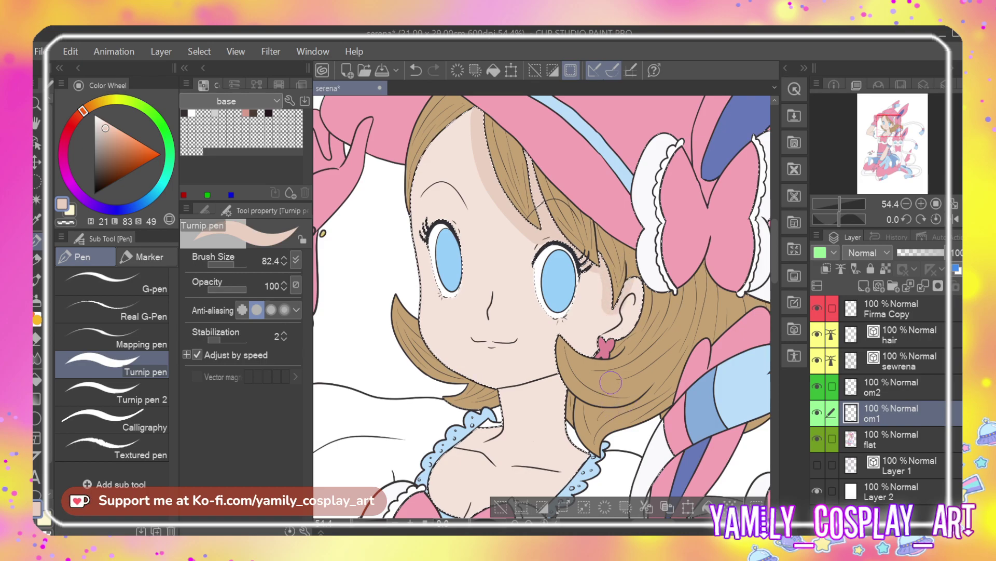
pyautogui.moveTo(471, 107); pyautogui.dragTo(420, 158)
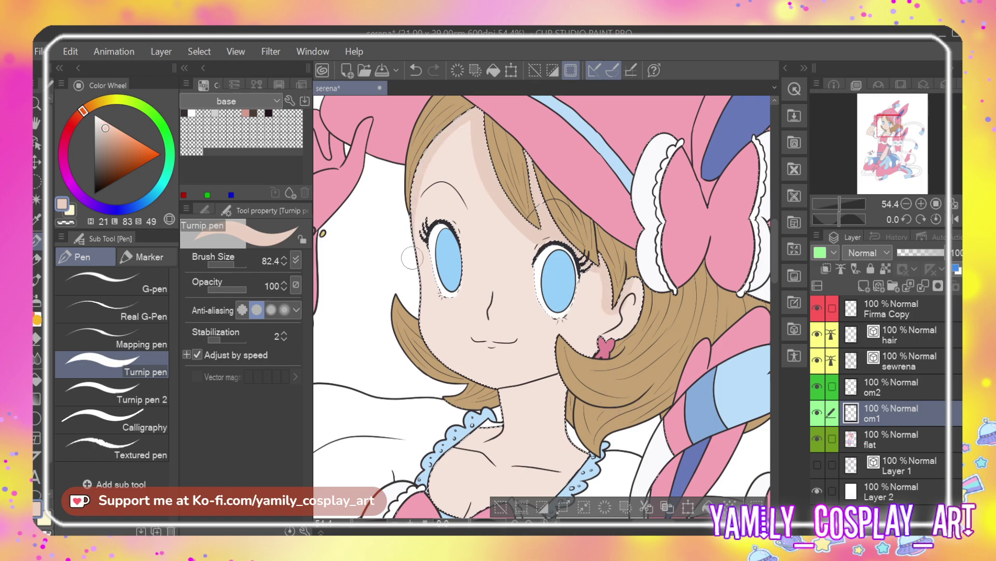
# Set the brush size to 36 and paint shadows on the jawline, ear, lower lip and both cheeks
pyautogui.scroll(3, 424, 259)
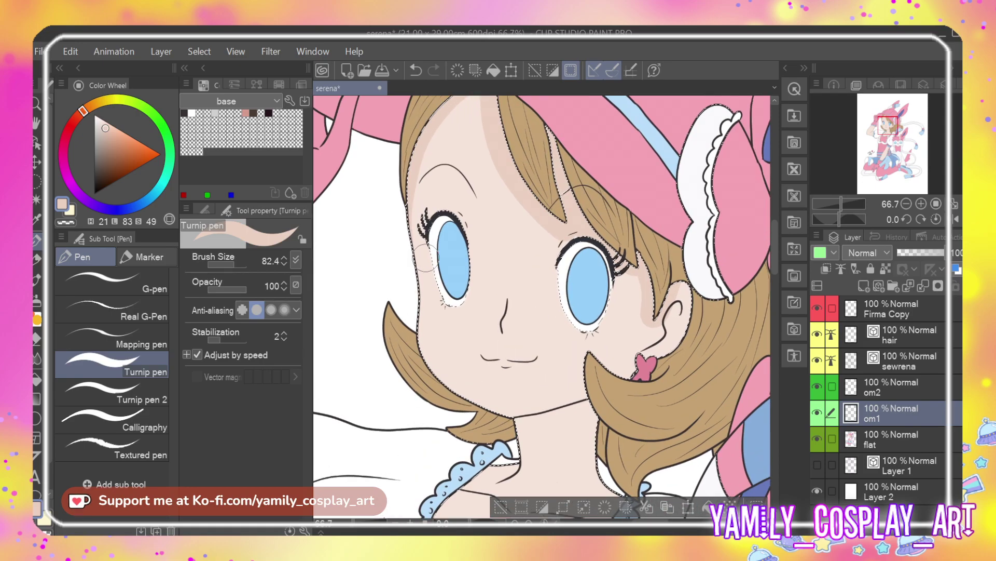
pyautogui.click(229, 265)
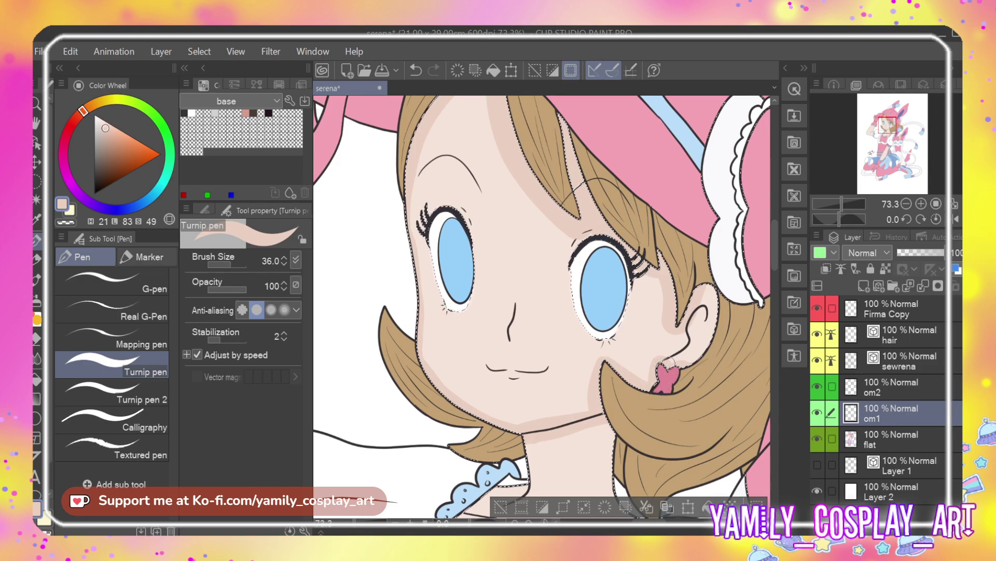
pyautogui.moveTo(702, 309); pyautogui.dragTo(708, 321)
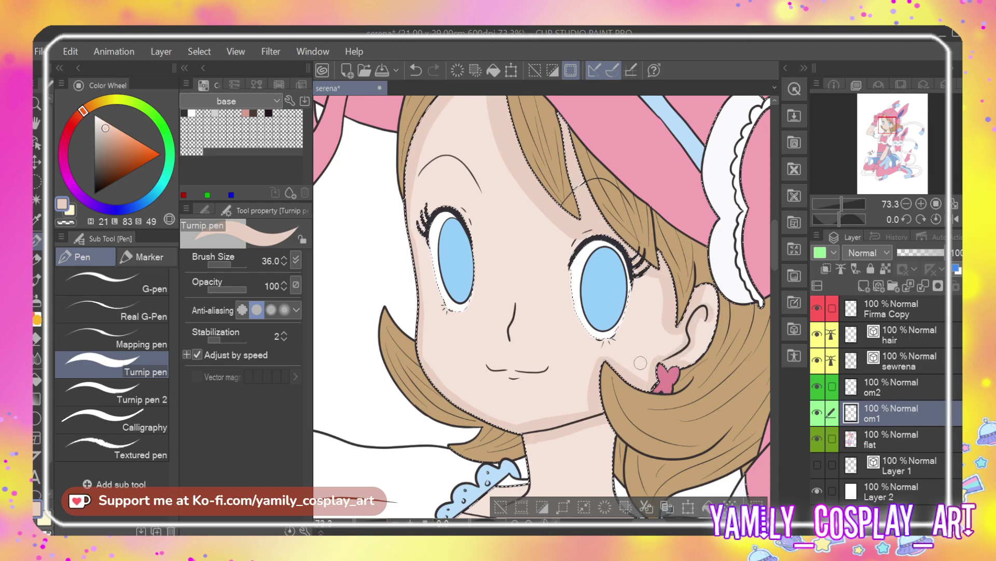
pyautogui.moveTo(711, 287); pyautogui.dragTo(713, 283)
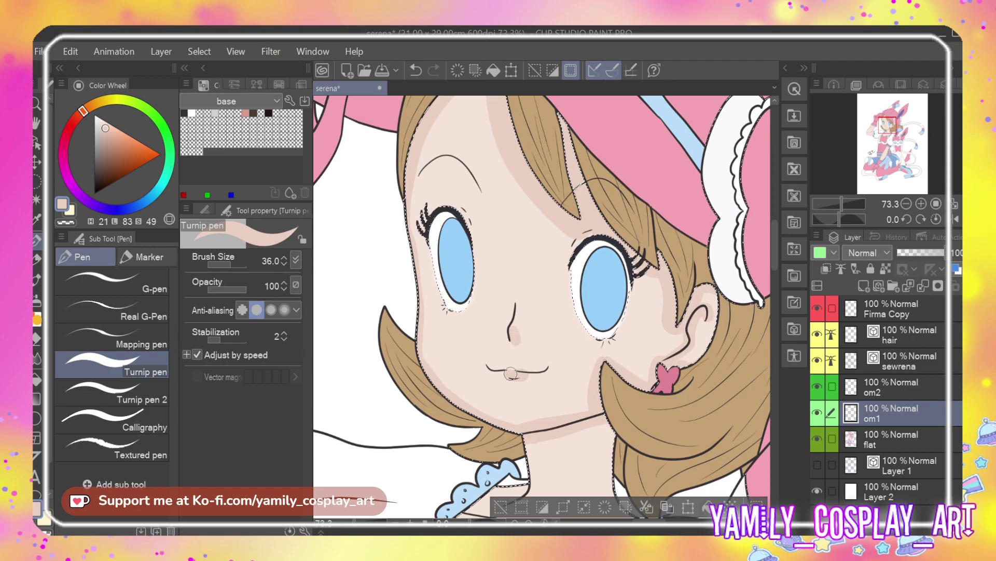
pyautogui.moveTo(429, 328)
pyautogui.mouseDown()
pyautogui.moveTo(436, 342)
pyautogui.moveTo(466, 326)
pyautogui.moveTo(487, 333)
pyautogui.mouseUp()
pyautogui.moveTo(567, 347); pyautogui.dragTo(596, 360)
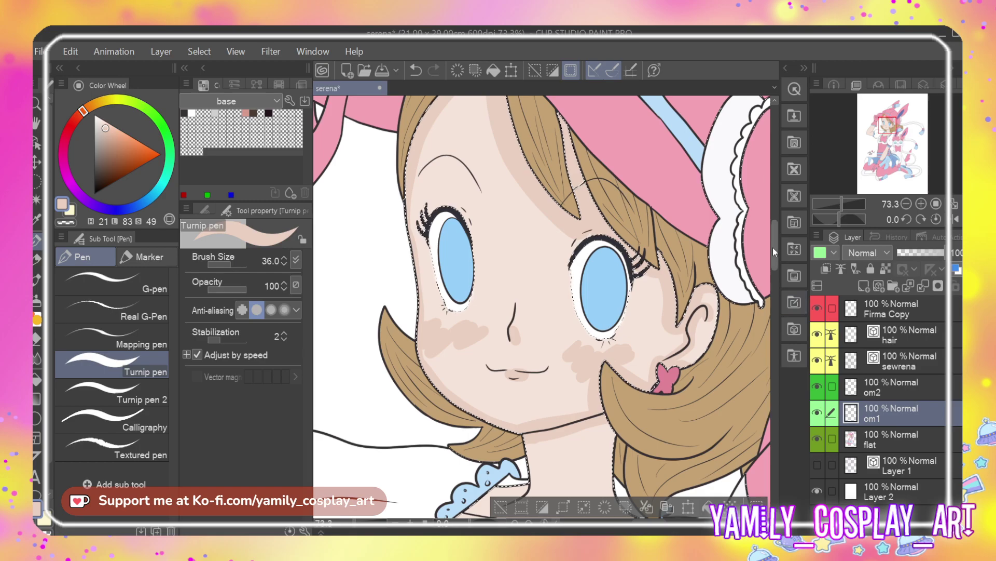
# Paint skin shadows over the neck, under the collarbones and along the neckline of the chest
pyautogui.moveTo(773, 248); pyautogui.dragTo(773, 238)
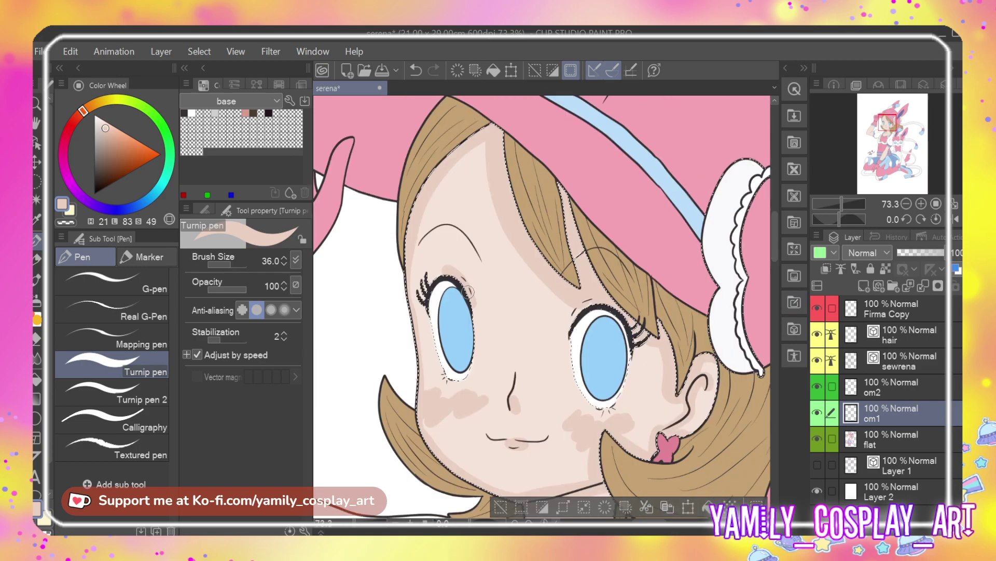
pyautogui.moveTo(775, 229); pyautogui.dragTo(771, 263)
pyautogui.moveTo(524, 244)
pyautogui.mouseDown()
pyautogui.moveTo(581, 262)
pyautogui.moveTo(615, 228)
pyautogui.moveTo(539, 256)
pyautogui.moveTo(575, 261)
pyautogui.moveTo(571, 275)
pyautogui.moveTo(616, 268)
pyautogui.mouseUp()
pyautogui.moveTo(560, 296)
pyautogui.mouseDown()
pyautogui.moveTo(493, 293)
pyautogui.moveTo(518, 321)
pyautogui.moveTo(510, 332)
pyautogui.moveTo(530, 311)
pyautogui.moveTo(579, 311)
pyautogui.moveTo(560, 307)
pyautogui.moveTo(571, 292)
pyautogui.moveTo(580, 308)
pyautogui.moveTo(622, 297)
pyautogui.moveTo(648, 309)
pyautogui.moveTo(532, 335)
pyautogui.mouseUp()
pyautogui.moveTo(638, 324)
pyautogui.mouseDown()
pyautogui.moveTo(524, 350)
pyautogui.moveTo(572, 328)
pyautogui.mouseUp()
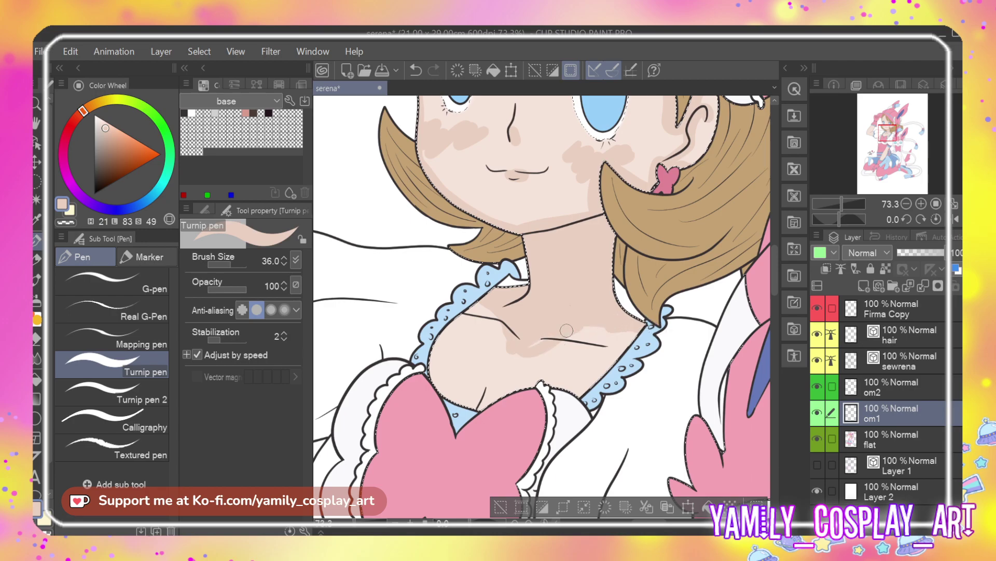
pyautogui.moveTo(514, 346)
pyautogui.mouseDown()
pyautogui.moveTo(503, 317)
pyautogui.moveTo(483, 304)
pyautogui.mouseUp()
pyautogui.moveTo(599, 329)
pyautogui.mouseDown()
pyautogui.moveTo(559, 340)
pyautogui.moveTo(614, 356)
pyautogui.moveTo(565, 347)
pyautogui.mouseUp()
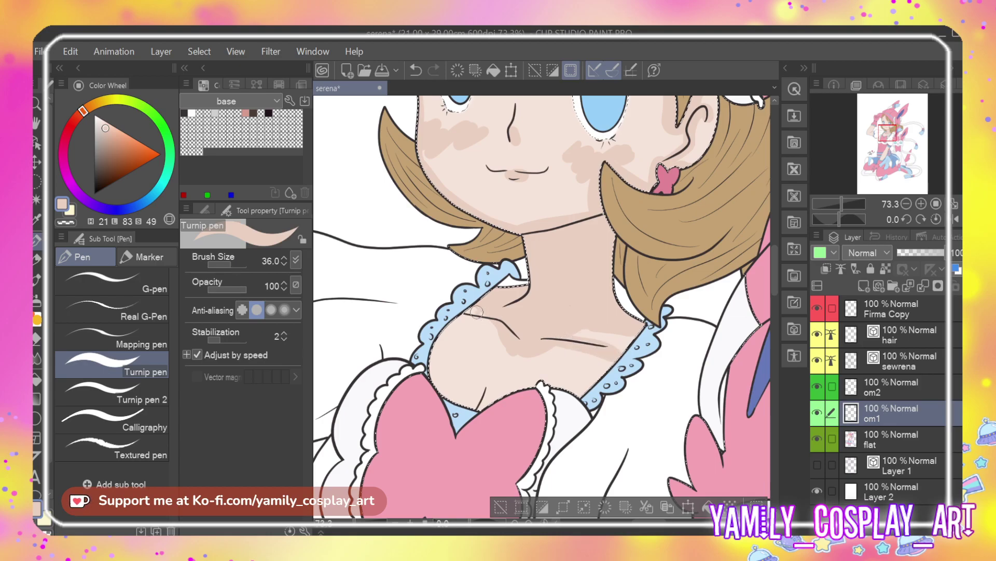
pyautogui.moveTo(481, 322); pyautogui.dragTo(500, 337)
pyautogui.moveTo(438, 339)
pyautogui.mouseDown()
pyautogui.moveTo(476, 402)
pyautogui.moveTo(444, 377)
pyautogui.moveTo(473, 311)
pyautogui.moveTo(490, 378)
pyautogui.moveTo(481, 415)
pyautogui.moveTo(532, 391)
pyautogui.moveTo(497, 395)
pyautogui.moveTo(544, 385)
pyautogui.moveTo(557, 400)
pyautogui.moveTo(543, 379)
pyautogui.moveTo(555, 395)
pyautogui.moveTo(585, 402)
pyautogui.moveTo(560, 385)
pyautogui.moveTo(589, 397)
pyautogui.moveTo(635, 331)
pyautogui.moveTo(585, 392)
pyautogui.moveTo(624, 362)
pyautogui.mouseUp()
# Shade the raised arm below the glove cuff, along its inner edge and elbow crease, beside the sleeve and around the elbow
pyautogui.scroll(-4, 634, 270)
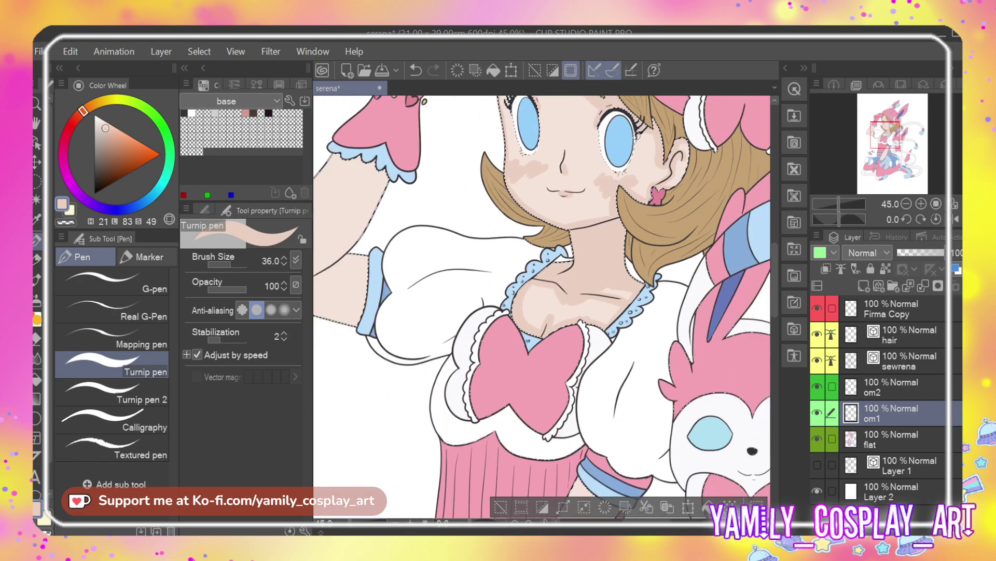
pyautogui.scroll(-3, 637, 139)
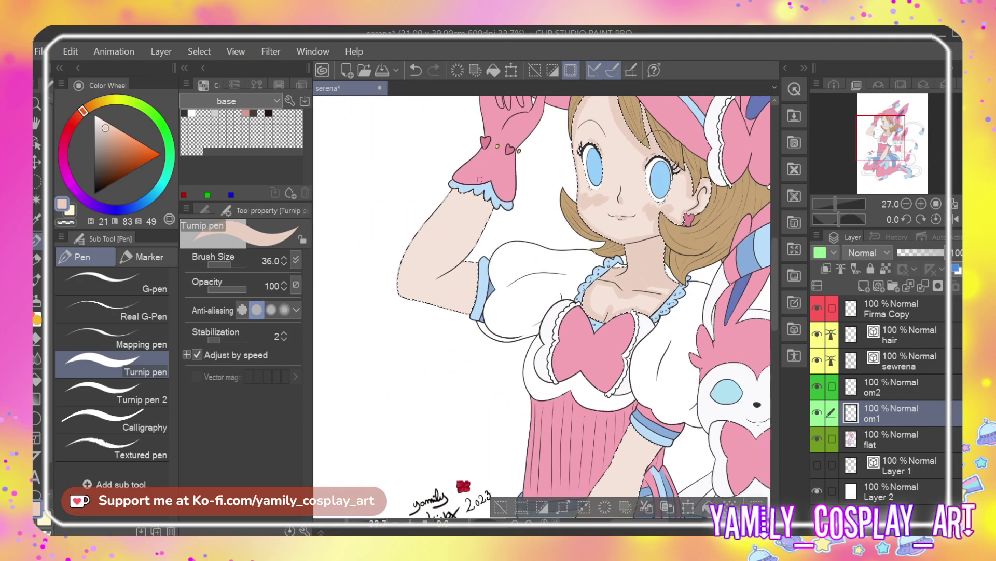
pyautogui.scroll(6, 417, 192)
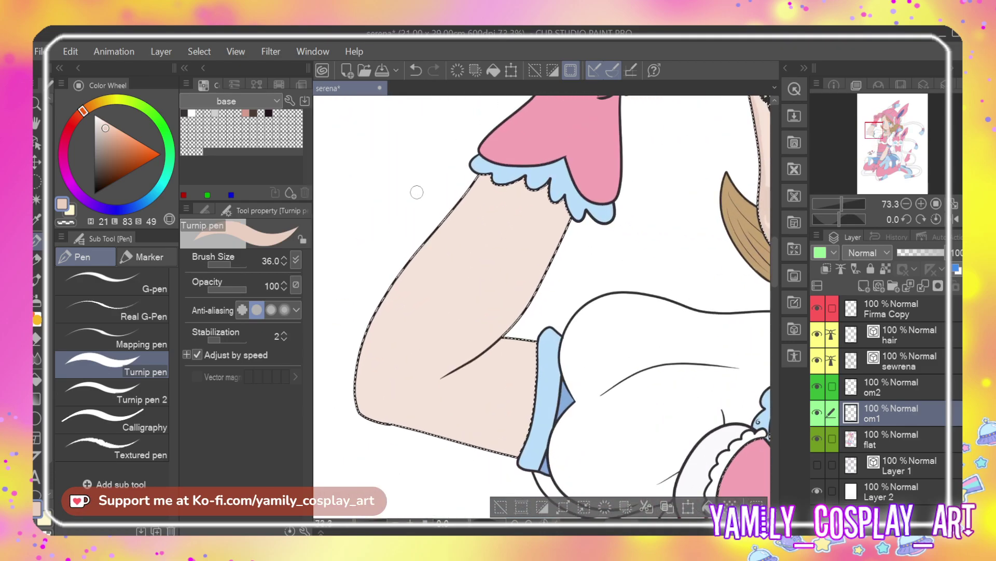
pyautogui.moveTo(494, 188)
pyautogui.mouseDown()
pyautogui.moveTo(521, 182)
pyautogui.moveTo(528, 193)
pyautogui.moveTo(547, 180)
pyautogui.moveTo(517, 195)
pyautogui.moveTo(556, 194)
pyautogui.moveTo(562, 204)
pyautogui.moveTo(553, 184)
pyautogui.moveTo(574, 227)
pyautogui.moveTo(576, 211)
pyautogui.moveTo(570, 254)
pyautogui.moveTo(564, 222)
pyautogui.moveTo(529, 292)
pyautogui.moveTo(433, 381)
pyautogui.moveTo(511, 309)
pyautogui.mouseUp()
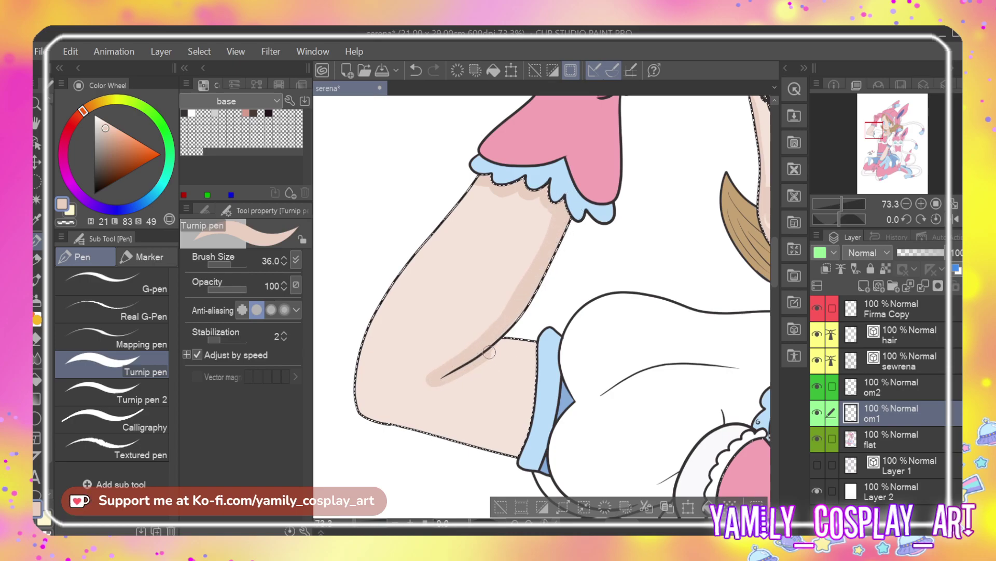
pyautogui.moveTo(545, 342)
pyautogui.mouseDown()
pyautogui.moveTo(505, 349)
pyautogui.moveTo(550, 366)
pyautogui.moveTo(491, 368)
pyautogui.moveTo(512, 343)
pyautogui.mouseUp()
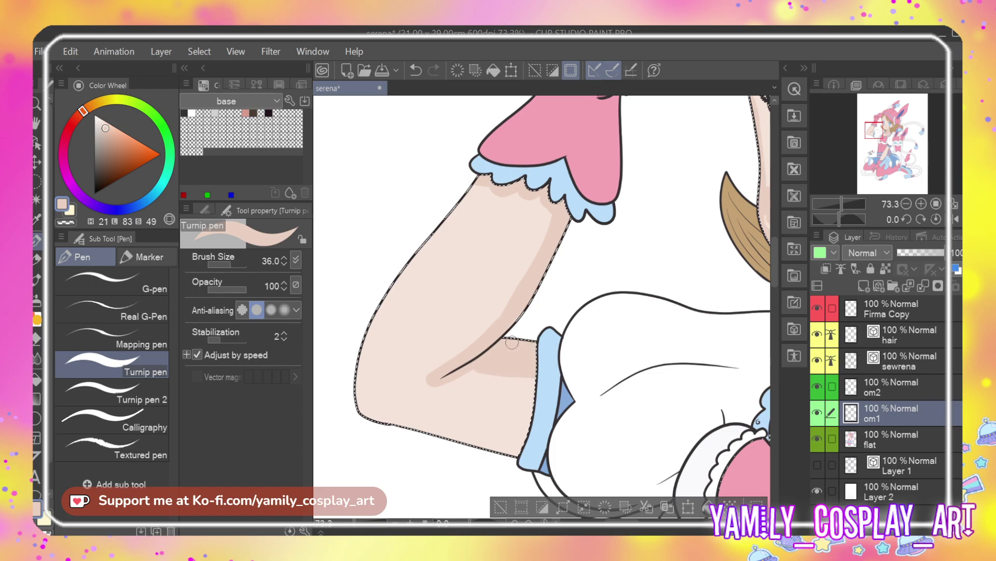
pyautogui.moveTo(534, 381)
pyautogui.mouseDown()
pyautogui.moveTo(518, 464)
pyautogui.moveTo(526, 431)
pyautogui.mouseUp()
pyautogui.moveTo(363, 418)
pyautogui.mouseDown()
pyautogui.moveTo(361, 352)
pyautogui.moveTo(382, 424)
pyautogui.moveTo(358, 369)
pyautogui.moveTo(373, 313)
pyautogui.mouseUp()
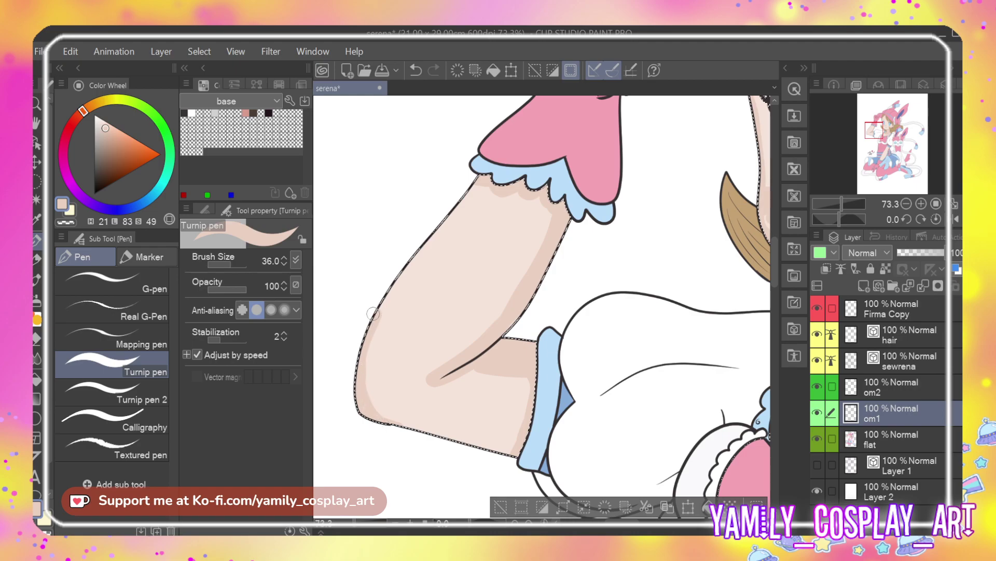
pyautogui.scroll(-2, 478, 284)
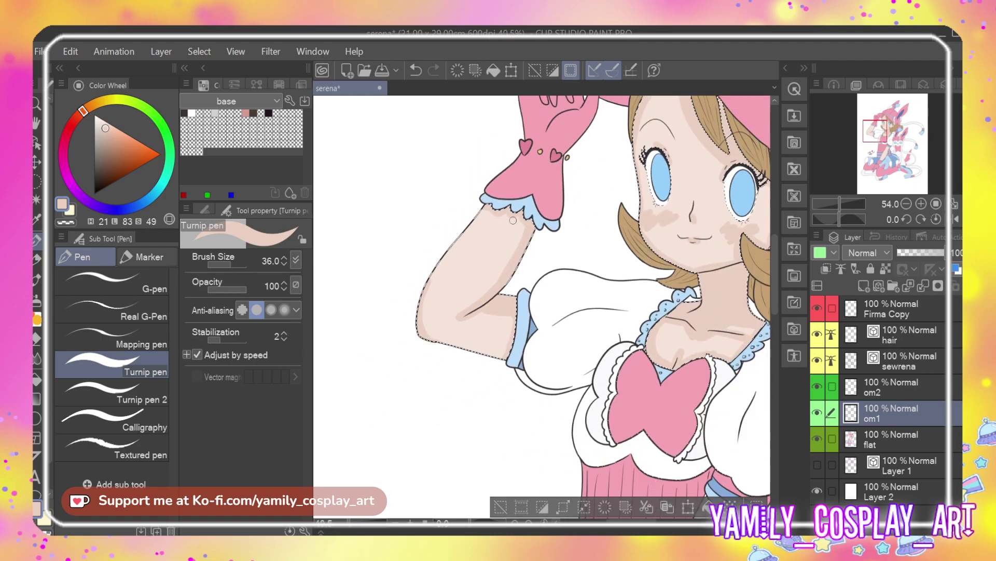
pyautogui.scroll(-5, 513, 220)
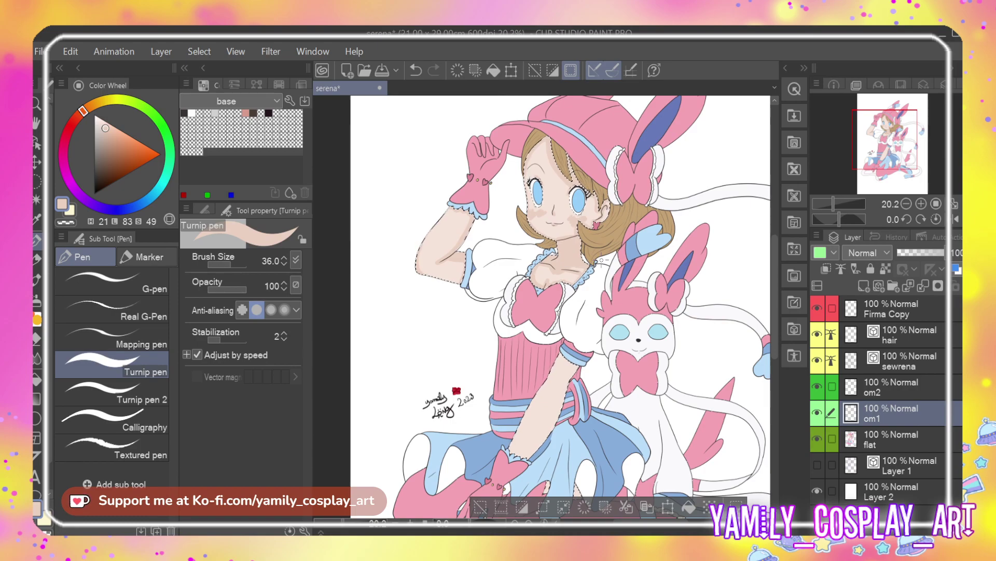
pyautogui.scroll(-3, 552, 354)
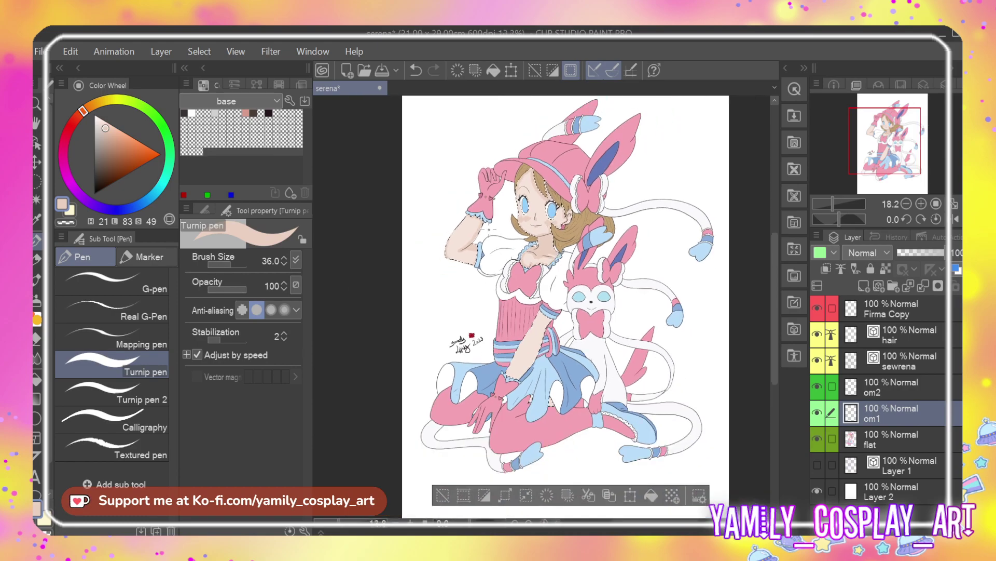
# Paint a skin shadow on the lowered arm directly below the striped blue sleeve band
pyautogui.scroll(4, 530, 304)
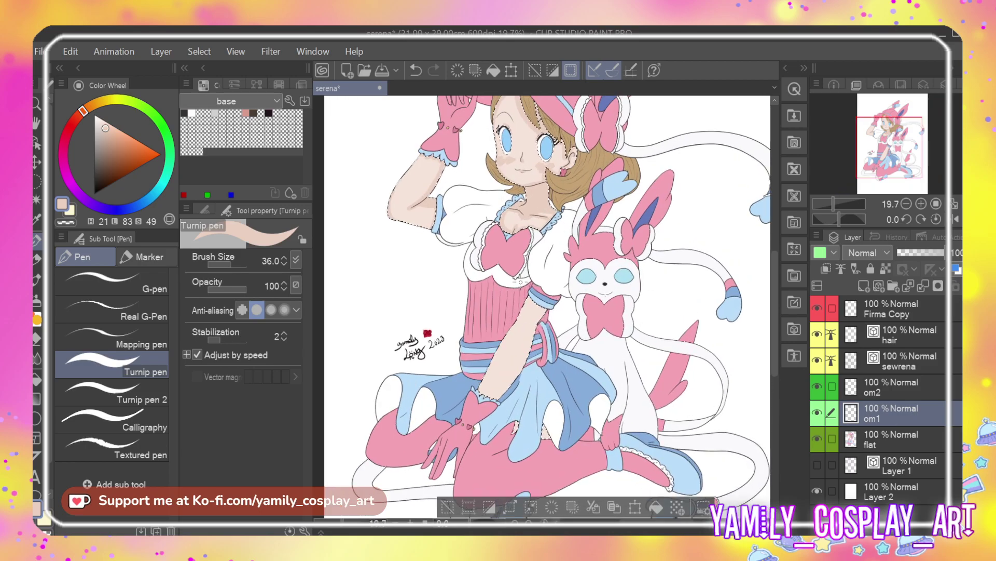
pyautogui.scroll(5, 546, 311)
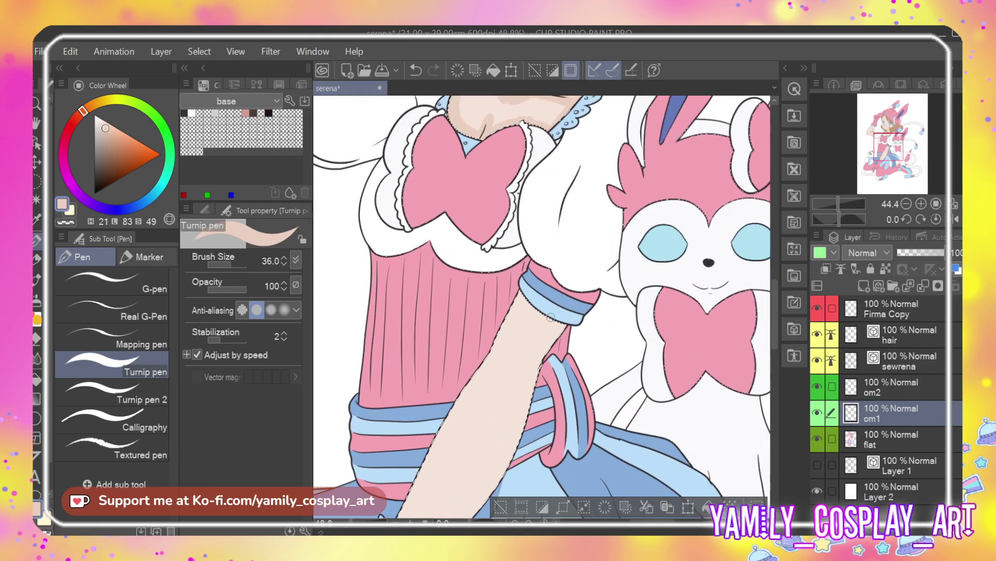
pyautogui.scroll(1, 551, 315)
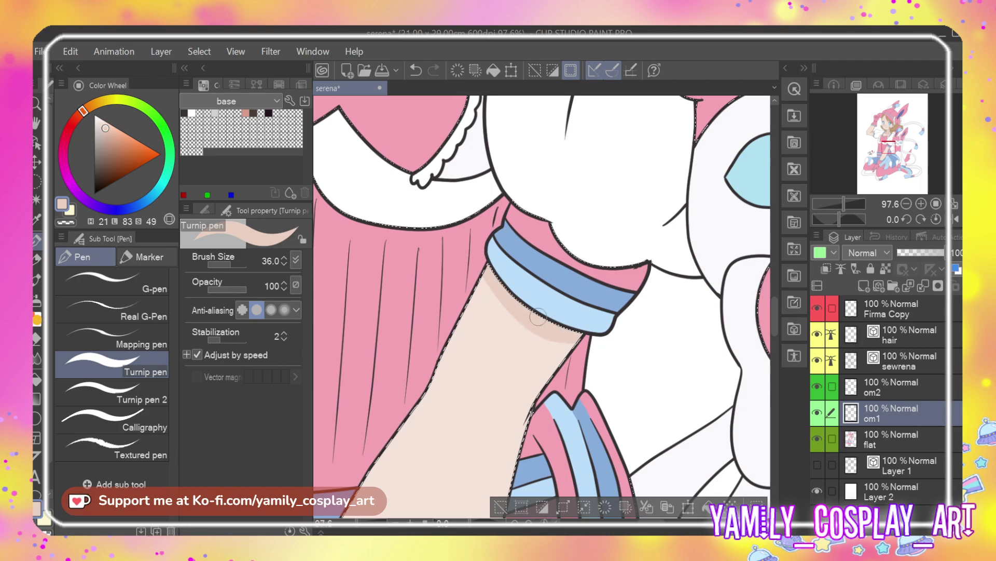
pyautogui.scroll(-1, 617, 311)
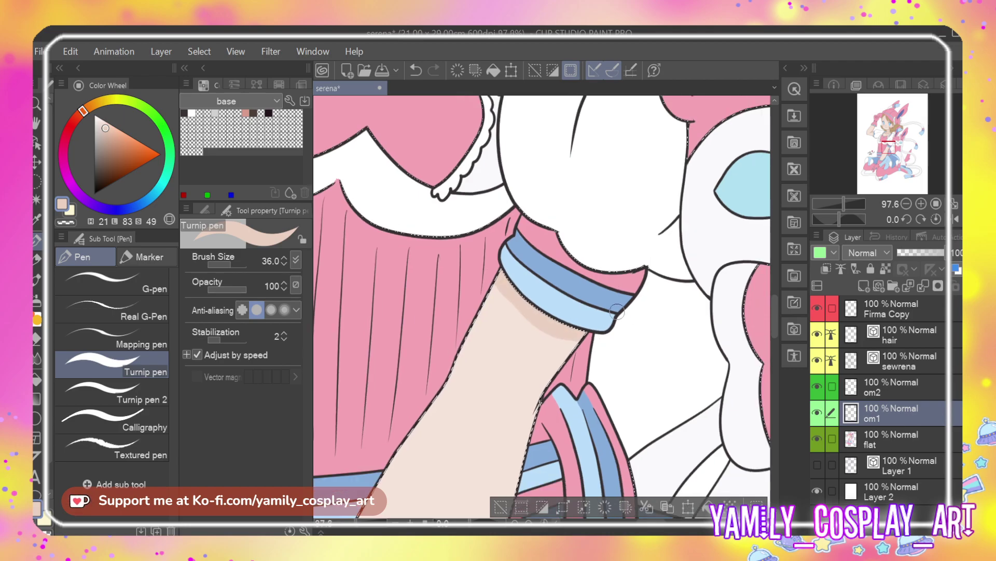
pyautogui.scroll(-4, 616, 312)
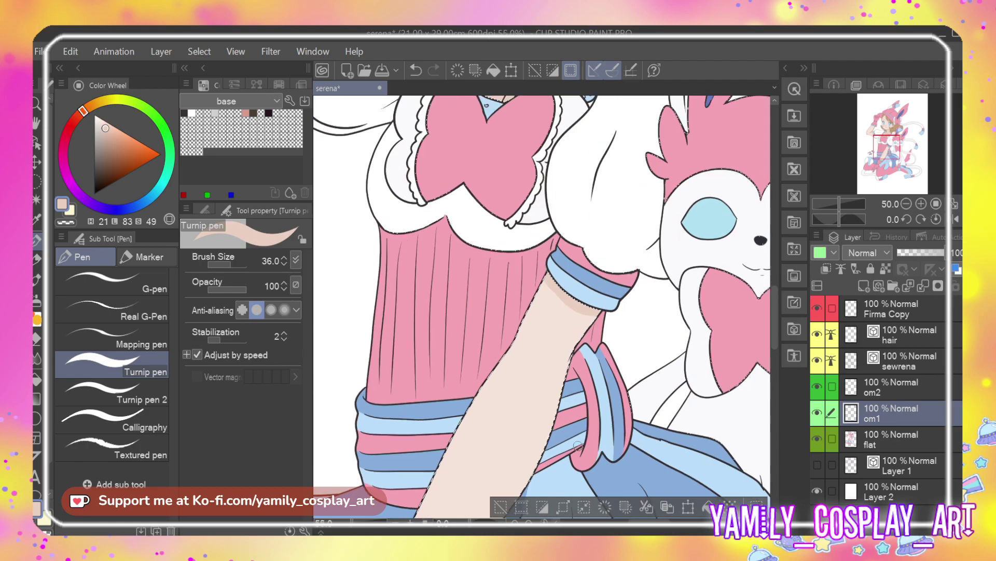
# Shade both long edges of the lowered arm and the skin along the scalloped glove cuff
pyautogui.scroll(3, 577, 445)
pyautogui.moveTo(529, 224)
pyautogui.mouseDown()
pyautogui.moveTo(526, 188)
pyautogui.moveTo(483, 285)
pyautogui.moveTo(432, 345)
pyautogui.moveTo(410, 392)
pyautogui.mouseUp()
pyautogui.moveTo(611, 241)
pyautogui.mouseDown()
pyautogui.moveTo(559, 336)
pyautogui.moveTo(543, 450)
pyautogui.mouseUp()
pyautogui.moveTo(774, 311); pyautogui.dragTo(772, 334)
pyautogui.moveTo(385, 447)
pyautogui.mouseDown()
pyautogui.moveTo(462, 375)
pyautogui.moveTo(542, 221)
pyautogui.mouseUp()
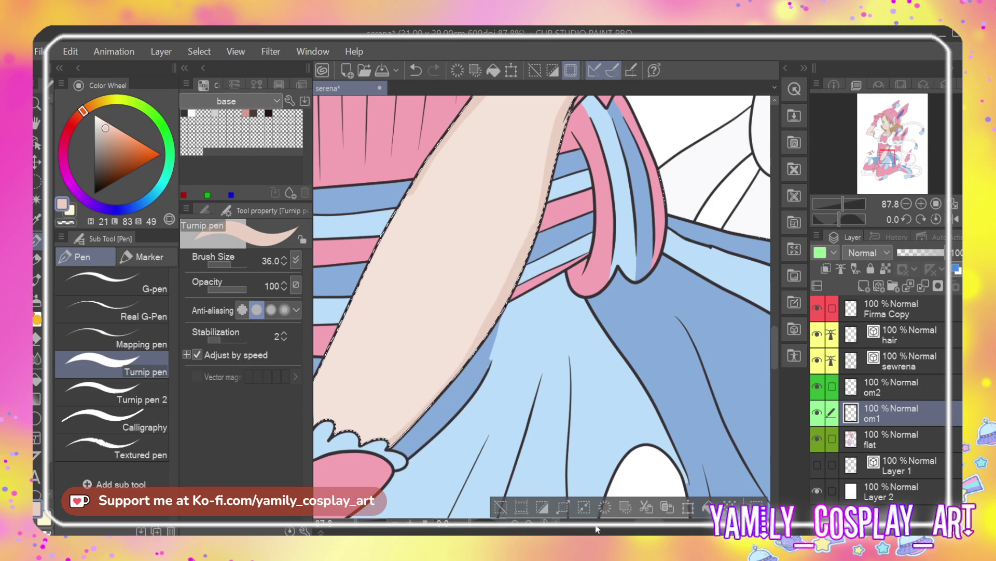
pyautogui.moveTo(653, 522); pyautogui.dragTo(623, 523)
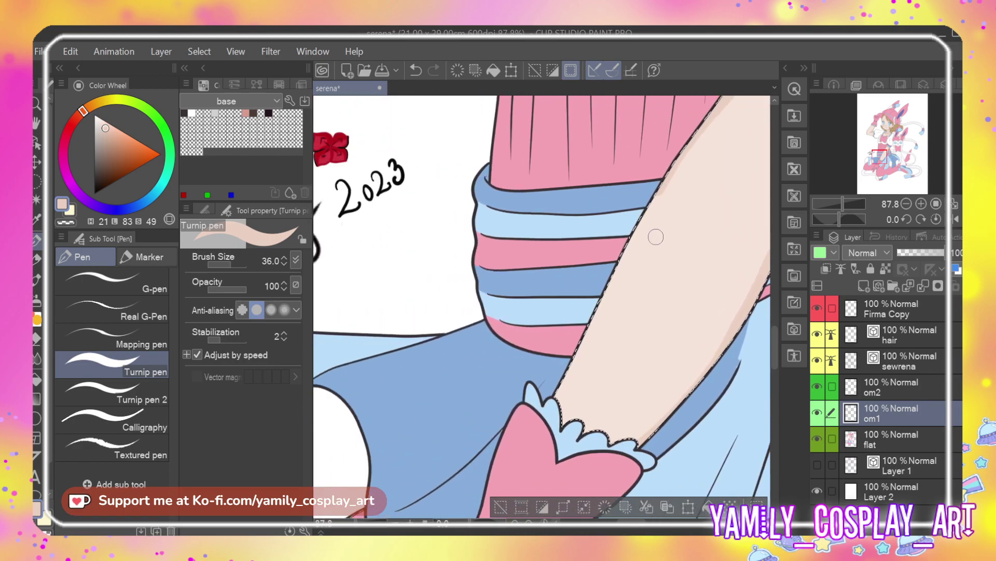
pyautogui.moveTo(654, 201)
pyautogui.mouseDown()
pyautogui.moveTo(544, 417)
pyautogui.moveTo(569, 409)
pyautogui.moveTo(559, 400)
pyautogui.moveTo(566, 431)
pyautogui.moveTo(577, 414)
pyautogui.moveTo(584, 431)
pyautogui.moveTo(578, 445)
pyautogui.moveTo(617, 432)
pyautogui.moveTo(610, 451)
pyautogui.moveTo(605, 434)
pyautogui.moveTo(646, 442)
pyautogui.mouseUp()
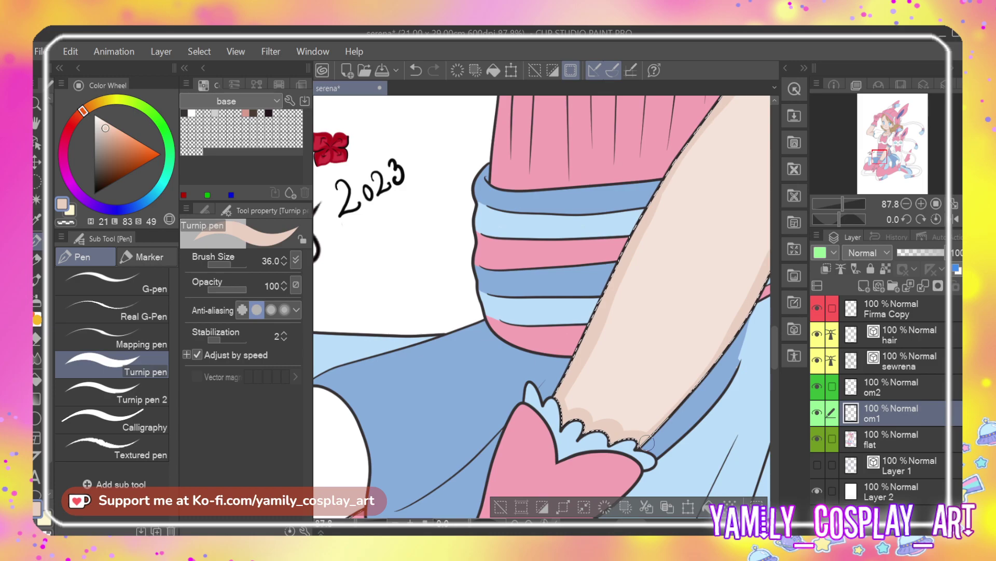
# Shade the small patches of thigh skin visible between the skirt hem and the pink stocking
pyautogui.scroll(-2, 558, 323)
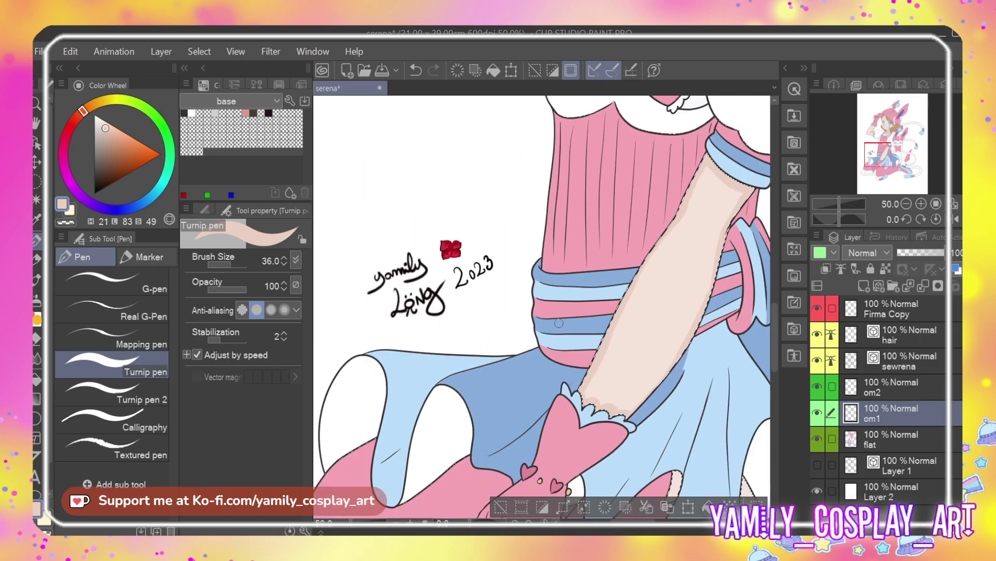
pyautogui.scroll(-2, 558, 323)
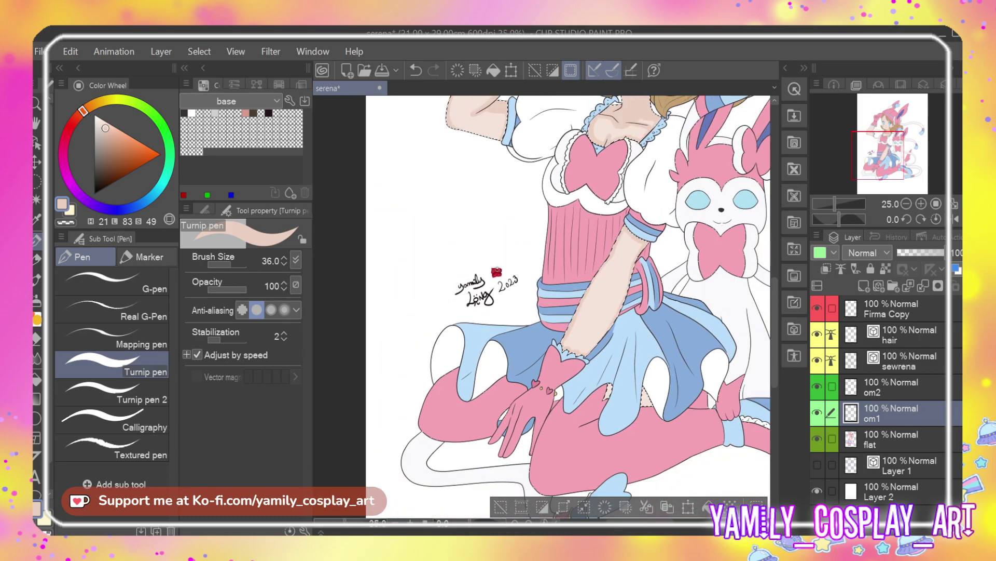
pyautogui.scroll(-2, 558, 323)
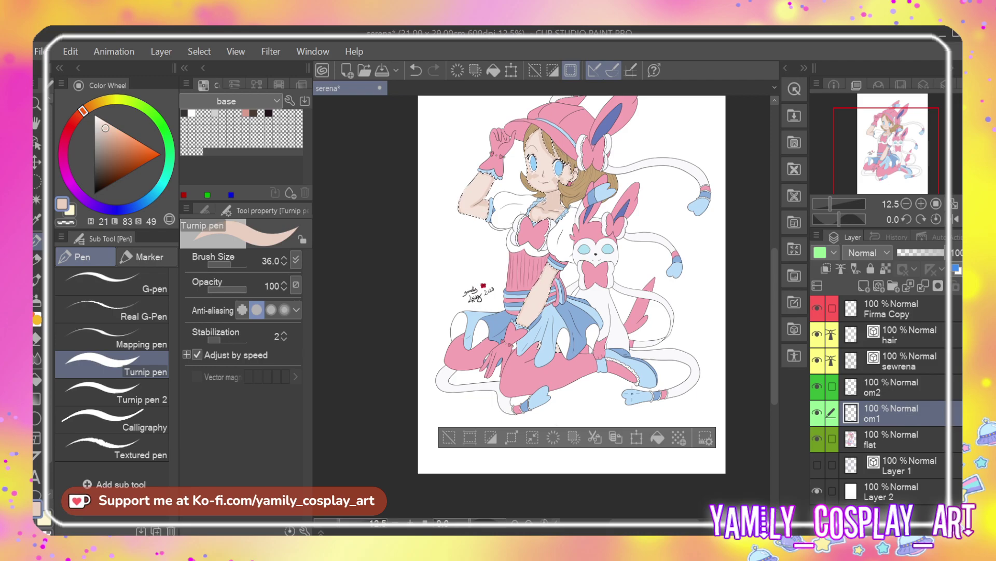
pyautogui.scroll(4, 571, 333)
pyautogui.scroll(1, 573, 333)
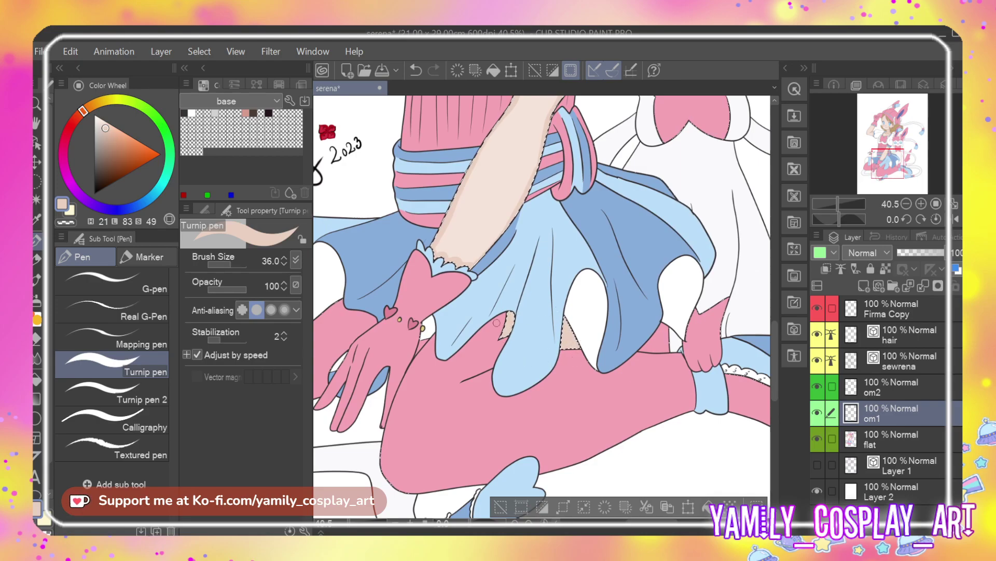
pyautogui.scroll(-5, 500, 372)
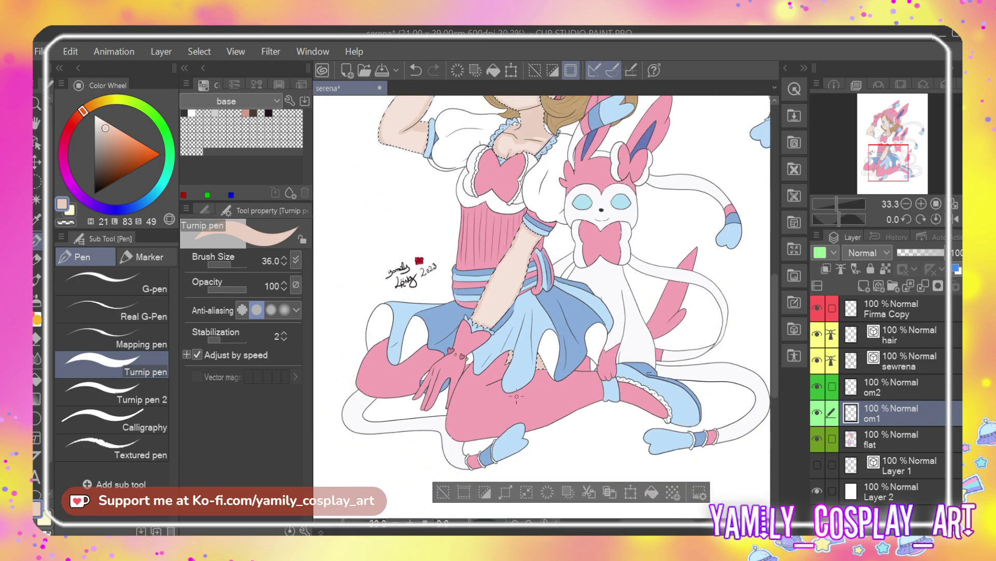
# Soften the shadows on the forehead, cheeks and jaw using the Blend tool at brush size 44.3
pyautogui.scroll(3, 511, 145)
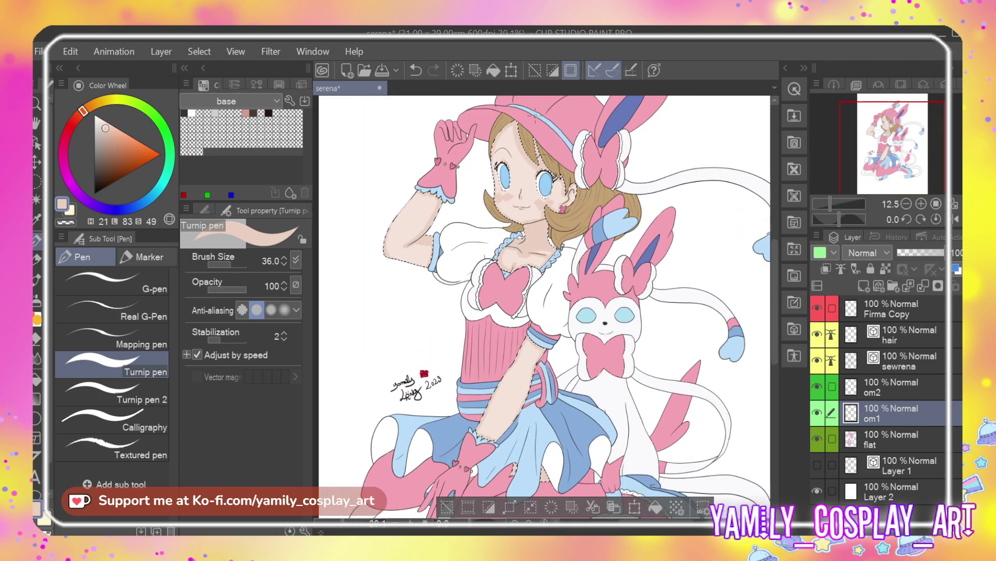
pyautogui.scroll(3, 528, 104)
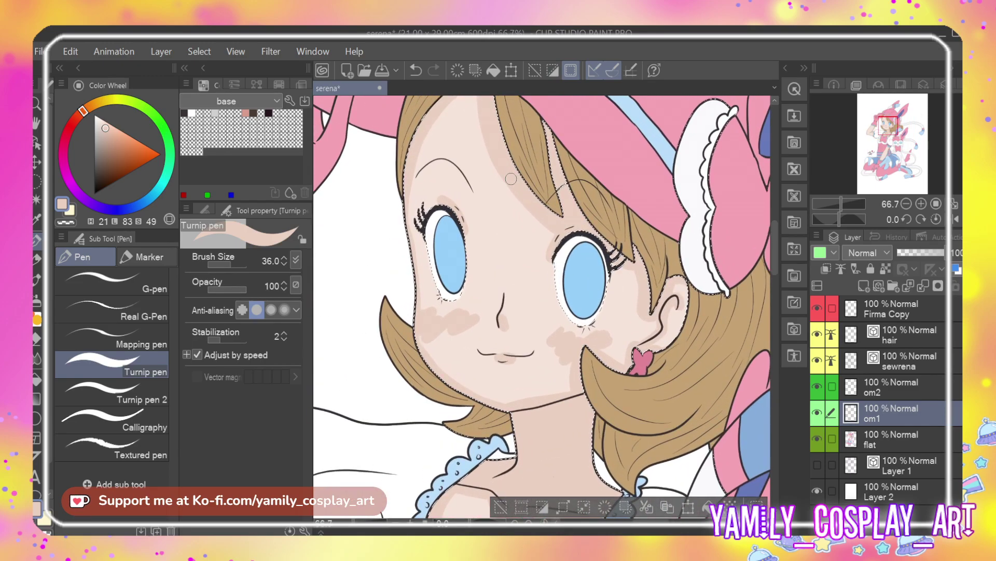
pyautogui.press('j')
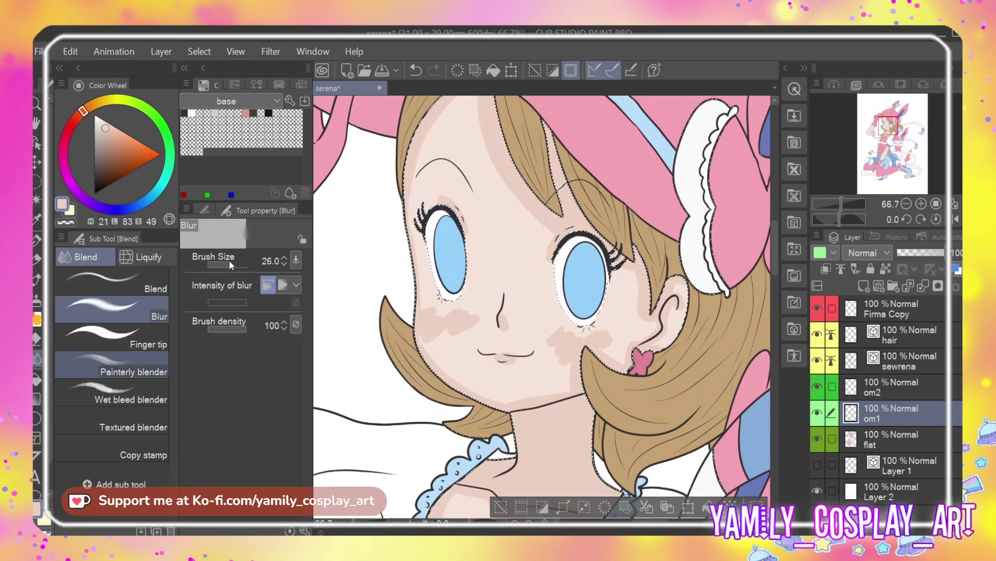
pyautogui.moveTo(229, 260); pyautogui.dragTo(223, 262)
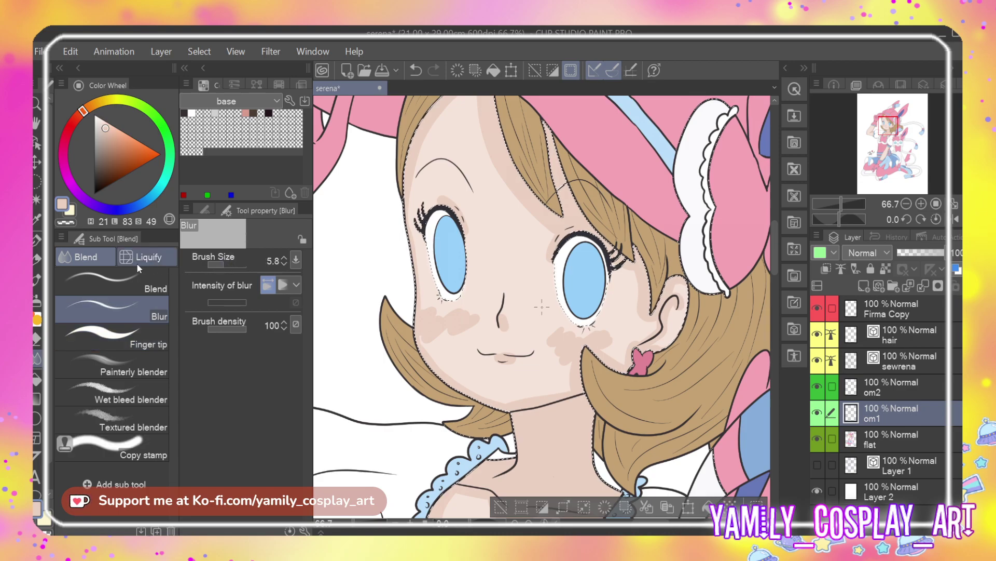
pyautogui.click(130, 281)
pyautogui.click(232, 264)
pyautogui.moveTo(232, 263); pyautogui.dragTo(227, 262)
pyautogui.click(232, 262)
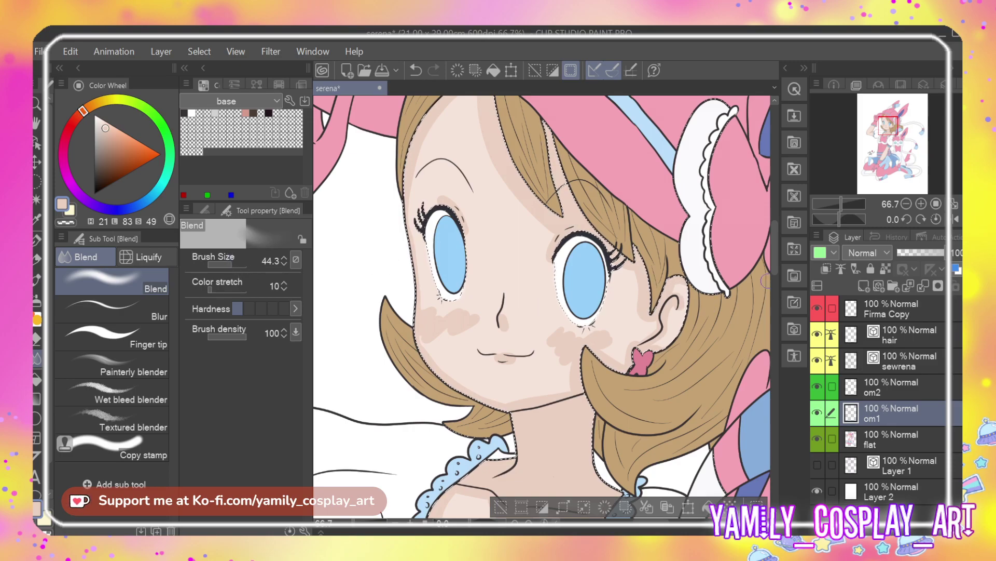
pyautogui.moveTo(774, 266); pyautogui.dragTo(771, 257)
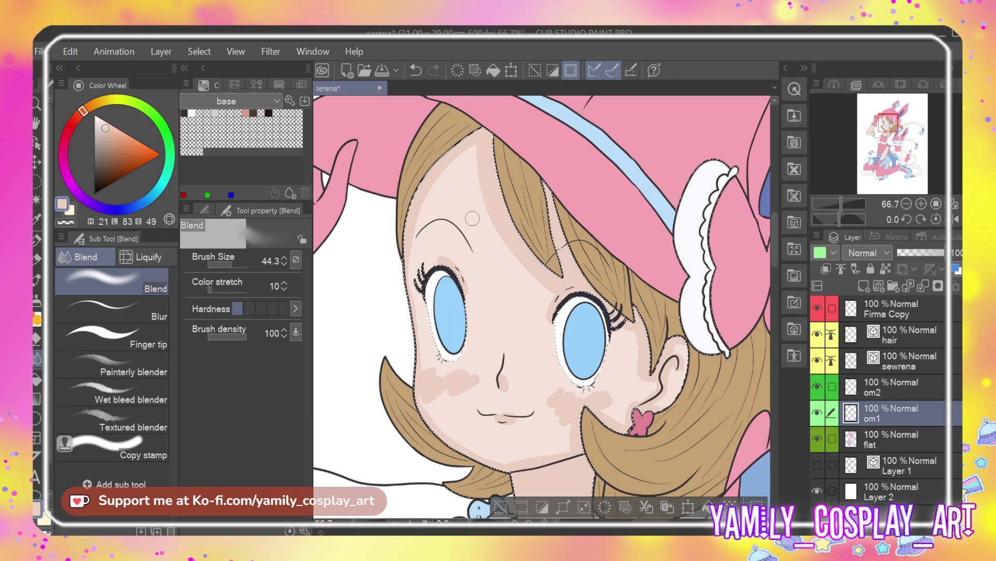
pyautogui.moveTo(478, 151); pyautogui.dragTo(487, 208)
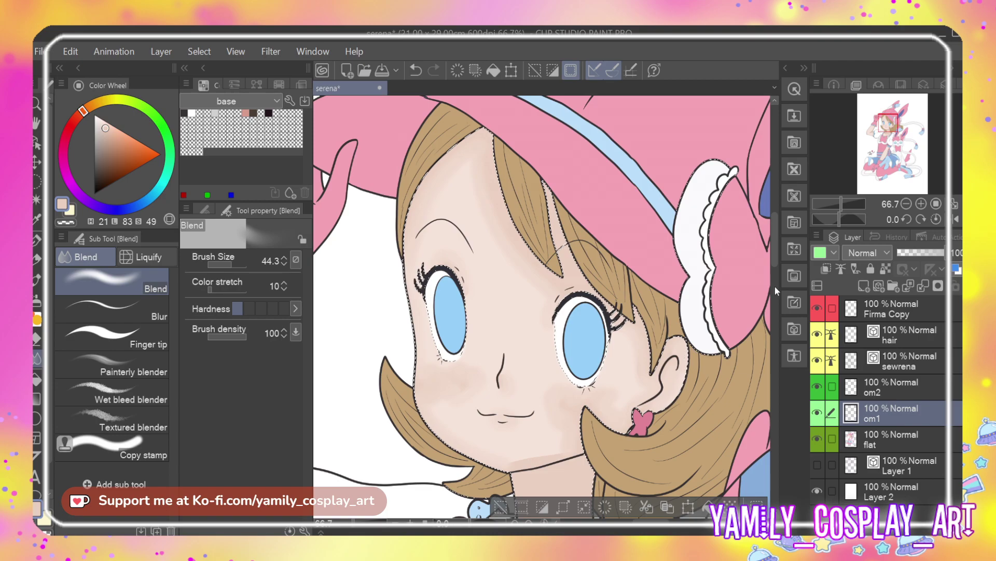
# Blend the shadow edges on the chest, around the collarbones and along the neckline
pyautogui.moveTo(774, 249); pyautogui.dragTo(773, 275)
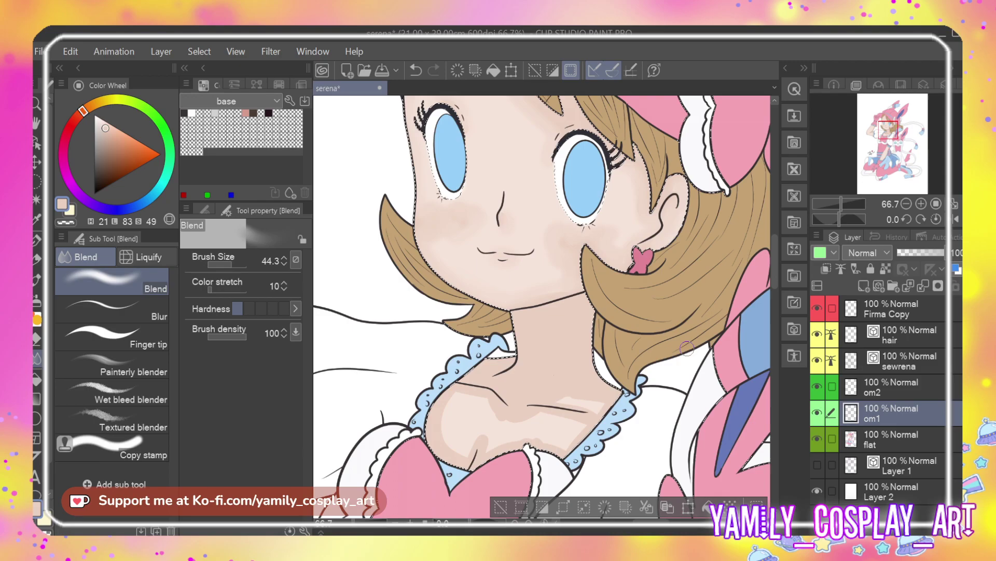
pyautogui.scroll(-2, 687, 349)
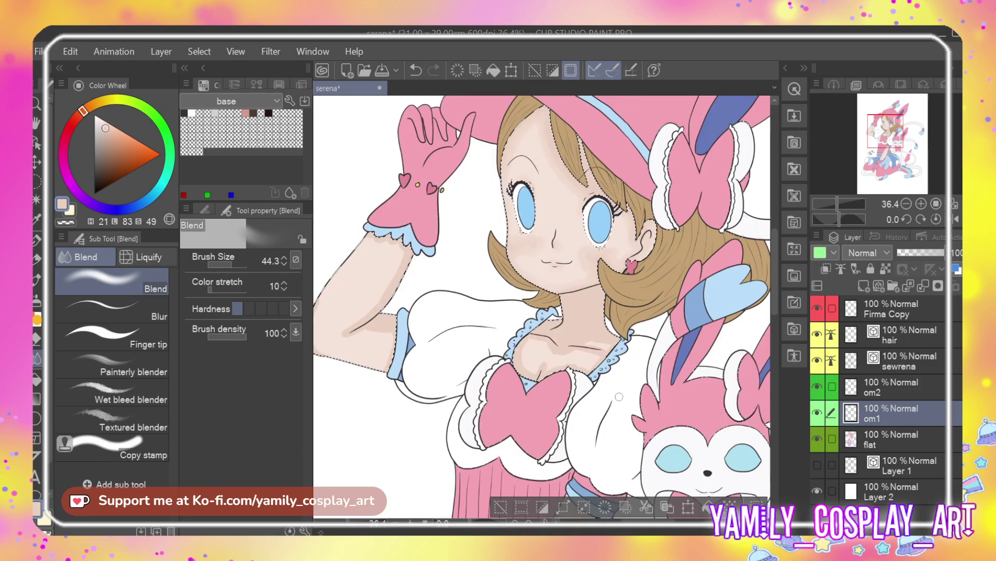
pyautogui.scroll(2, 619, 396)
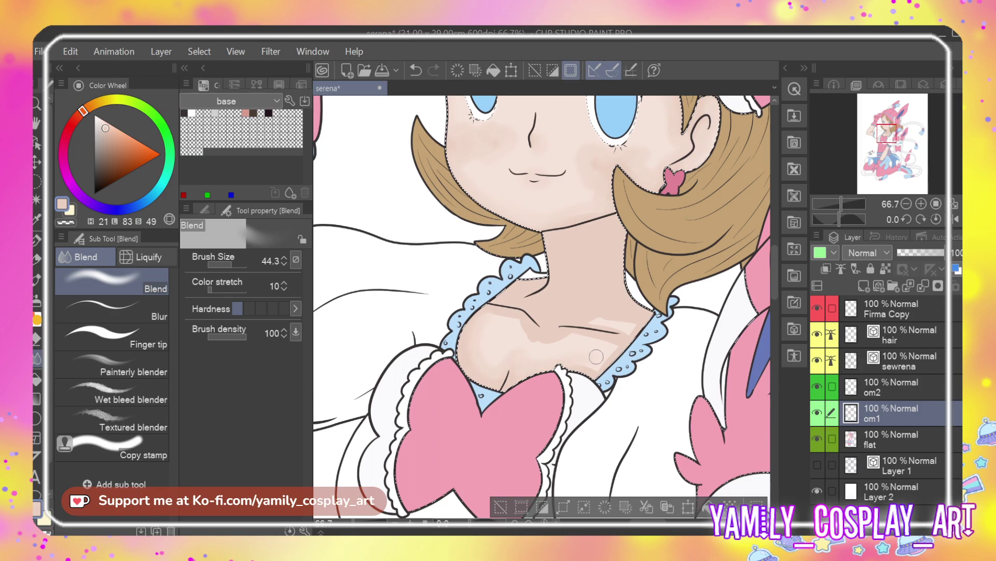
pyautogui.moveTo(610, 345)
pyautogui.mouseDown()
pyautogui.moveTo(552, 342)
pyautogui.moveTo(523, 333)
pyautogui.moveTo(519, 317)
pyautogui.moveTo(492, 314)
pyautogui.mouseUp()
pyautogui.moveTo(592, 322); pyautogui.dragTo(611, 318)
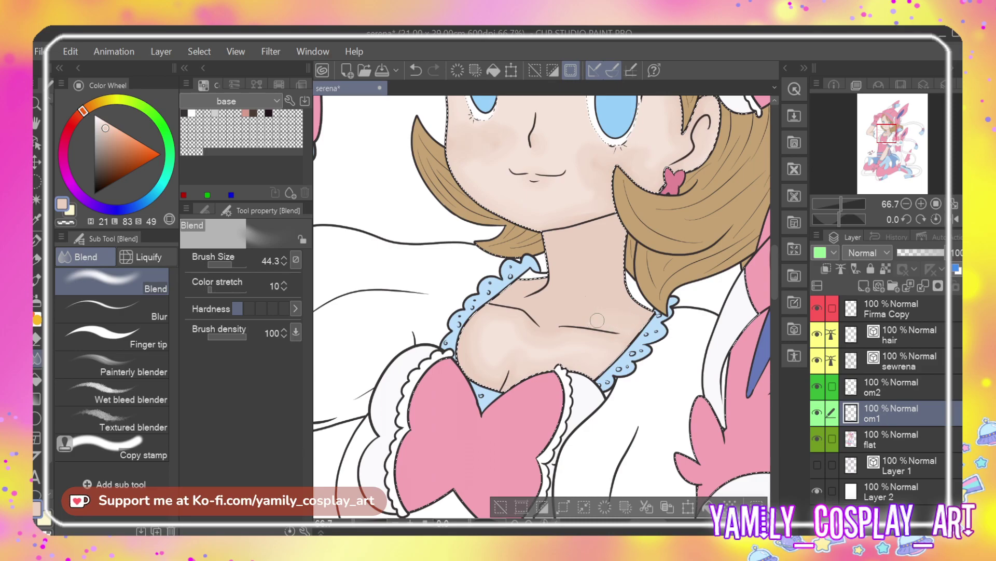
# Blend the raised arm's shadows below the glove cuff, along the inner edge, at the elbow crease and beside the sleeve
pyautogui.scroll(-2, 612, 321)
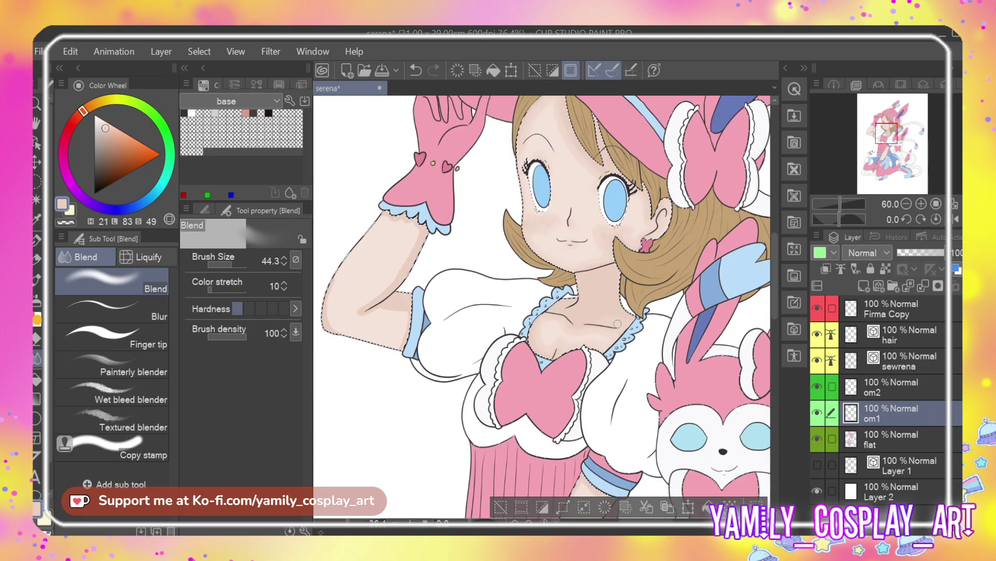
pyautogui.scroll(2, 428, 265)
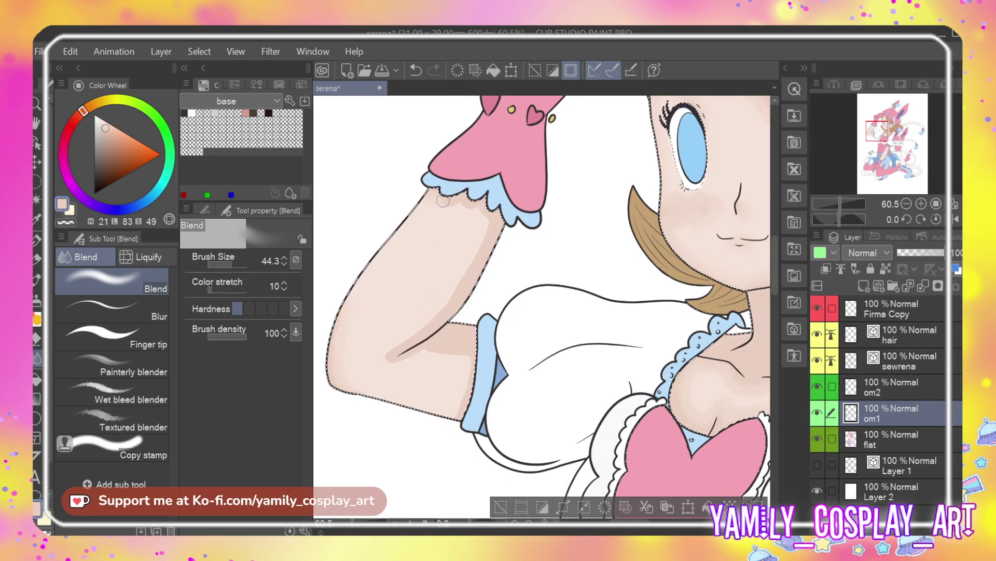
pyautogui.moveTo(479, 211)
pyautogui.mouseDown()
pyautogui.moveTo(439, 314)
pyautogui.moveTo(382, 356)
pyautogui.moveTo(401, 371)
pyautogui.moveTo(419, 351)
pyautogui.mouseUp()
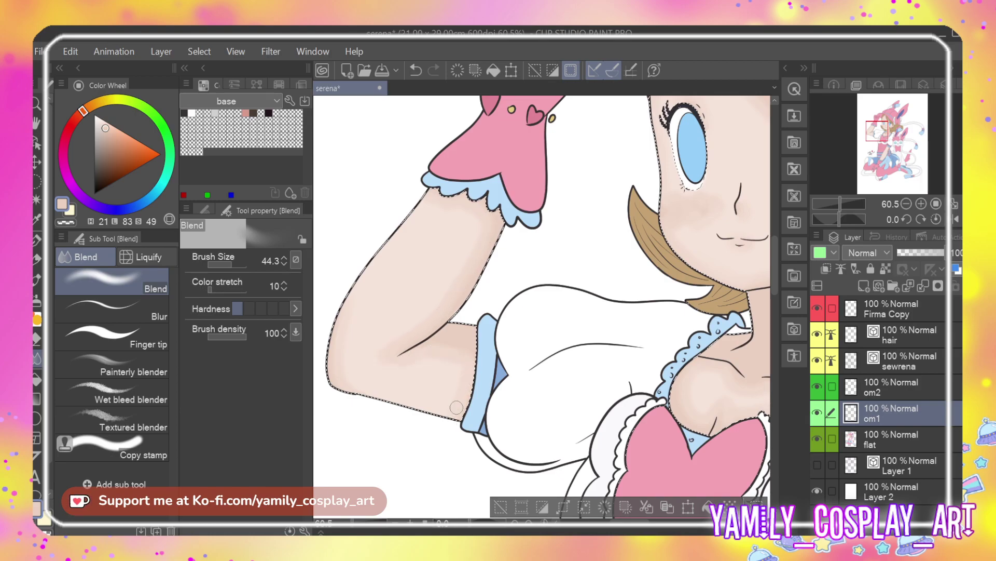
# Blend the lowered arm's shadows below the sleeve band and along both edges toward the glove
pyautogui.scroll(-3, 360, 287)
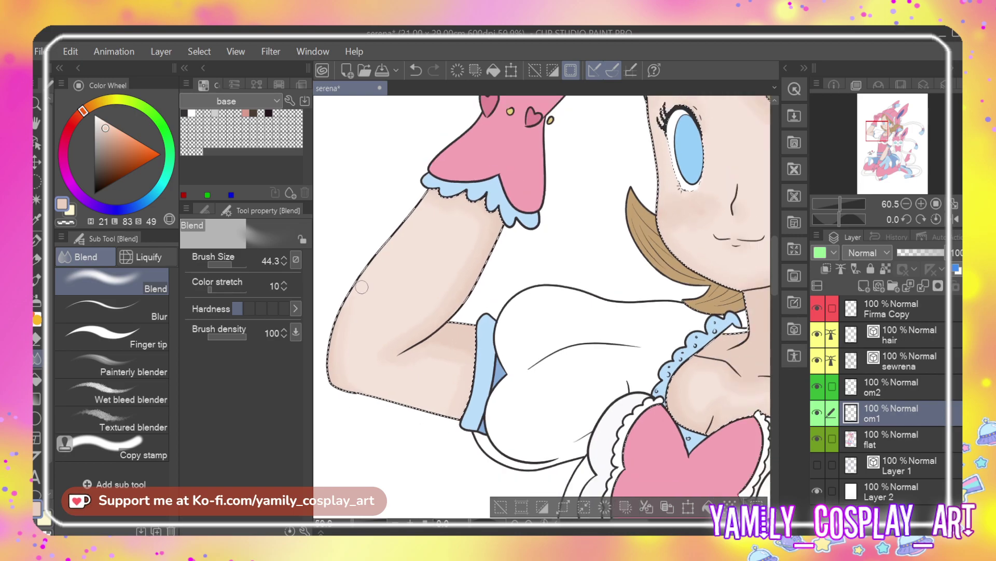
pyautogui.scroll(-3, 490, 221)
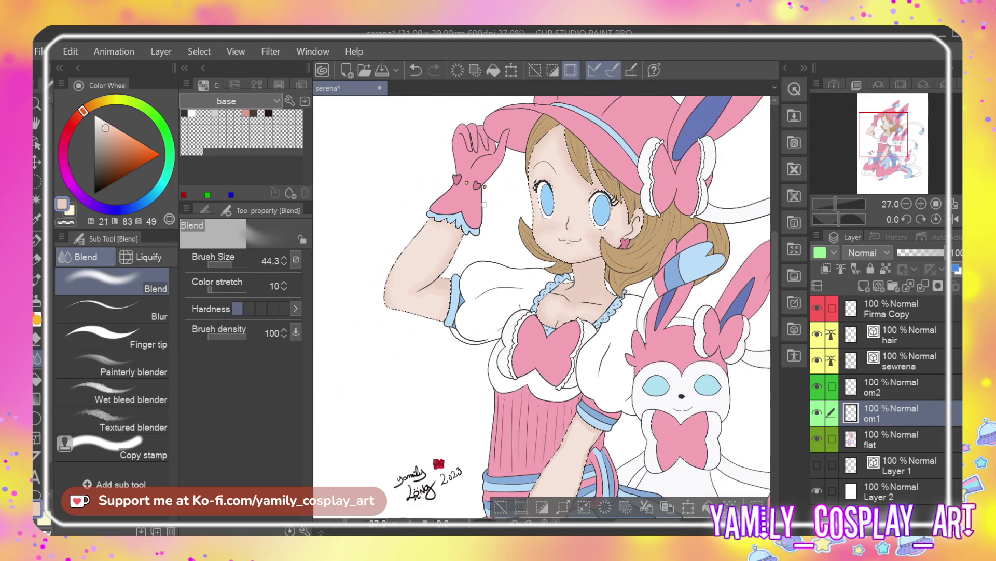
pyautogui.scroll(-2, 531, 417)
pyautogui.scroll(4, 531, 416)
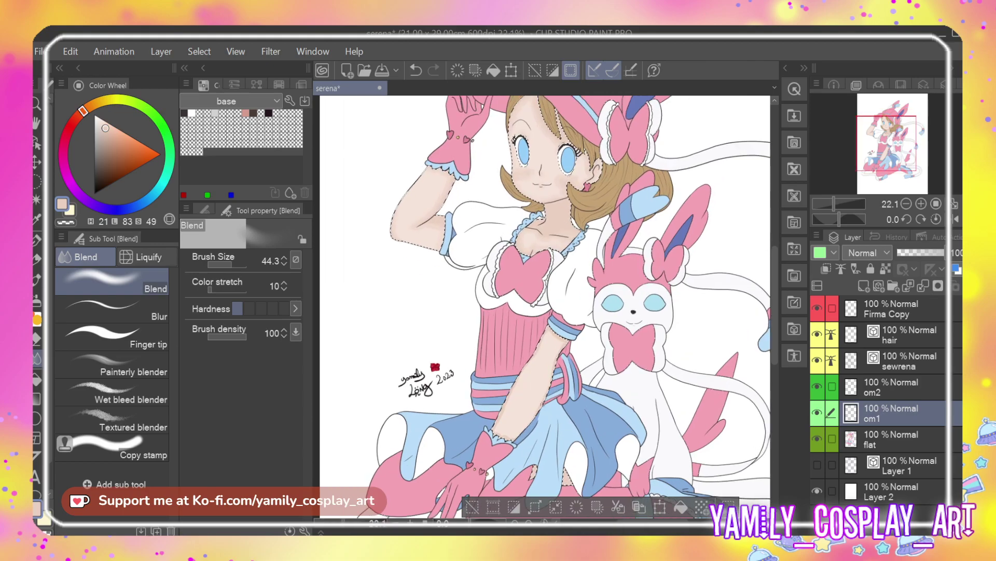
pyautogui.scroll(4, 546, 336)
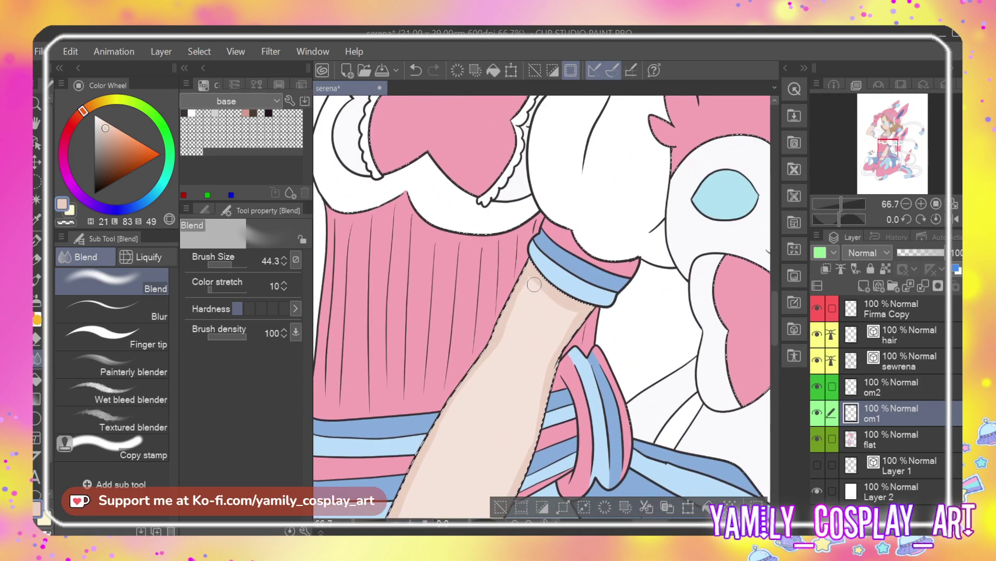
pyautogui.moveTo(549, 298); pyautogui.dragTo(571, 311)
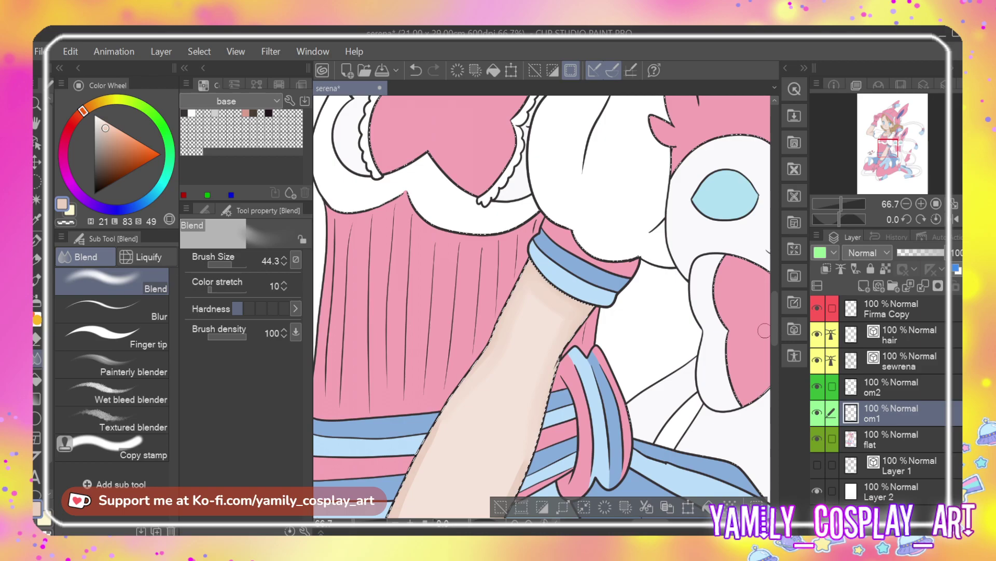
pyautogui.scroll(-5, 481, 171)
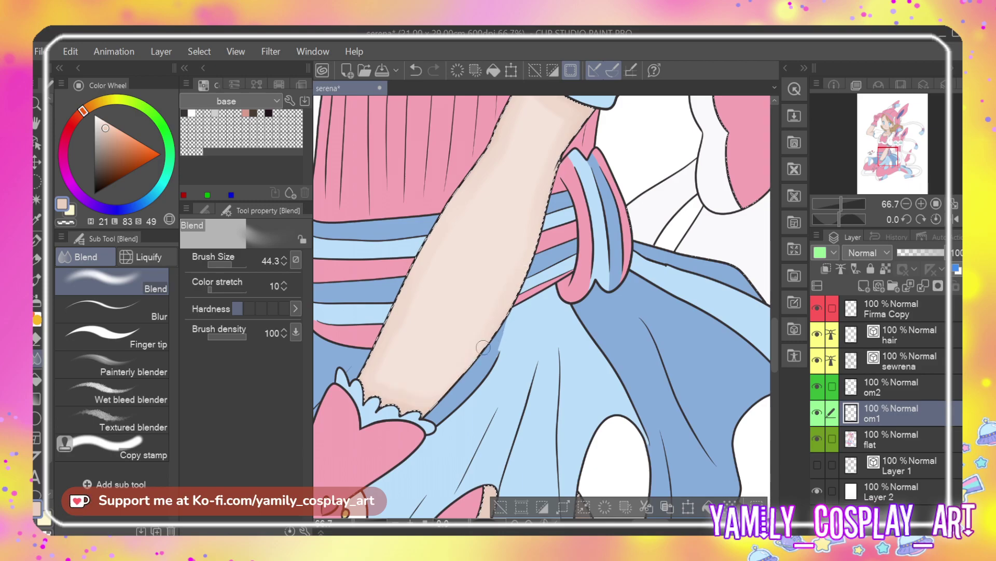
# Smooth the lowered arm's shadows with the Blur tool at brush size 88.0
pyautogui.click(110, 309)
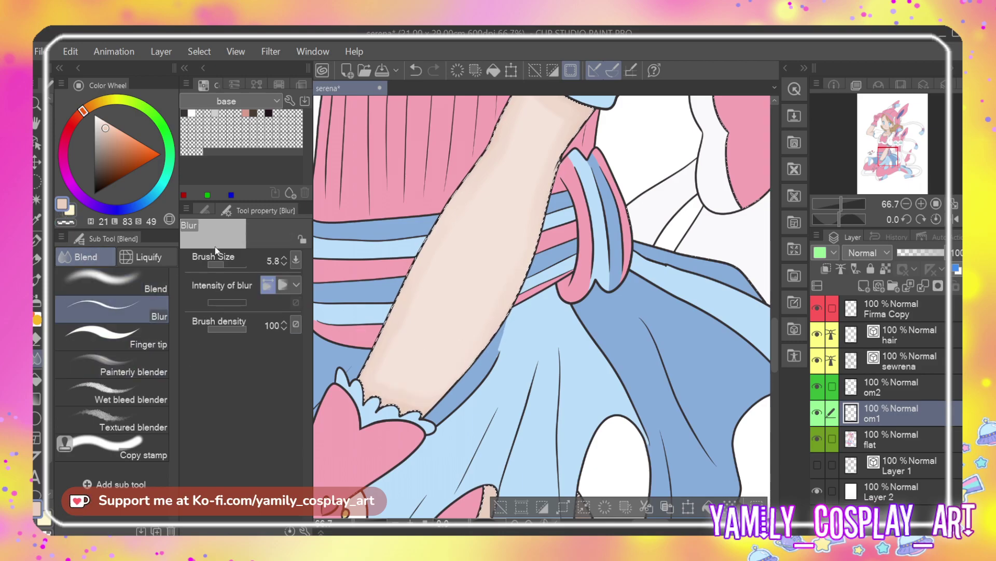
pyautogui.moveTo(227, 265)
pyautogui.mouseDown()
pyautogui.moveTo(257, 264)
pyautogui.moveTo(232, 263)
pyautogui.mouseUp()
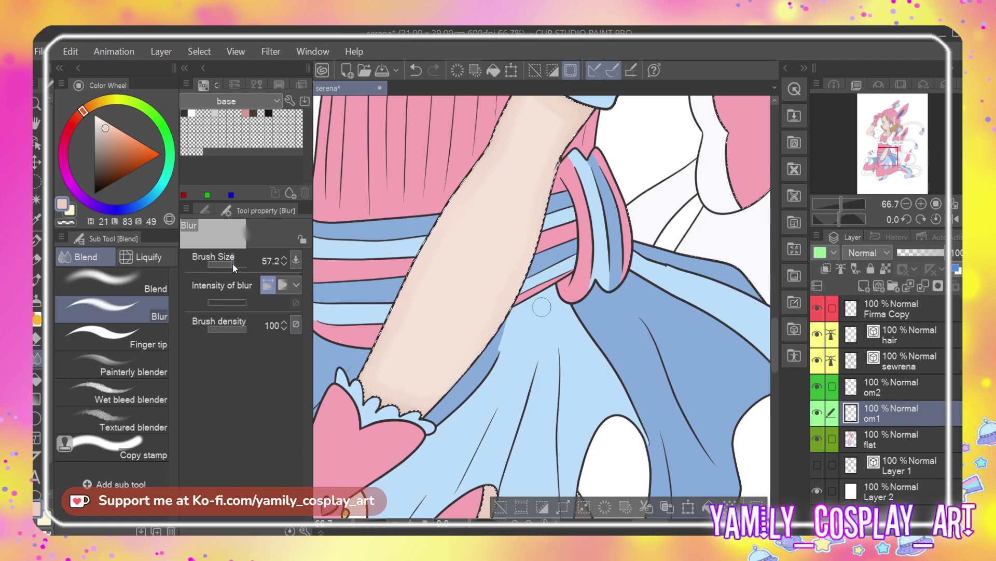
pyautogui.click(285, 266)
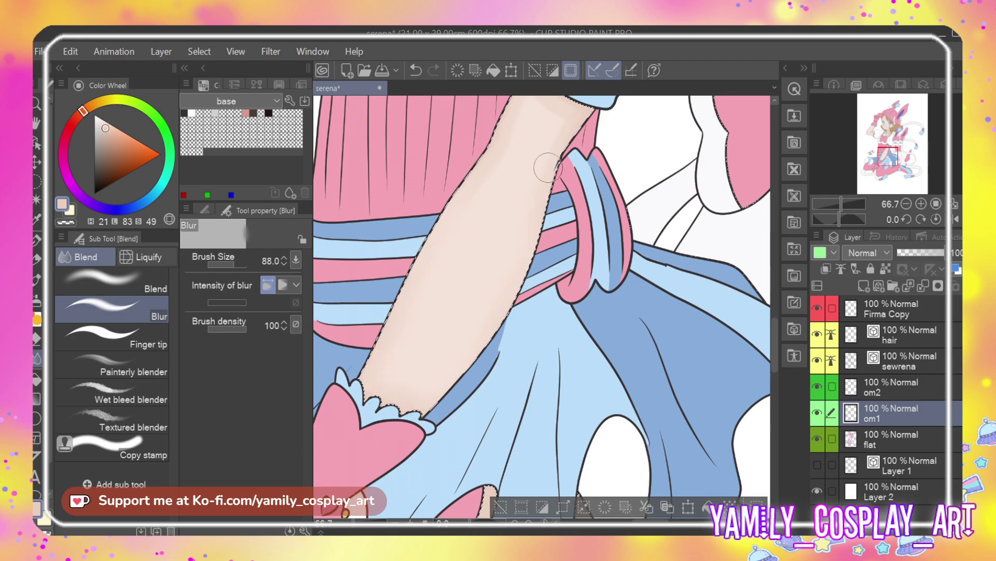
# Blur the shadows on the raised arm and across the face
pyautogui.moveTo(774, 333); pyautogui.dragTo(774, 316)
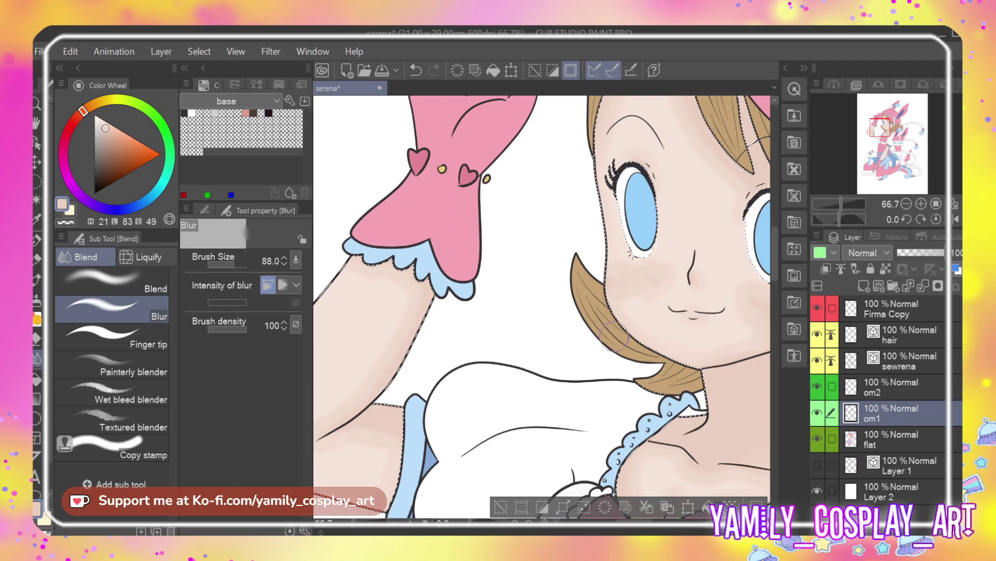
pyautogui.hscroll(-3, 615, 337)
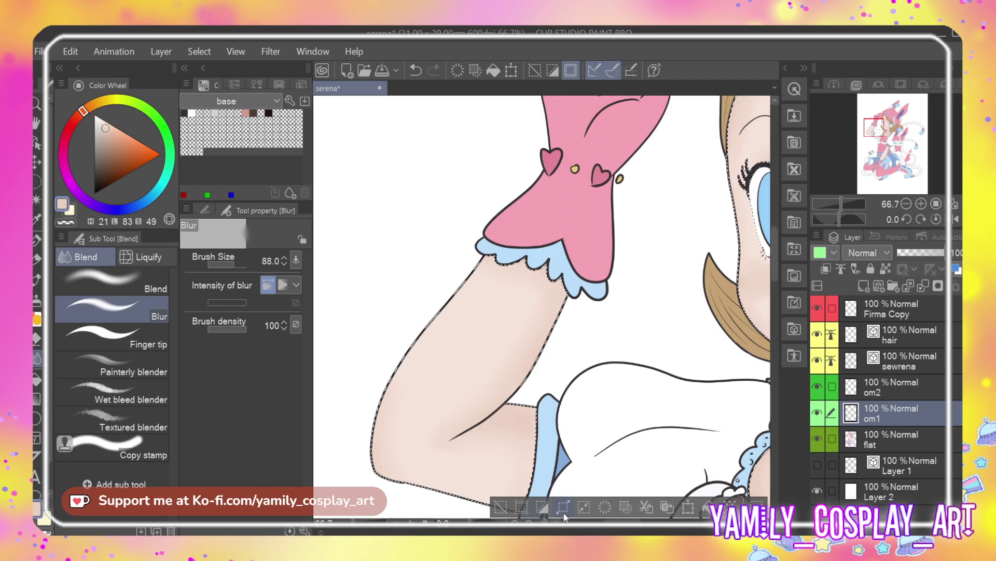
pyautogui.moveTo(633, 521); pyautogui.dragTo(671, 530)
pyautogui.moveTo(775, 245); pyautogui.dragTo(776, 233)
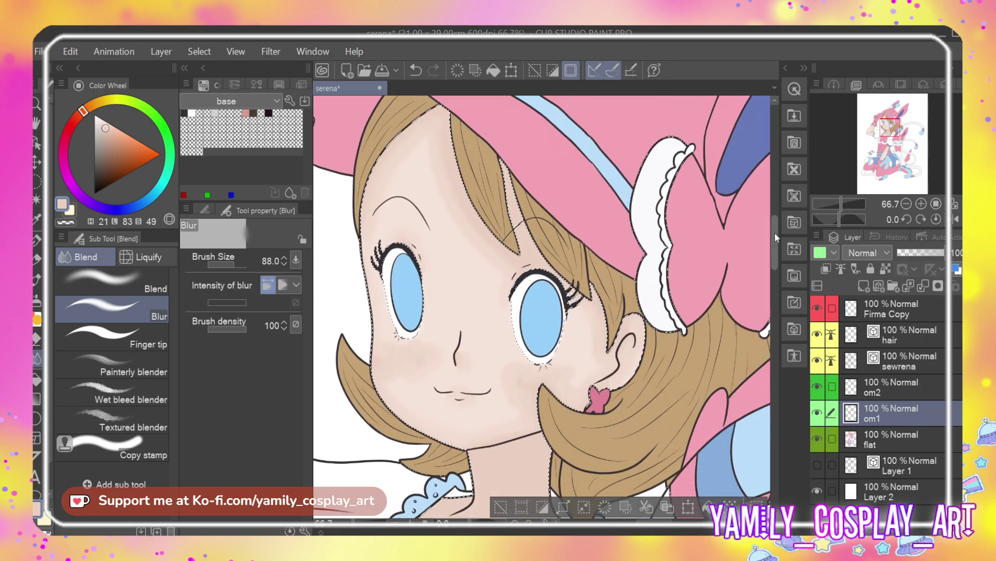
pyautogui.scroll(1, 776, 237)
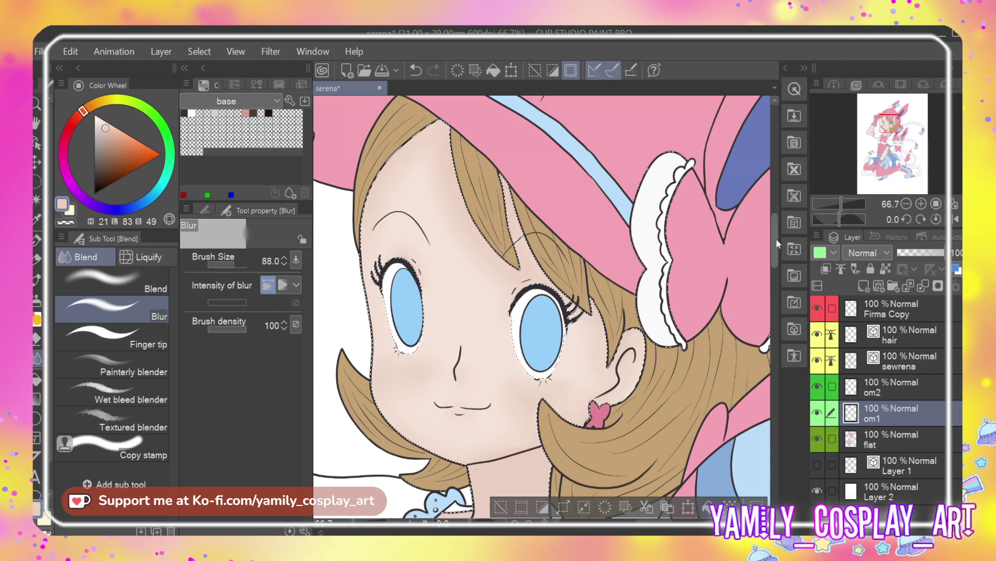
# Blur the shadows on the chest and around the collarbones
pyautogui.scroll(-5, 550, 306)
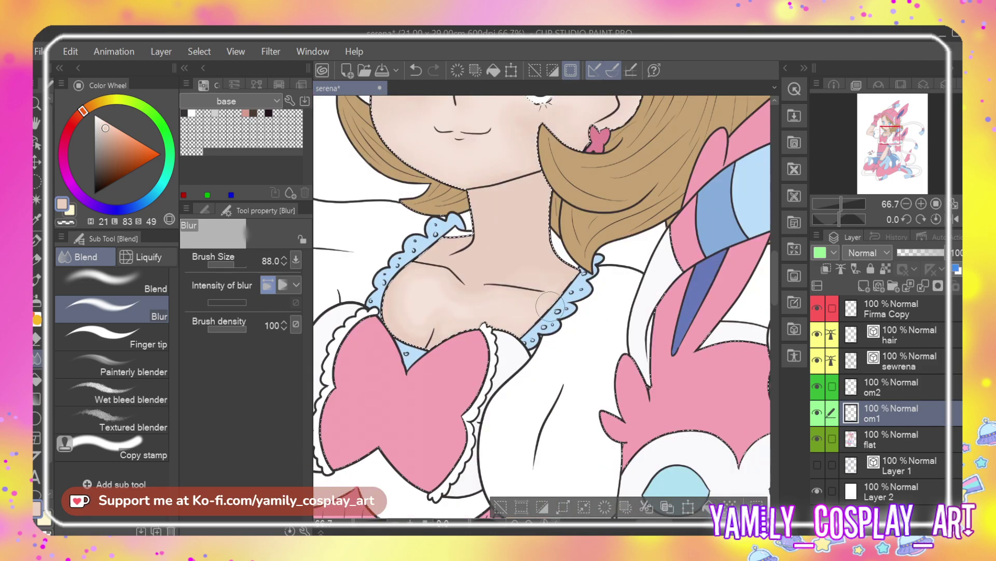
pyautogui.moveTo(451, 290)
pyautogui.mouseDown()
pyautogui.moveTo(435, 279)
pyautogui.moveTo(427, 291)
pyautogui.mouseUp()
pyautogui.scroll(-1, 556, 288)
pyautogui.scroll(2, 554, 306)
pyautogui.scroll(-4, 549, 303)
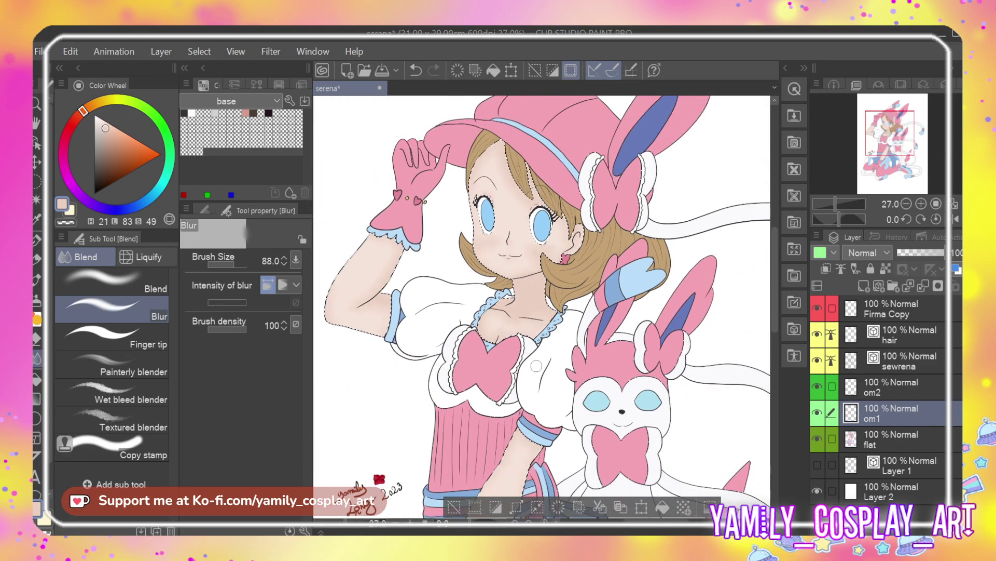
# On layer om2, paint darker skin shadows (H 21, L 72, S 35) along the bangs with the Turnip pen at size 36.0
pyautogui.click(895, 398)
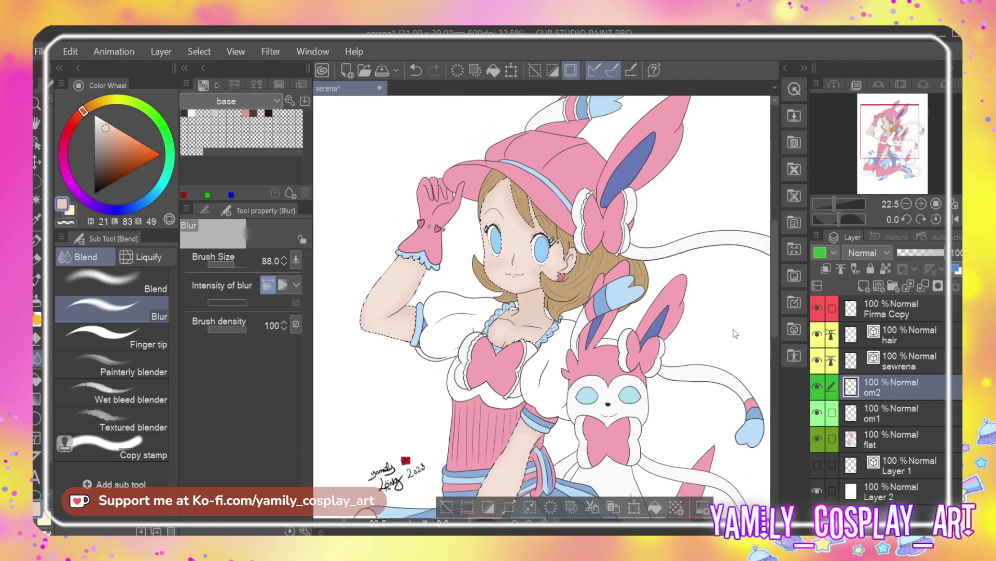
pyautogui.click(107, 137)
pyautogui.scroll(3, 435, 142)
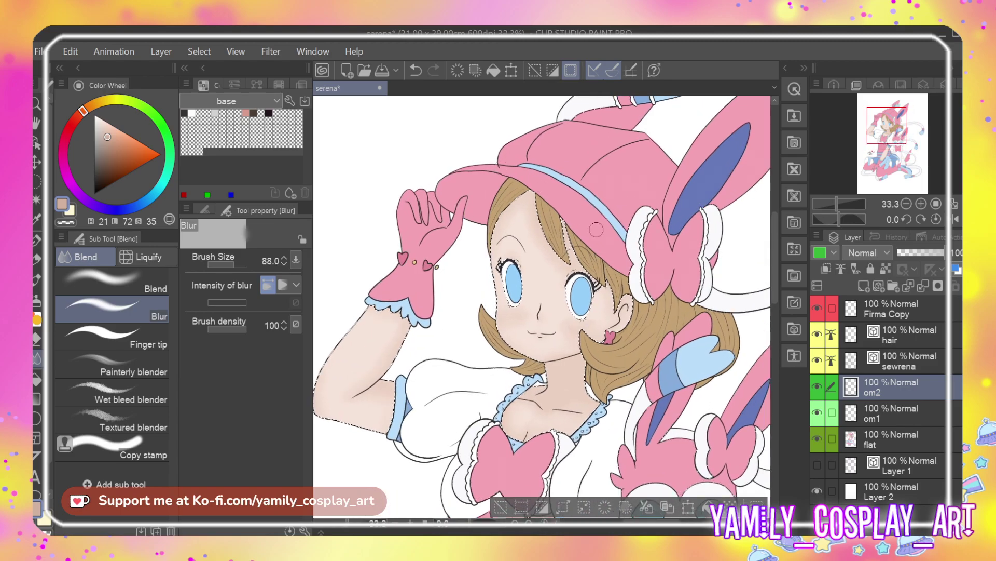
pyautogui.press('p')
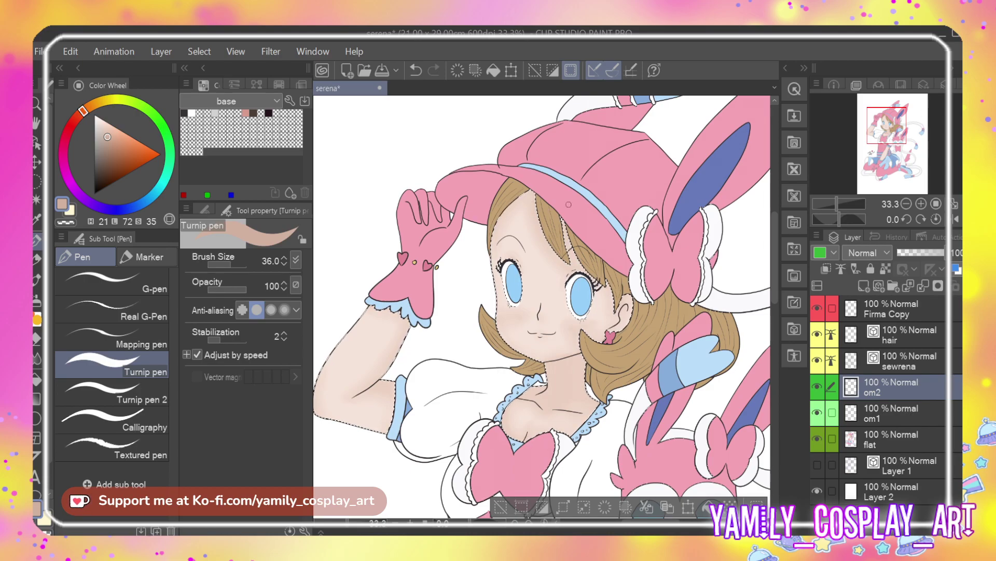
pyautogui.scroll(2, 568, 205)
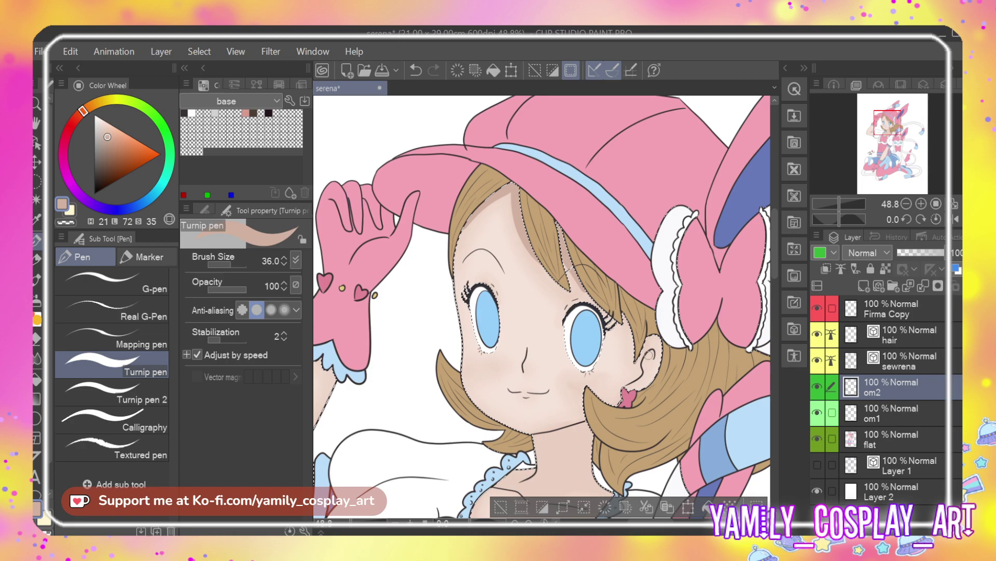
# Paint darker shadows on the cheek beside the hair curl, around the ear and on the neck under the chin
pyautogui.scroll(-3, 540, 305)
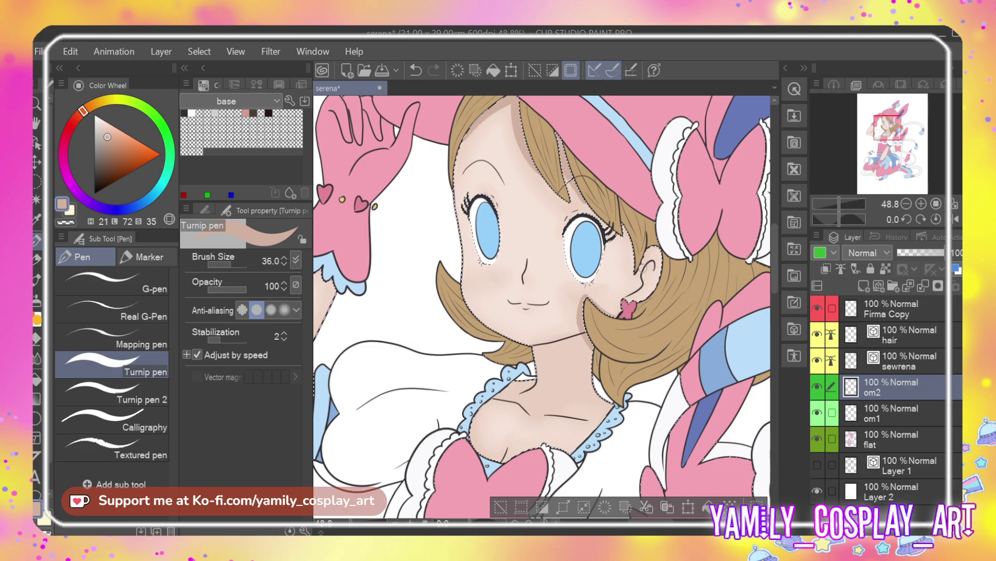
pyautogui.moveTo(653, 267); pyautogui.dragTo(626, 296)
pyautogui.moveTo(626, 231); pyautogui.dragTo(635, 265)
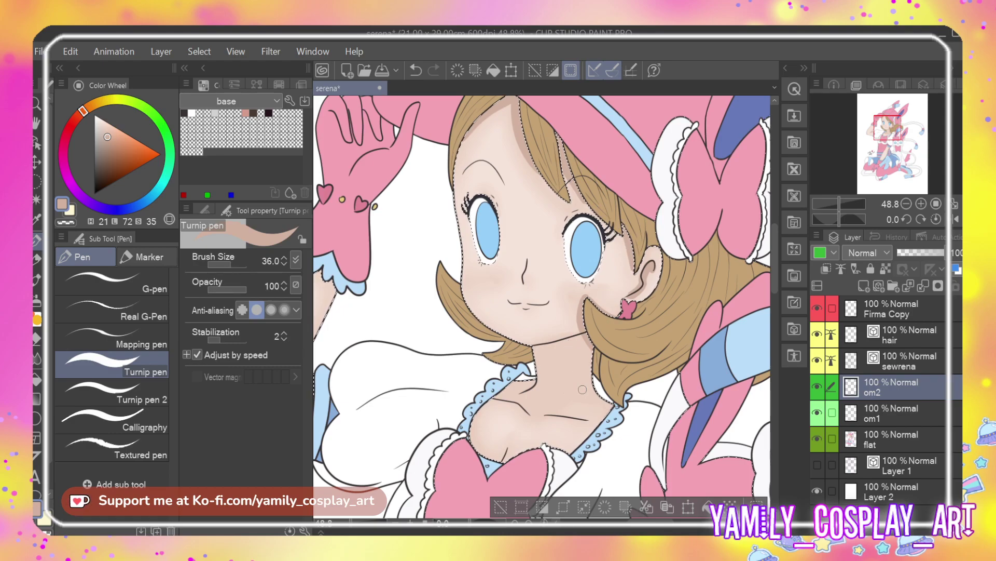
pyautogui.moveTo(536, 351)
pyautogui.mouseDown()
pyautogui.moveTo(582, 340)
pyautogui.moveTo(539, 351)
pyautogui.moveTo(556, 354)
pyautogui.mouseUp()
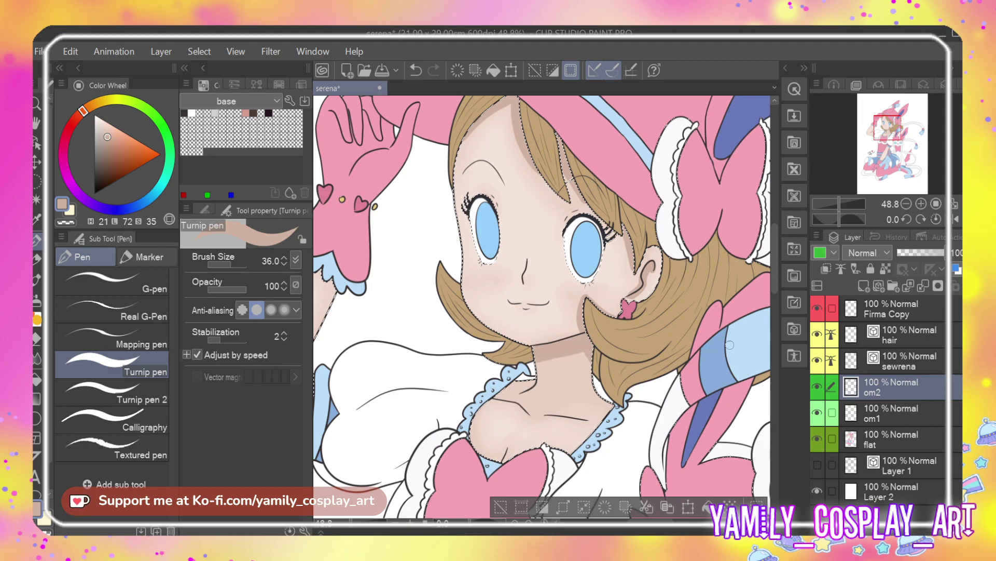
# Paint darker shadows along the collarbones, the neckline and the crease of the chest
pyautogui.scroll(-3, 522, 302)
pyautogui.moveTo(522, 303); pyautogui.dragTo(490, 317)
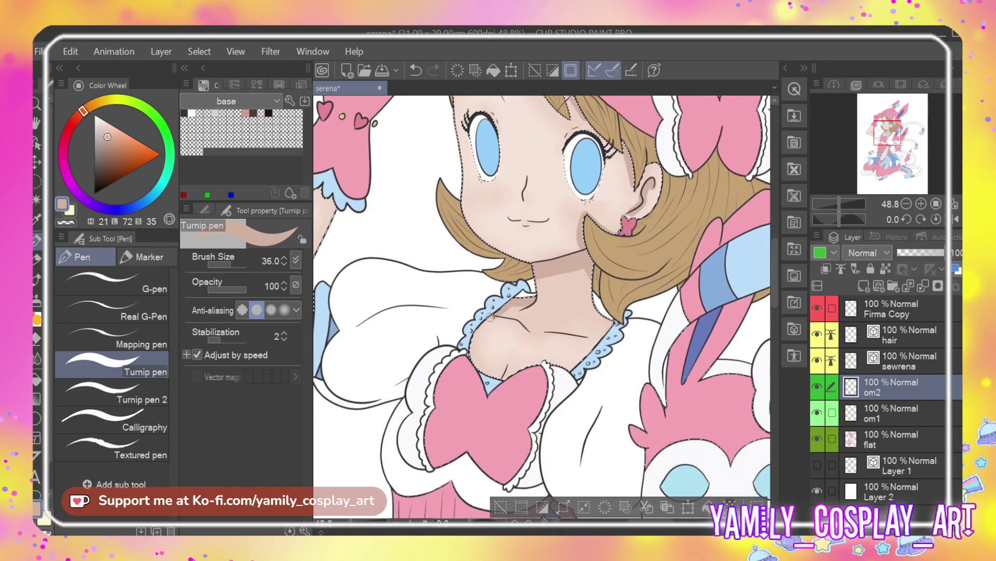
pyautogui.moveTo(505, 379)
pyautogui.mouseDown()
pyautogui.moveTo(529, 386)
pyautogui.moveTo(512, 380)
pyautogui.moveTo(548, 359)
pyautogui.mouseUp()
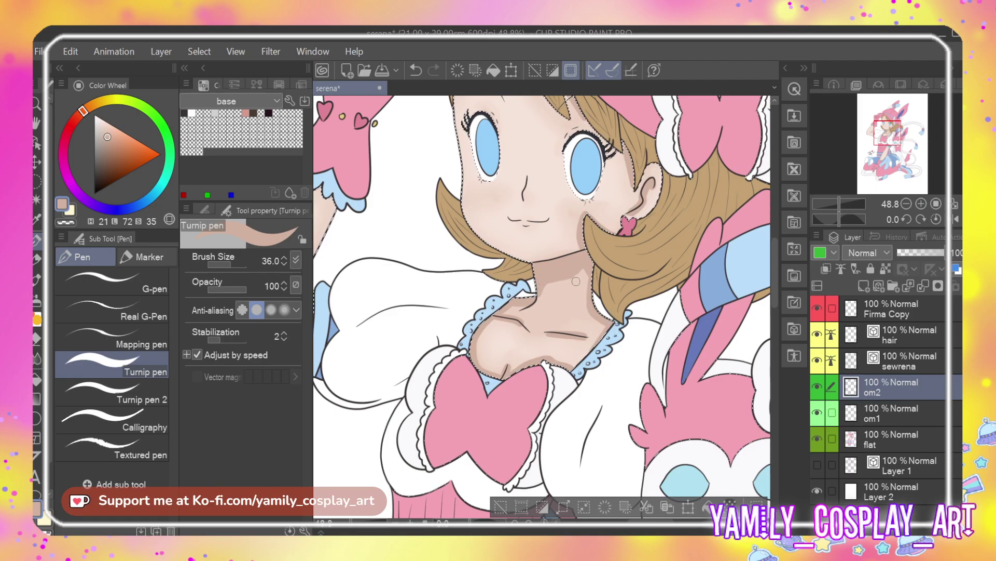
# Blur the darker shadows on the neck, collarbones and chest
pyautogui.press('e')
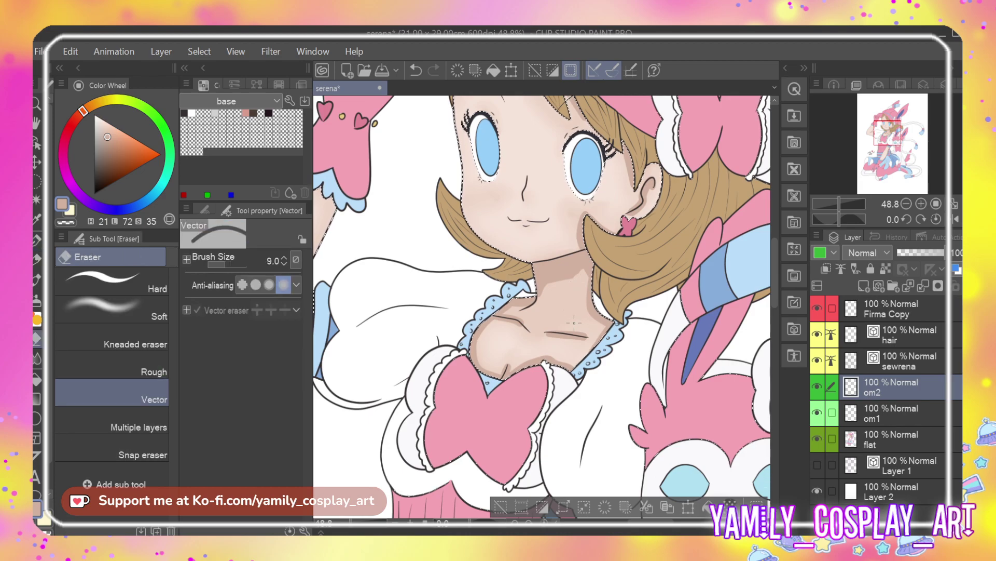
pyautogui.press('j')
pyautogui.moveTo(521, 309)
pyautogui.mouseDown()
pyautogui.moveTo(494, 327)
pyautogui.moveTo(480, 346)
pyautogui.moveTo(484, 359)
pyautogui.moveTo(511, 367)
pyautogui.moveTo(583, 342)
pyautogui.moveTo(550, 332)
pyautogui.moveTo(574, 335)
pyautogui.moveTo(592, 314)
pyautogui.moveTo(583, 273)
pyautogui.moveTo(561, 274)
pyautogui.mouseUp()
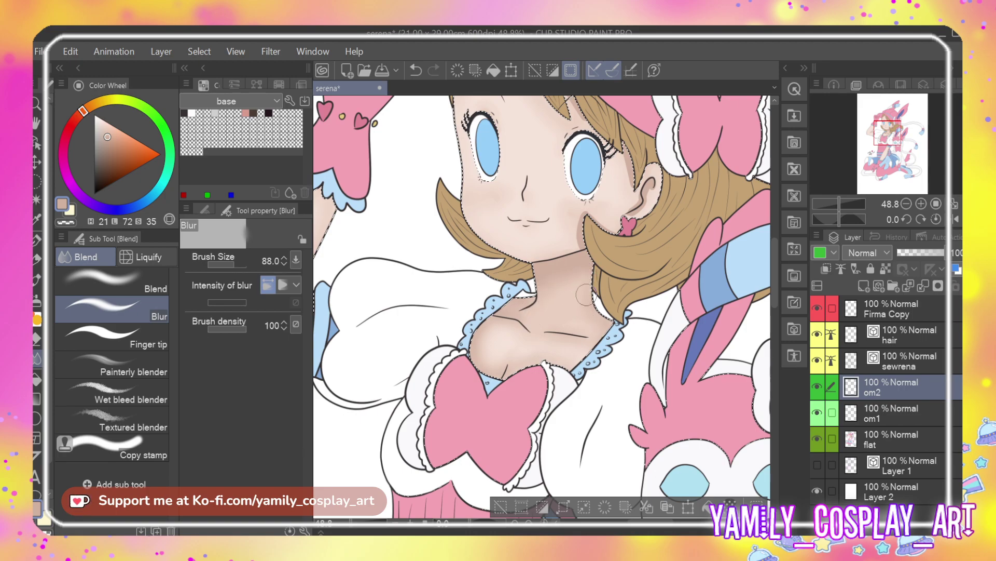
# Blur the darker shadows under the bangs and beside the hair around the cheek and ear
pyautogui.scroll(5, 597, 265)
pyautogui.moveTo(509, 190)
pyautogui.mouseDown()
pyautogui.moveTo(454, 226)
pyautogui.moveTo(501, 190)
pyautogui.moveTo(517, 233)
pyautogui.moveTo(540, 253)
pyautogui.moveTo(508, 189)
pyautogui.moveTo(562, 242)
pyautogui.mouseUp()
pyautogui.moveTo(608, 297)
pyautogui.mouseDown()
pyautogui.moveTo(632, 347)
pyautogui.moveTo(622, 317)
pyautogui.moveTo(662, 342)
pyautogui.moveTo(625, 371)
pyautogui.moveTo(580, 363)
pyautogui.moveTo(584, 416)
pyautogui.mouseUp()
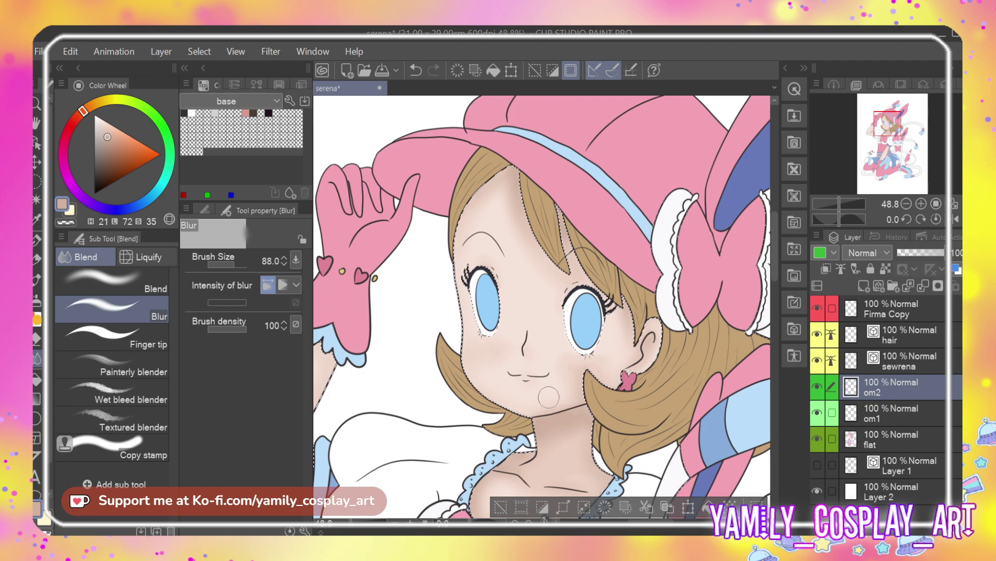
# Add a small darker shadow beneath the nose, trim it with the eraser and blur it
pyautogui.press('p')
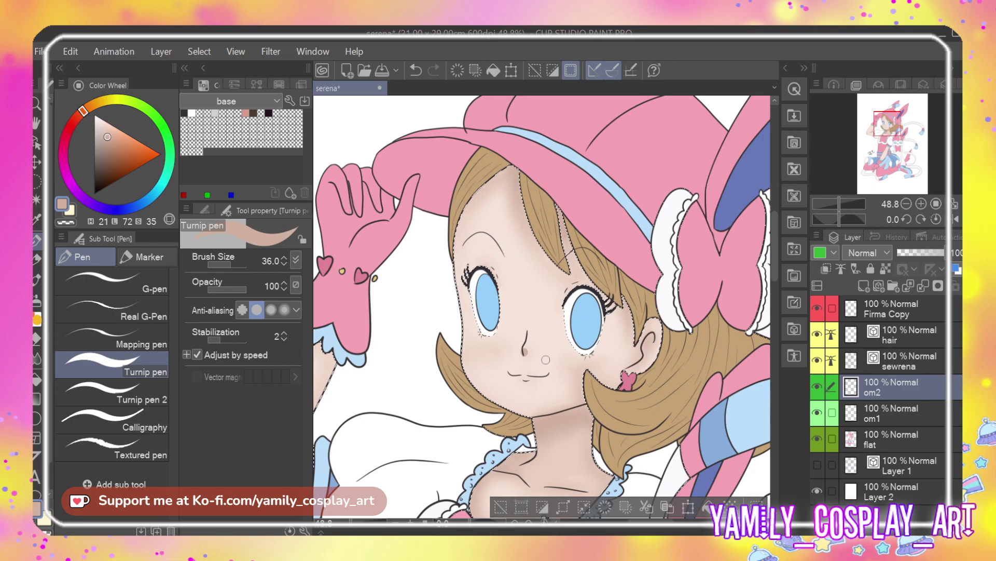
pyautogui.press('e')
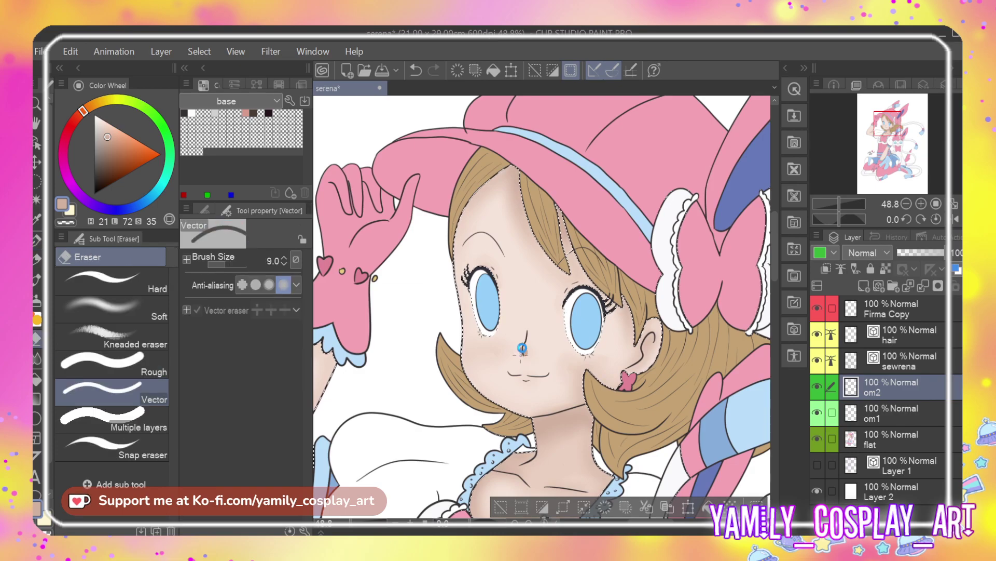
pyautogui.press('j')
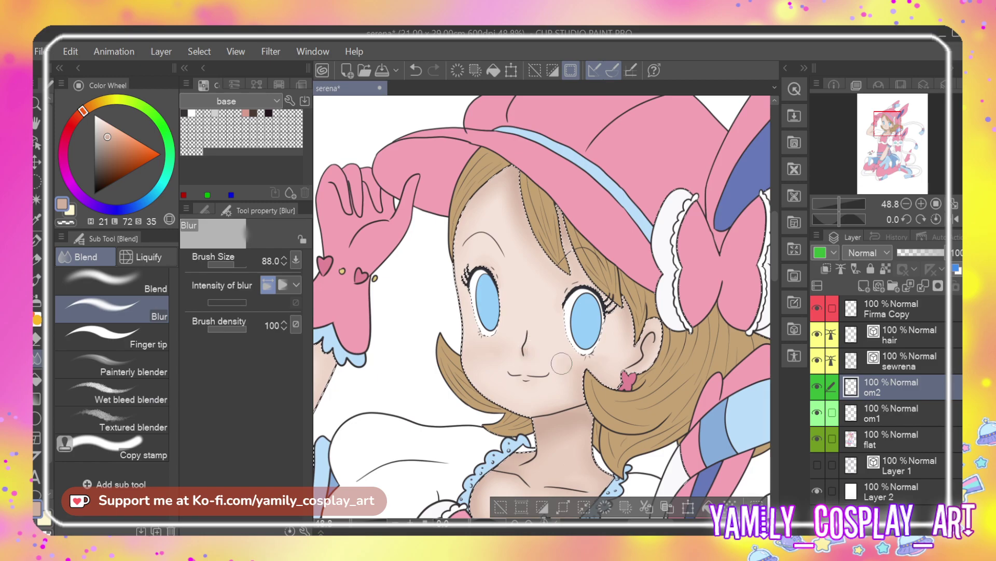
# Paint darker shadows on the raised arm below the glove cuff, at the elbow crease and beside the sleeve band, and blur them
pyautogui.scroll(-6, 565, 361)
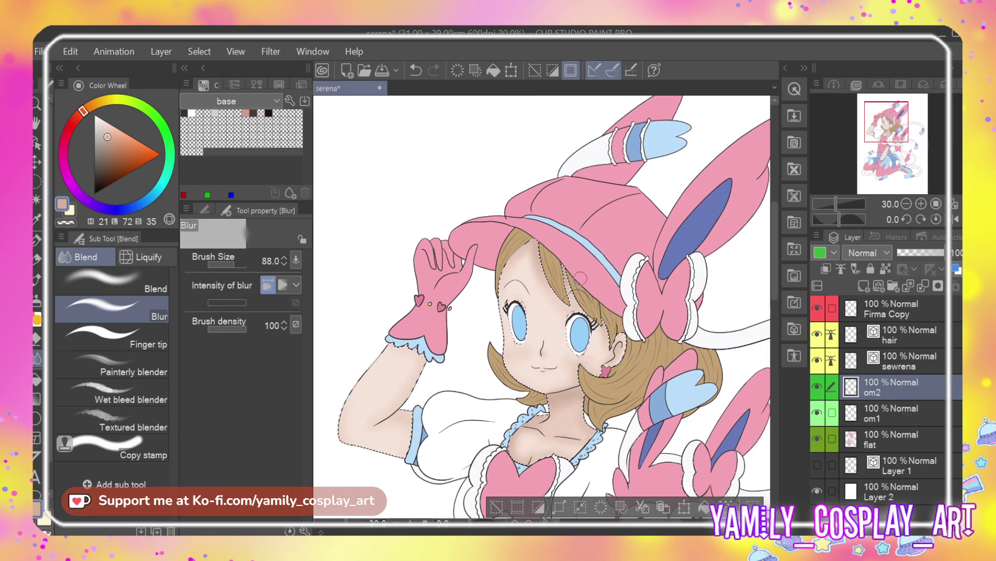
pyautogui.scroll(6, 475, 320)
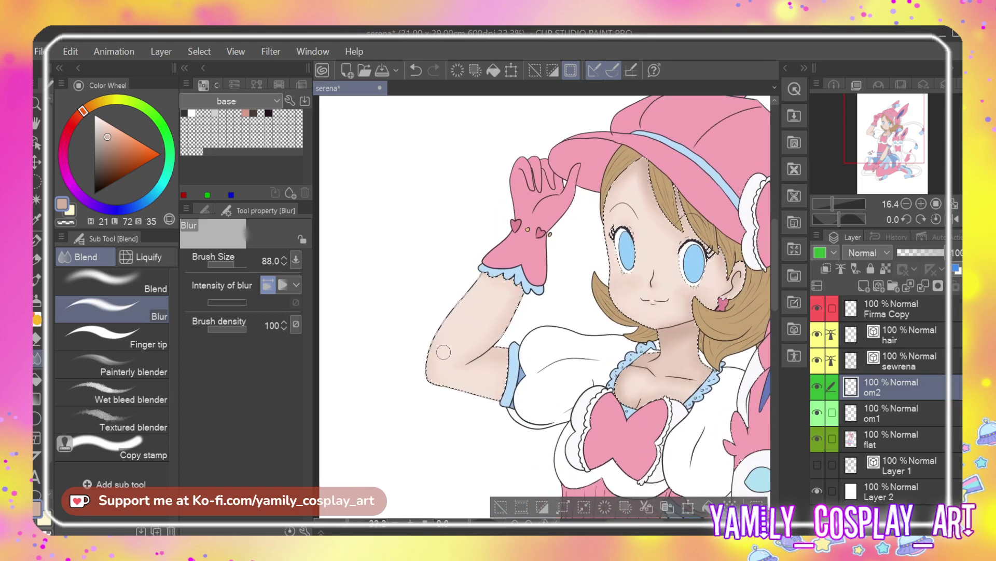
pyautogui.press('p')
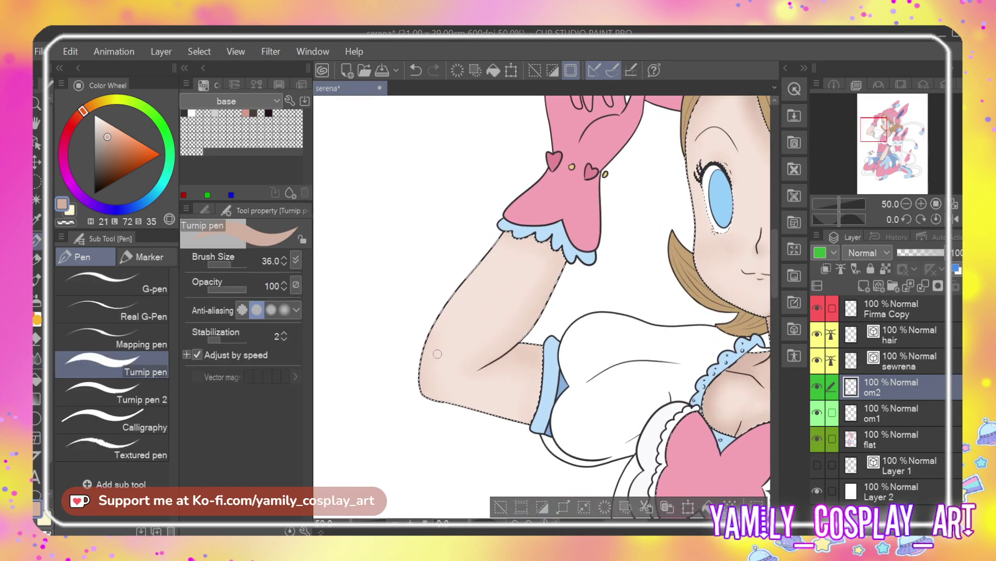
pyautogui.moveTo(513, 232); pyautogui.dragTo(525, 236)
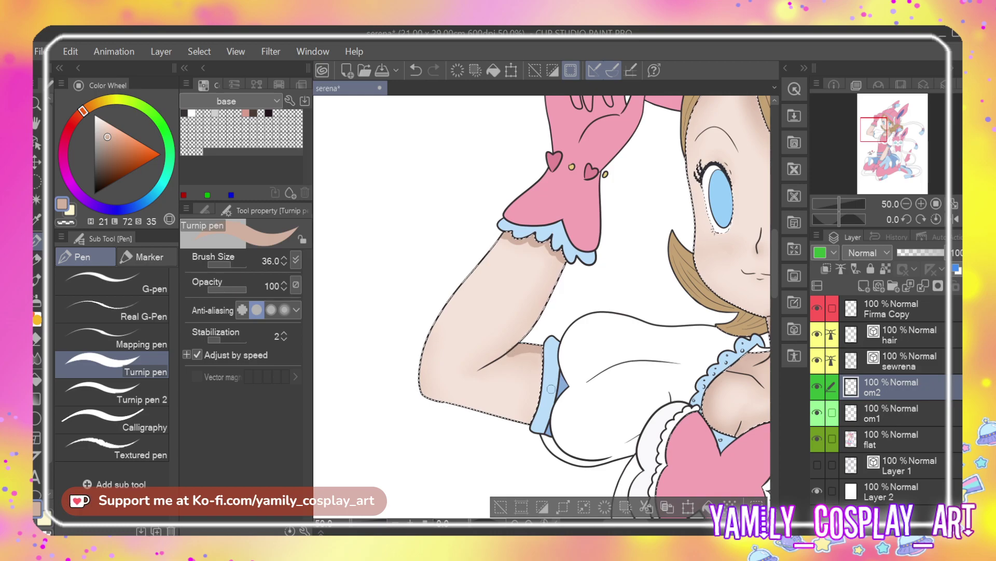
pyautogui.press('j')
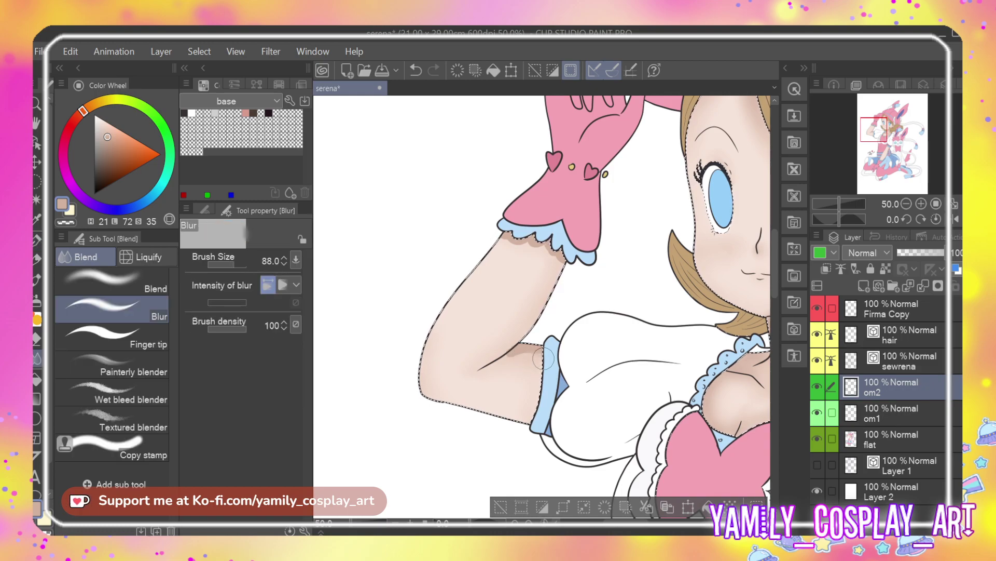
pyautogui.moveTo(507, 242); pyautogui.dragTo(545, 252)
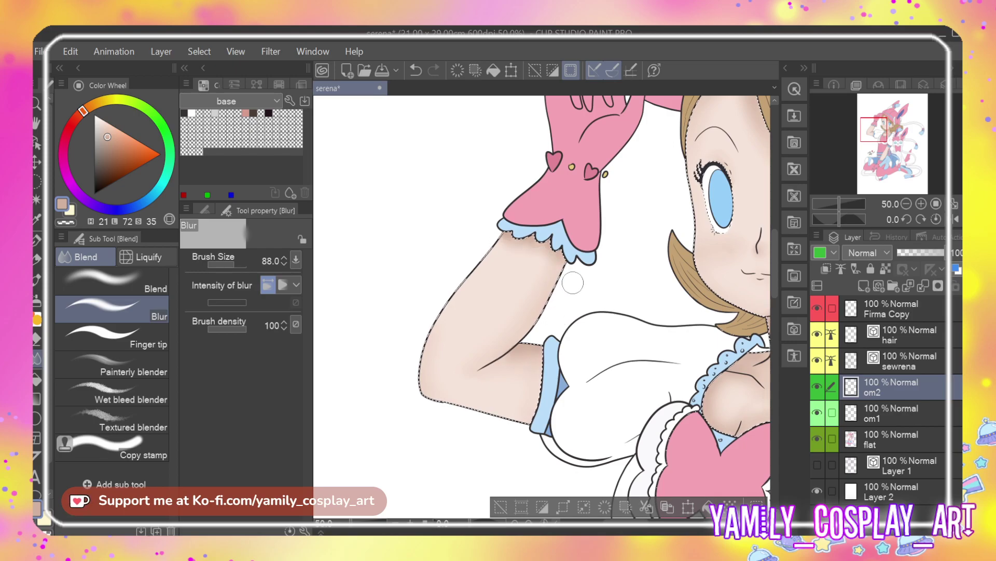
# Paint a darker shadow on the lowered arm just below the sleeve band and blur it
pyautogui.scroll(-4, 570, 281)
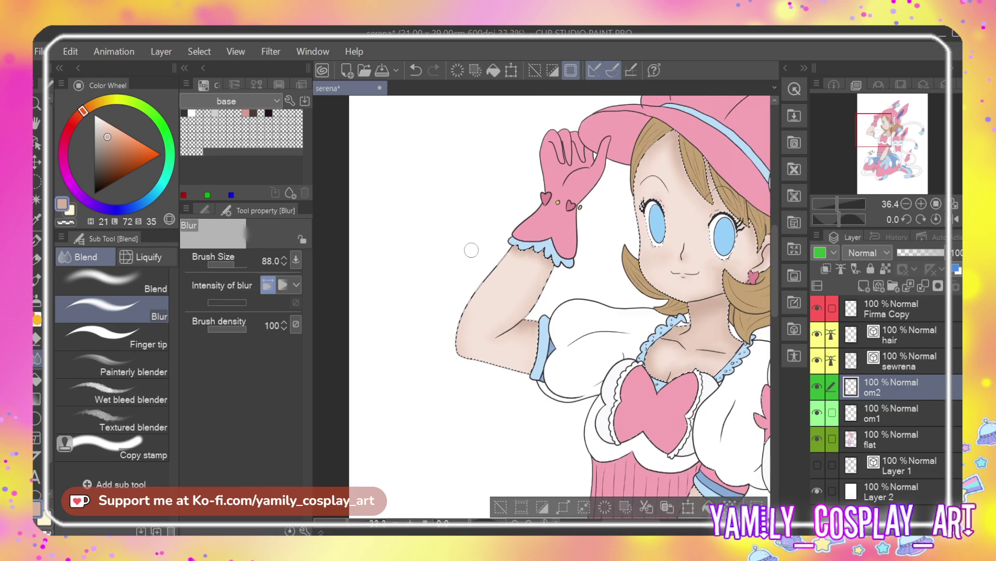
pyautogui.scroll(-2, 451, 248)
pyautogui.scroll(-1, 654, 450)
pyautogui.scroll(3, 654, 450)
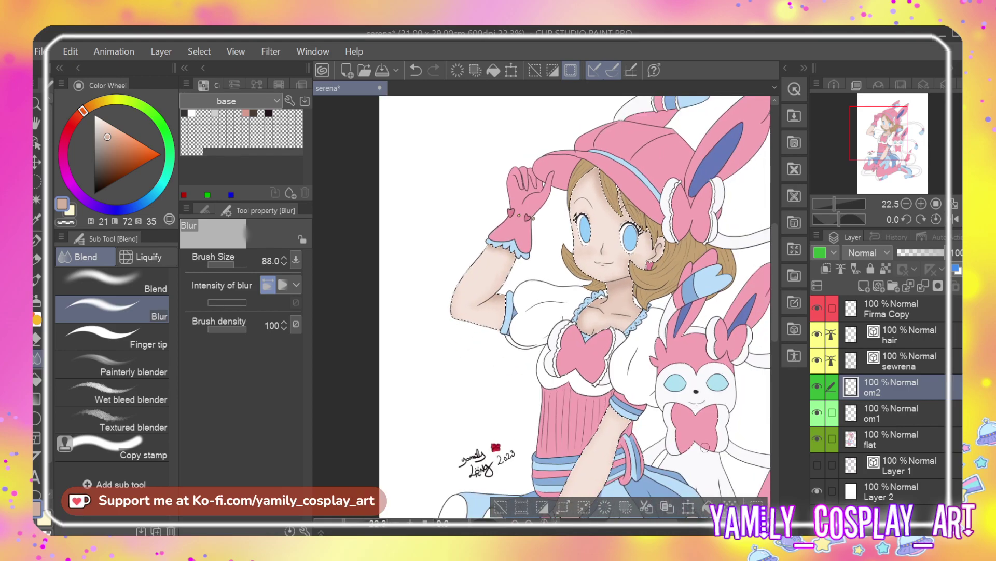
pyautogui.scroll(6, 654, 449)
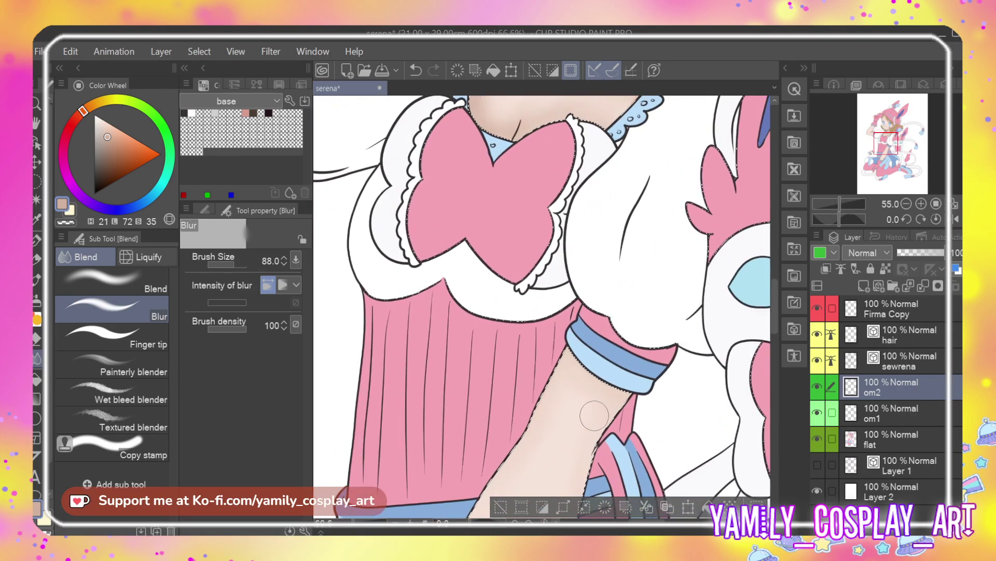
pyautogui.scroll(2, 595, 415)
pyautogui.press('p')
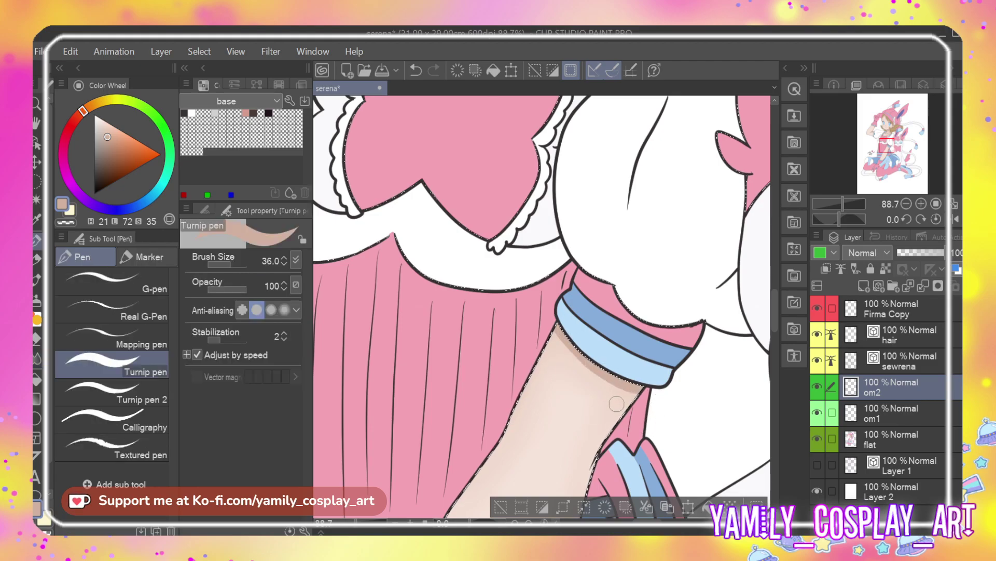
pyautogui.press('j')
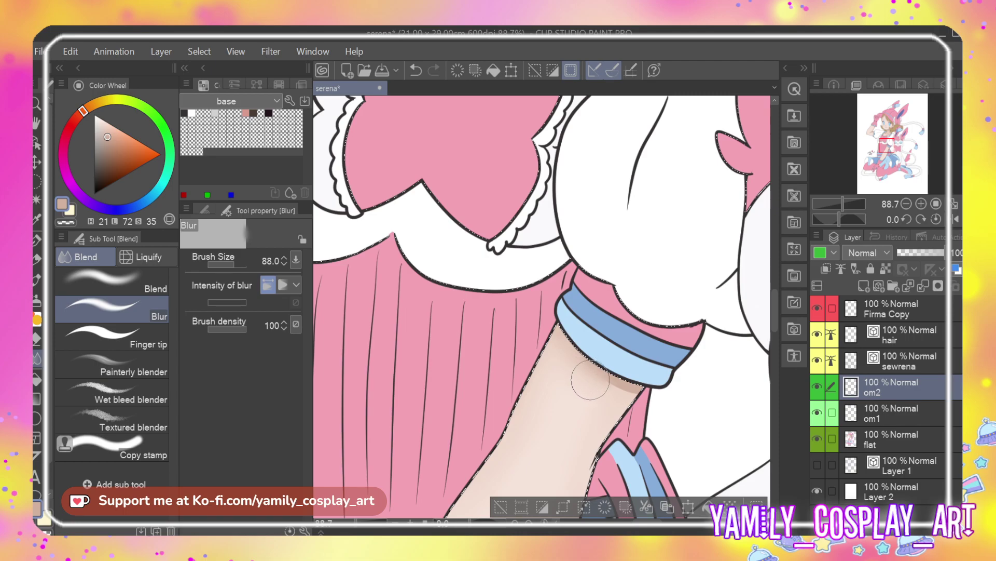
pyautogui.scroll(-5, 666, 406)
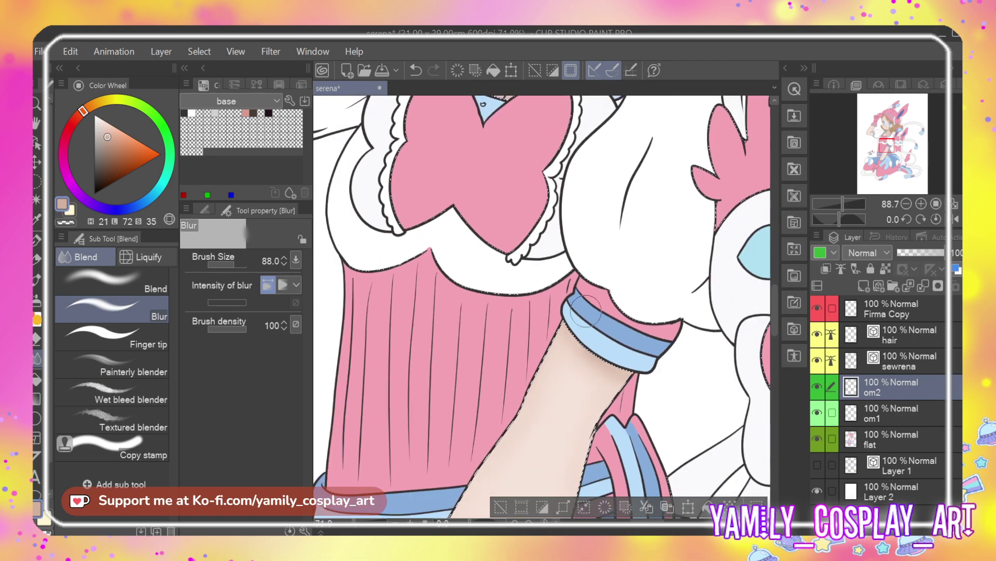
# Paint darker shadows above the lowered arm's glove cuff and on the skin showing between the skirt folds, blurring the one at the cuff
pyautogui.scroll(-3, 583, 289)
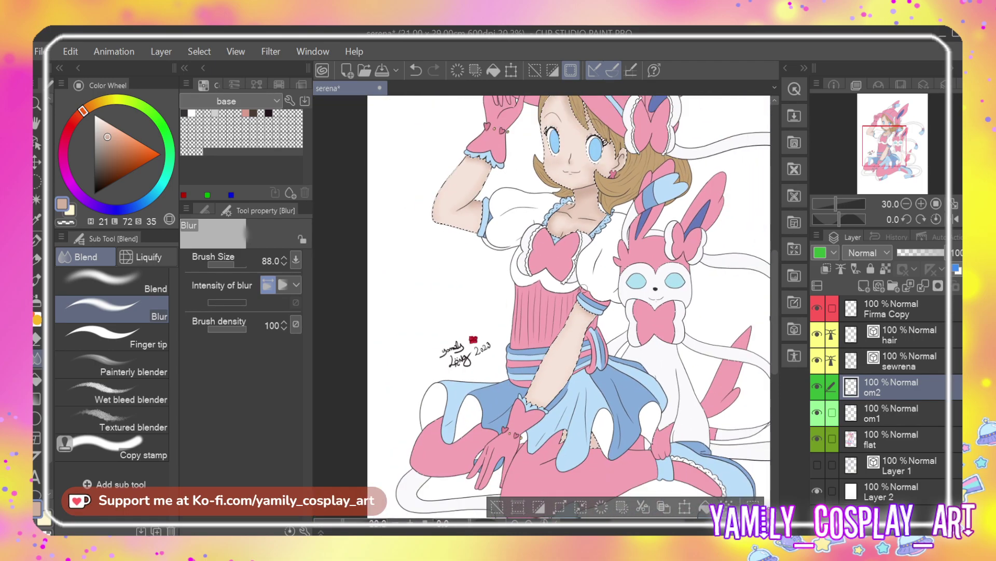
pyautogui.scroll(2, 584, 413)
pyautogui.scroll(4, 567, 418)
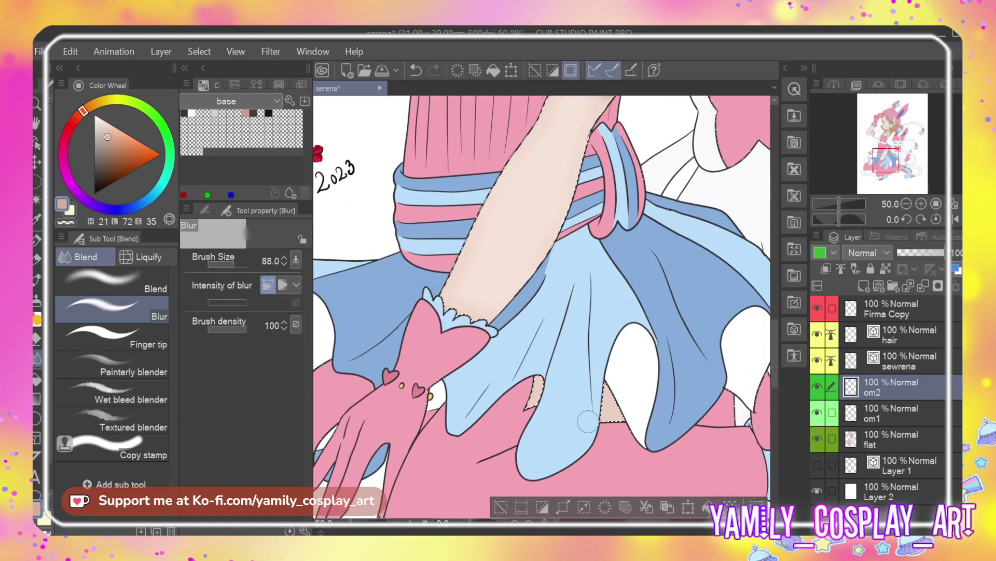
pyautogui.press('p')
pyautogui.moveTo(440, 292); pyautogui.dragTo(446, 306)
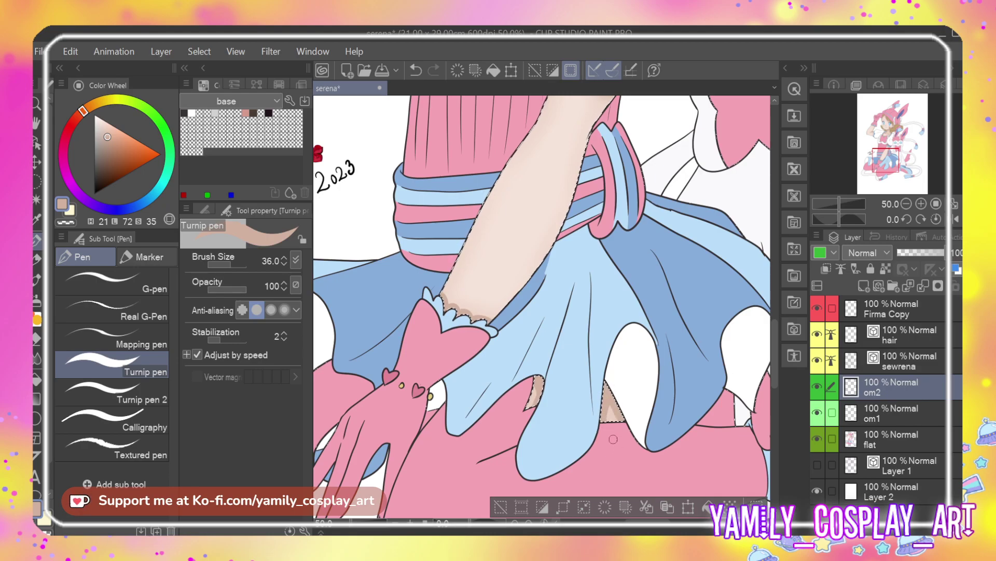
pyautogui.press('j')
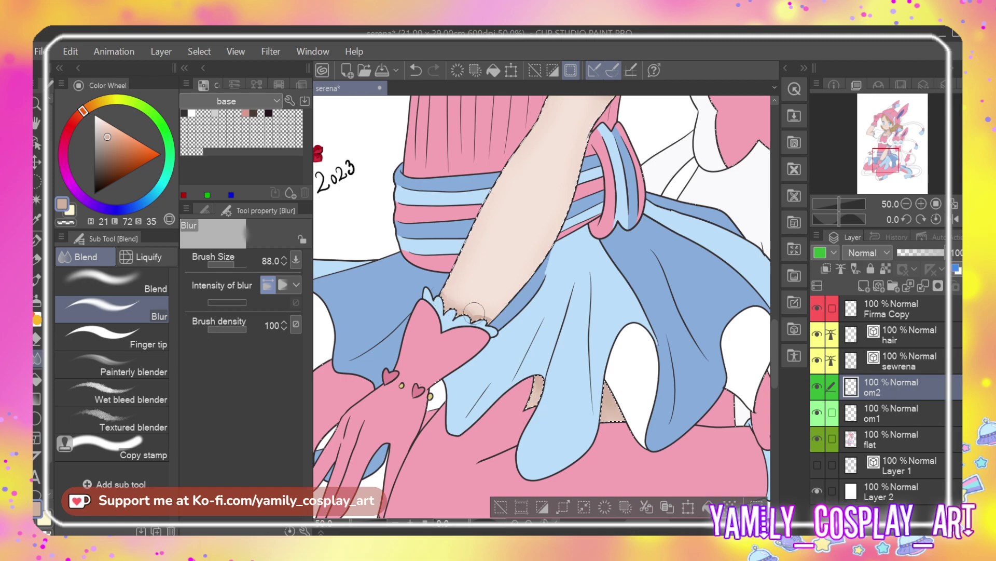
pyautogui.scroll(-1, 474, 291)
pyautogui.scroll(-5, 490, 318)
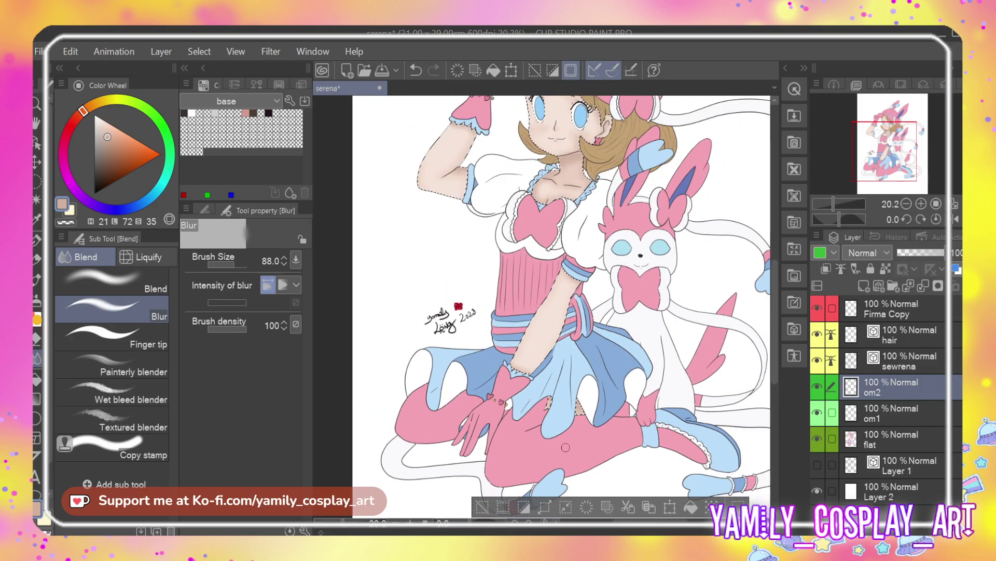
# Clear the skin selection and select the brown hair areas by colour on the flat layer
pyautogui.scroll(-2, 566, 447)
pyautogui.scroll(3, 689, 267)
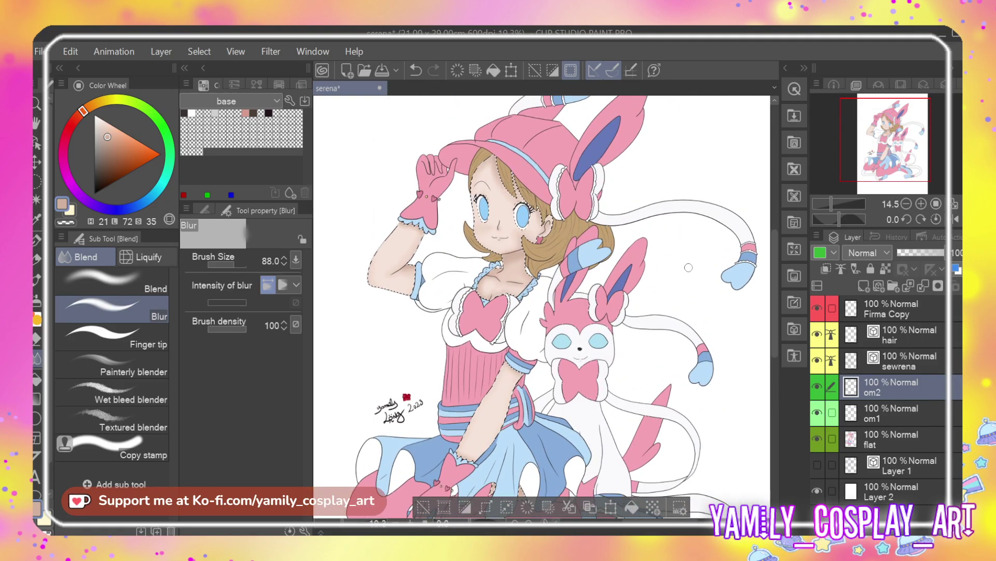
pyautogui.hotkey('ctrl', 'd')
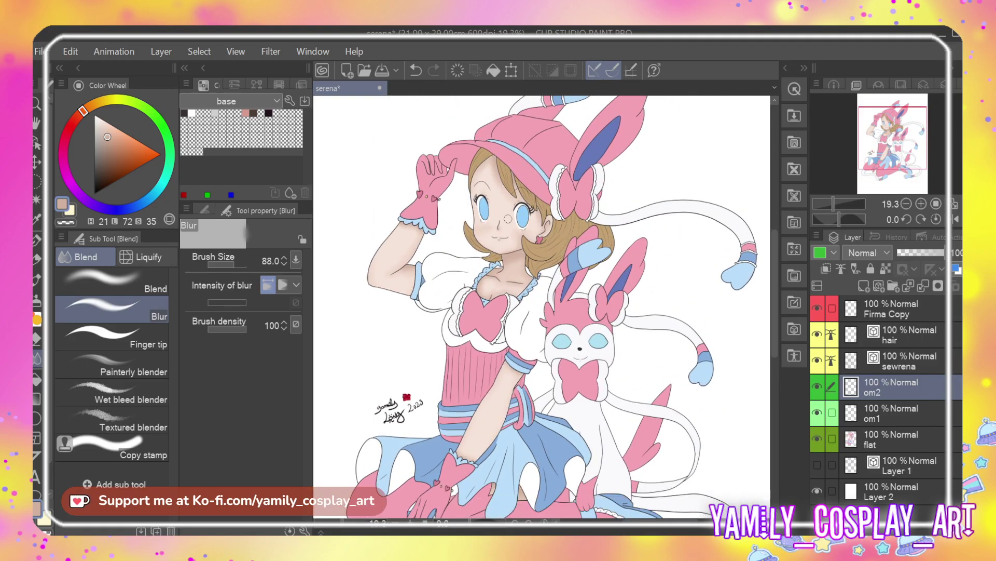
pyautogui.scroll(-1, 509, 218)
pyautogui.scroll(3, 488, 202)
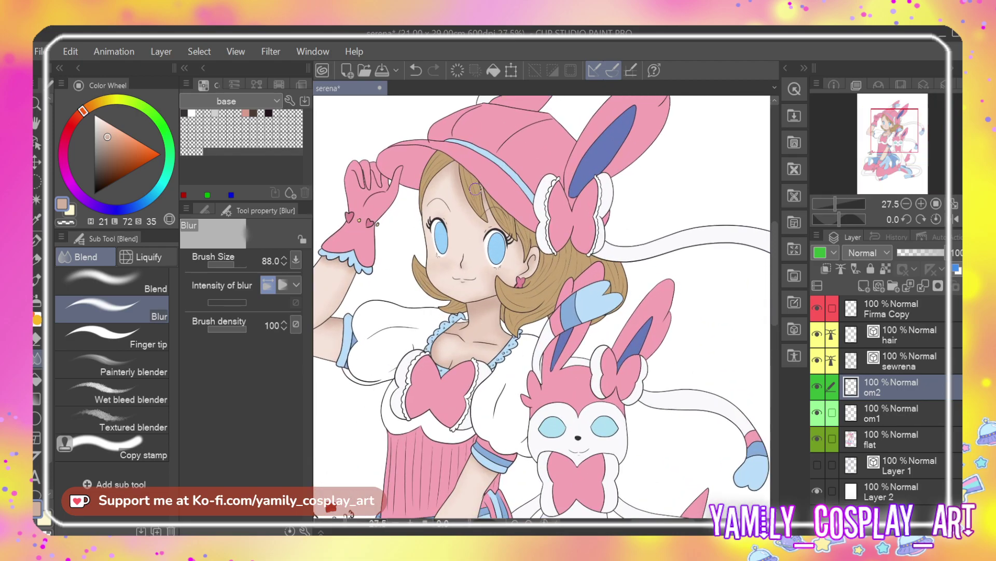
pyautogui.scroll(2, 475, 189)
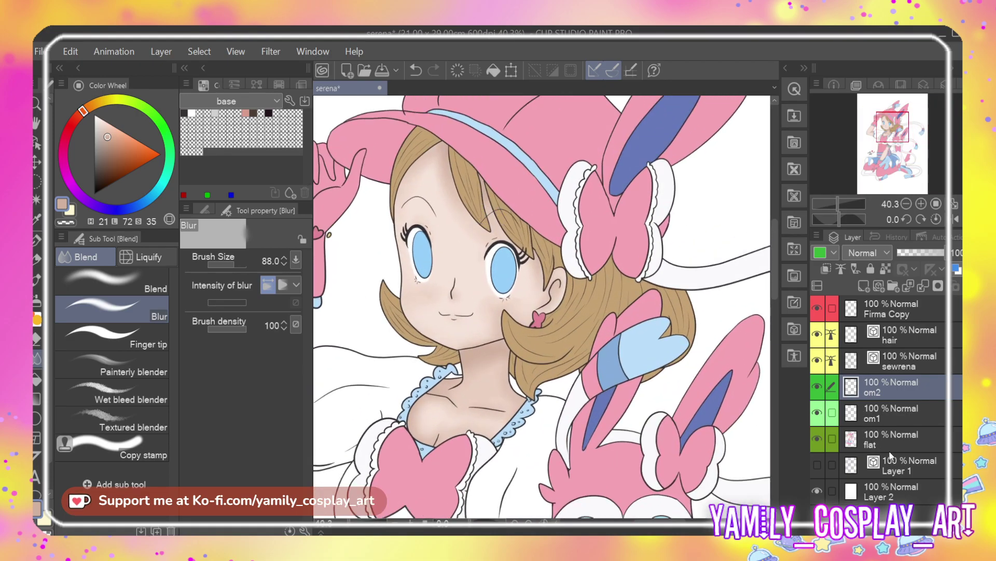
pyautogui.click(890, 446)
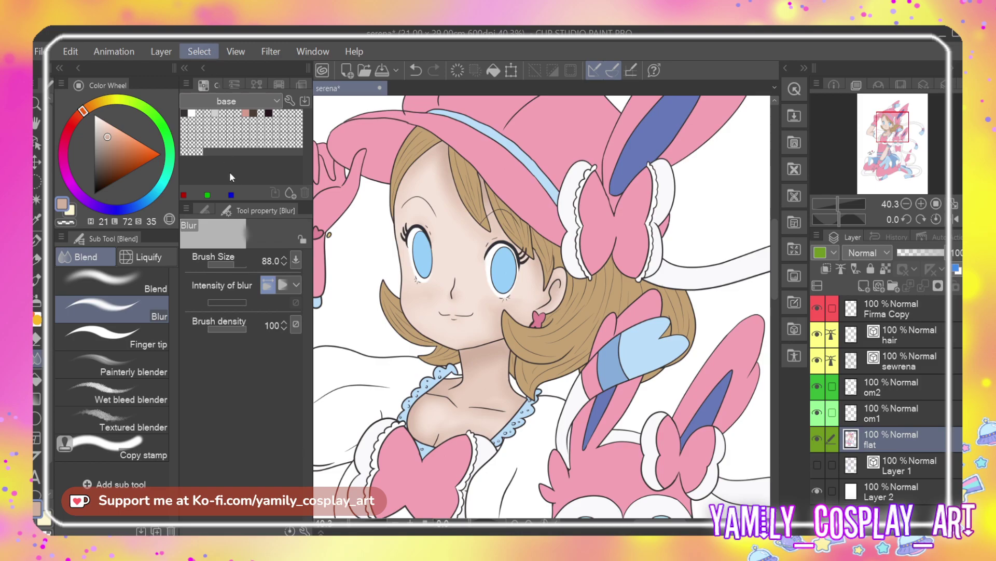
pyautogui.click(242, 191)
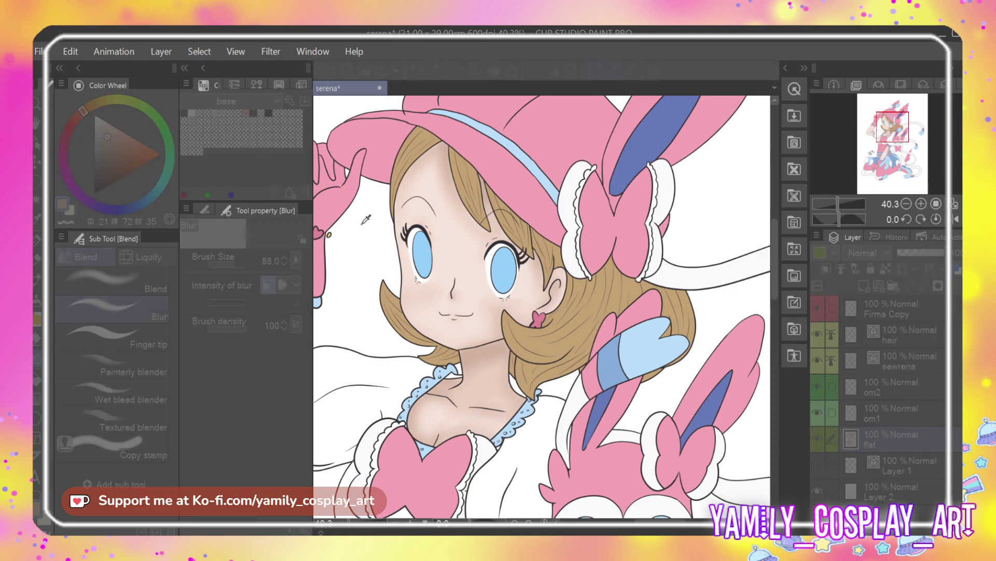
pyautogui.click(344, 234)
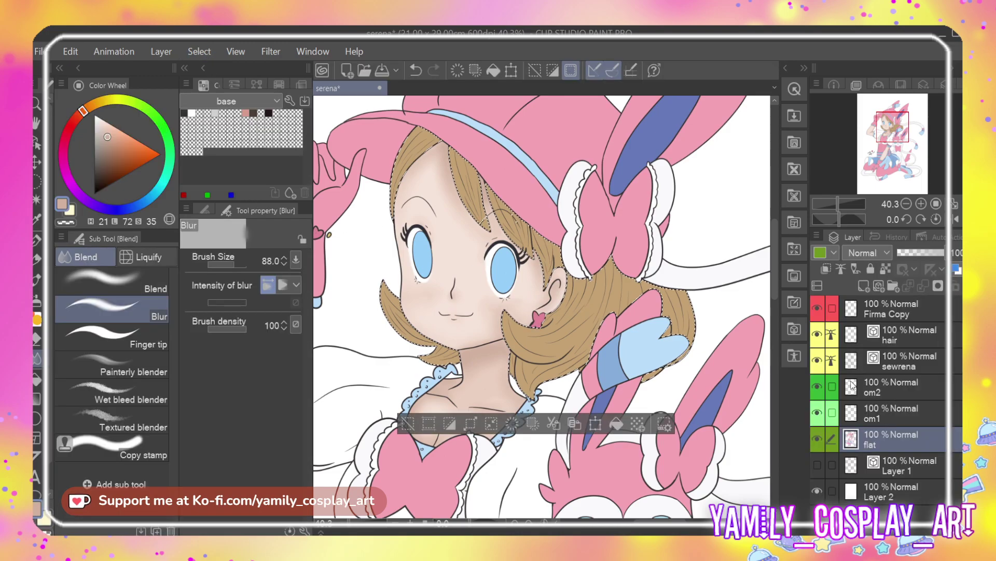
# On om1, sample the hair colour, darken it to H 34, L 51, S 38, and paint shadow strokes on the bangs with the Turnip pen
pyautogui.click(888, 410)
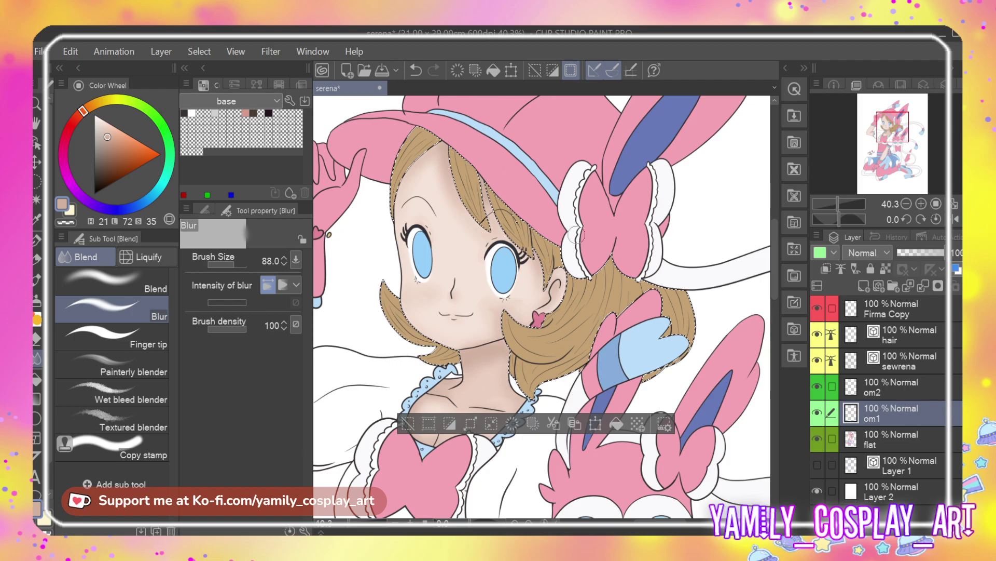
pyautogui.scroll(1, 538, 219)
pyautogui.press('i')
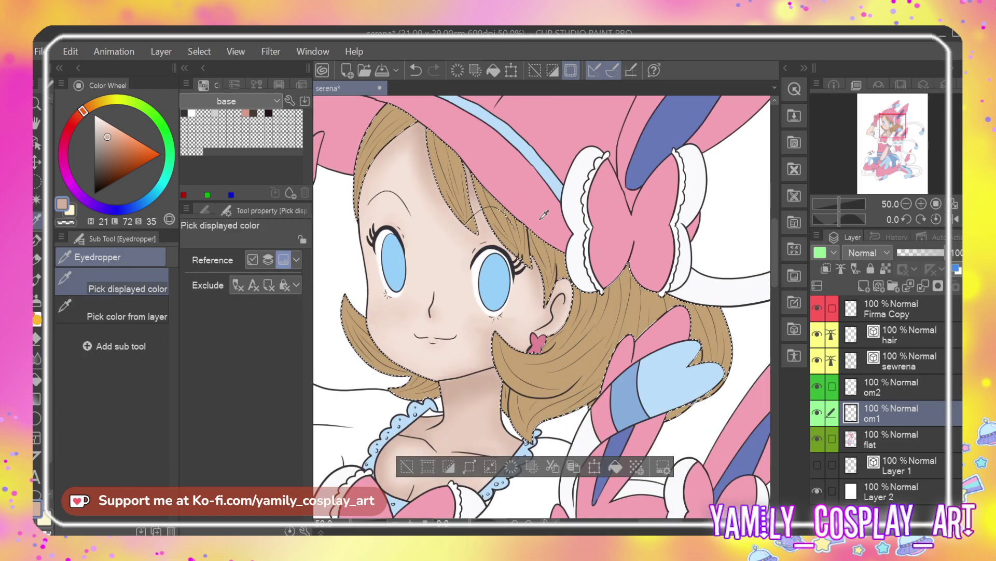
pyautogui.click(422, 384)
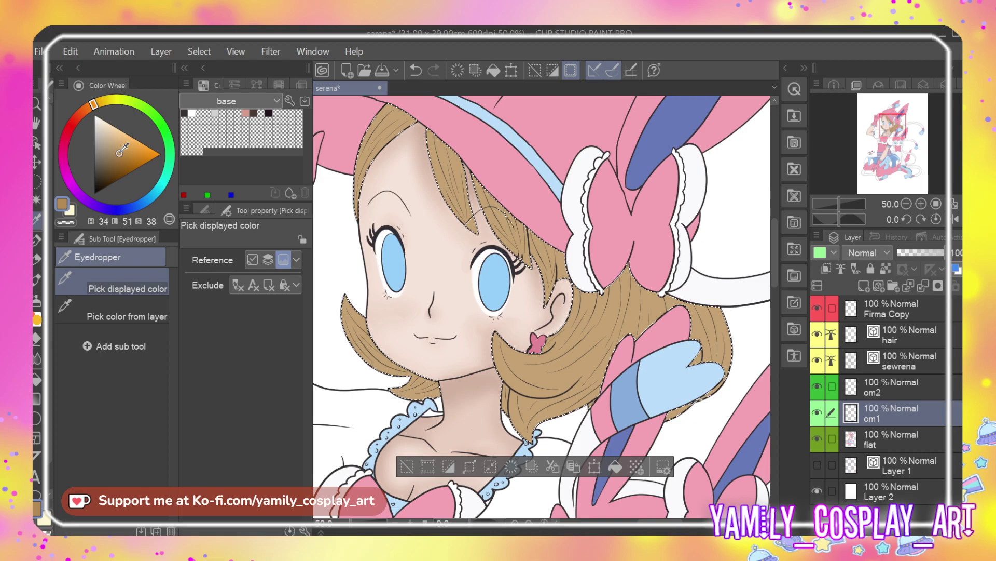
pyautogui.press('p')
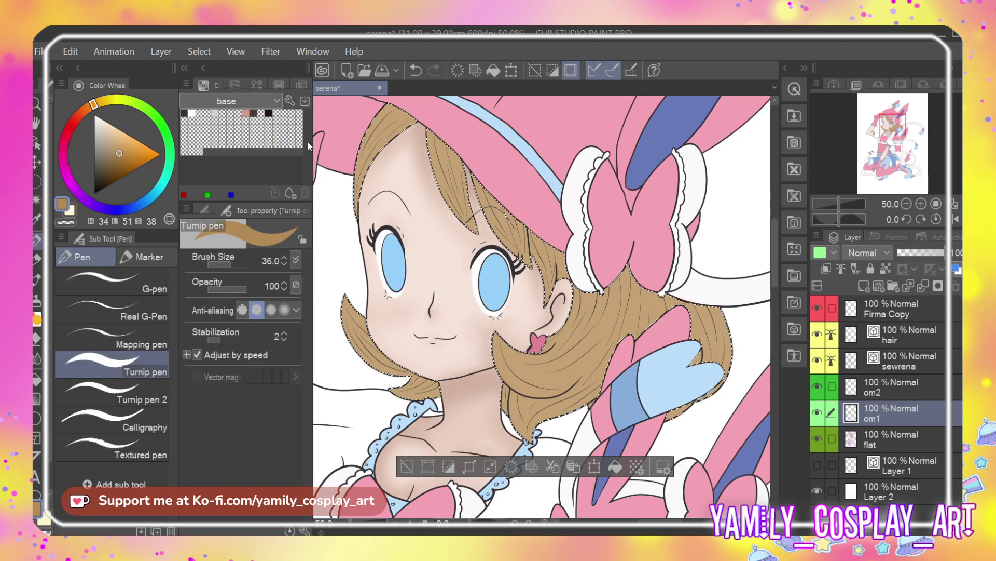
pyautogui.moveTo(436, 188)
pyautogui.mouseDown()
pyautogui.moveTo(438, 131)
pyautogui.moveTo(460, 228)
pyautogui.moveTo(453, 156)
pyautogui.moveTo(464, 225)
pyautogui.mouseUp()
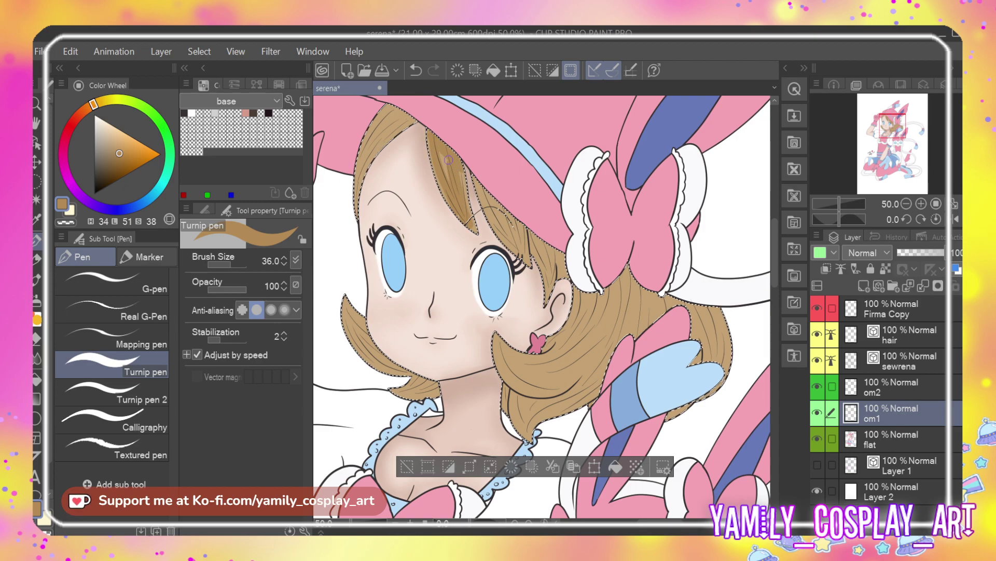
pyautogui.moveTo(462, 168); pyautogui.dragTo(472, 226)
pyautogui.moveTo(412, 121)
pyautogui.mouseDown()
pyautogui.moveTo(379, 108)
pyautogui.moveTo(373, 116)
pyautogui.moveTo(356, 149)
pyautogui.moveTo(388, 131)
pyautogui.moveTo(393, 117)
pyautogui.moveTo(355, 198)
pyautogui.moveTo(384, 141)
pyautogui.moveTo(394, 181)
pyautogui.moveTo(475, 249)
pyautogui.moveTo(540, 233)
pyautogui.moveTo(468, 177)
pyautogui.moveTo(553, 255)
pyautogui.mouseUp()
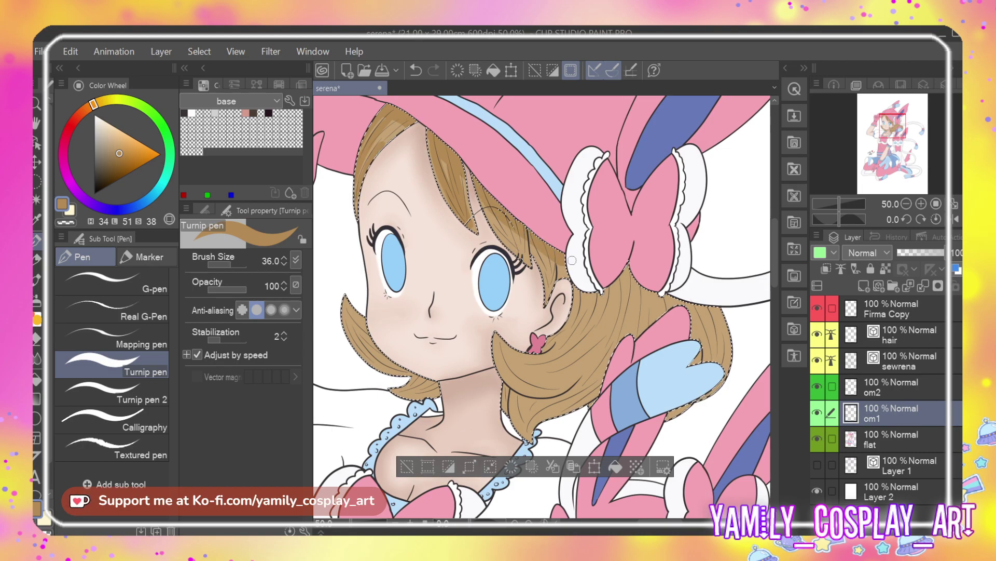
# Paint brown shadow strokes on the hair under the hat brim and bow, and along the curl below the ear
pyautogui.moveTo(491, 213)
pyautogui.mouseDown()
pyautogui.moveTo(522, 253)
pyautogui.moveTo(522, 229)
pyautogui.moveTo(548, 286)
pyautogui.moveTo(550, 254)
pyautogui.moveTo(563, 279)
pyautogui.moveTo(561, 262)
pyautogui.moveTo(576, 299)
pyautogui.moveTo(589, 302)
pyautogui.moveTo(568, 282)
pyautogui.moveTo(596, 289)
pyautogui.moveTo(597, 302)
pyautogui.moveTo(589, 303)
pyautogui.moveTo(630, 265)
pyautogui.moveTo(647, 287)
pyautogui.moveTo(630, 279)
pyautogui.moveTo(724, 310)
pyautogui.moveTo(666, 291)
pyautogui.moveTo(726, 317)
pyautogui.mouseUp()
pyautogui.moveTo(774, 253); pyautogui.dragTo(774, 271)
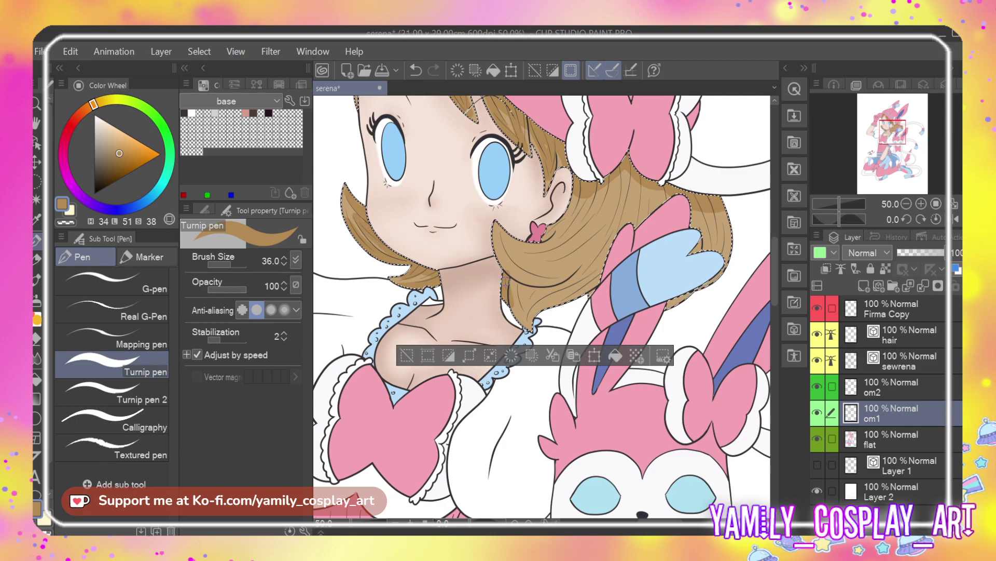
pyautogui.moveTo(514, 283); pyautogui.dragTo(533, 294)
pyautogui.moveTo(503, 248)
pyautogui.mouseDown()
pyautogui.moveTo(536, 277)
pyautogui.moveTo(566, 277)
pyautogui.moveTo(526, 248)
pyautogui.moveTo(582, 223)
pyautogui.moveTo(564, 230)
pyautogui.moveTo(582, 196)
pyautogui.moveTo(547, 236)
pyautogui.moveTo(556, 218)
pyautogui.mouseUp()
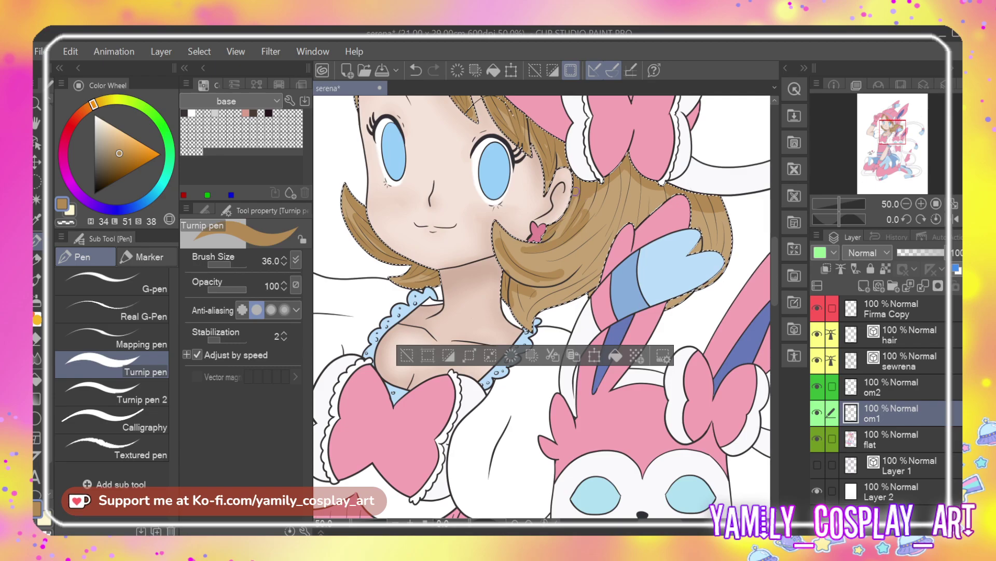
pyautogui.moveTo(597, 244); pyautogui.dragTo(557, 261)
pyautogui.moveTo(613, 214); pyautogui.dragTo(603, 227)
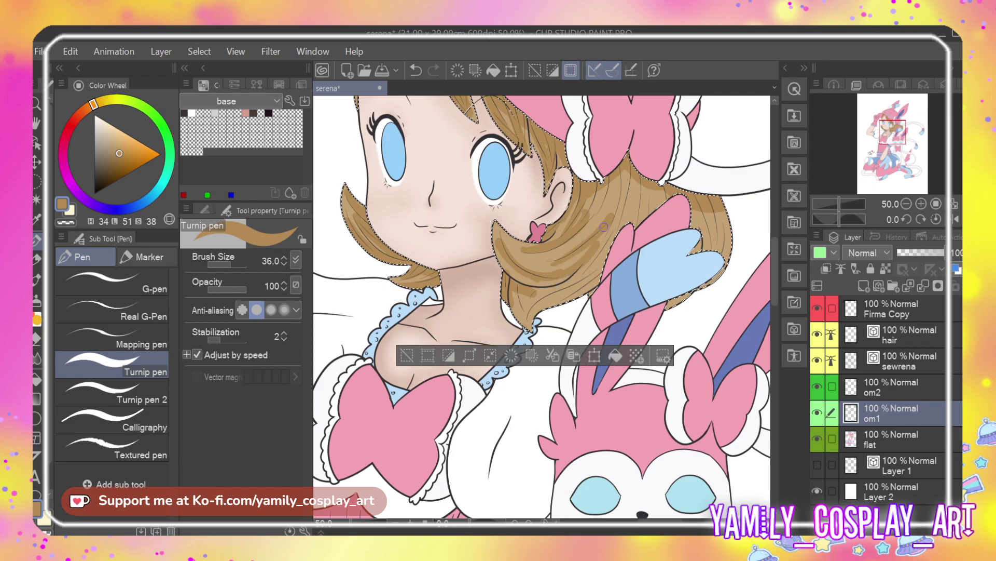
# Add brown shadow strands through the back hair beneath the bow and around the companion's ear tip
pyautogui.moveTo(596, 189); pyautogui.dragTo(589, 229)
pyautogui.moveTo(612, 180)
pyautogui.mouseDown()
pyautogui.moveTo(596, 217)
pyautogui.moveTo(611, 223)
pyautogui.mouseUp()
pyautogui.moveTo(629, 179)
pyautogui.mouseDown()
pyautogui.moveTo(592, 260)
pyautogui.moveTo(602, 240)
pyautogui.moveTo(529, 318)
pyautogui.moveTo(520, 297)
pyautogui.moveTo(524, 313)
pyautogui.moveTo(548, 288)
pyautogui.moveTo(533, 288)
pyautogui.moveTo(587, 292)
pyautogui.mouseUp()
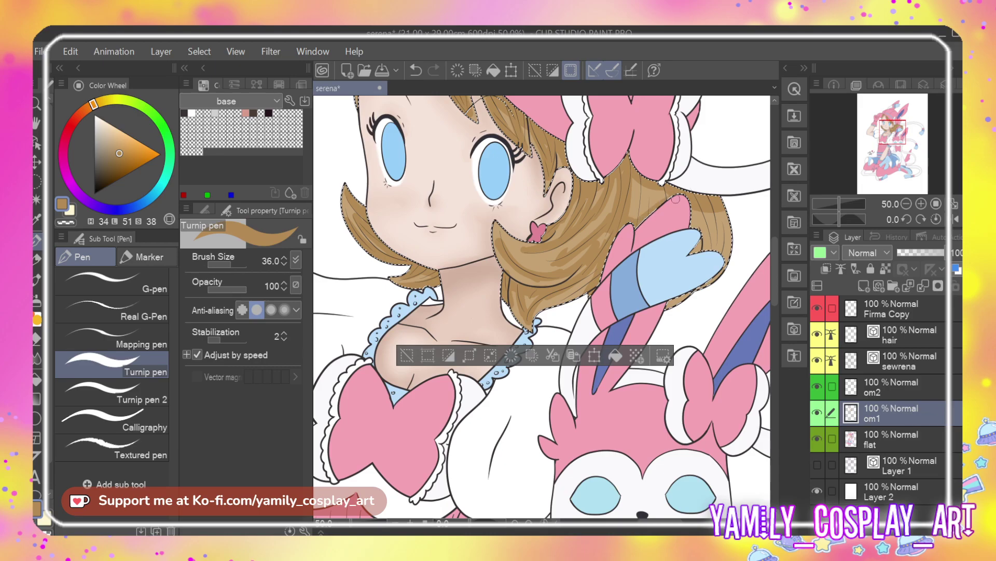
pyautogui.moveTo(651, 174)
pyautogui.mouseDown()
pyautogui.moveTo(641, 211)
pyautogui.moveTo(654, 205)
pyautogui.moveTo(694, 257)
pyautogui.moveTo(686, 201)
pyautogui.moveTo(701, 240)
pyautogui.moveTo(690, 259)
pyautogui.mouseUp()
pyautogui.moveTo(709, 214); pyautogui.dragTo(704, 239)
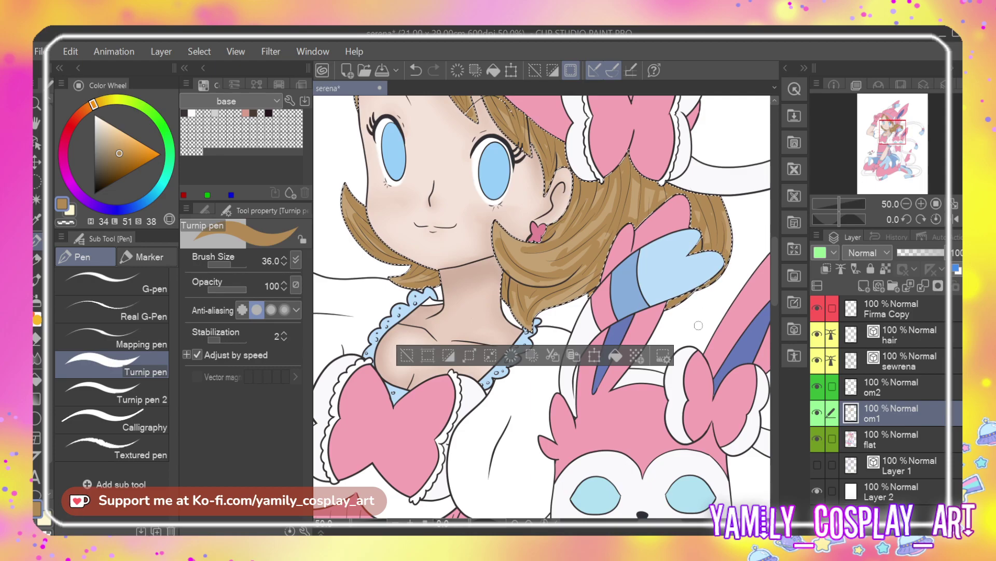
# Smooth the brown hair shadows with the Blend tool and soften them with Blur across the bangs and side hair
pyautogui.press('j')
pyautogui.click(125, 289)
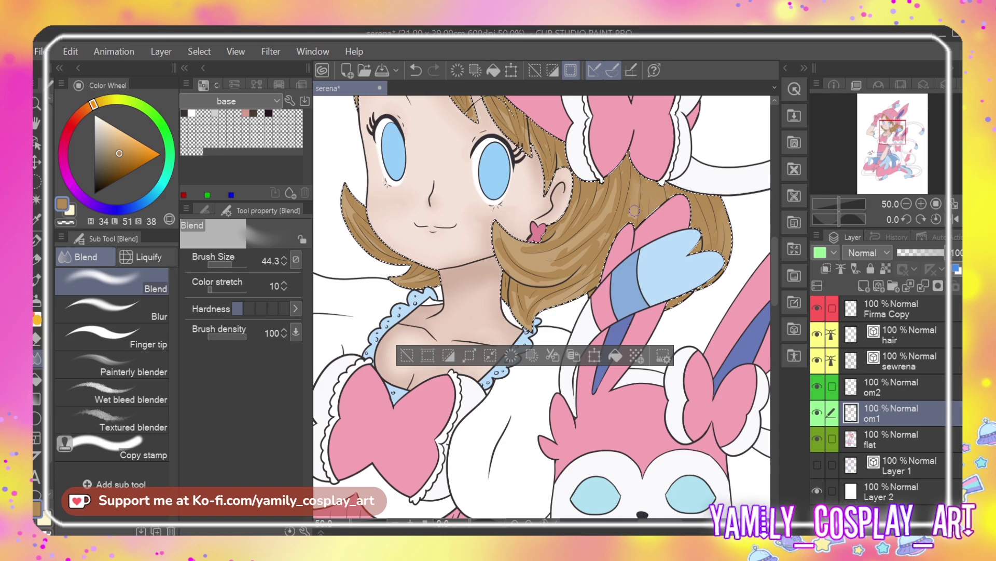
pyautogui.moveTo(622, 171); pyautogui.dragTo(613, 191)
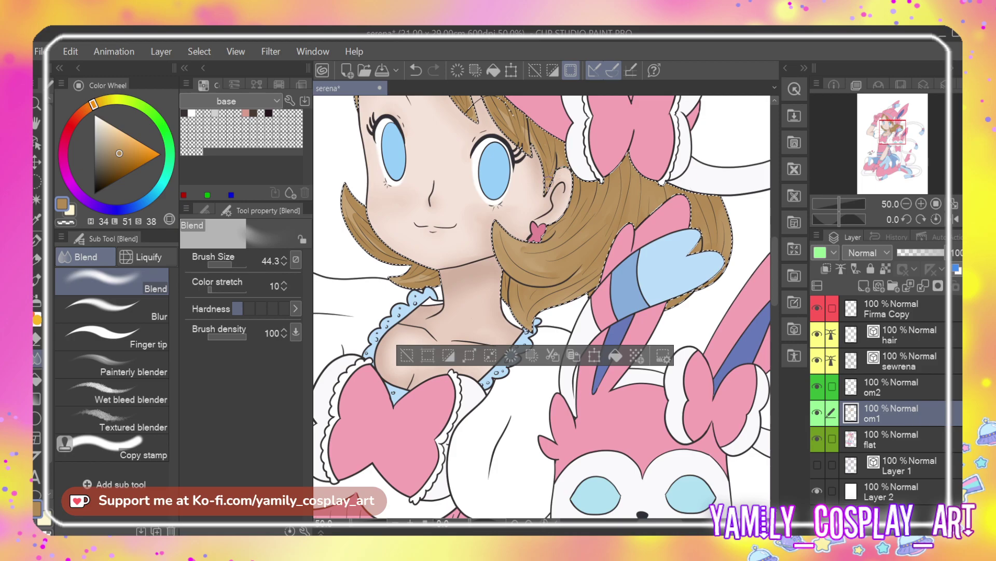
pyautogui.scroll(5, 493, 308)
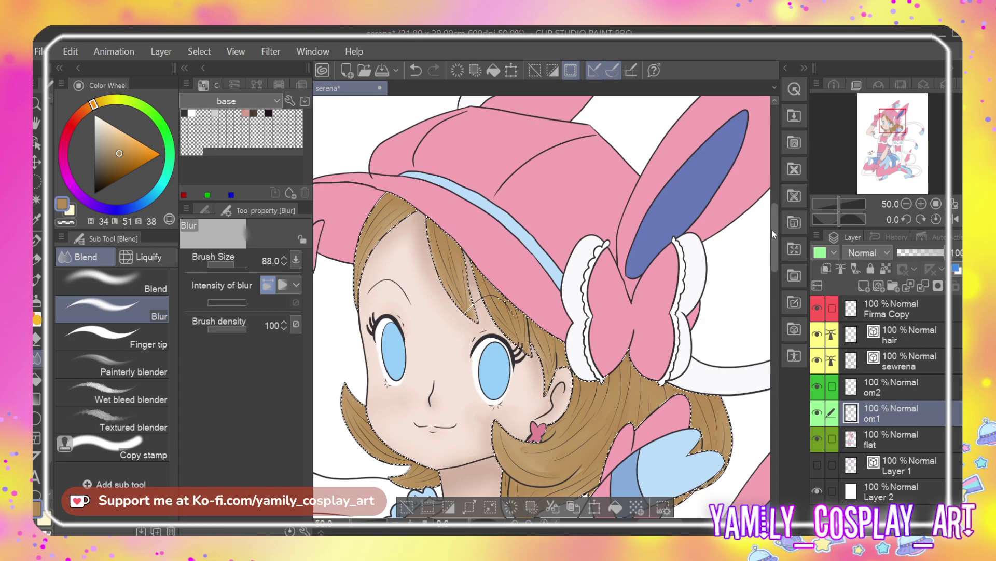
pyautogui.moveTo(773, 229); pyautogui.dragTo(773, 250)
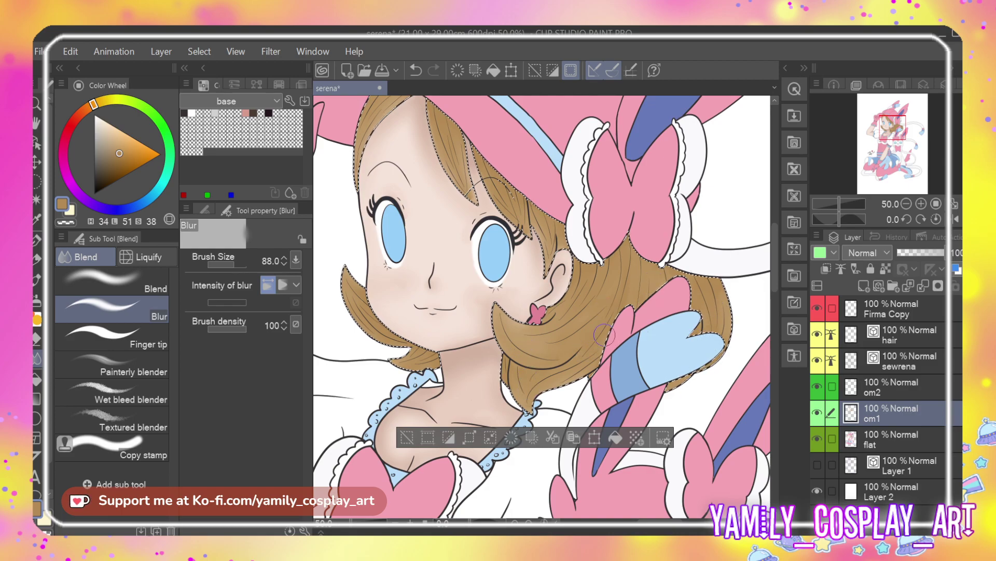
pyautogui.scroll(-2, 529, 326)
pyautogui.scroll(-1, 529, 324)
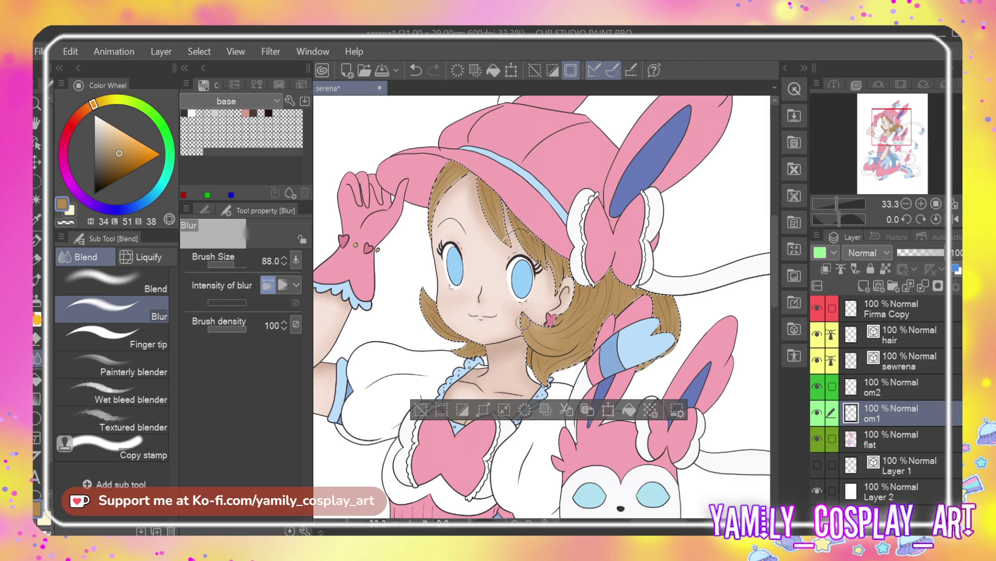
# On om2, set the colour to H 34, L 41, S 48 and paint Turnip pen shadows on the hair under the hat brim and bow
pyautogui.click(893, 389)
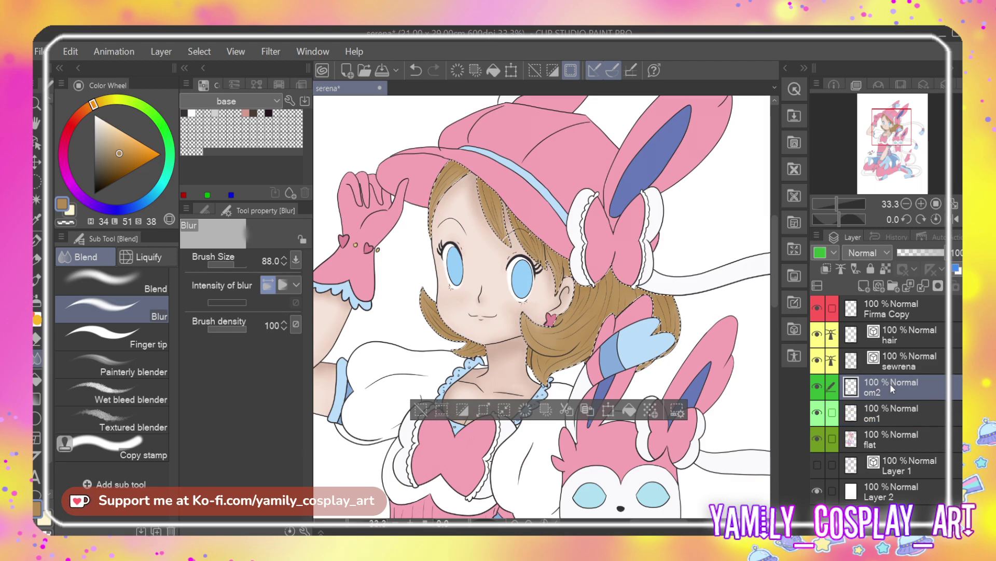
pyautogui.click(121, 161)
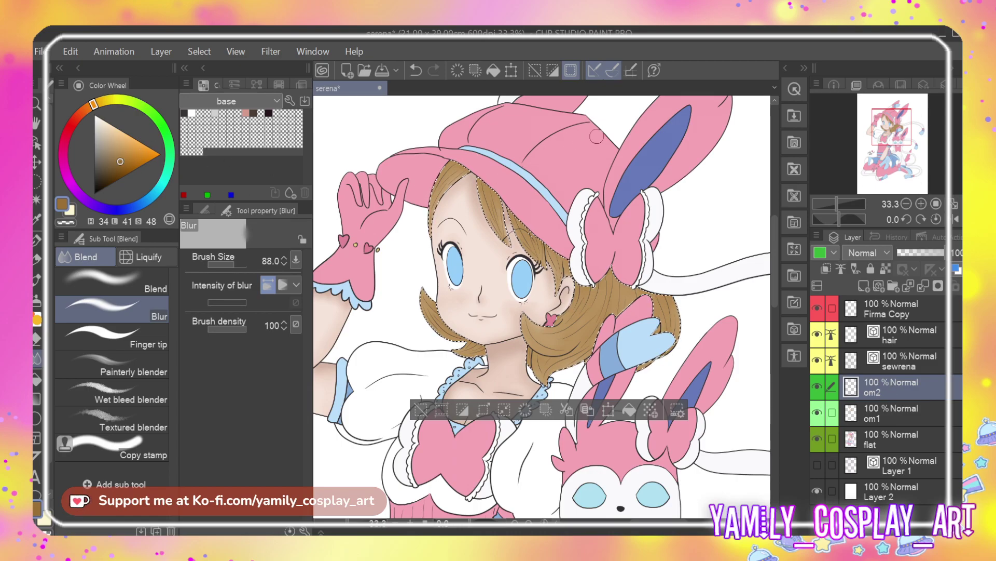
pyautogui.scroll(3, 595, 136)
pyautogui.press('p')
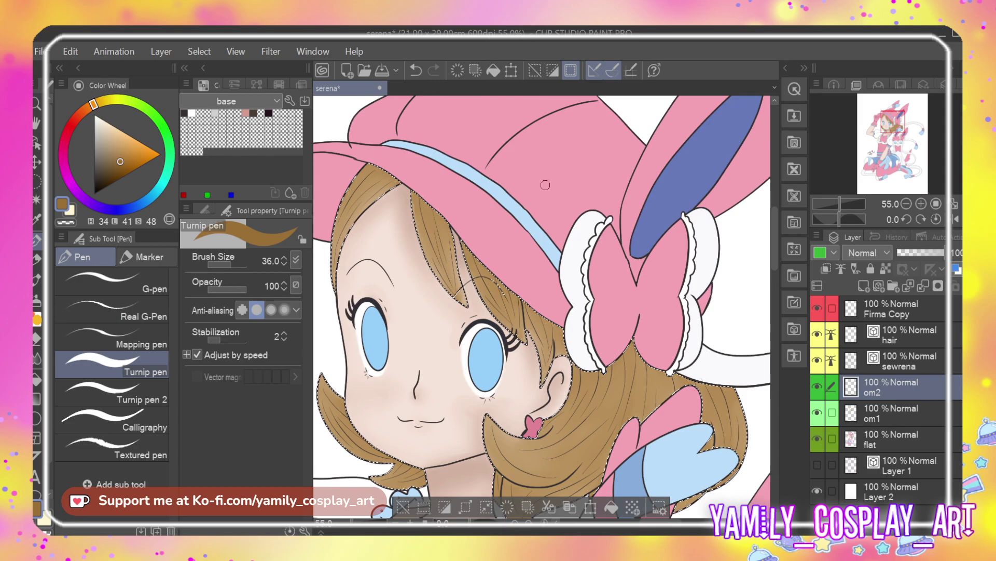
pyautogui.moveTo(349, 167)
pyautogui.mouseDown()
pyautogui.moveTo(389, 176)
pyautogui.moveTo(358, 171)
pyautogui.moveTo(404, 189)
pyautogui.moveTo(534, 304)
pyautogui.moveTo(480, 272)
pyautogui.moveTo(540, 314)
pyautogui.moveTo(564, 317)
pyautogui.moveTo(549, 331)
pyautogui.moveTo(531, 312)
pyautogui.moveTo(566, 335)
pyautogui.moveTo(558, 346)
pyautogui.moveTo(564, 336)
pyautogui.moveTo(582, 376)
pyautogui.moveTo(599, 373)
pyautogui.moveTo(584, 378)
pyautogui.moveTo(607, 373)
pyautogui.moveTo(641, 338)
pyautogui.moveTo(634, 352)
pyautogui.moveTo(659, 375)
pyautogui.moveTo(681, 367)
pyautogui.moveTo(677, 382)
pyautogui.moveTo(741, 398)
pyautogui.mouseUp()
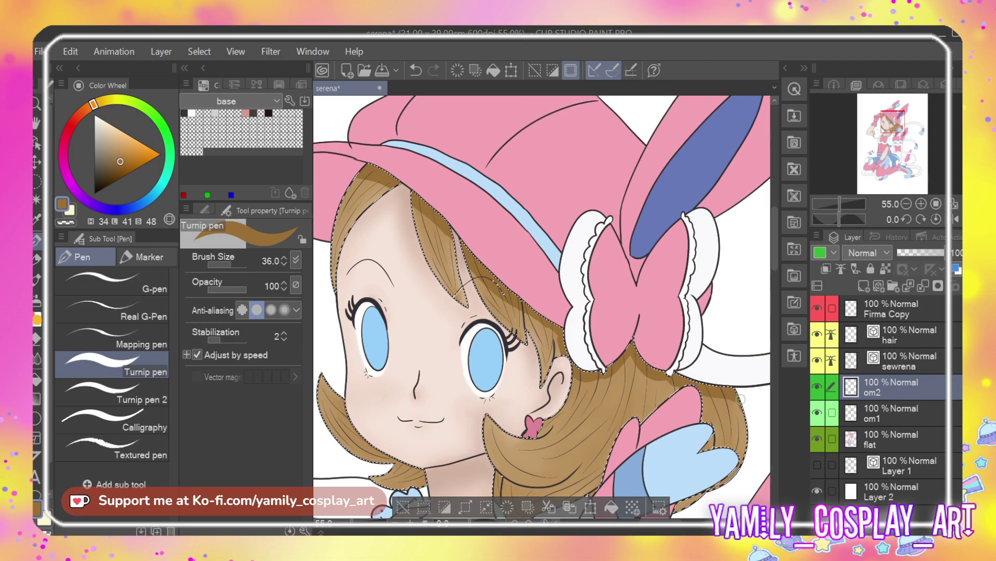
# Paint darker brown shadows on the back hair around the companion's ear tip, redoing the stroke along the outer edge
pyautogui.moveTo(774, 254); pyautogui.dragTo(774, 266)
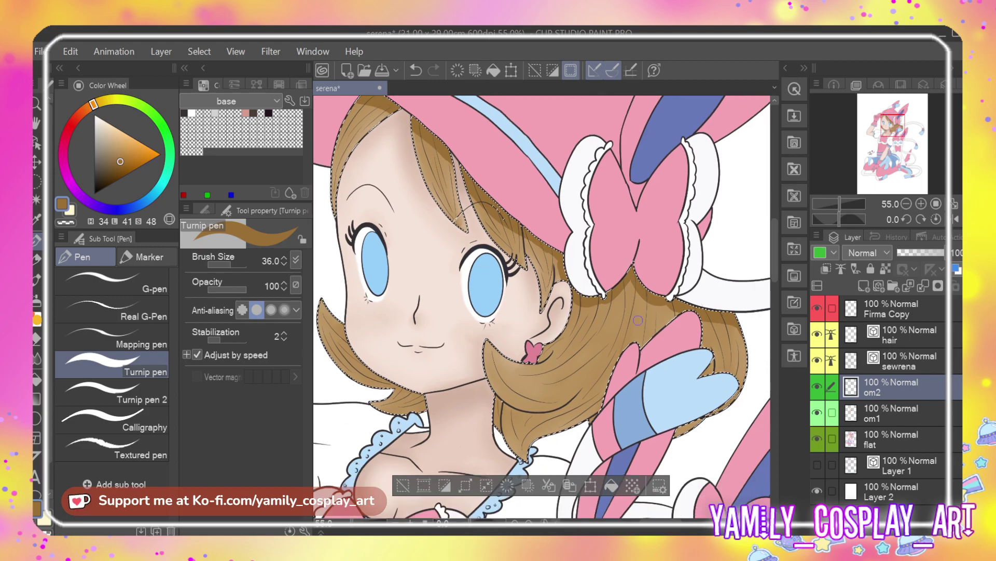
pyautogui.moveTo(597, 413); pyautogui.dragTo(642, 340)
pyautogui.moveTo(600, 409)
pyautogui.mouseDown()
pyautogui.moveTo(704, 322)
pyautogui.moveTo(701, 382)
pyautogui.moveTo(718, 352)
pyautogui.moveTo(714, 371)
pyautogui.moveTo(698, 423)
pyautogui.moveTo(691, 421)
pyautogui.mouseUp()
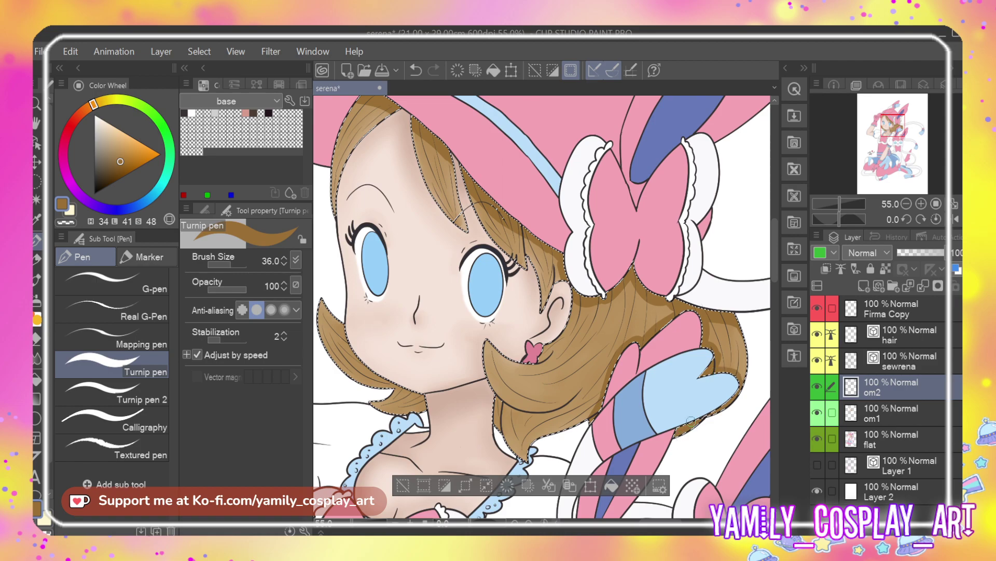
pyautogui.hotkey('ctrl', 'z')
pyautogui.moveTo(724, 319); pyautogui.dragTo(684, 432)
pyautogui.moveTo(670, 522); pyautogui.dragTo(659, 521)
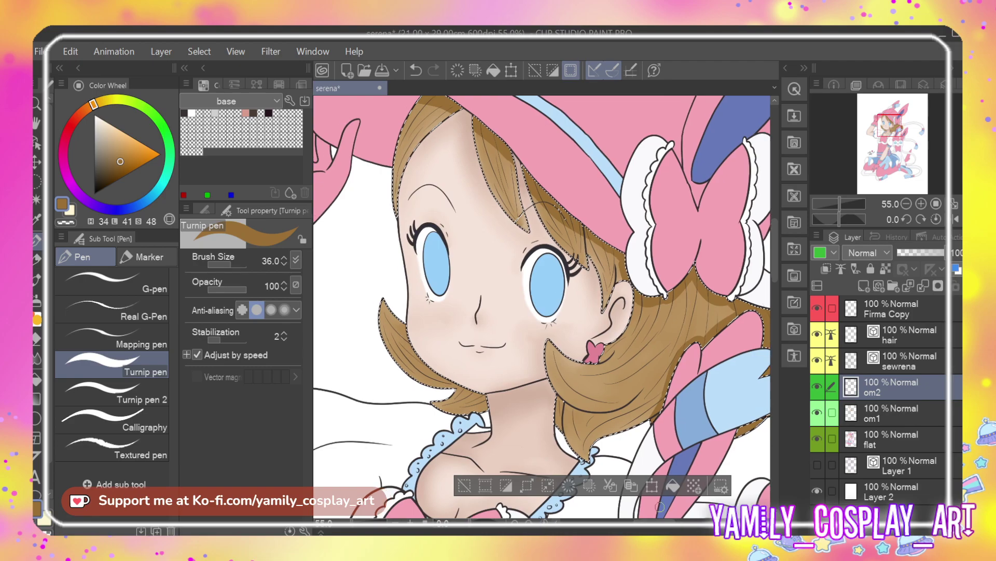
# Add darker brown strands through the hair beneath the bow and along the curl below the girl's ear
pyautogui.moveTo(688, 286); pyautogui.dragTo(665, 371)
pyautogui.moveTo(673, 298); pyautogui.dragTo(630, 357)
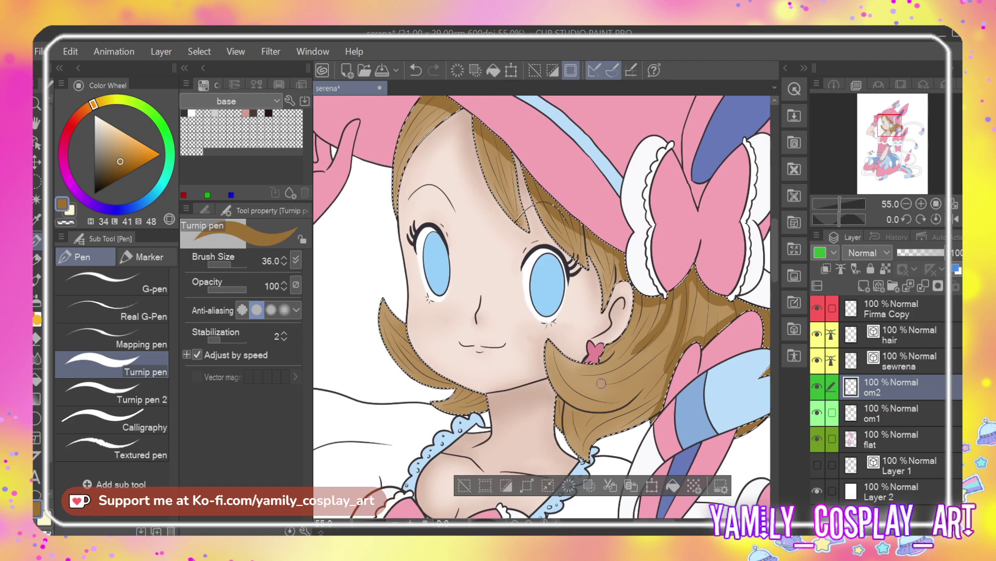
pyautogui.moveTo(660, 311)
pyautogui.mouseDown()
pyautogui.moveTo(587, 375)
pyautogui.moveTo(556, 434)
pyautogui.mouseUp()
pyautogui.moveTo(570, 399)
pyautogui.mouseDown()
pyautogui.moveTo(564, 421)
pyautogui.moveTo(584, 456)
pyautogui.mouseUp()
pyautogui.moveTo(575, 421)
pyautogui.mouseDown()
pyautogui.moveTo(634, 401)
pyautogui.moveTo(626, 403)
pyautogui.mouseUp()
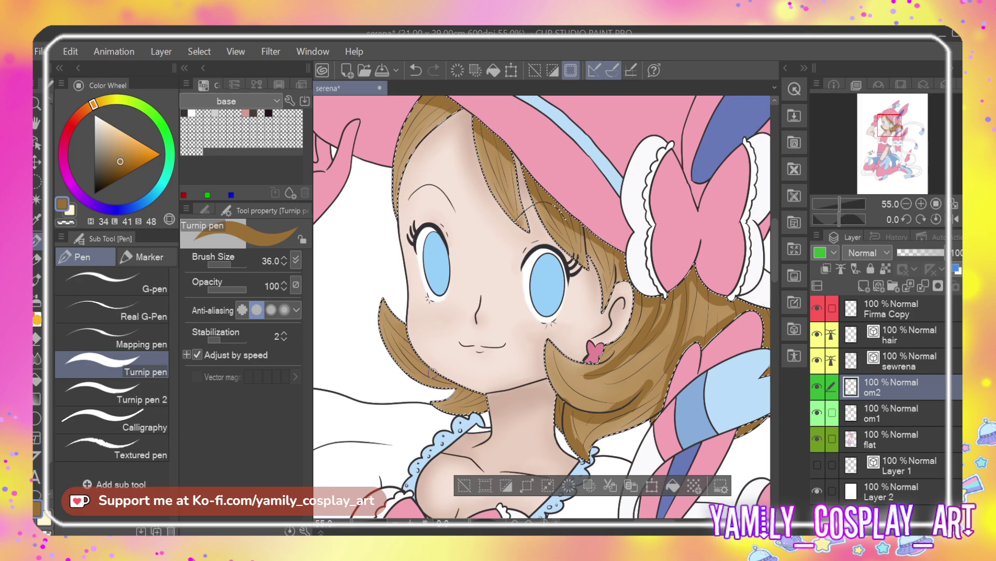
# Paint dark shadow strands on the far-side curl, the cheek curl and the bangs
pyautogui.moveTo(400, 317)
pyautogui.mouseDown()
pyautogui.moveTo(458, 389)
pyautogui.moveTo(483, 397)
pyautogui.moveTo(426, 368)
pyautogui.moveTo(467, 410)
pyautogui.mouseUp()
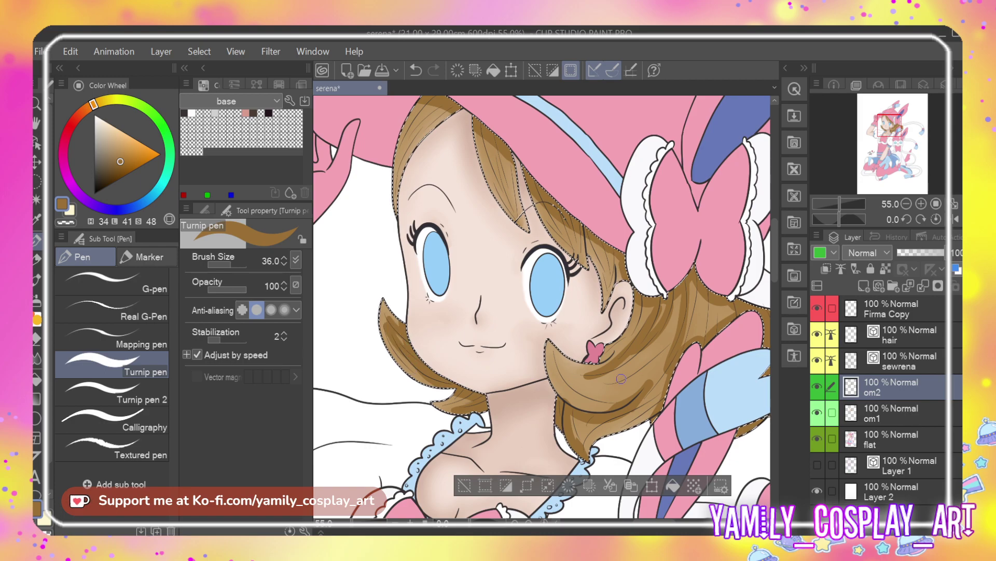
pyautogui.moveTo(553, 358)
pyautogui.mouseDown()
pyautogui.moveTo(600, 407)
pyautogui.moveTo(649, 380)
pyautogui.mouseUp()
pyautogui.scroll(5, 773, 252)
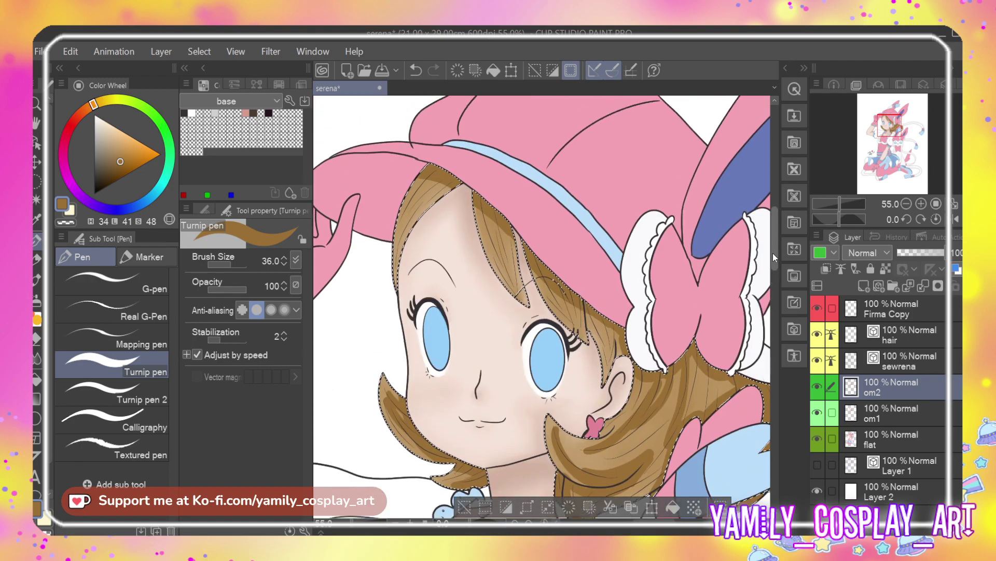
pyautogui.moveTo(396, 311); pyautogui.dragTo(430, 216)
pyautogui.moveTo(482, 251)
pyautogui.mouseDown()
pyautogui.moveTo(521, 319)
pyautogui.moveTo(570, 355)
pyautogui.mouseUp()
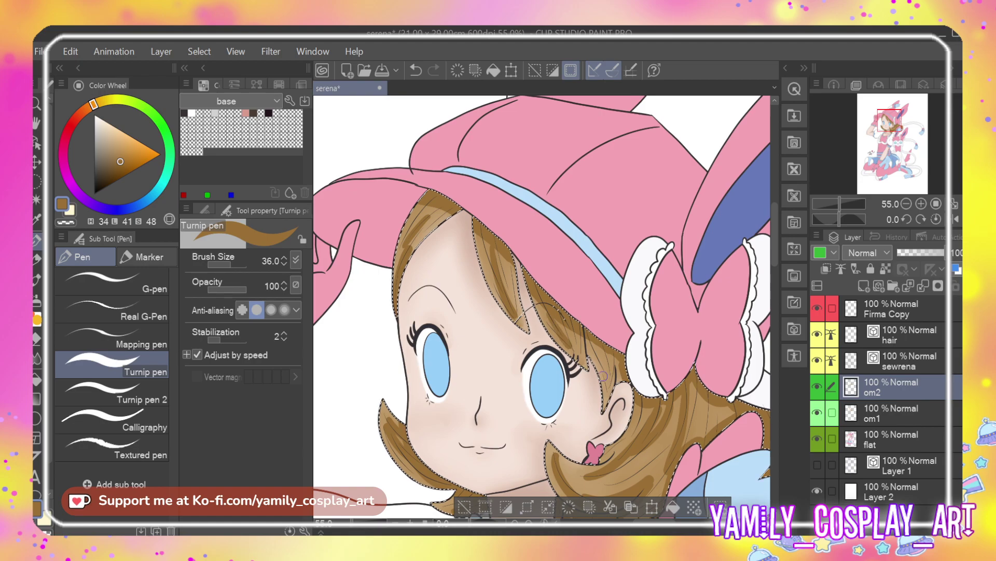
# Set the Blur brush size to 80 and soften the dark shadows across the bangs
pyautogui.press('j')
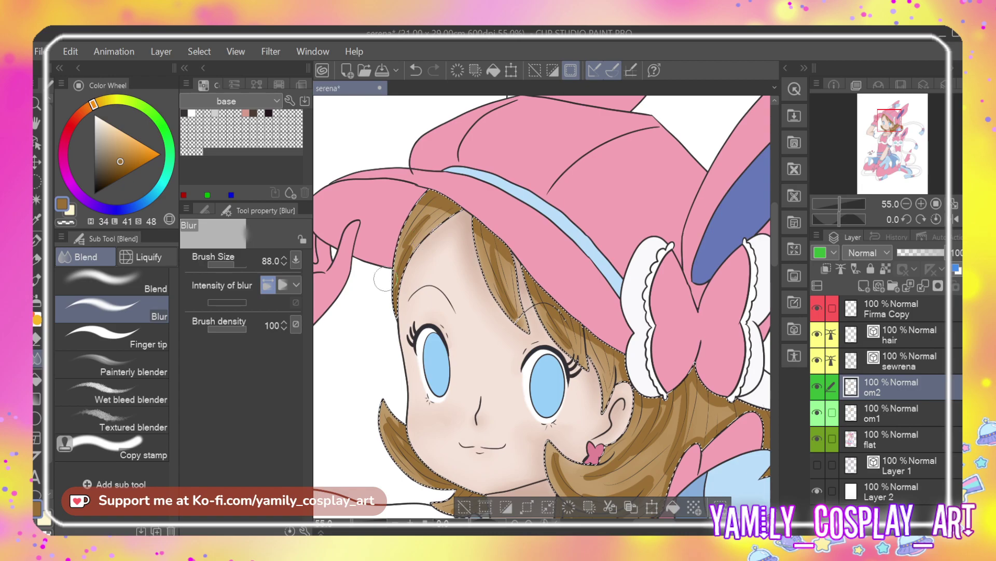
pyautogui.moveTo(284, 264); pyautogui.dragTo(282, 266)
pyautogui.moveTo(365, 256)
pyautogui.mouseDown()
pyautogui.moveTo(431, 221)
pyautogui.moveTo(389, 282)
pyautogui.moveTo(427, 209)
pyautogui.moveTo(441, 209)
pyautogui.moveTo(422, 220)
pyautogui.moveTo(409, 255)
pyautogui.moveTo(511, 244)
pyautogui.moveTo(498, 238)
pyautogui.moveTo(489, 255)
pyautogui.moveTo(498, 282)
pyautogui.moveTo(506, 259)
pyautogui.moveTo(521, 270)
pyautogui.mouseUp()
pyautogui.moveTo(552, 335)
pyautogui.mouseDown()
pyautogui.moveTo(554, 298)
pyautogui.moveTo(537, 300)
pyautogui.moveTo(560, 335)
pyautogui.moveTo(584, 345)
pyautogui.mouseUp()
pyautogui.moveTo(775, 244); pyautogui.dragTo(775, 259)
# Blur the dark shadows on both side curls and through the back hair around the companion's ear
pyautogui.moveTo(401, 352)
pyautogui.mouseDown()
pyautogui.moveTo(433, 397)
pyautogui.moveTo(422, 387)
pyautogui.moveTo(471, 414)
pyautogui.moveTo(440, 412)
pyautogui.mouseUp()
pyautogui.moveTo(587, 428)
pyautogui.mouseDown()
pyautogui.moveTo(591, 467)
pyautogui.moveTo(601, 436)
pyautogui.moveTo(628, 429)
pyautogui.moveTo(595, 424)
pyautogui.moveTo(553, 366)
pyautogui.moveTo(601, 409)
pyautogui.moveTo(589, 399)
pyautogui.moveTo(654, 391)
pyautogui.moveTo(632, 416)
pyautogui.moveTo(590, 388)
pyautogui.moveTo(663, 334)
pyautogui.moveTo(646, 336)
pyautogui.moveTo(657, 327)
pyautogui.moveTo(584, 249)
pyautogui.moveTo(630, 298)
pyautogui.moveTo(707, 342)
pyautogui.moveTo(689, 356)
pyautogui.moveTo(693, 314)
pyautogui.moveTo(704, 333)
pyautogui.moveTo(664, 371)
pyautogui.moveTo(687, 308)
pyautogui.moveTo(659, 395)
pyautogui.moveTo(694, 327)
pyautogui.moveTo(727, 322)
pyautogui.moveTo(703, 342)
pyautogui.mouseUp()
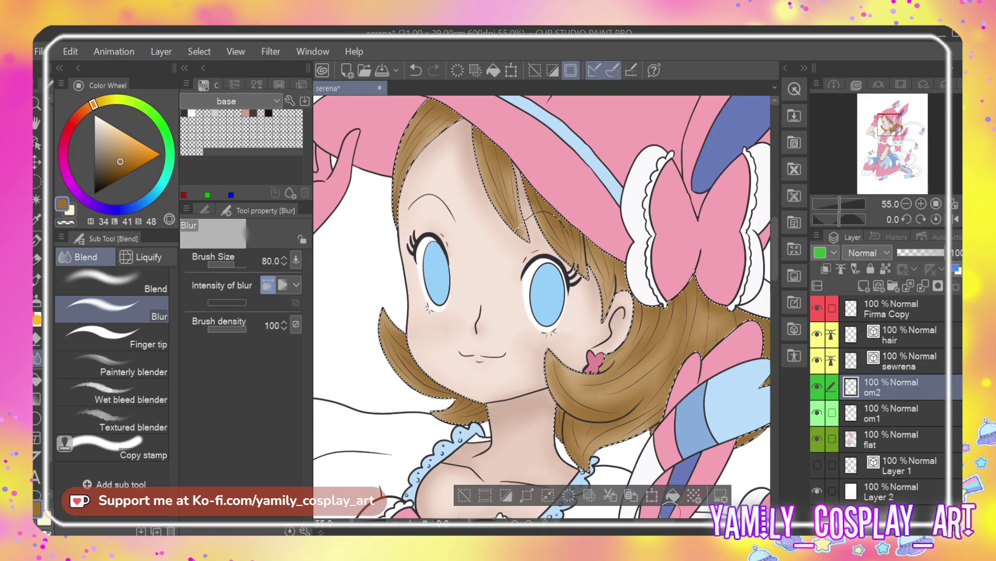
pyautogui.moveTo(670, 522); pyautogui.dragTo(686, 522)
pyautogui.moveTo(683, 354)
pyautogui.mouseDown()
pyautogui.moveTo(692, 388)
pyautogui.moveTo(693, 354)
pyautogui.mouseUp()
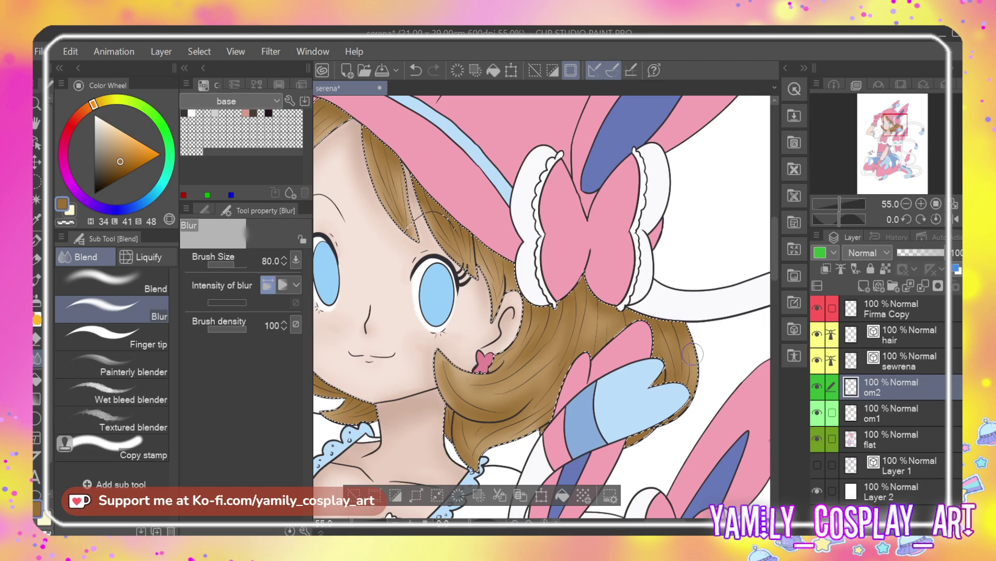
# Add a new raster layer above the hair line art and name it luu
pyautogui.scroll(-2, 693, 354)
pyautogui.scroll(-1, 661, 347)
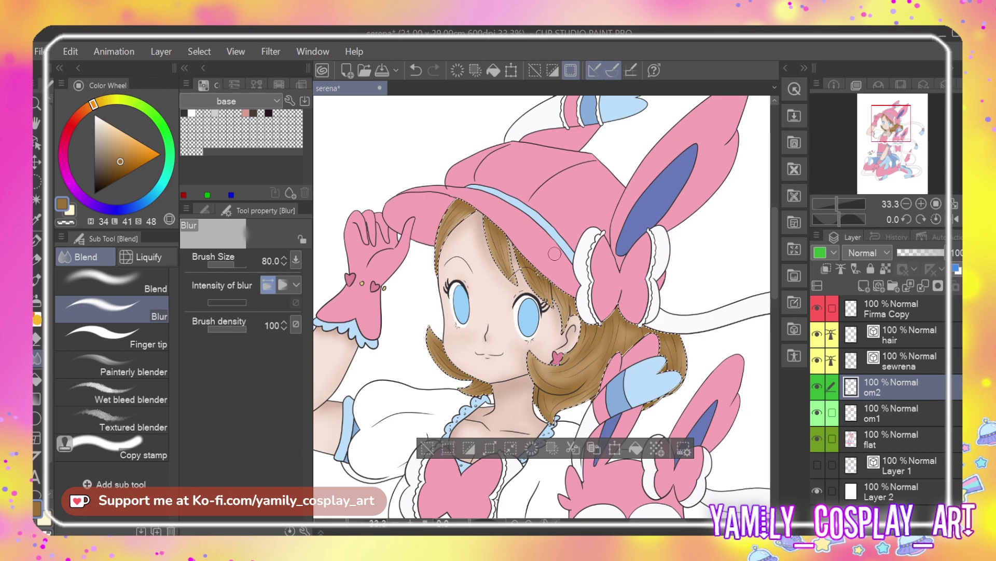
pyautogui.scroll(-1, 629, 312)
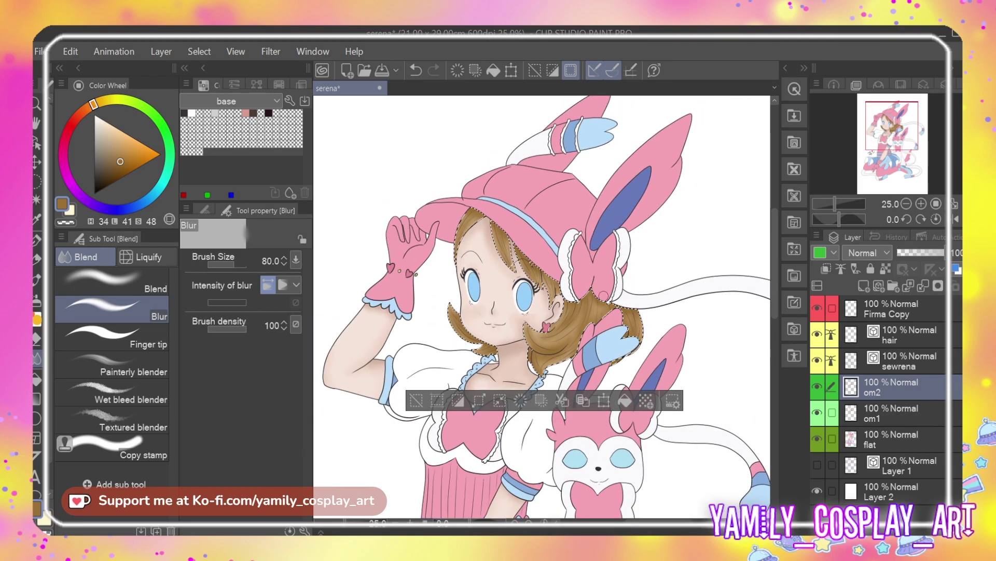
pyautogui.scroll(1, 602, 293)
pyautogui.scroll(1, 575, 340)
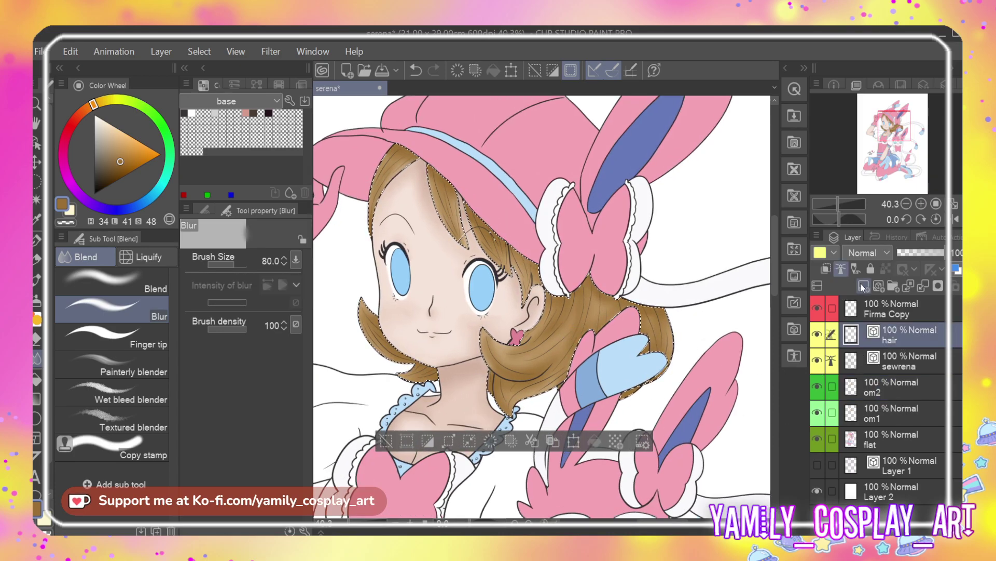
pyautogui.click(864, 285)
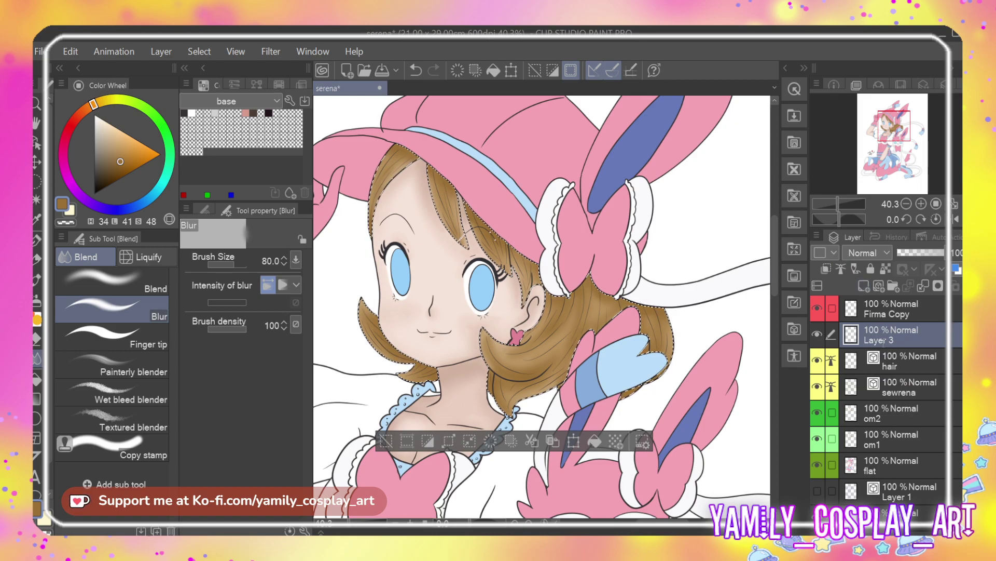
pyautogui.doubleClick(882, 340)
pyautogui.write('luu')
pyautogui.press('Return')
# Set the colour to H 34, L 66, S 82 and paint small Turnip pen highlights on the back hair and bangs
pyautogui.scroll(2, 466, 314)
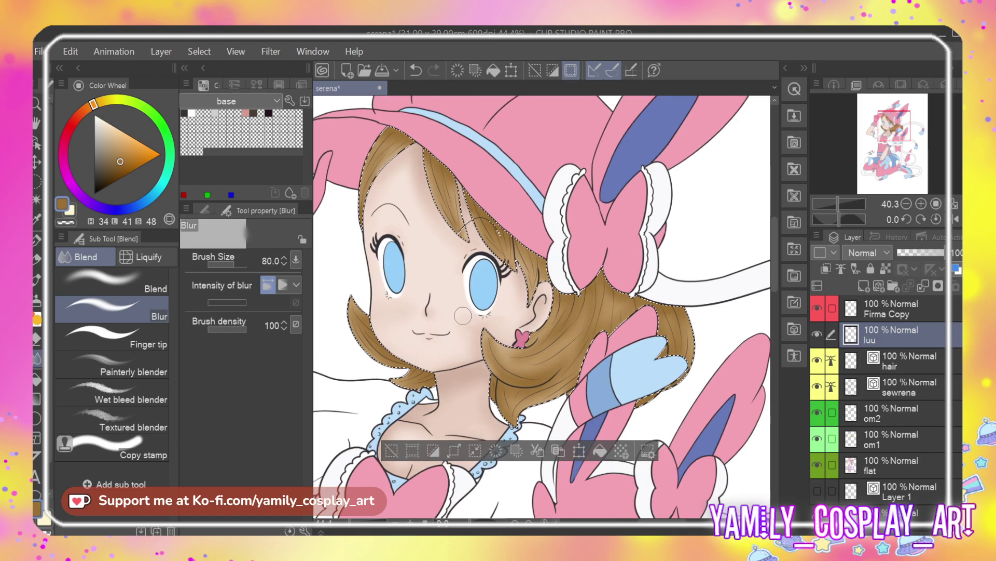
pyautogui.click(131, 155)
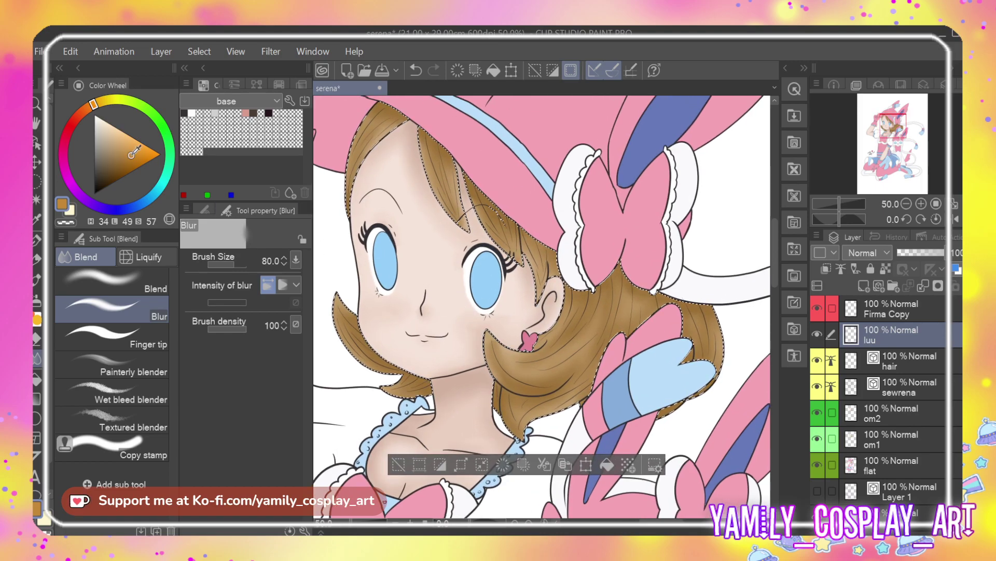
pyautogui.click(133, 147)
pyautogui.click(133, 141)
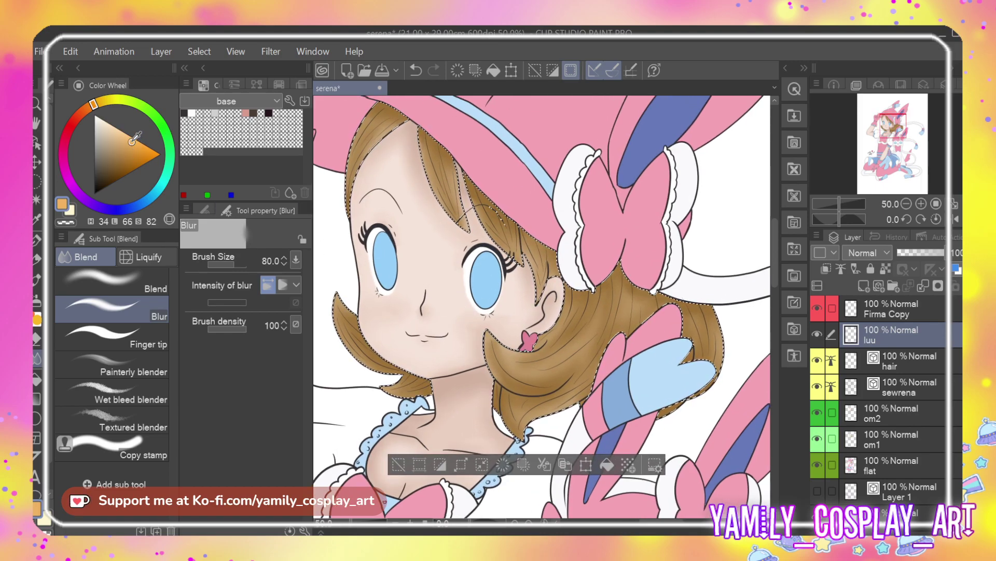
pyautogui.press('p')
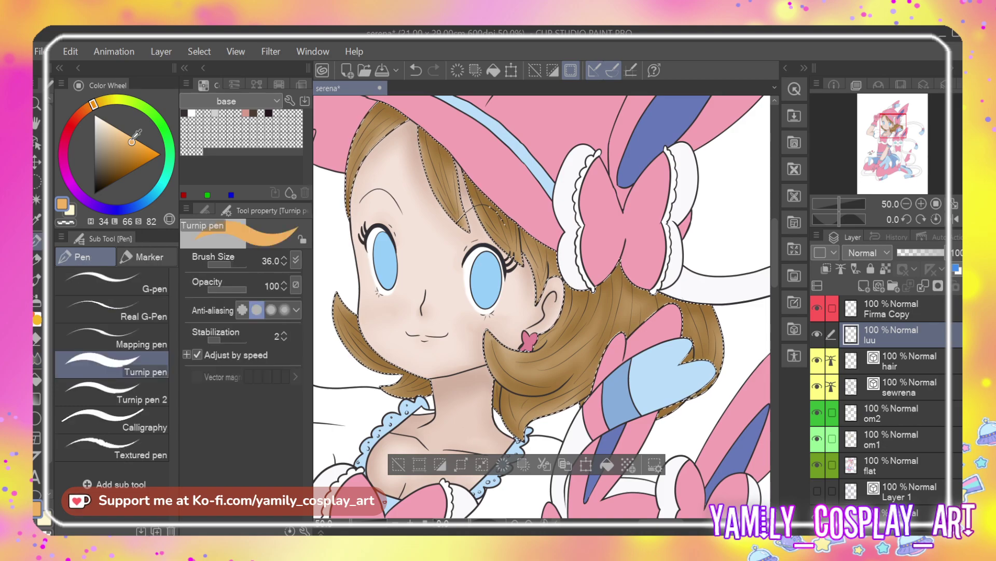
pyautogui.moveTo(595, 322); pyautogui.dragTo(578, 346)
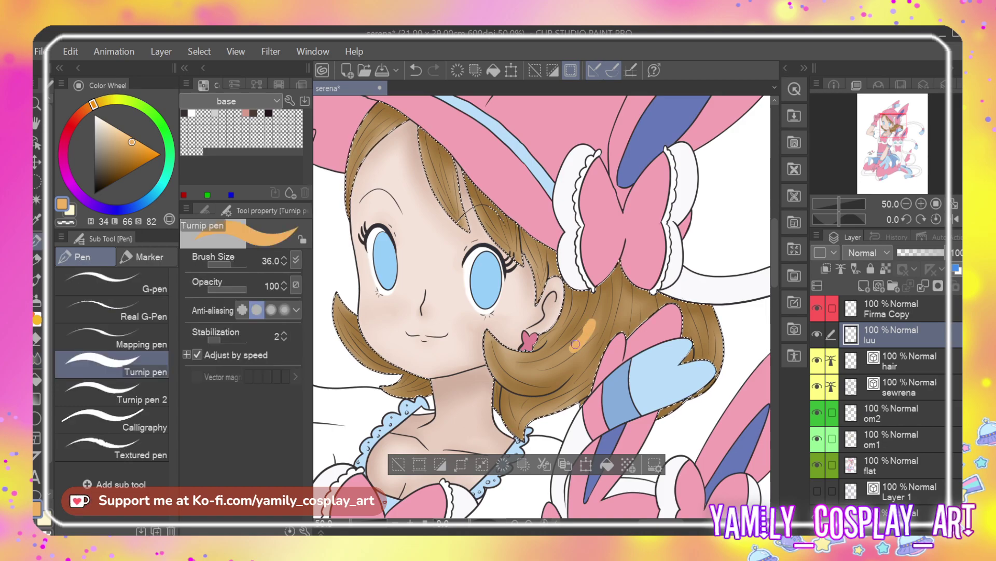
pyautogui.moveTo(627, 311); pyautogui.dragTo(625, 315)
pyautogui.moveTo(701, 330); pyautogui.dragTo(705, 343)
pyautogui.moveTo(439, 166); pyautogui.dragTo(441, 175)
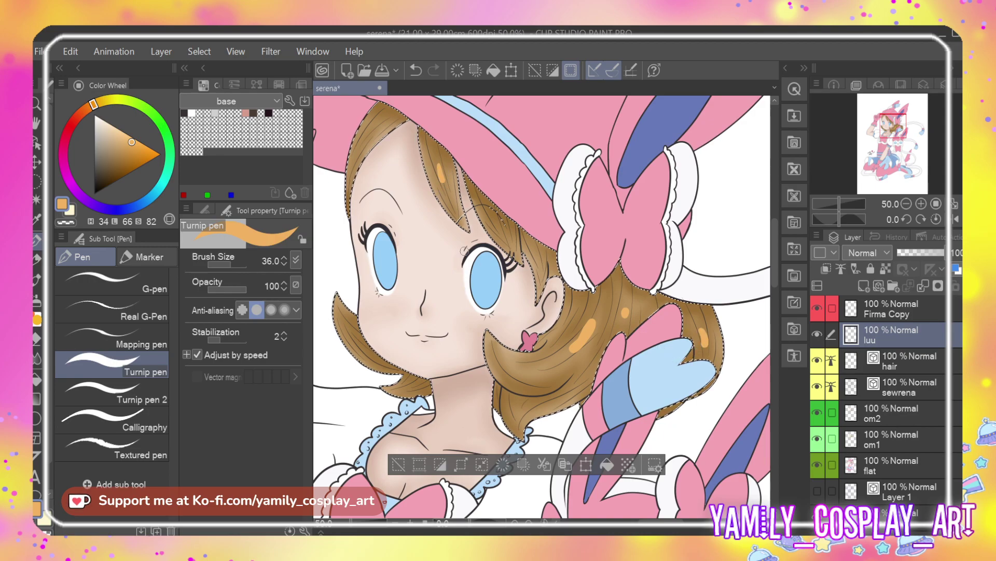
# Blur the light orange highlights on the hair into soft glows
pyautogui.press('j')
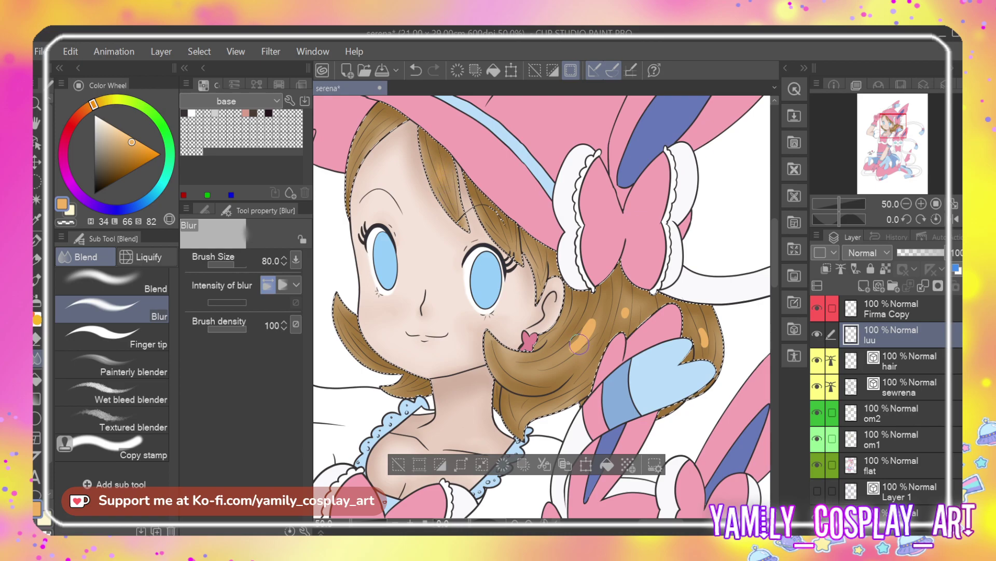
pyautogui.moveTo(578, 329); pyautogui.dragTo(590, 337)
pyautogui.moveTo(626, 308); pyautogui.dragTo(625, 318)
pyautogui.moveTo(676, 351); pyautogui.dragTo(698, 328)
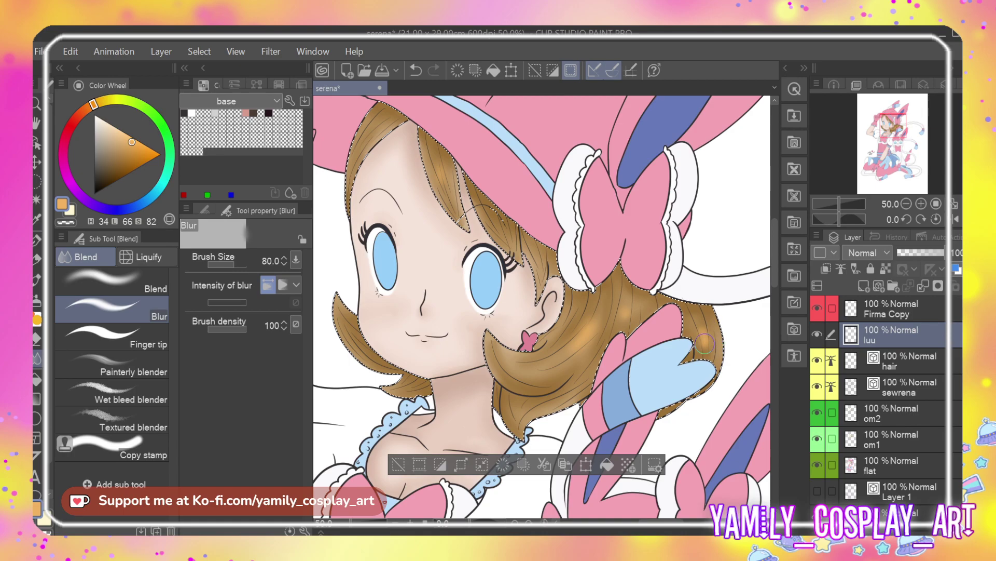
# Clear the hair selection and save the illustration
pyautogui.scroll(-1, 700, 339)
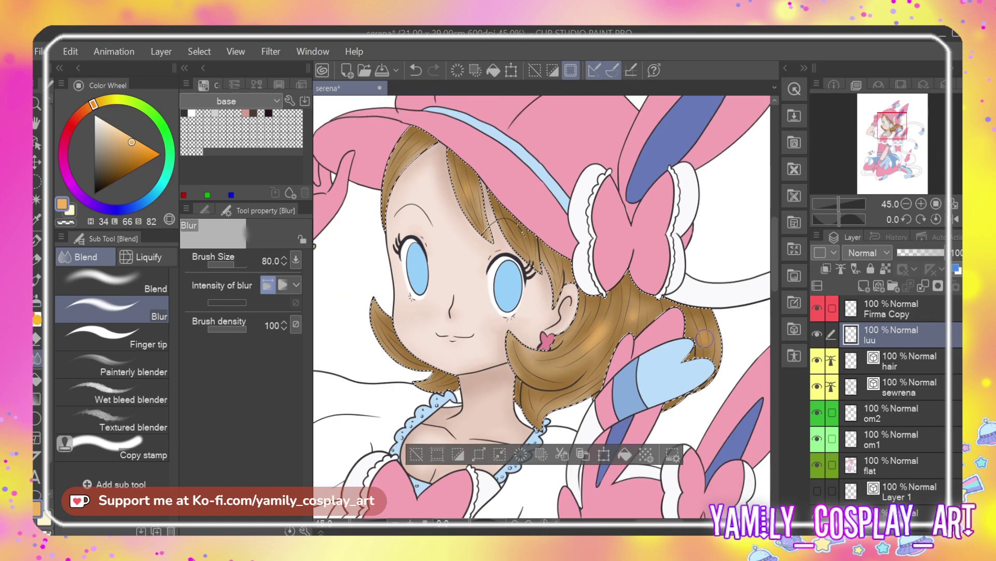
pyautogui.scroll(-1, 616, 369)
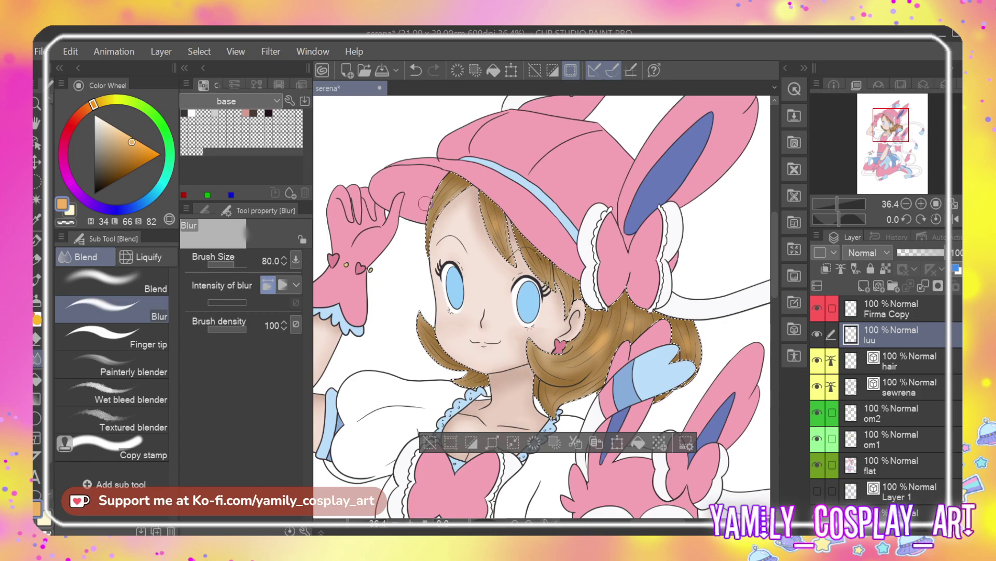
pyautogui.hotkey('ctrl', 'd')
pyautogui.scroll(-3, 422, 473)
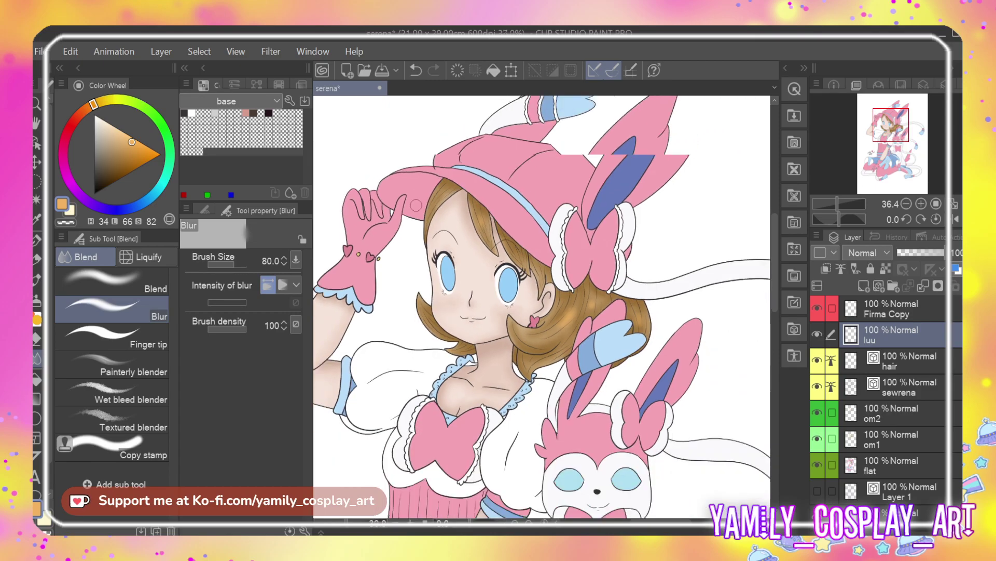
pyautogui.scroll(-3, 663, 233)
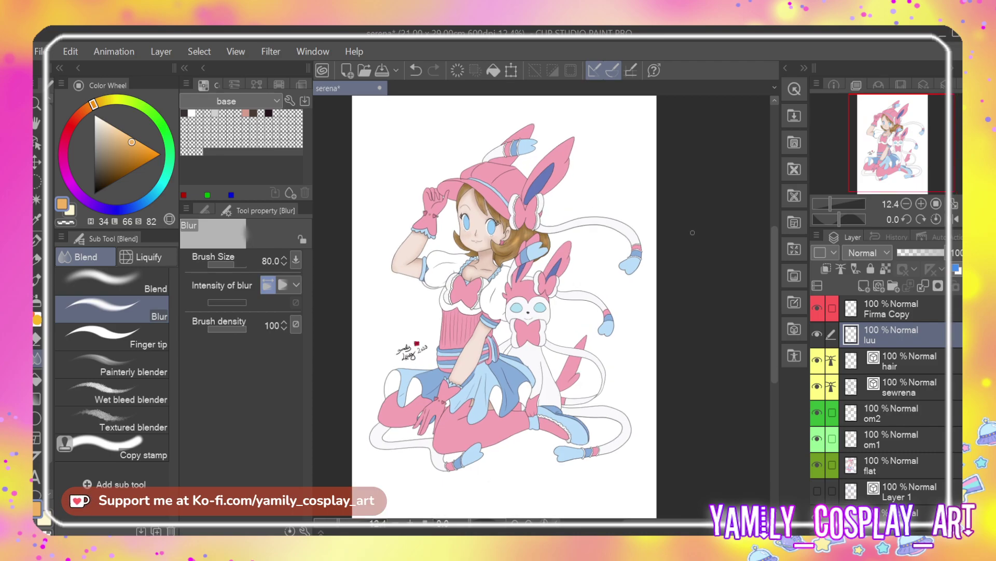
pyautogui.hotkey('ctrl', 's')
pyautogui.hotkey('ctrl', 's')
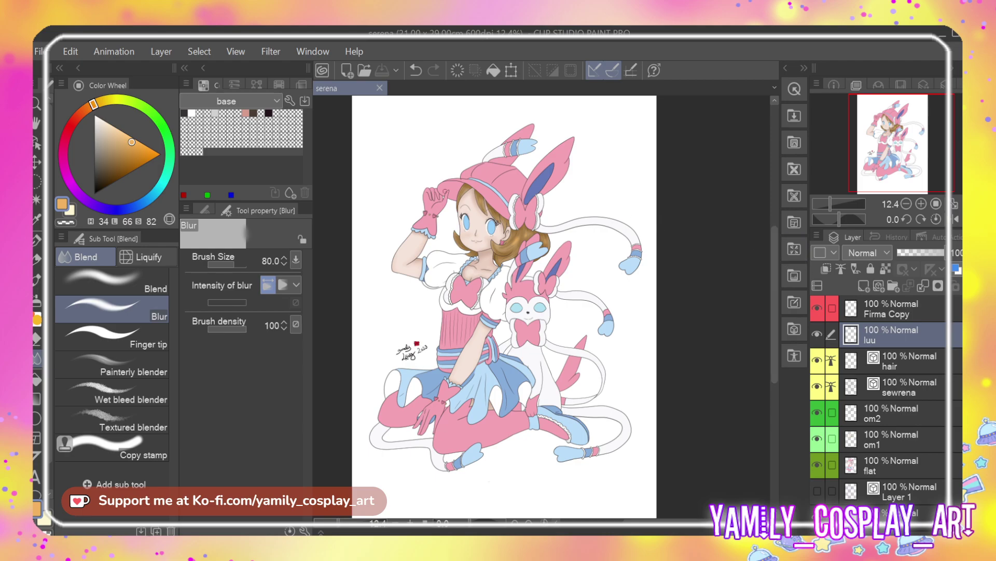
# Select all the pink areas by sampling the hat colour on the flat layer, and make om1 the active layer
pyautogui.hotkey('ctrl', '+')
pyautogui.click(892, 466)
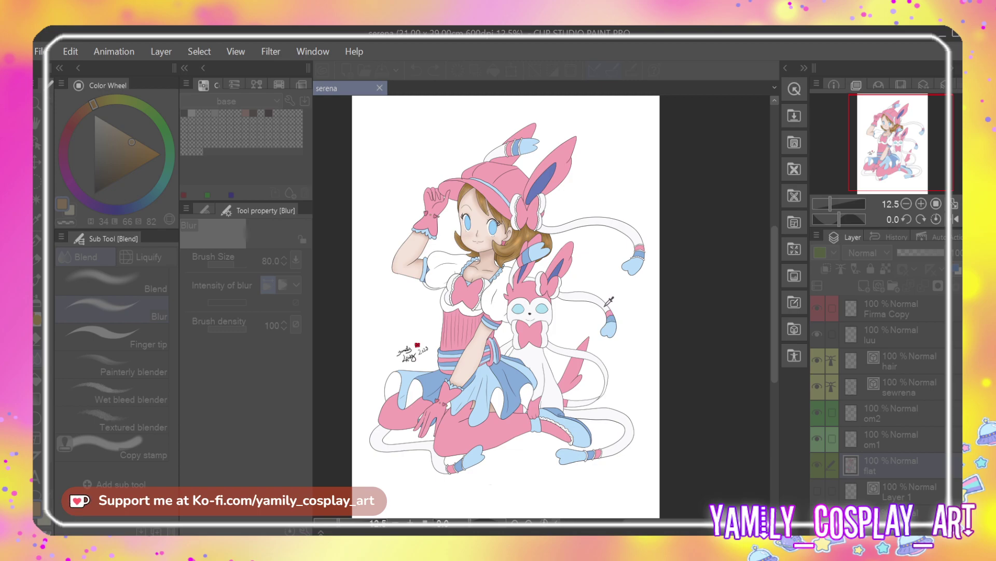
pyautogui.click(509, 182)
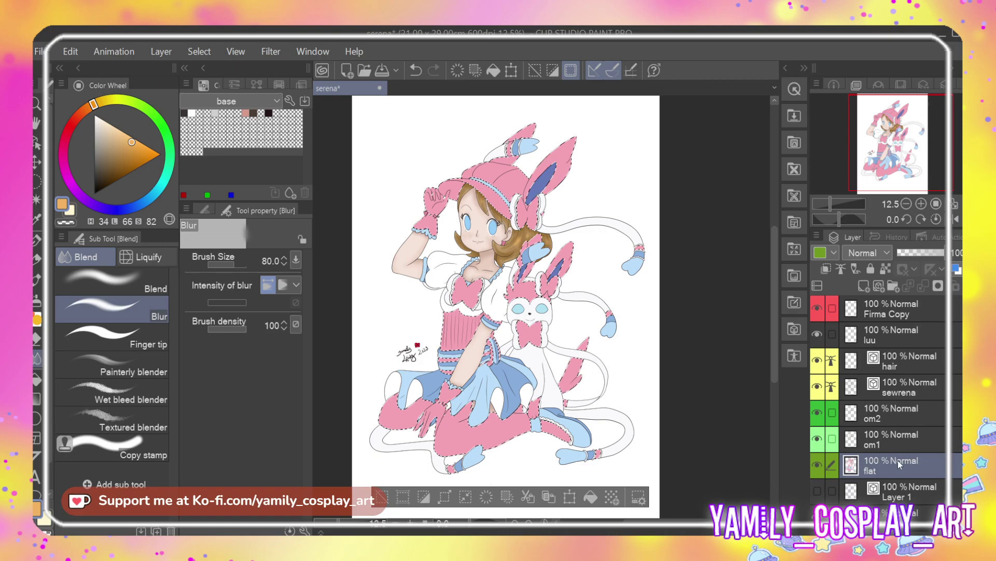
pyautogui.click(898, 441)
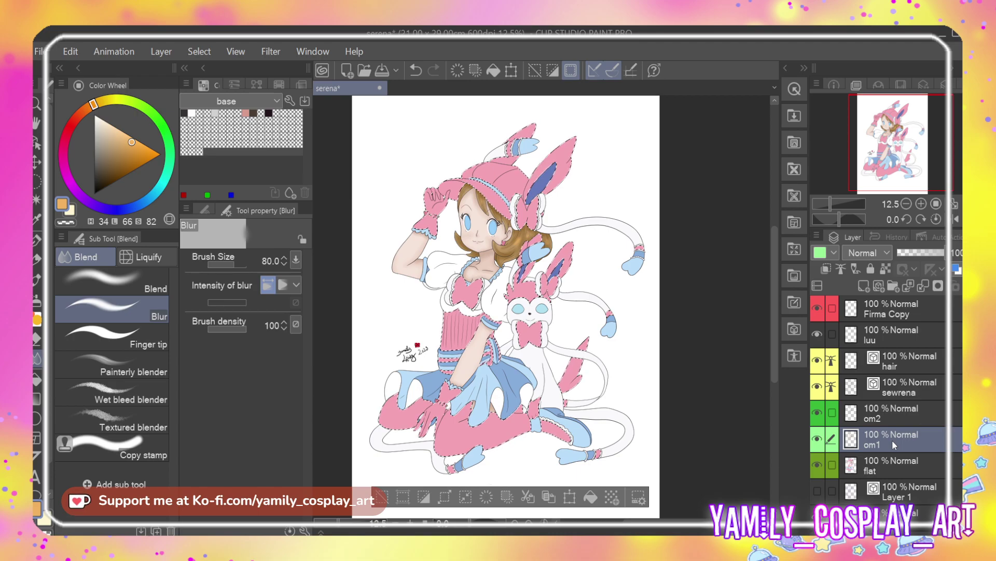
# Sample the pink from the hat and set a darker shadow pink of H 347, L 68, S 64 for the Turnip pen
pyautogui.press('i')
pyautogui.click(511, 183)
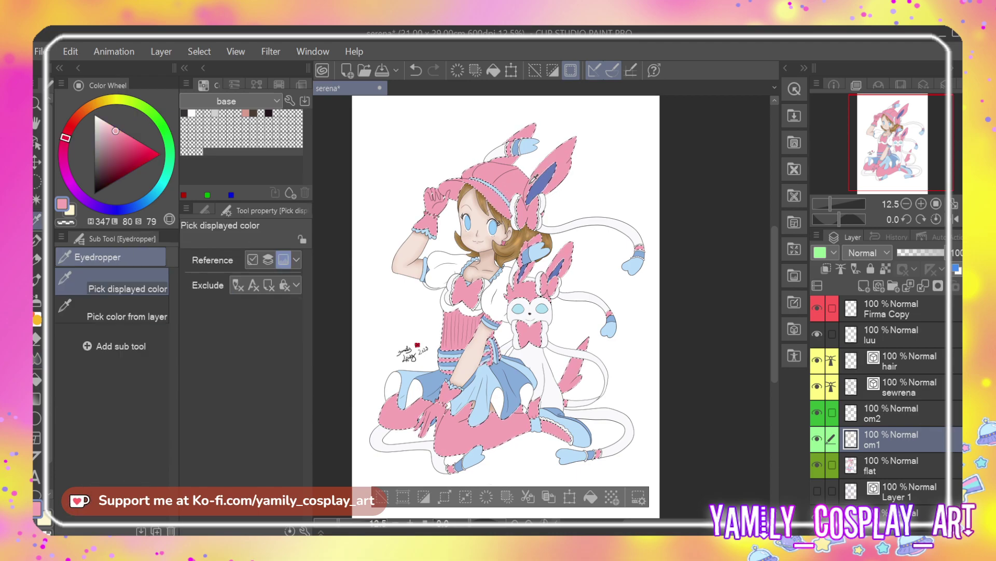
pyautogui.press('p')
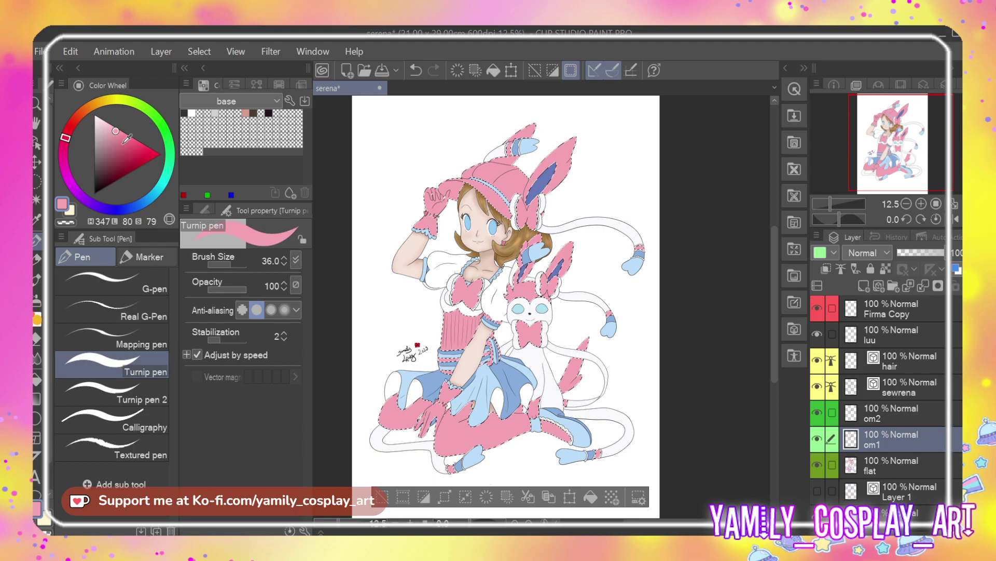
pyautogui.click(122, 140)
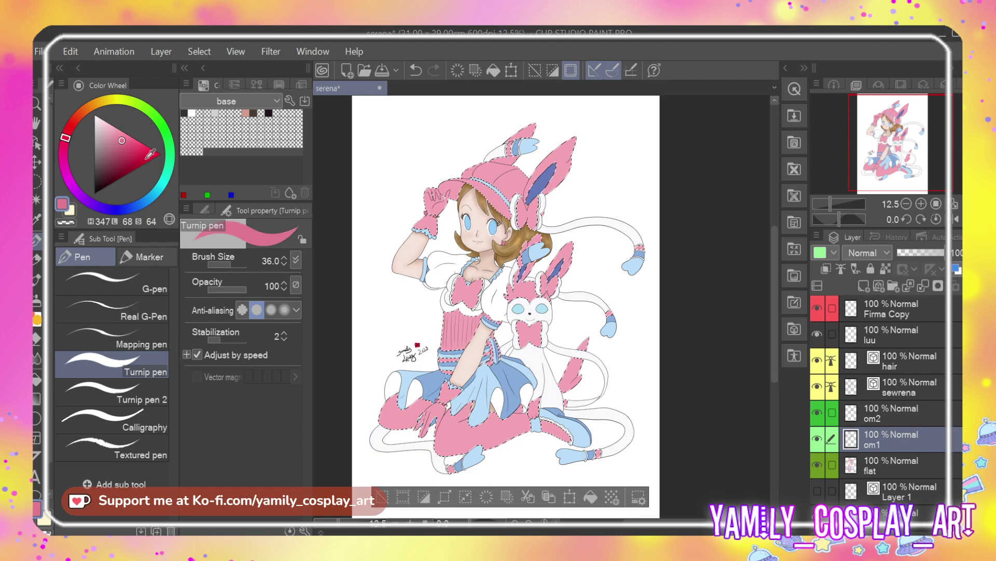
# Paint darker pink shadows along the outer edge, fold and tip of the hat's large front ear
pyautogui.scroll(2, 557, 108)
pyautogui.scroll(4, 514, 160)
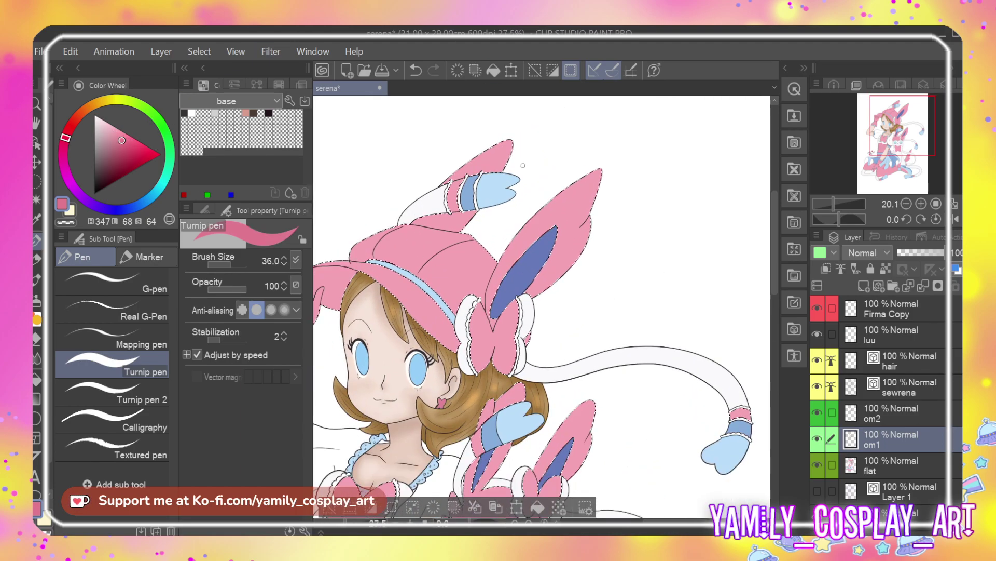
pyautogui.scroll(1, 469, 213)
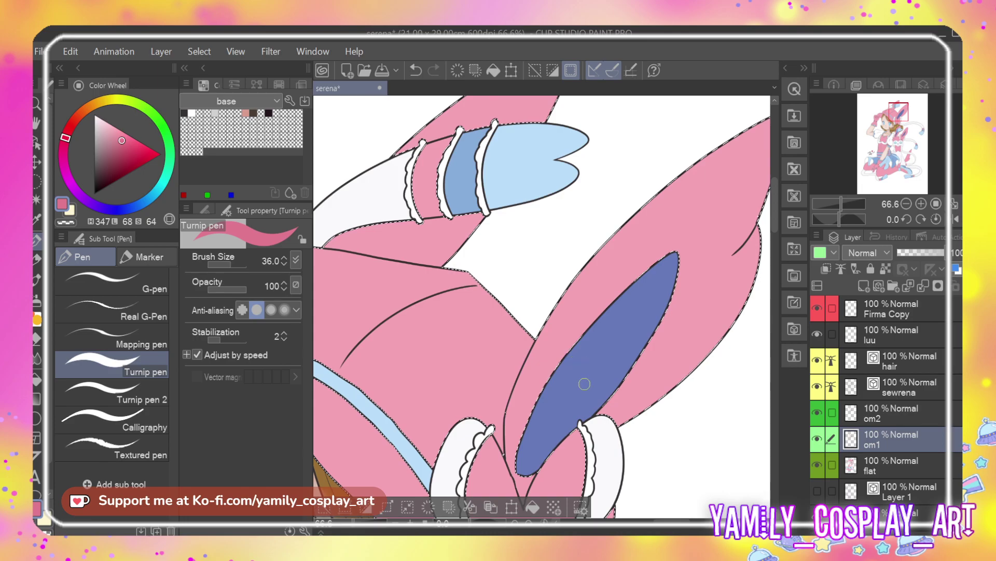
pyautogui.moveTo(754, 224)
pyautogui.mouseDown()
pyautogui.moveTo(753, 265)
pyautogui.moveTo(753, 256)
pyautogui.moveTo(720, 330)
pyautogui.moveTo(634, 410)
pyautogui.mouseUp()
pyautogui.moveTo(681, 378)
pyautogui.mouseDown()
pyautogui.moveTo(620, 423)
pyautogui.moveTo(674, 379)
pyautogui.moveTo(676, 386)
pyautogui.moveTo(723, 336)
pyautogui.moveTo(621, 418)
pyautogui.mouseUp()
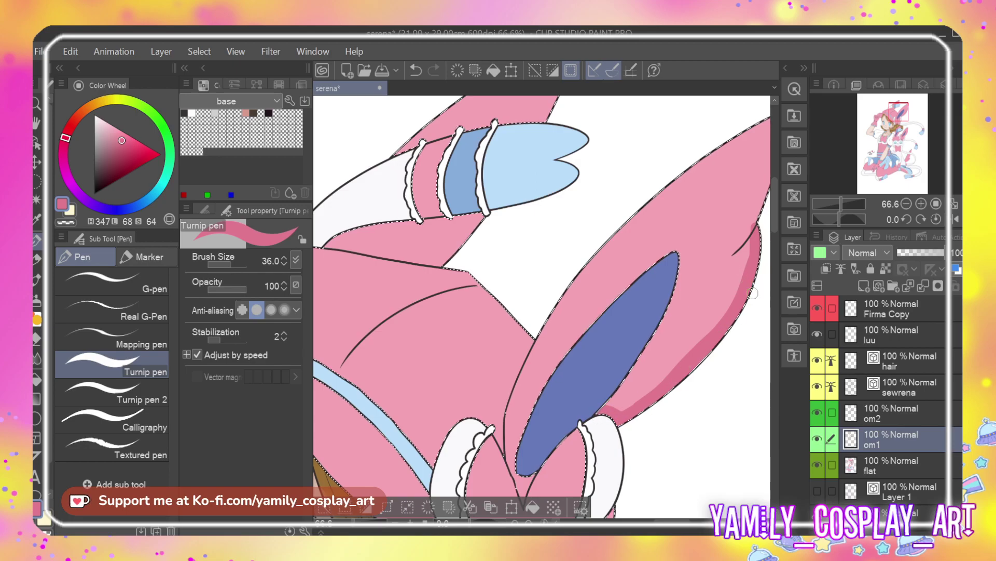
pyautogui.hscroll(3, 669, 358)
pyautogui.moveTo(692, 156)
pyautogui.mouseDown()
pyautogui.moveTo(695, 117)
pyautogui.moveTo(678, 120)
pyautogui.mouseUp()
pyautogui.moveTo(685, 186); pyautogui.dragTo(652, 247)
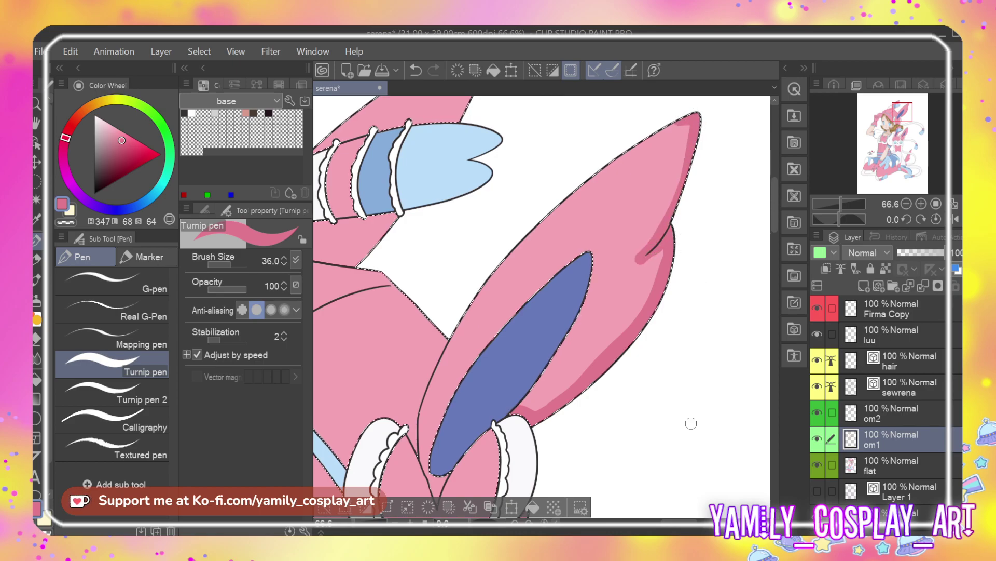
# Paint shadows at the base of the hat's large ear and on the hat around the bow's white frills
pyautogui.moveTo(775, 196); pyautogui.dragTo(777, 218)
pyautogui.moveTo(419, 276); pyautogui.dragTo(436, 360)
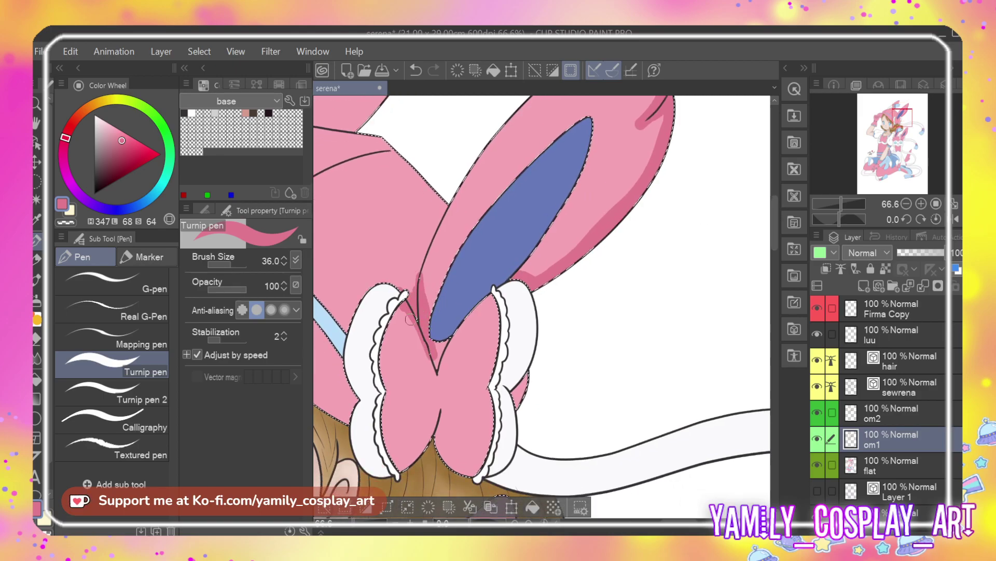
pyautogui.moveTo(392, 284)
pyautogui.mouseDown()
pyautogui.moveTo(352, 345)
pyautogui.moveTo(359, 301)
pyautogui.moveTo(353, 396)
pyautogui.mouseUp()
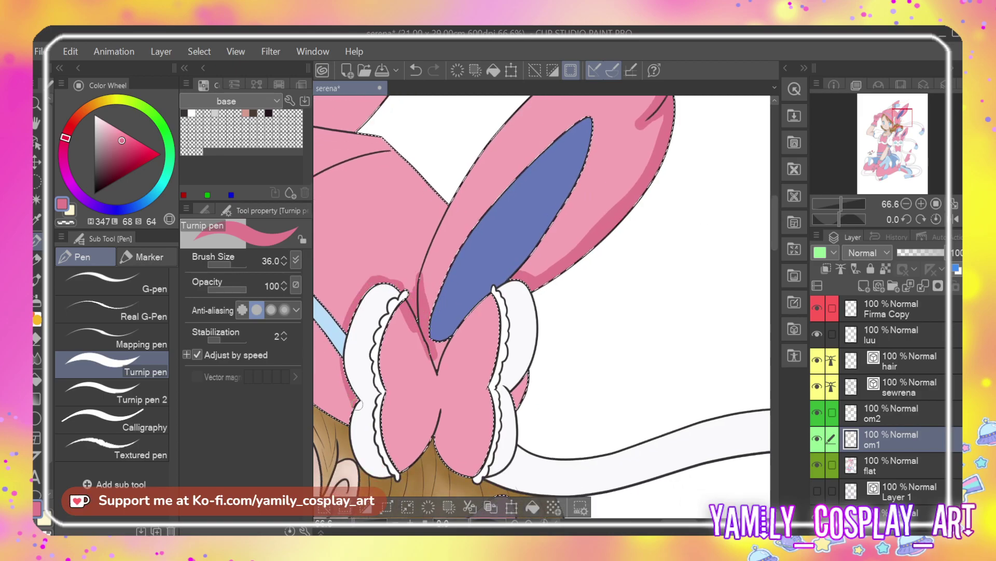
pyautogui.moveTo(343, 354); pyautogui.dragTo(344, 421)
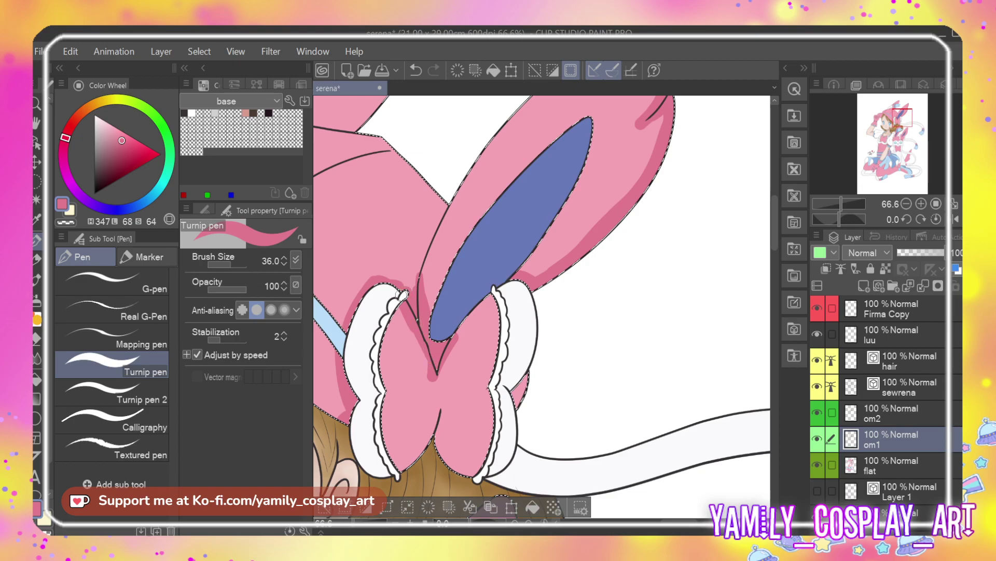
pyautogui.moveTo(414, 281)
pyautogui.mouseDown()
pyautogui.moveTo(454, 202)
pyautogui.moveTo(438, 229)
pyautogui.moveTo(427, 307)
pyautogui.mouseUp()
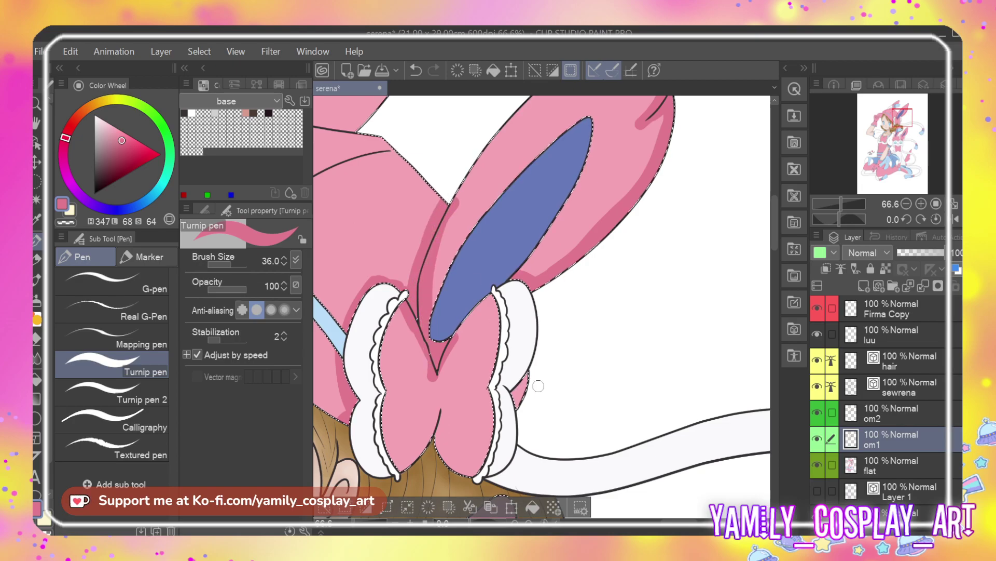
pyautogui.scroll(1, 514, 401)
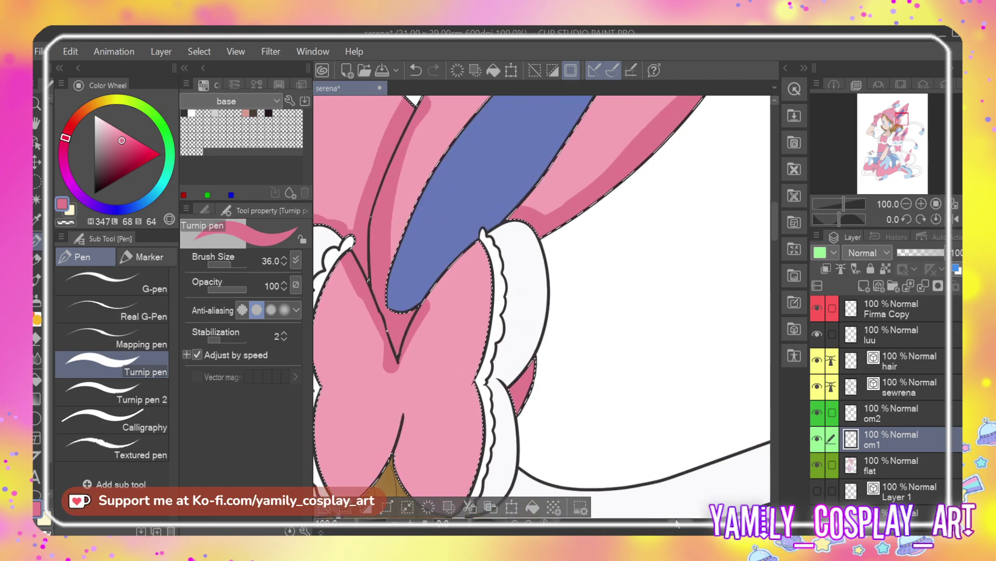
# Erase the shadow spilling onto the pink hat bow with the Hard eraser at size 34.4
pyautogui.moveTo(677, 526); pyautogui.dragTo(669, 526)
pyautogui.moveTo(774, 221); pyautogui.dragTo(741, 236)
pyautogui.press('e')
pyautogui.click(132, 283)
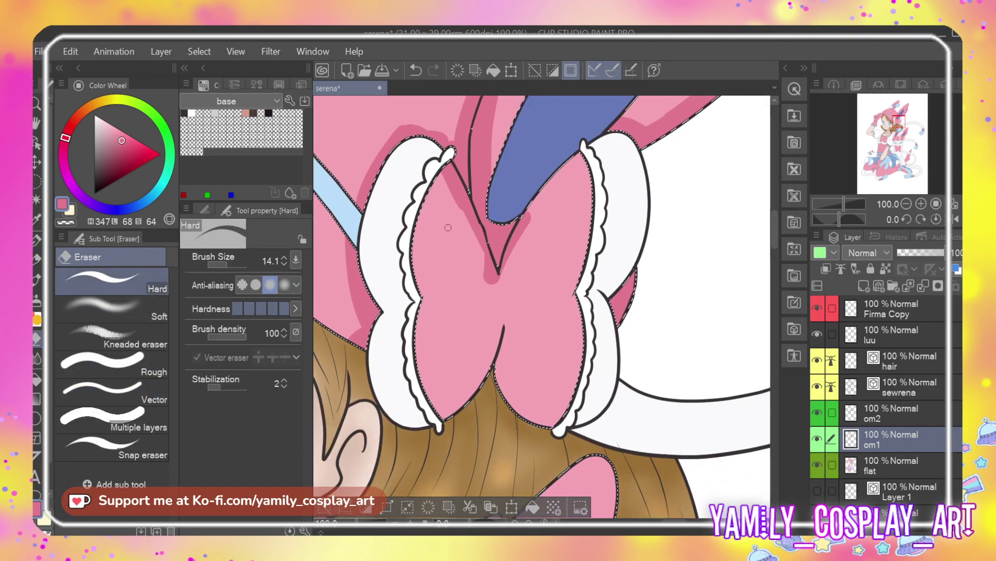
pyautogui.moveTo(231, 264); pyautogui.dragTo(248, 263)
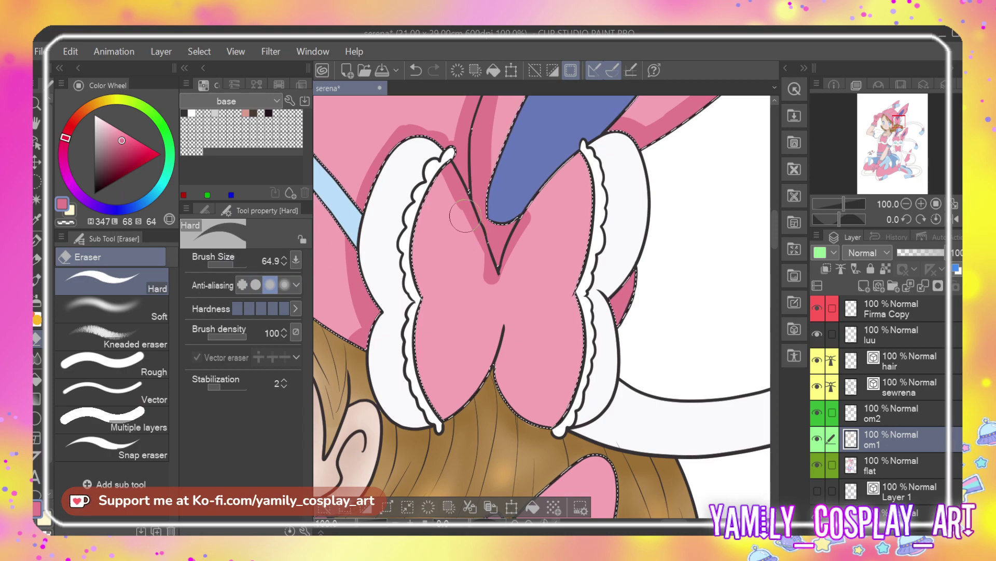
pyautogui.moveTo(232, 264); pyautogui.dragTo(230, 263)
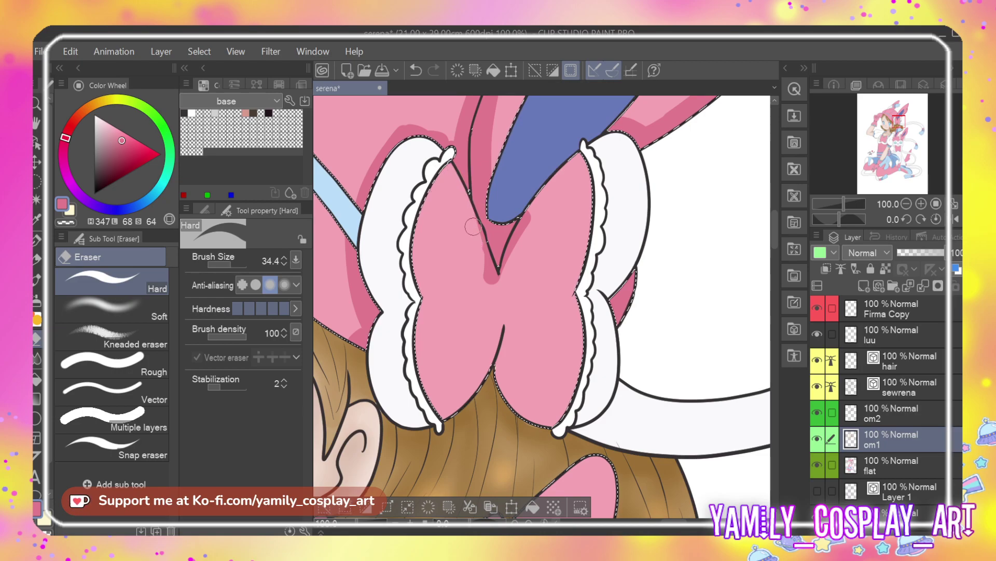
pyautogui.moveTo(487, 261)
pyautogui.mouseDown()
pyautogui.moveTo(497, 285)
pyautogui.moveTo(483, 269)
pyautogui.mouseUp()
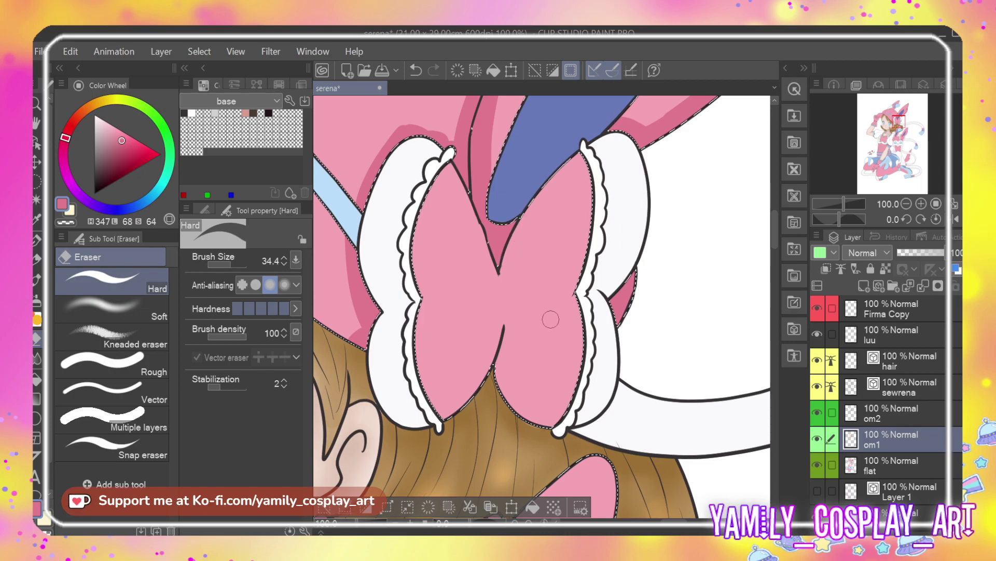
# Paint Turnip pen shadows on both lower lobes of the hat bow, along the centre fold and bottom edges
pyautogui.press('p')
pyautogui.moveTo(506, 334)
pyautogui.mouseDown()
pyautogui.moveTo(502, 369)
pyautogui.moveTo(518, 409)
pyautogui.moveTo(560, 430)
pyautogui.moveTo(515, 388)
pyautogui.moveTo(564, 425)
pyautogui.mouseUp()
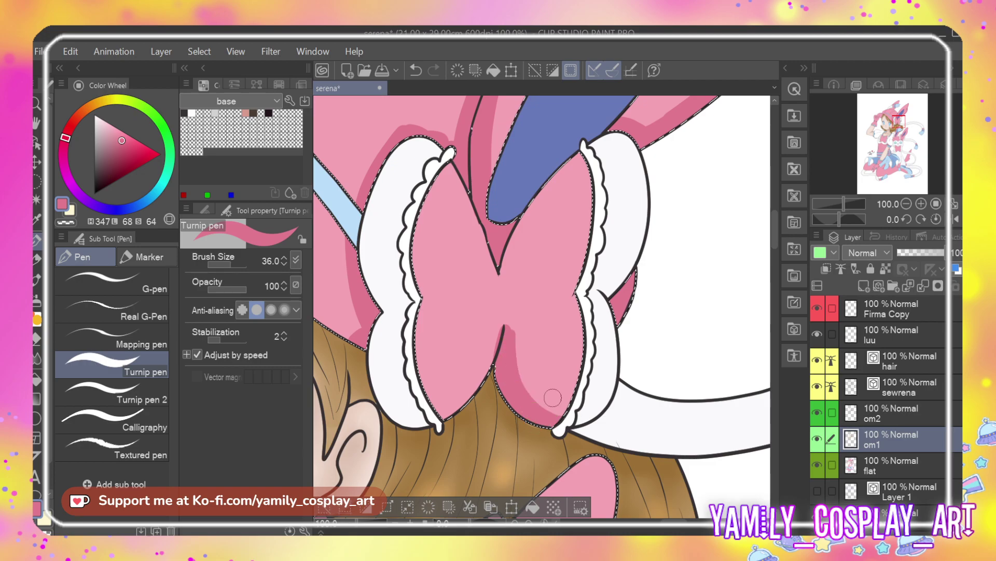
pyautogui.moveTo(506, 326); pyautogui.dragTo(480, 399)
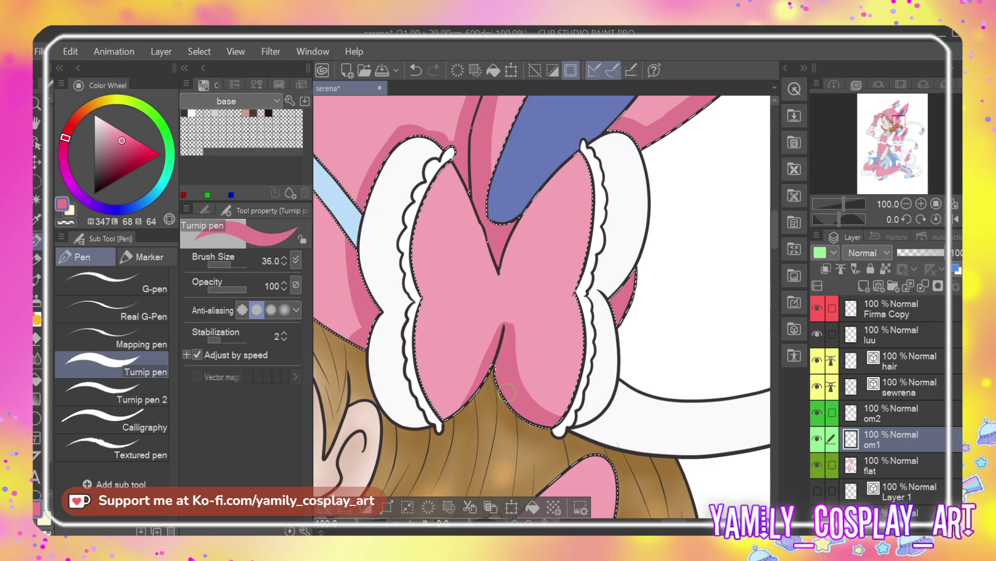
# Shade the hat crown's rear crease and the side beside the large ear, erasing the shadow that spills onto the ear
pyautogui.scroll(-3, 508, 393)
pyautogui.scroll(-3, 554, 382)
pyautogui.scroll(3, 462, 245)
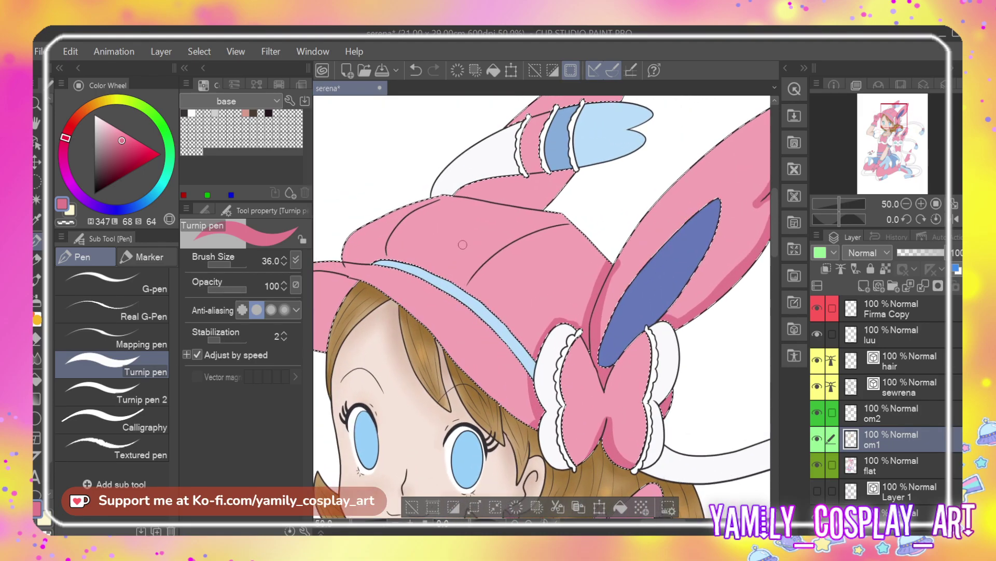
pyautogui.scroll(2, 462, 245)
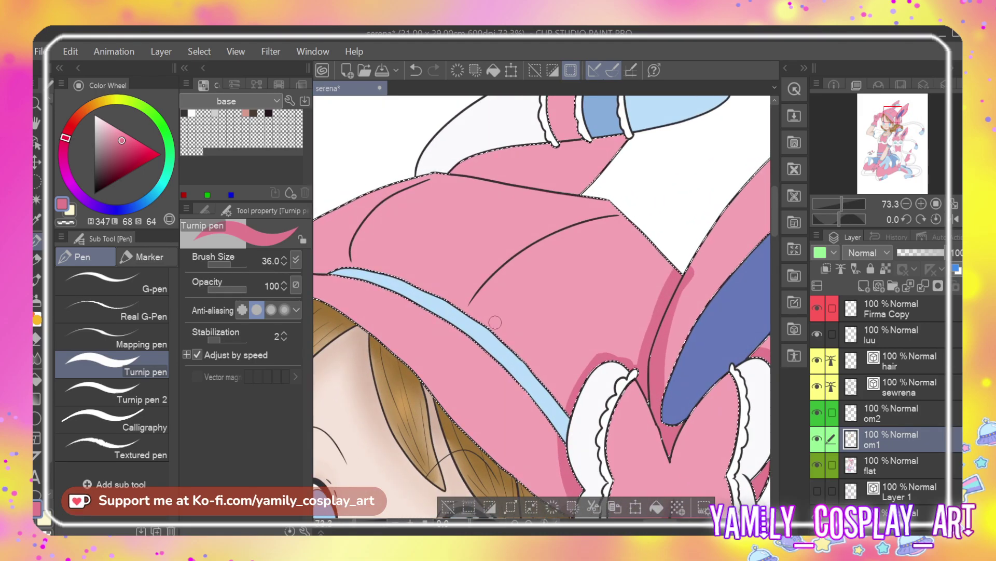
pyautogui.moveTo(468, 305)
pyautogui.mouseDown()
pyautogui.moveTo(541, 244)
pyautogui.moveTo(617, 215)
pyautogui.moveTo(612, 204)
pyautogui.moveTo(634, 243)
pyautogui.moveTo(631, 222)
pyautogui.mouseUp()
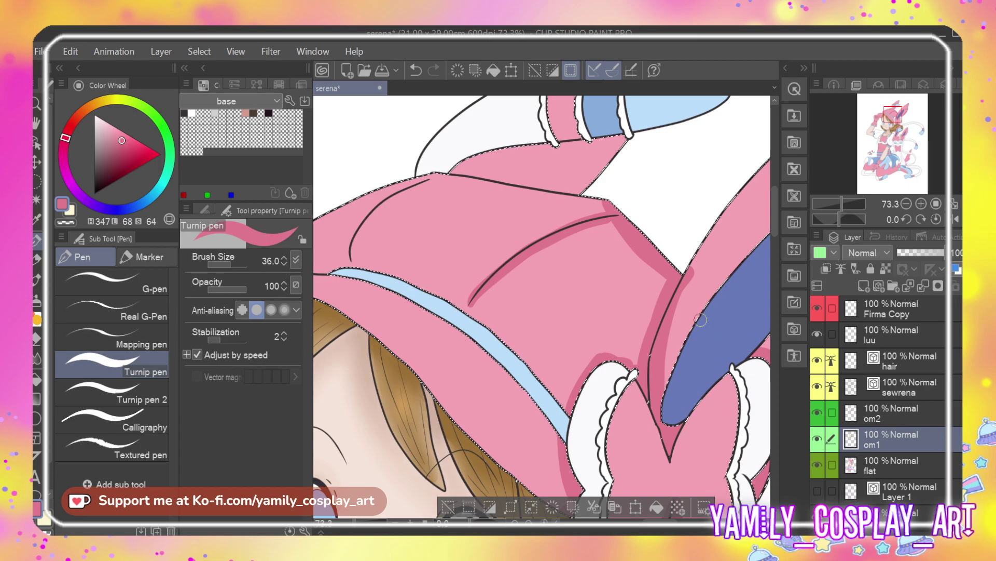
pyautogui.press('e')
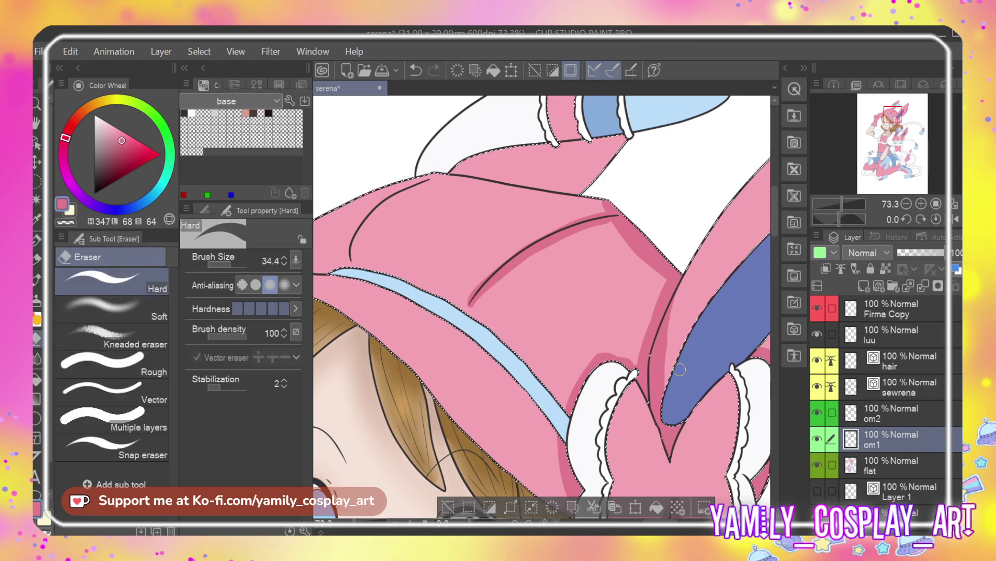
# Paint Turnip pen shadows along the hat crown's front crease, front outline and top seam
pyautogui.press('p')
pyautogui.moveTo(656, 525); pyautogui.dragTo(639, 528)
pyautogui.moveTo(535, 262); pyautogui.dragTo(565, 205)
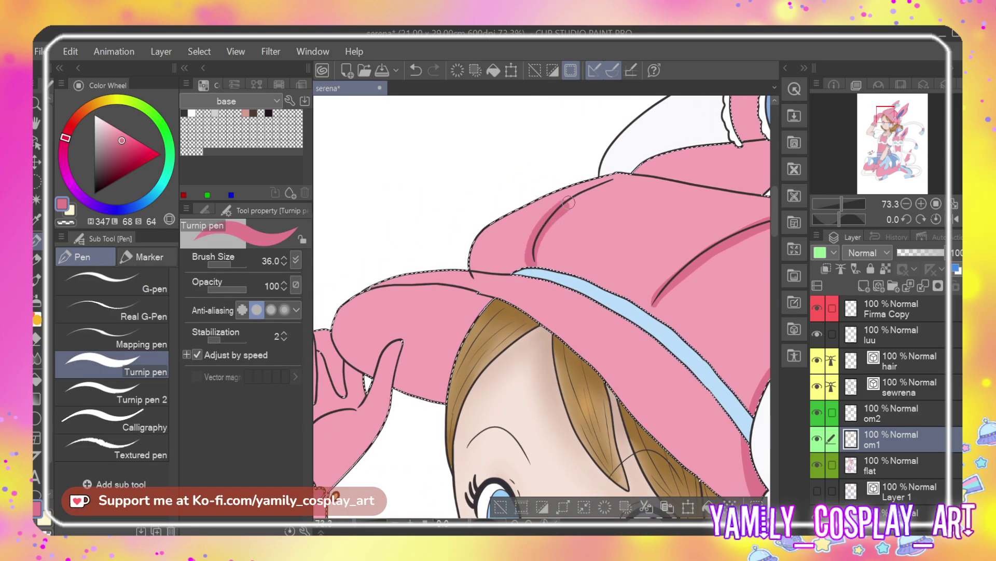
pyautogui.moveTo(473, 274)
pyautogui.mouseDown()
pyautogui.moveTo(474, 251)
pyautogui.moveTo(498, 223)
pyautogui.moveTo(602, 182)
pyautogui.mouseUp()
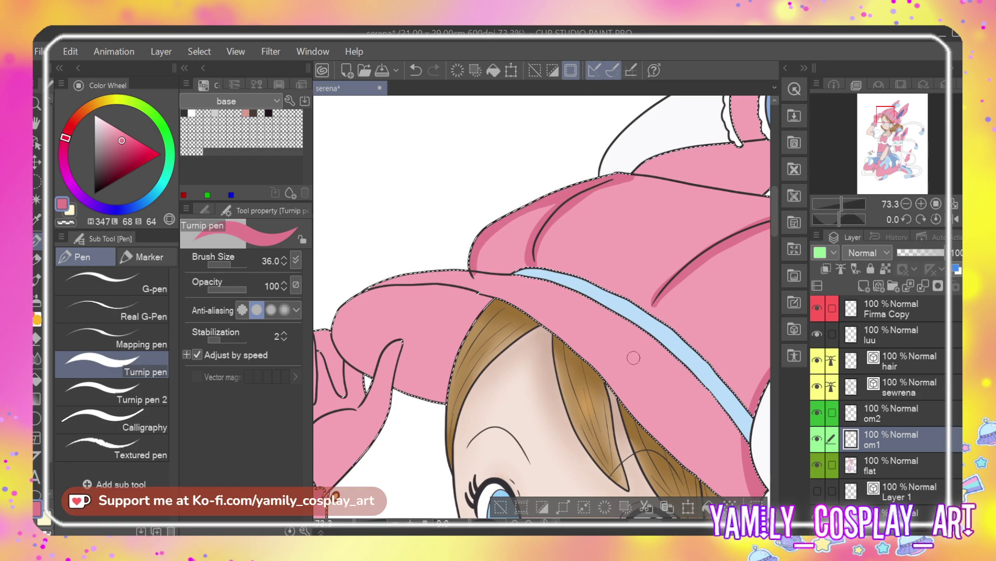
pyautogui.moveTo(639, 528); pyautogui.dragTo(655, 529)
pyautogui.moveTo(439, 171); pyautogui.dragTo(568, 189)
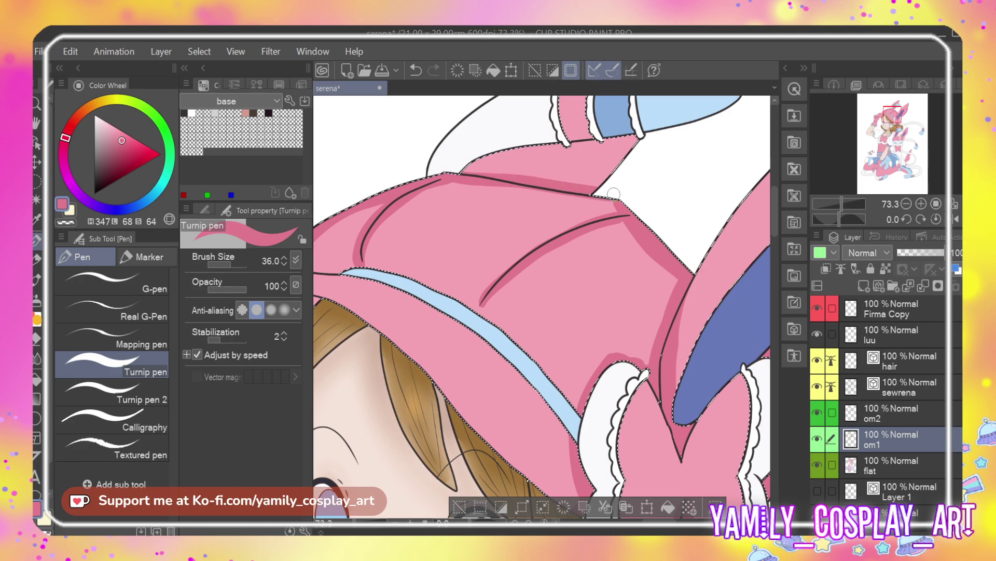
# Shade the hat's rear ear above and below the ribbon, along with the ribbon's pink band
pyautogui.moveTo(774, 229); pyautogui.dragTo(778, 218)
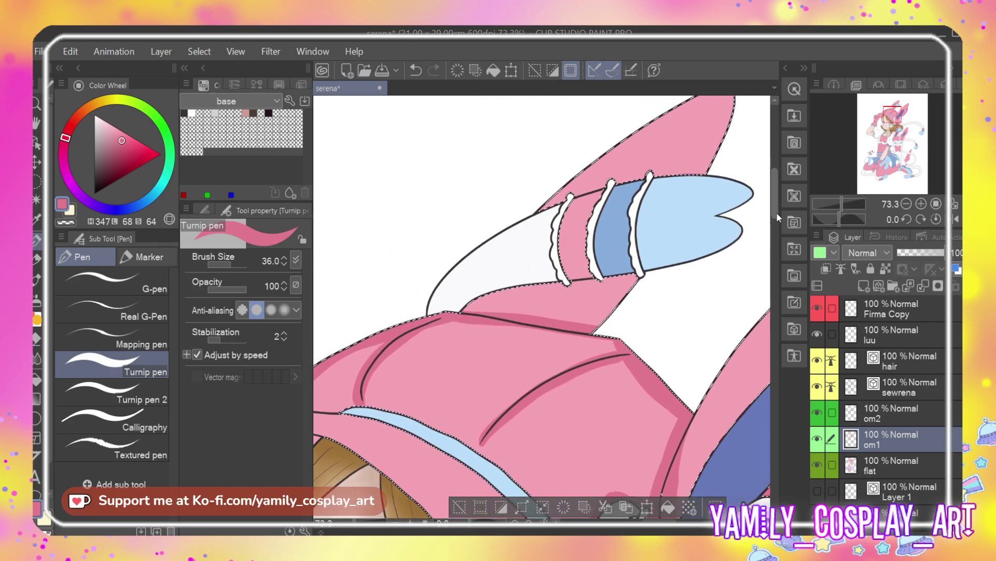
pyautogui.moveTo(457, 311)
pyautogui.mouseDown()
pyautogui.moveTo(493, 308)
pyautogui.moveTo(585, 332)
pyautogui.mouseUp()
pyautogui.moveTo(527, 316)
pyautogui.mouseDown()
pyautogui.moveTo(602, 316)
pyautogui.moveTo(583, 324)
pyautogui.moveTo(634, 277)
pyautogui.mouseUp()
pyautogui.moveTo(589, 314)
pyautogui.mouseDown()
pyautogui.moveTo(608, 299)
pyautogui.moveTo(571, 314)
pyautogui.moveTo(465, 302)
pyautogui.mouseUp()
pyautogui.moveTo(542, 210); pyautogui.dragTo(718, 159)
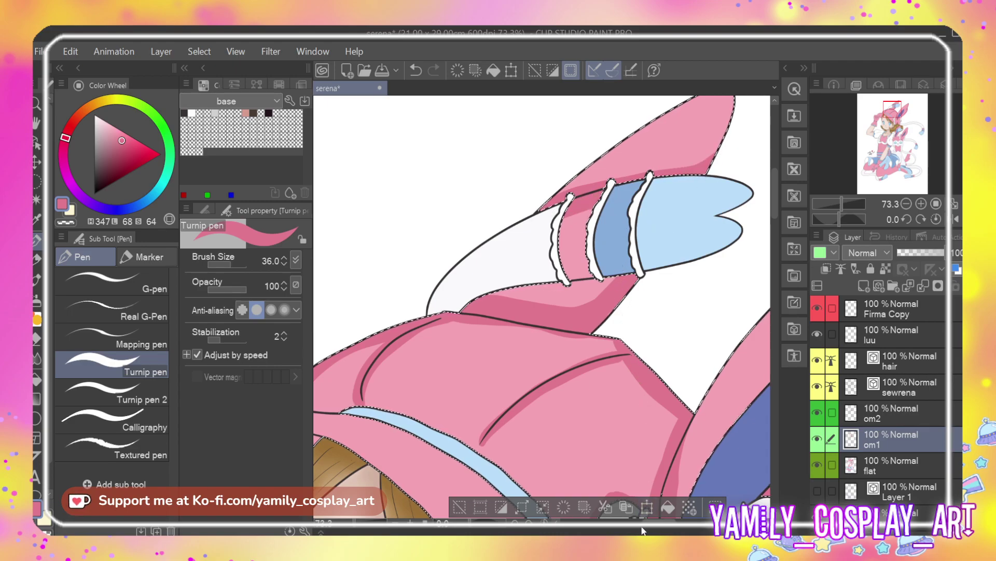
# Fill the underside of the hat brim with shadow beside the hair, around the thumb and along the brim's edges
pyautogui.hscroll(-5, 628, 135)
pyautogui.scroll(-5, 763, 231)
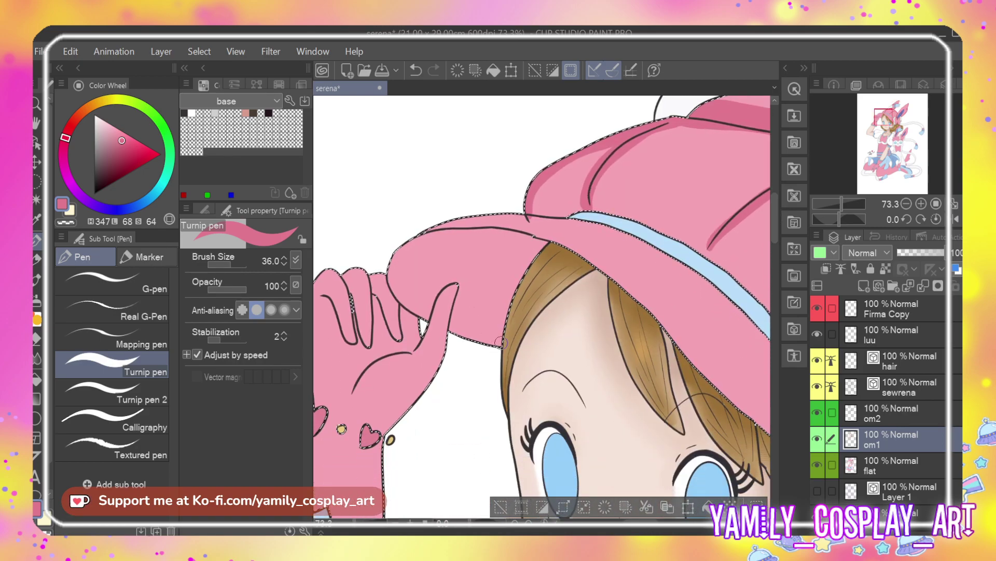
pyautogui.moveTo(484, 335)
pyautogui.mouseDown()
pyautogui.moveTo(504, 298)
pyautogui.moveTo(507, 343)
pyautogui.moveTo(480, 346)
pyautogui.moveTo(477, 335)
pyautogui.moveTo(465, 344)
pyautogui.moveTo(468, 320)
pyautogui.moveTo(512, 303)
pyautogui.mouseUp()
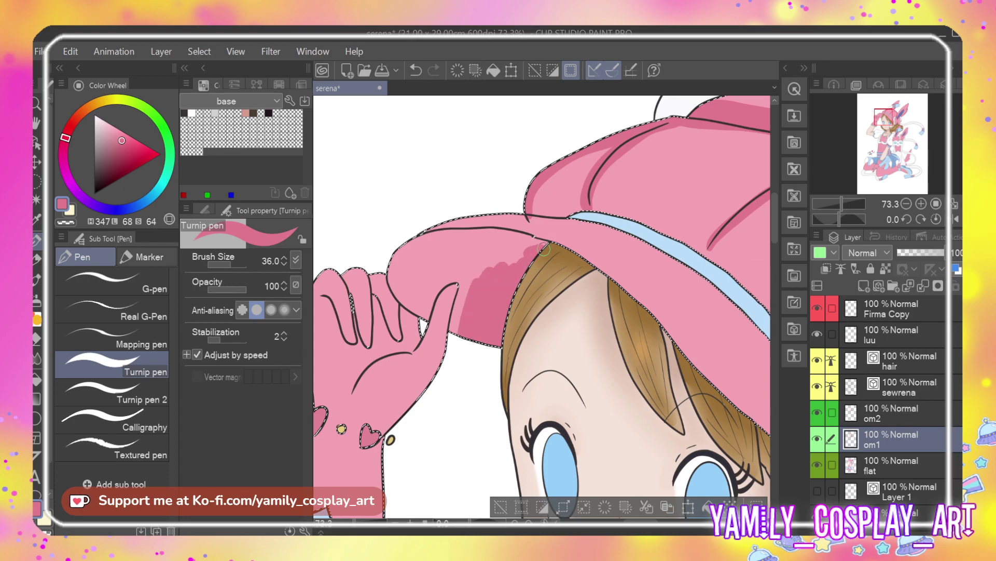
pyautogui.moveTo(525, 238)
pyautogui.mouseDown()
pyautogui.moveTo(426, 237)
pyautogui.moveTo(413, 244)
pyautogui.moveTo(392, 283)
pyautogui.mouseUp()
pyautogui.moveTo(450, 239)
pyautogui.mouseDown()
pyautogui.moveTo(524, 248)
pyautogui.moveTo(467, 281)
pyautogui.moveTo(481, 318)
pyautogui.moveTo(485, 262)
pyautogui.moveTo(523, 259)
pyautogui.mouseUp()
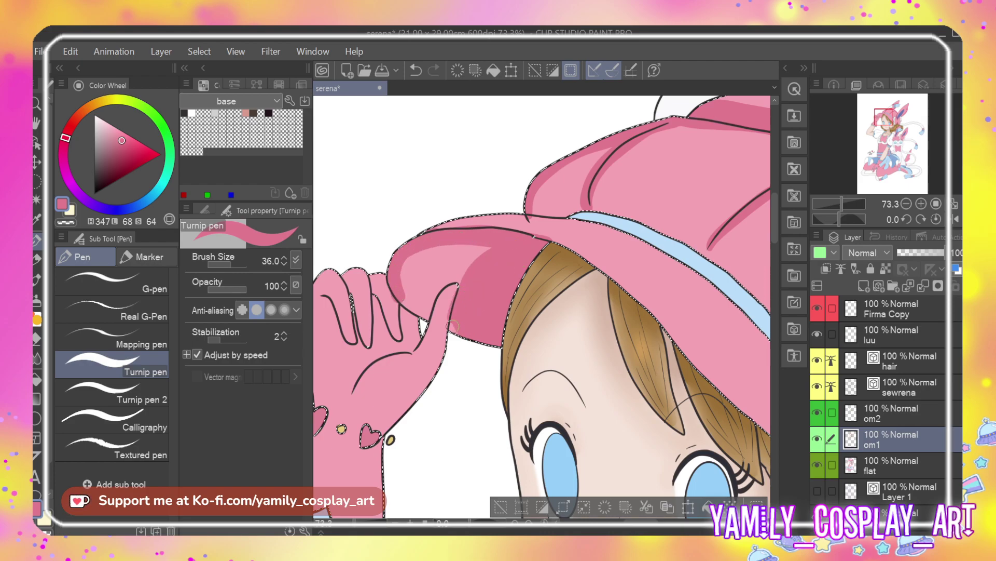
pyautogui.moveTo(460, 310)
pyautogui.mouseDown()
pyautogui.moveTo(463, 287)
pyautogui.moveTo(436, 294)
pyautogui.moveTo(427, 326)
pyautogui.moveTo(453, 282)
pyautogui.moveTo(484, 316)
pyautogui.moveTo(534, 307)
pyautogui.moveTo(402, 295)
pyautogui.moveTo(424, 291)
pyautogui.mouseUp()
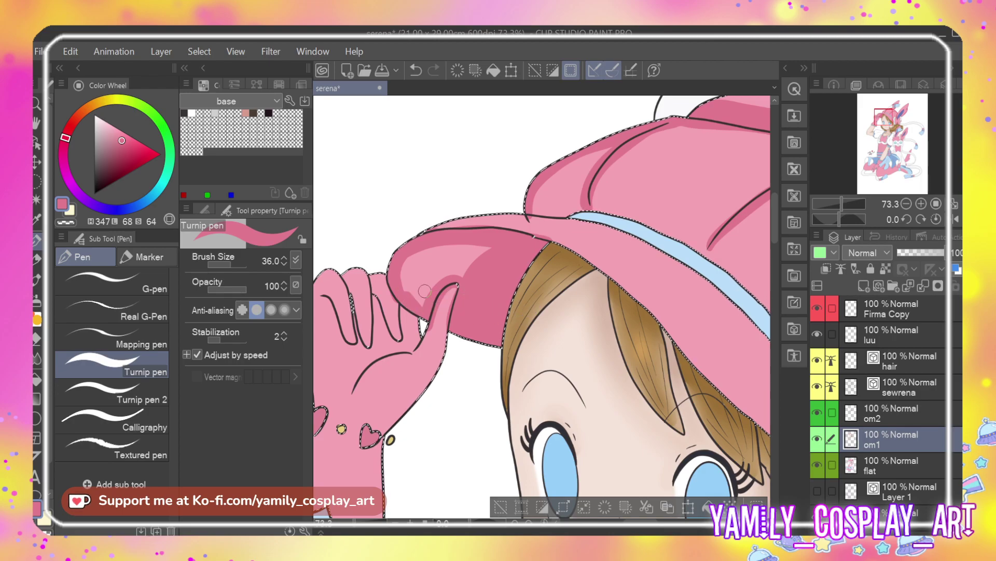
# Shade the hat brim's upper front edge and erase the shadow from the thumb with the Hard eraser at size 29
pyautogui.scroll(3, 421, 255)
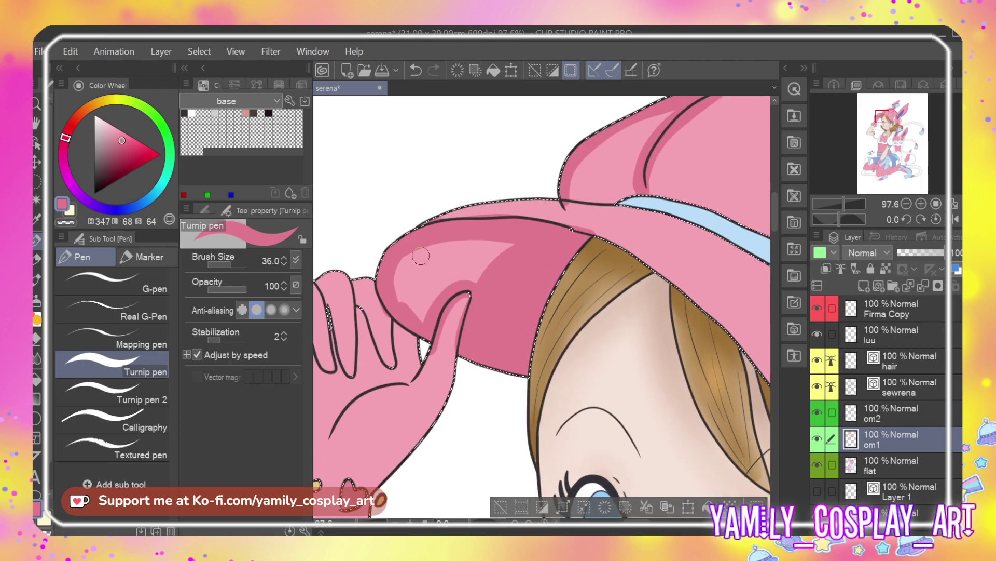
pyautogui.moveTo(431, 223)
pyautogui.mouseDown()
pyautogui.moveTo(565, 202)
pyautogui.moveTo(660, 217)
pyautogui.mouseUp()
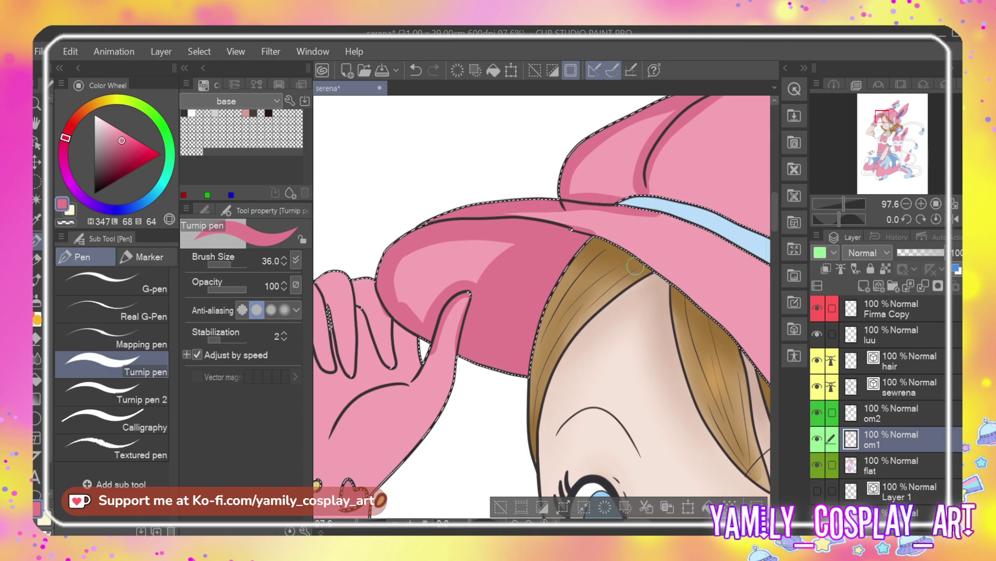
pyautogui.press('j')
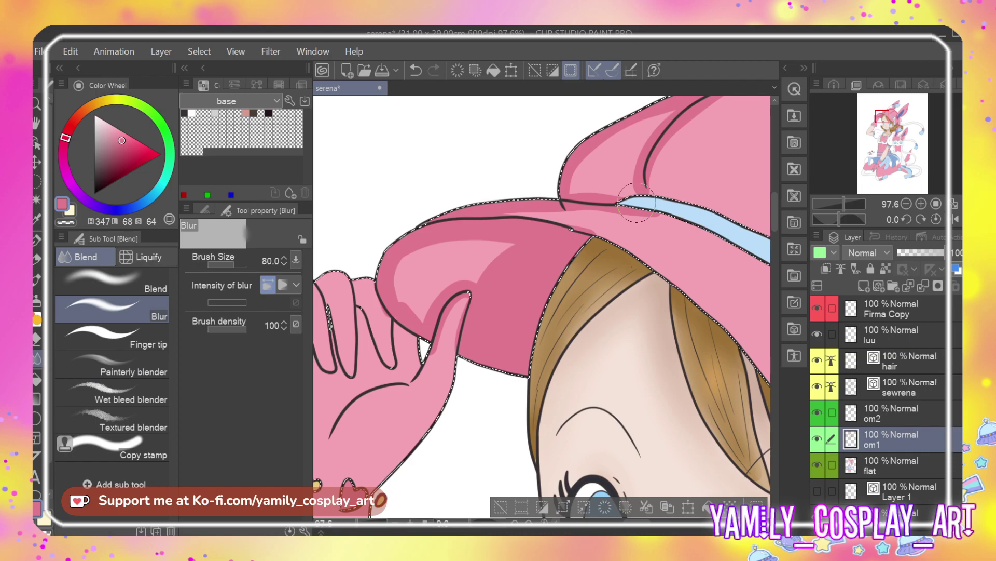
pyautogui.press('e')
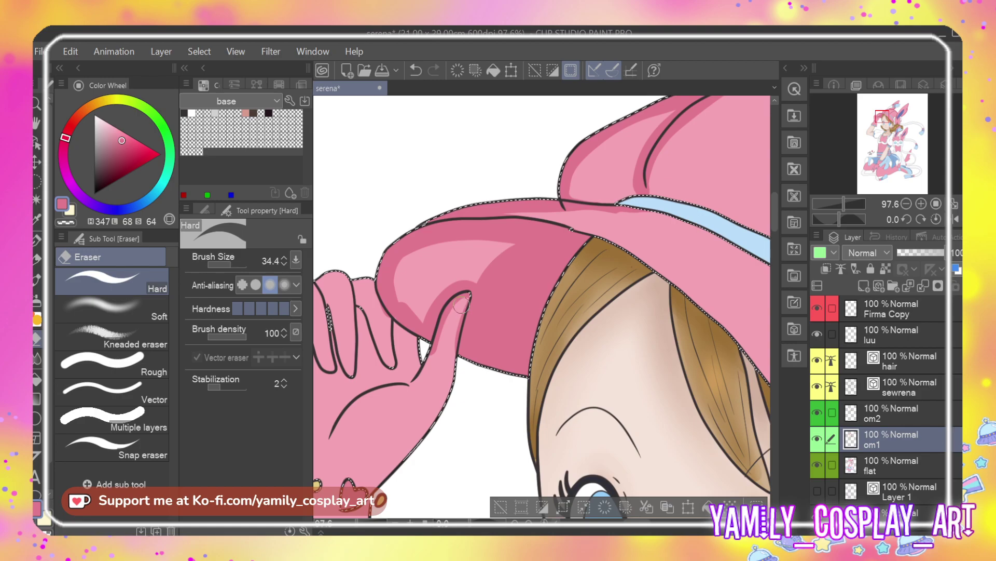
pyautogui.click(284, 265)
pyautogui.click(283, 264)
pyautogui.click(283, 265)
pyautogui.click(284, 264)
pyautogui.click(283, 265)
pyautogui.click(283, 265)
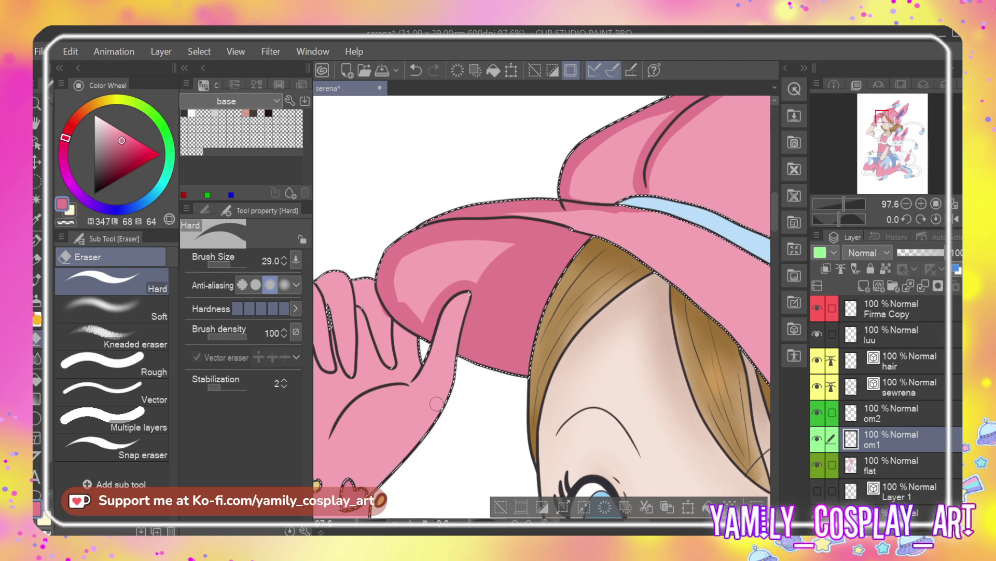
# Shade the raised glove's palm crease and the inner side of its thumb with the Turnip pen at size 36
pyautogui.scroll(-3, 436, 403)
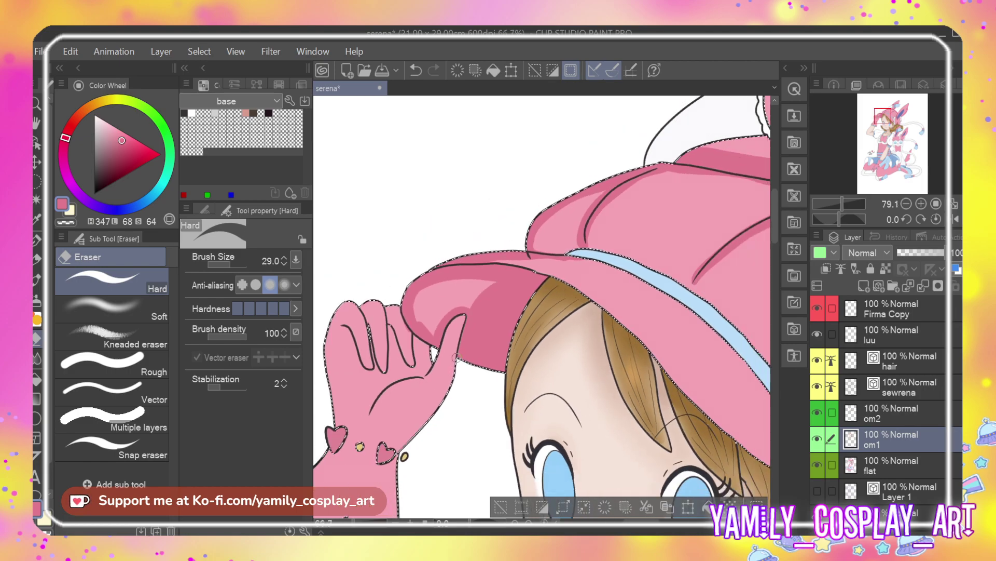
pyautogui.scroll(-5, 454, 262)
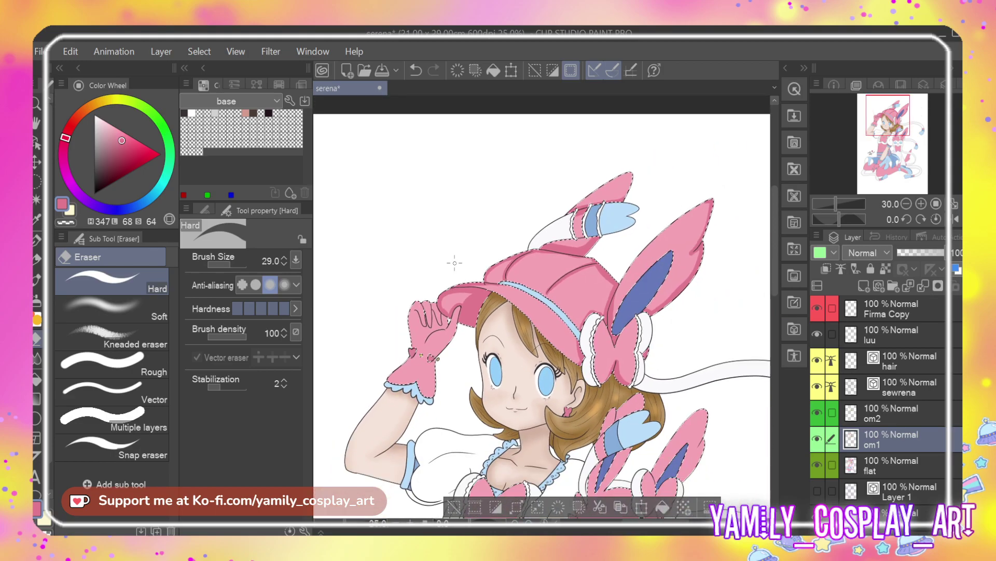
pyautogui.scroll(3, 388, 322)
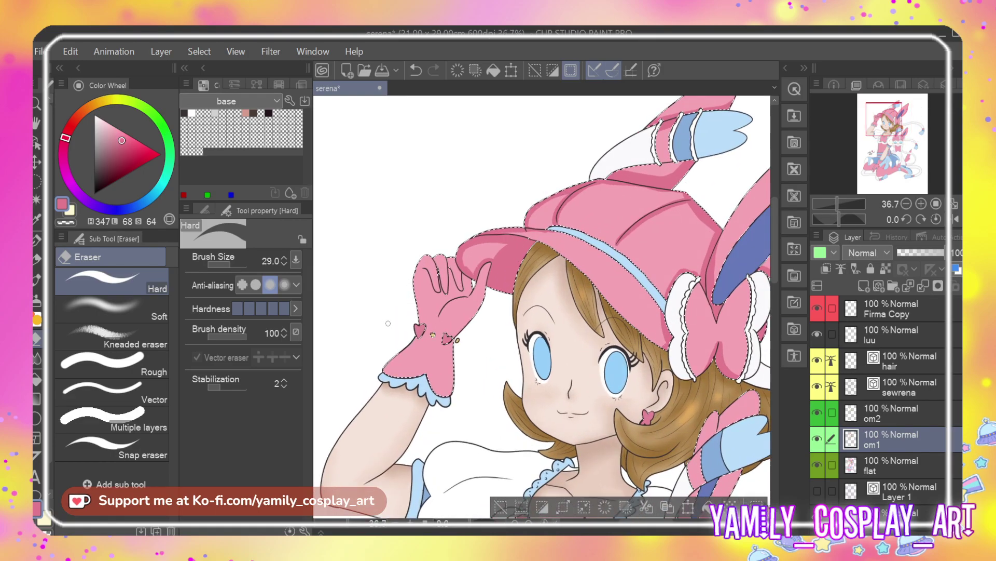
pyautogui.scroll(5, 388, 323)
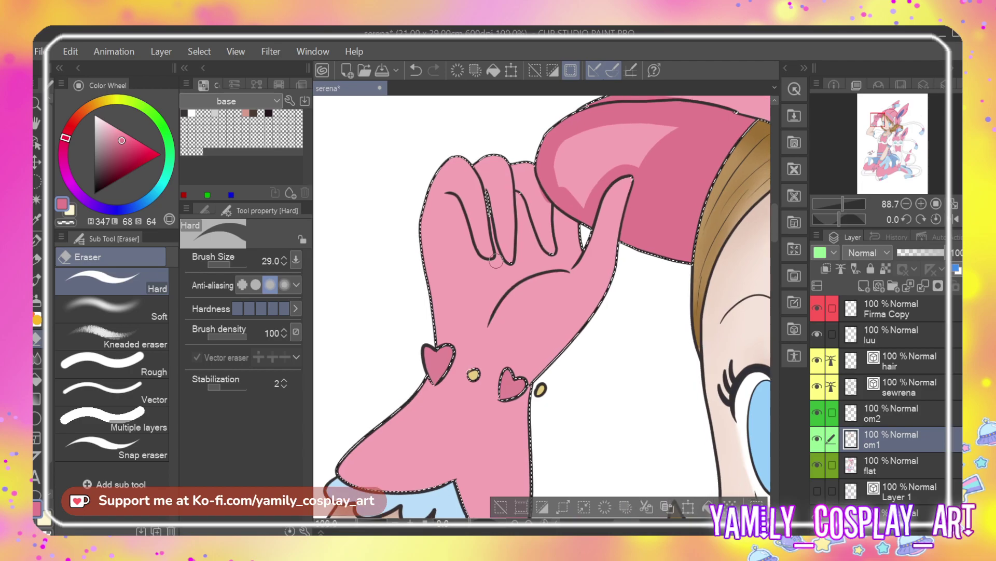
pyautogui.scroll(2, 496, 261)
pyautogui.press('p')
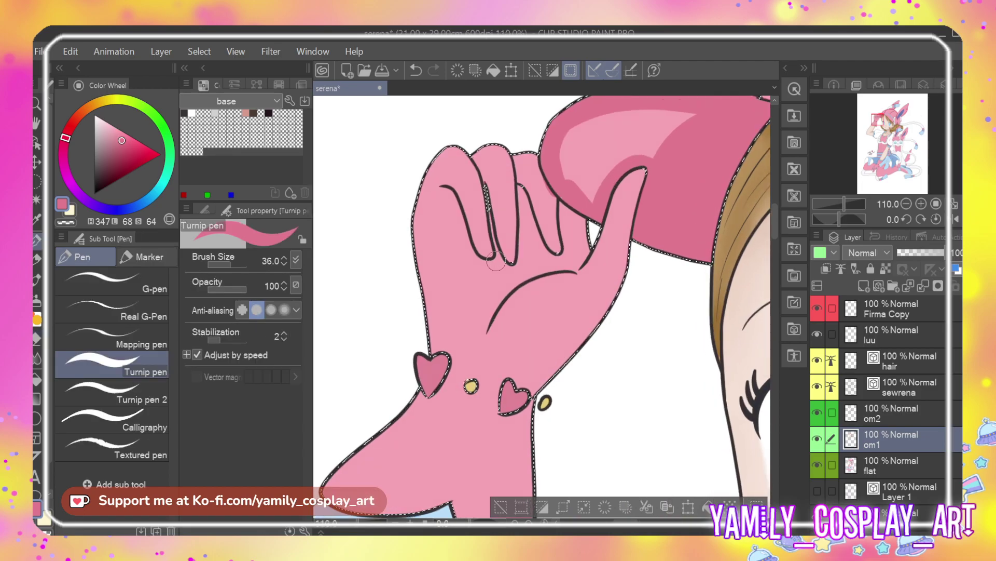
pyautogui.moveTo(486, 335)
pyautogui.mouseDown()
pyautogui.moveTo(534, 289)
pyautogui.moveTo(587, 273)
pyautogui.moveTo(548, 272)
pyautogui.moveTo(484, 337)
pyautogui.mouseUp()
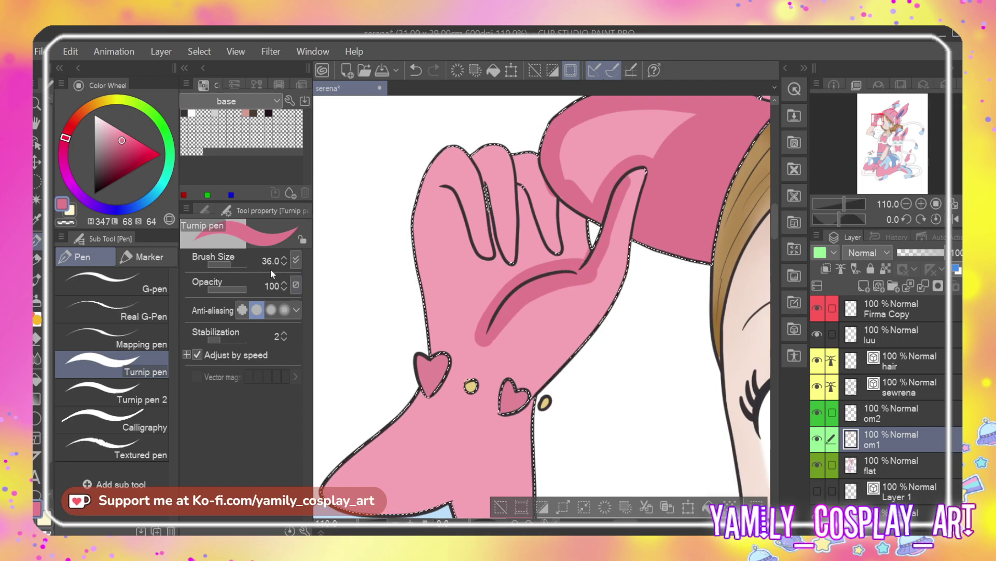
# Shade the raised glove's palm below the fingers and the gaps between them using Turnip pen 2 at size 21
pyautogui.click(140, 395)
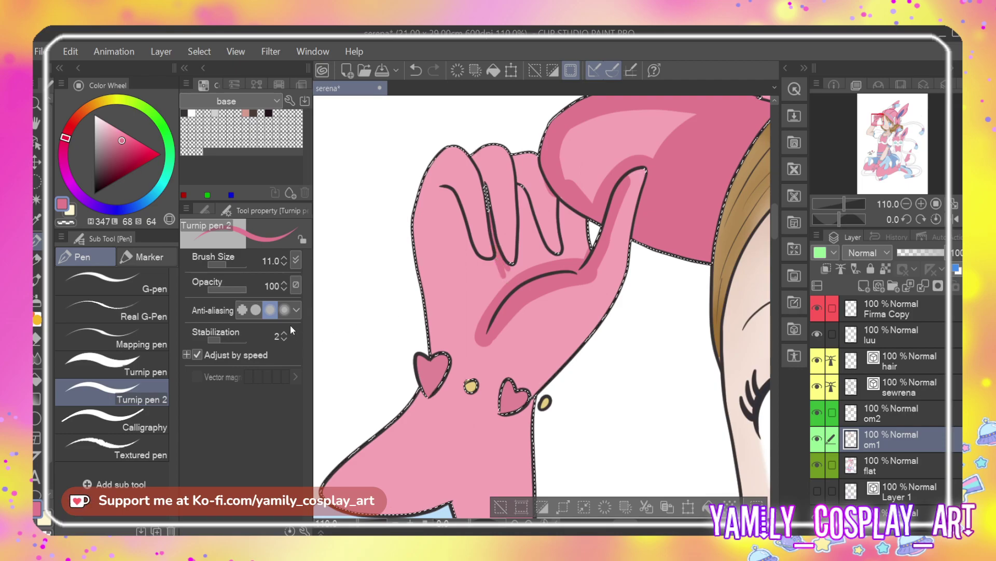
pyautogui.click(285, 258)
pyautogui.click(284, 258)
pyautogui.click(285, 258)
pyautogui.click(284, 258)
pyautogui.click(284, 258)
pyautogui.click(284, 258)
pyautogui.click(284, 258)
pyautogui.click(284, 258)
pyautogui.click(284, 258)
pyautogui.click(284, 258)
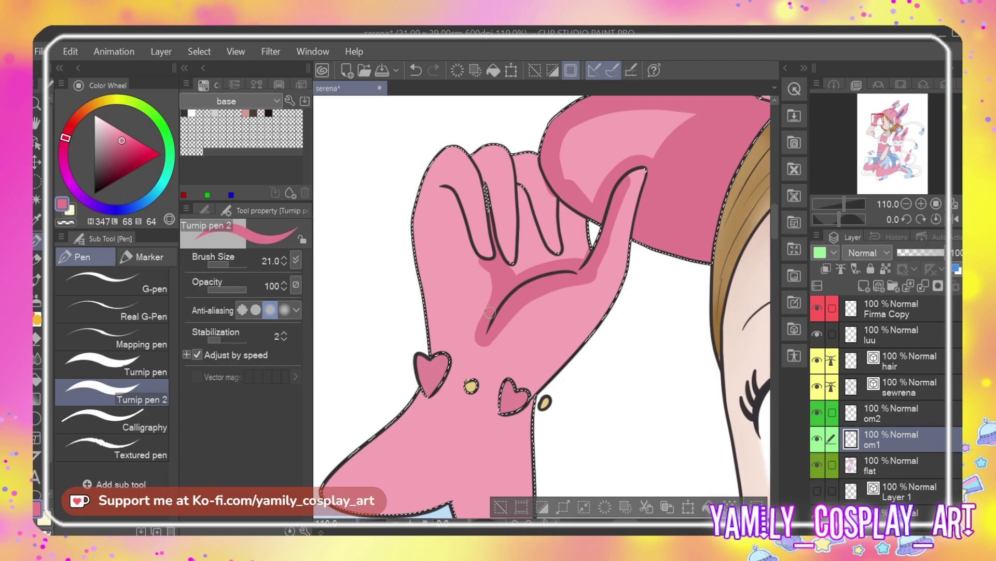
pyautogui.moveTo(490, 312)
pyautogui.mouseDown()
pyautogui.moveTo(520, 265)
pyautogui.moveTo(517, 274)
pyautogui.moveTo(525, 236)
pyautogui.moveTo(537, 266)
pyautogui.moveTo(520, 188)
pyautogui.moveTo(522, 247)
pyautogui.moveTo(523, 215)
pyautogui.moveTo(525, 260)
pyautogui.moveTo(520, 192)
pyautogui.mouseUp()
# Shade the raised glove's fingertips, the finger beside the hat brim and the wrist beneath the hearts
pyautogui.moveTo(533, 155)
pyautogui.mouseDown()
pyautogui.moveTo(520, 195)
pyautogui.moveTo(497, 150)
pyautogui.moveTo(475, 155)
pyautogui.moveTo(488, 189)
pyautogui.moveTo(485, 149)
pyautogui.moveTo(473, 174)
pyautogui.moveTo(482, 183)
pyautogui.moveTo(467, 155)
pyautogui.moveTo(447, 154)
pyautogui.moveTo(417, 205)
pyautogui.mouseUp()
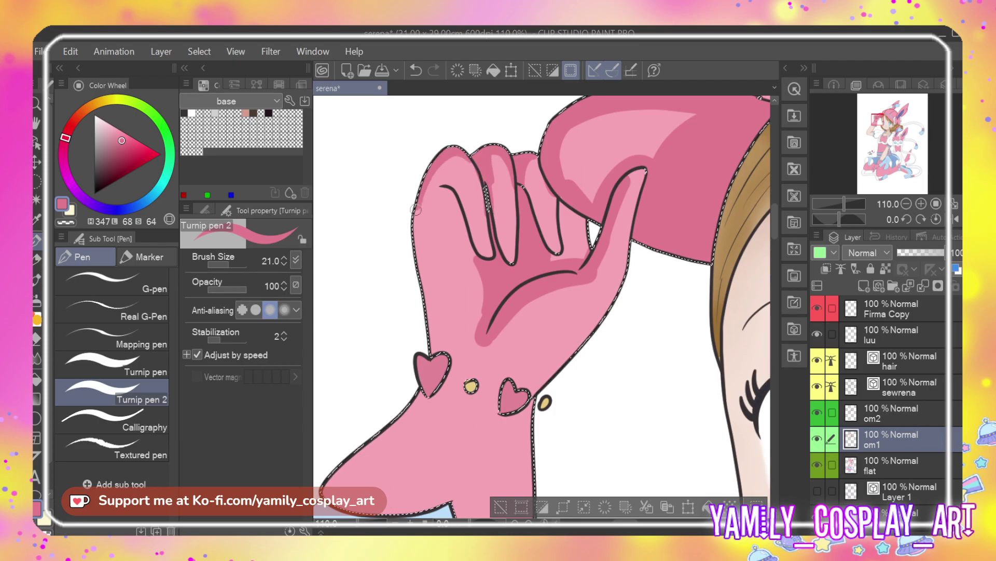
pyautogui.moveTo(535, 156)
pyautogui.mouseDown()
pyautogui.moveTo(548, 194)
pyautogui.moveTo(545, 184)
pyautogui.moveTo(563, 211)
pyautogui.moveTo(583, 217)
pyautogui.moveTo(567, 214)
pyautogui.moveTo(587, 255)
pyautogui.mouseUp()
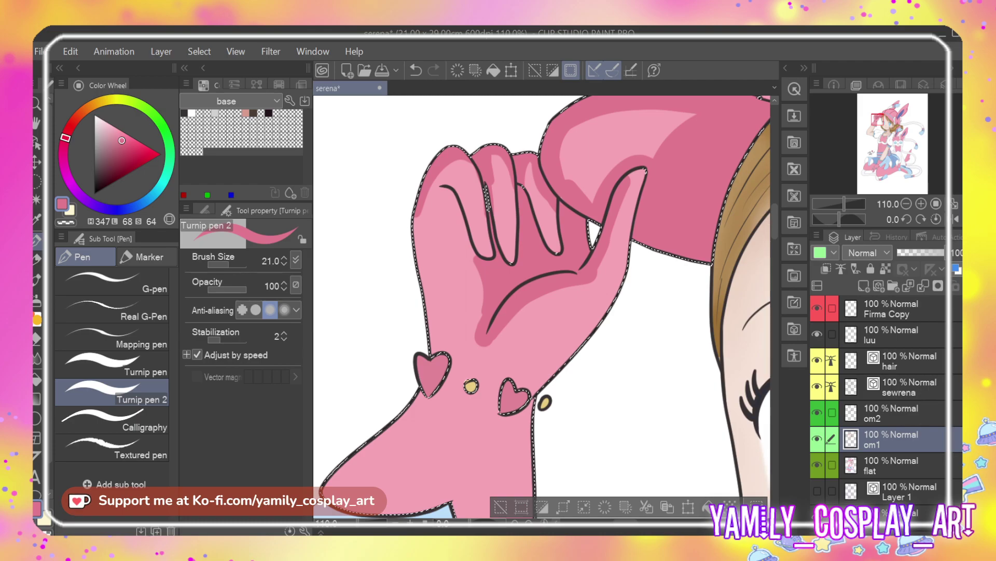
pyautogui.moveTo(776, 228); pyautogui.dragTo(777, 236)
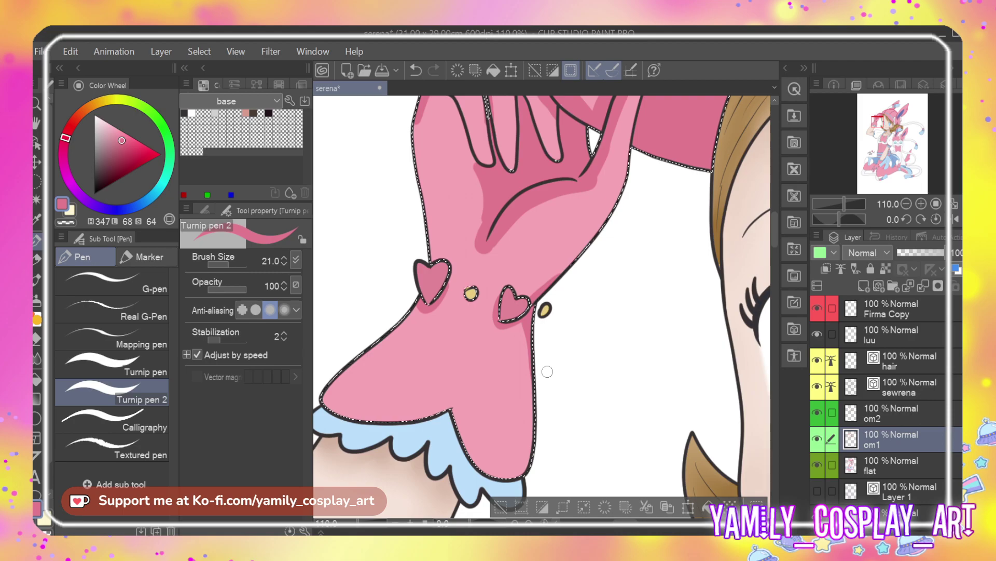
# Shade the lower edge and centre notch of the girl's pink chest bow with the Turnip pen
pyautogui.scroll(-4, 545, 369)
pyautogui.scroll(-4, 385, 287)
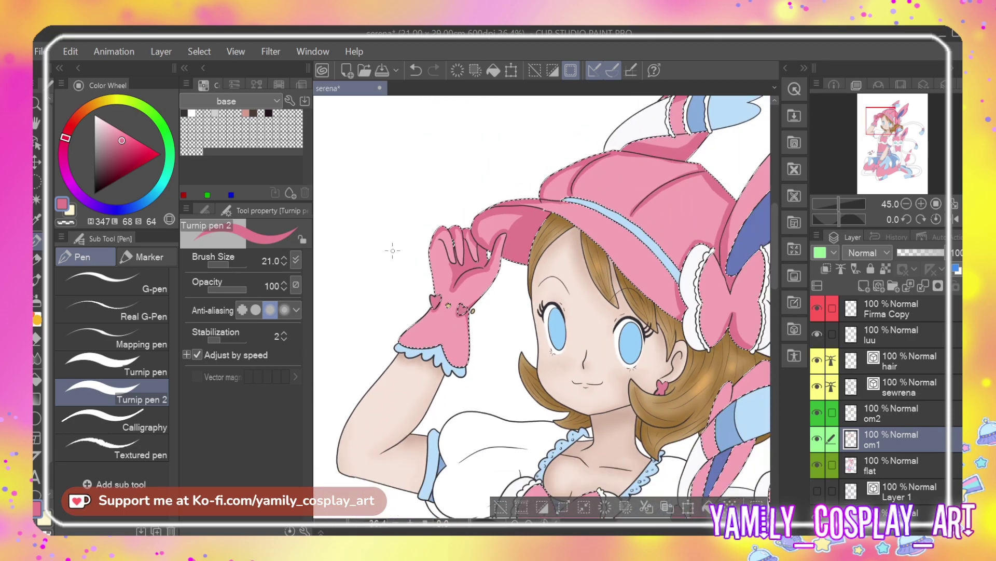
pyautogui.scroll(-4, 372, 183)
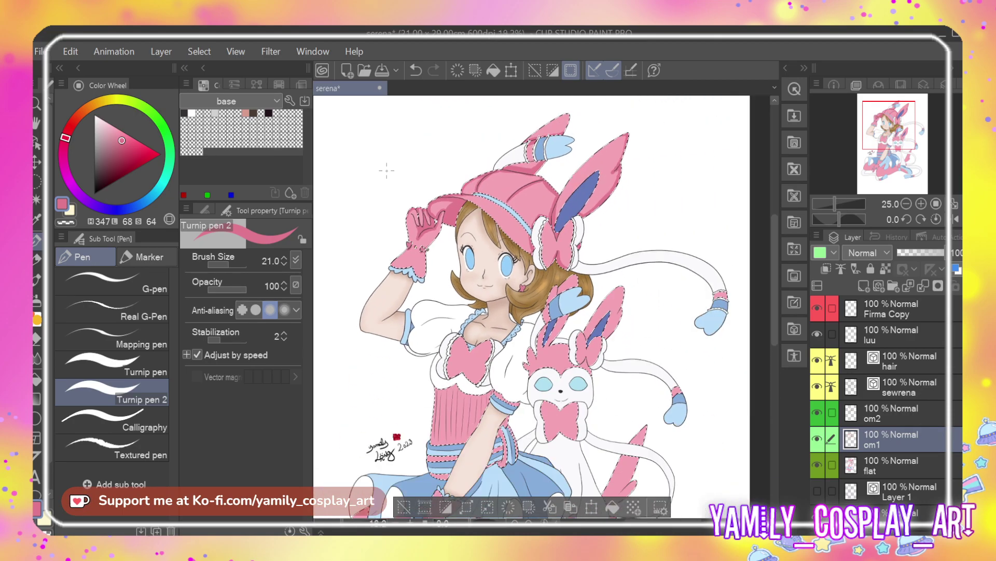
pyautogui.scroll(3, 446, 316)
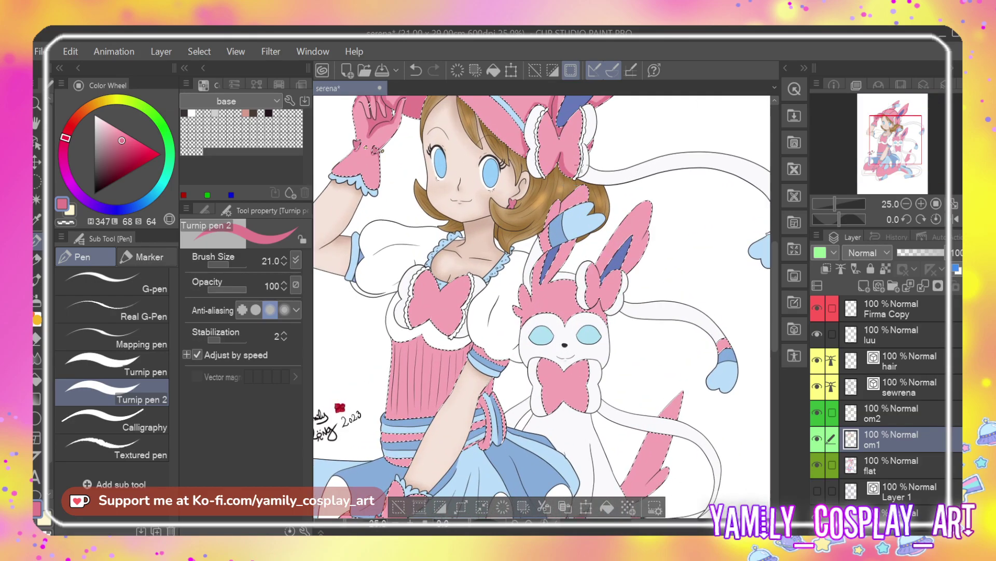
pyautogui.scroll(4, 428, 280)
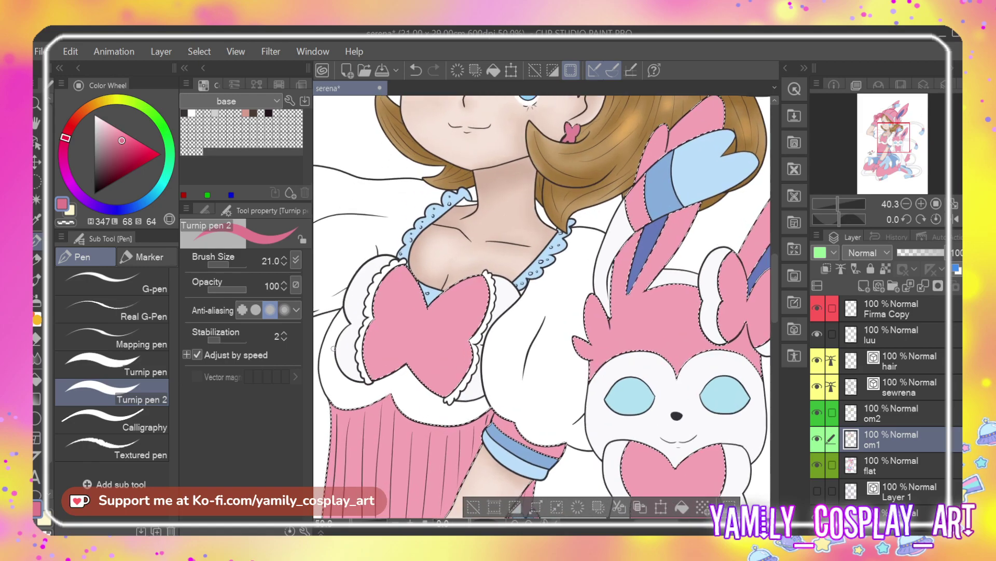
pyautogui.scroll(3, 334, 349)
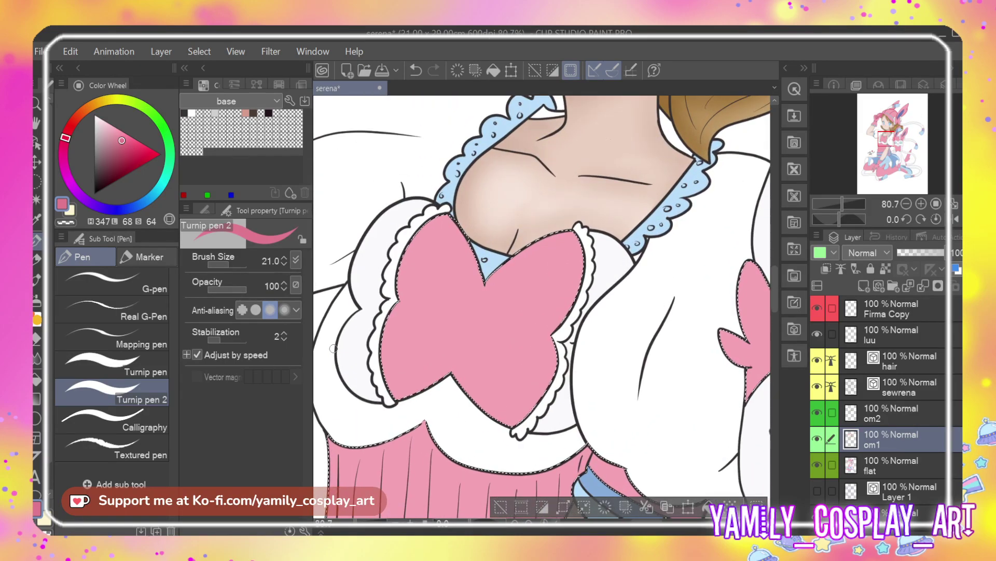
pyautogui.press('p')
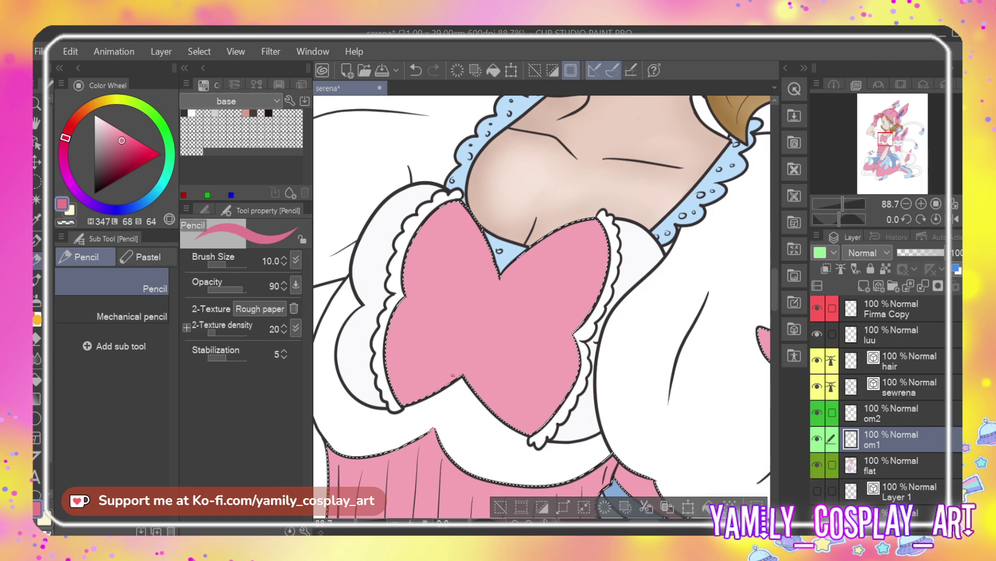
pyautogui.press('p')
pyautogui.click(145, 372)
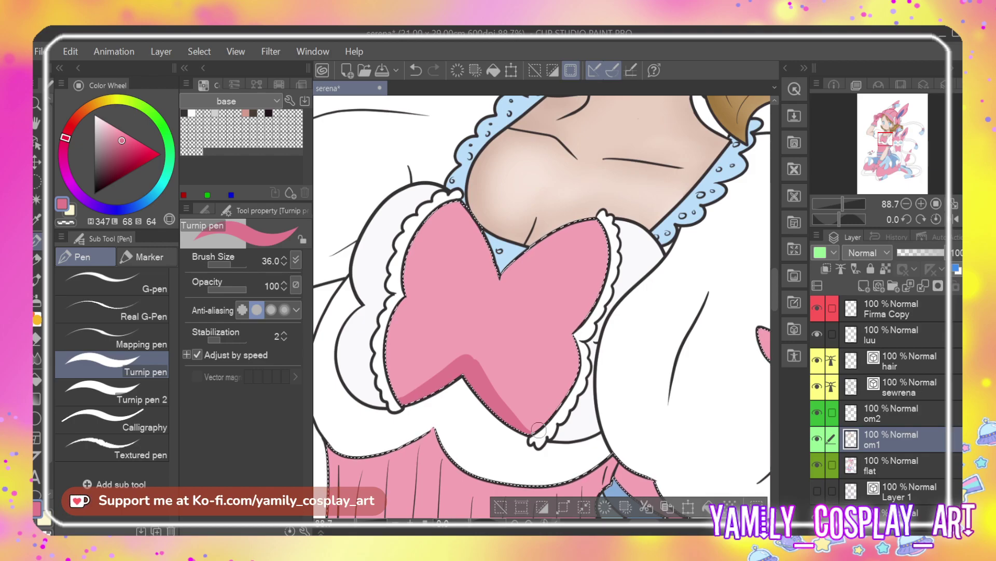
# Shade the pink sleeve band and the bodice's upper edge beneath the white collar
pyautogui.moveTo(775, 298); pyautogui.dragTo(776, 323)
pyautogui.moveTo(657, 292)
pyautogui.mouseDown()
pyautogui.moveTo(702, 328)
pyautogui.moveTo(745, 322)
pyautogui.mouseUp()
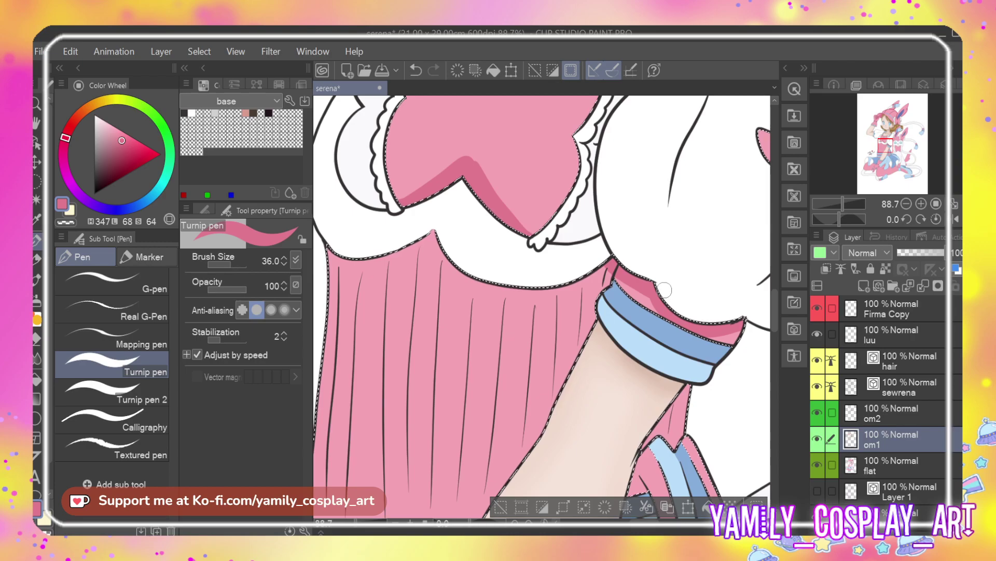
pyautogui.moveTo(454, 262)
pyautogui.mouseDown()
pyautogui.moveTo(431, 231)
pyautogui.moveTo(457, 275)
pyautogui.moveTo(502, 295)
pyautogui.moveTo(612, 265)
pyautogui.mouseUp()
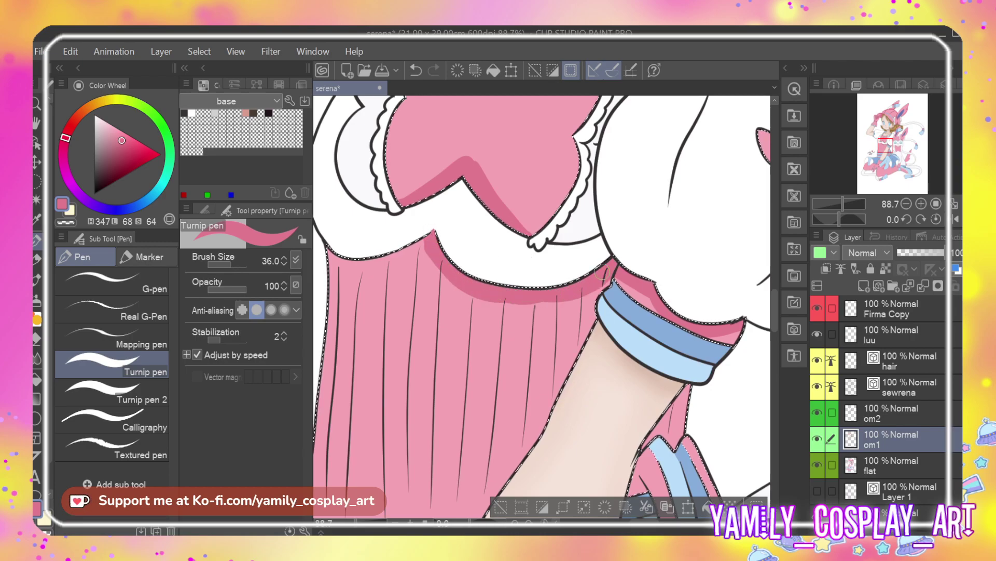
pyautogui.moveTo(328, 250)
pyautogui.mouseDown()
pyautogui.moveTo(346, 268)
pyautogui.moveTo(432, 237)
pyautogui.moveTo(351, 276)
pyautogui.moveTo(328, 270)
pyautogui.mouseUp()
pyautogui.moveTo(408, 264)
pyautogui.mouseDown()
pyautogui.moveTo(423, 258)
pyautogui.moveTo(462, 291)
pyautogui.moveTo(540, 303)
pyautogui.moveTo(622, 280)
pyautogui.mouseUp()
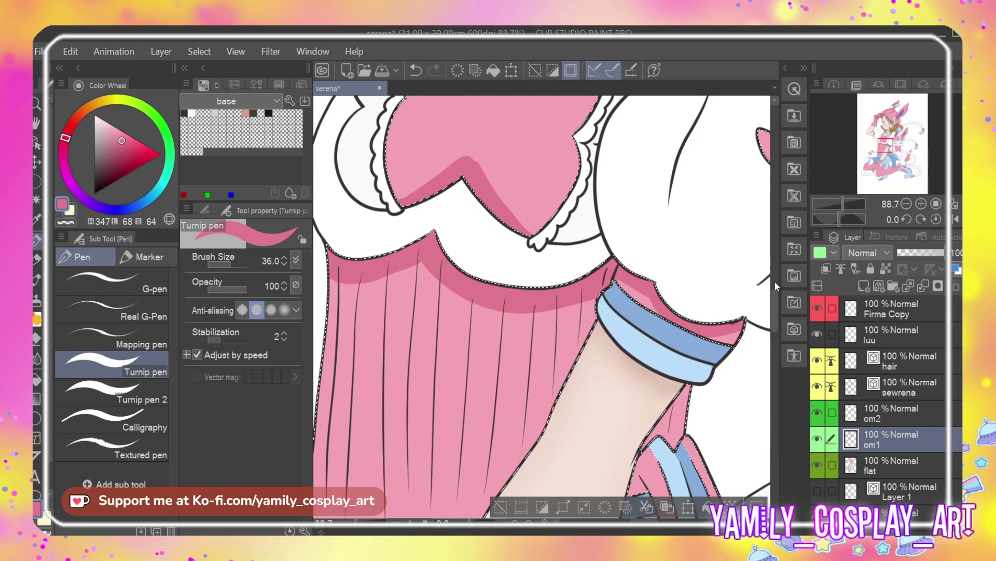
# Shade the bodice along the lowered arm and the pink areas around the top of the sash ribbon
pyautogui.moveTo(775, 311); pyautogui.dragTo(774, 327)
pyautogui.moveTo(656, 298)
pyautogui.mouseDown()
pyautogui.moveTo(649, 291)
pyautogui.moveTo(674, 296)
pyautogui.moveTo(655, 285)
pyautogui.moveTo(677, 287)
pyautogui.mouseUp()
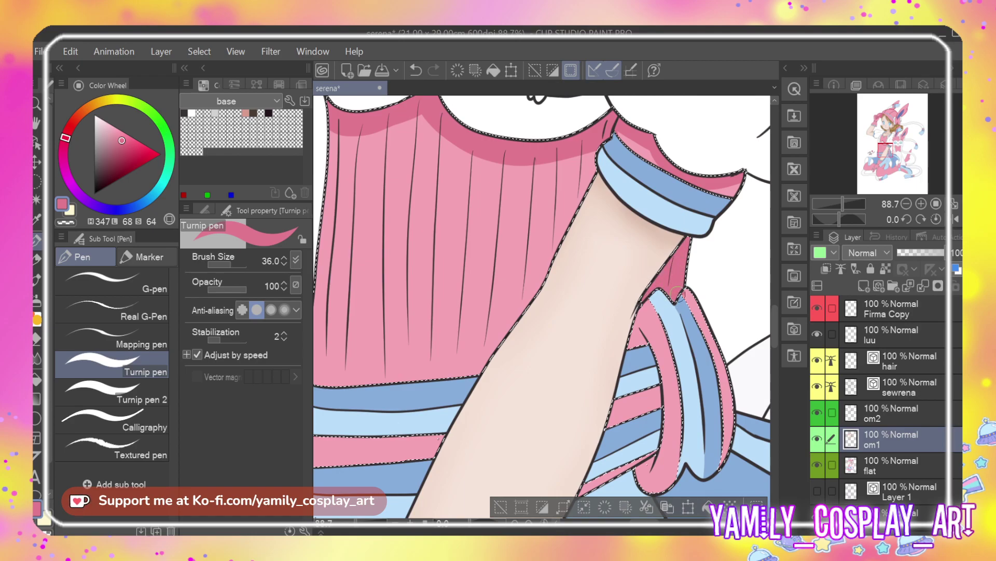
pyautogui.moveTo(598, 160)
pyautogui.mouseDown()
pyautogui.moveTo(544, 285)
pyautogui.moveTo(557, 274)
pyautogui.moveTo(544, 277)
pyautogui.moveTo(484, 362)
pyautogui.moveTo(497, 358)
pyautogui.moveTo(468, 384)
pyautogui.moveTo(486, 375)
pyautogui.mouseUp()
pyautogui.moveTo(646, 355)
pyautogui.mouseDown()
pyautogui.moveTo(647, 303)
pyautogui.moveTo(633, 339)
pyautogui.moveTo(642, 313)
pyautogui.mouseUp()
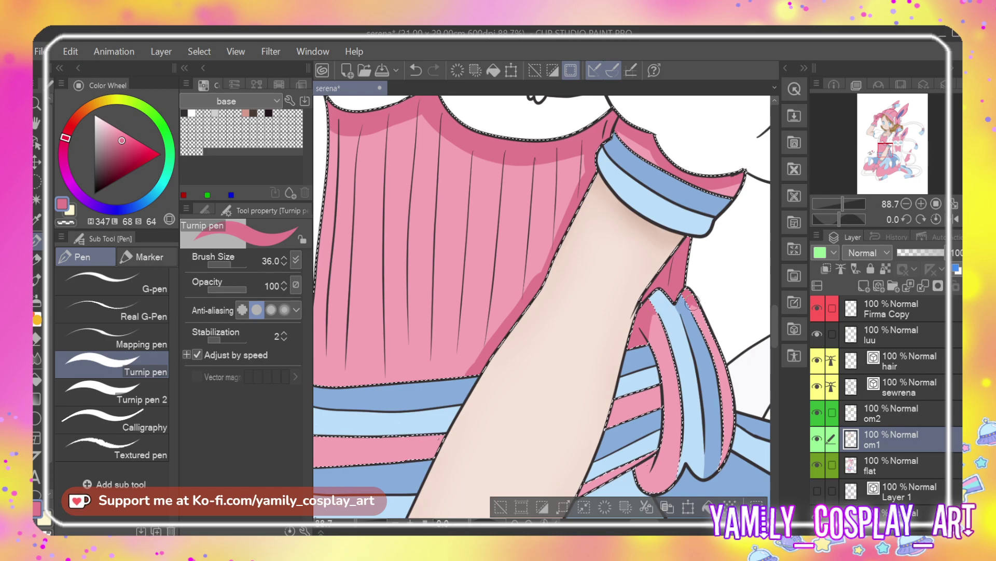
# Shade the end of the pink ribbon loop and the pink waist sash bands beside the lowered arm
pyautogui.moveTo(776, 316); pyautogui.dragTo(776, 336)
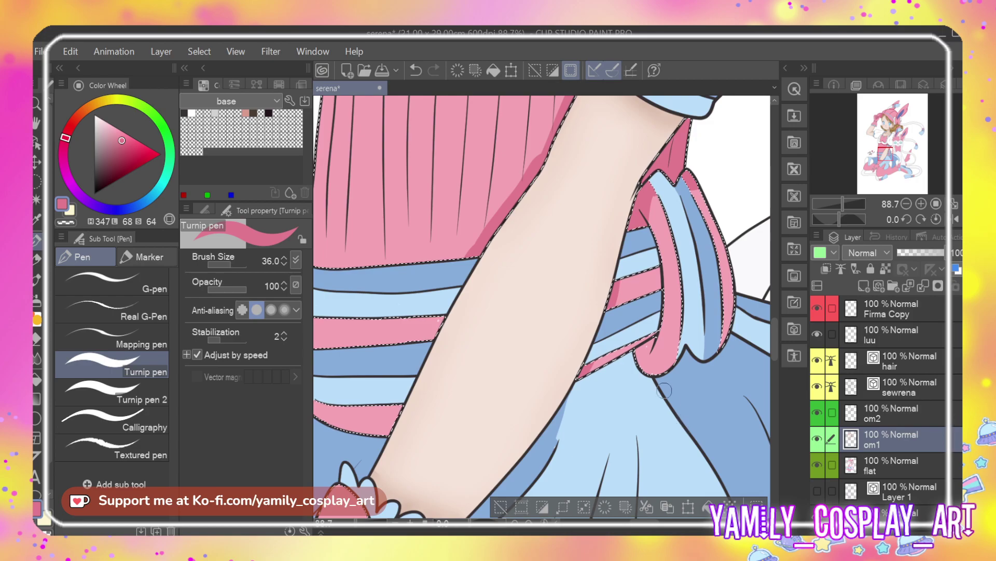
pyautogui.moveTo(646, 351)
pyautogui.mouseDown()
pyautogui.moveTo(646, 380)
pyautogui.moveTo(657, 336)
pyautogui.moveTo(661, 369)
pyautogui.moveTo(650, 367)
pyautogui.moveTo(674, 373)
pyautogui.mouseUp()
pyautogui.moveTo(652, 522); pyautogui.dragTo(641, 523)
pyautogui.moveTo(635, 317); pyautogui.dragTo(618, 340)
pyautogui.moveTo(584, 424)
pyautogui.mouseDown()
pyautogui.moveTo(561, 444)
pyautogui.moveTo(571, 415)
pyautogui.mouseUp()
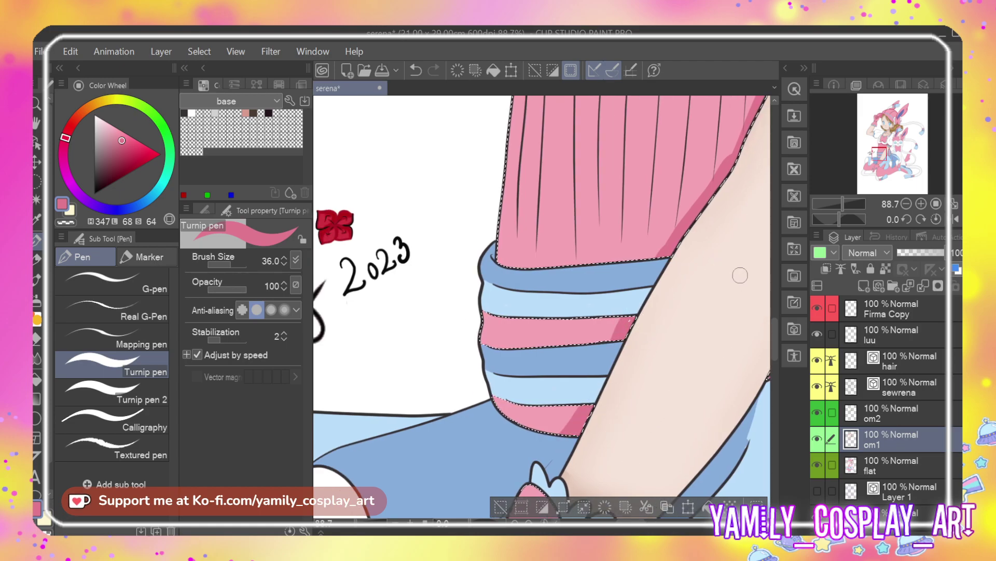
# Shade beneath the lowered glove's hearts and the pink leg along the skirt hem and its crease
pyautogui.moveTo(773, 326); pyautogui.dragTo(771, 361)
pyautogui.moveTo(470, 309)
pyautogui.mouseDown()
pyautogui.moveTo(519, 334)
pyautogui.moveTo(512, 319)
pyautogui.moveTo(528, 333)
pyautogui.mouseUp()
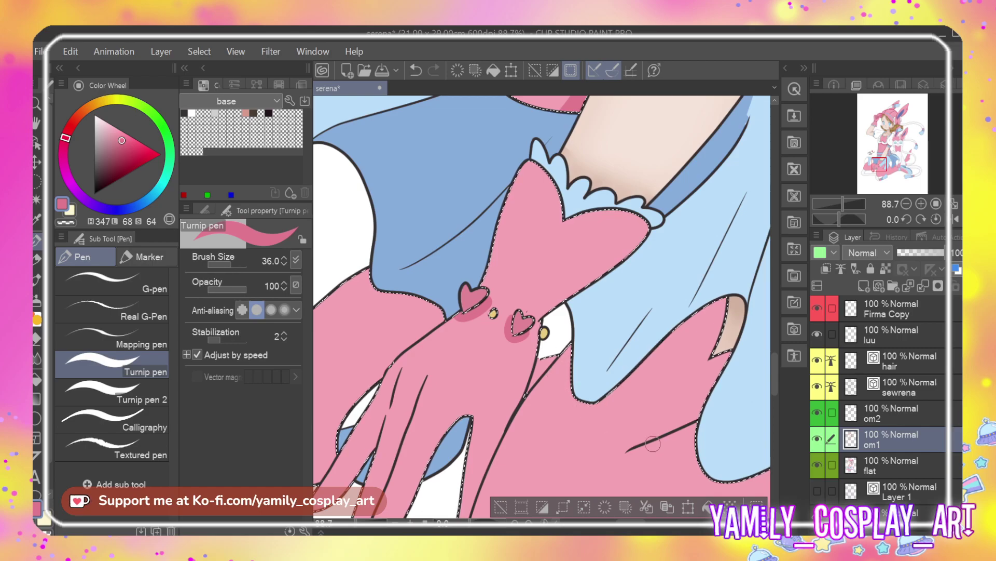
pyautogui.moveTo(566, 373)
pyautogui.mouseDown()
pyautogui.moveTo(575, 404)
pyautogui.moveTo(596, 403)
pyautogui.moveTo(735, 299)
pyautogui.moveTo(731, 327)
pyautogui.moveTo(728, 313)
pyautogui.moveTo(642, 379)
pyautogui.moveTo(578, 409)
pyautogui.mouseUp()
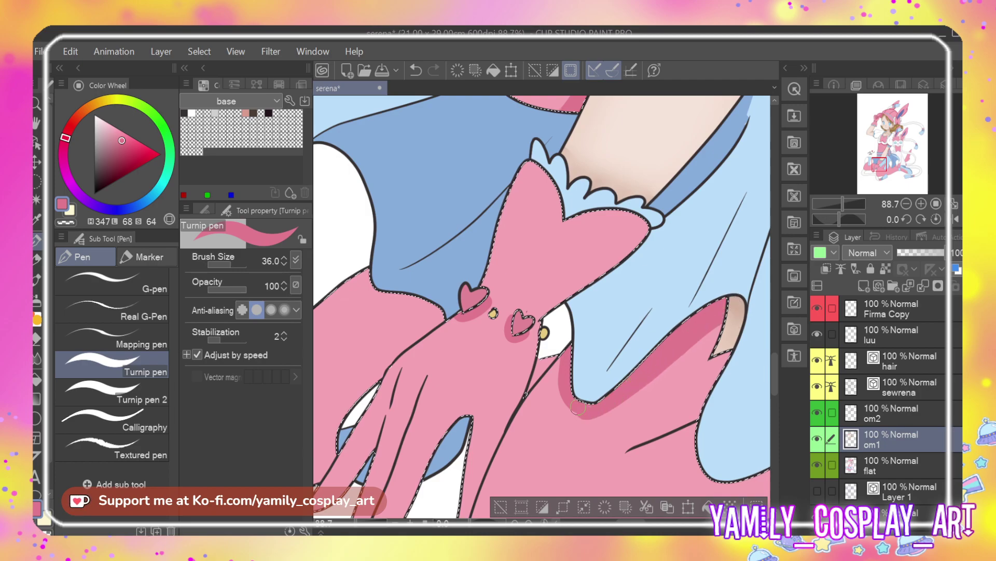
pyautogui.moveTo(729, 352)
pyautogui.mouseDown()
pyautogui.moveTo(693, 419)
pyautogui.moveTo(695, 454)
pyautogui.moveTo(710, 470)
pyautogui.moveTo(641, 449)
pyautogui.moveTo(695, 421)
pyautogui.mouseUp()
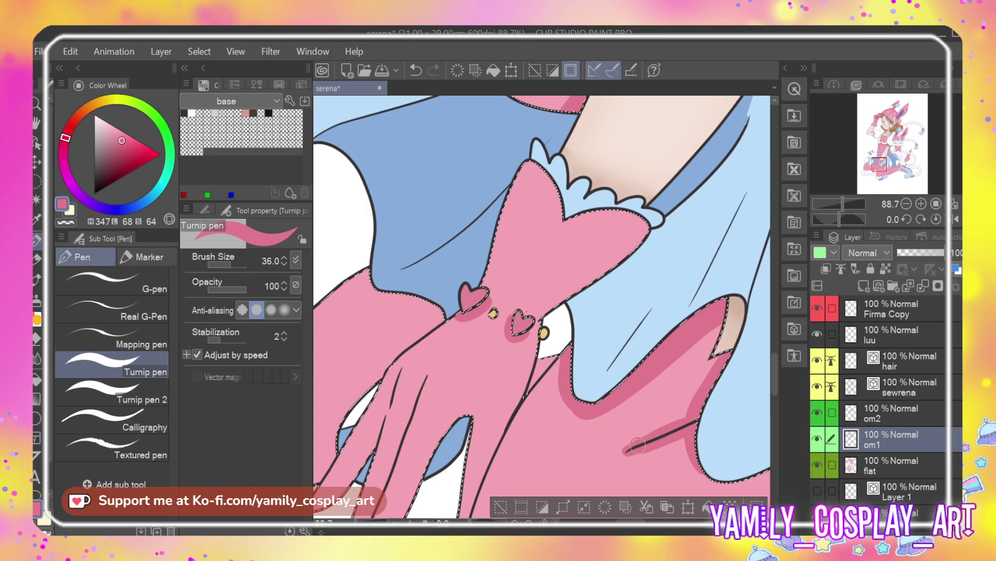
# Shade the other pink leg along the skirt hem, beside the lowered hand and around its outer and lower edges
pyautogui.moveTo(644, 525); pyautogui.dragTo(622, 528)
pyautogui.moveTo(378, 285)
pyautogui.mouseDown()
pyautogui.moveTo(421, 258)
pyautogui.moveTo(449, 242)
pyautogui.mouseUp()
pyautogui.moveTo(370, 293)
pyautogui.mouseDown()
pyautogui.moveTo(423, 265)
pyautogui.moveTo(447, 285)
pyautogui.moveTo(437, 258)
pyautogui.moveTo(450, 270)
pyautogui.moveTo(442, 325)
pyautogui.moveTo(462, 362)
pyautogui.moveTo(511, 351)
pyautogui.moveTo(626, 268)
pyautogui.mouseUp()
pyautogui.moveTo(498, 364)
pyautogui.mouseDown()
pyautogui.moveTo(627, 279)
pyautogui.moveTo(613, 287)
pyautogui.moveTo(644, 304)
pyautogui.moveTo(693, 318)
pyautogui.mouseUp()
pyautogui.moveTo(623, 286)
pyautogui.mouseDown()
pyautogui.moveTo(656, 295)
pyautogui.moveTo(617, 300)
pyautogui.moveTo(677, 311)
pyautogui.moveTo(691, 332)
pyautogui.moveTo(687, 316)
pyautogui.moveTo(686, 331)
pyautogui.moveTo(662, 313)
pyautogui.moveTo(683, 322)
pyautogui.moveTo(588, 424)
pyautogui.moveTo(580, 461)
pyautogui.mouseUp()
pyautogui.moveTo(617, 526); pyautogui.dragTo(609, 528)
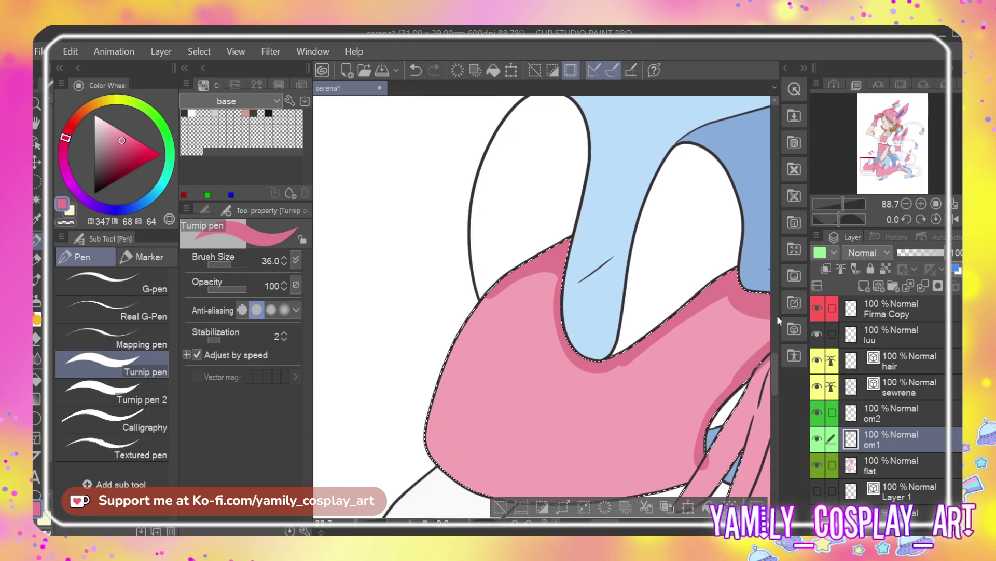
pyautogui.scroll(-3, 775, 366)
pyautogui.moveTo(441, 262)
pyautogui.mouseDown()
pyautogui.moveTo(432, 302)
pyautogui.moveTo(441, 351)
pyautogui.moveTo(485, 379)
pyautogui.moveTo(588, 400)
pyautogui.moveTo(573, 390)
pyautogui.moveTo(685, 361)
pyautogui.mouseUp()
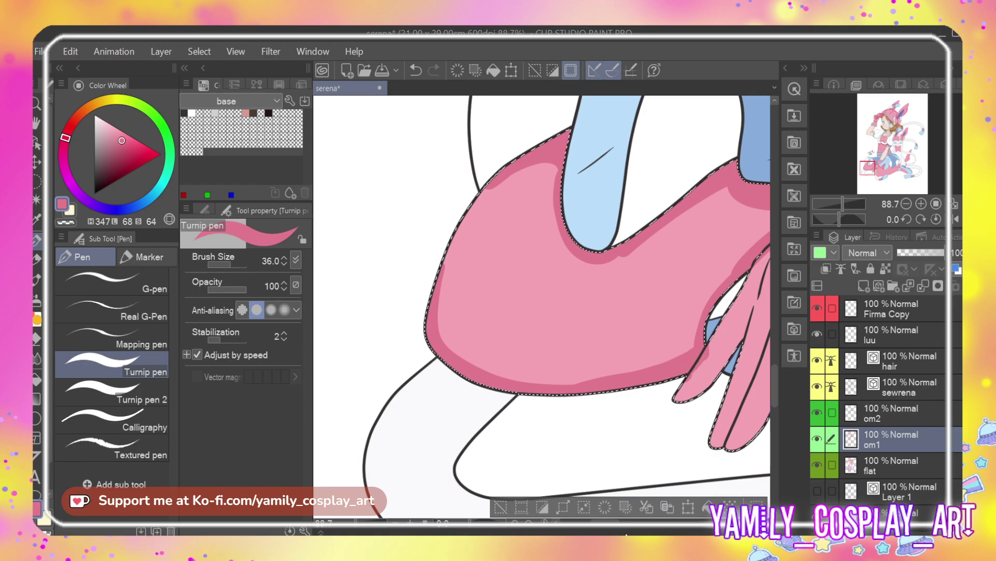
# Shade the lowered glove's fingers and outer edge, along with the pink leg just beside the hand
pyautogui.moveTo(618, 523); pyautogui.dragTo(645, 524)
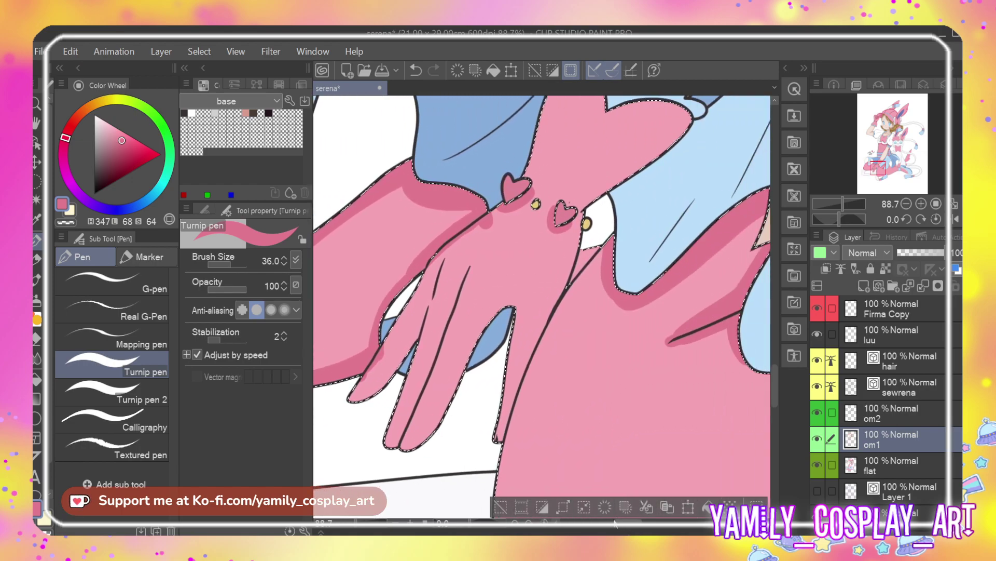
pyautogui.moveTo(438, 273); pyautogui.dragTo(369, 410)
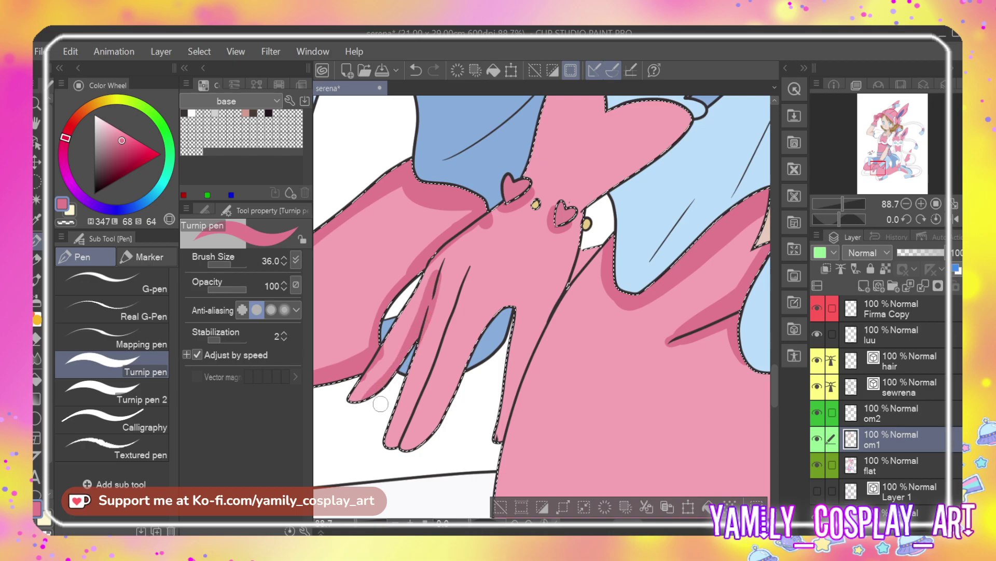
pyautogui.moveTo(513, 306)
pyautogui.mouseDown()
pyautogui.moveTo(466, 351)
pyautogui.moveTo(448, 398)
pyautogui.moveTo(412, 435)
pyautogui.mouseUp()
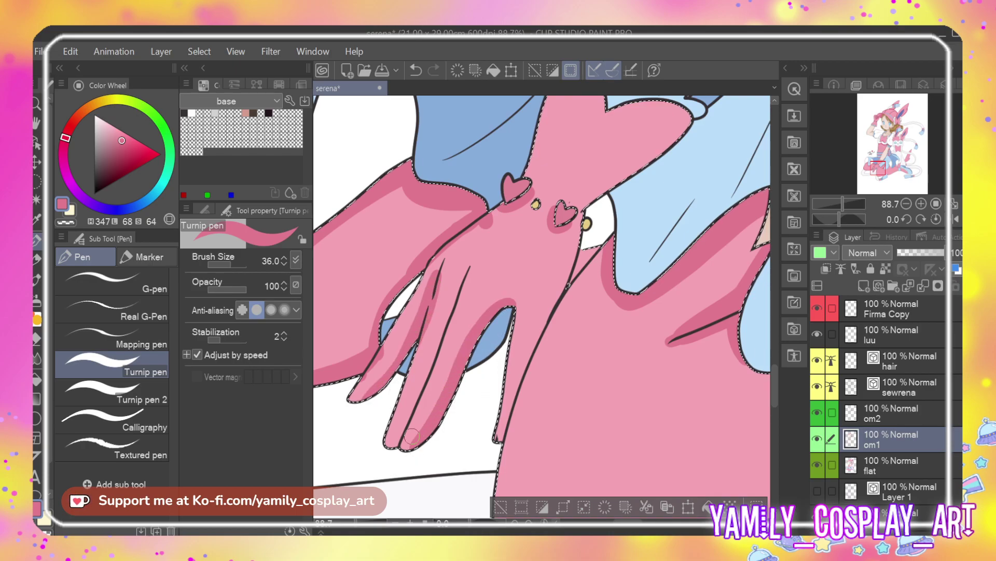
pyautogui.moveTo(579, 240); pyautogui.dragTo(495, 440)
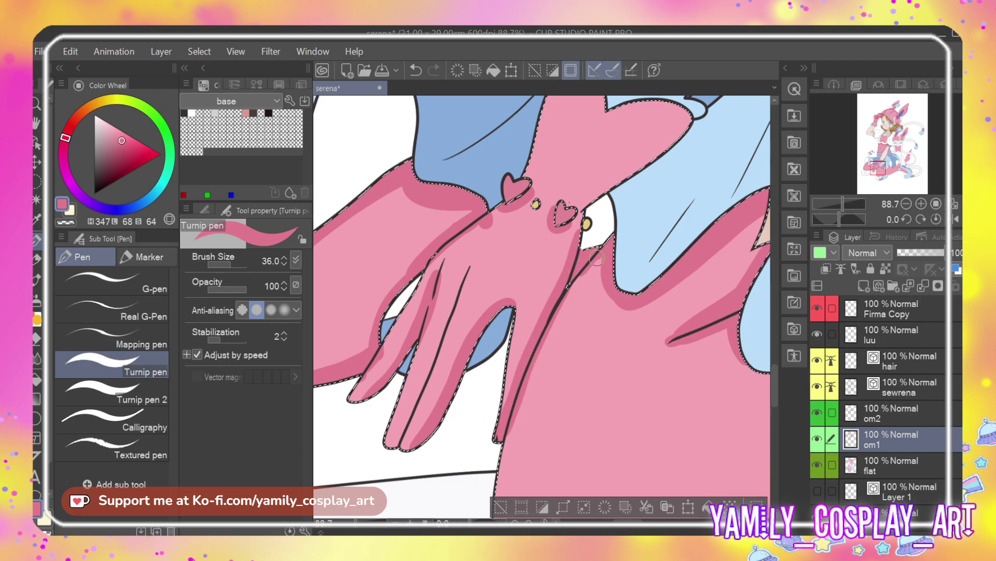
pyautogui.moveTo(597, 257); pyautogui.dragTo(556, 323)
# Erase the leg shadow that spills onto the lowered glove below its heart, using the Hard eraser
pyautogui.press('j')
pyautogui.press('e')
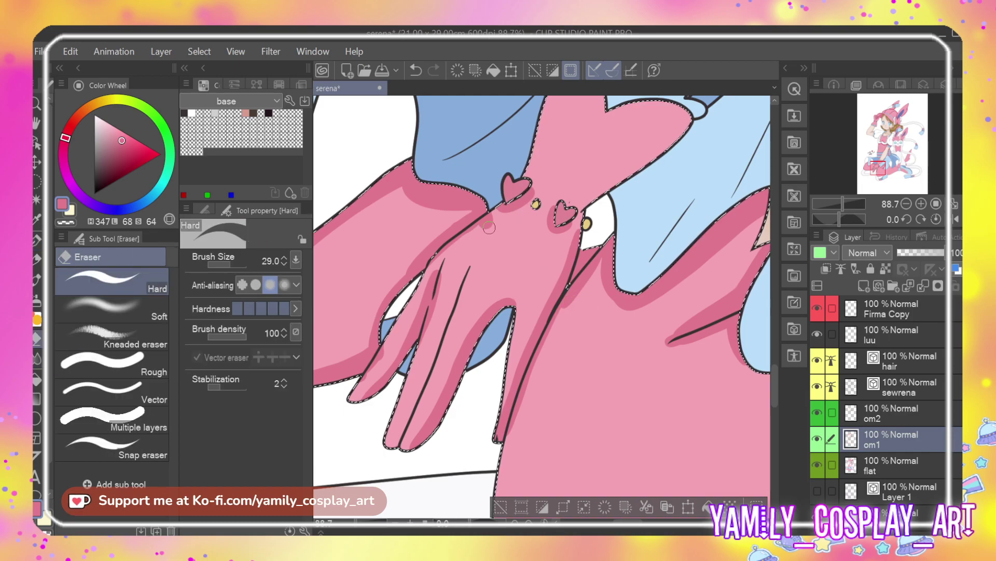
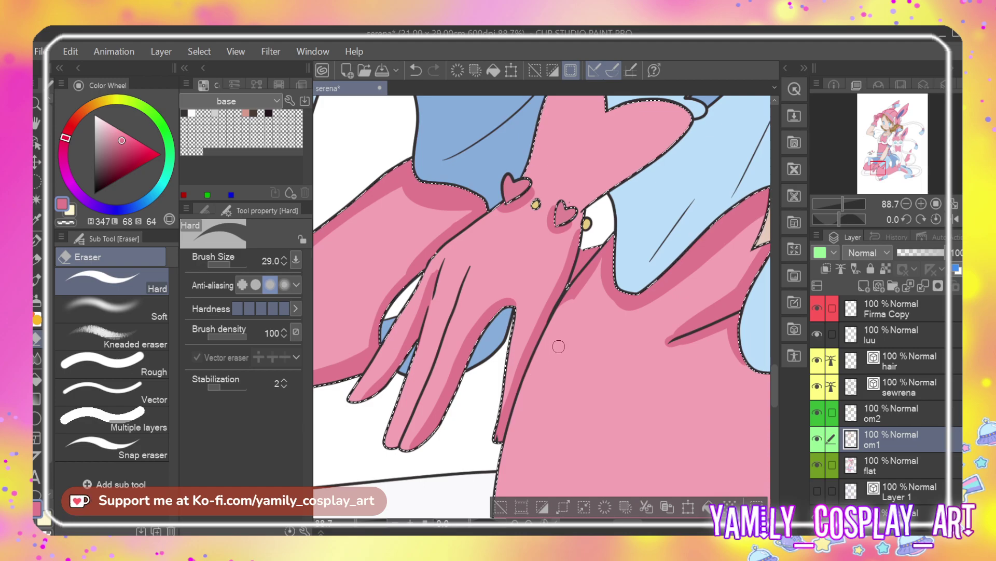
# Shade the pink leg beneath the skirt's remaining hem lobes, along with the small pink section behind it, using the Turnip pen
pyautogui.scroll(-5, 558, 346)
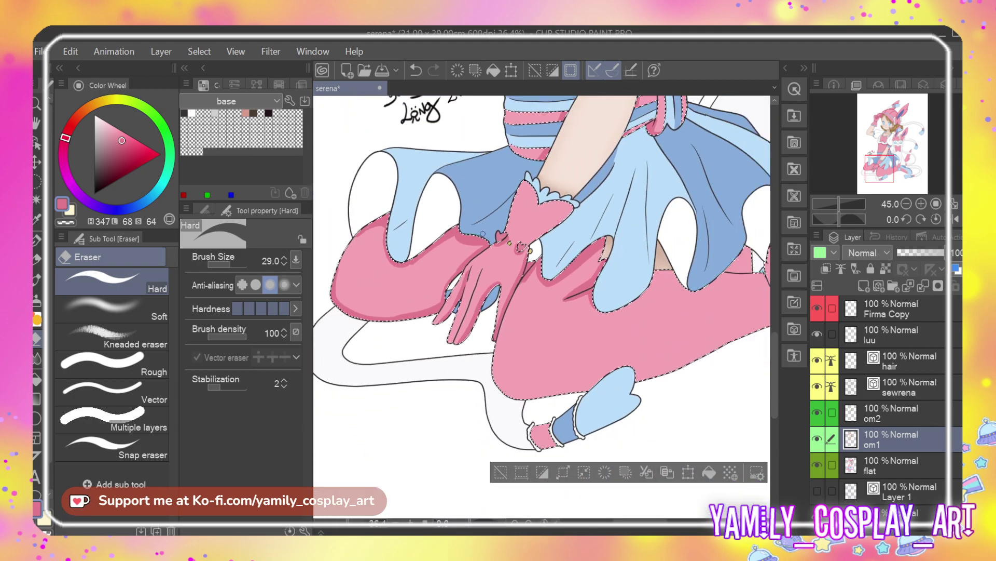
pyautogui.scroll(-4, 482, 234)
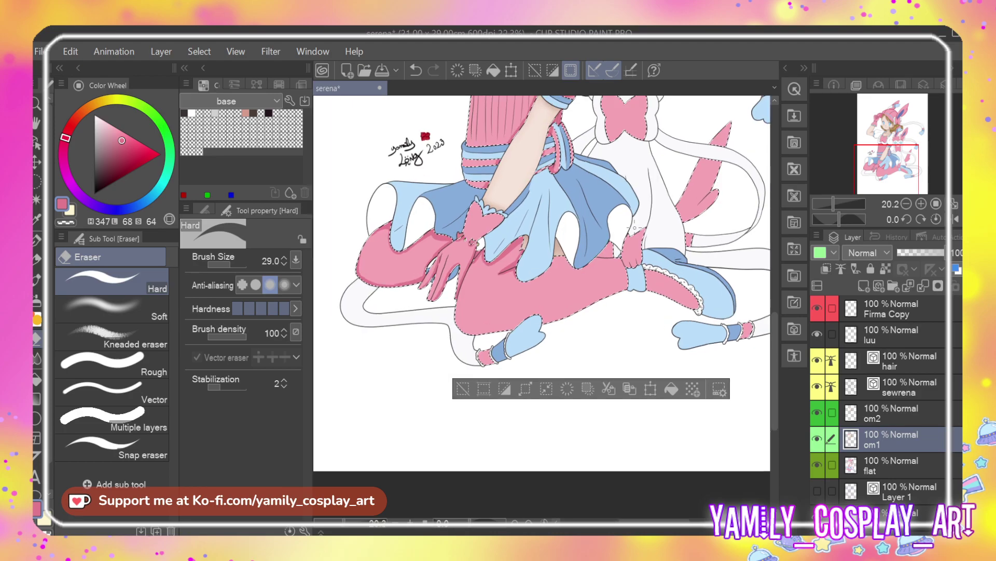
pyautogui.scroll(5, 634, 228)
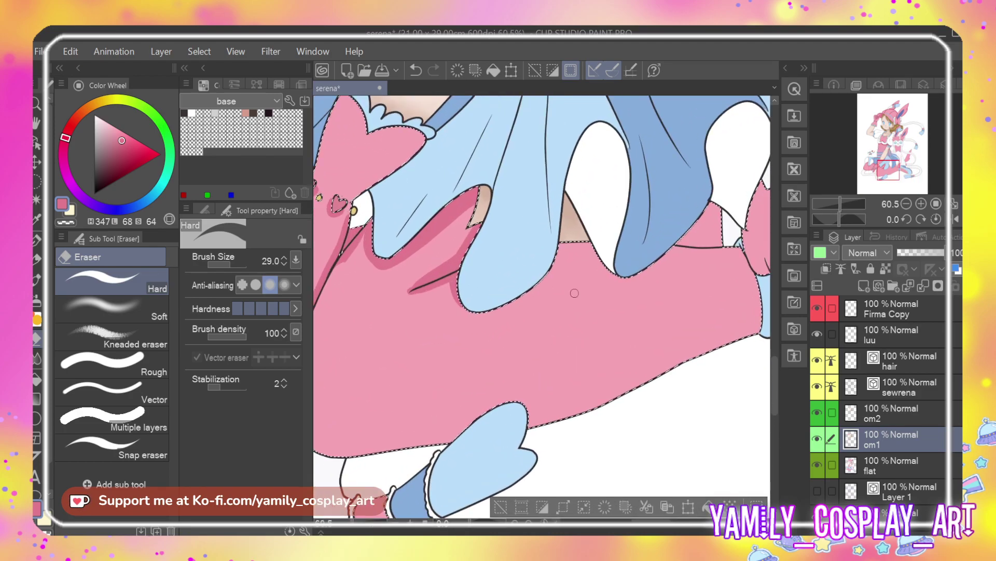
pyautogui.press('p')
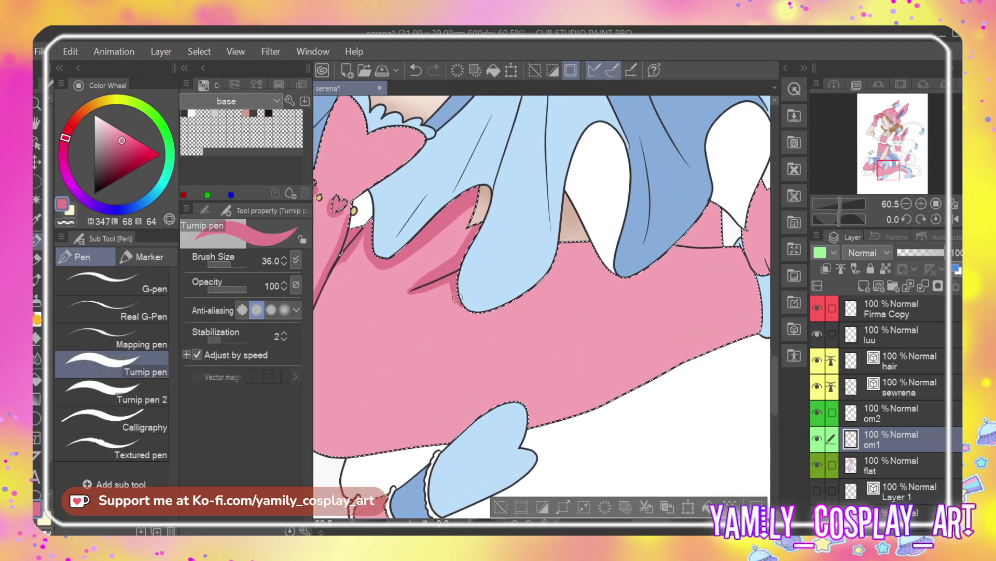
pyautogui.moveTo(511, 306); pyautogui.dragTo(555, 266)
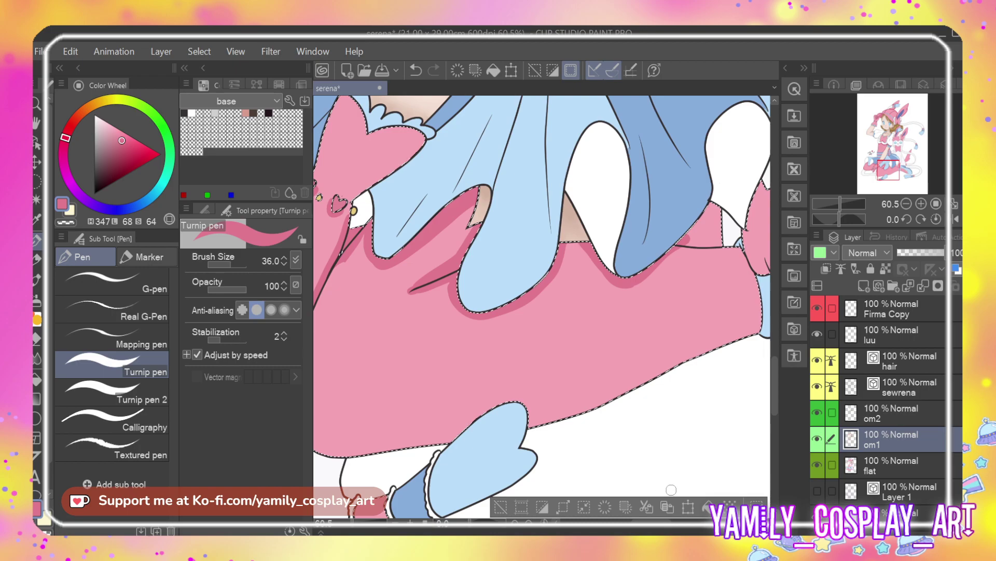
pyautogui.moveTo(651, 521); pyautogui.dragTo(666, 520)
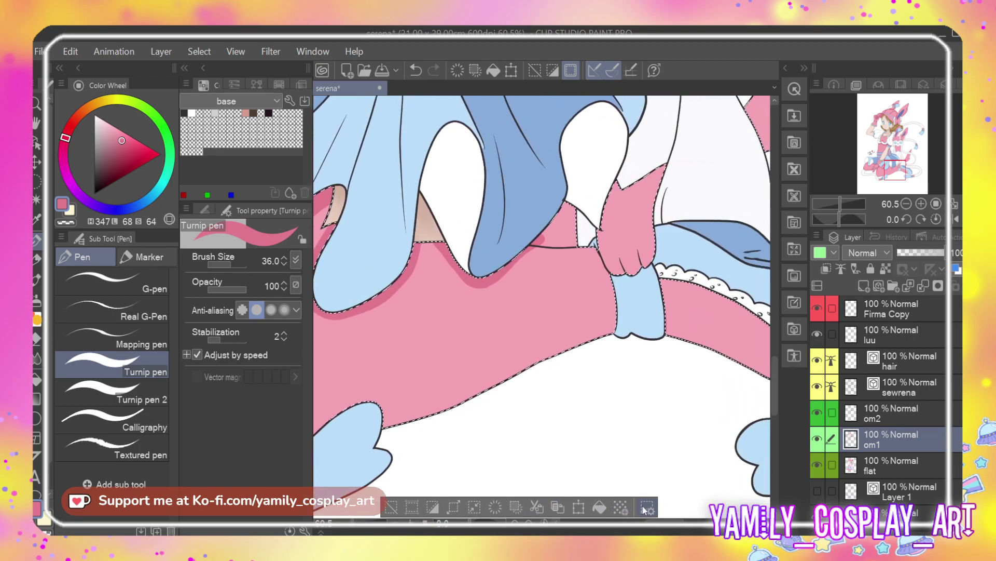
pyautogui.moveTo(538, 242); pyautogui.dragTo(559, 214)
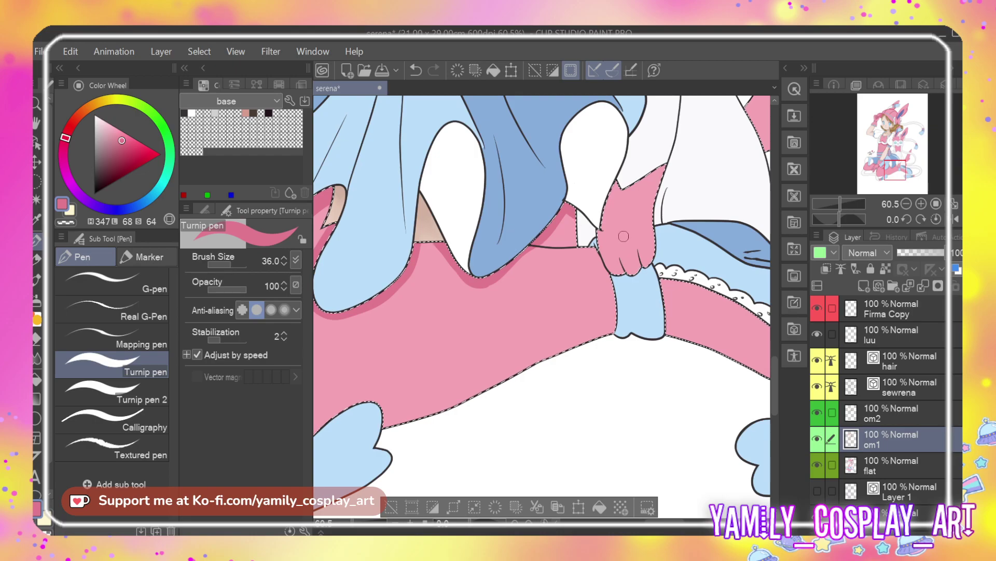
# Shade the inner edge of the companion's paw, the leg beside it and the strip beneath the leg's upper outline
pyautogui.moveTo(606, 203)
pyautogui.mouseDown()
pyautogui.moveTo(594, 221)
pyautogui.moveTo(599, 232)
pyautogui.moveTo(617, 200)
pyautogui.mouseUp()
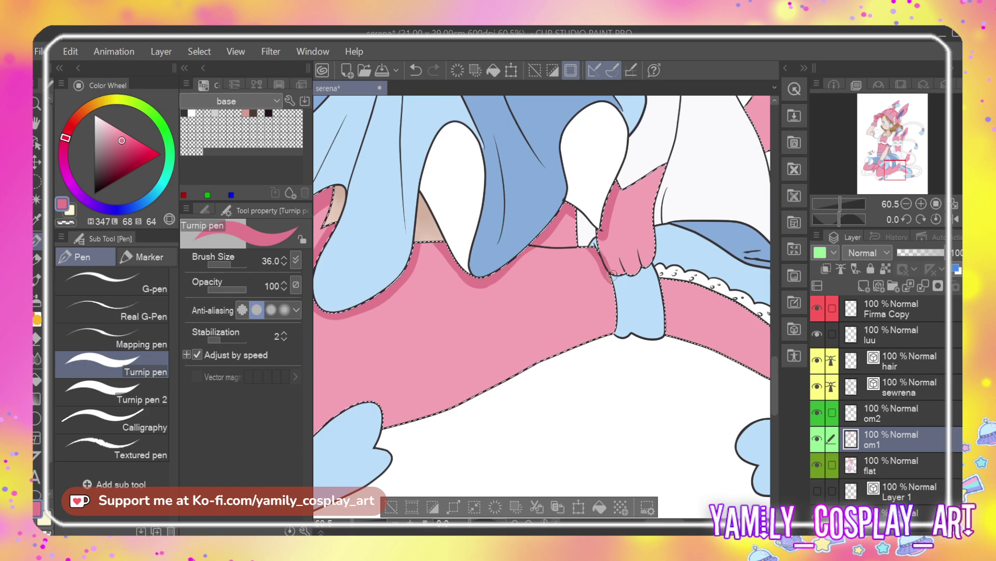
pyautogui.moveTo(555, 251); pyautogui.dragTo(548, 256)
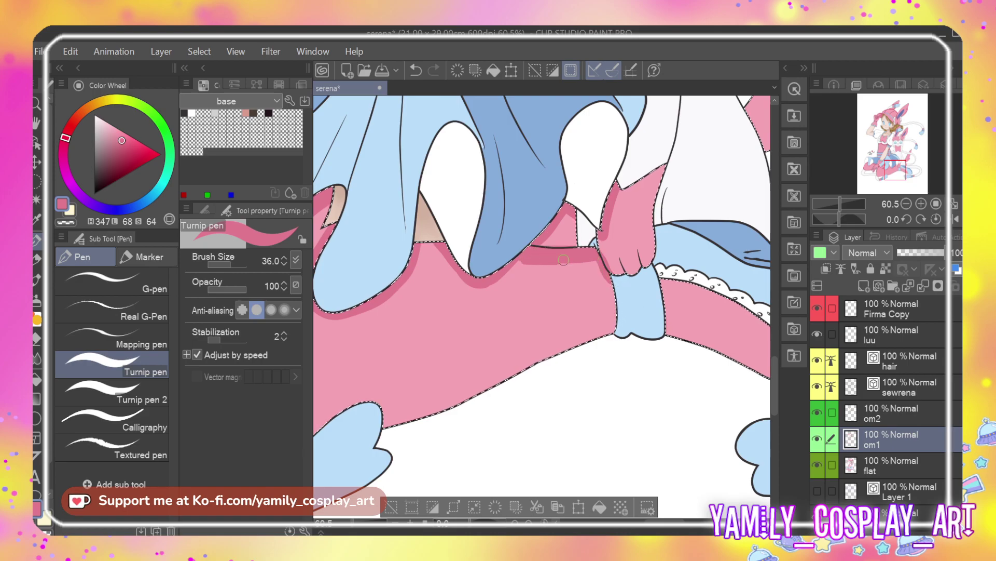
pyautogui.scroll(2, 619, 216)
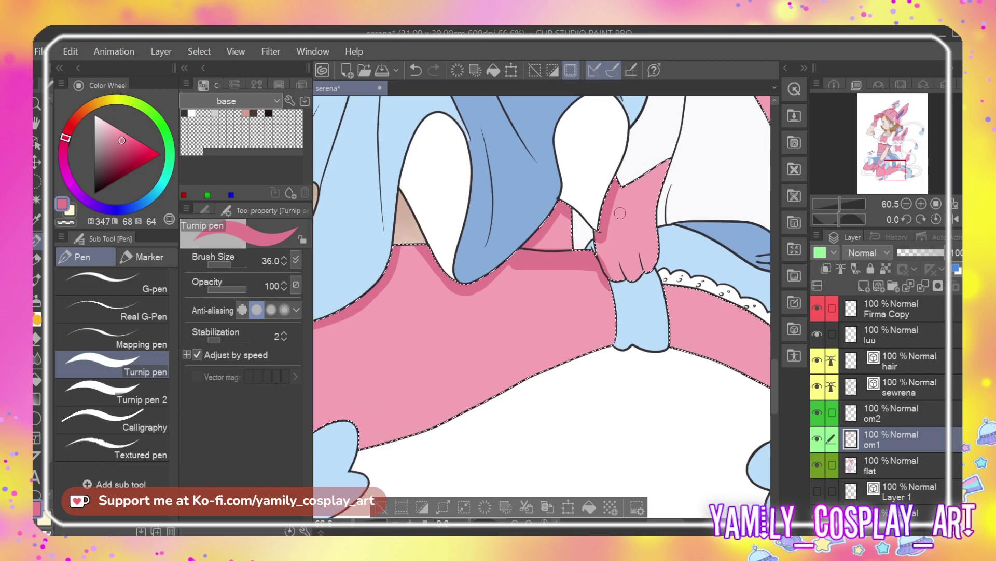
pyautogui.scroll(1, 620, 213)
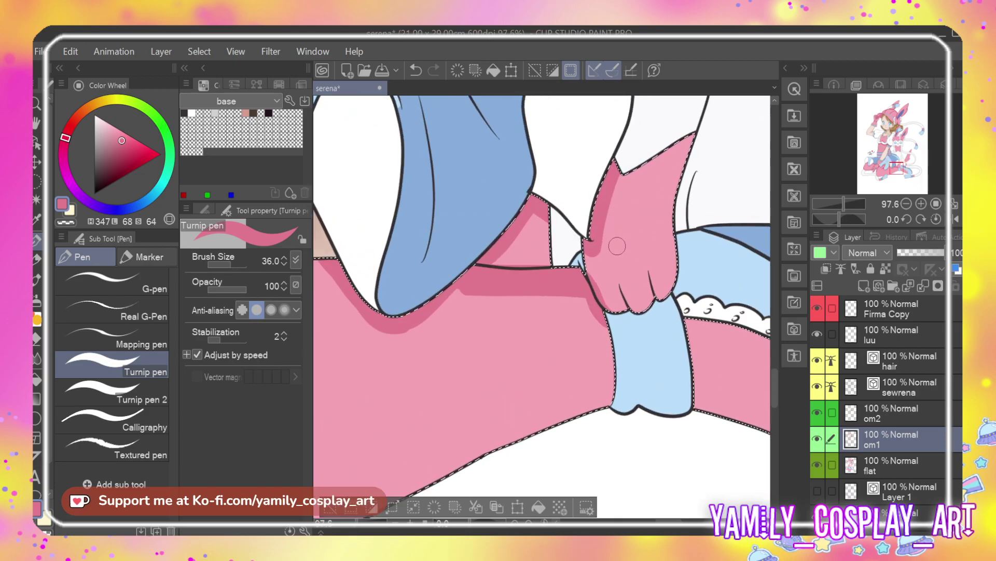
pyautogui.scroll(1, 617, 278)
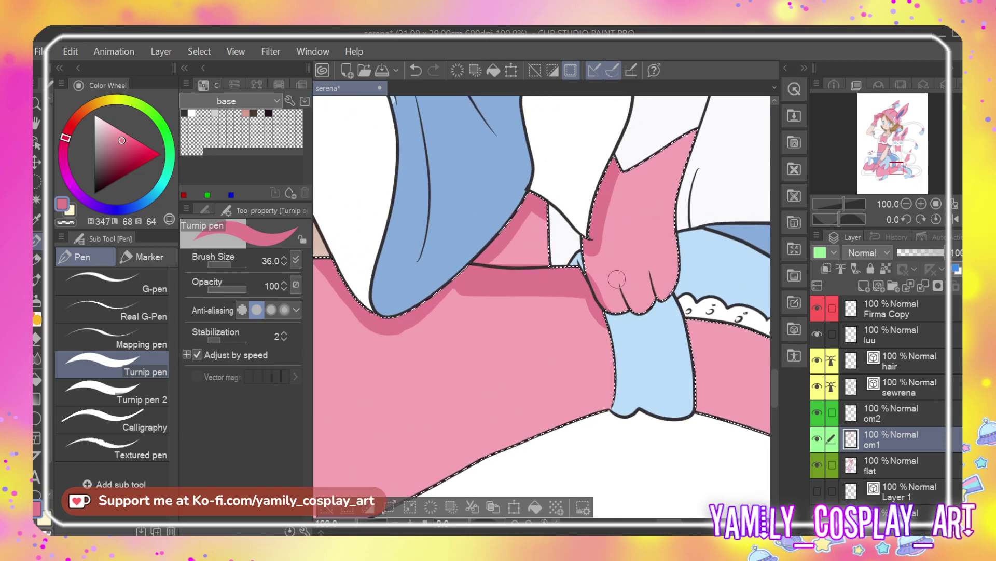
pyautogui.press('e')
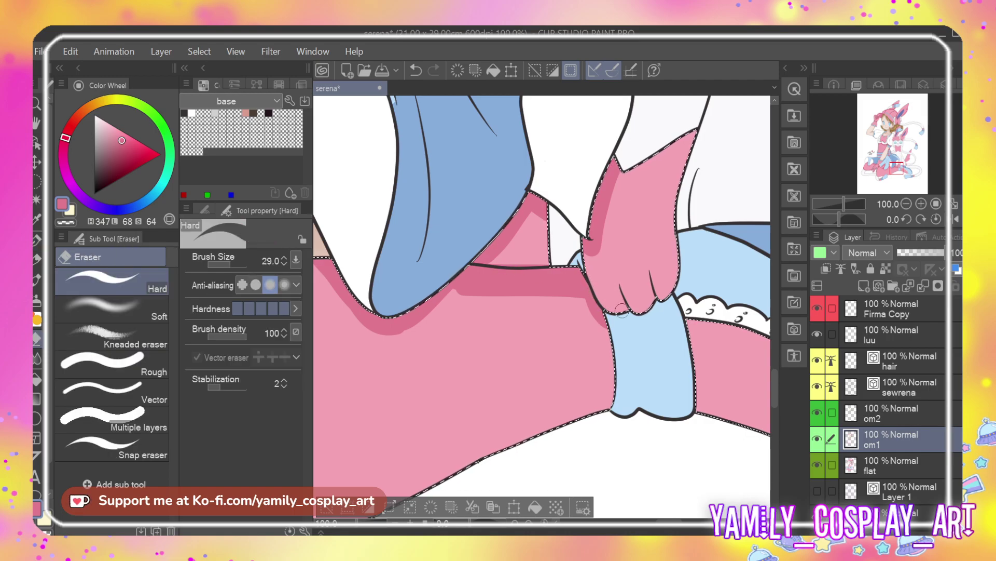
pyautogui.scroll(-4, 621, 310)
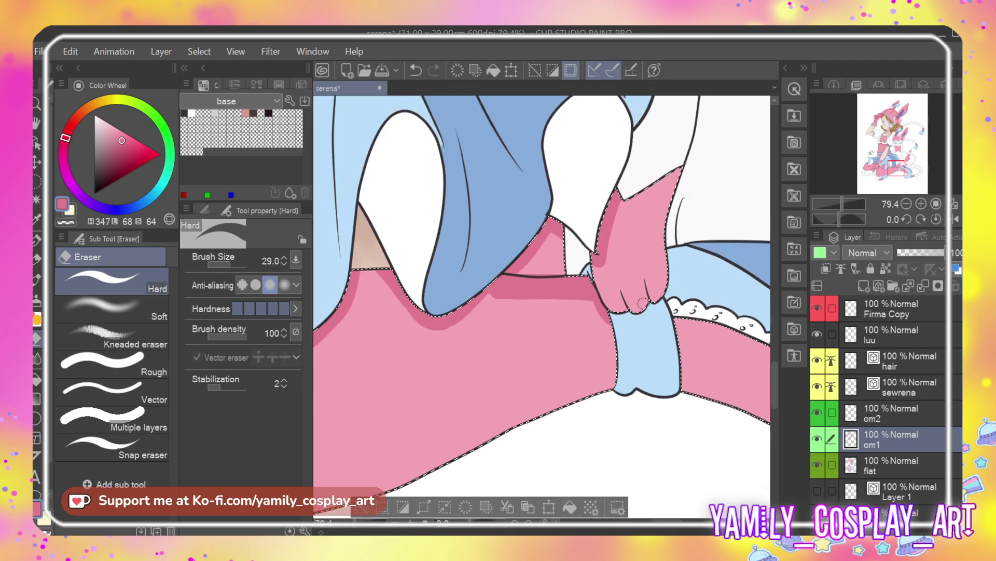
# Shade the knee's outer and lower edges, around the blue ribbon tip, and the pink band on that ribbon with the Turnip pen
pyautogui.scroll(-3, 650, 301)
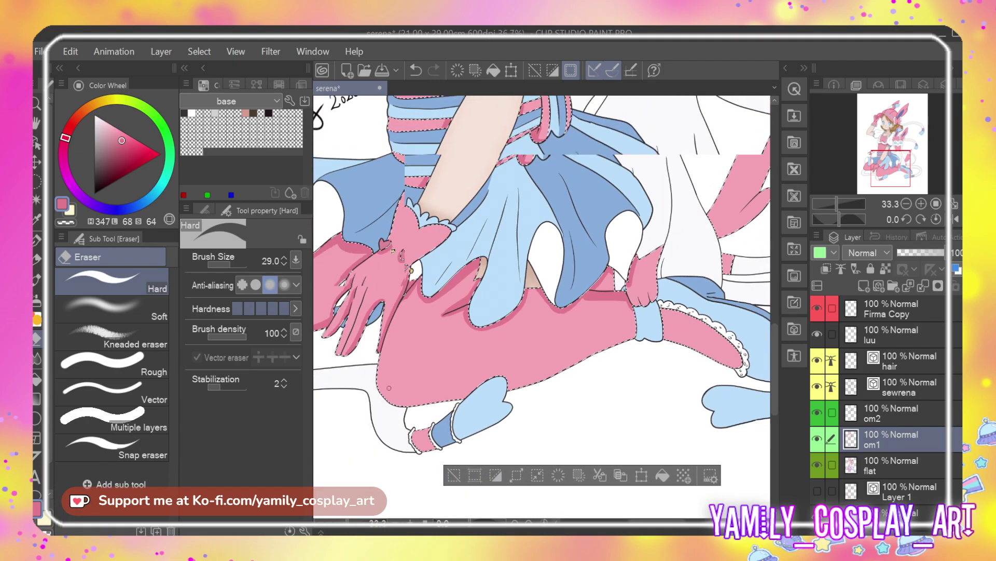
pyautogui.scroll(3, 388, 387)
pyautogui.press('p')
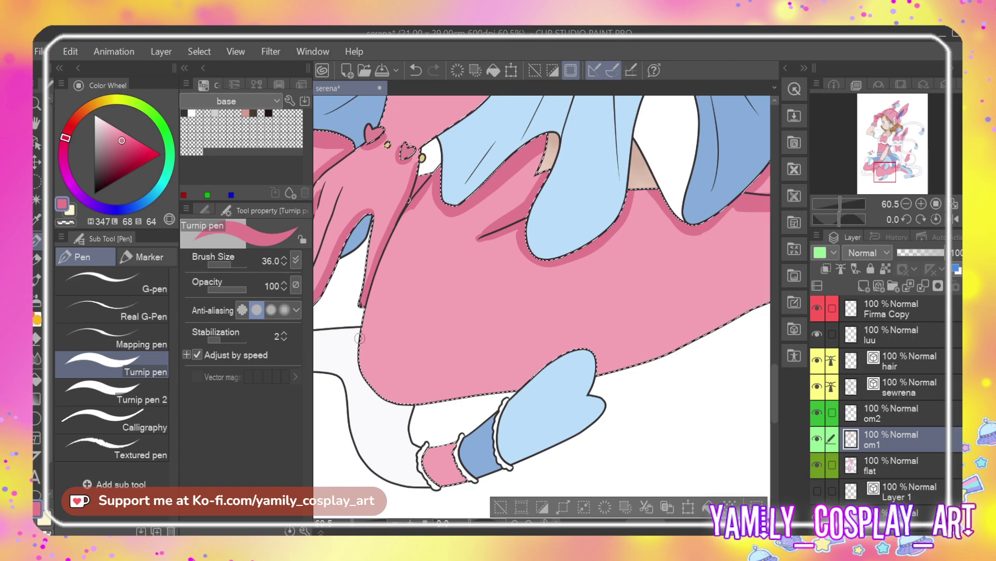
pyautogui.moveTo(364, 367)
pyautogui.mouseDown()
pyautogui.moveTo(408, 406)
pyautogui.moveTo(526, 381)
pyautogui.mouseUp()
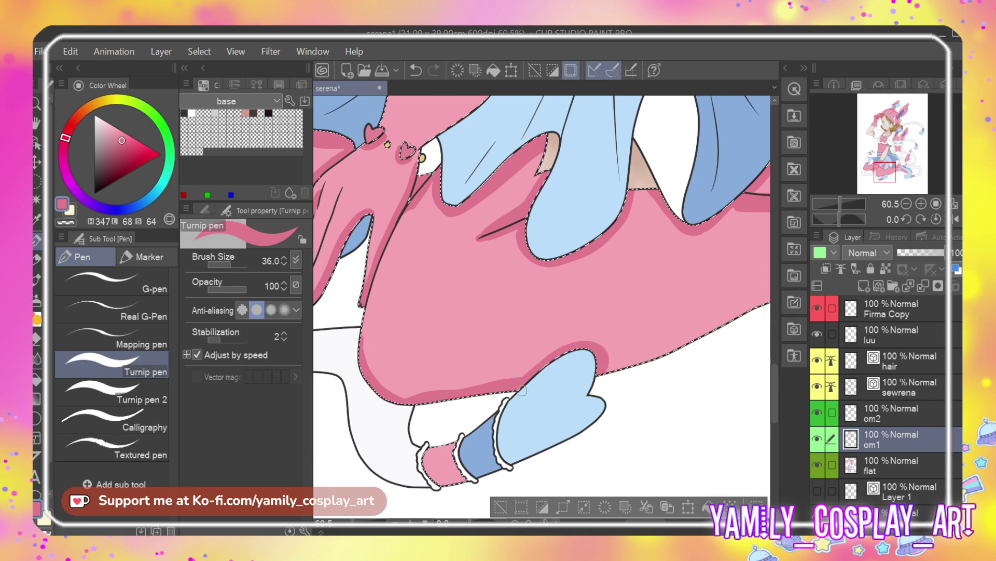
pyautogui.moveTo(435, 480); pyautogui.dragTo(455, 482)
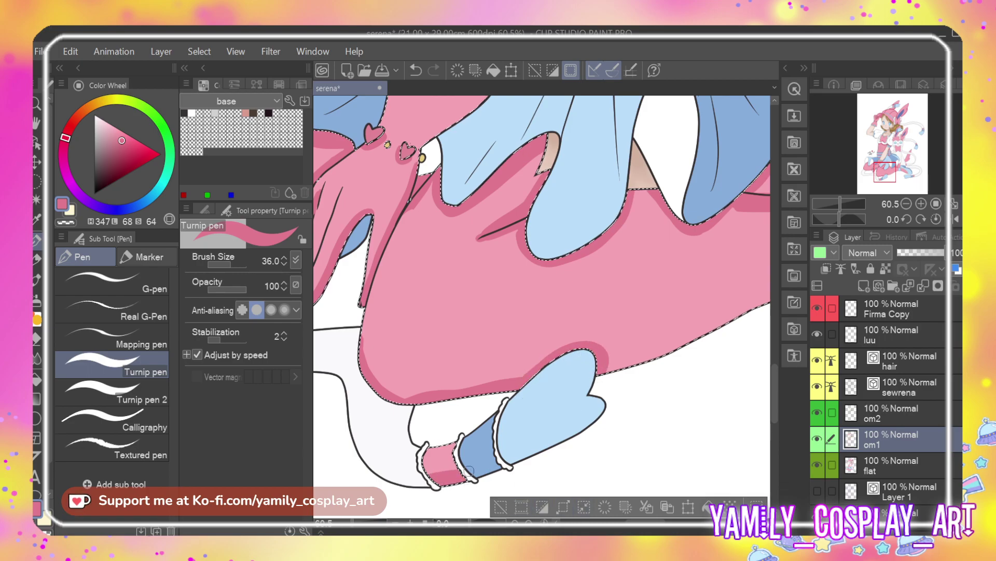
# Shade the lower leg beneath the lace trim, the pink band on the nearby ribbon and the small pink patch beside the companion's body
pyautogui.moveTo(639, 522); pyautogui.dragTo(684, 524)
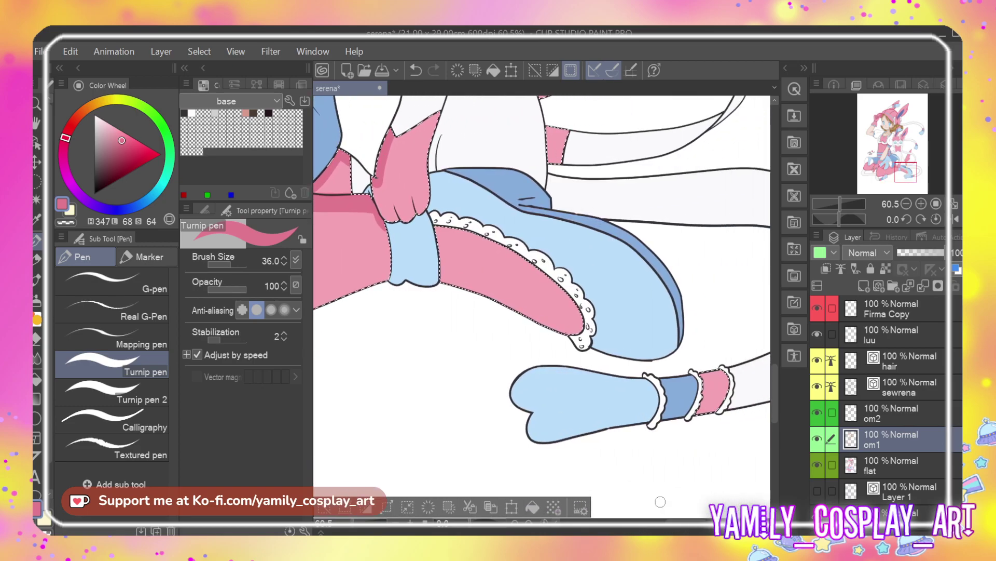
pyautogui.moveTo(433, 231); pyautogui.dragTo(503, 247)
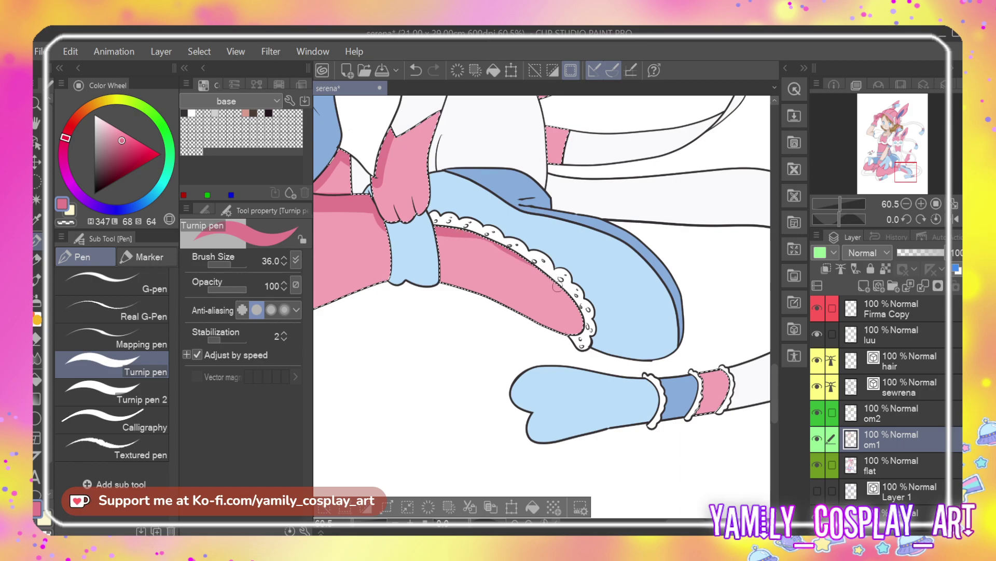
pyautogui.moveTo(696, 409); pyautogui.dragTo(729, 401)
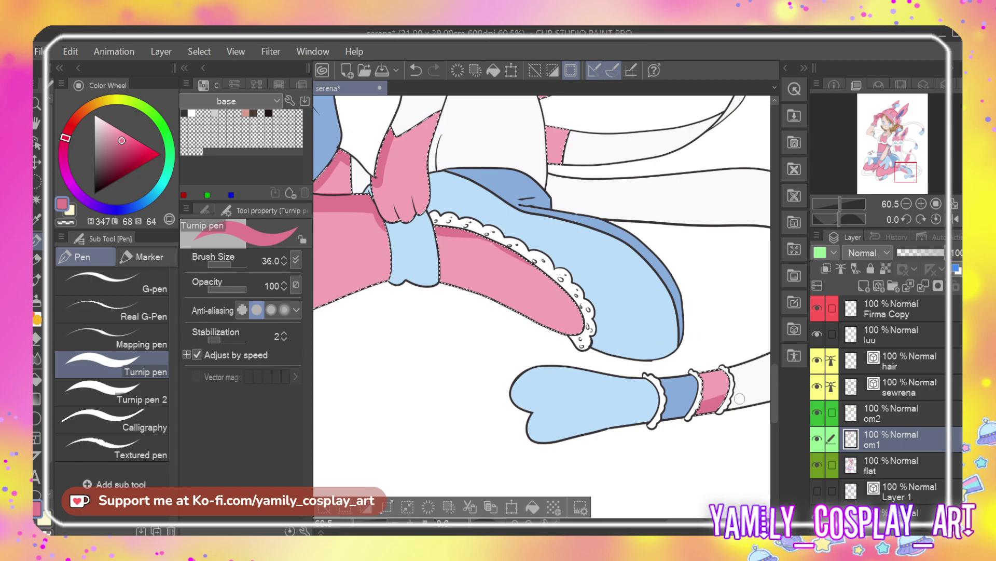
pyautogui.scroll(5, 776, 353)
pyautogui.moveTo(774, 345); pyautogui.dragTo(774, 347)
pyautogui.moveTo(551, 390); pyautogui.dragTo(547, 419)
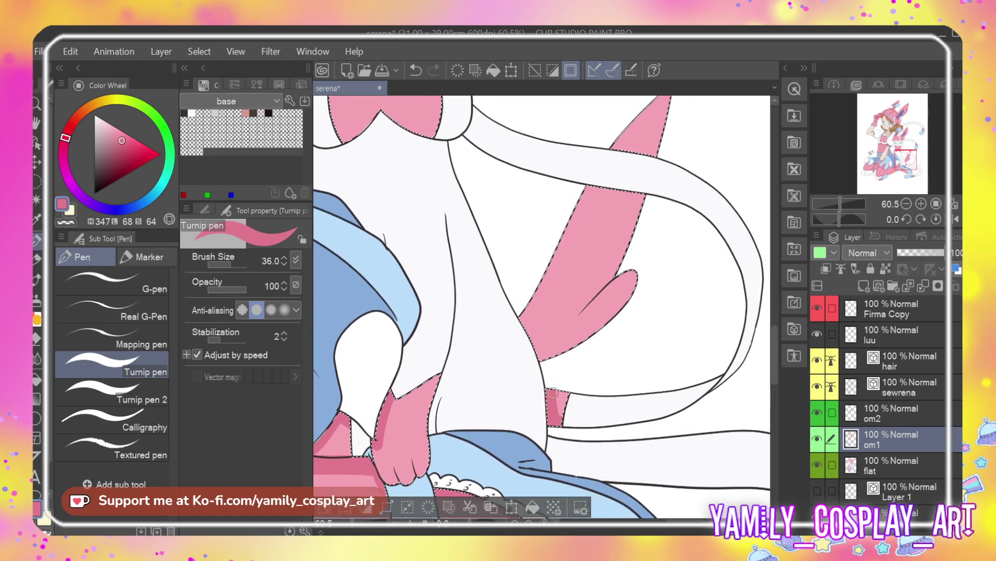
# Shade the companion's pink tail where it meets the body and along its edges and lower lobe
pyautogui.scroll(5, 773, 330)
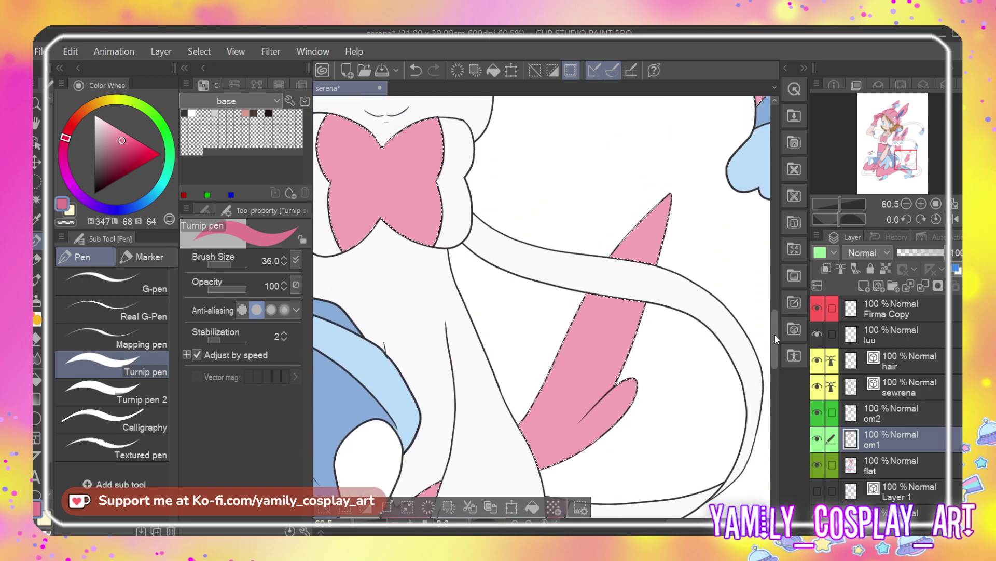
pyautogui.scroll(-2, 774, 330)
pyautogui.moveTo(540, 448); pyautogui.dragTo(523, 405)
pyautogui.moveTo(545, 437); pyautogui.dragTo(603, 419)
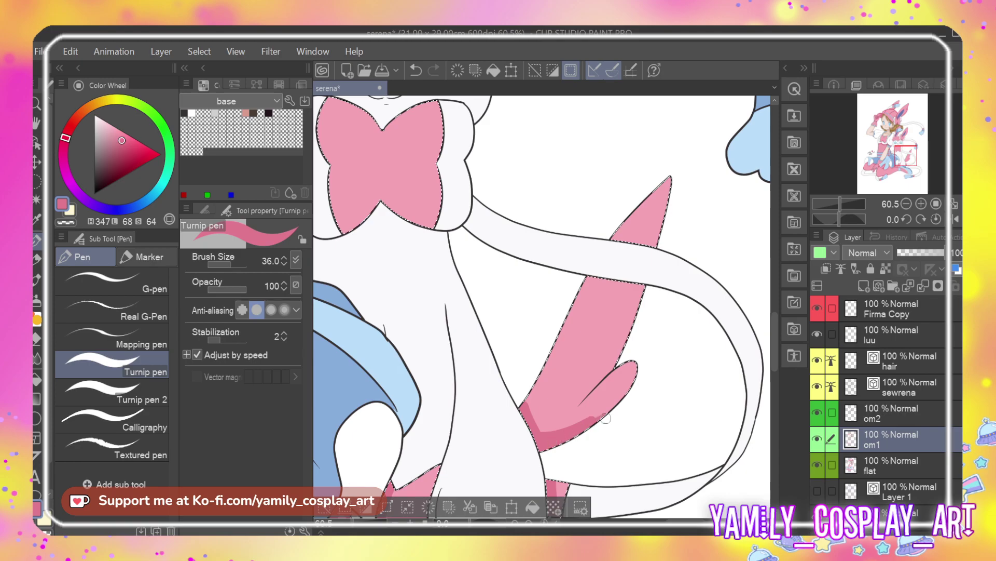
pyautogui.moveTo(552, 357); pyautogui.dragTo(529, 397)
pyautogui.moveTo(540, 437); pyautogui.dragTo(556, 338)
# Shade the lower centre of the pink bow on the companion's chest
pyautogui.moveTo(682, 522); pyautogui.dragTo(674, 524)
pyautogui.hscroll(-3, 675, 527)
pyautogui.moveTo(776, 357); pyautogui.dragTo(776, 321)
pyautogui.moveTo(518, 378); pyautogui.dragTo(483, 421)
pyautogui.moveTo(483, 420)
pyautogui.mouseDown()
pyautogui.moveTo(518, 380)
pyautogui.moveTo(561, 416)
pyautogui.mouseUp()
# Shade the companion's ribbon-wrapped ear below the blue ribbon end, down its outer edge, and above the ribbon
pyautogui.moveTo(775, 310); pyautogui.dragTo(773, 262)
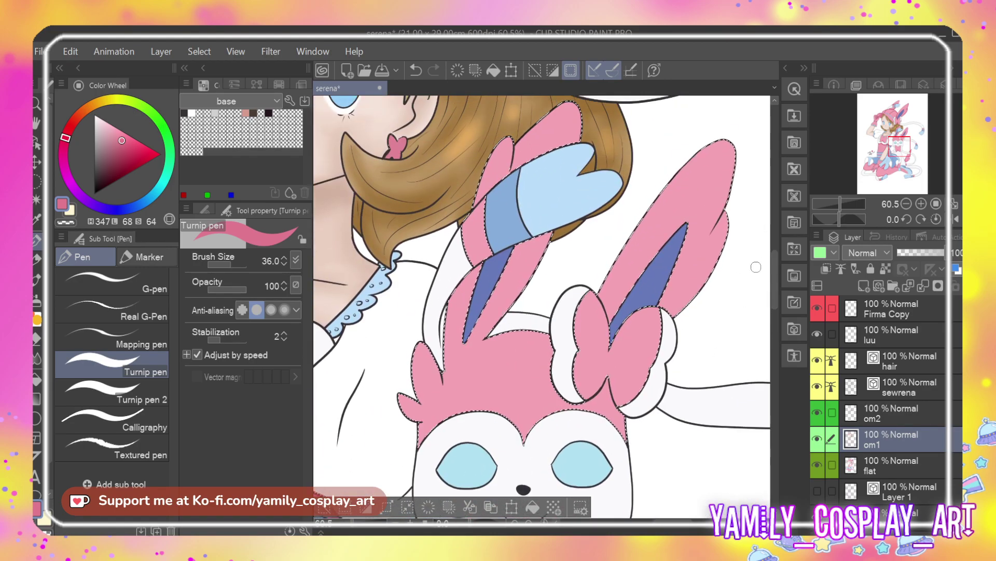
pyautogui.moveTo(516, 251); pyautogui.dragTo(551, 236)
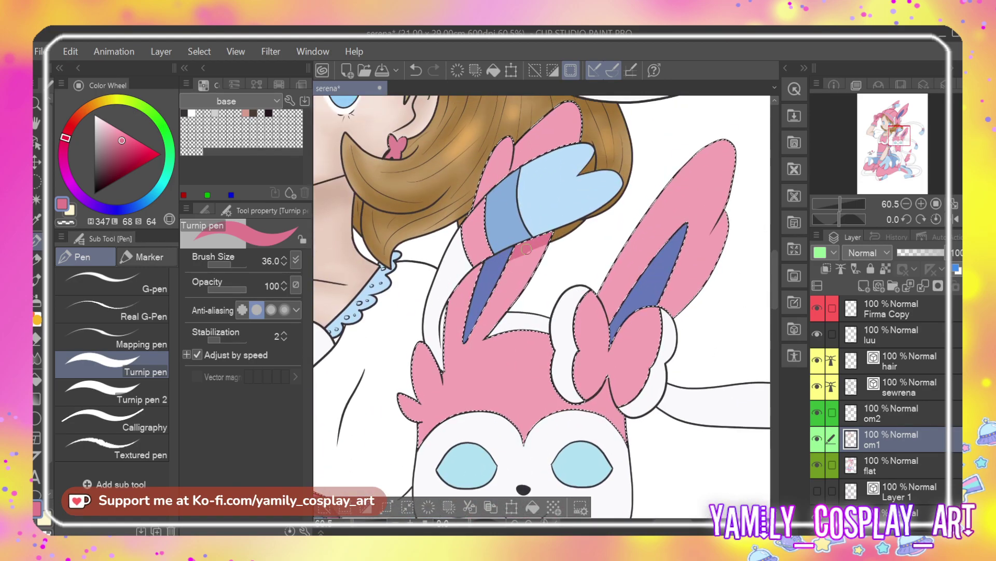
pyautogui.moveTo(478, 269)
pyautogui.mouseDown()
pyautogui.moveTo(444, 327)
pyautogui.moveTo(447, 311)
pyautogui.moveTo(440, 357)
pyautogui.mouseUp()
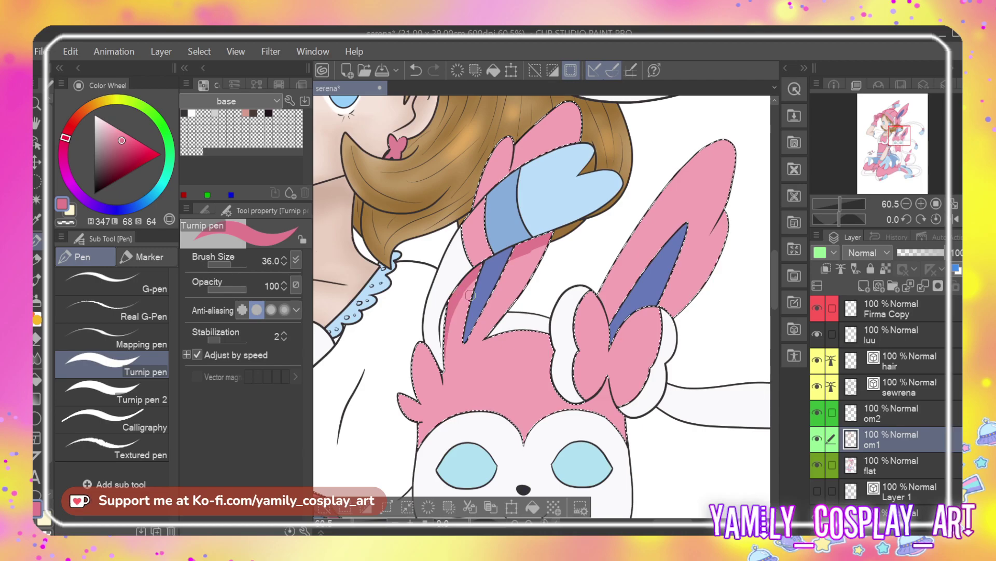
pyautogui.moveTo(478, 200)
pyautogui.mouseDown()
pyautogui.moveTo(538, 158)
pyautogui.moveTo(526, 163)
pyautogui.moveTo(582, 139)
pyautogui.mouseUp()
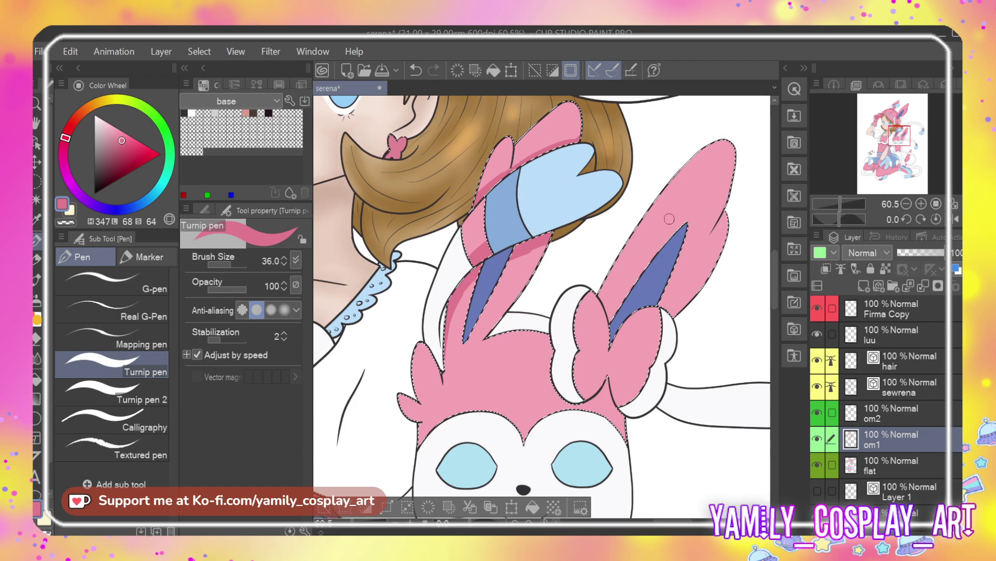
# Shade the base of the companion's other ear behind the bow, and the lower centre of that bow
pyautogui.moveTo(601, 286); pyautogui.dragTo(610, 309)
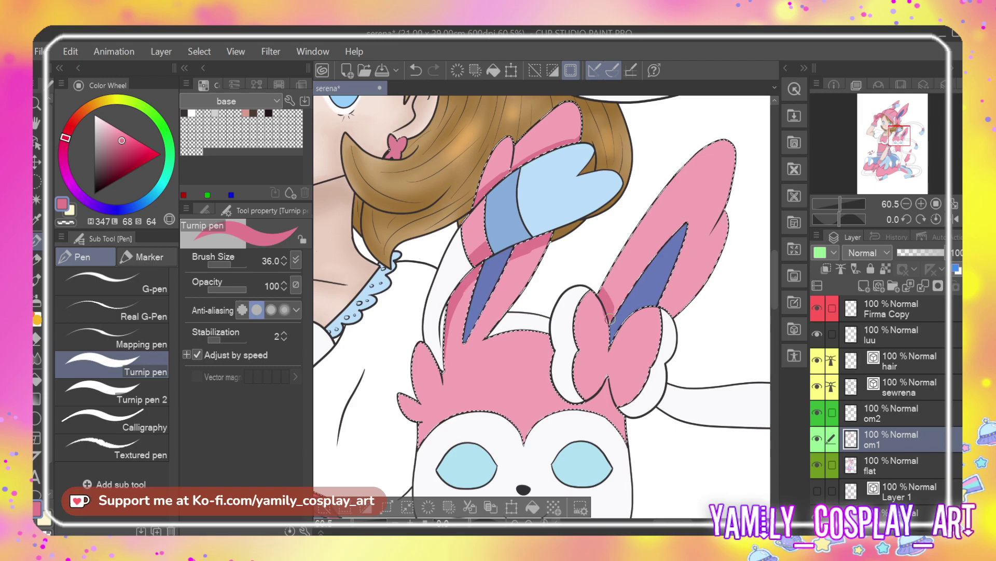
pyautogui.moveTo(683, 315); pyautogui.dragTo(658, 302)
pyautogui.moveTo(611, 365); pyautogui.dragTo(601, 390)
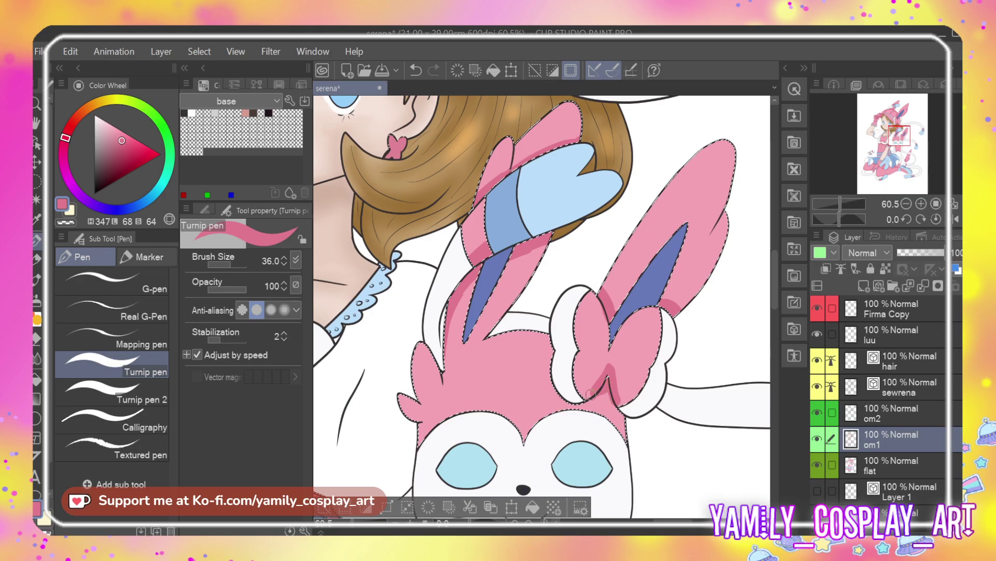
# Shade one side of the pink bands on the two ribbon ends floating beside the companion
pyautogui.moveTo(673, 521); pyautogui.dragTo(699, 521)
pyautogui.moveTo(711, 165); pyautogui.dragTo(707, 188)
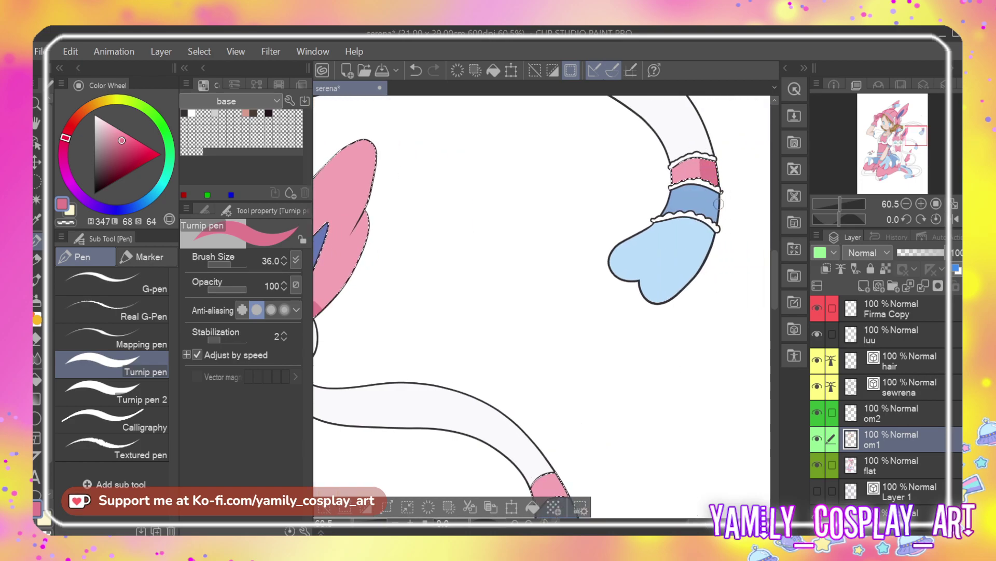
pyautogui.moveTo(771, 304); pyautogui.dragTo(771, 335)
pyautogui.moveTo(562, 262); pyautogui.dragTo(556, 279)
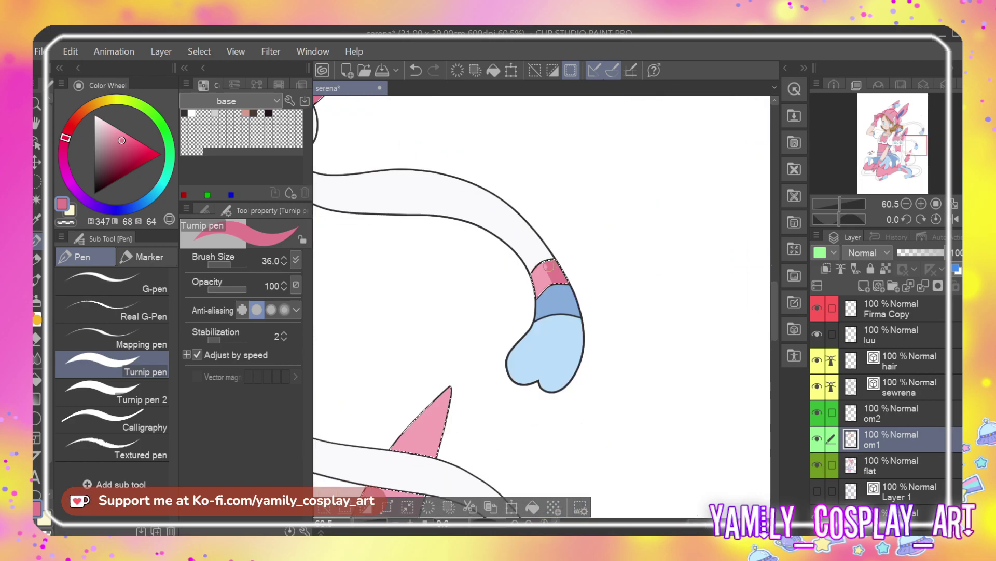
pyautogui.scroll(-3, 565, 303)
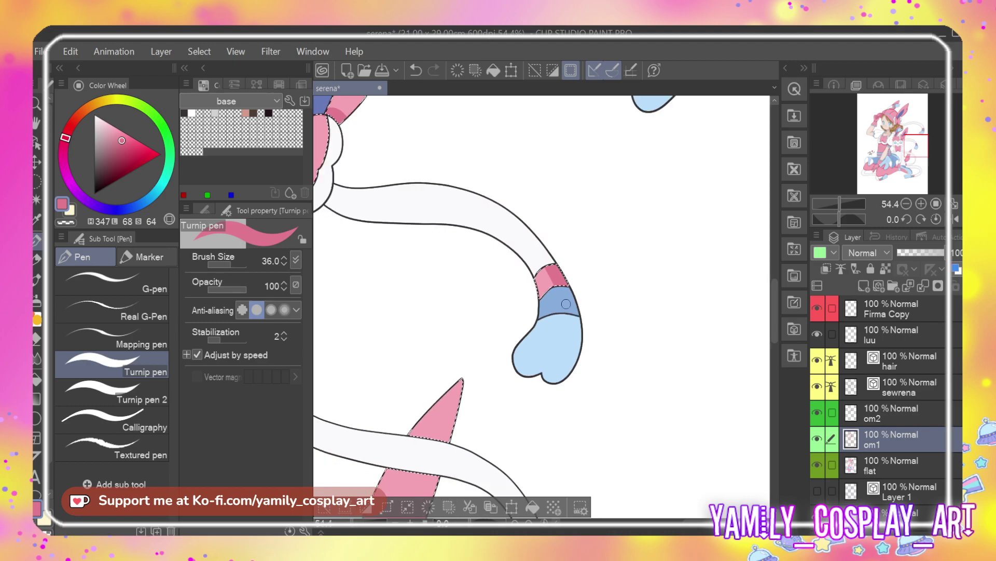
pyautogui.scroll(-2, 668, 318)
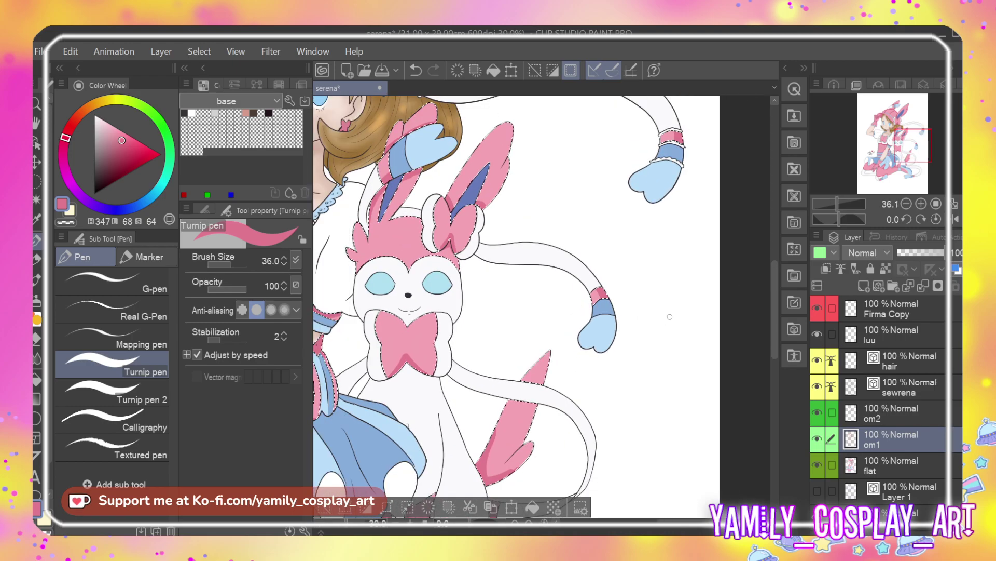
pyautogui.scroll(-3, 696, 338)
pyautogui.scroll(-2, 696, 338)
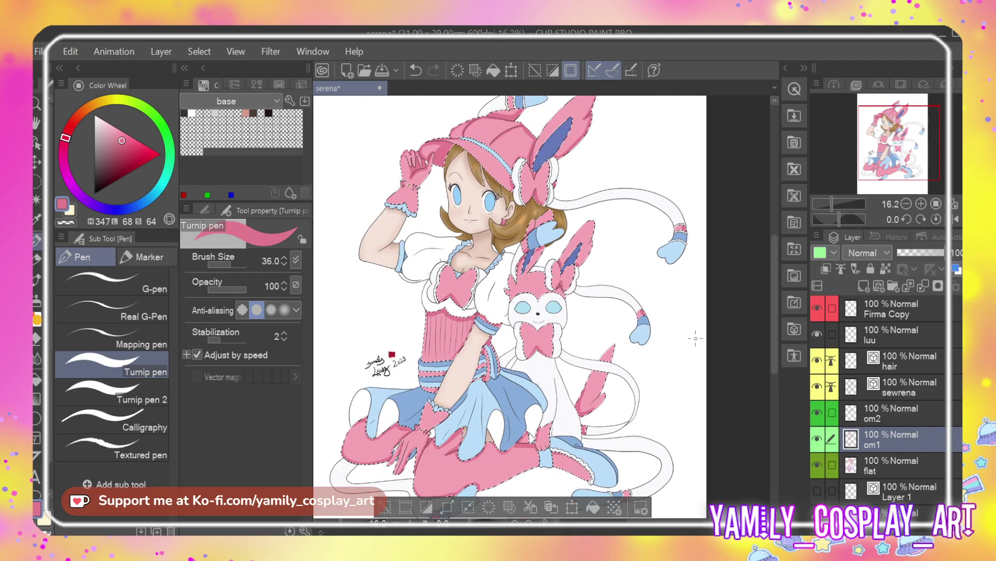
# Soften the om1 shadow edges on the girl's raised glove with the Blend tool, across fingers, palm, thumb and wrist
pyautogui.scroll(-1, 696, 338)
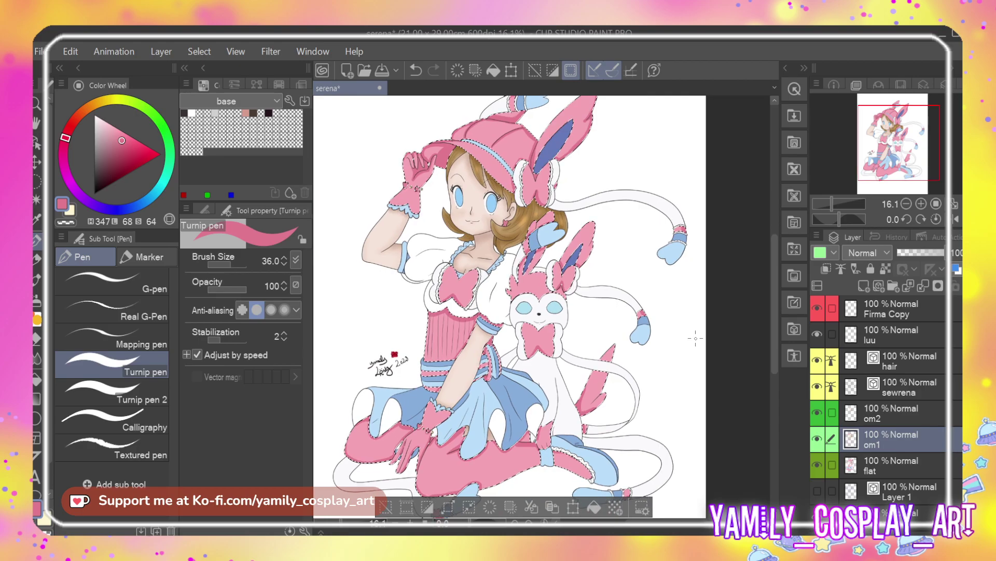
pyautogui.scroll(-1, 696, 337)
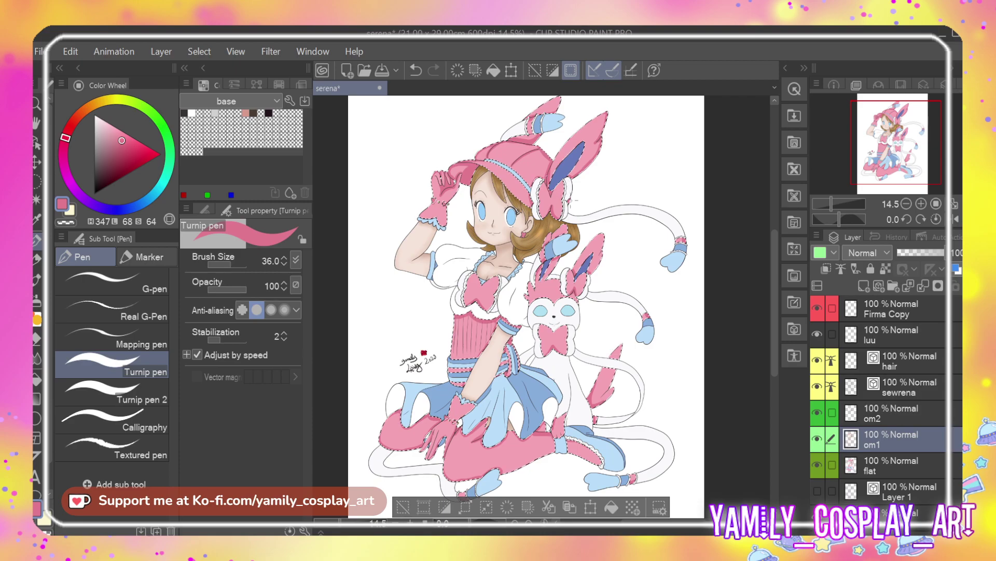
pyautogui.scroll(4, 476, 122)
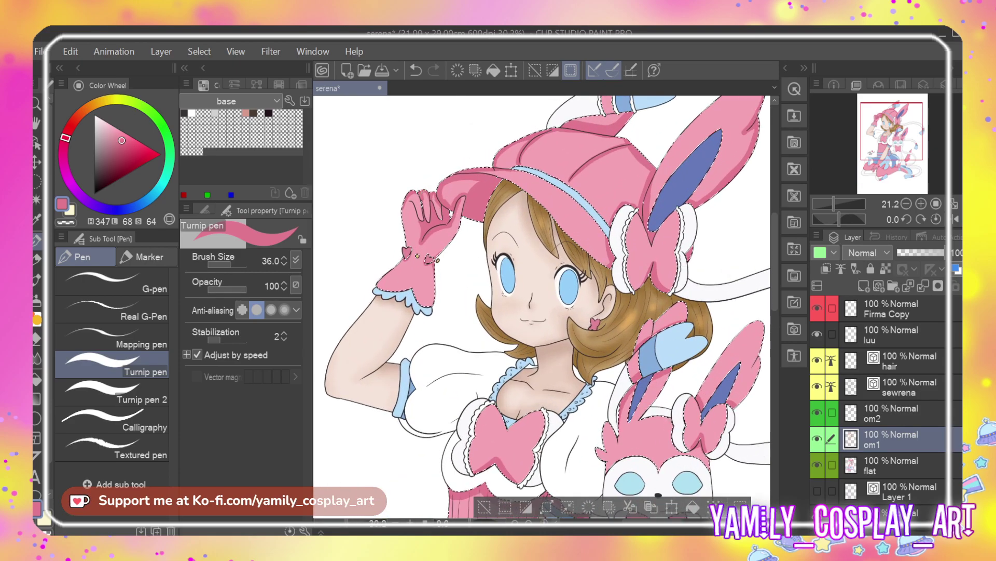
pyautogui.scroll(5, 414, 196)
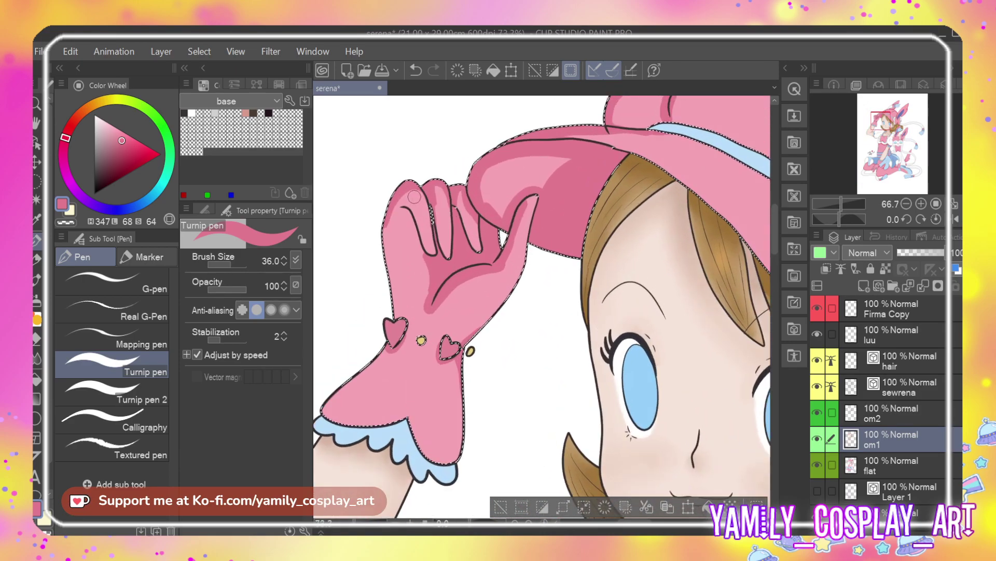
pyautogui.scroll(1, 414, 196)
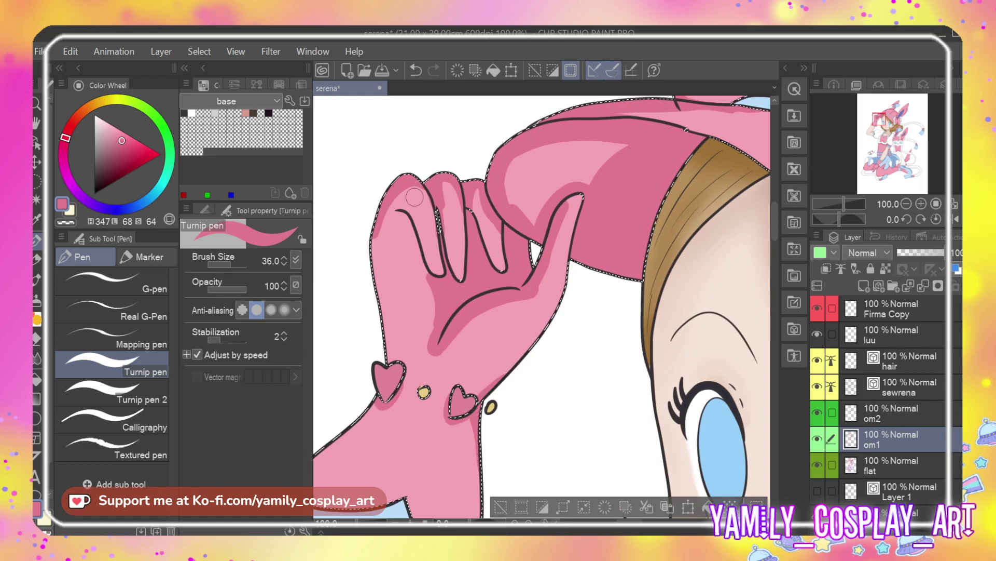
pyautogui.press('j')
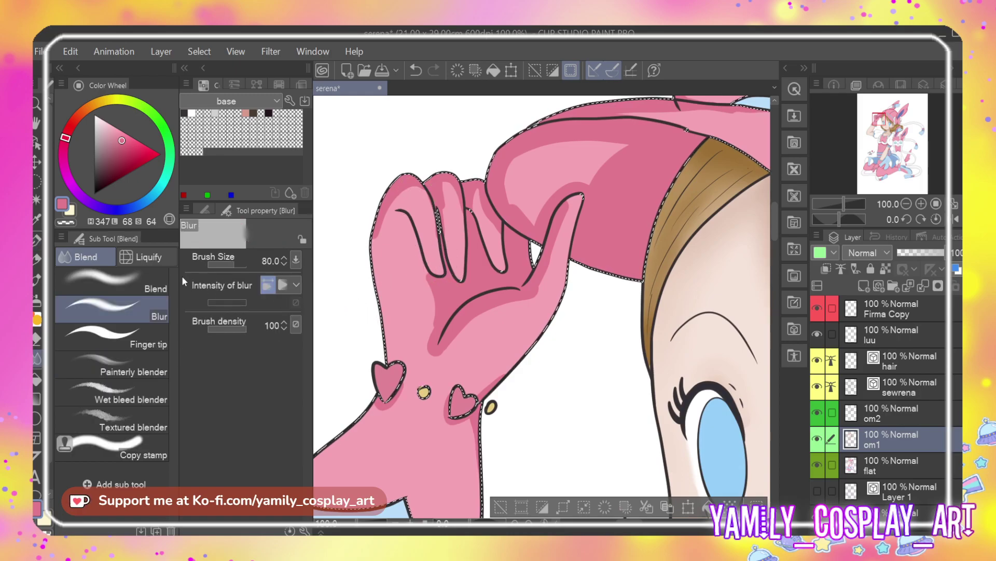
pyautogui.click(161, 281)
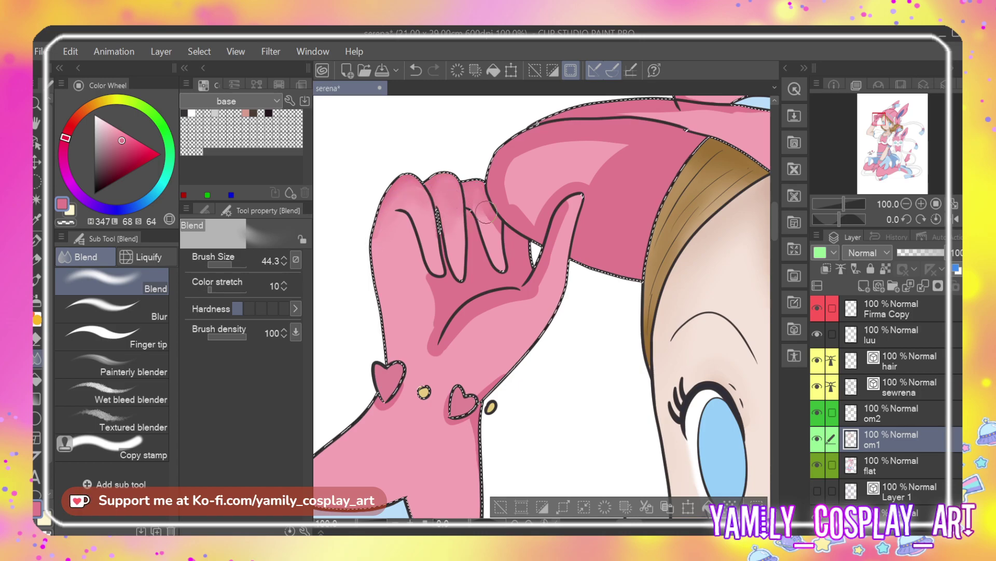
pyautogui.moveTo(426, 271)
pyautogui.mouseDown()
pyautogui.moveTo(420, 365)
pyautogui.moveTo(428, 276)
pyautogui.moveTo(444, 343)
pyautogui.moveTo(433, 353)
pyautogui.moveTo(489, 309)
pyautogui.moveTo(446, 344)
pyautogui.moveTo(528, 296)
pyautogui.moveTo(567, 209)
pyautogui.mouseUp()
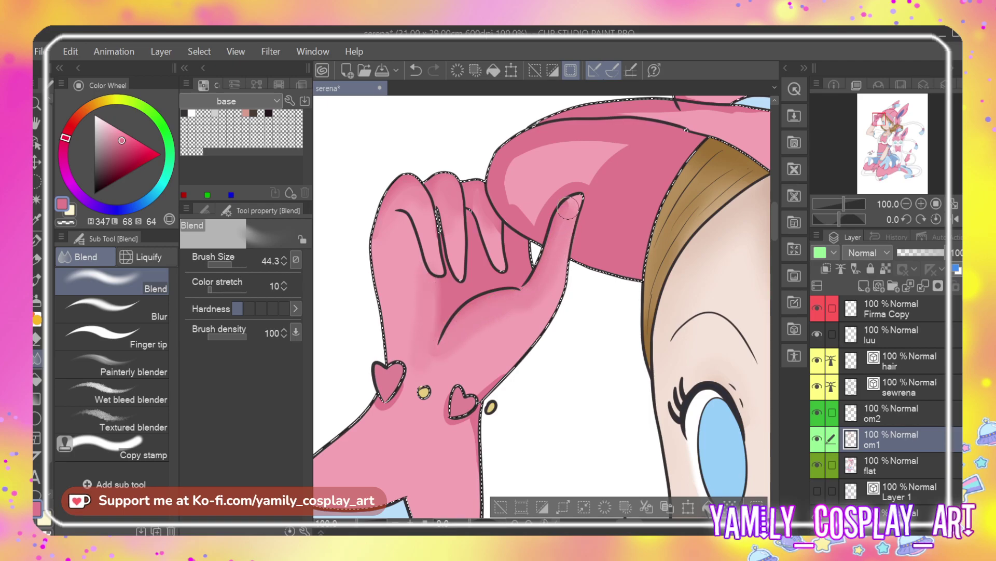
pyautogui.moveTo(461, 414); pyautogui.dragTo(479, 470)
pyautogui.moveTo(378, 389)
pyautogui.mouseDown()
pyautogui.moveTo(389, 413)
pyautogui.moveTo(402, 384)
pyautogui.moveTo(378, 418)
pyautogui.mouseUp()
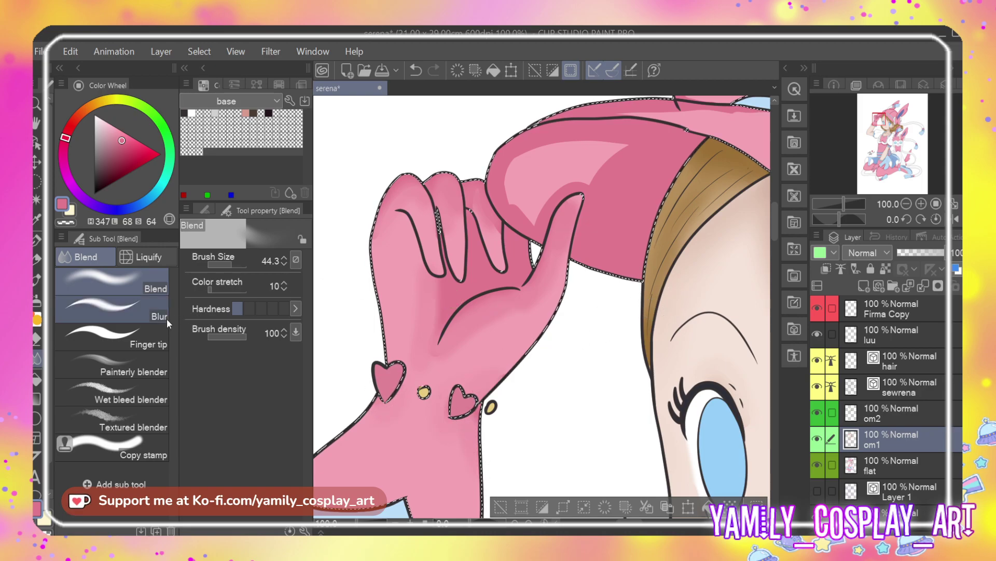
# Smooth the raised glove's palm and finger shadows with the Blur tool at brush size 76
pyautogui.click(156, 311)
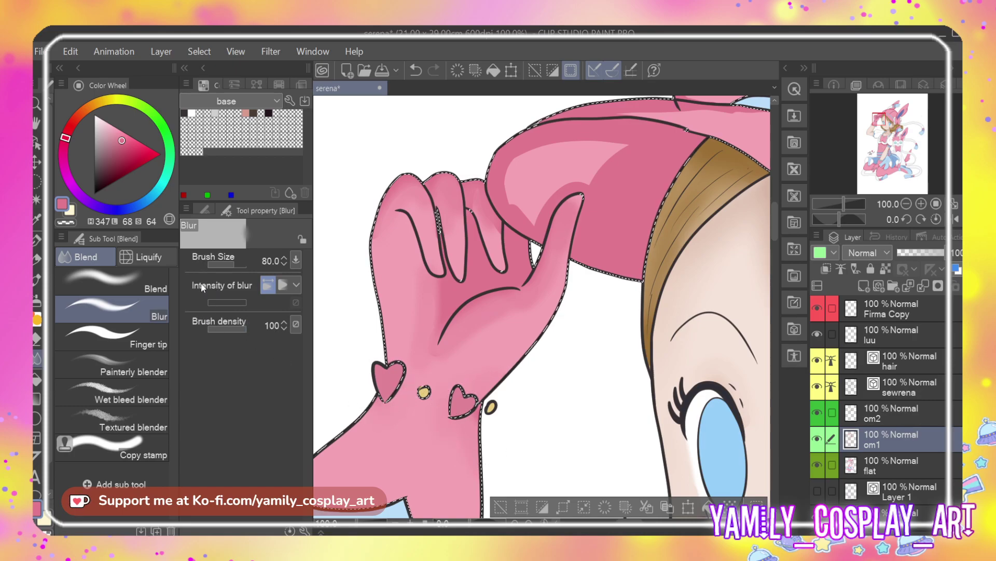
pyautogui.click(284, 265)
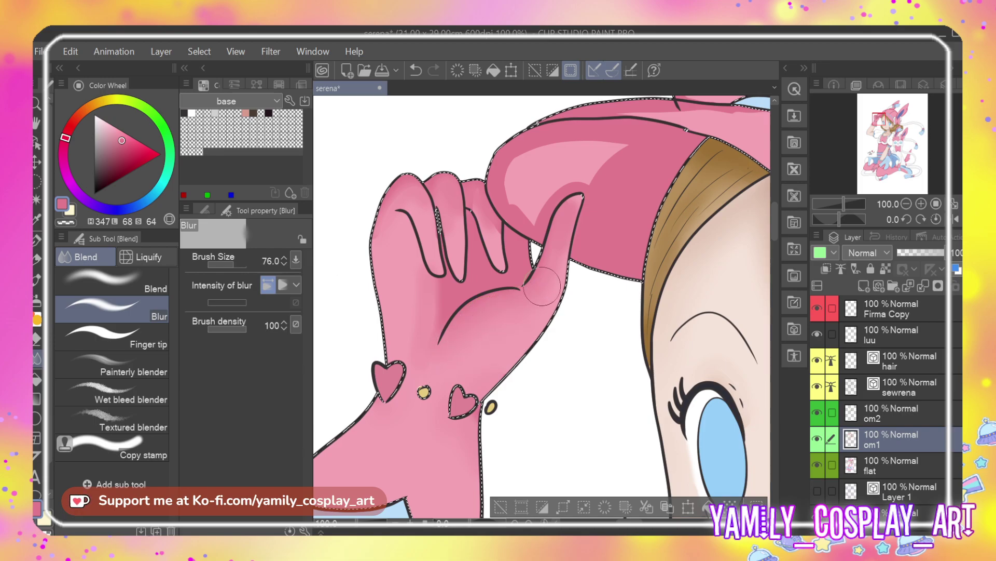
pyautogui.moveTo(426, 307)
pyautogui.mouseDown()
pyautogui.moveTo(416, 277)
pyautogui.moveTo(391, 264)
pyautogui.moveTo(402, 229)
pyautogui.moveTo(424, 240)
pyautogui.moveTo(449, 222)
pyautogui.moveTo(458, 239)
pyautogui.moveTo(486, 242)
pyautogui.mouseUp()
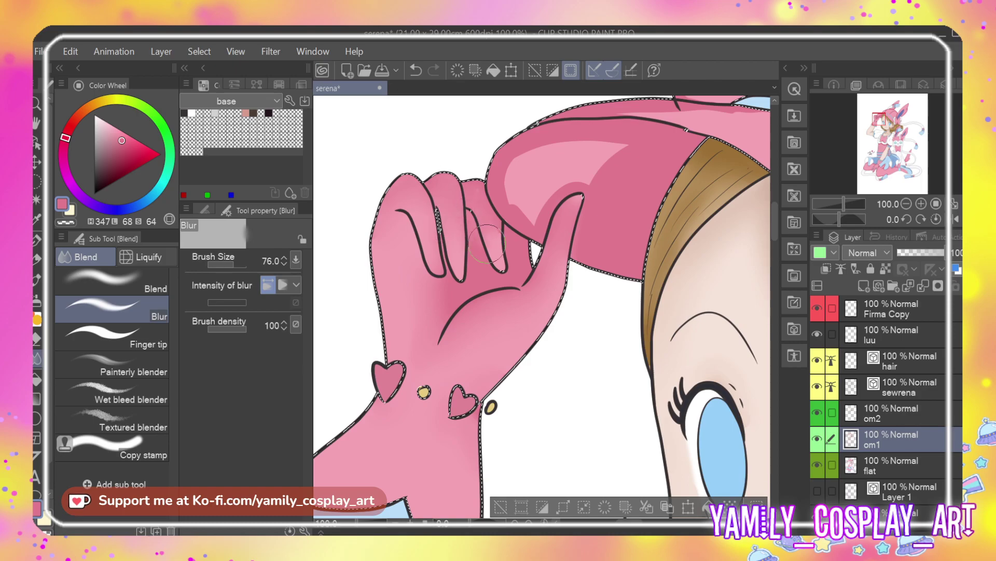
# Blend the shadow edges around the light patch on the hat's turned-up brim, above the girl's thumb
pyautogui.scroll(-2, 417, 279)
pyautogui.scroll(-5, 375, 289)
pyautogui.scroll(3, 607, 169)
pyautogui.scroll(1, 556, 180)
pyautogui.click(151, 292)
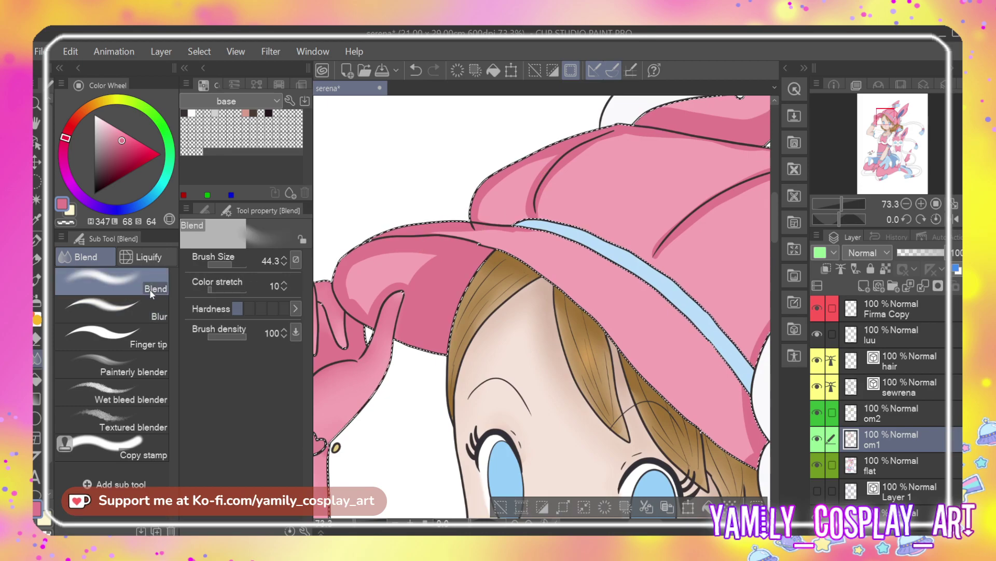
pyautogui.moveTo(348, 276); pyautogui.dragTo(417, 255)
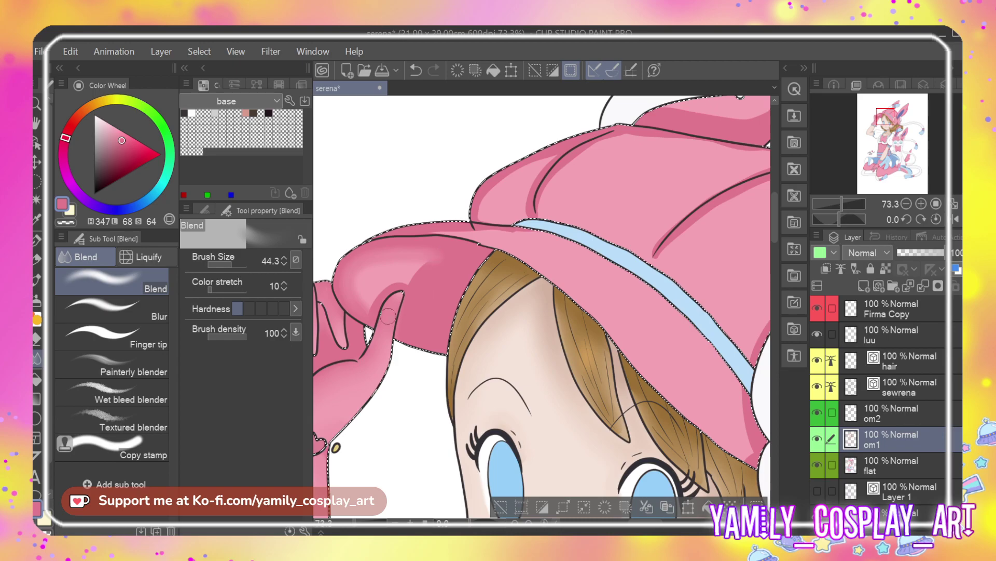
pyautogui.moveTo(368, 308)
pyautogui.mouseDown()
pyautogui.moveTo(393, 284)
pyautogui.moveTo(412, 286)
pyautogui.moveTo(367, 313)
pyautogui.moveTo(428, 276)
pyautogui.moveTo(416, 274)
pyautogui.moveTo(428, 263)
pyautogui.moveTo(495, 252)
pyautogui.moveTo(431, 234)
pyautogui.moveTo(545, 239)
pyautogui.mouseUp()
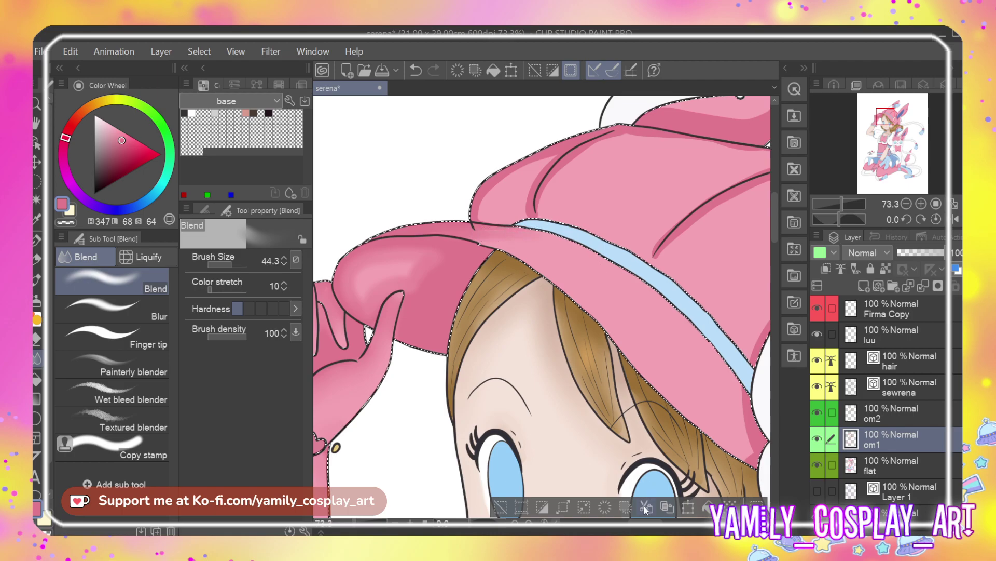
# Blend the shadows on the back of the hat's crown, above the bow and along the outer edge
pyautogui.moveTo(638, 521); pyautogui.dragTo(652, 521)
pyautogui.moveTo(617, 452)
pyautogui.mouseDown()
pyautogui.moveTo(615, 400)
pyautogui.moveTo(614, 457)
pyautogui.moveTo(612, 417)
pyautogui.moveTo(638, 318)
pyautogui.moveTo(697, 325)
pyautogui.mouseUp()
pyautogui.moveTo(712, 270); pyautogui.dragTo(689, 312)
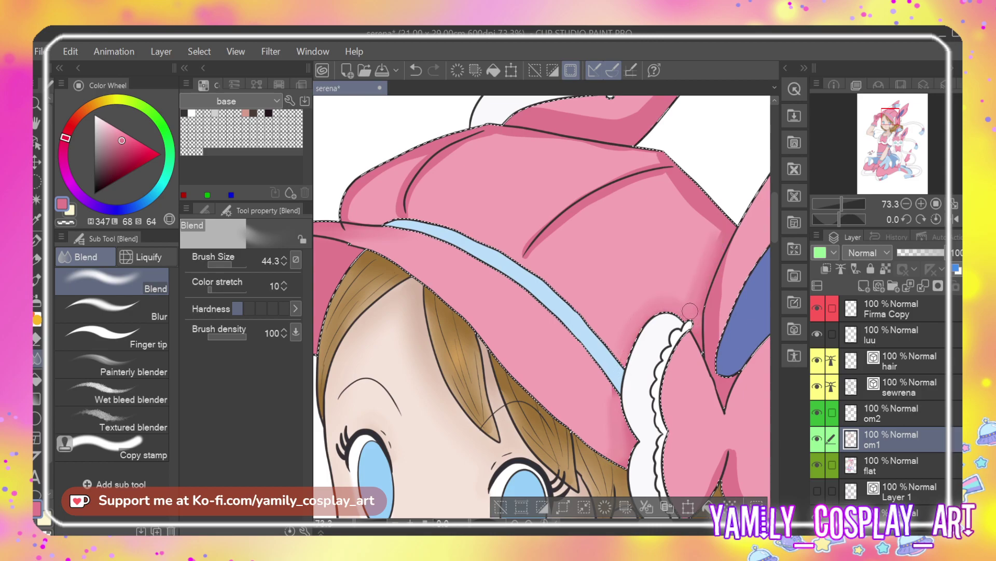
pyautogui.moveTo(714, 227)
pyautogui.mouseDown()
pyautogui.moveTo(654, 157)
pyautogui.moveTo(714, 222)
pyautogui.mouseUp()
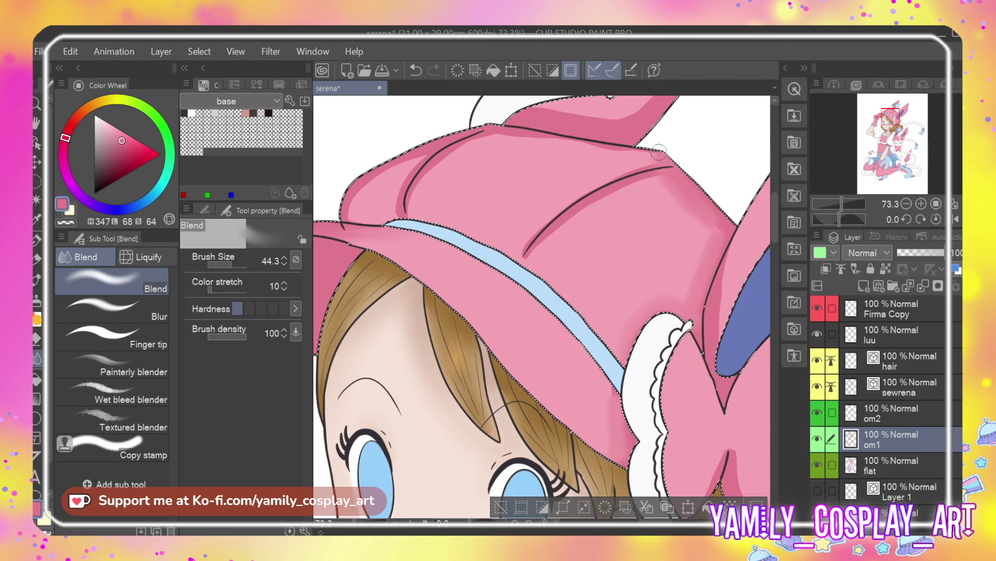
# Blend the shadows along the two curved seam lines and the front edge of the hat's crown
pyautogui.moveTo(418, 207)
pyautogui.mouseDown()
pyautogui.moveTo(440, 162)
pyautogui.moveTo(410, 211)
pyautogui.moveTo(492, 133)
pyautogui.moveTo(658, 156)
pyautogui.moveTo(579, 165)
pyautogui.mouseUp()
pyautogui.moveTo(417, 155)
pyautogui.mouseDown()
pyautogui.moveTo(364, 186)
pyautogui.moveTo(347, 223)
pyautogui.moveTo(388, 205)
pyautogui.moveTo(411, 170)
pyautogui.mouseUp()
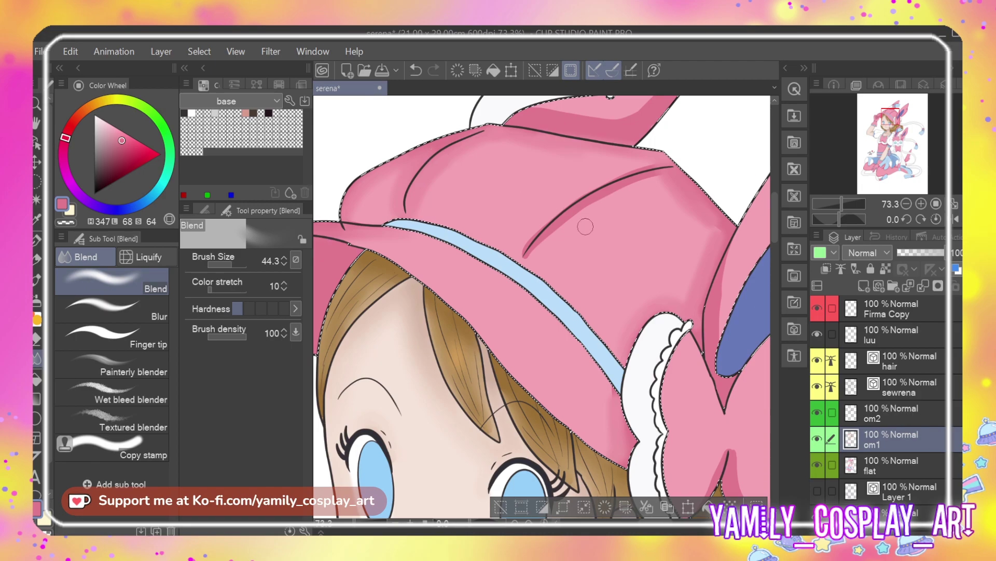
pyautogui.moveTo(530, 257)
pyautogui.mouseDown()
pyautogui.moveTo(587, 211)
pyautogui.moveTo(664, 177)
pyautogui.mouseUp()
pyautogui.moveTo(535, 255); pyautogui.dragTo(642, 169)
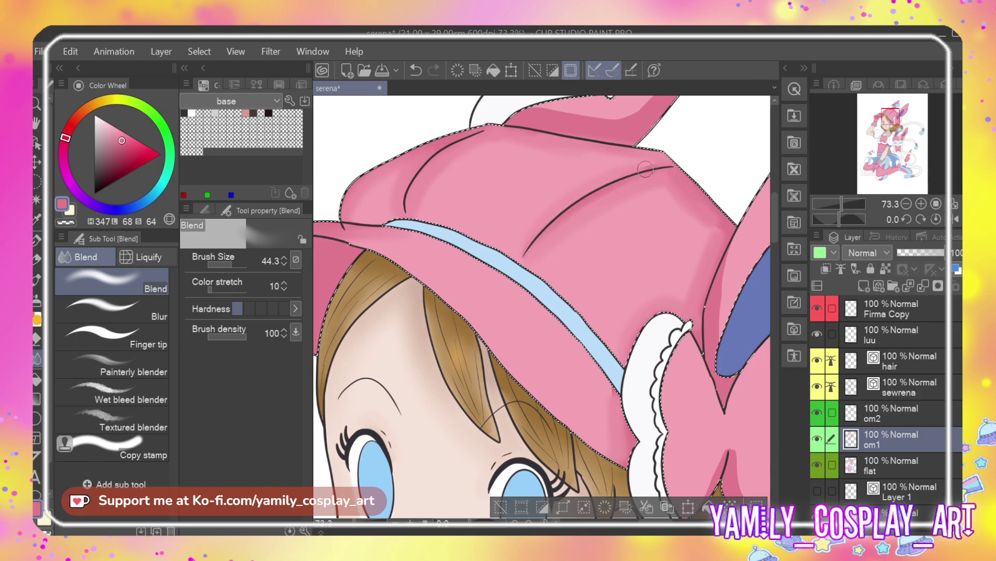
# Smooth the blended shadows on the hat's crown and brim with the Blur tool
pyautogui.click(109, 306)
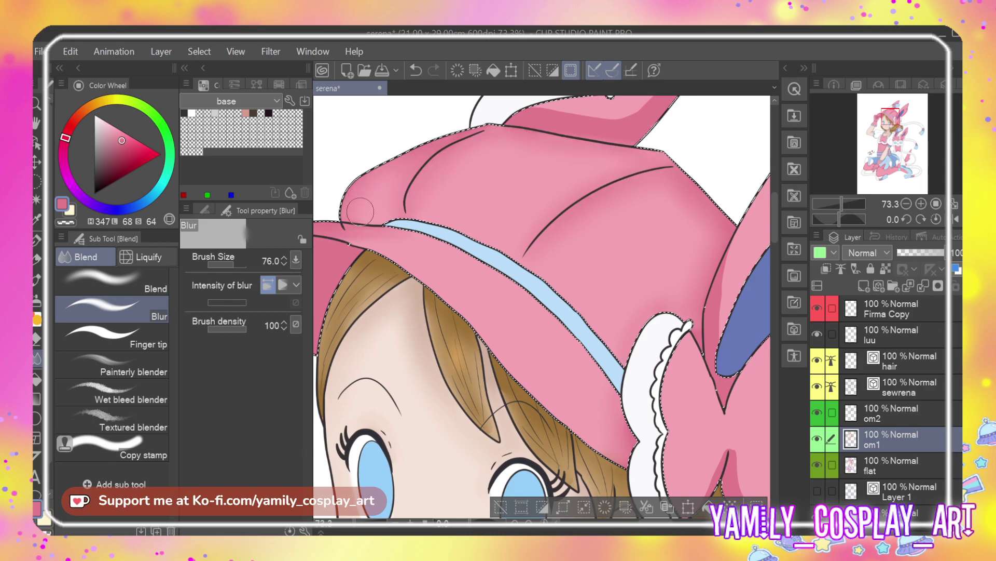
pyautogui.moveTo(654, 522); pyautogui.dragTo(634, 522)
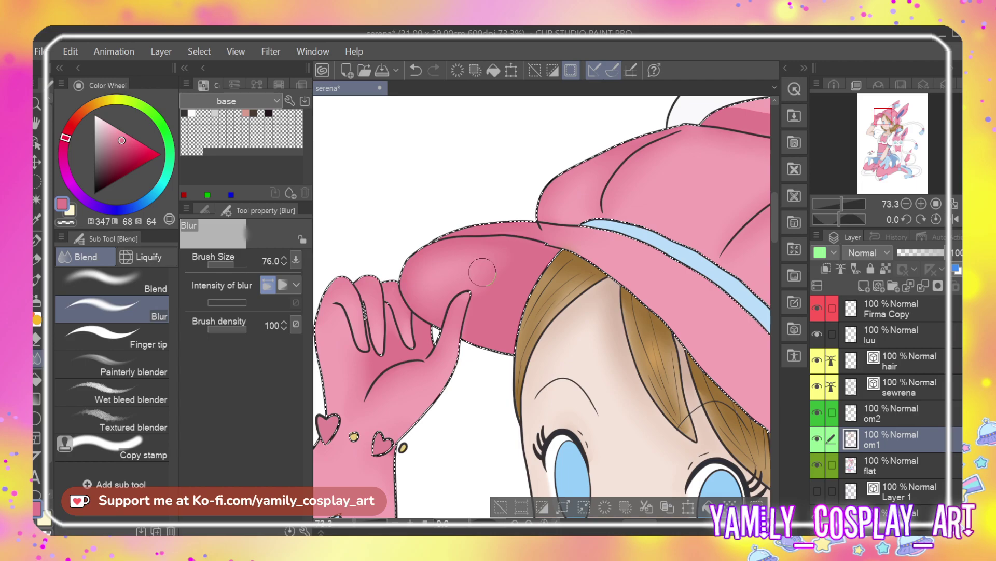
pyautogui.scroll(-5, 379, 220)
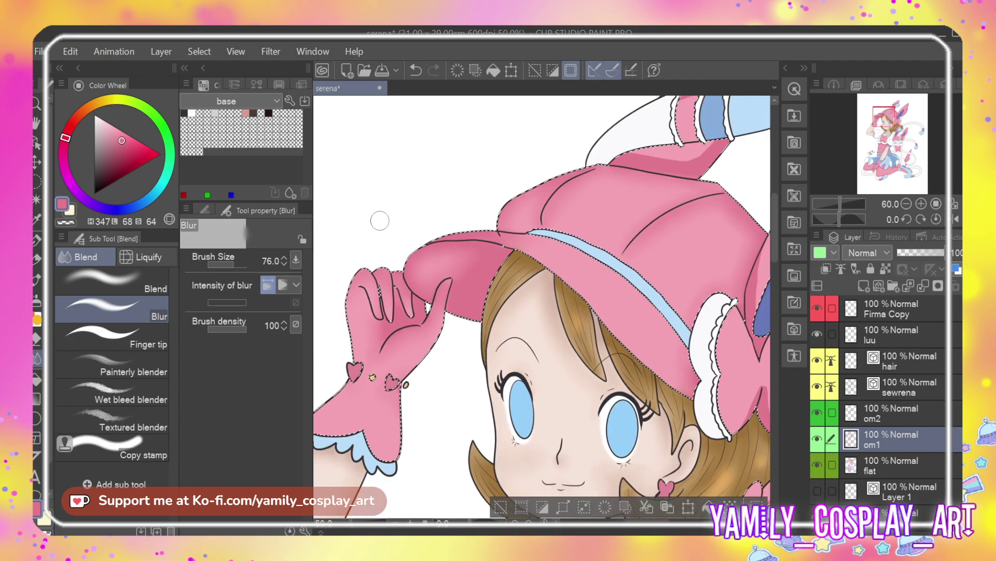
pyautogui.scroll(-1, 379, 223)
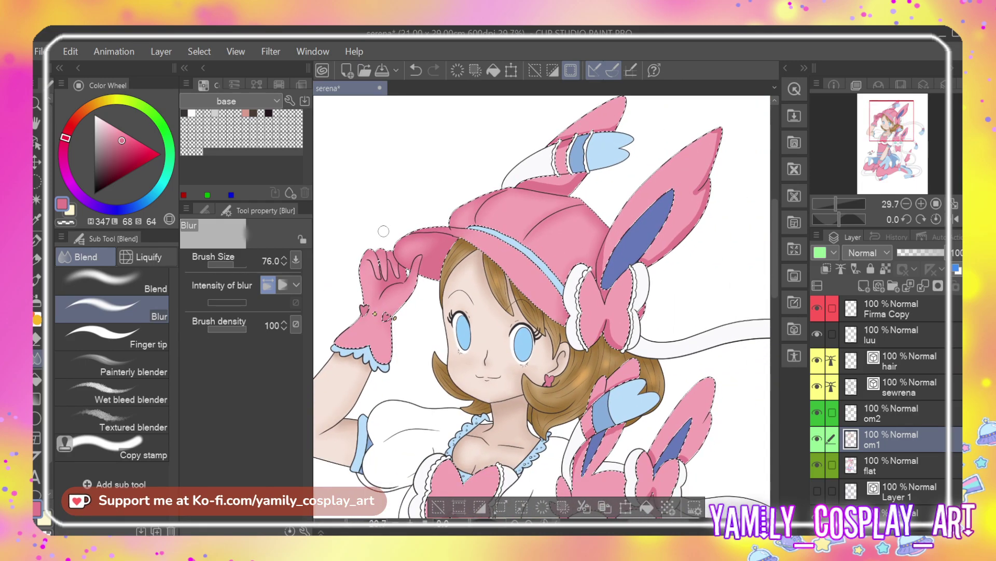
# Blend the shadows on the hat's ribbon-wrapped ear, above and below the ribbon
pyautogui.scroll(1, 528, 98)
pyautogui.scroll(4, 627, 96)
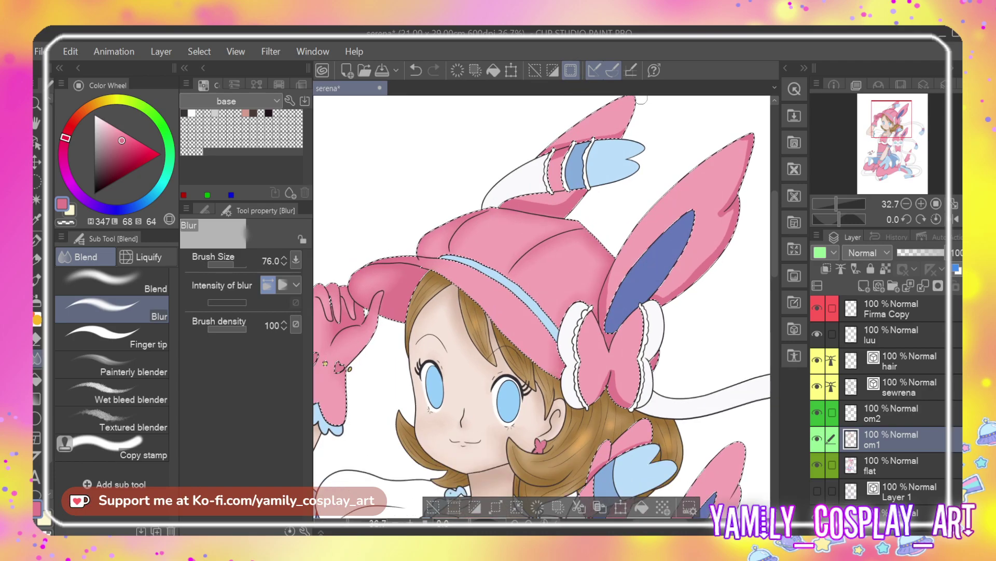
pyautogui.scroll(3, 629, 104)
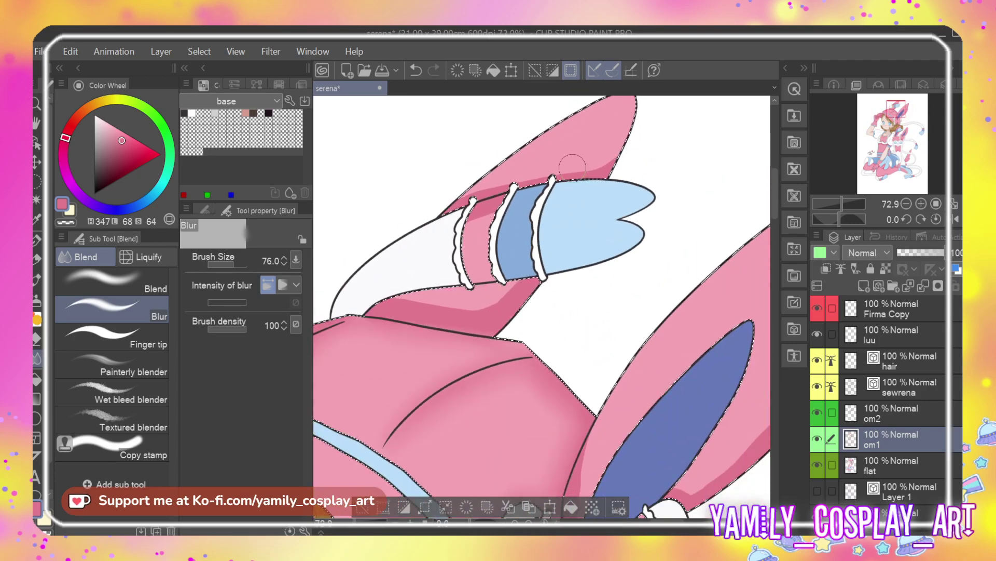
pyautogui.press('e')
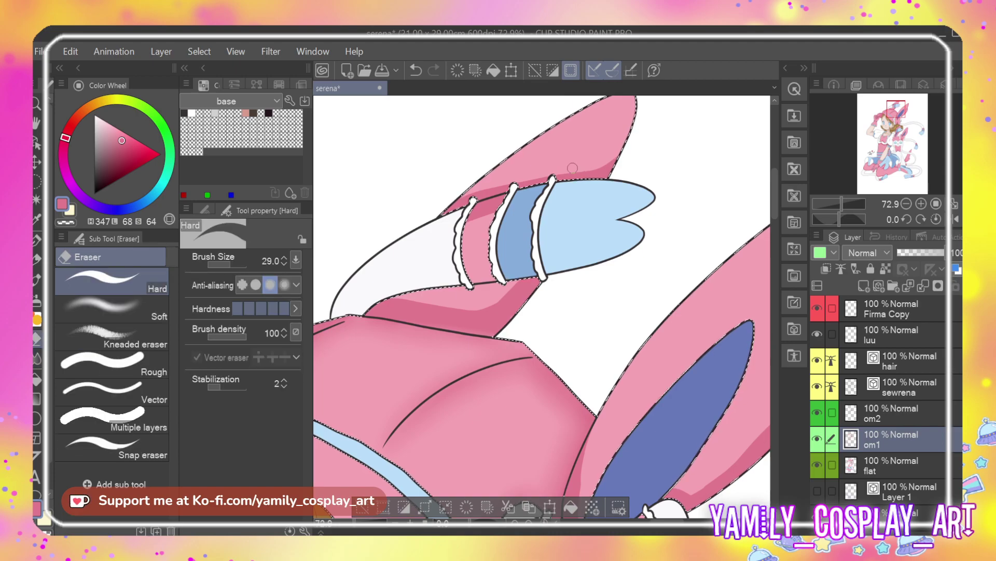
pyautogui.press('j')
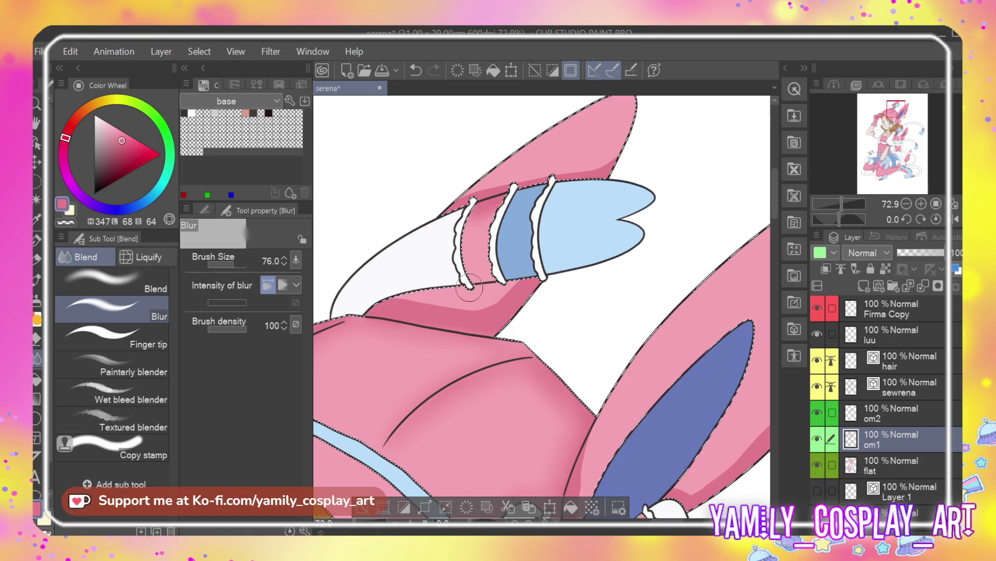
pyautogui.hotkey('ctrl', 'z')
pyautogui.click(134, 285)
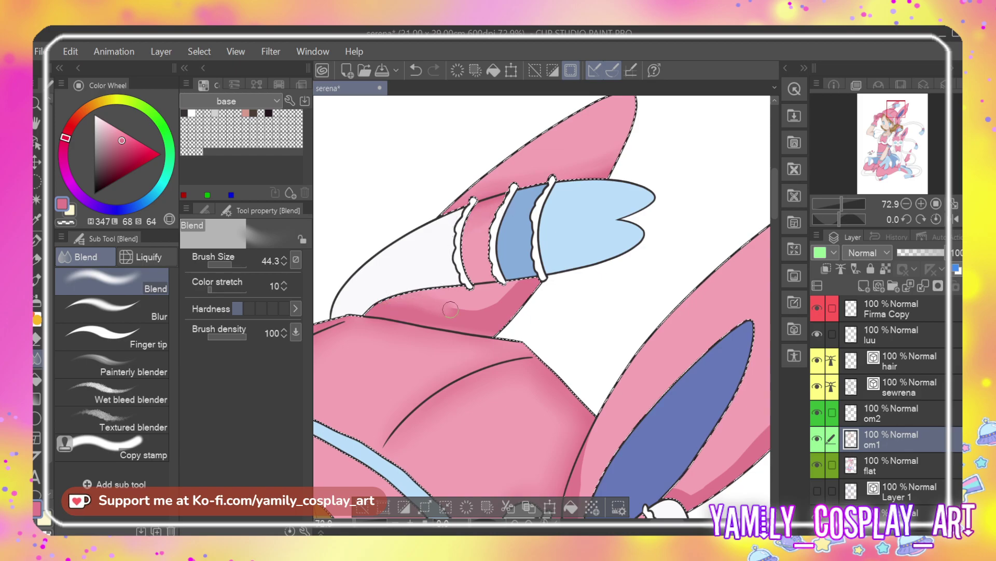
# Blend the shadows on the hat's large ear behind the bow, along its outer edge and fold
pyautogui.moveTo(659, 523); pyautogui.dragTo(686, 525)
pyautogui.moveTo(631, 178)
pyautogui.mouseDown()
pyautogui.moveTo(621, 273)
pyautogui.moveTo(584, 331)
pyautogui.mouseUp()
pyautogui.moveTo(775, 197); pyautogui.dragTo(775, 215)
pyautogui.moveTo(615, 179)
pyautogui.mouseDown()
pyautogui.moveTo(579, 261)
pyautogui.moveTo(474, 354)
pyautogui.moveTo(429, 324)
pyautogui.moveTo(380, 316)
pyautogui.moveTo(376, 297)
pyautogui.moveTo(369, 375)
pyautogui.mouseUp()
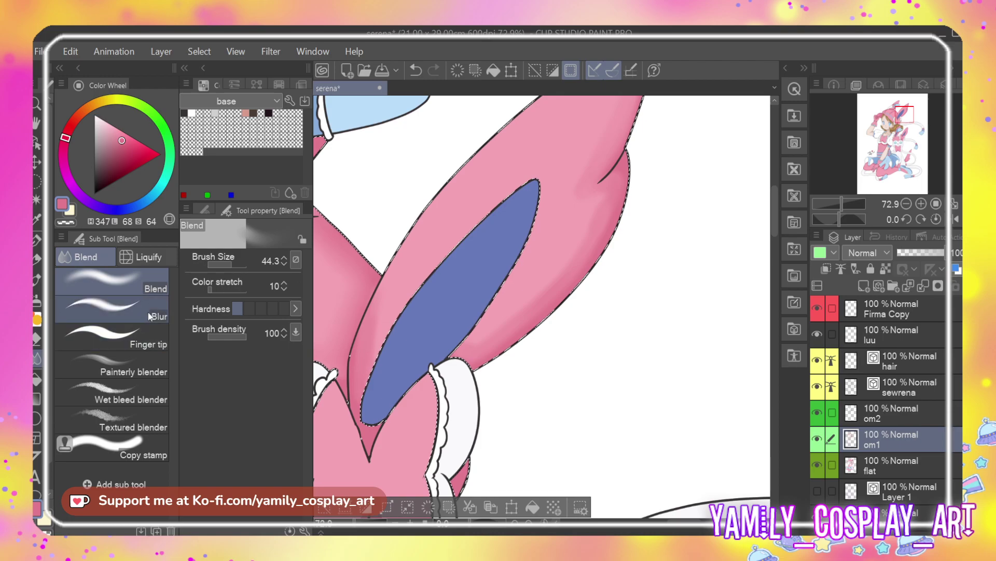
# Smooth the large ear's shadows with the Blur tool, from the base along the outer edge to the tip
pyautogui.click(106, 307)
pyautogui.click(460, 169)
pyautogui.moveTo(546, 284)
pyautogui.mouseDown()
pyautogui.moveTo(599, 217)
pyautogui.moveTo(585, 222)
pyautogui.moveTo(583, 242)
pyautogui.mouseUp()
pyautogui.scroll(5, 763, 226)
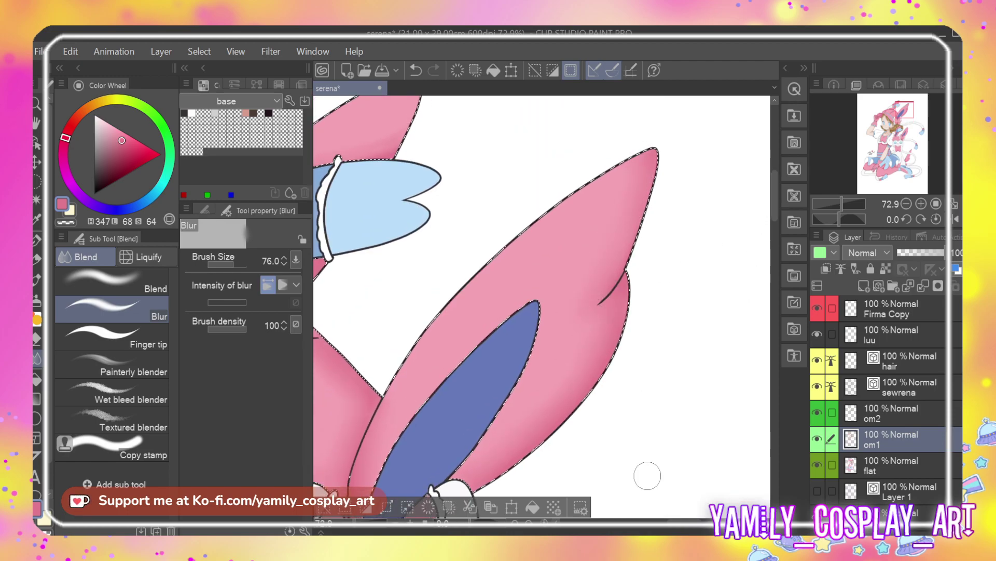
# Blur the shadows on the hat's ribbon-wrapped ear, both below the ribbon and up to the tip
pyautogui.moveTo(691, 520); pyautogui.dragTo(664, 519)
pyautogui.hscroll(-3, 666, 519)
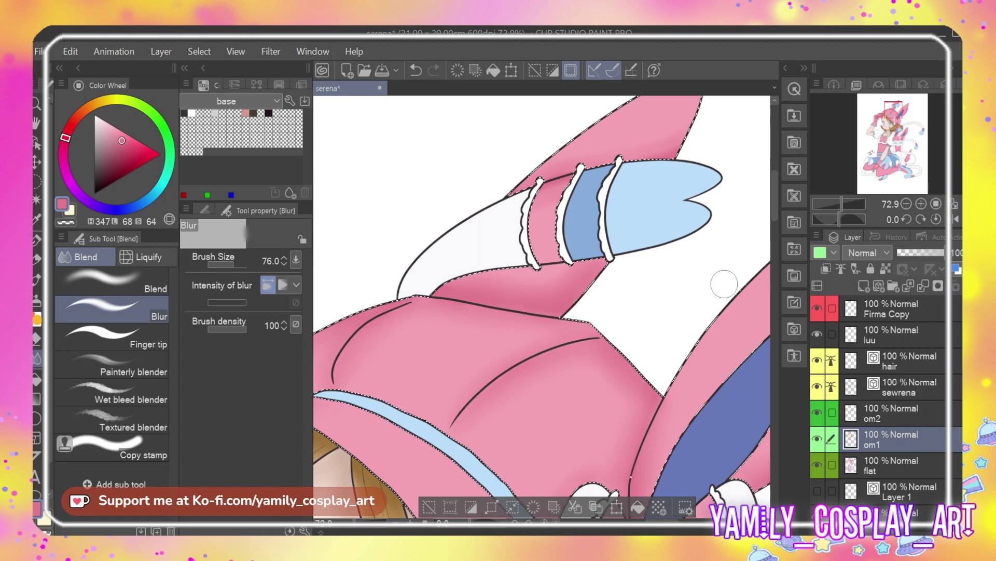
pyautogui.scroll(6, 762, 195)
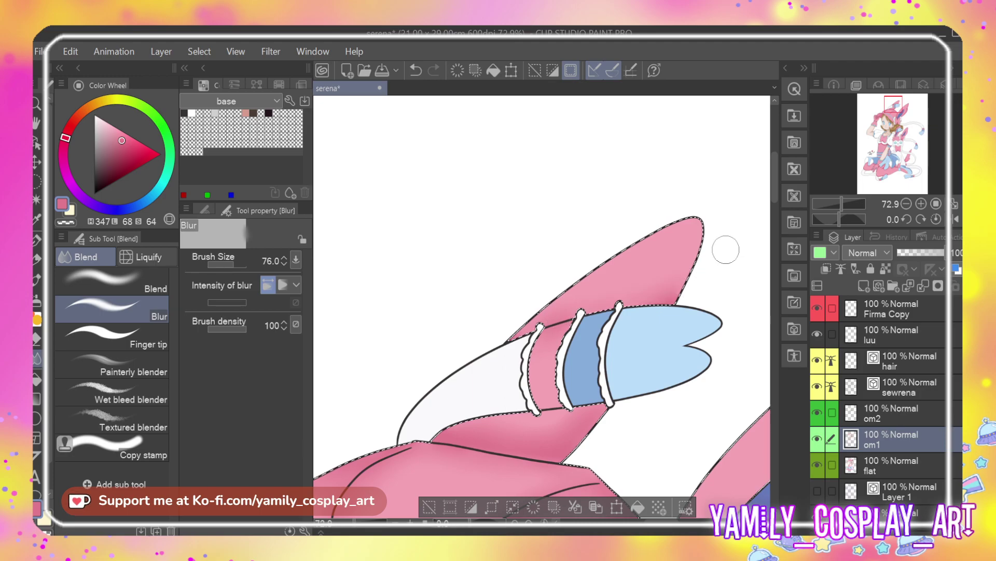
pyautogui.scroll(-2, 600, 193)
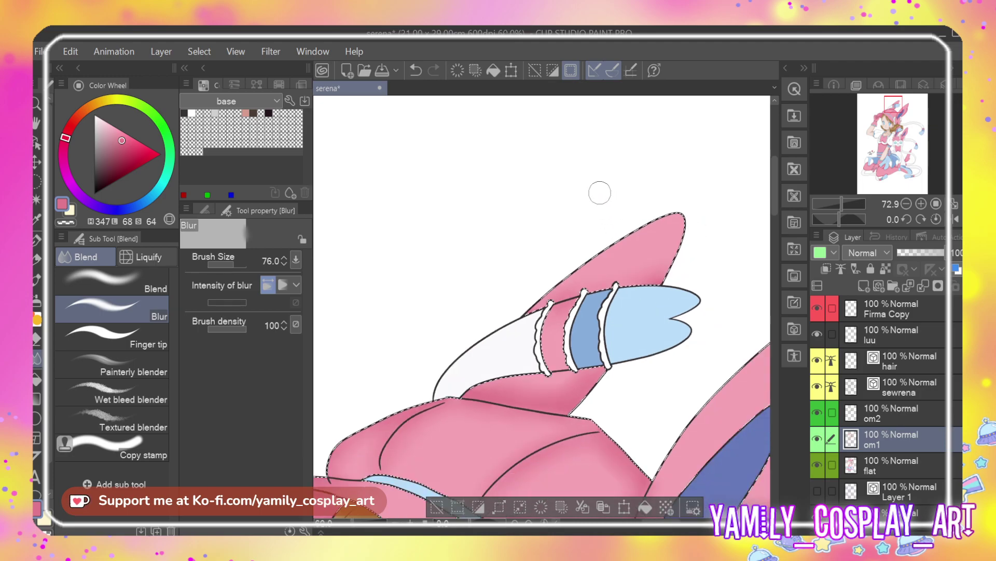
pyautogui.scroll(-3, 600, 192)
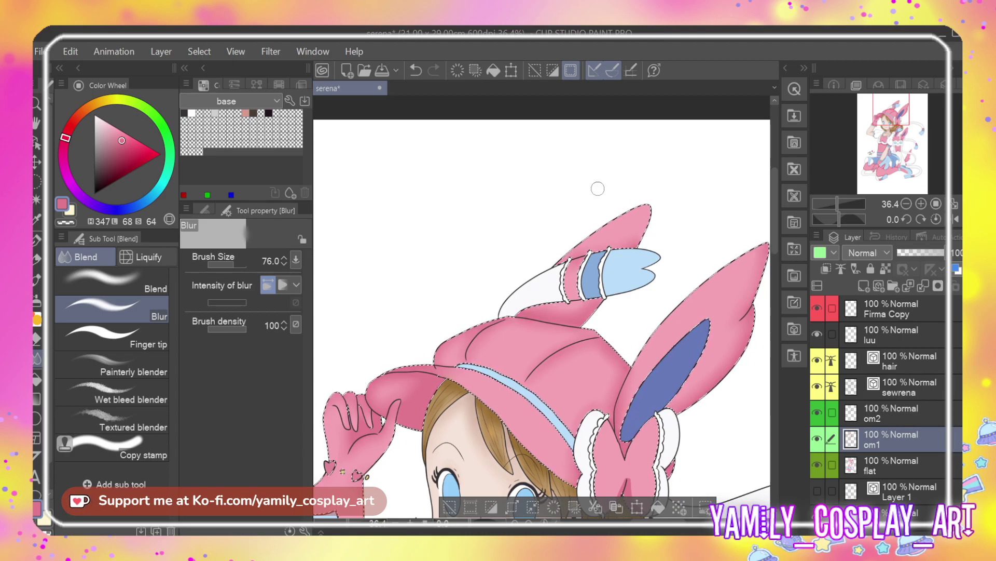
pyautogui.scroll(-5, 578, 148)
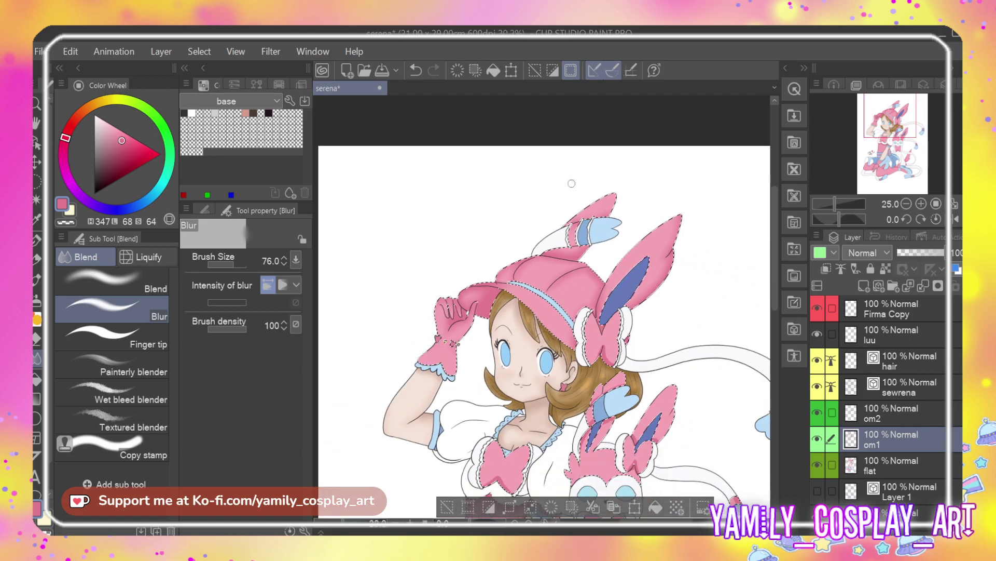
# Blend the shadows on the pink bow at the side of the girl's hat, around its lower fold
pyautogui.scroll(4, 587, 283)
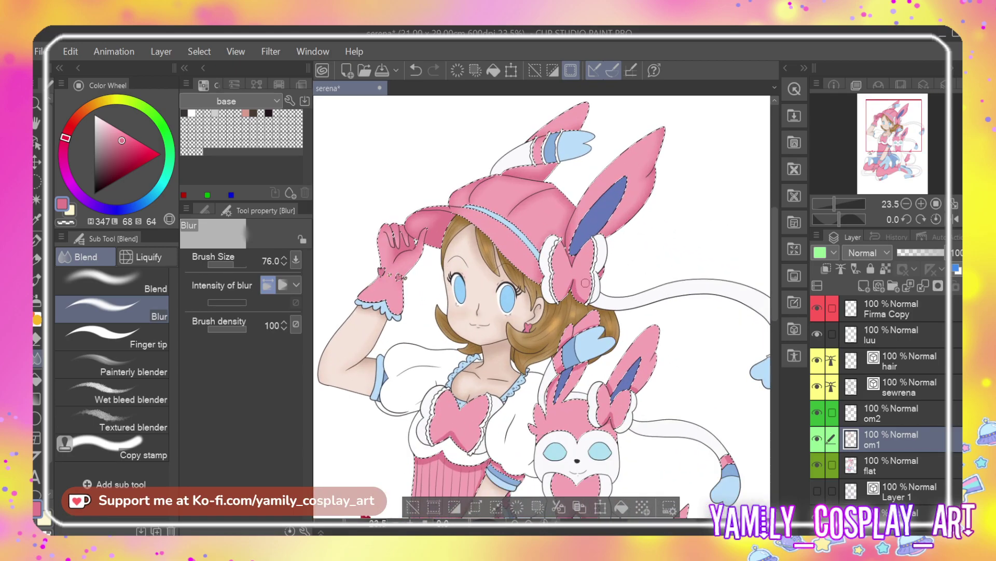
pyautogui.scroll(6, 585, 282)
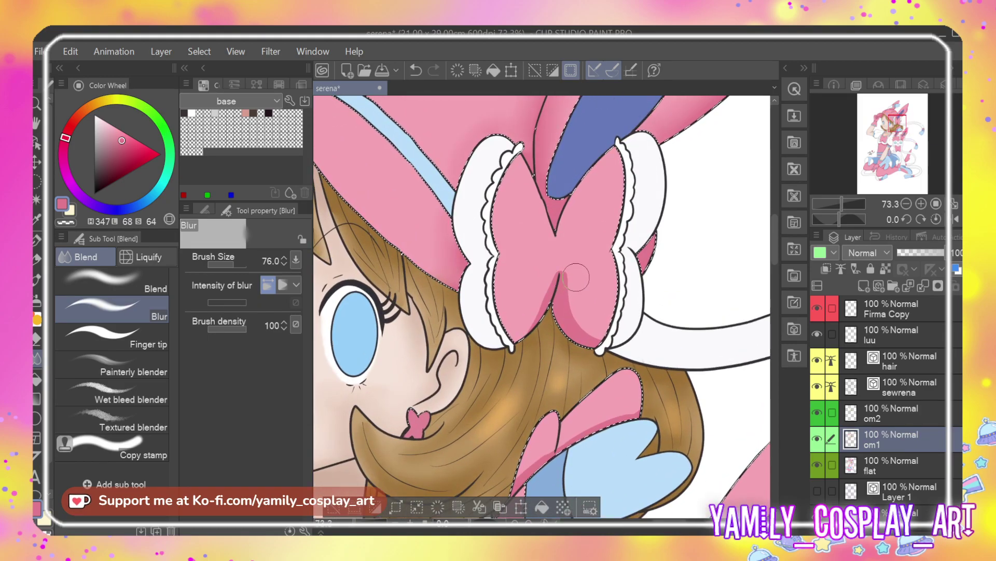
pyautogui.click(154, 281)
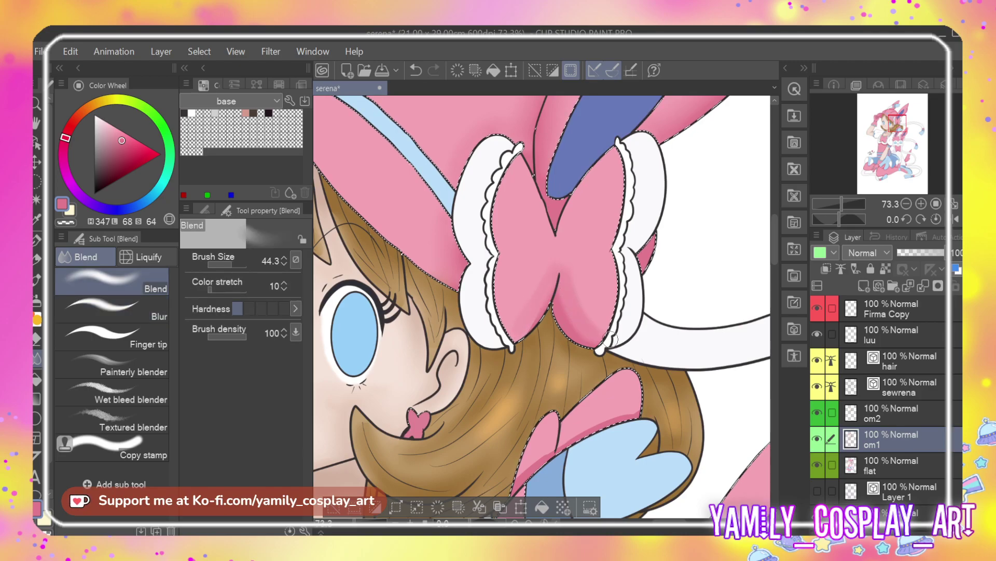
pyautogui.scroll(-3, 611, 337)
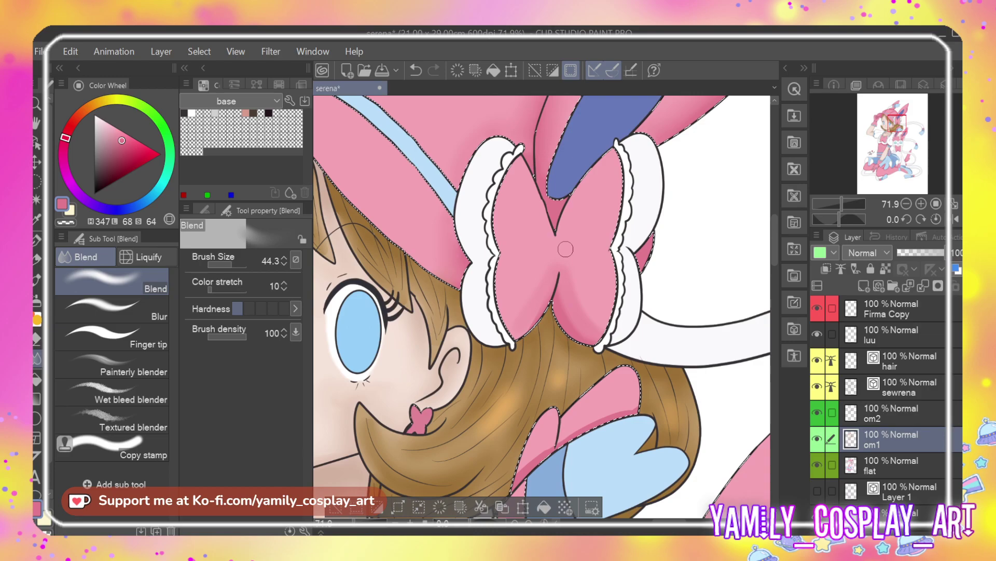
pyautogui.scroll(-4, 526, 228)
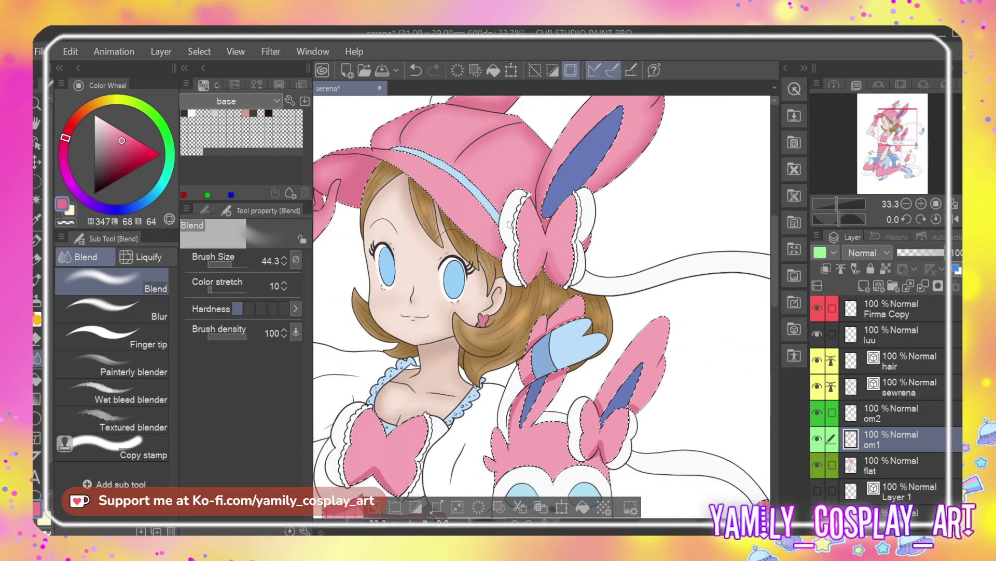
# Soften the shadows on the pink band near the hat ribbon's tip and on the hat bow with the Blur tool
pyautogui.scroll(3, 673, 314)
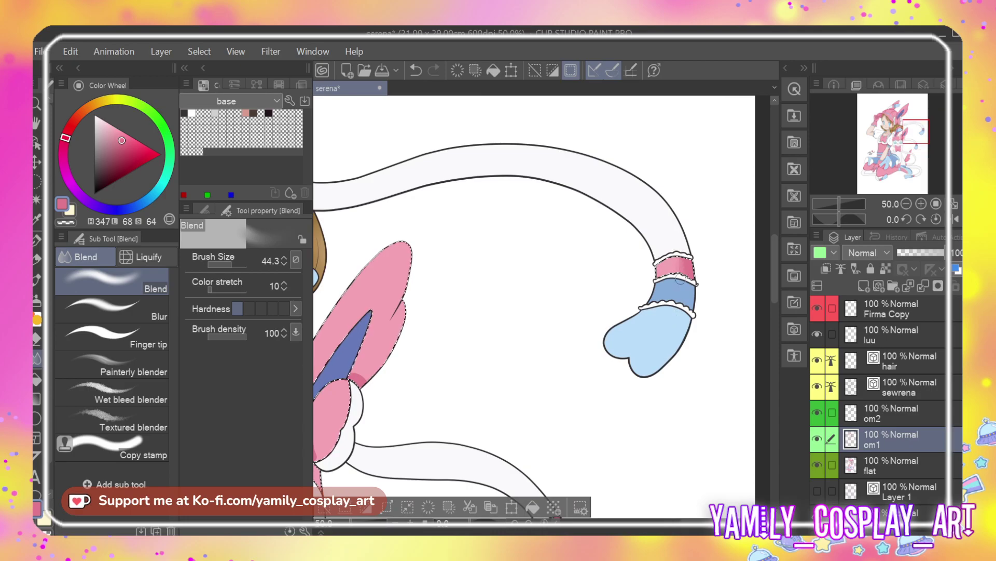
pyautogui.click(111, 309)
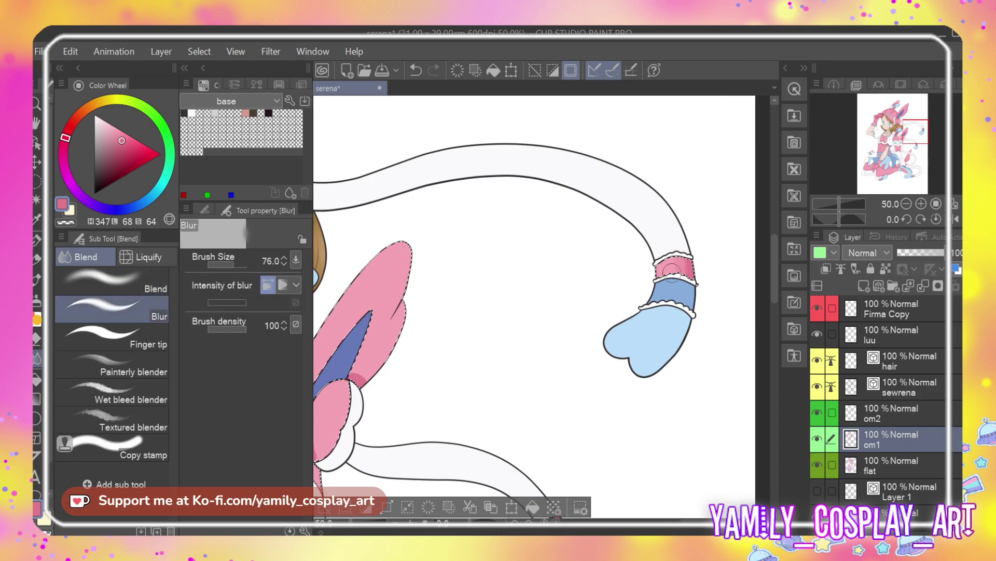
pyautogui.moveTo(679, 522); pyautogui.dragTo(652, 522)
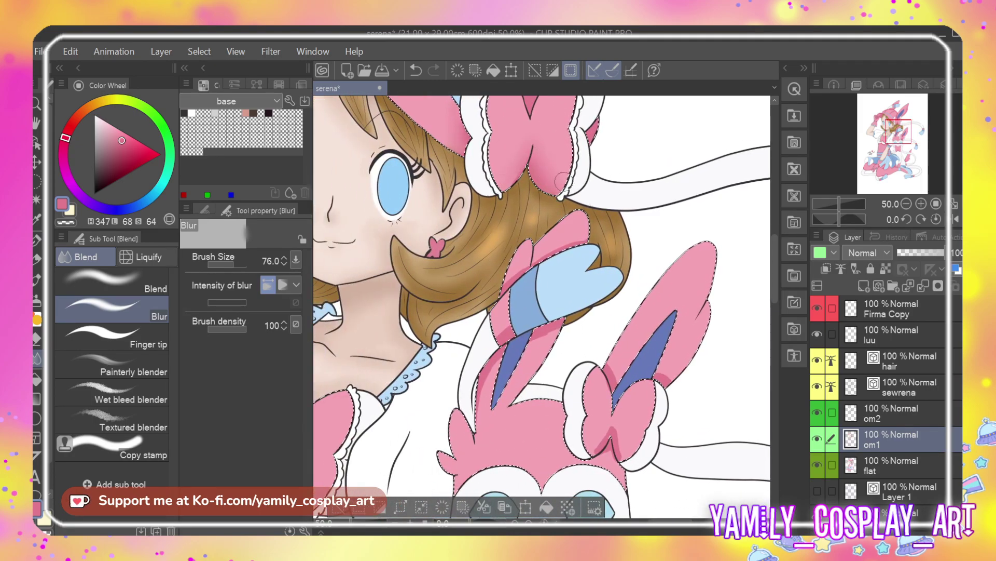
pyautogui.scroll(-5, 497, 193)
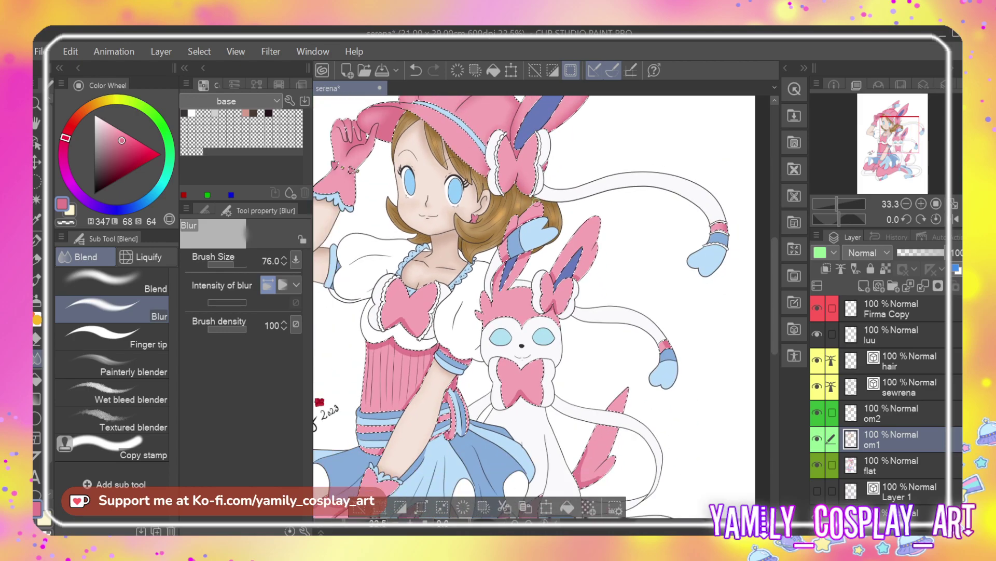
pyautogui.scroll(-1, 580, 273)
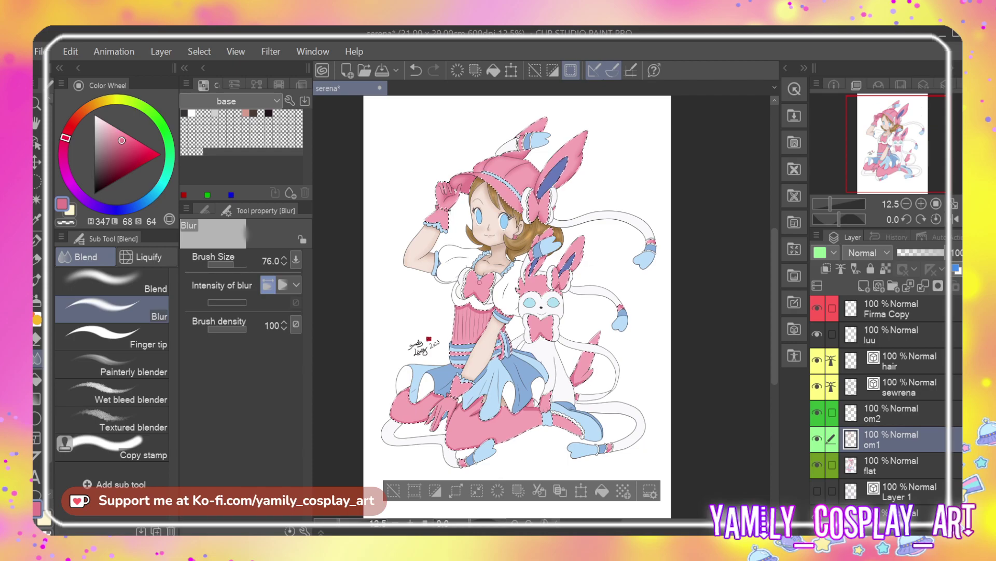
# Blend the shadows on the girl's chest bow and on the upper bodice beneath the white collar
pyautogui.scroll(3, 478, 282)
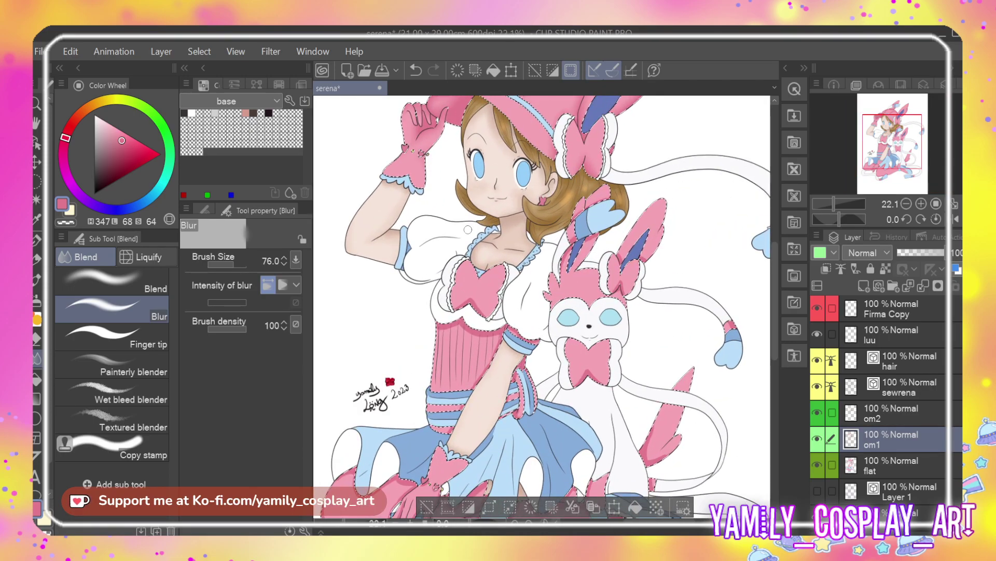
pyautogui.scroll(3, 468, 229)
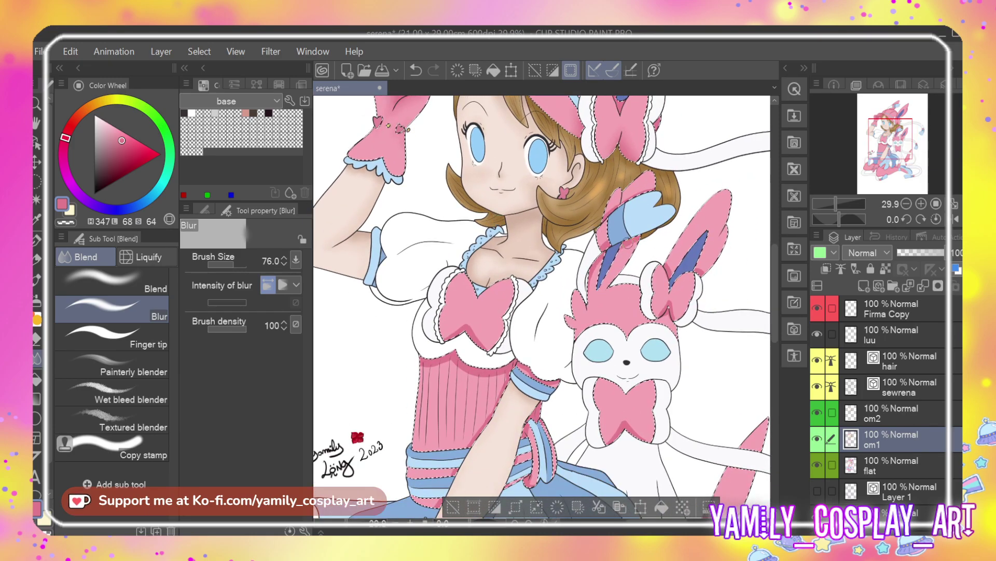
pyautogui.scroll(2, 532, 259)
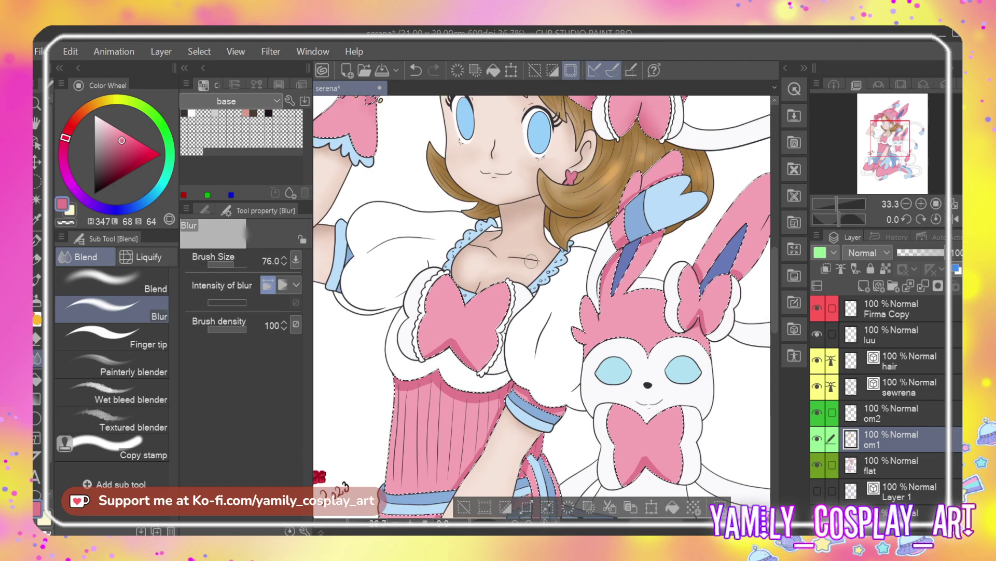
pyautogui.scroll(2, 531, 261)
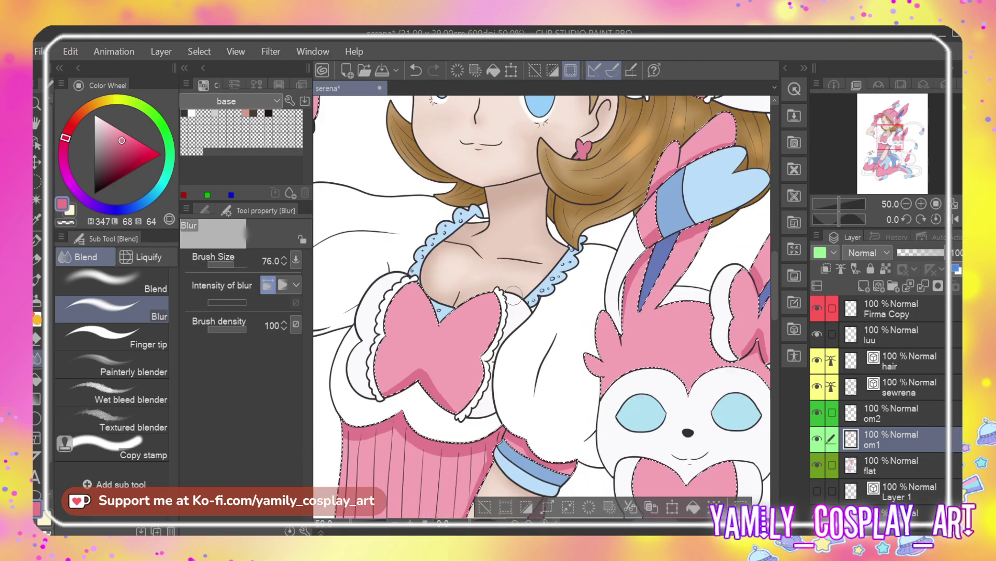
pyautogui.click(158, 282)
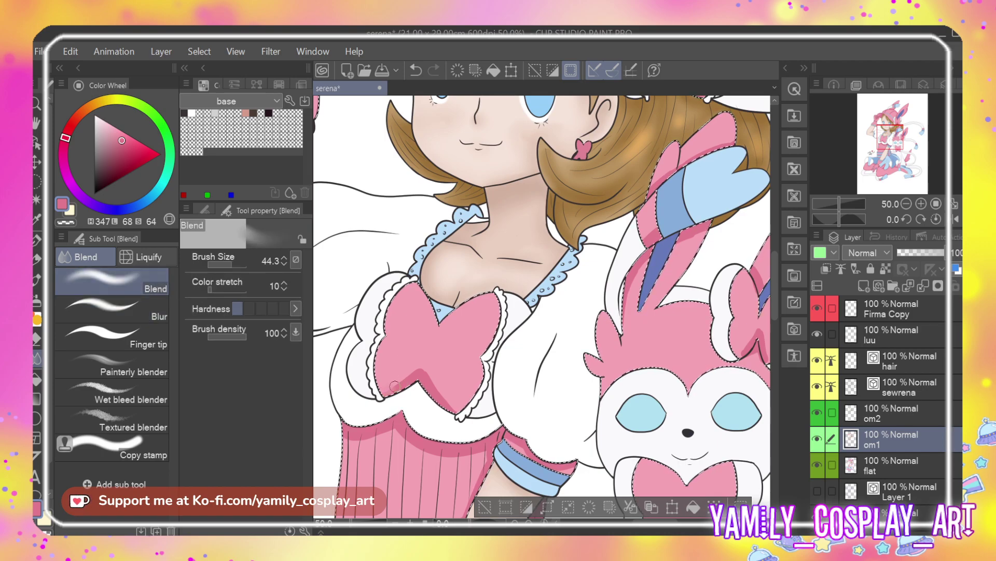
pyautogui.moveTo(425, 368); pyautogui.dragTo(450, 402)
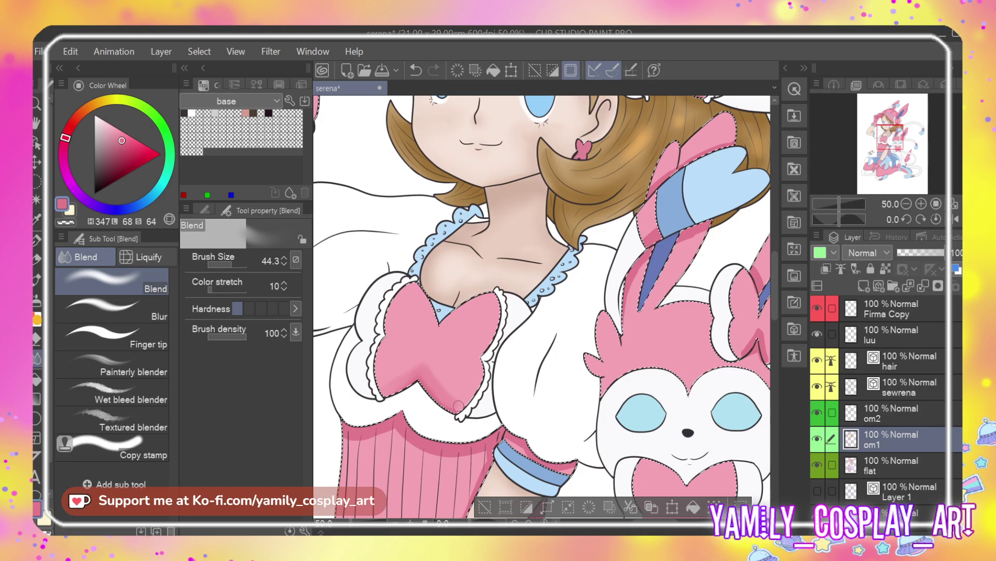
pyautogui.moveTo(346, 451)
pyautogui.mouseDown()
pyautogui.moveTo(398, 428)
pyautogui.moveTo(436, 455)
pyautogui.moveTo(400, 432)
pyautogui.moveTo(468, 455)
pyautogui.mouseUp()
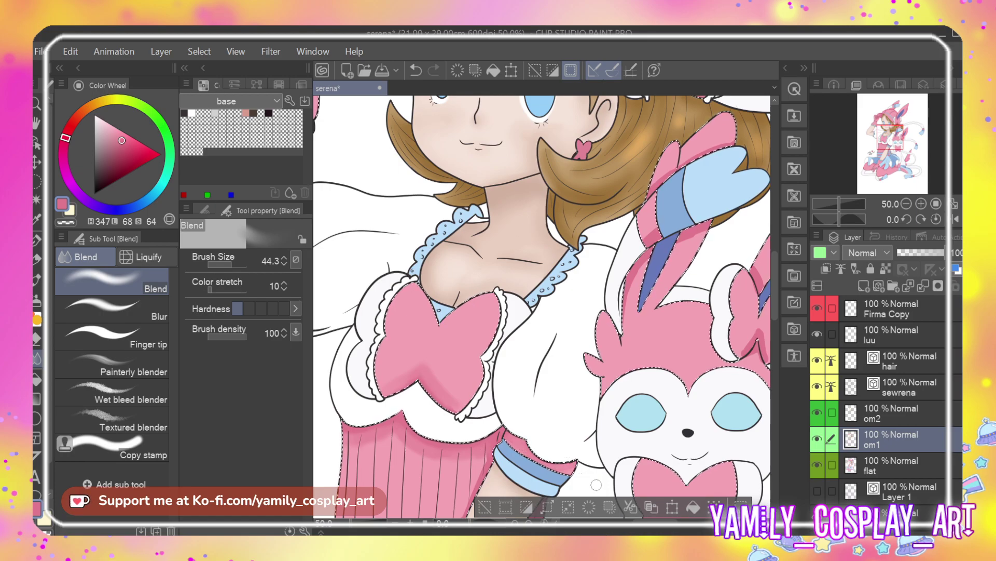
# Blend the shadows on the companion's ears and ear bow, and on the pink band of its upper ribbon
pyautogui.moveTo(663, 525); pyautogui.dragTo(683, 525)
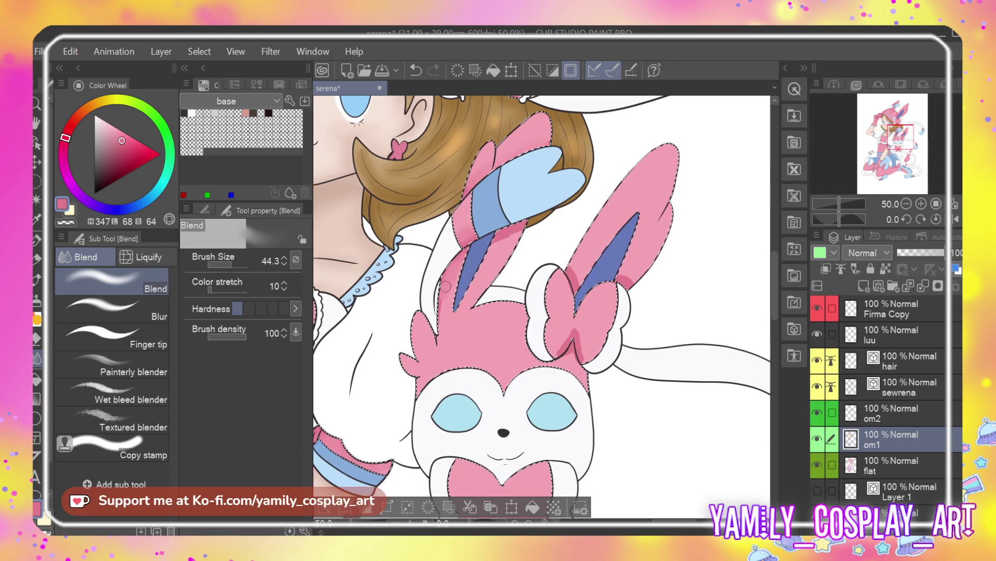
pyautogui.moveTo(614, 299)
pyautogui.mouseDown()
pyautogui.moveTo(580, 284)
pyautogui.moveTo(622, 279)
pyautogui.moveTo(633, 305)
pyautogui.moveTo(574, 329)
pyautogui.moveTo(558, 349)
pyautogui.moveTo(580, 344)
pyautogui.moveTo(563, 356)
pyautogui.mouseUp()
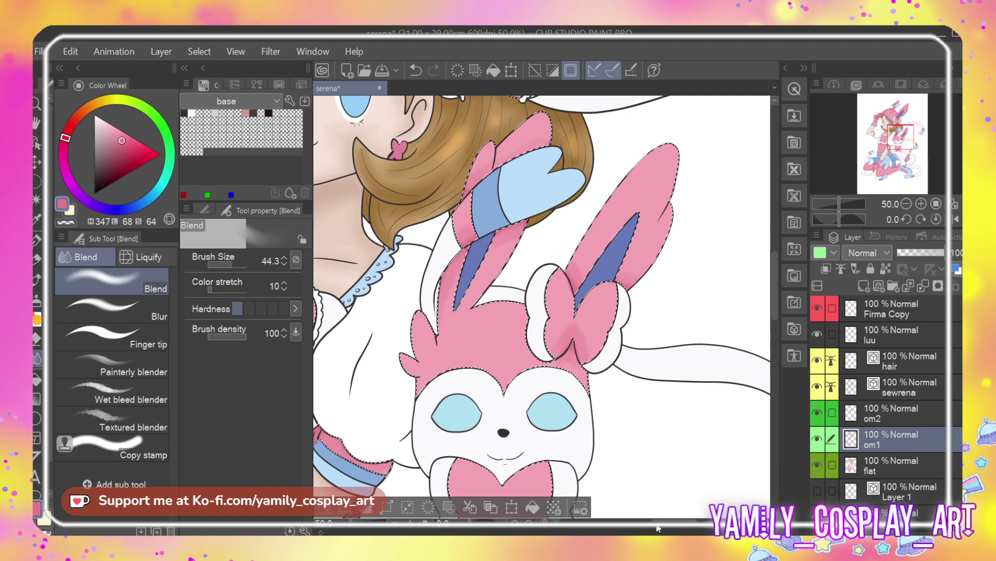
pyautogui.moveTo(662, 526); pyautogui.dragTo(689, 525)
pyautogui.moveTo(656, 427); pyautogui.dragTo(663, 441)
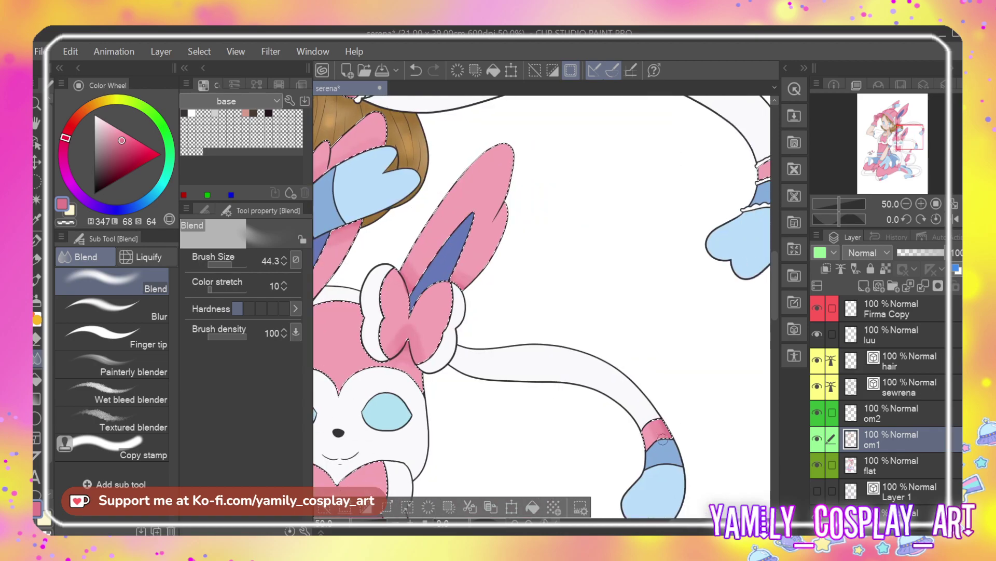
# Blur the shadows on the companion's ribbon band, ear bow and ears
pyautogui.click(112, 308)
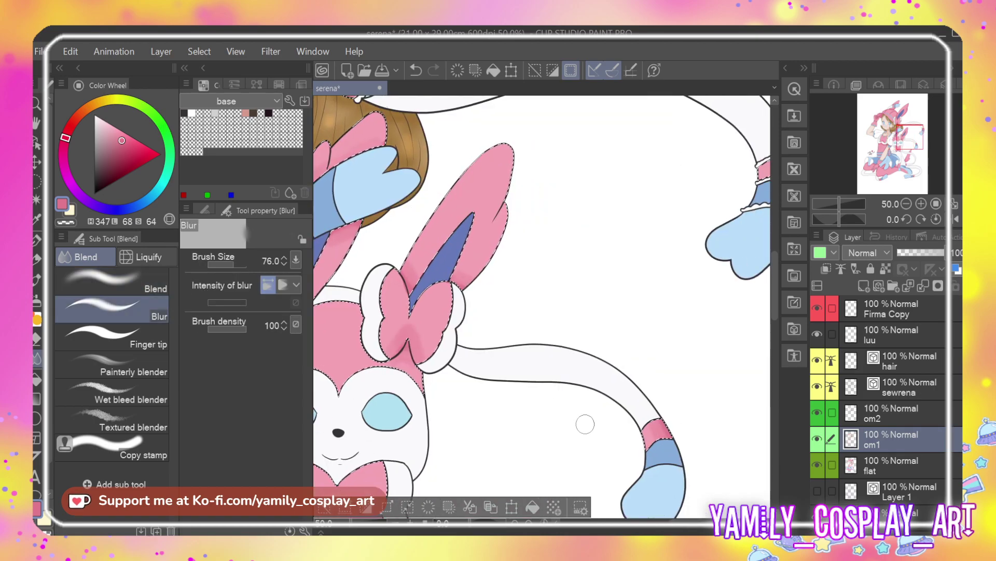
pyautogui.hscroll(-6, 654, 426)
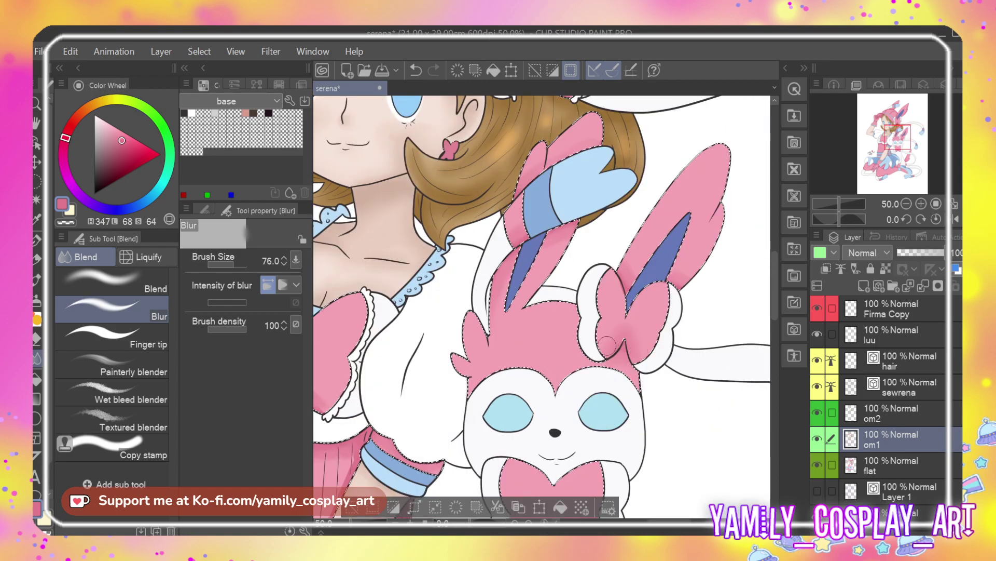
pyautogui.moveTo(676, 271); pyautogui.dragTo(676, 280)
pyautogui.moveTo(576, 227); pyautogui.dragTo(558, 225)
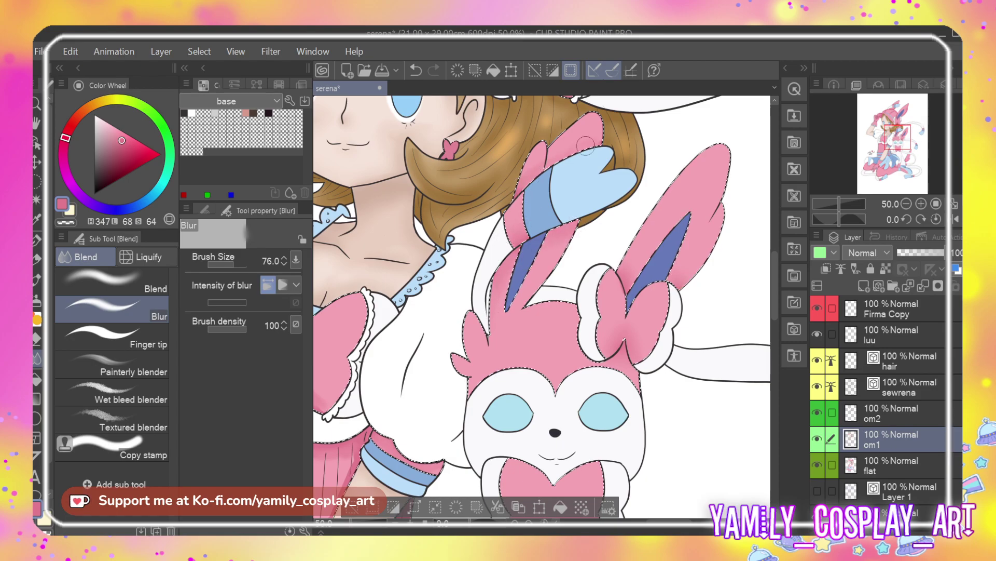
# Smooth the shadows on the girl's chest bow and upper bodice with the Blur tool
pyautogui.moveTo(674, 523); pyautogui.dragTo(649, 523)
pyautogui.moveTo(459, 389); pyautogui.dragTo(508, 367)
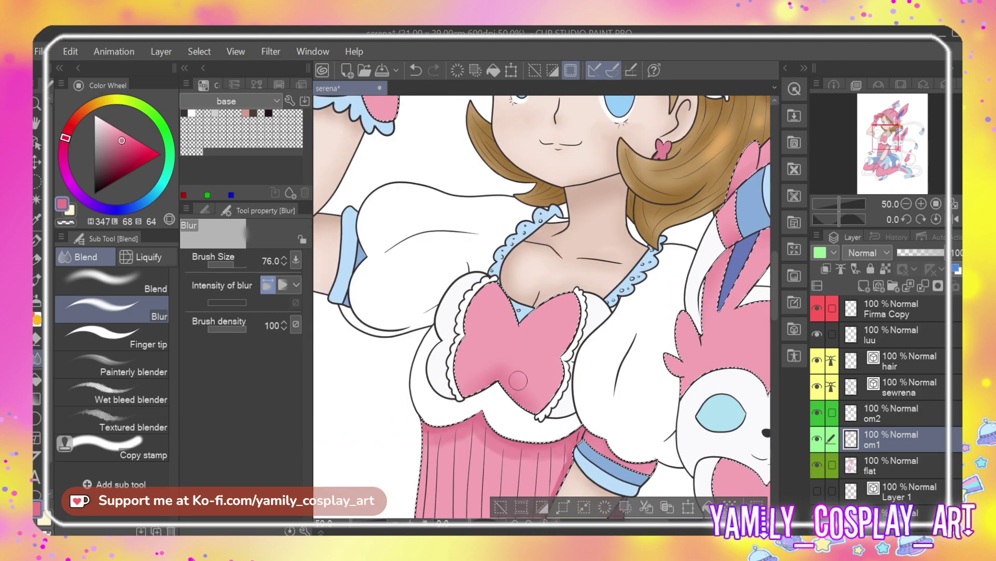
pyautogui.moveTo(774, 261); pyautogui.dragTo(774, 280)
pyautogui.moveTo(449, 333)
pyautogui.mouseDown()
pyautogui.moveTo(479, 322)
pyautogui.moveTo(501, 338)
pyautogui.mouseUp()
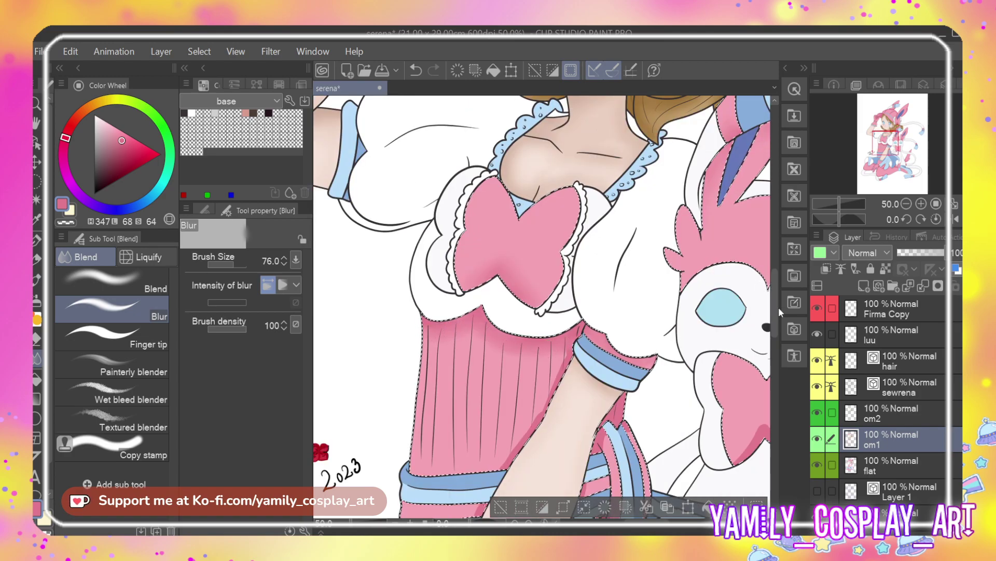
# Blend the shadows on the bodice beside the girl's arm and on the pink parts of the waist sash and its knot
pyautogui.moveTo(778, 304); pyautogui.dragTo(778, 320)
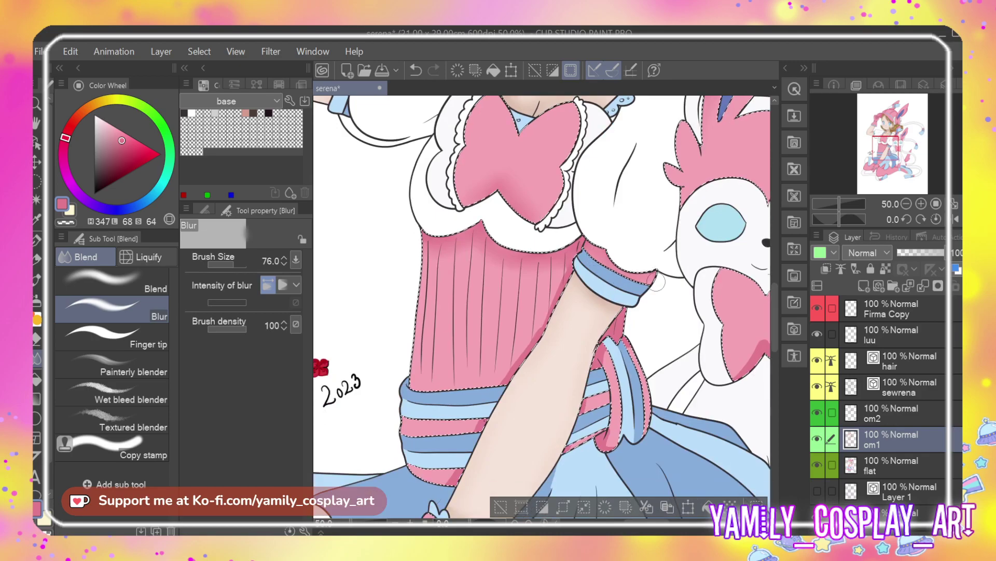
pyautogui.click(151, 281)
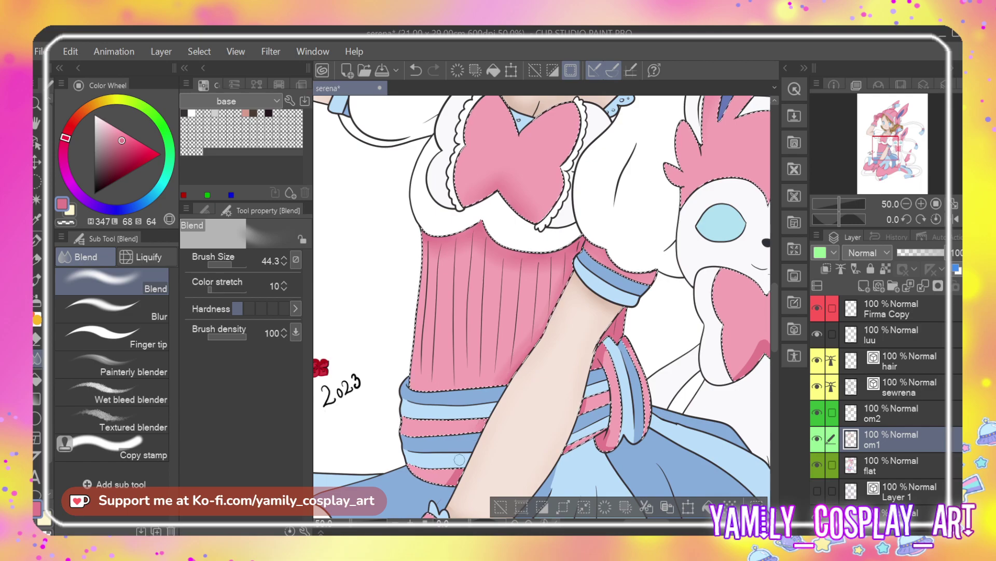
pyautogui.moveTo(460, 470); pyautogui.dragTo(443, 492)
pyautogui.moveTo(616, 344)
pyautogui.mouseDown()
pyautogui.moveTo(600, 367)
pyautogui.moveTo(631, 351)
pyautogui.mouseUp()
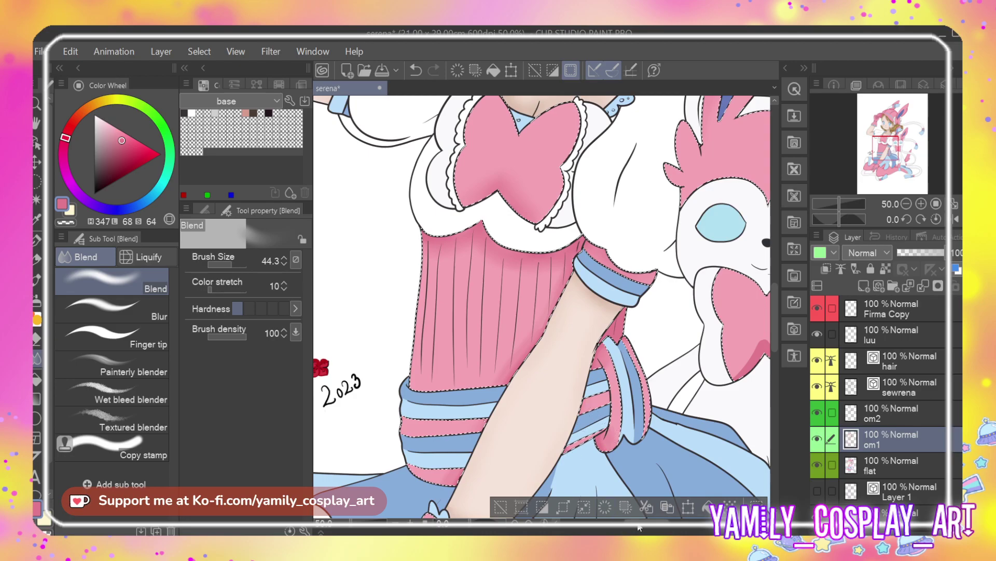
# Blend the shadows along the lower edge of the companion's neck bow
pyautogui.moveTo(643, 524); pyautogui.dragTo(680, 523)
pyautogui.moveTo(519, 376)
pyautogui.mouseDown()
pyautogui.moveTo(543, 354)
pyautogui.moveTo(572, 354)
pyautogui.moveTo(563, 345)
pyautogui.moveTo(602, 375)
pyautogui.mouseUp()
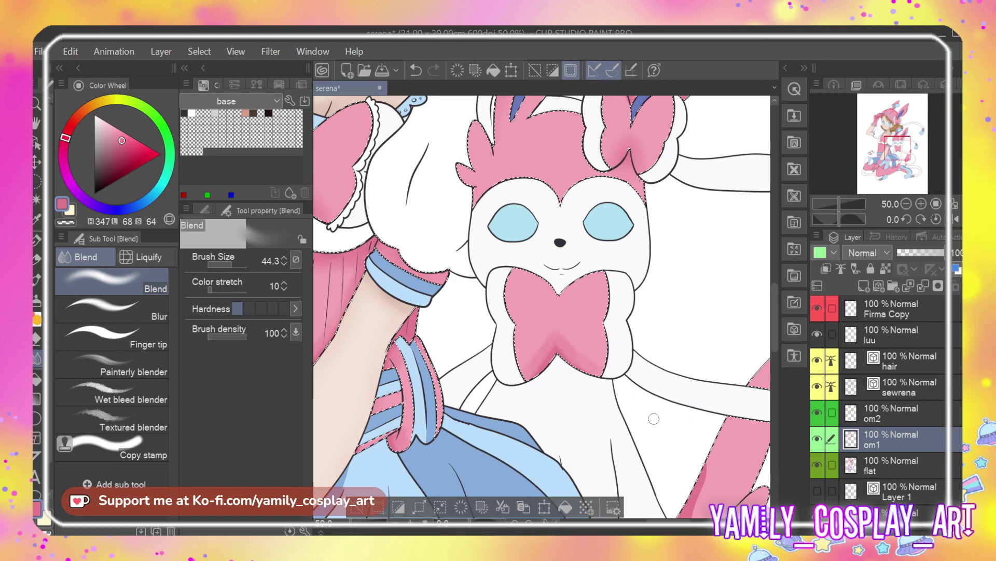
# Blend the shadows on the companion's tail, the pink ribbon band below it and the front paw
pyautogui.hscroll(3, 653, 418)
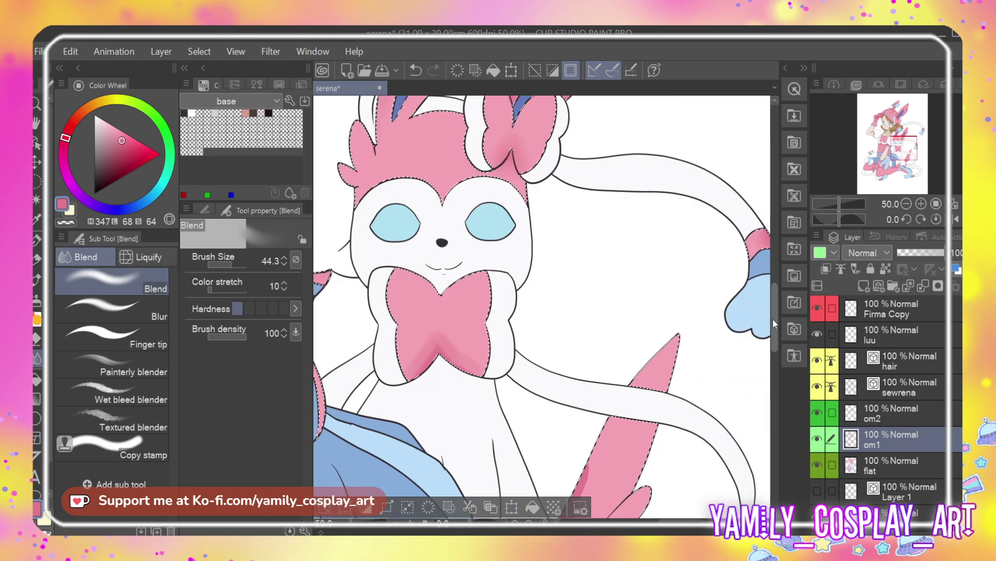
pyautogui.scroll(-5, 773, 318)
pyautogui.moveTo(582, 279)
pyautogui.mouseDown()
pyautogui.moveTo(570, 320)
pyautogui.moveTo(615, 320)
pyautogui.moveTo(595, 319)
pyautogui.mouseUp()
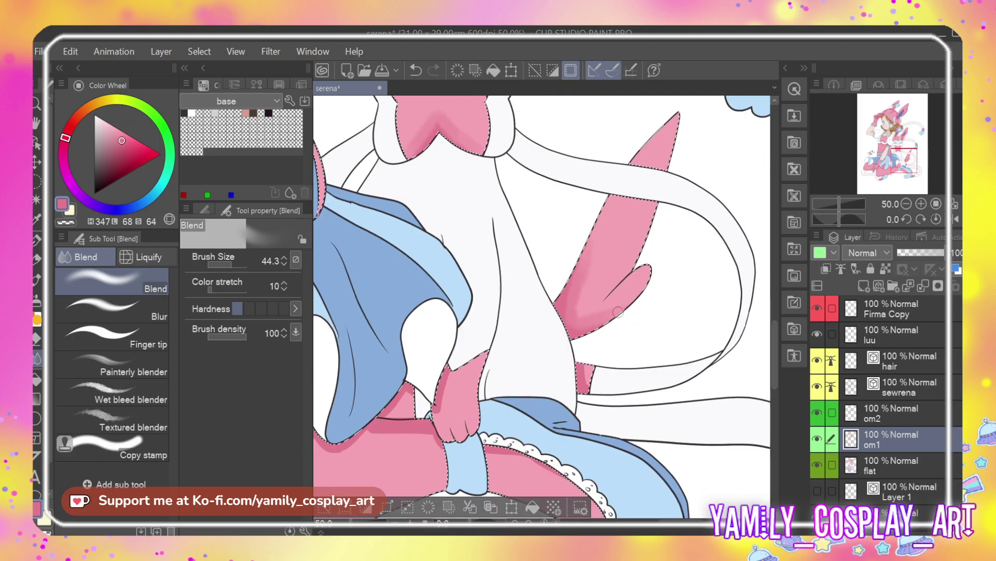
pyautogui.moveTo(588, 397); pyautogui.dragTo(584, 374)
pyautogui.moveTo(444, 375); pyautogui.dragTo(437, 413)
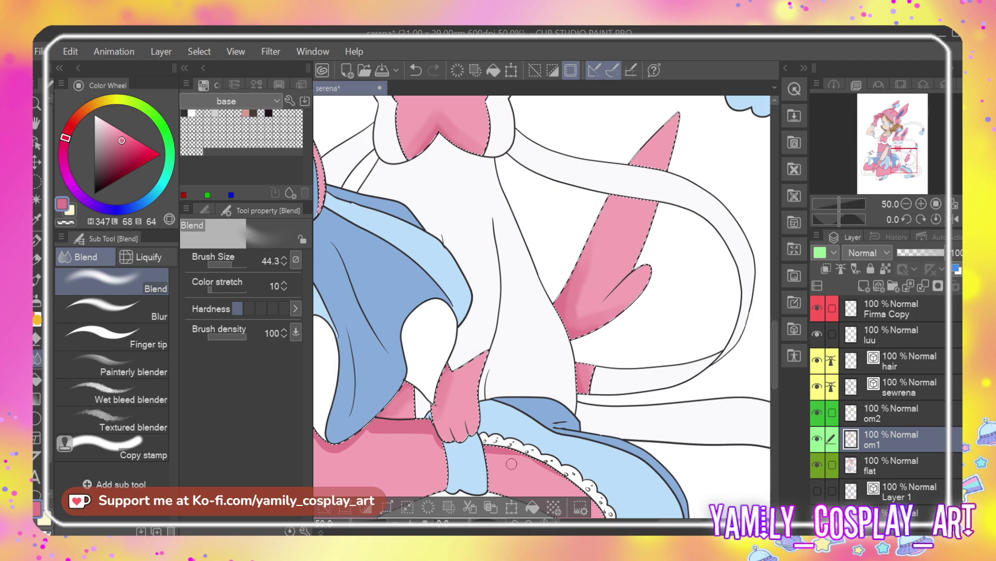
# Blend the shadows along the upper edge of the girl's pink stocking, from the lace trim to beneath the skirt
pyautogui.moveTo(691, 523); pyautogui.dragTo(679, 523)
pyautogui.moveTo(774, 345); pyautogui.dragTo(775, 370)
pyautogui.moveTo(626, 313); pyautogui.dragTo(588, 308)
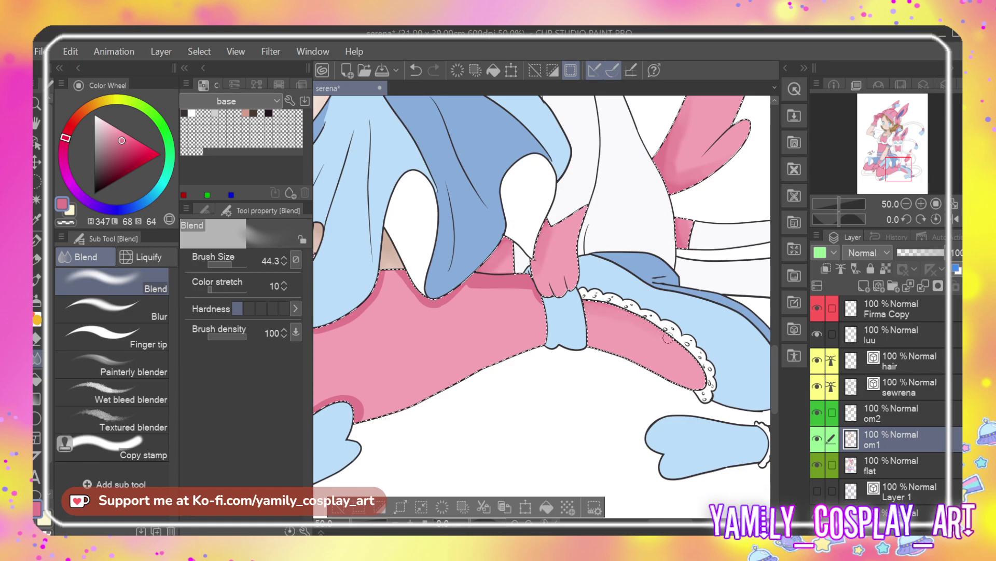
pyautogui.moveTo(528, 294)
pyautogui.mouseDown()
pyautogui.moveTo(415, 298)
pyautogui.moveTo(423, 305)
pyautogui.moveTo(397, 274)
pyautogui.mouseUp()
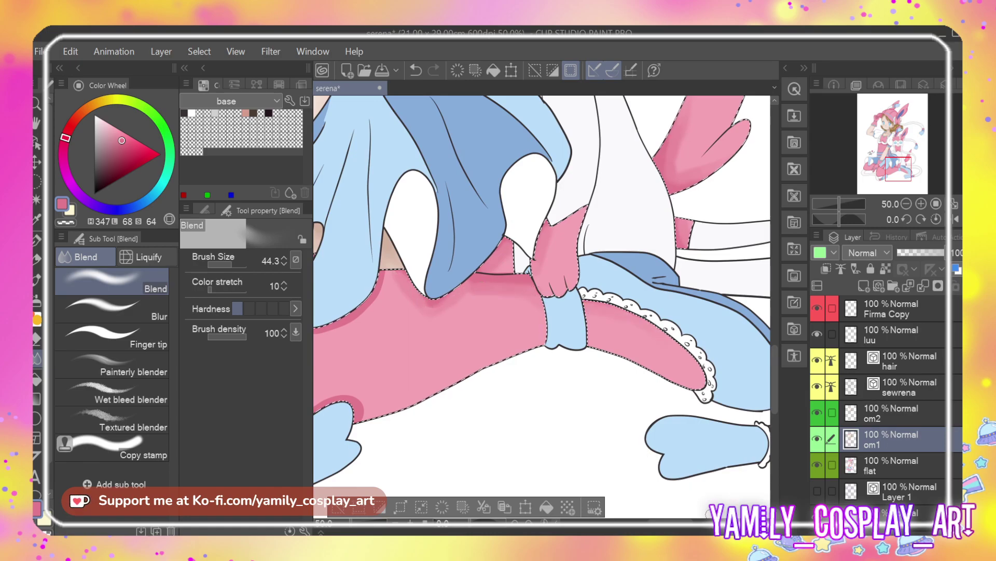
pyautogui.hscroll(6, 626, 455)
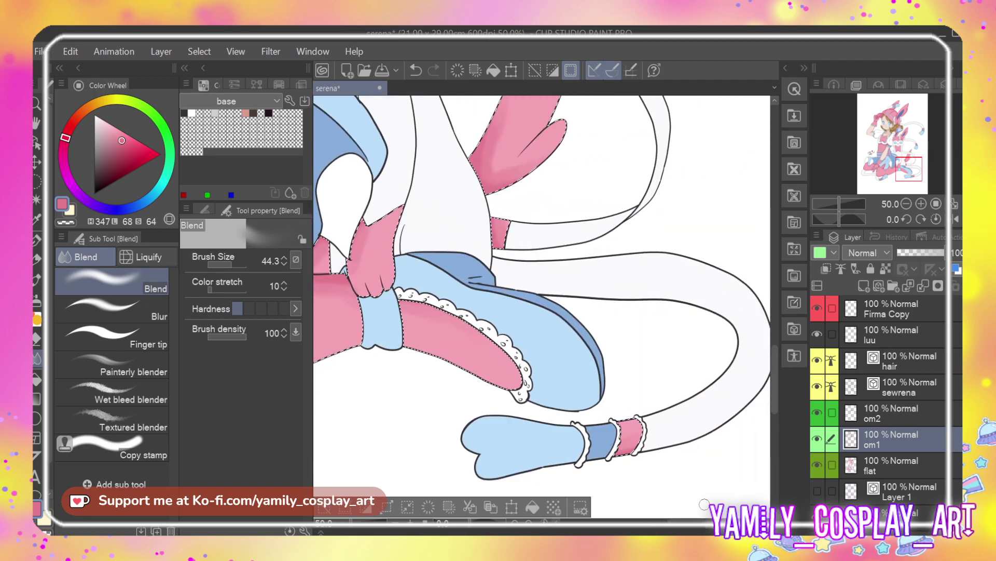
# Blend the shadows on the girl's near pink stocking, along its lower edge at the knee and beneath the skirt hem
pyautogui.moveTo(690, 525); pyautogui.dragTo(638, 526)
pyautogui.moveTo(480, 404)
pyautogui.mouseDown()
pyautogui.moveTo(478, 424)
pyautogui.moveTo(497, 440)
pyautogui.moveTo(665, 416)
pyautogui.mouseUp()
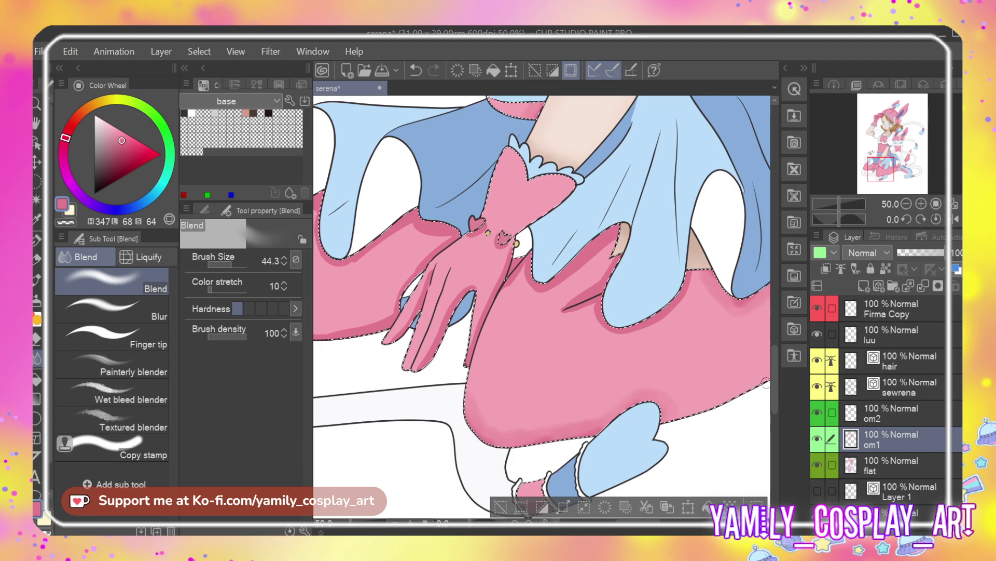
pyautogui.scroll(-3, 483, 423)
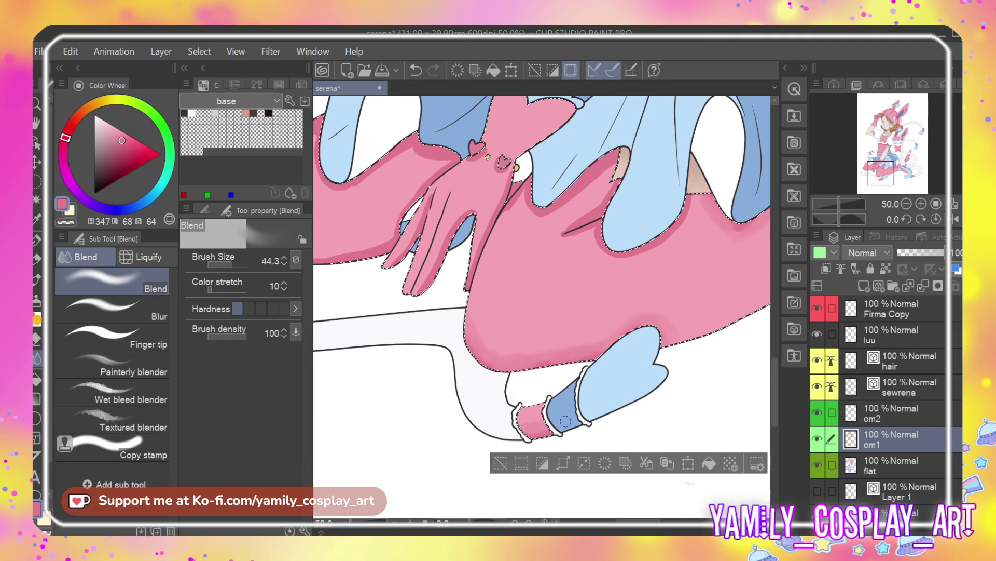
pyautogui.scroll(5, 524, 340)
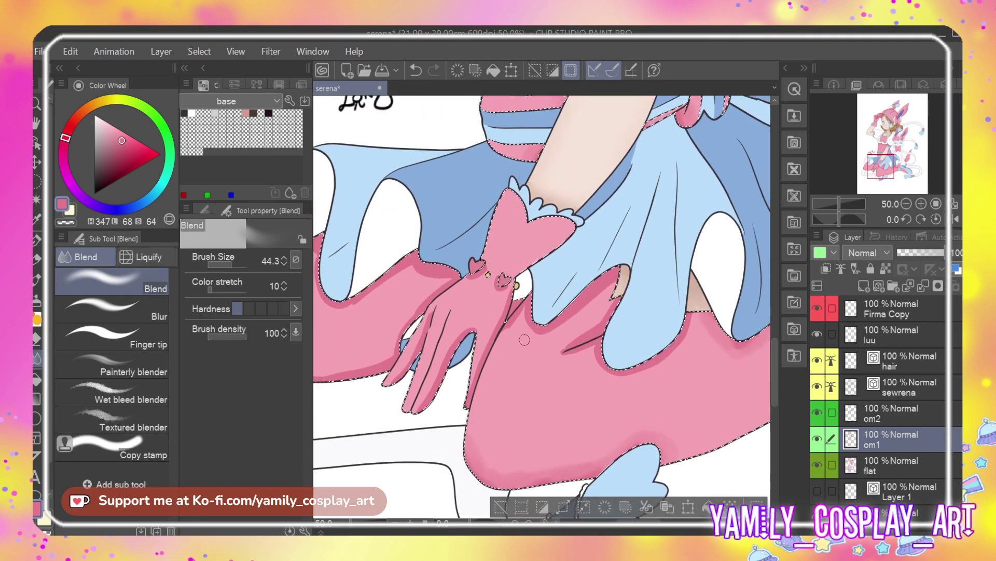
pyautogui.moveTo(528, 325)
pyautogui.mouseDown()
pyautogui.moveTo(611, 286)
pyautogui.moveTo(606, 328)
pyautogui.moveTo(617, 302)
pyautogui.moveTo(557, 357)
pyautogui.moveTo(590, 348)
pyautogui.moveTo(603, 367)
pyautogui.moveTo(657, 367)
pyautogui.moveTo(645, 369)
pyautogui.moveTo(681, 341)
pyautogui.mouseUp()
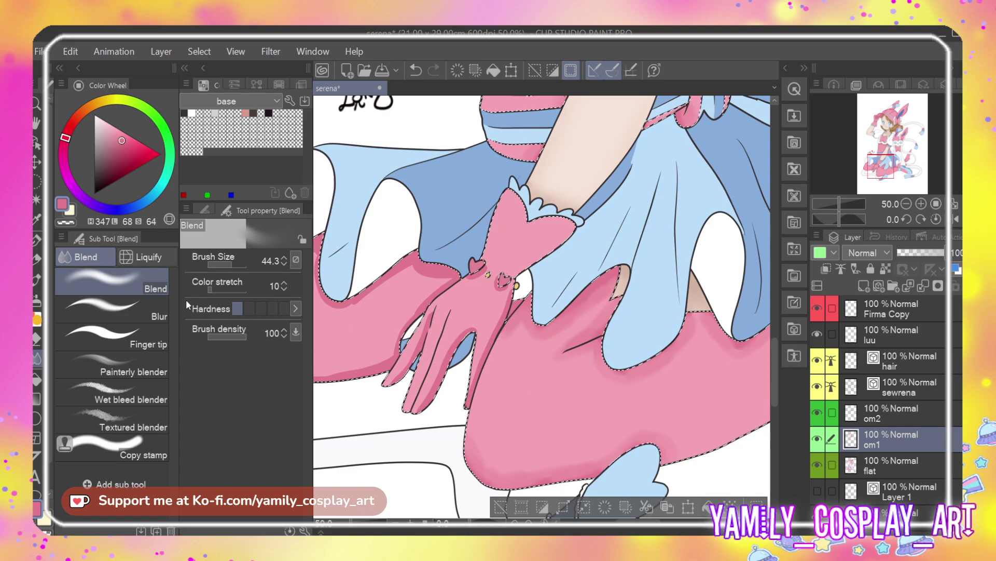
# Soften the near stocking's shadows with the Blur tool, from the knee and skirt hem to the lace trim
pyautogui.click(139, 317)
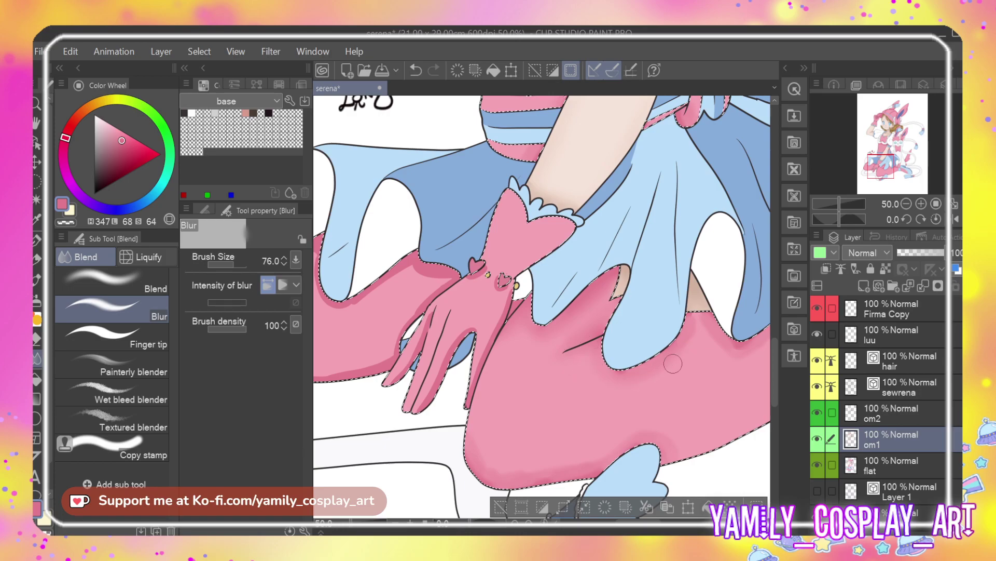
pyautogui.scroll(-5, 675, 363)
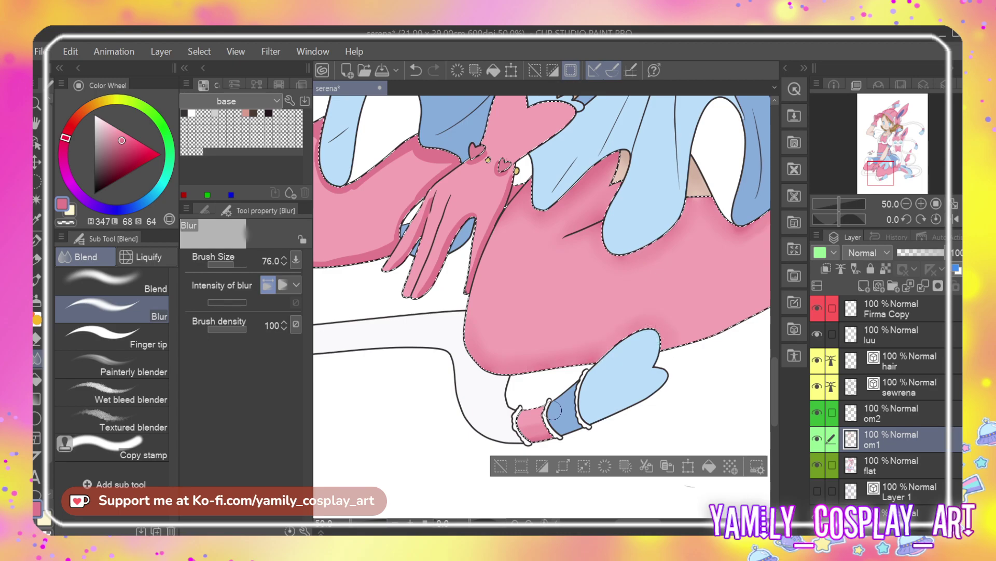
pyautogui.hscroll(5, 466, 250)
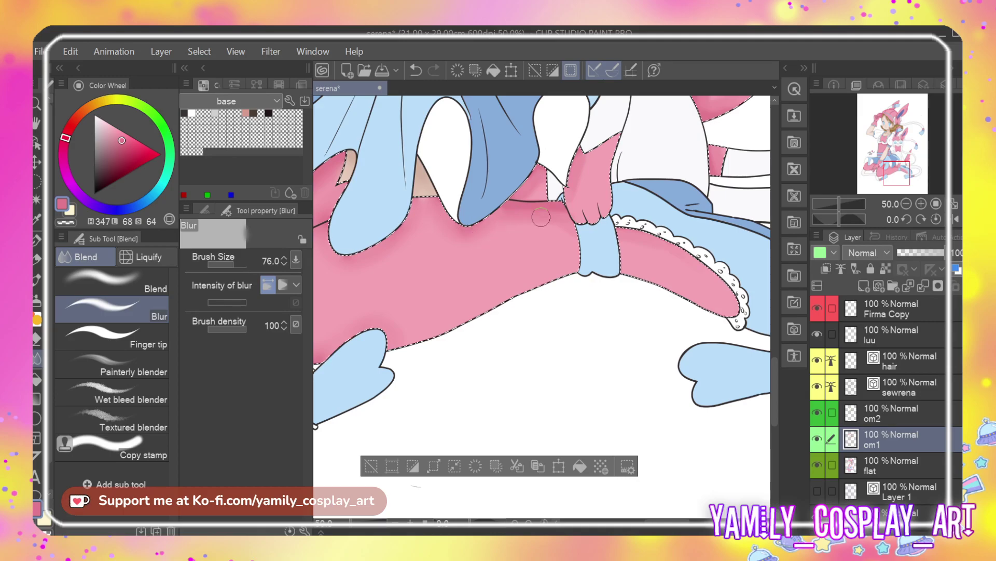
pyautogui.moveTo(650, 257); pyautogui.dragTo(662, 247)
pyautogui.hscroll(3, 703, 445)
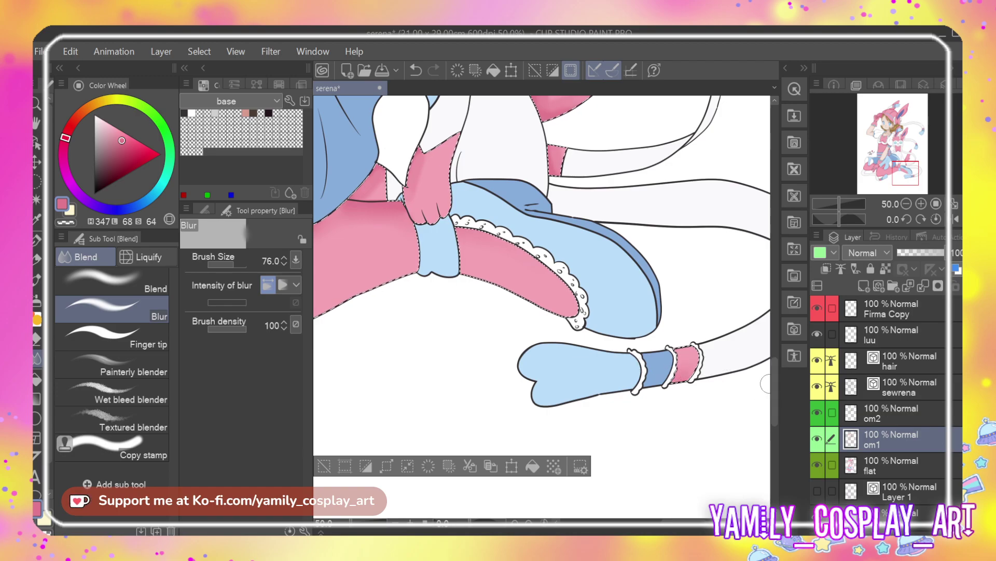
# Blur the shadows on the companion's tail and neck bow and on the girl's chest bow, bodice and waist sash
pyautogui.scroll(5, 772, 379)
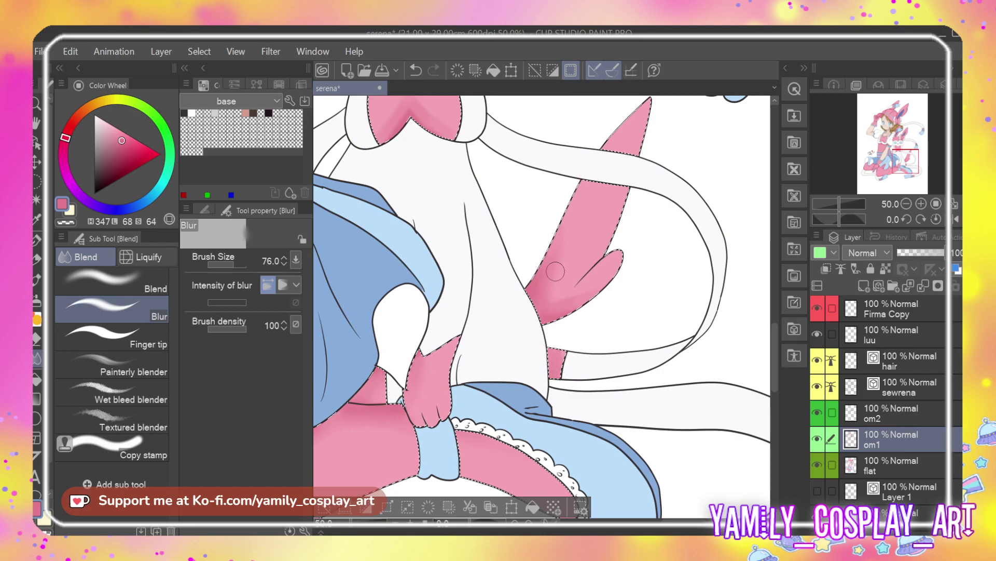
pyautogui.moveTo(773, 324); pyautogui.dragTo(771, 292)
pyautogui.moveTo(438, 369)
pyautogui.mouseDown()
pyautogui.moveTo(410, 343)
pyautogui.moveTo(433, 362)
pyautogui.moveTo(410, 344)
pyautogui.moveTo(392, 368)
pyautogui.mouseUp()
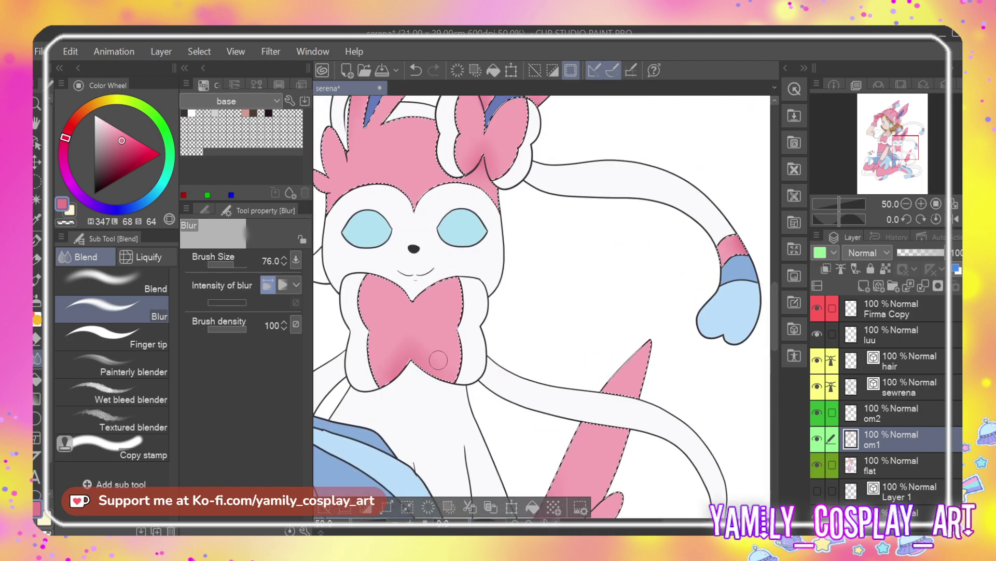
pyautogui.moveTo(680, 521); pyautogui.dragTo(640, 511)
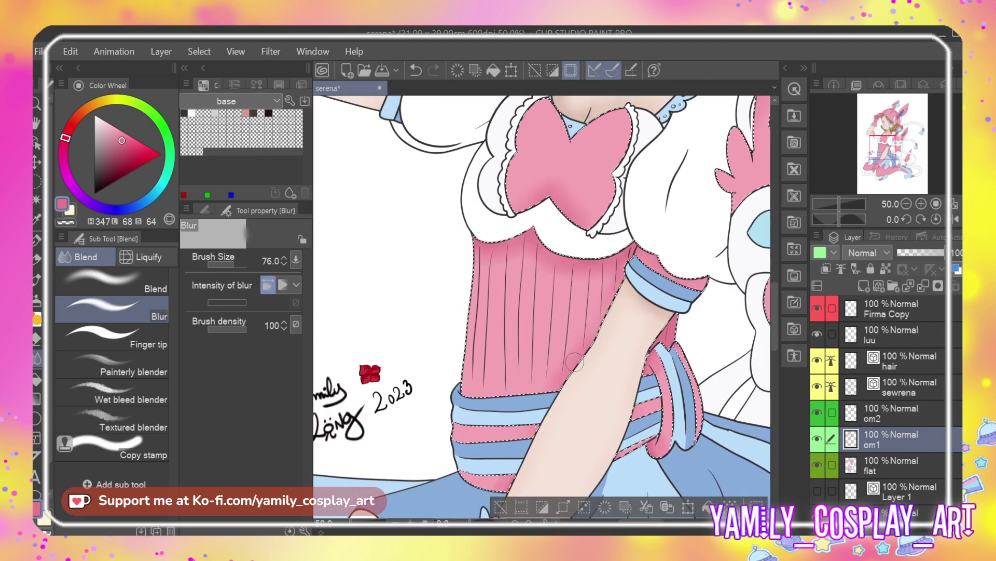
pyautogui.moveTo(655, 422); pyautogui.dragTo(630, 448)
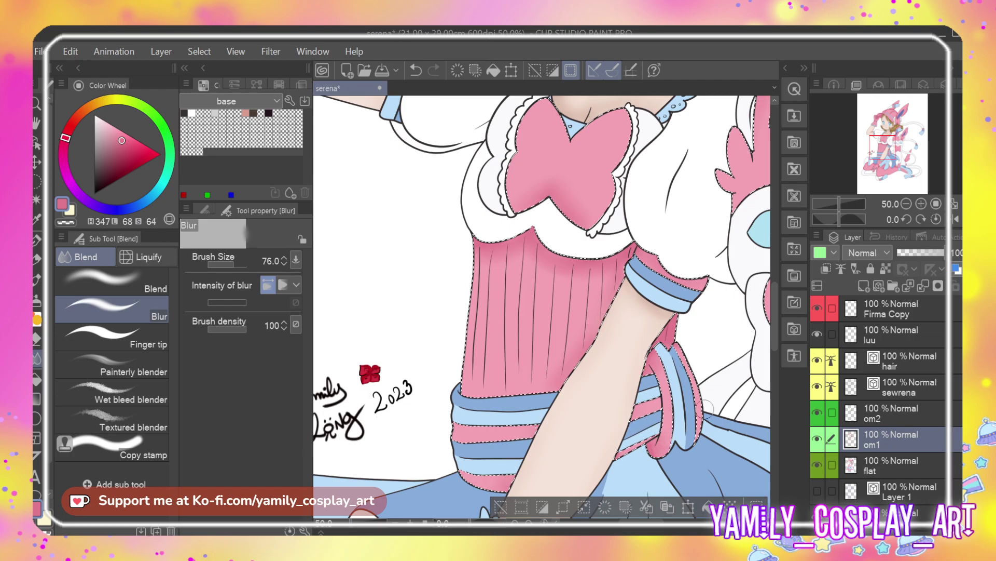
# Blend the shadows on the girl's lowered pink glove, from the wrist hearts down along the fingers
pyautogui.scroll(-1, 573, 232)
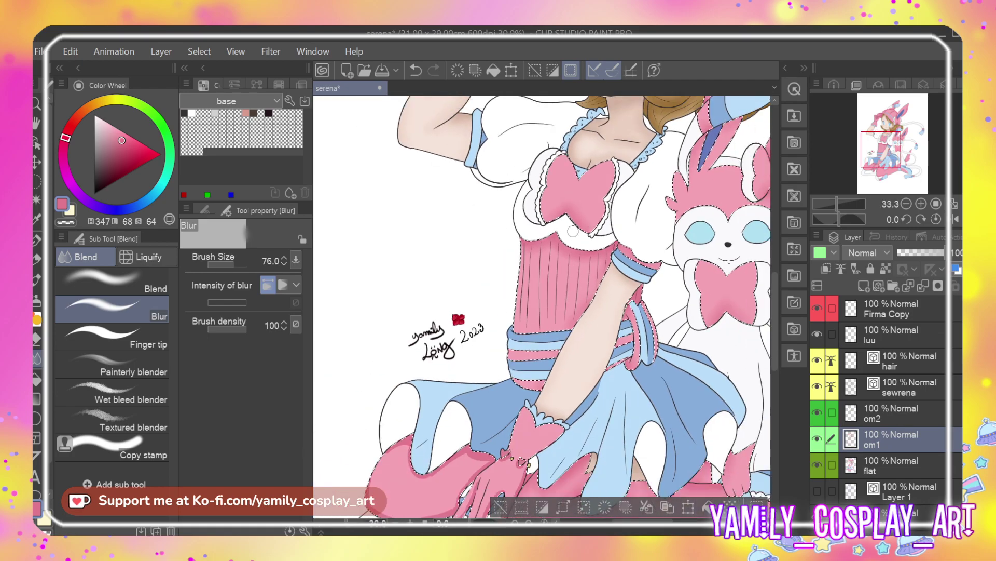
pyautogui.scroll(-3, 573, 231)
pyautogui.scroll(2, 487, 390)
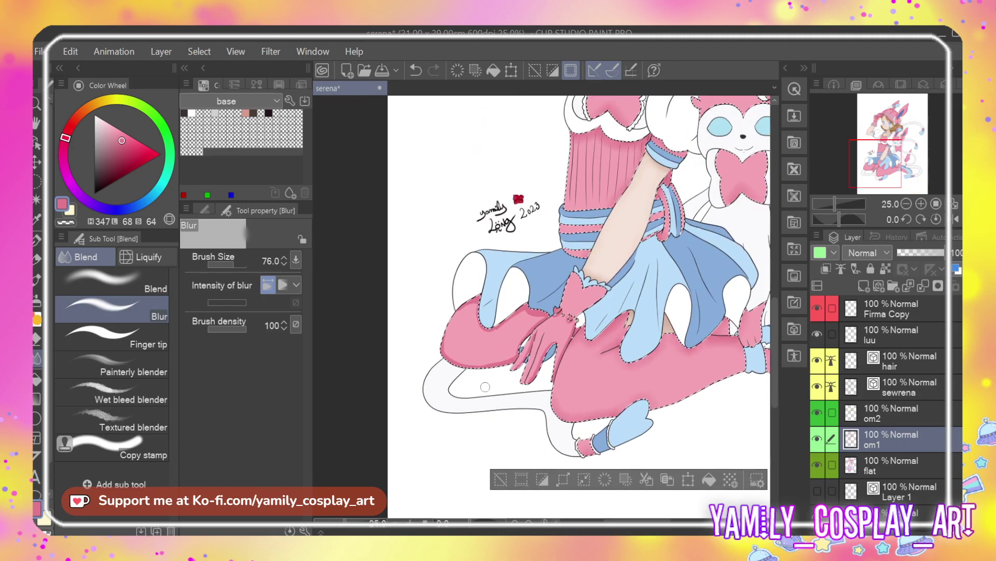
pyautogui.scroll(1, 487, 390)
pyautogui.scroll(1, 512, 346)
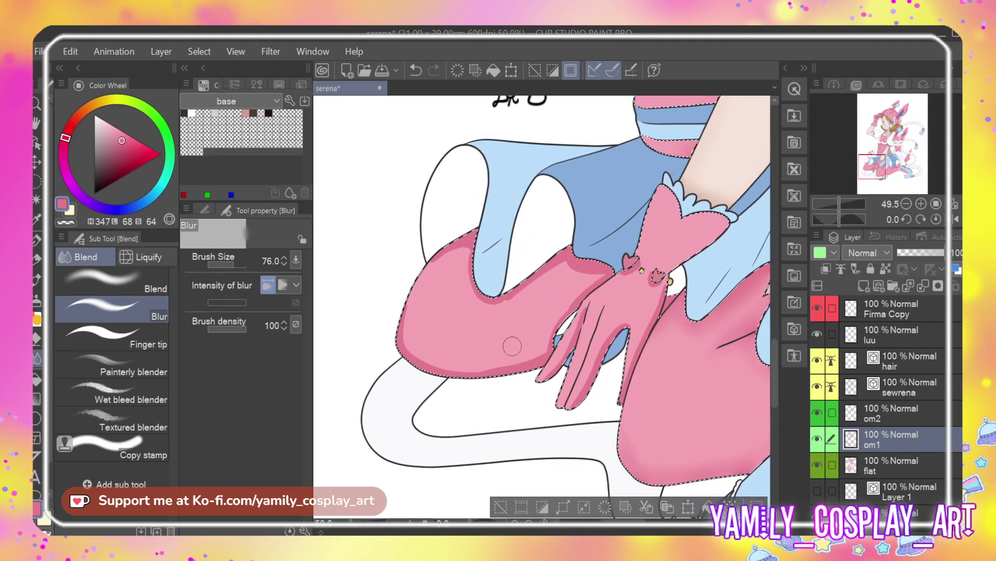
pyautogui.scroll(1, 512, 346)
pyautogui.click(133, 276)
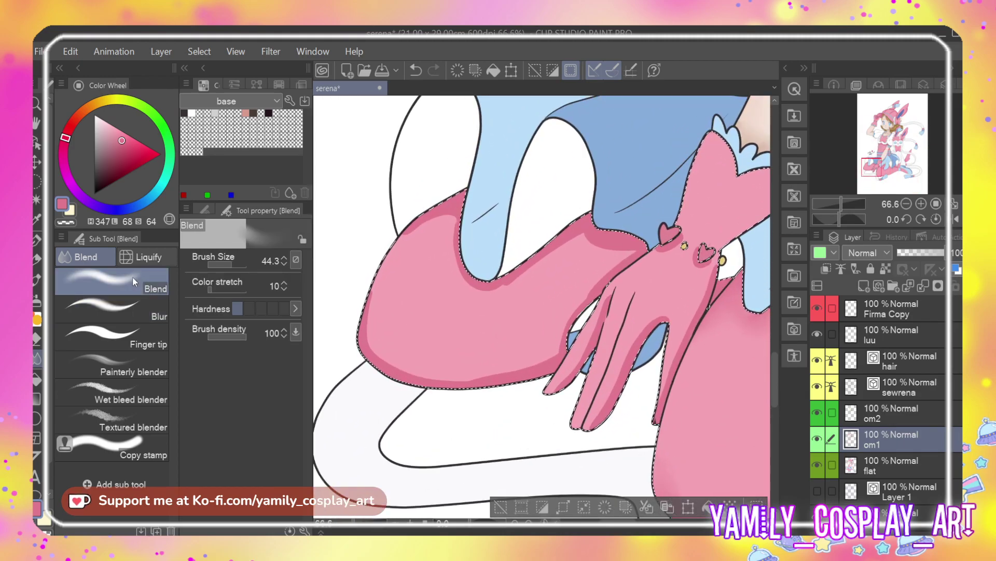
pyautogui.moveTo(715, 263)
pyautogui.mouseDown()
pyautogui.moveTo(654, 403)
pyautogui.moveTo(693, 261)
pyautogui.mouseUp()
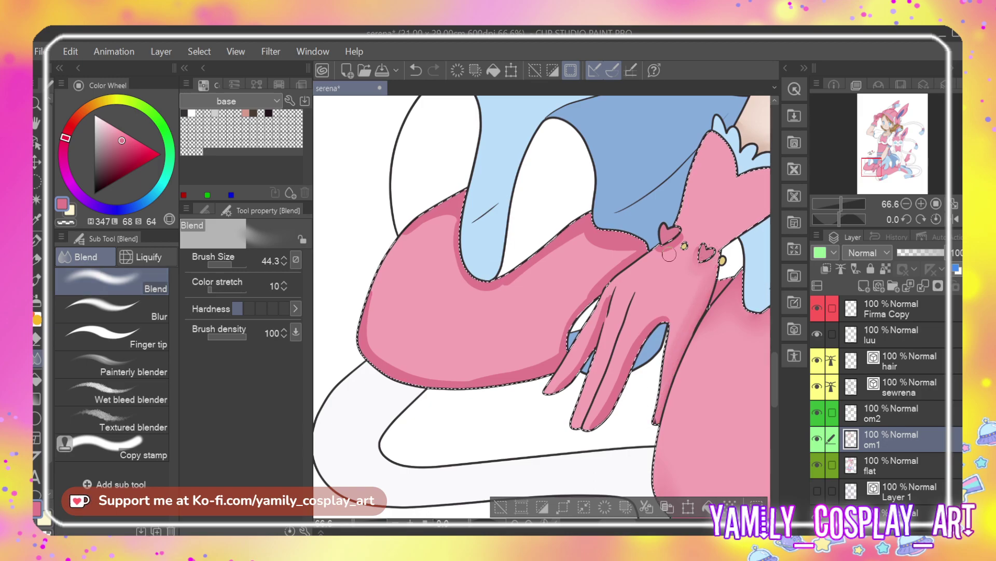
pyautogui.moveTo(669, 318)
pyautogui.mouseDown()
pyautogui.moveTo(644, 328)
pyautogui.moveTo(591, 423)
pyautogui.mouseUp()
pyautogui.moveTo(608, 300); pyautogui.dragTo(553, 390)
# Blend the shadows around the far pink stocking, beneath the skirt, beside the glove and along the lower edge
pyautogui.moveTo(624, 262); pyautogui.dragTo(559, 337)
pyautogui.moveTo(543, 268)
pyautogui.mouseDown()
pyautogui.moveTo(490, 287)
pyautogui.moveTo(466, 243)
pyautogui.moveTo(429, 229)
pyautogui.moveTo(407, 234)
pyautogui.moveTo(452, 215)
pyautogui.moveTo(455, 269)
pyautogui.mouseUp()
pyautogui.moveTo(394, 239)
pyautogui.mouseDown()
pyautogui.moveTo(455, 264)
pyautogui.moveTo(474, 289)
pyautogui.moveTo(460, 270)
pyautogui.moveTo(495, 291)
pyautogui.moveTo(585, 231)
pyautogui.moveTo(600, 245)
pyautogui.moveTo(641, 239)
pyautogui.mouseUp()
pyautogui.moveTo(367, 320)
pyautogui.mouseDown()
pyautogui.moveTo(391, 366)
pyautogui.moveTo(452, 380)
pyautogui.moveTo(530, 369)
pyautogui.moveTo(563, 350)
pyautogui.mouseUp()
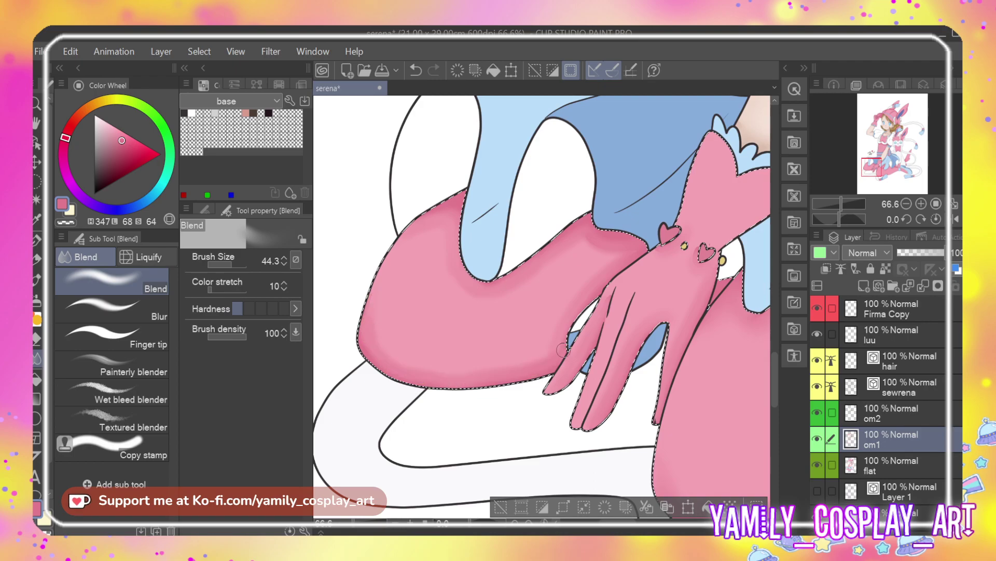
# Blur the shadows around the edges of the far stocking and on the fingers of the lowered glove
pyautogui.click(111, 307)
pyautogui.moveTo(438, 220); pyautogui.dragTo(442, 218)
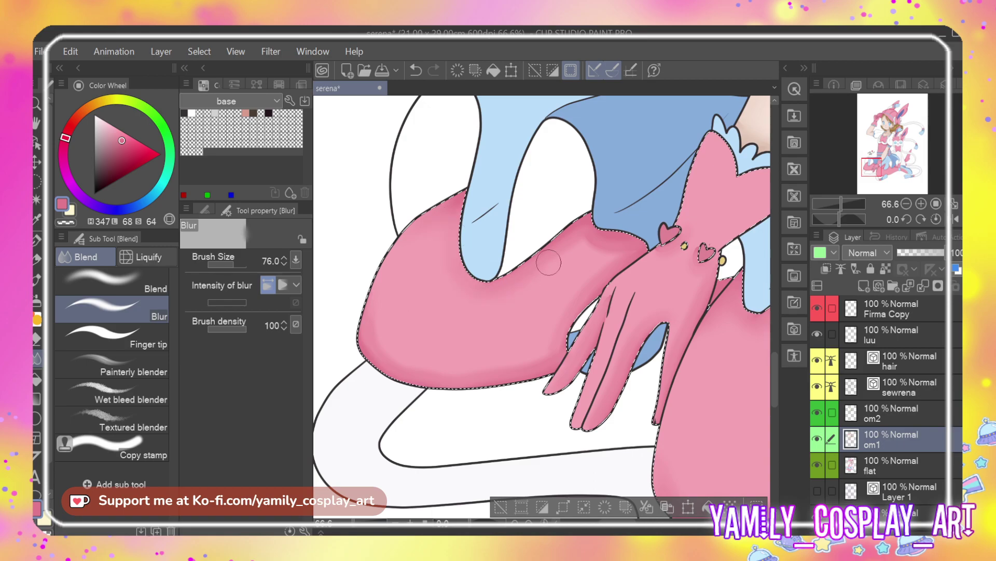
pyautogui.moveTo(592, 242)
pyautogui.mouseDown()
pyautogui.moveTo(587, 289)
pyautogui.moveTo(501, 373)
pyautogui.moveTo(476, 380)
pyautogui.mouseUp()
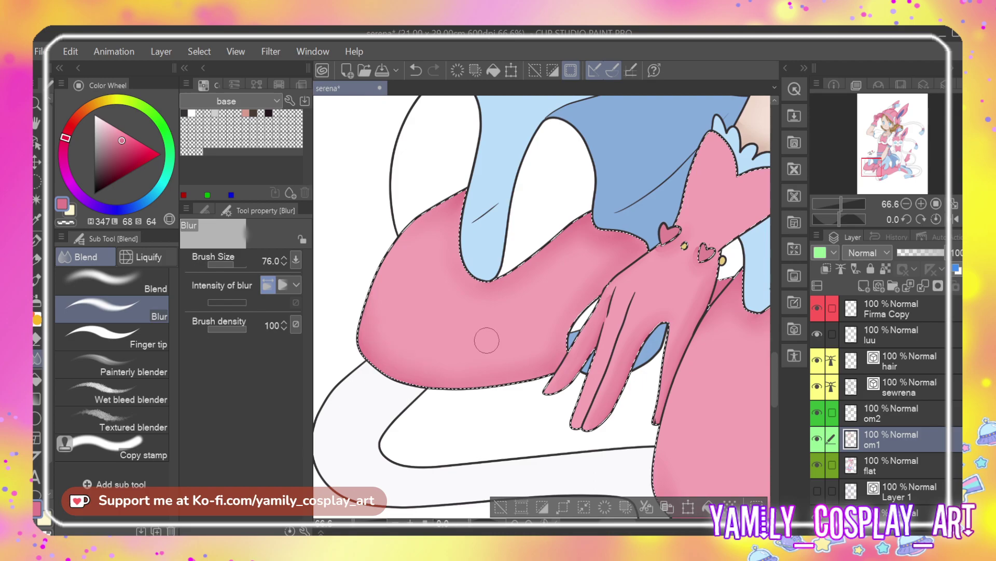
pyautogui.moveTo(589, 349); pyautogui.dragTo(569, 367)
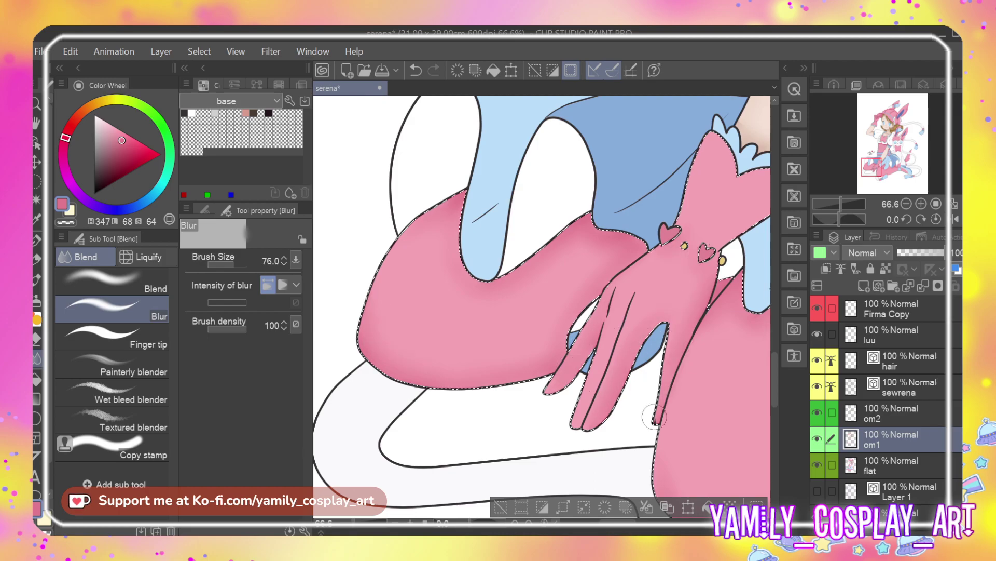
# Bring the whole illustration into view and save the file
pyautogui.scroll(-3, 573, 427)
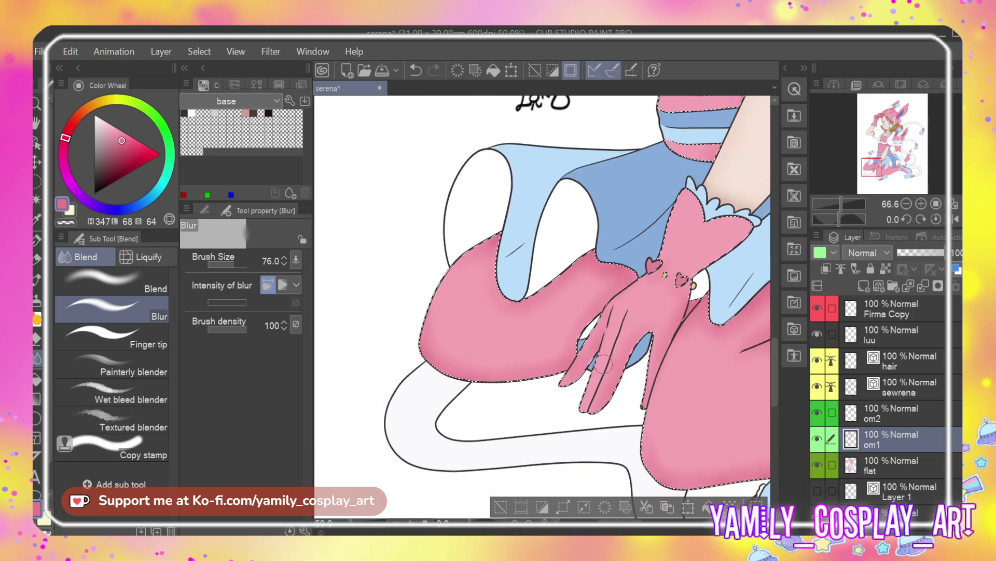
pyautogui.scroll(-3, 501, 397)
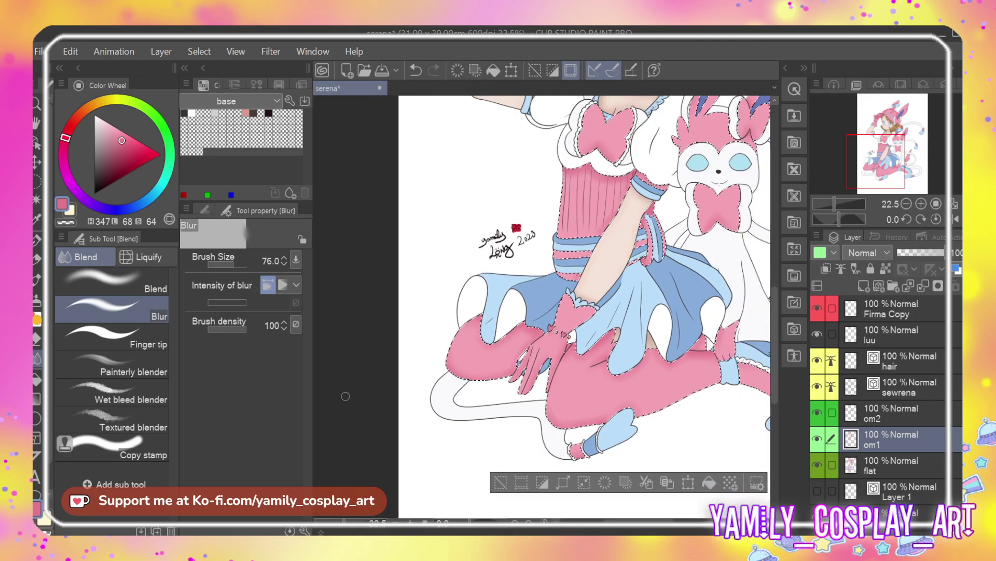
pyautogui.scroll(-3, 426, 387)
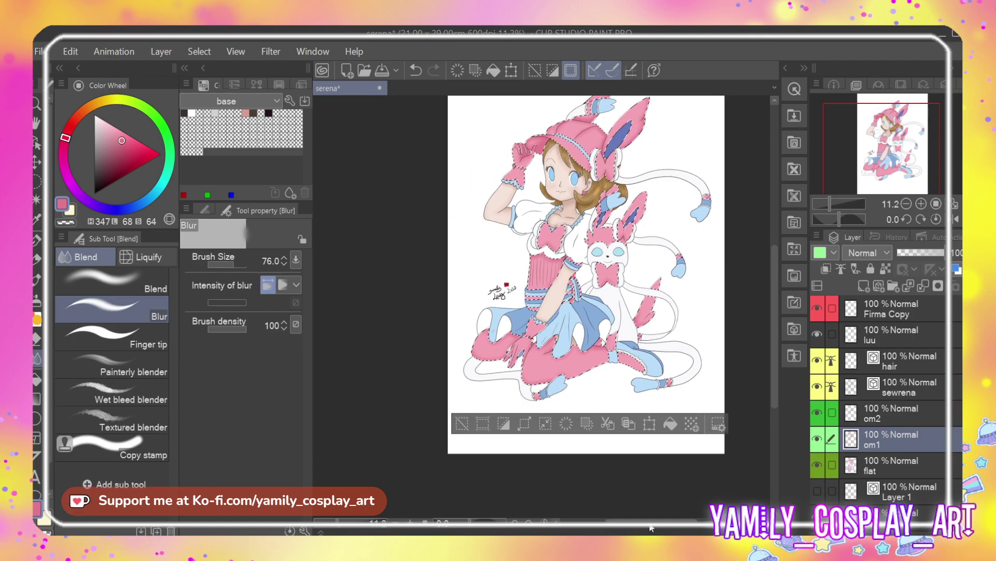
pyautogui.moveTo(650, 524); pyautogui.dragTo(670, 524)
pyautogui.moveTo(773, 280); pyautogui.dragTo(772, 256)
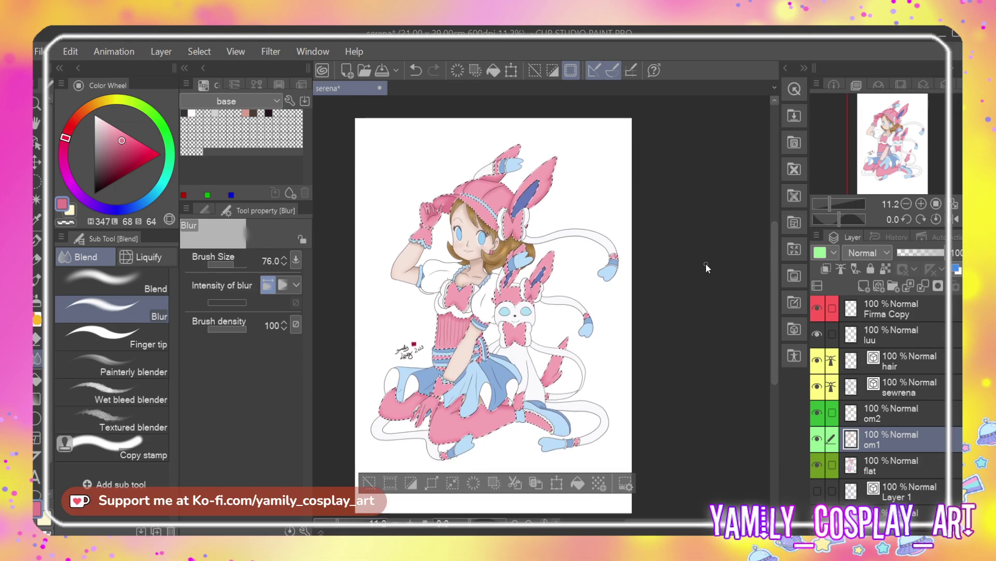
pyautogui.hotkey('ctrl', 's')
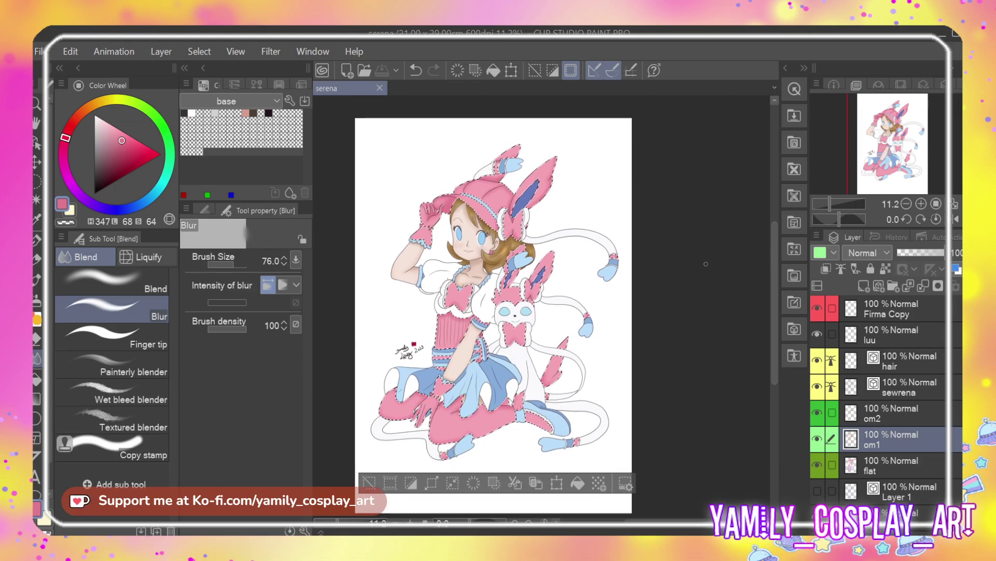
# On layer om2, paint a darker pink shadow (H 347, L 57, S 49) with the Turnip pen along the base of the hat's back ear
pyautogui.click(897, 420)
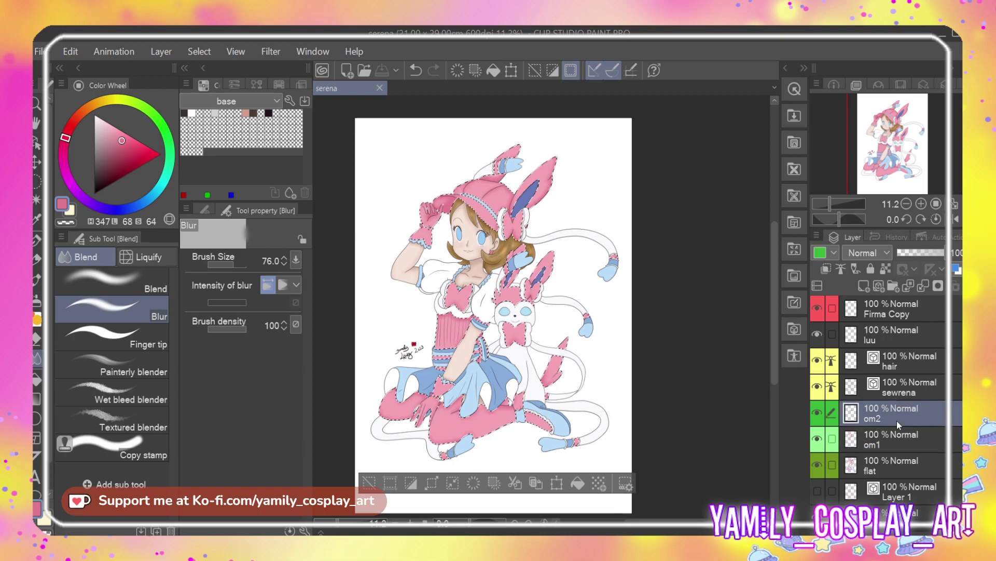
pyautogui.click(123, 149)
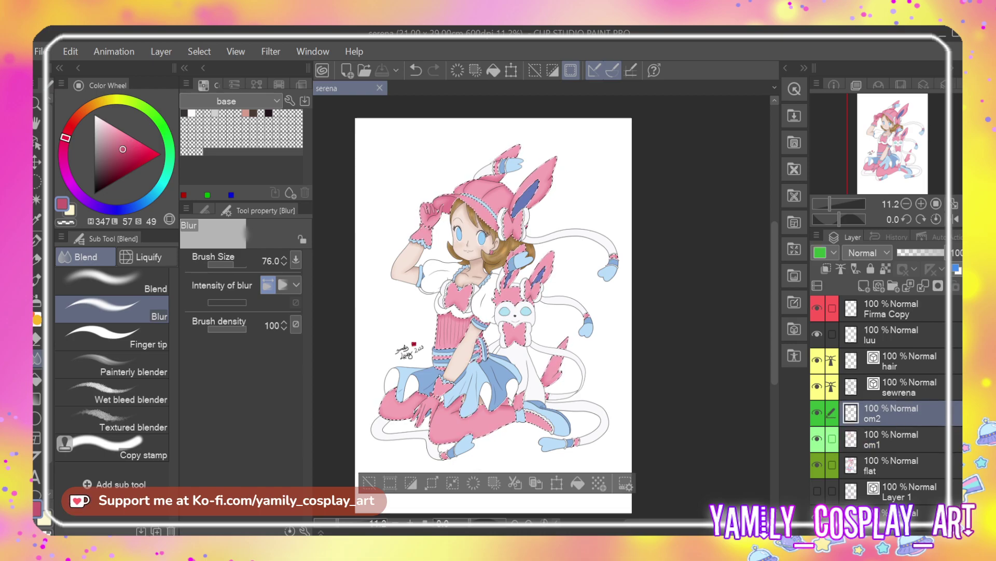
pyautogui.scroll(5, 487, 157)
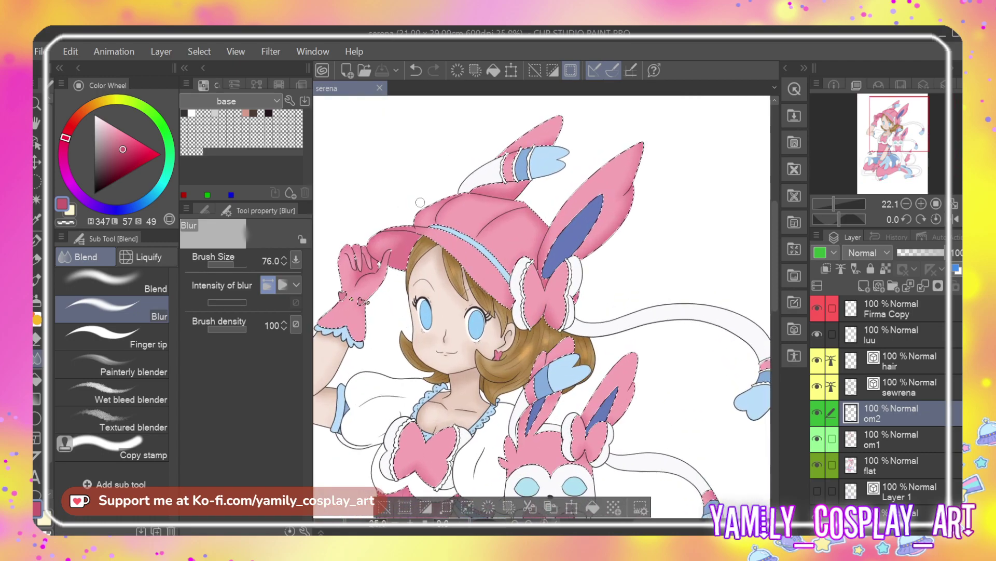
pyautogui.scroll(-3, 487, 157)
pyautogui.scroll(2, 544, 140)
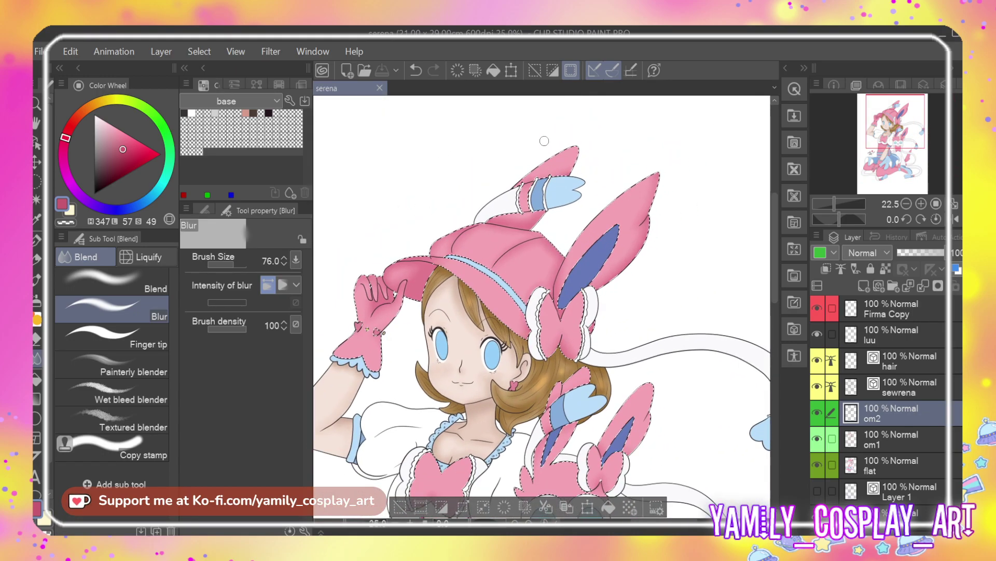
pyautogui.scroll(4, 514, 173)
pyautogui.press('p')
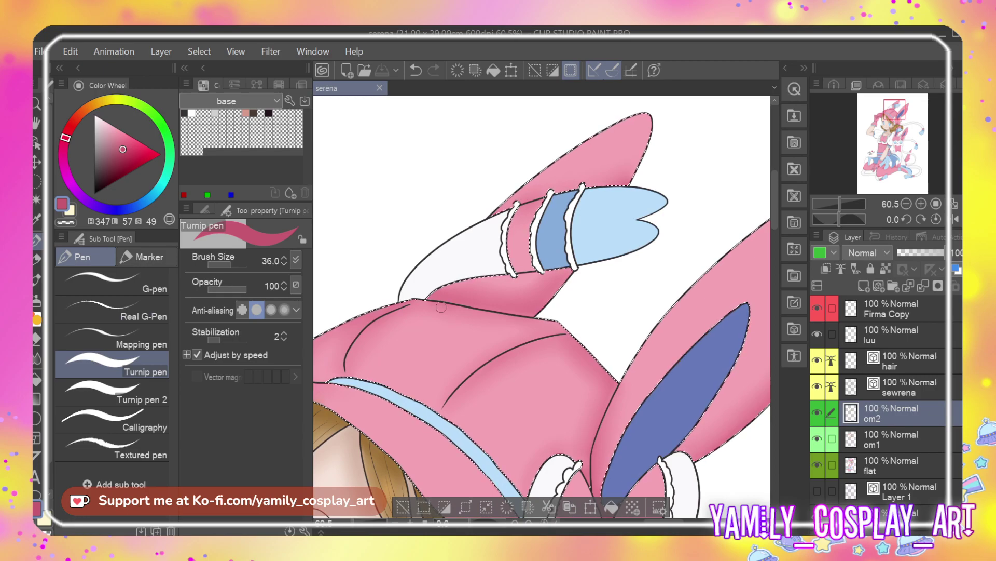
pyautogui.moveTo(459, 301); pyautogui.dragTo(550, 306)
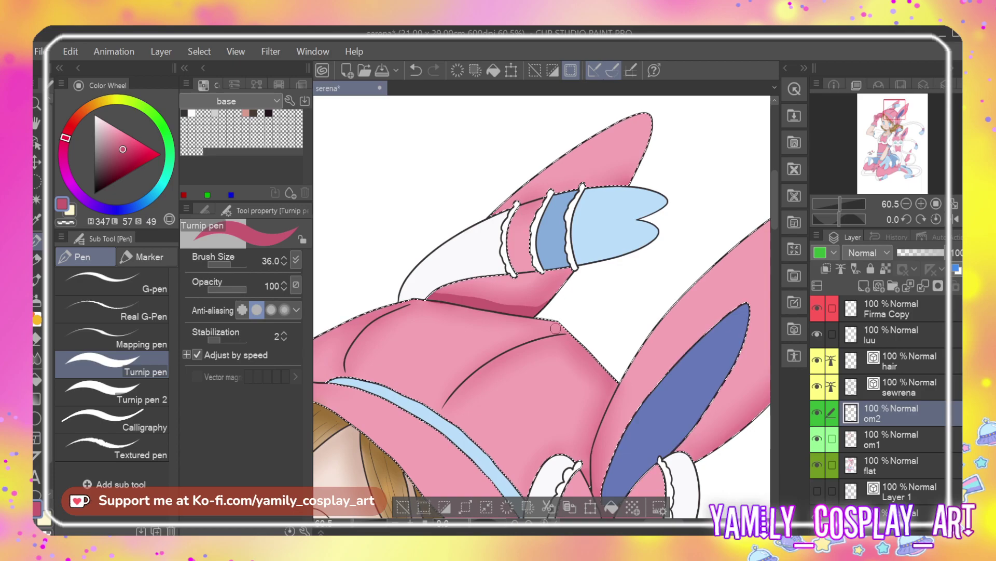
pyautogui.scroll(2, 581, 314)
pyautogui.scroll(2, 612, 279)
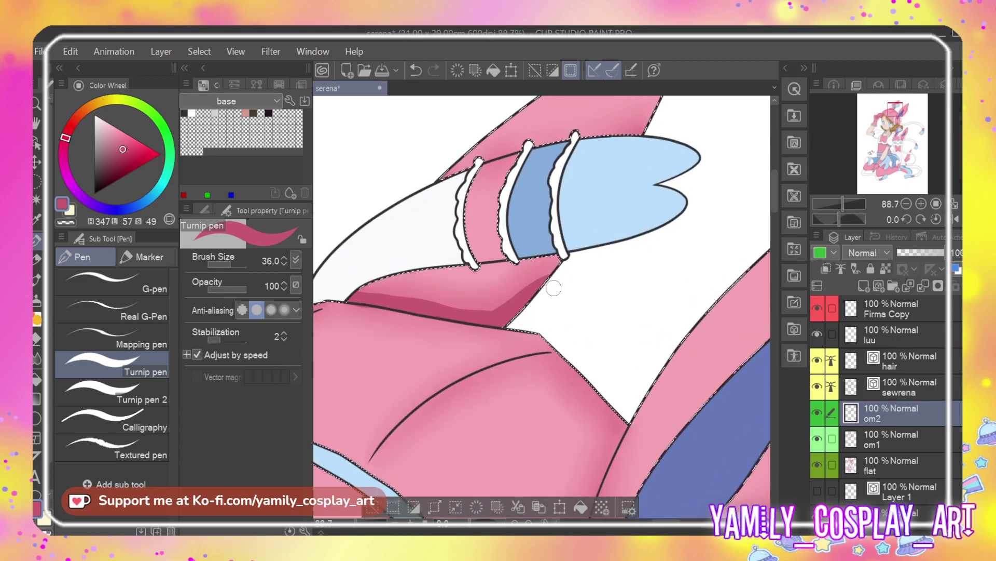
# Blur the darker pink shadow at the base of the hat's back ear into the pink around it
pyautogui.press('e')
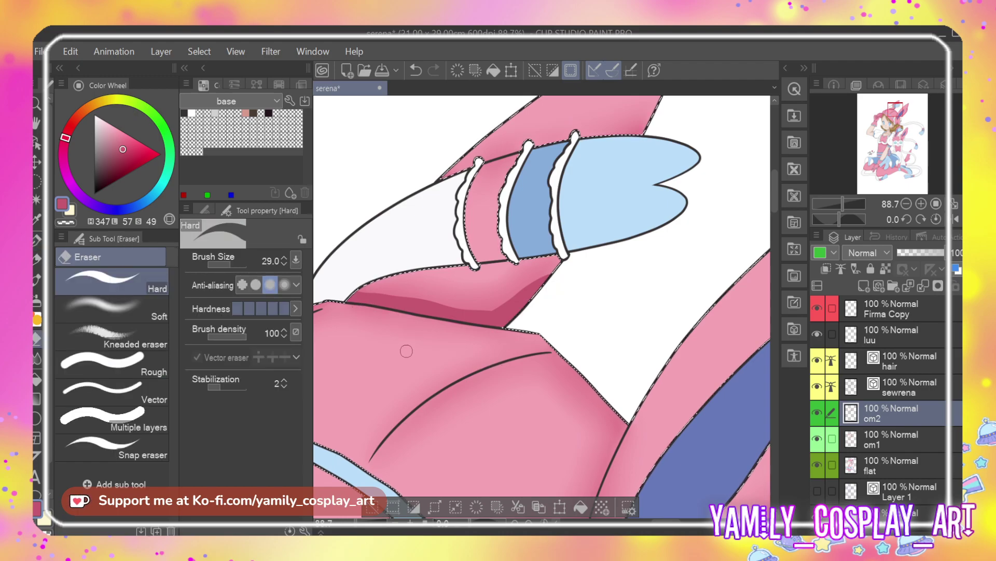
pyautogui.press('j')
pyautogui.moveTo(360, 282)
pyautogui.mouseDown()
pyautogui.moveTo(476, 308)
pyautogui.moveTo(531, 286)
pyautogui.moveTo(485, 305)
pyautogui.moveTo(366, 288)
pyautogui.moveTo(390, 267)
pyautogui.mouseUp()
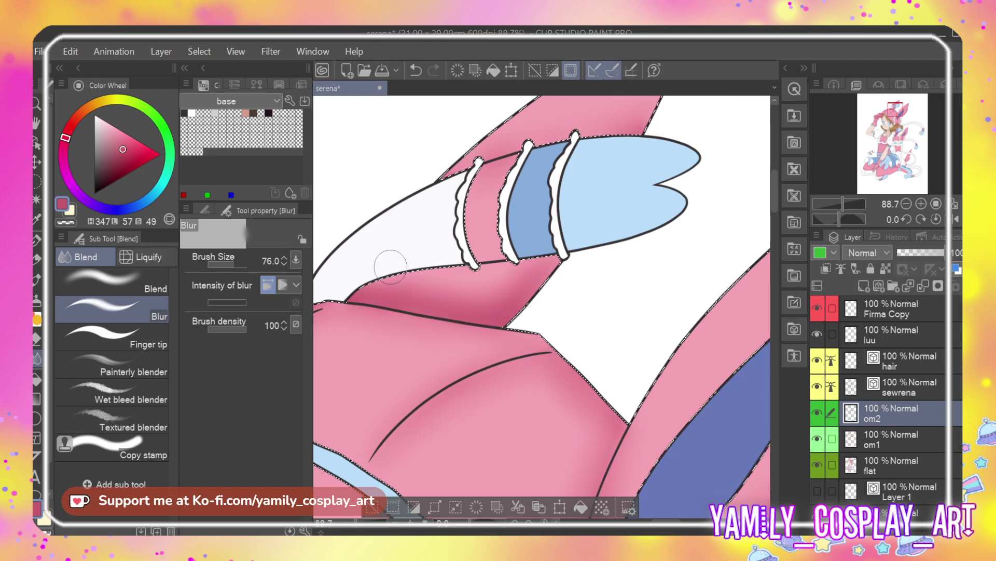
# Paint a darker pink shadow with the Turnip pen on the underside of the hat brim, along the edge beside the hair
pyautogui.scroll(-3, 387, 268)
pyautogui.scroll(-2, 542, 226)
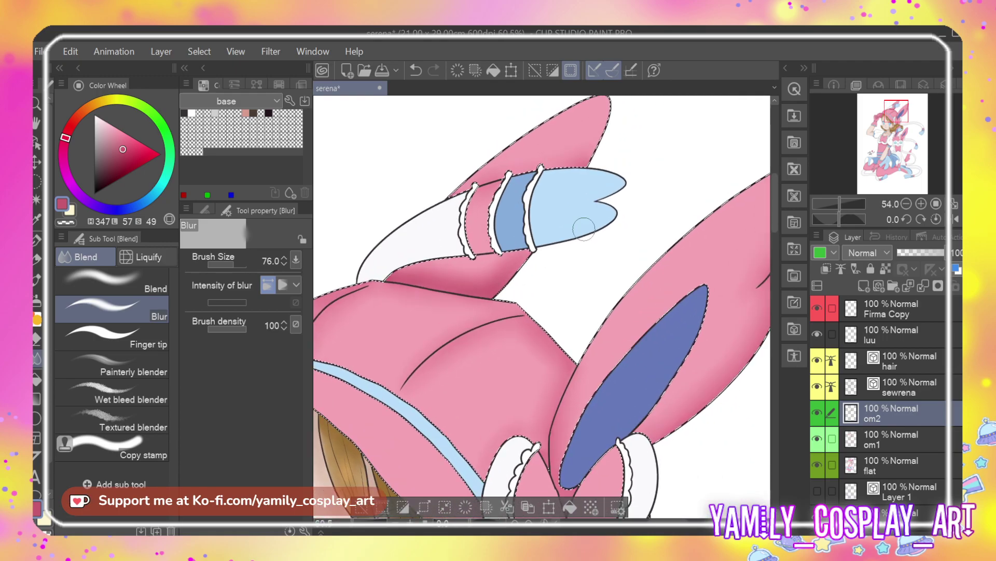
pyautogui.scroll(-3, 685, 166)
pyautogui.scroll(4, 554, 227)
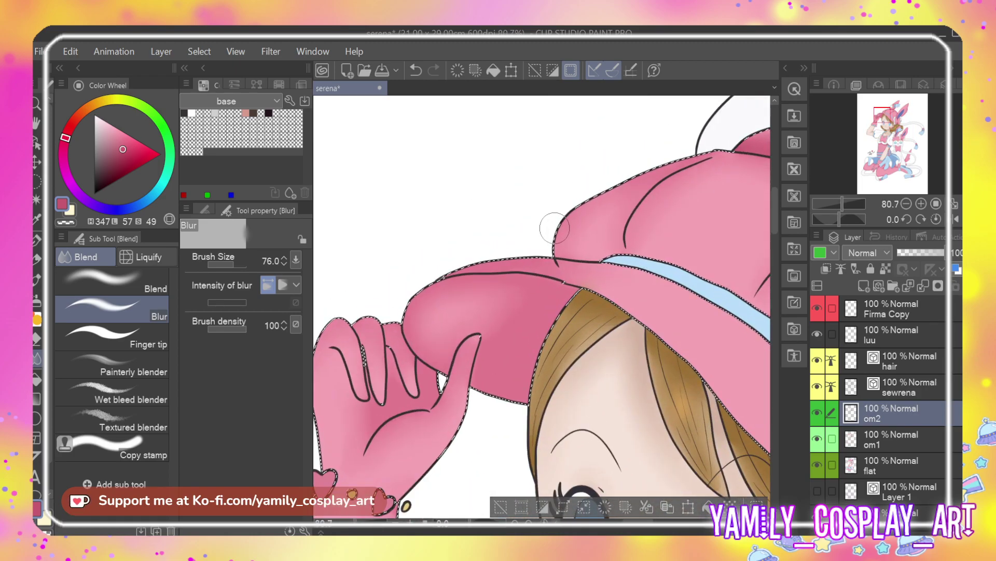
pyautogui.press('p')
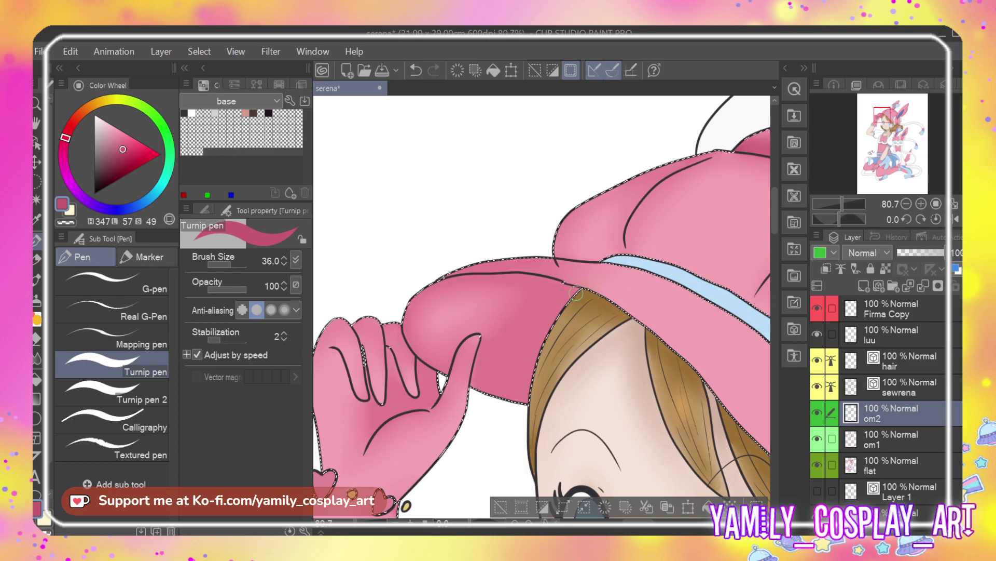
pyautogui.moveTo(540, 343)
pyautogui.mouseDown()
pyautogui.moveTo(517, 410)
pyautogui.moveTo(507, 373)
pyautogui.moveTo(488, 393)
pyautogui.moveTo(522, 390)
pyautogui.moveTo(531, 377)
pyautogui.moveTo(507, 393)
pyautogui.moveTo(523, 373)
pyautogui.mouseUp()
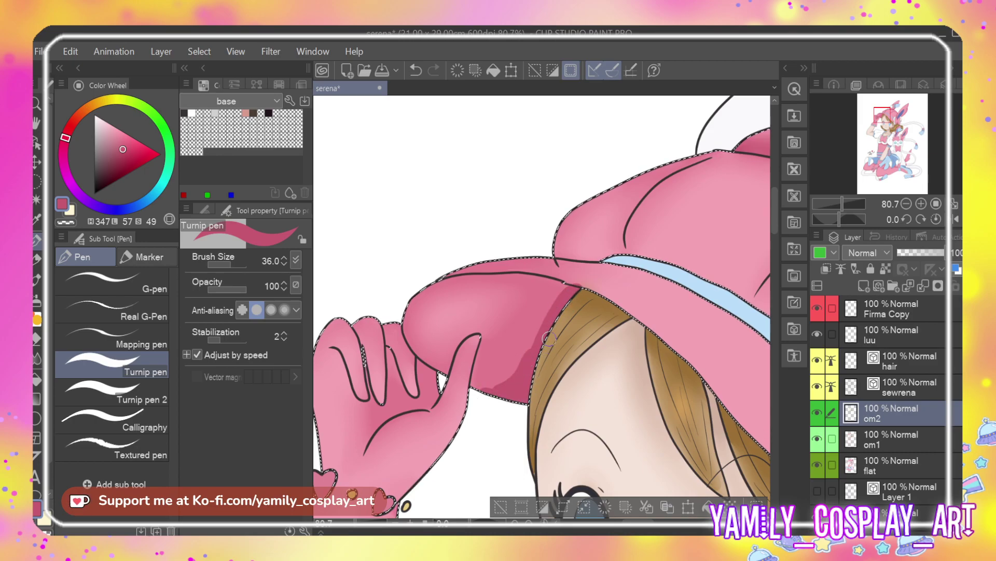
pyautogui.moveTo(545, 283); pyautogui.dragTo(559, 294)
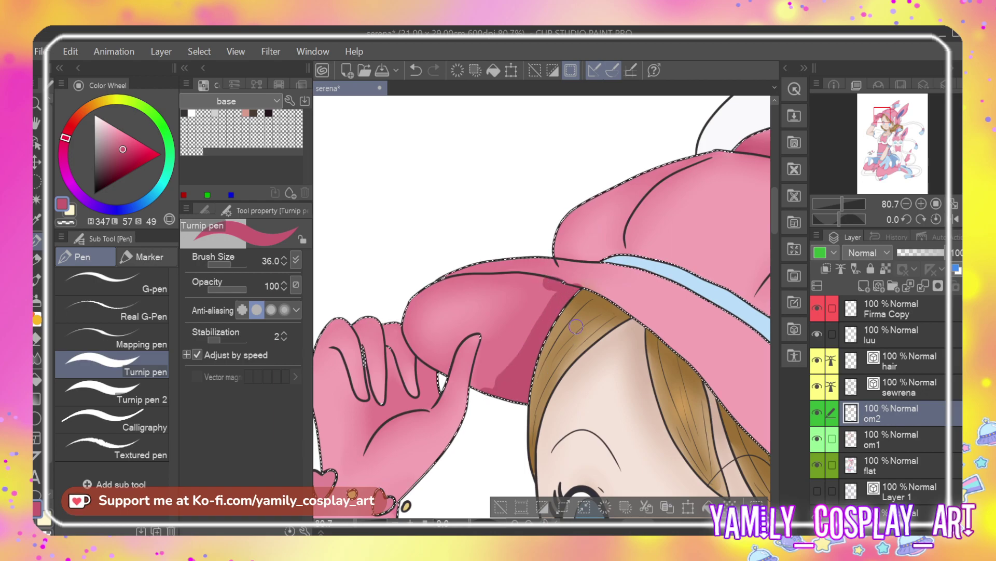
# Blur the darker pink shadow under the hat brim into the surrounding pink
pyautogui.press('e')
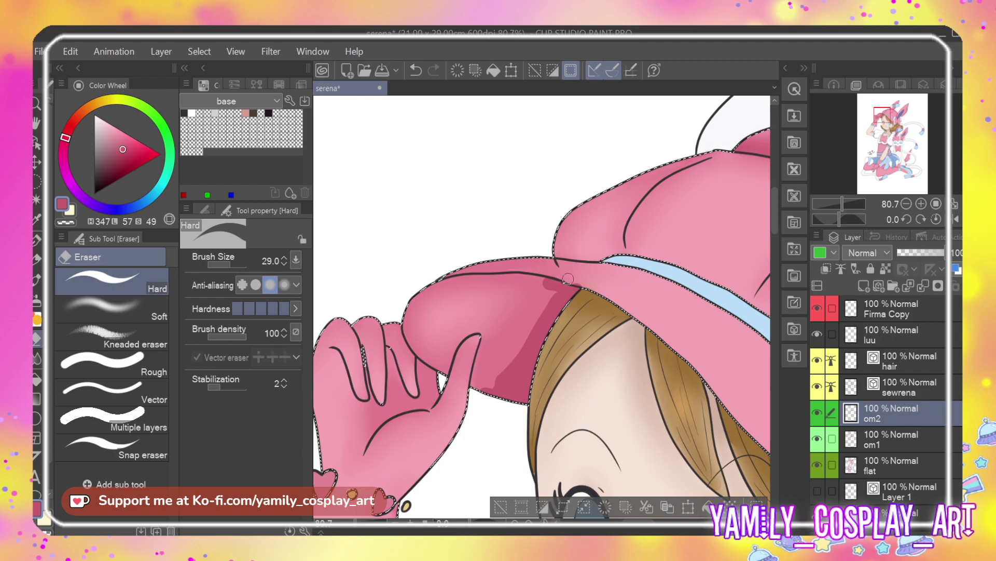
pyautogui.press('j')
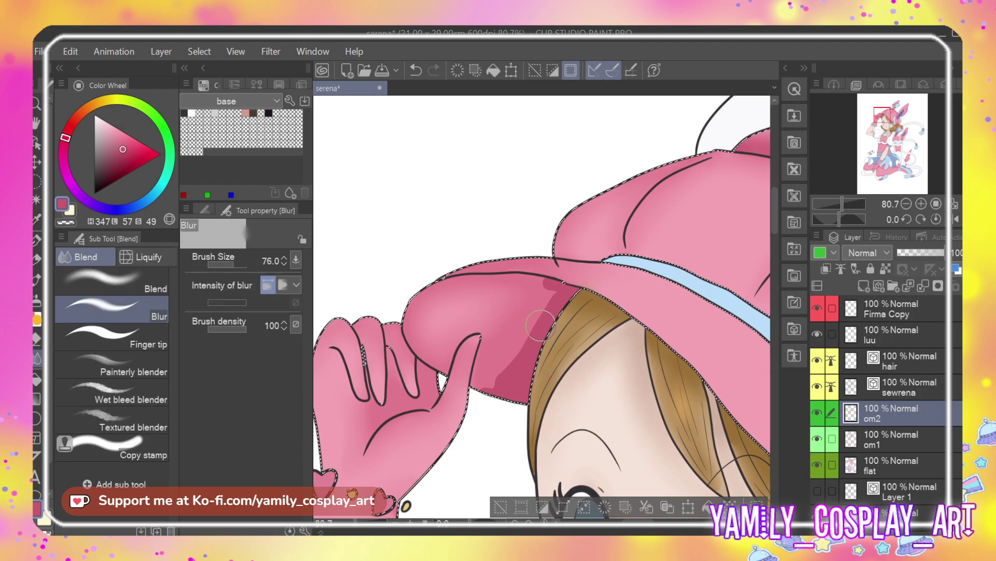
pyautogui.moveTo(548, 285)
pyautogui.mouseDown()
pyautogui.moveTo(489, 386)
pyautogui.moveTo(535, 318)
pyautogui.moveTo(533, 284)
pyautogui.mouseUp()
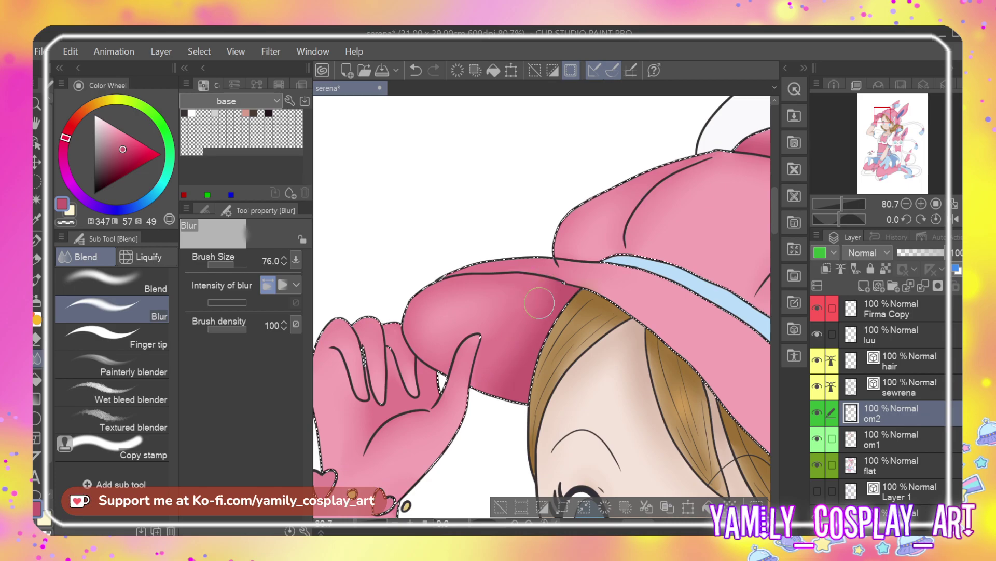
# Paint darker pink shadows with the Turnip pen around the base of the front ear, where it meets the hat and the bow
pyautogui.scroll(-4, 476, 317)
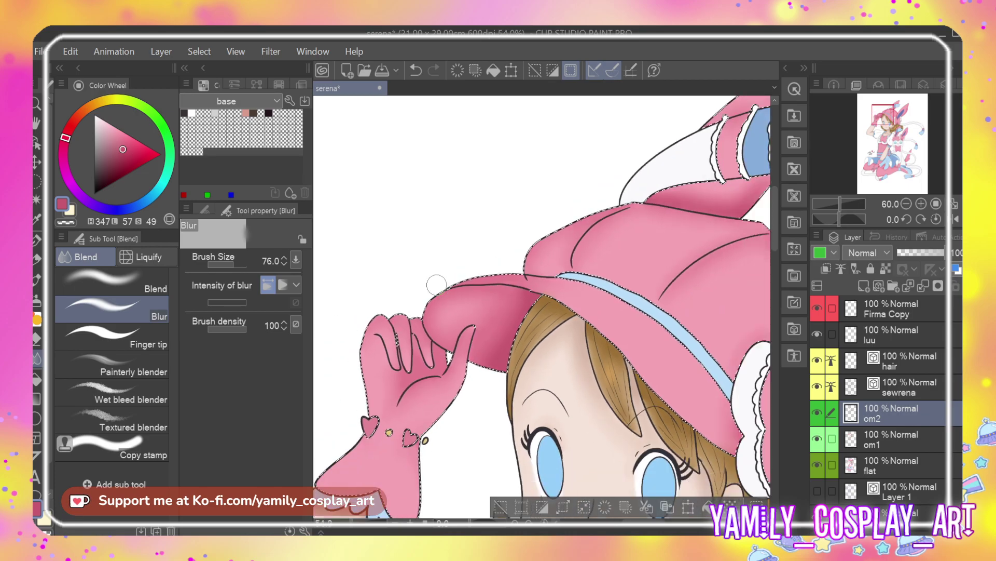
pyautogui.scroll(-3, 407, 222)
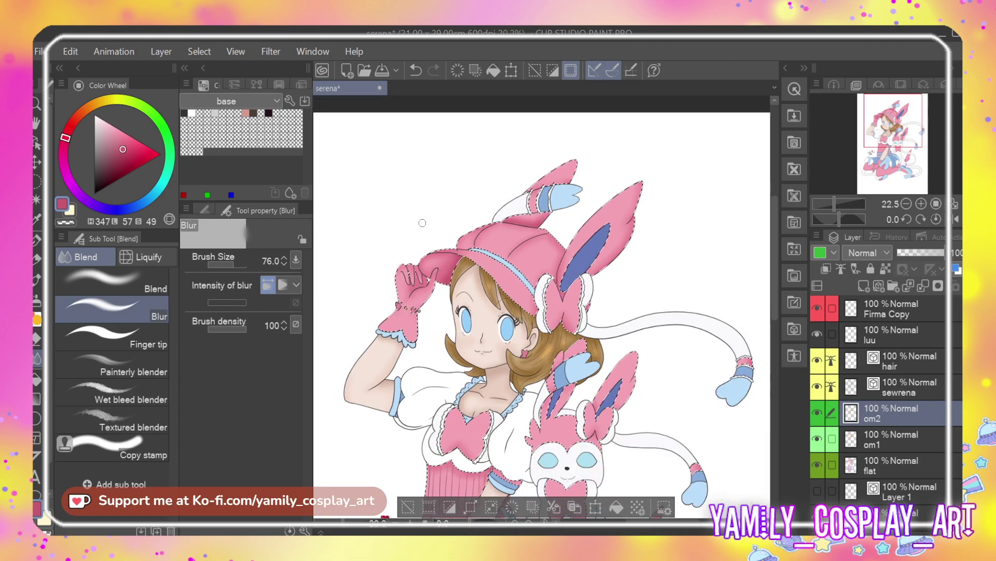
pyautogui.scroll(2, 635, 188)
pyautogui.scroll(4, 635, 188)
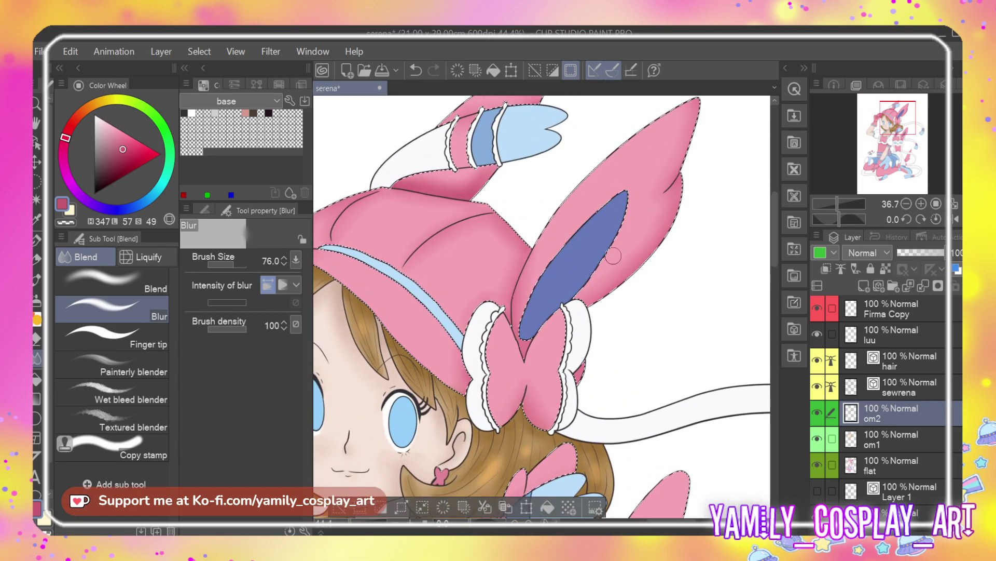
pyautogui.press('p')
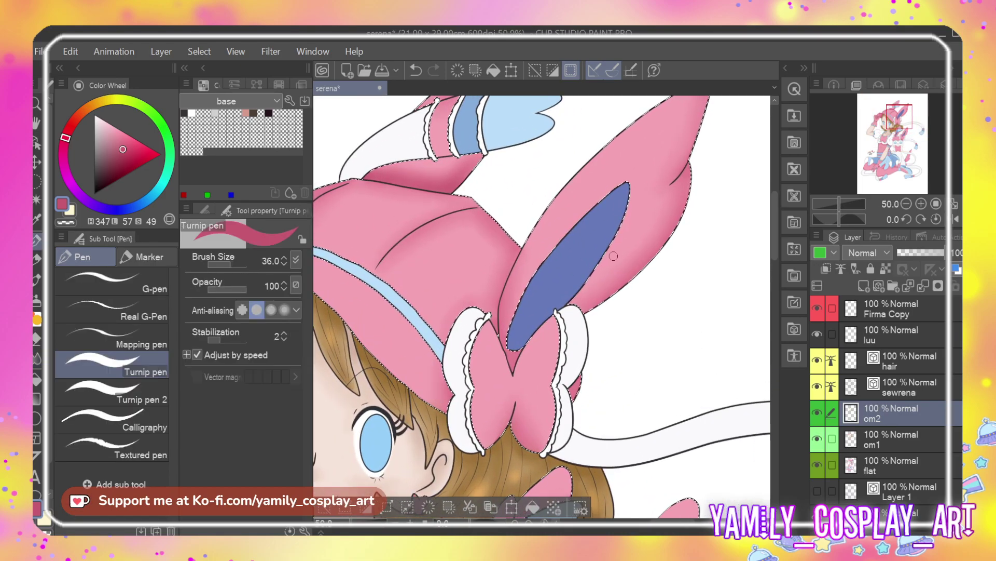
pyautogui.moveTo(482, 307)
pyautogui.mouseDown()
pyautogui.moveTo(510, 357)
pyautogui.moveTo(523, 351)
pyautogui.moveTo(509, 369)
pyautogui.mouseUp()
pyautogui.scroll(1, 545, 378)
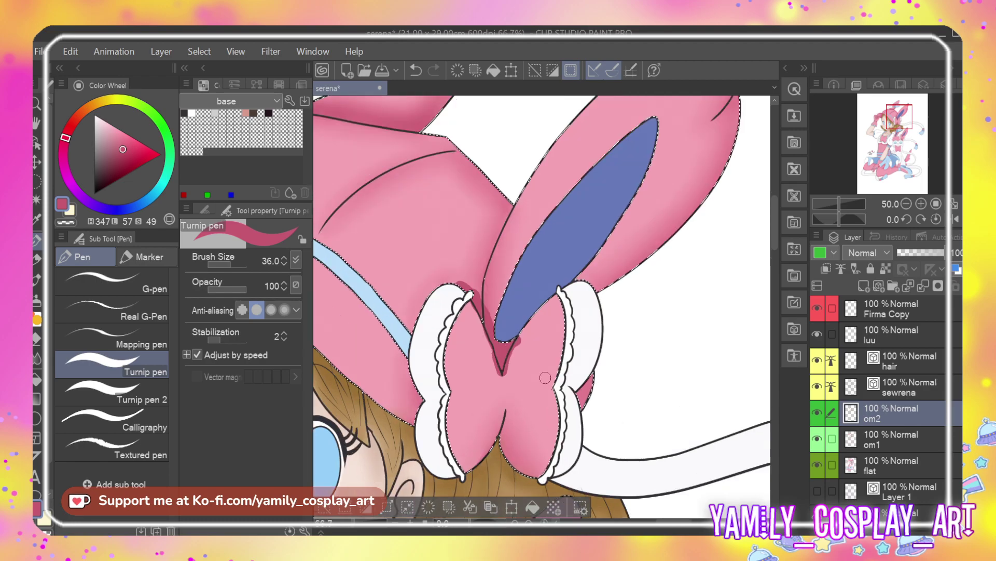
pyautogui.moveTo(482, 172)
pyautogui.mouseDown()
pyautogui.moveTo(508, 206)
pyautogui.moveTo(485, 295)
pyautogui.mouseUp()
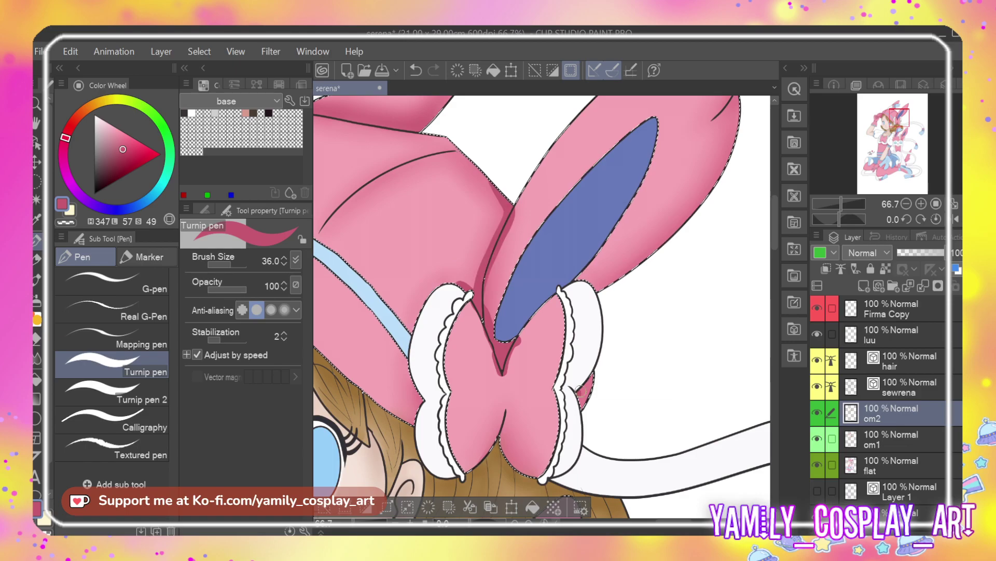
pyautogui.moveTo(579, 289); pyautogui.dragTo(625, 270)
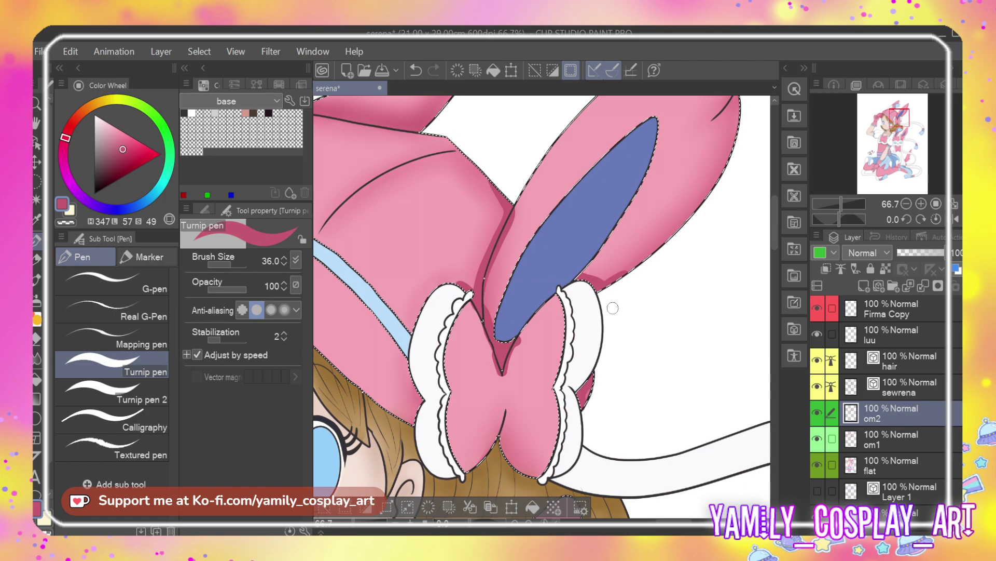
# Erase the shadow spilling onto the top of the bow and blur the shadows around the front ear's base
pyautogui.press('j')
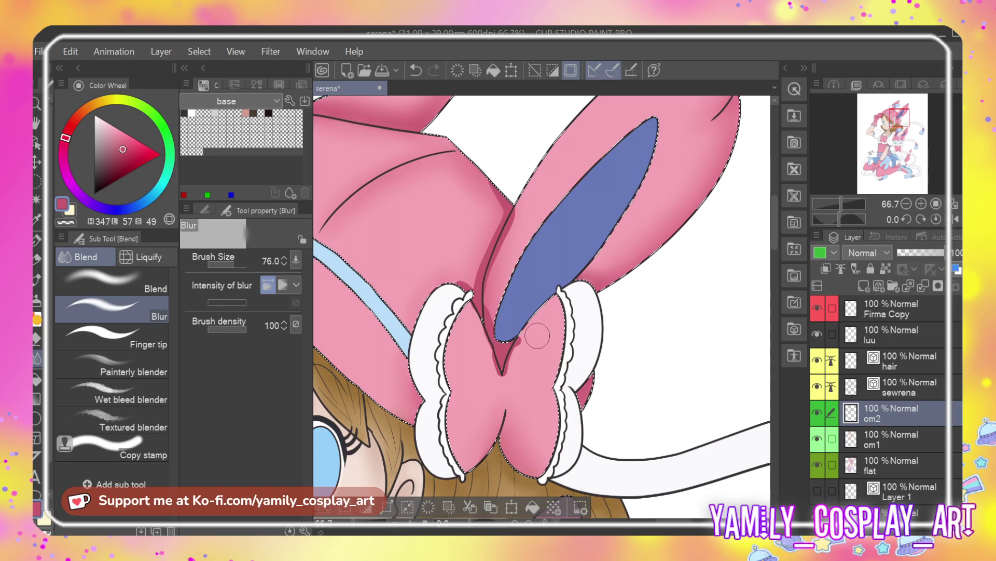
pyautogui.press('e')
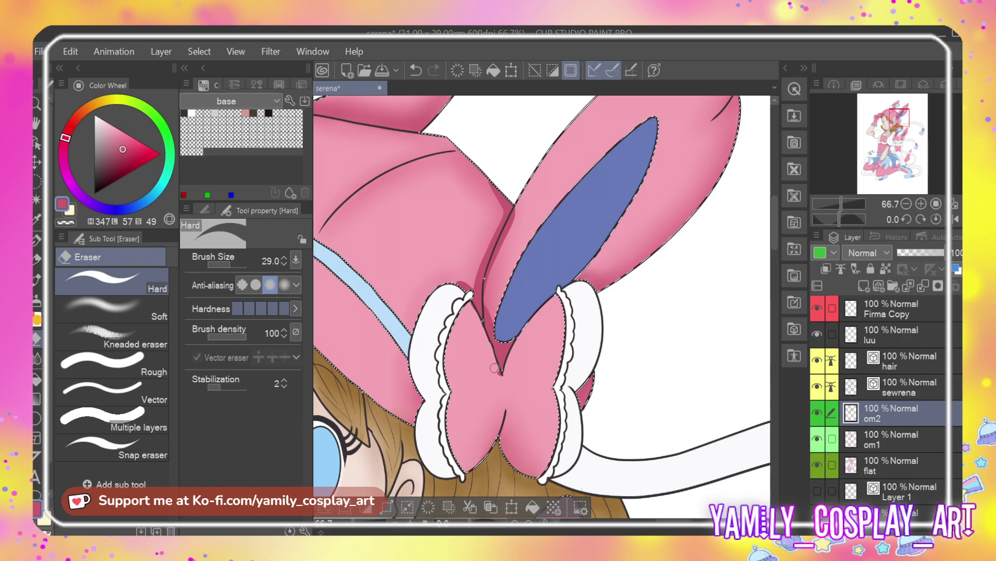
pyautogui.press('j')
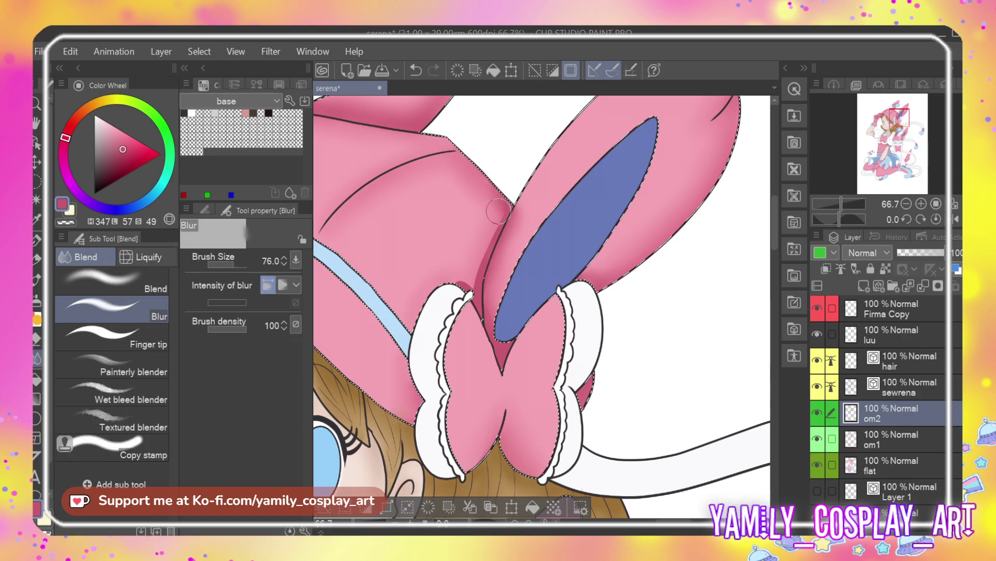
pyautogui.moveTo(498, 210); pyautogui.dragTo(459, 274)
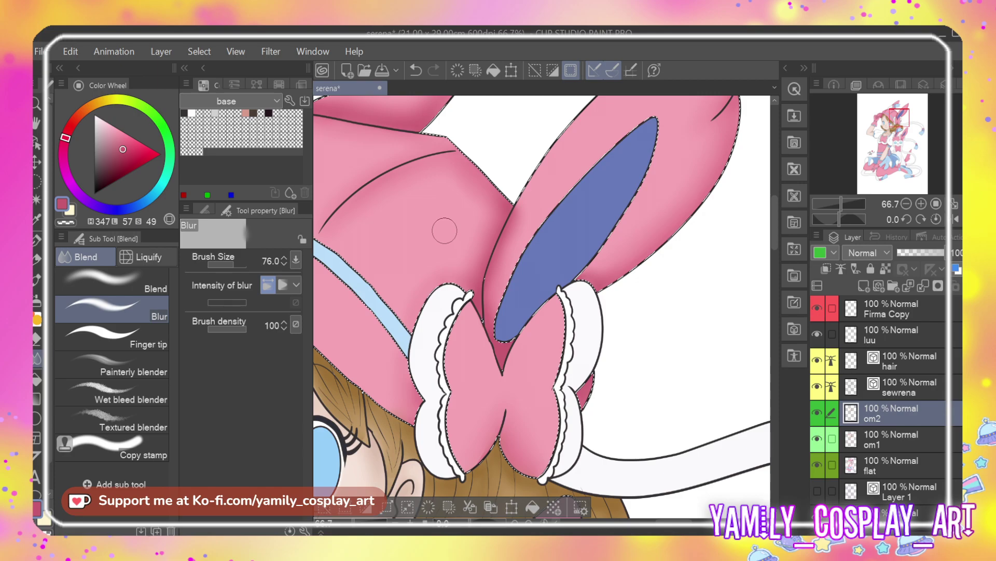
# Paint darker pink shadows on the hat beside the bow's frill and on the bow's lower lobe, and blur them into the pink
pyautogui.scroll(-3, 645, 254)
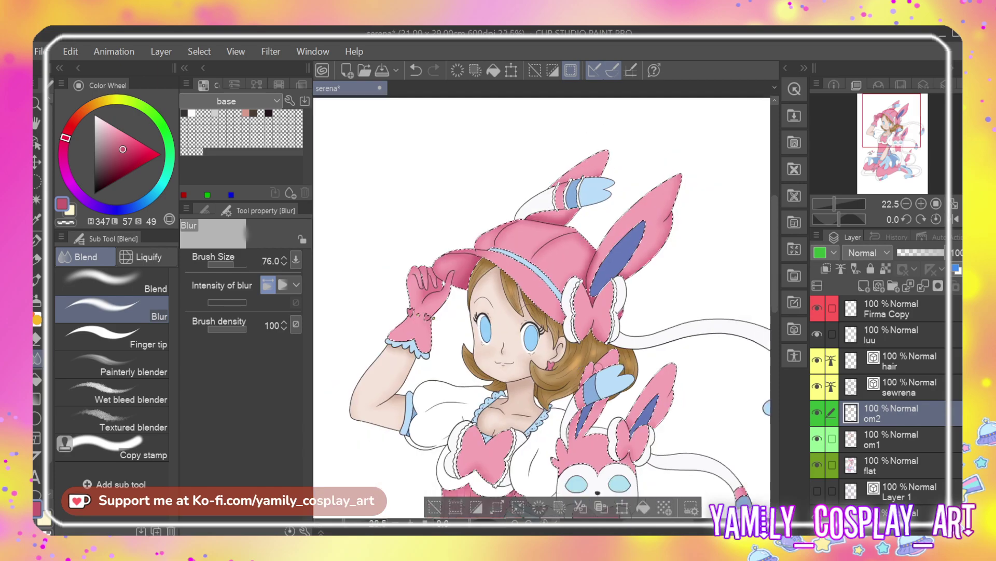
pyautogui.scroll(2, 590, 313)
pyautogui.scroll(2, 590, 312)
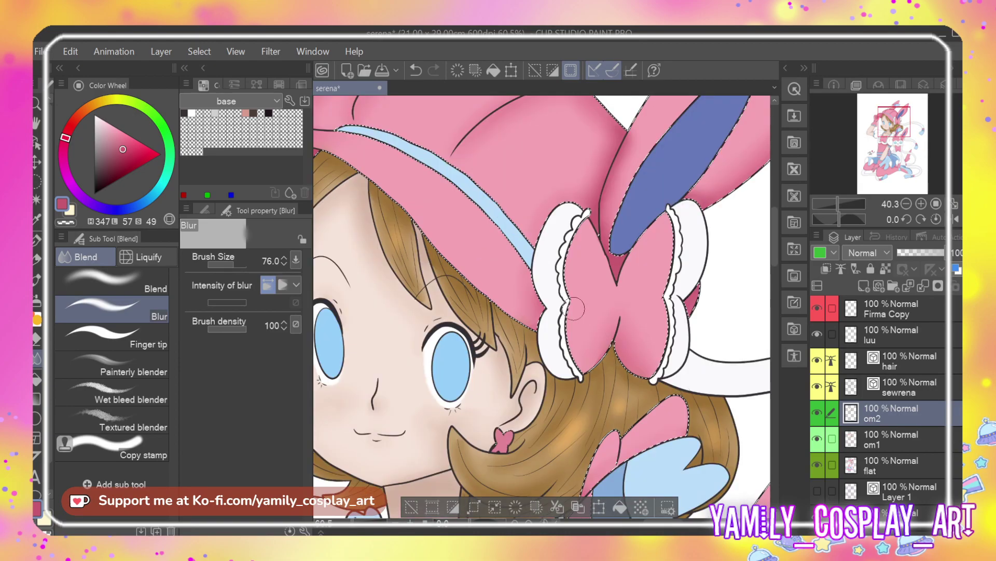
pyautogui.press('p')
pyautogui.scroll(4, 575, 309)
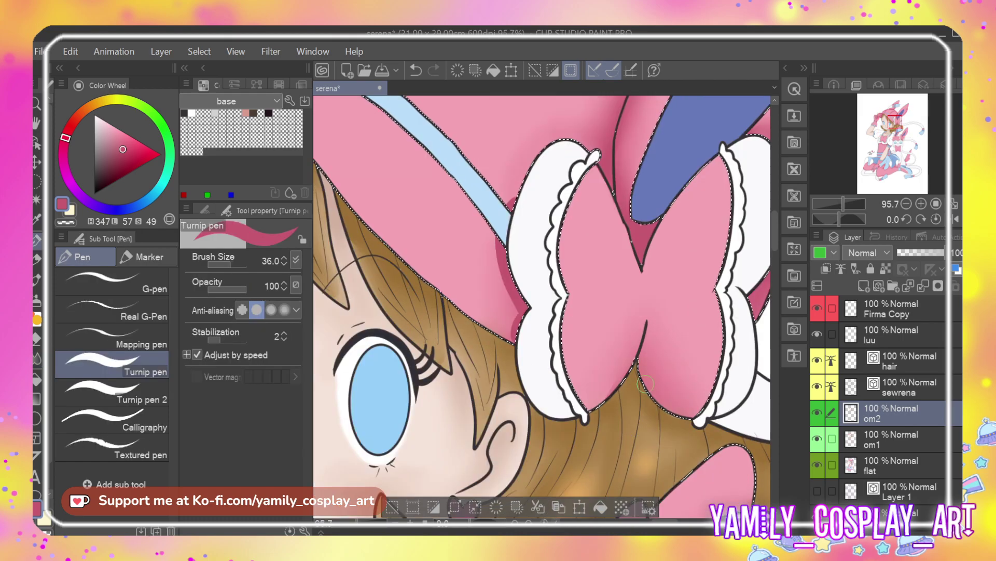
pyautogui.moveTo(645, 353); pyautogui.dragTo(661, 400)
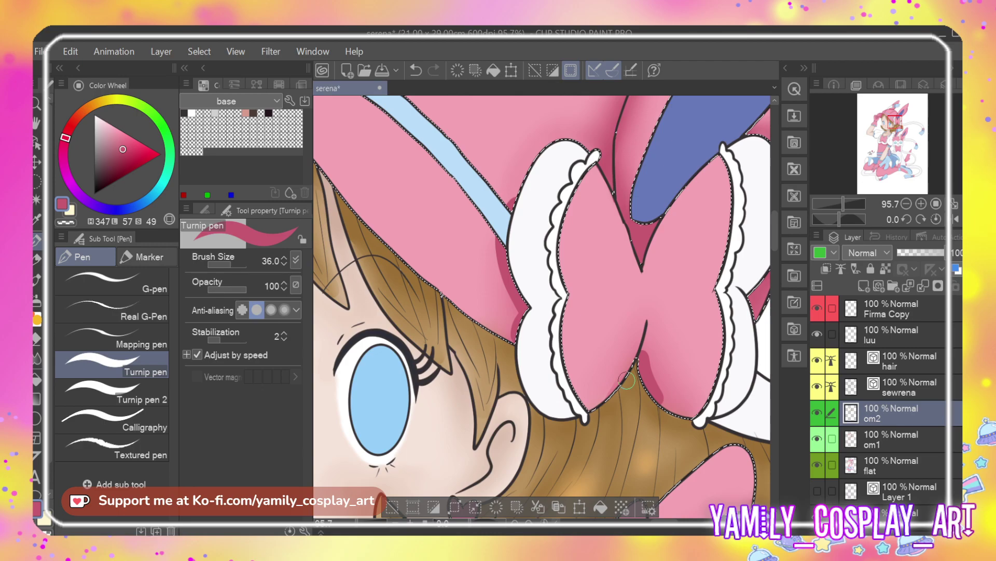
pyautogui.press('j')
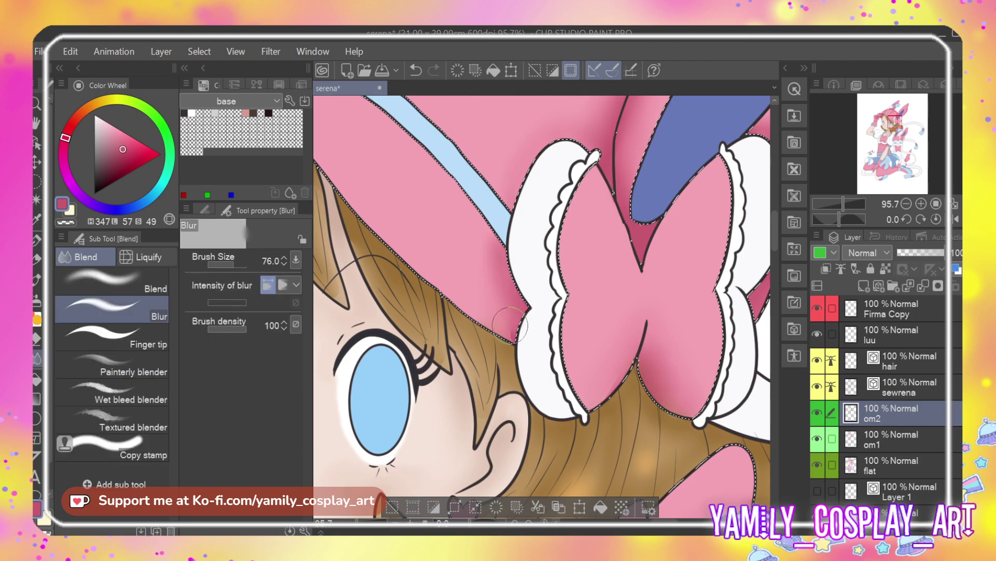
pyautogui.moveTo(511, 326); pyautogui.dragTo(532, 315)
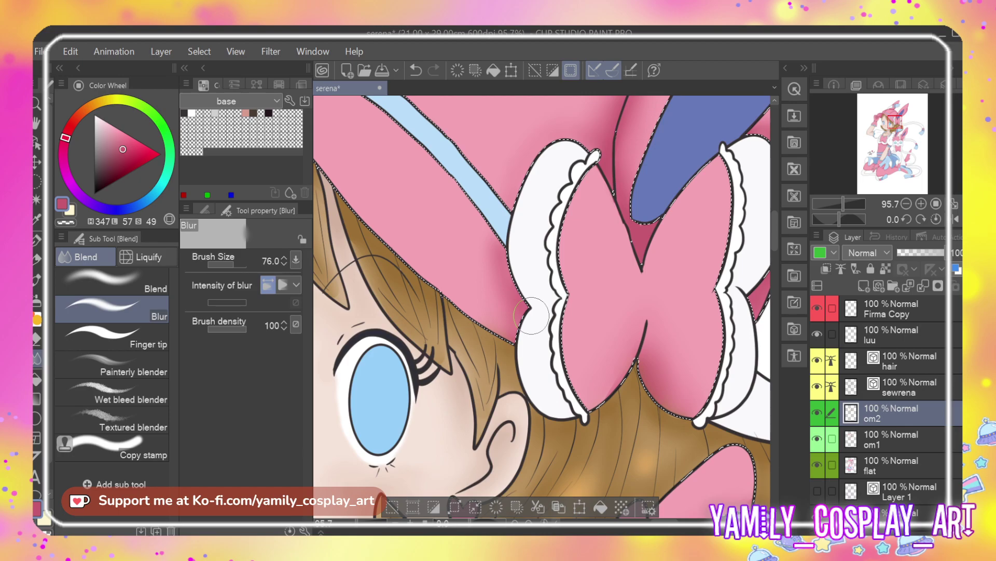
# Paint darker pink shadows with Turnip pen 2 in the raised glove's palm, between its fingers and next to the hat brim
pyautogui.hotkey('ctrl', '0')
pyautogui.scroll(3, 510, 192)
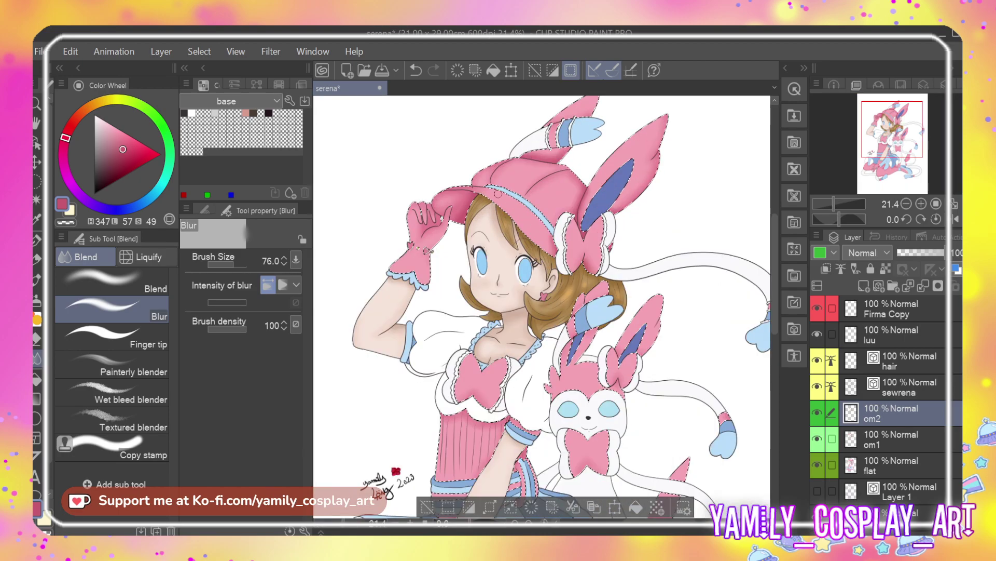
pyautogui.scroll(6, 402, 222)
pyautogui.press('p')
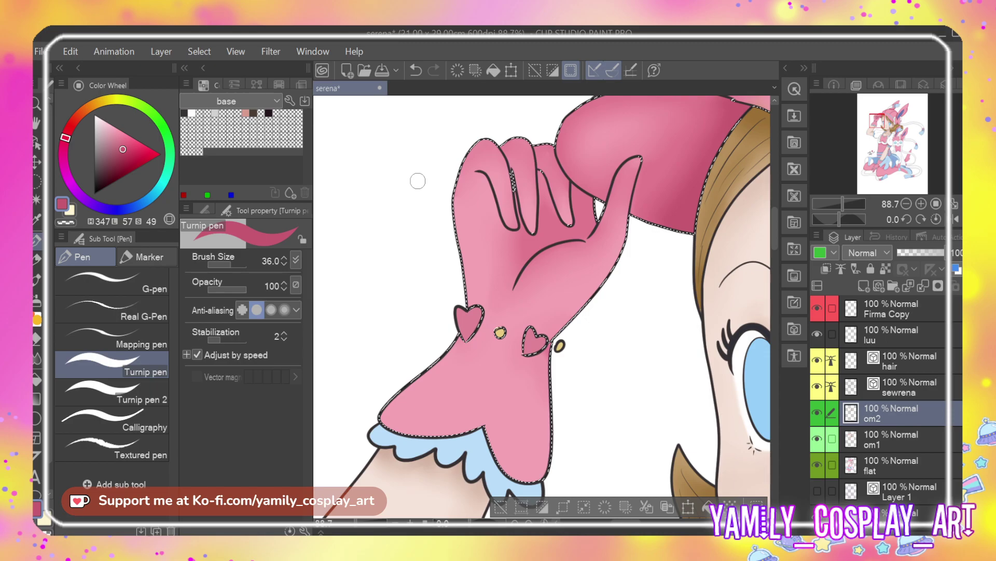
pyautogui.click(140, 395)
pyautogui.moveTo(519, 264); pyautogui.dragTo(582, 235)
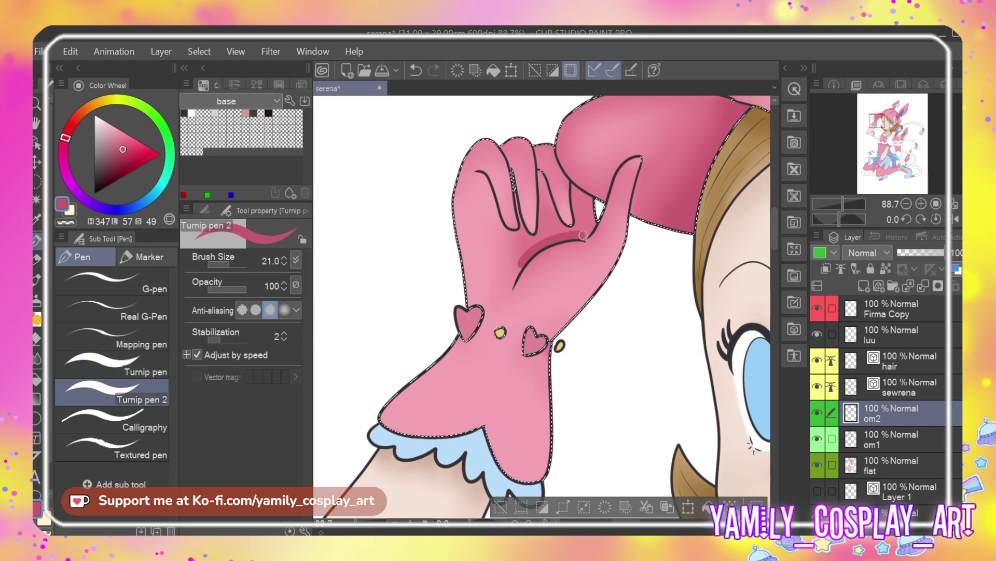
pyautogui.moveTo(583, 235)
pyautogui.mouseDown()
pyautogui.moveTo(544, 247)
pyautogui.moveTo(545, 209)
pyautogui.mouseUp()
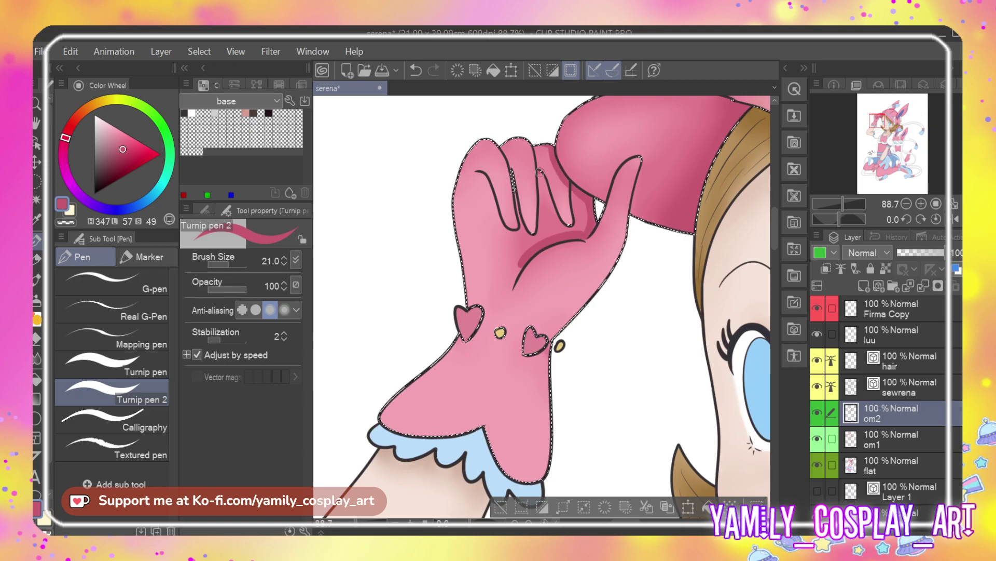
pyautogui.moveTo(539, 172); pyautogui.dragTo(554, 212)
pyautogui.moveTo(515, 189)
pyautogui.mouseDown()
pyautogui.moveTo(521, 232)
pyautogui.moveTo(535, 236)
pyautogui.mouseUp()
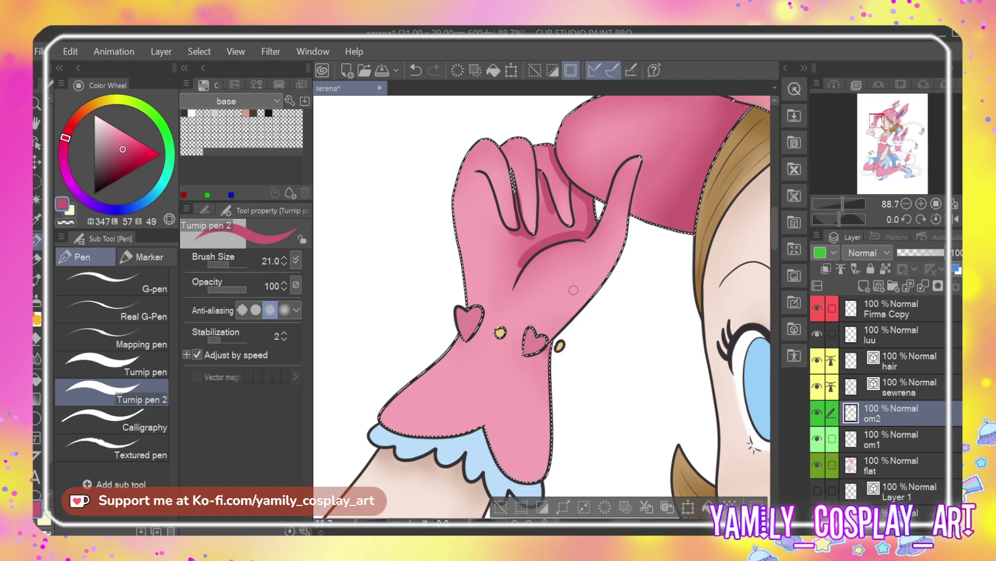
pyautogui.moveTo(524, 257); pyautogui.dragTo(546, 222)
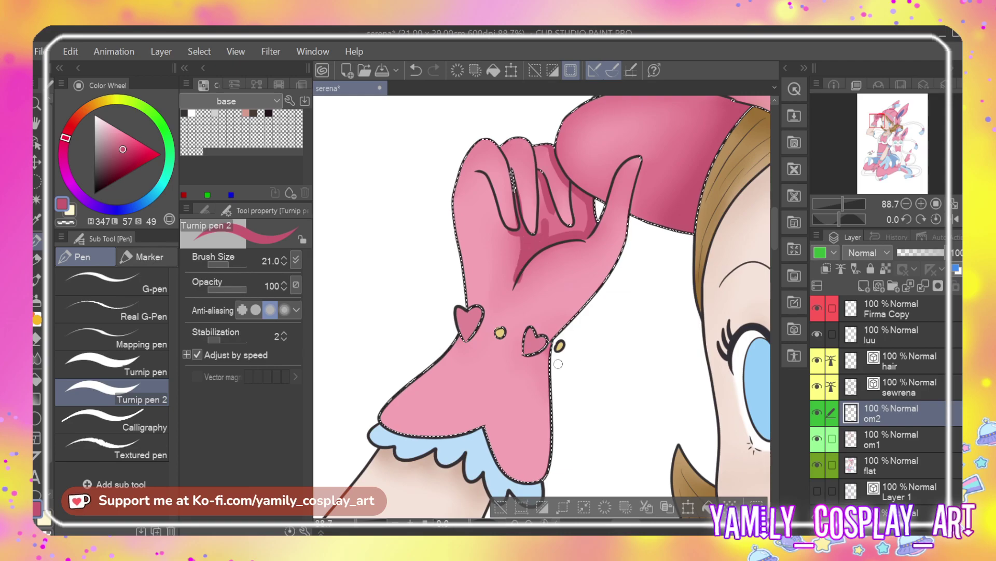
# Blur the darker pink shadows on the palm and fingers of the raised glove
pyautogui.press('j')
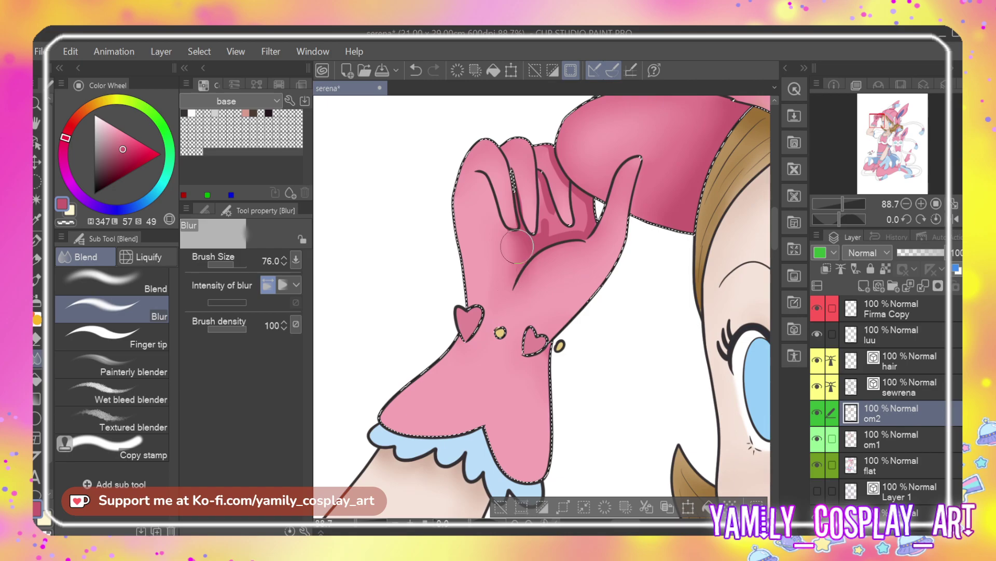
pyautogui.moveTo(518, 246)
pyautogui.mouseDown()
pyautogui.moveTo(580, 230)
pyautogui.moveTo(544, 149)
pyautogui.mouseUp()
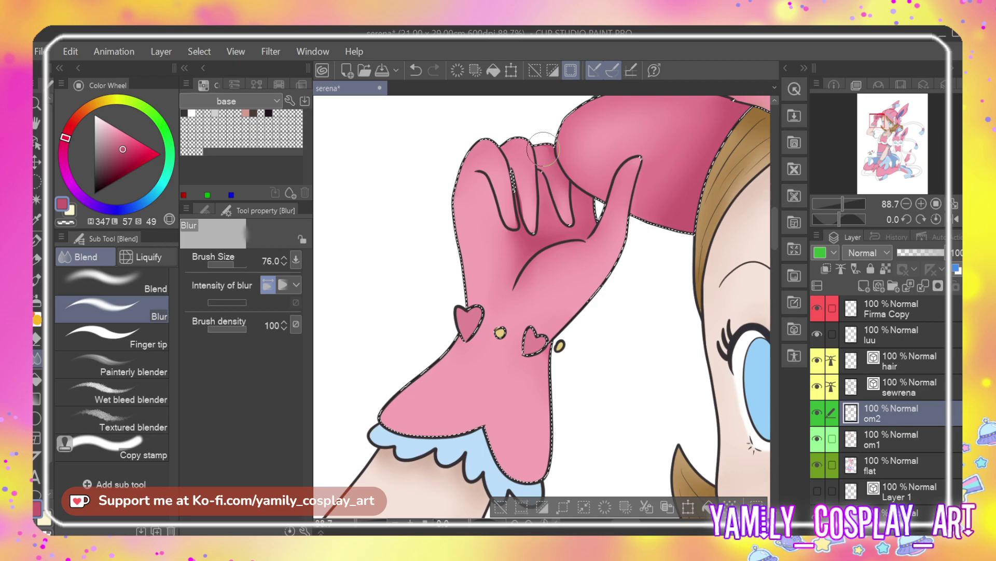
pyautogui.moveTo(543, 148); pyautogui.dragTo(522, 215)
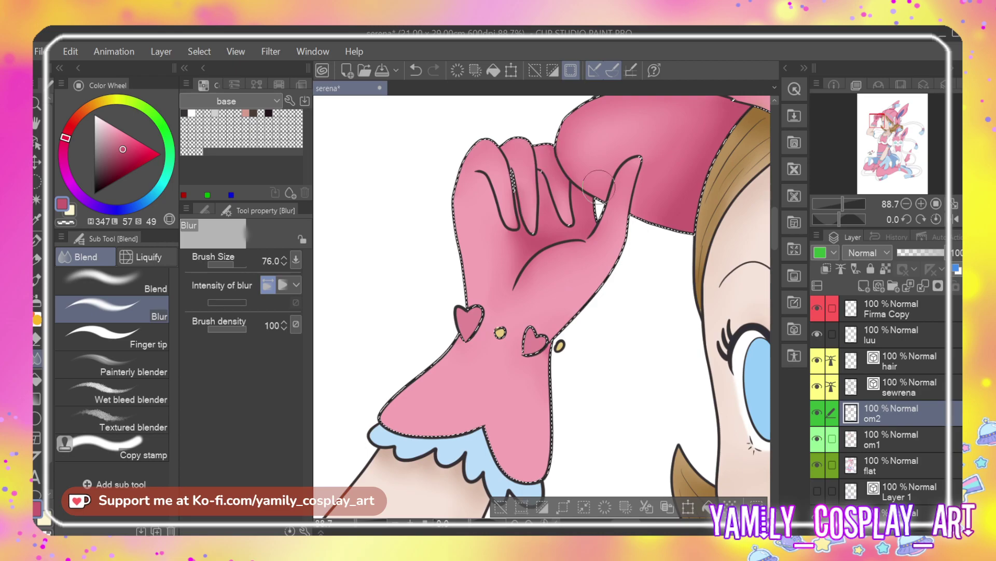
pyautogui.scroll(-2, 533, 183)
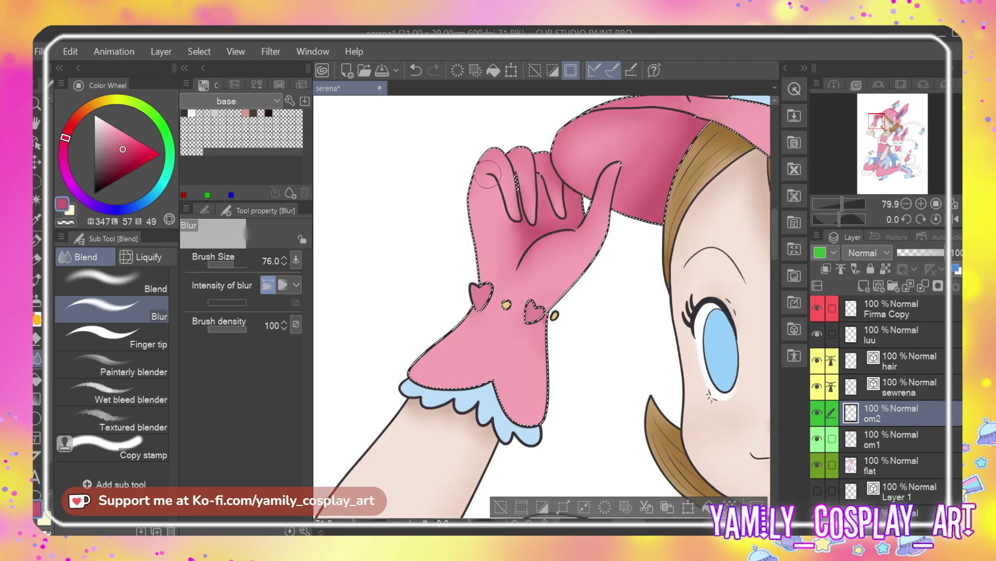
# Paint darker pink shadows with Turnip pen 2 at the chest bow's lower notch and along the bodice's upper edge under the white trim
pyautogui.scroll(-6, 487, 174)
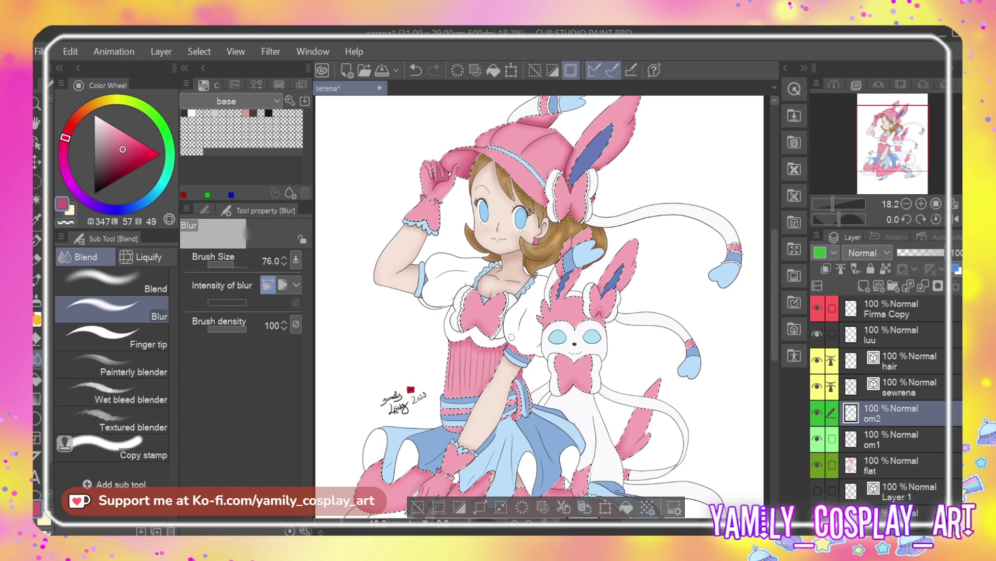
pyautogui.scroll(5, 512, 337)
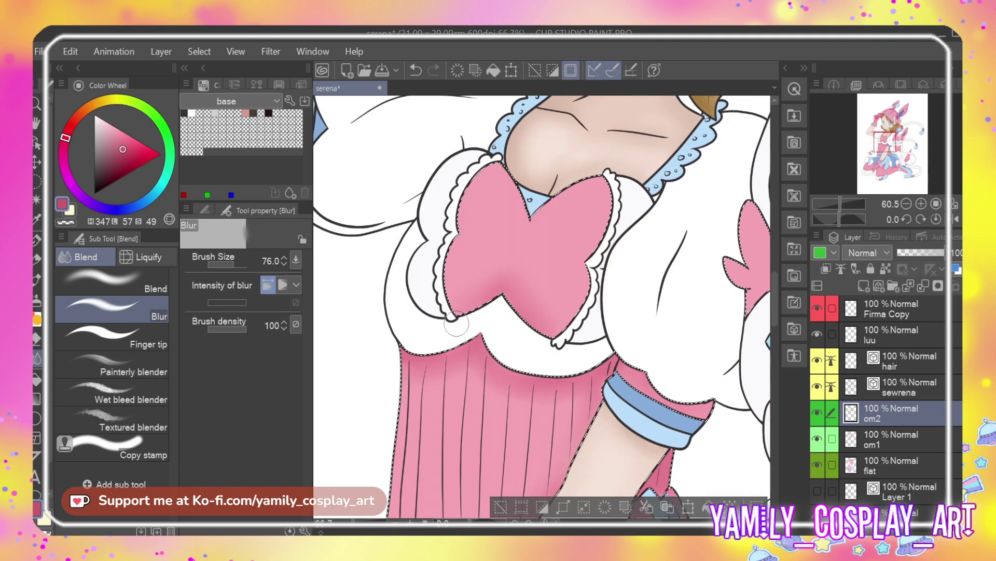
pyautogui.press('p')
pyautogui.scroll(1, 456, 324)
pyautogui.moveTo(490, 298)
pyautogui.mouseDown()
pyautogui.moveTo(506, 285)
pyautogui.moveTo(513, 293)
pyautogui.mouseUp()
pyautogui.moveTo(423, 363)
pyautogui.mouseDown()
pyautogui.moveTo(406, 357)
pyautogui.moveTo(487, 338)
pyautogui.mouseUp()
pyautogui.moveTo(403, 358)
pyautogui.mouseDown()
pyautogui.moveTo(487, 338)
pyautogui.moveTo(529, 382)
pyautogui.moveTo(586, 380)
pyautogui.moveTo(631, 360)
pyautogui.mouseUp()
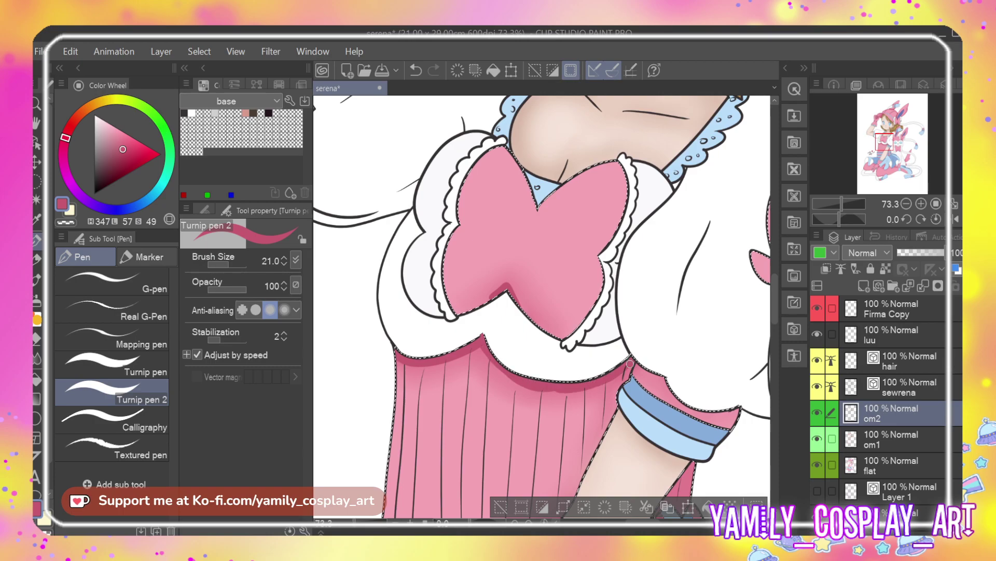
# Paint darker pink shadows on the bodice along both sides of the lowered arm and on the pink area under the puffed sleeve
pyautogui.moveTo(774, 292); pyautogui.dragTo(773, 315)
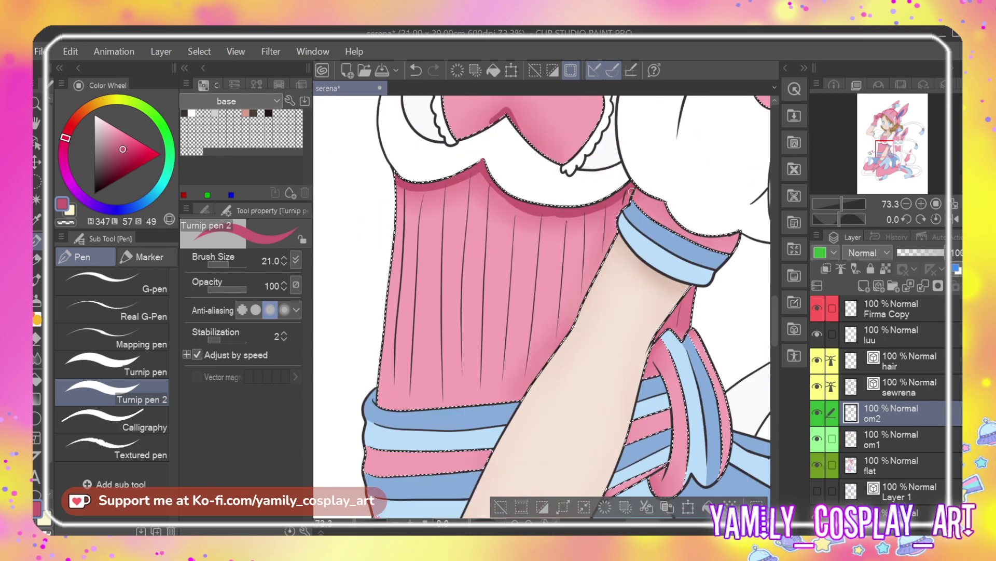
pyautogui.moveTo(631, 190)
pyautogui.mouseDown()
pyautogui.moveTo(565, 346)
pyautogui.moveTo(548, 353)
pyautogui.moveTo(509, 423)
pyautogui.mouseUp()
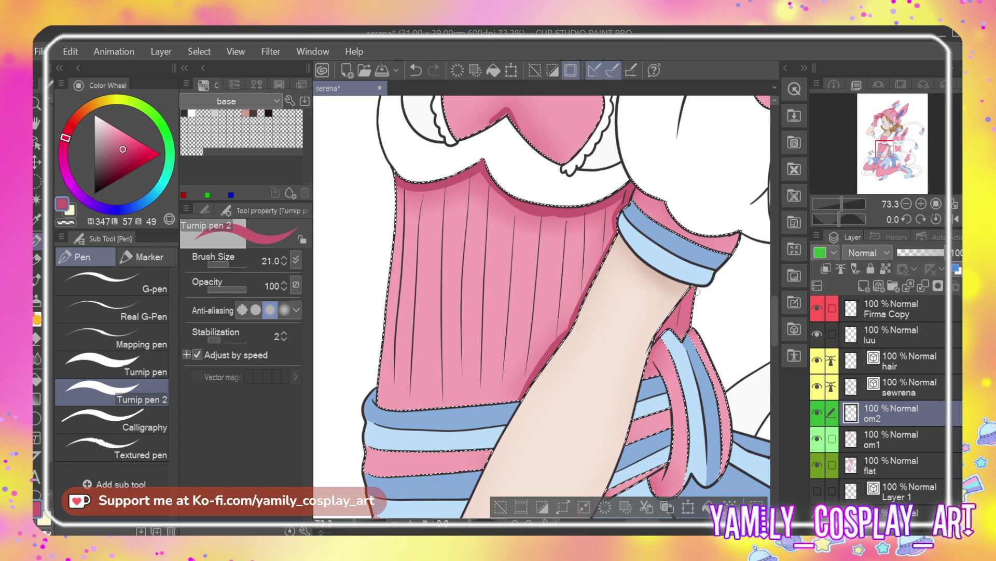
pyautogui.moveTo(697, 287)
pyautogui.mouseDown()
pyautogui.moveTo(656, 339)
pyautogui.moveTo(668, 326)
pyautogui.moveTo(684, 339)
pyautogui.moveTo(698, 327)
pyautogui.moveTo(687, 340)
pyautogui.moveTo(665, 340)
pyautogui.moveTo(647, 378)
pyautogui.mouseUp()
pyautogui.moveTo(776, 311); pyautogui.dragTo(776, 319)
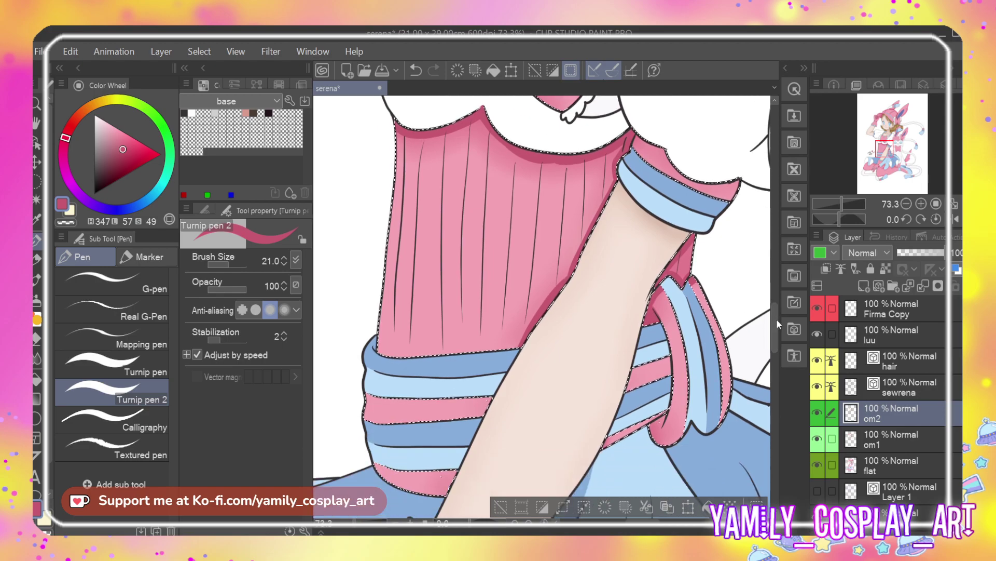
pyautogui.moveTo(638, 140)
pyautogui.mouseDown()
pyautogui.moveTo(680, 175)
pyautogui.moveTo(717, 183)
pyautogui.mouseUp()
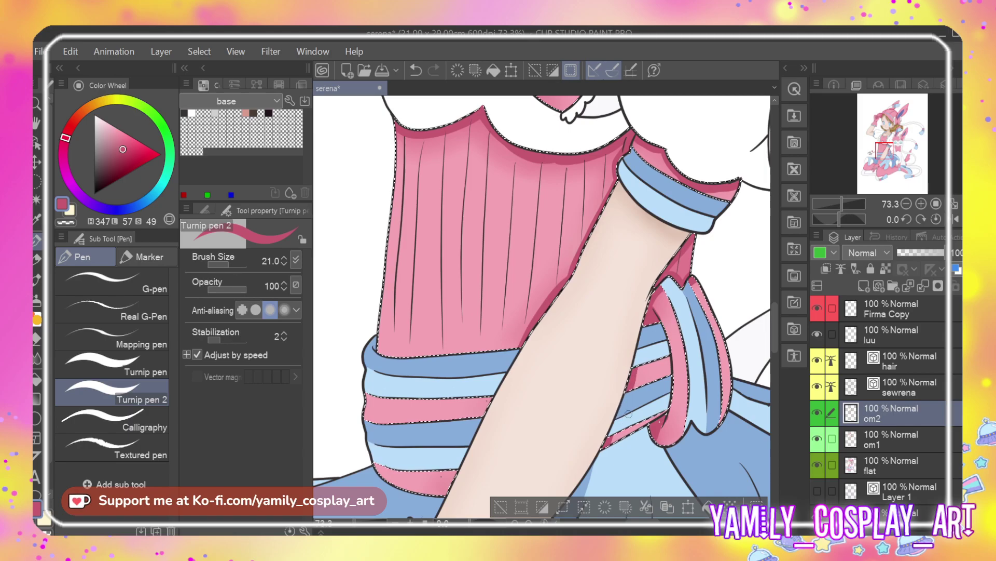
# Blur the darker pink shadows on the sash, along the lowered arm, under the bodice's white trim and on the chest bow
pyautogui.press('j')
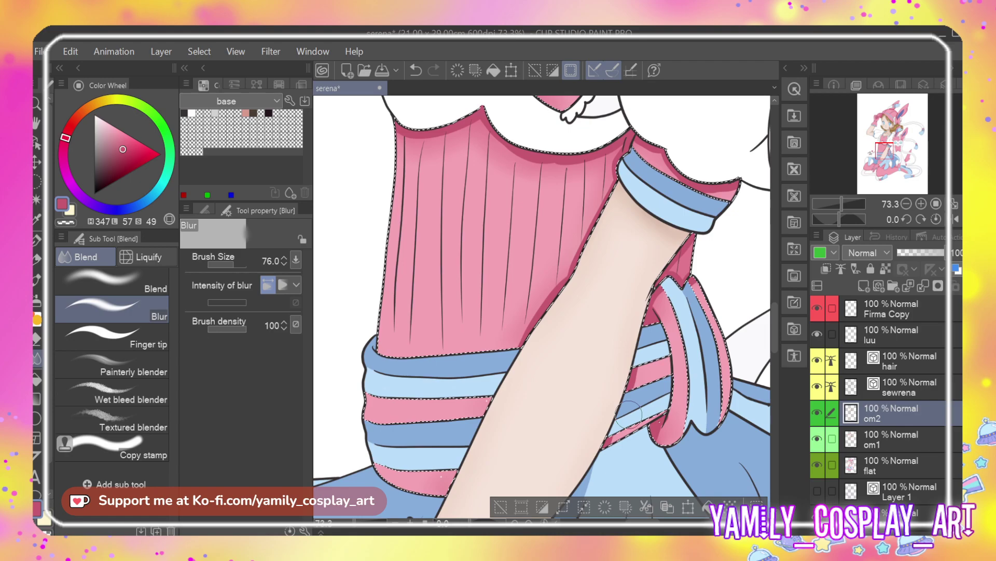
pyautogui.moveTo(642, 374)
pyautogui.mouseDown()
pyautogui.moveTo(623, 425)
pyautogui.moveTo(657, 404)
pyautogui.moveTo(659, 435)
pyautogui.mouseUp()
pyautogui.moveTo(662, 320)
pyautogui.mouseDown()
pyautogui.moveTo(676, 289)
pyautogui.moveTo(667, 300)
pyautogui.moveTo(699, 288)
pyautogui.moveTo(678, 273)
pyautogui.moveTo(697, 248)
pyautogui.mouseUp()
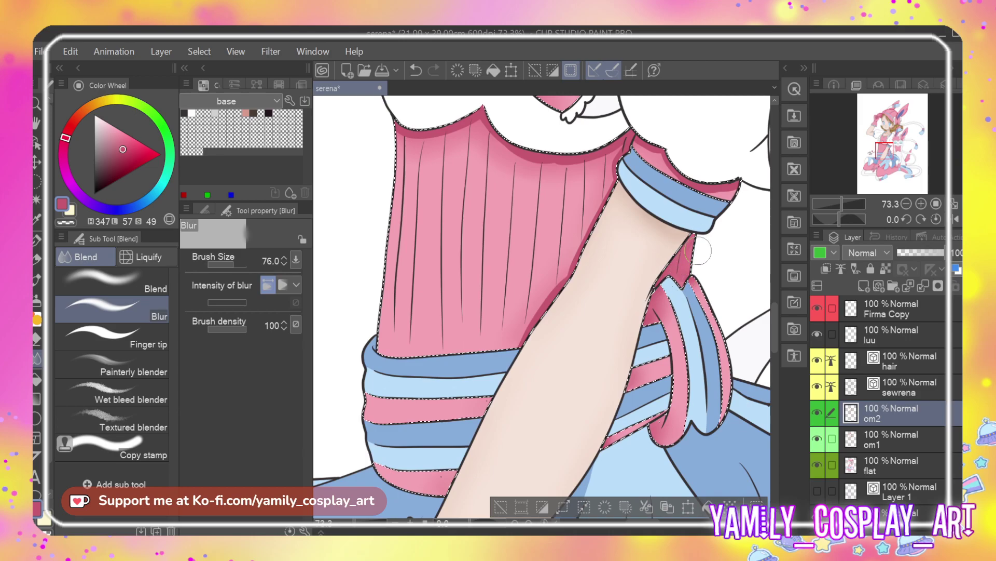
pyautogui.moveTo(603, 217)
pyautogui.mouseDown()
pyautogui.moveTo(576, 247)
pyautogui.moveTo(595, 208)
pyautogui.moveTo(509, 353)
pyautogui.mouseUp()
pyautogui.moveTo(457, 149)
pyautogui.mouseDown()
pyautogui.moveTo(398, 136)
pyautogui.moveTo(435, 139)
pyautogui.moveTo(470, 123)
pyautogui.moveTo(510, 154)
pyautogui.moveTo(500, 148)
pyautogui.moveTo(559, 165)
pyautogui.moveTo(595, 154)
pyautogui.mouseUp()
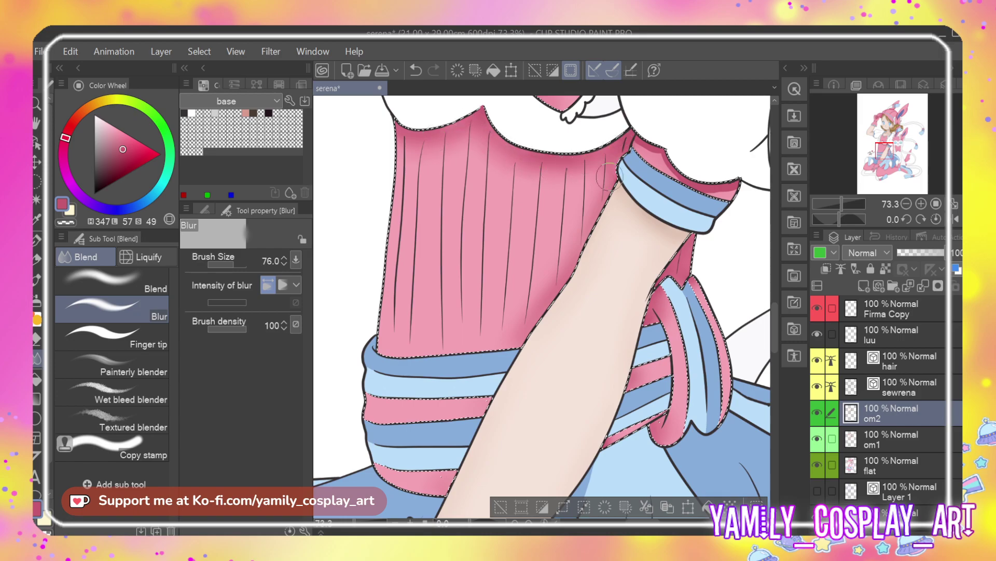
pyautogui.moveTo(776, 319); pyautogui.dragTo(773, 288)
pyautogui.moveTo(497, 255)
pyautogui.mouseDown()
pyautogui.moveTo(510, 243)
pyautogui.moveTo(522, 281)
pyautogui.mouseUp()
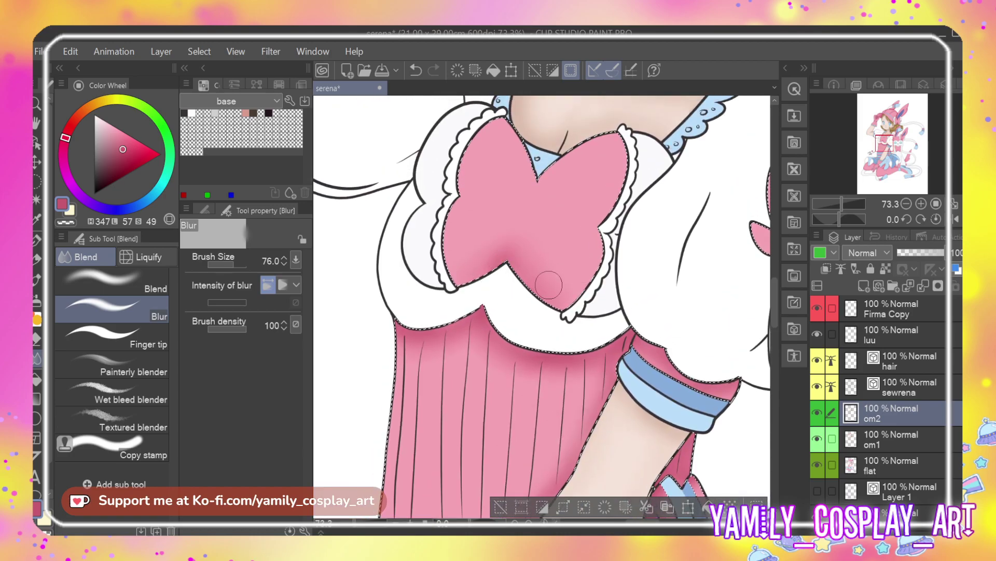
# Paint darker pink shadows on the sash stripes beside the lowered forearm and blur them into the pink
pyautogui.scroll(-6, 530, 265)
pyautogui.scroll(-4, 442, 149)
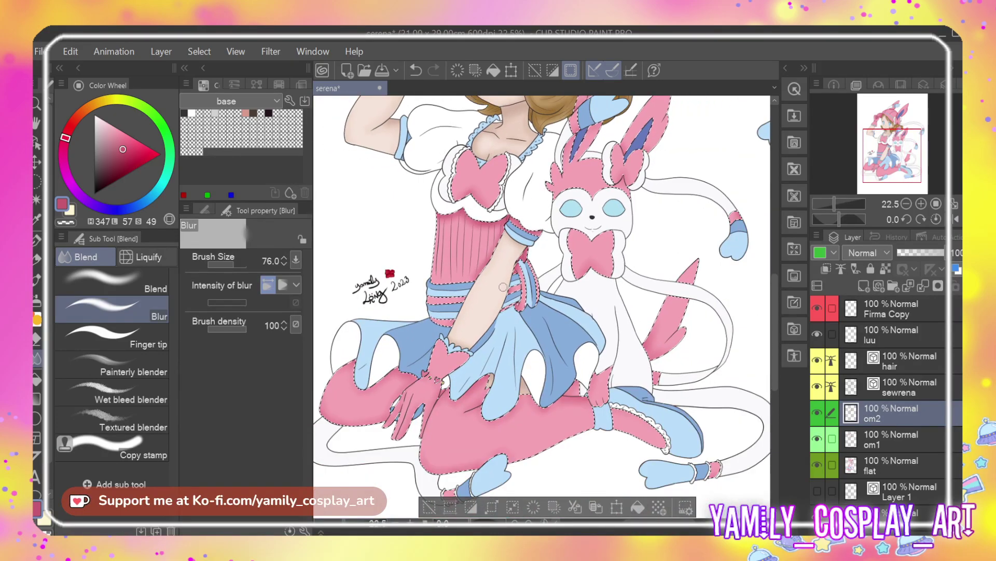
pyautogui.scroll(-2, 504, 287)
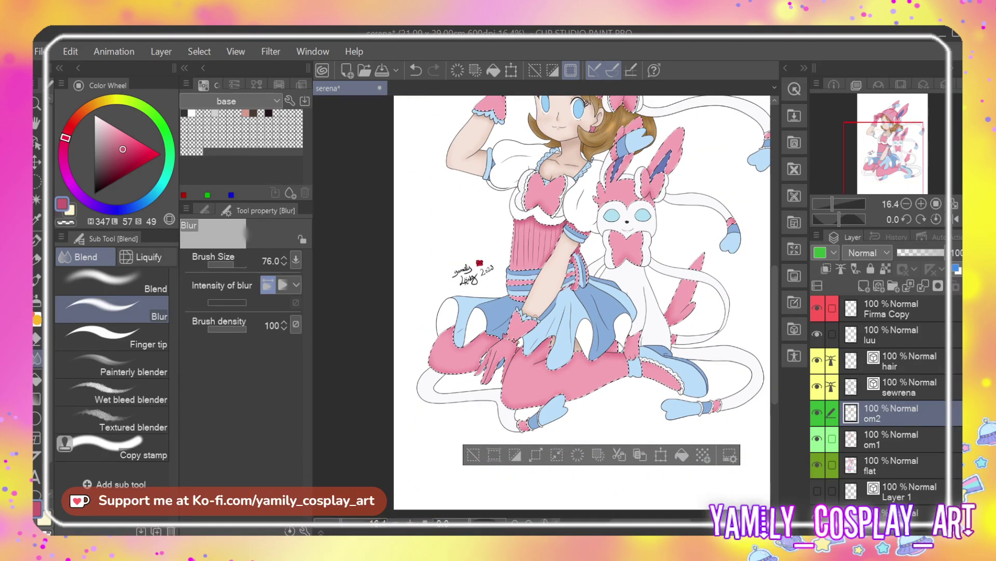
pyautogui.scroll(4, 573, 255)
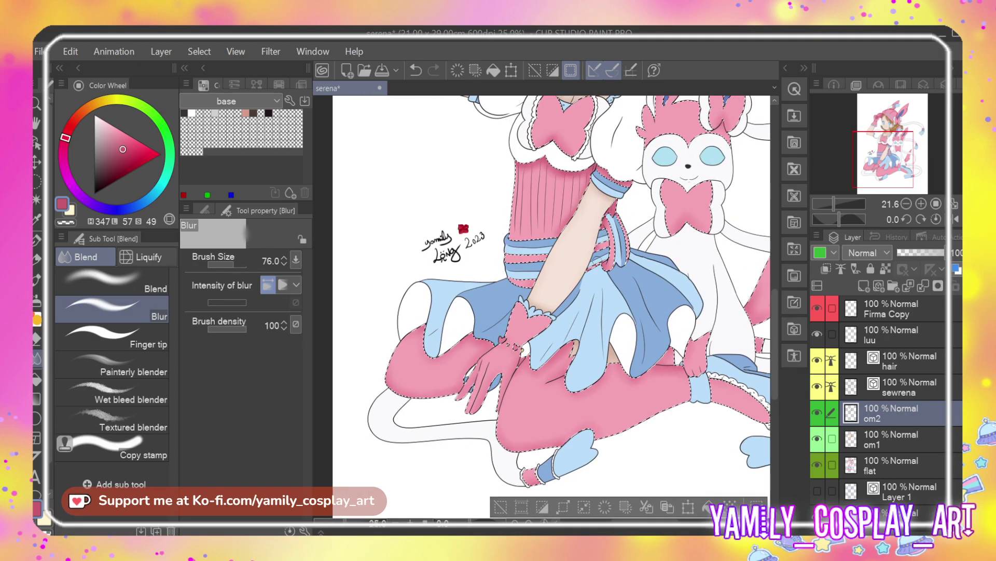
pyautogui.scroll(5, 573, 256)
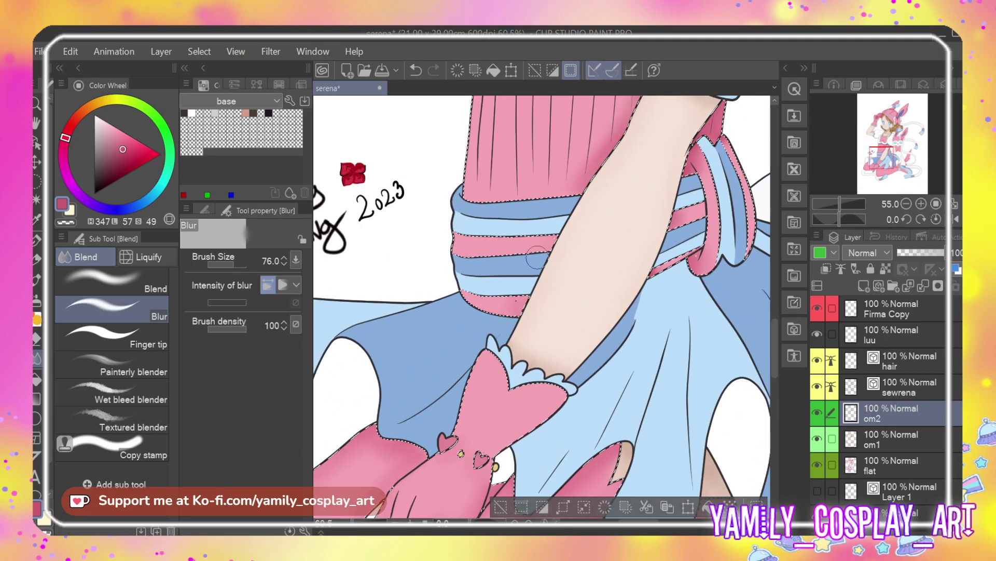
pyautogui.press('p')
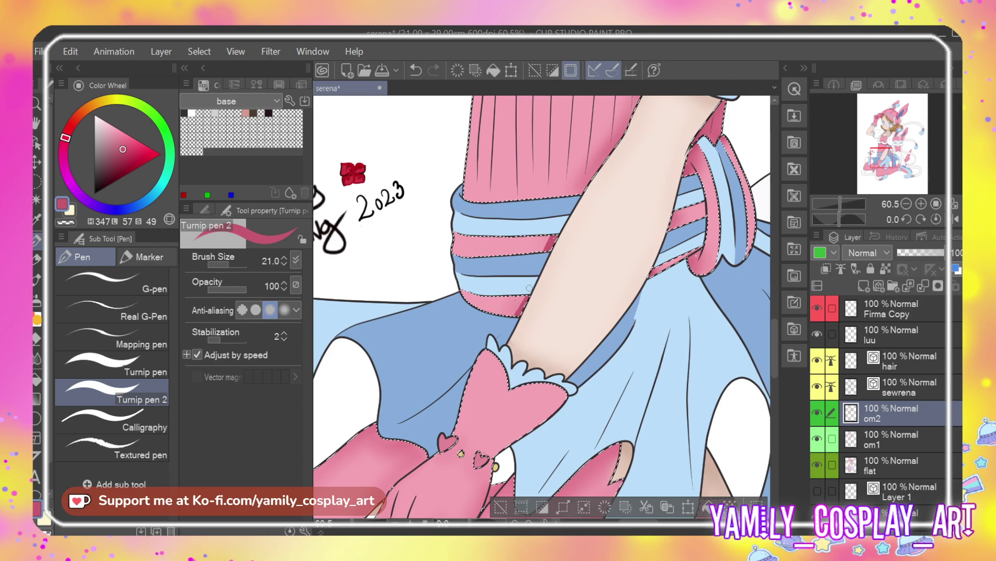
pyautogui.press('j')
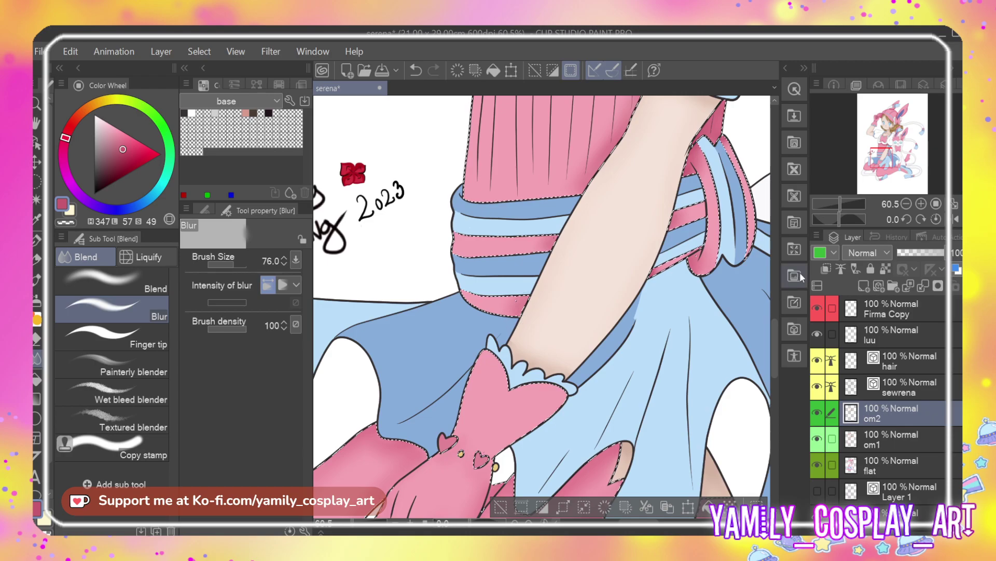
# Paint darker pink shadows with Turnip pen 2 on the near thigh along the edges of the light blue skirt folds
pyautogui.moveTo(775, 326); pyautogui.dragTo(771, 359)
pyautogui.press('p')
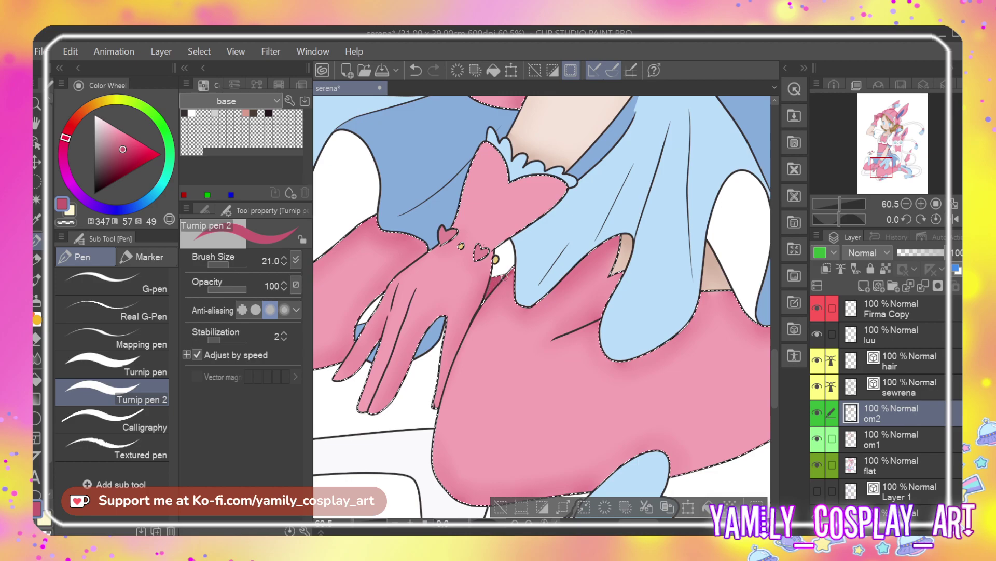
pyautogui.moveTo(616, 240); pyautogui.dragTo(557, 279)
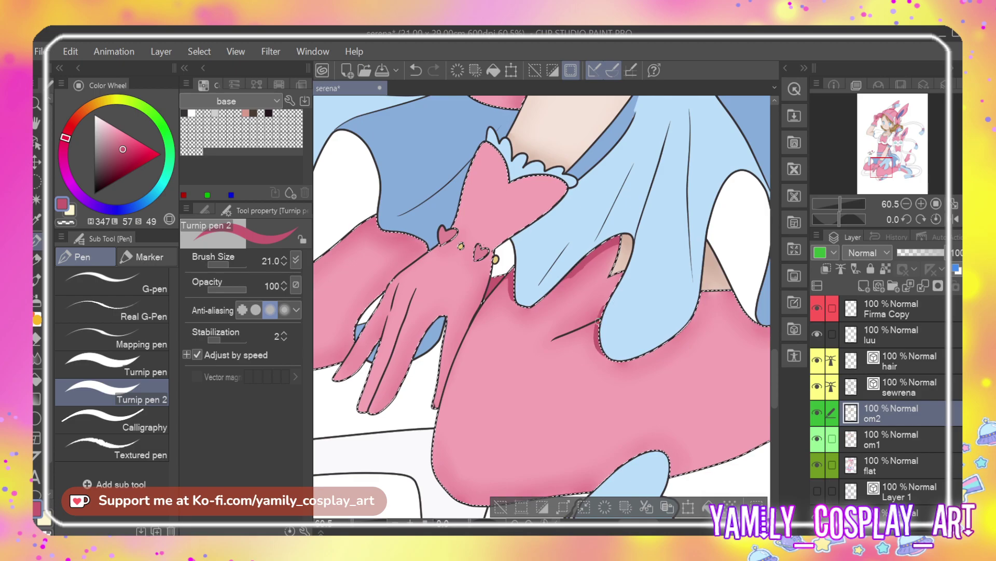
pyautogui.moveTo(727, 292); pyautogui.dragTo(750, 315)
pyautogui.moveTo(550, 292); pyautogui.dragTo(583, 259)
# Paint darker pink shadows on the far leg under the skirt, beside the lowered glove and along the knee's outer edge
pyautogui.moveTo(652, 522); pyautogui.dragTo(618, 523)
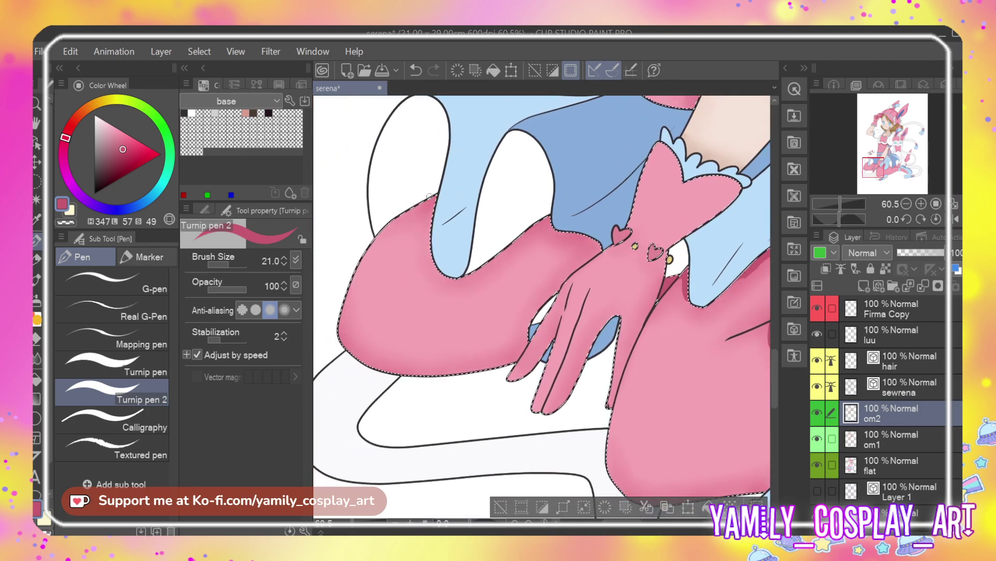
pyautogui.moveTo(435, 211); pyautogui.dragTo(408, 210)
pyautogui.moveTo(685, 269)
pyautogui.mouseDown()
pyautogui.moveTo(687, 289)
pyautogui.moveTo(756, 262)
pyautogui.mouseUp()
pyautogui.moveTo(541, 220)
pyautogui.mouseDown()
pyautogui.moveTo(575, 237)
pyautogui.moveTo(546, 221)
pyautogui.mouseUp()
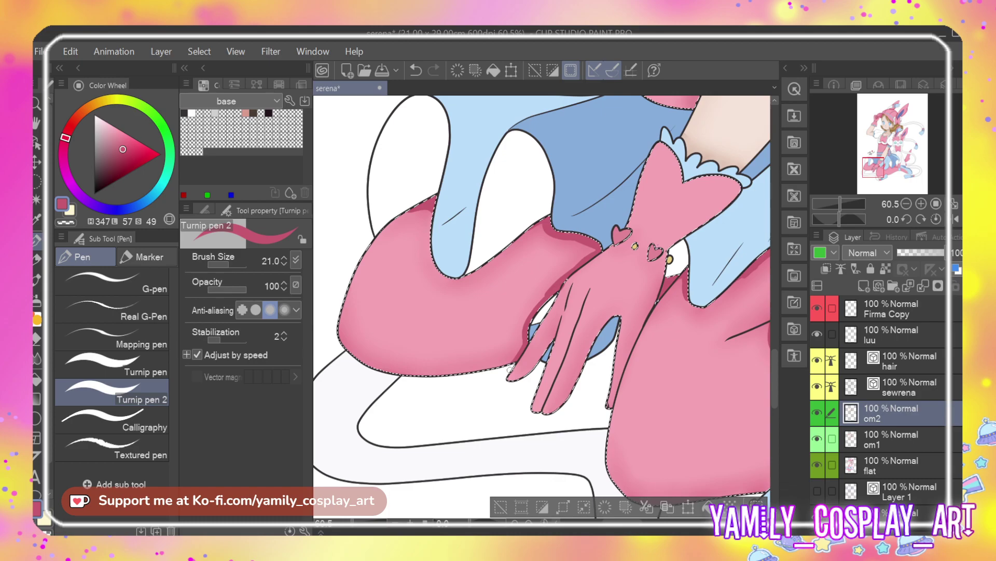
pyautogui.scroll(1, 510, 369)
pyautogui.moveTo(324, 317); pyautogui.dragTo(334, 347)
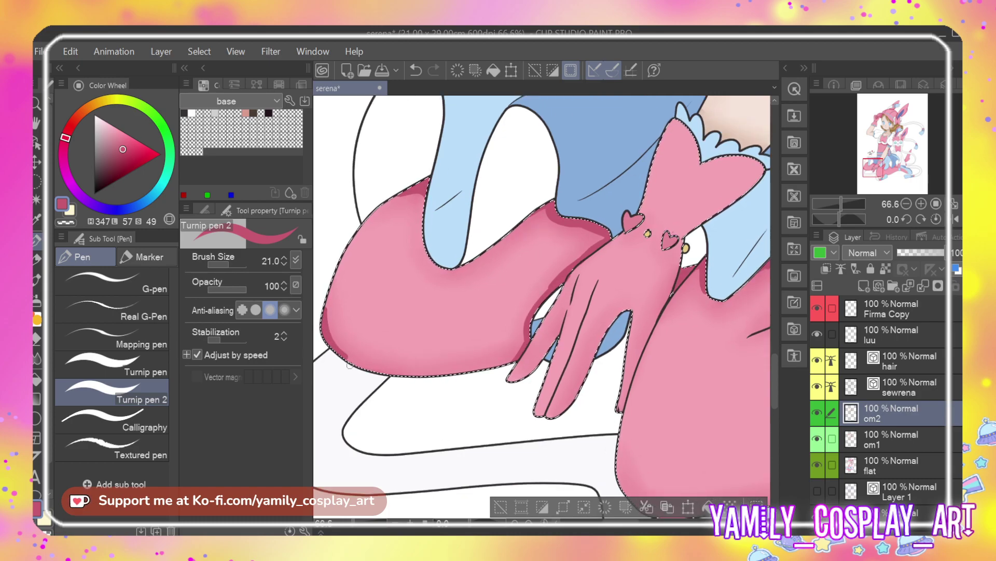
# Blur the darker pink shadows on the far leg's knee, under the skirt edges and beside the glove
pyautogui.press('e')
pyautogui.press('j')
pyautogui.moveTo(333, 326); pyautogui.dragTo(337, 340)
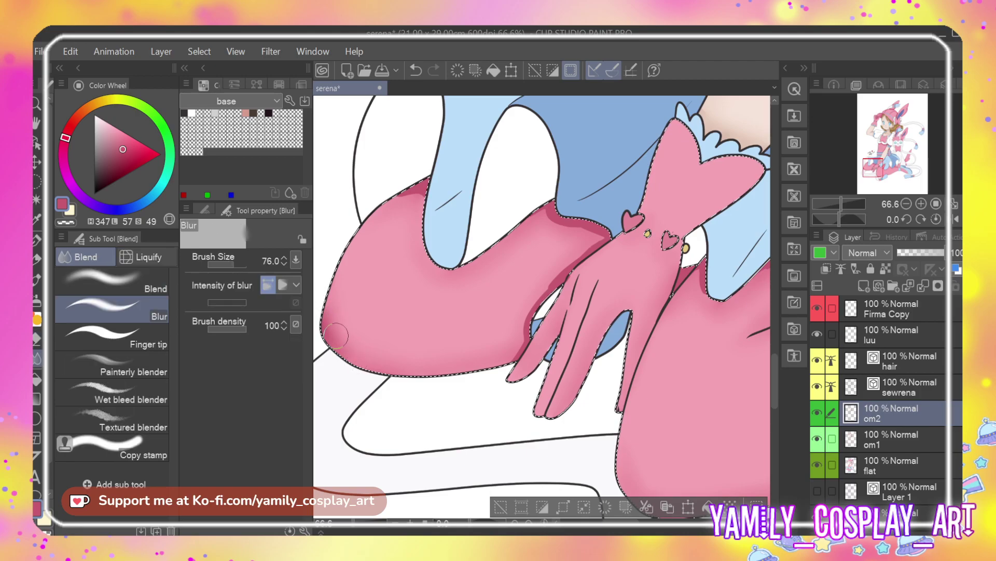
pyautogui.moveTo(395, 205); pyautogui.dragTo(419, 204)
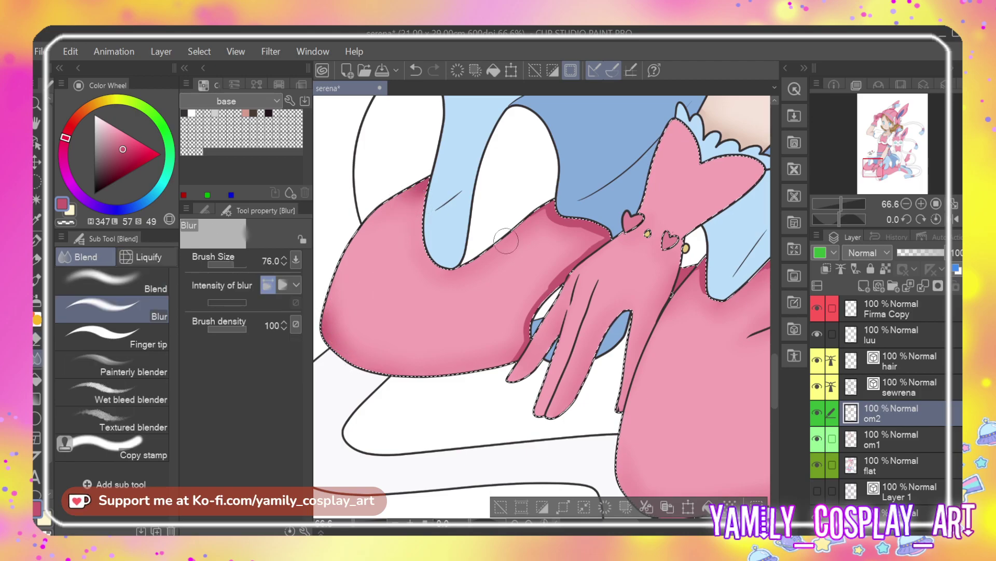
pyautogui.moveTo(540, 210)
pyautogui.mouseDown()
pyautogui.moveTo(602, 234)
pyautogui.moveTo(530, 298)
pyautogui.moveTo(516, 344)
pyautogui.mouseUp()
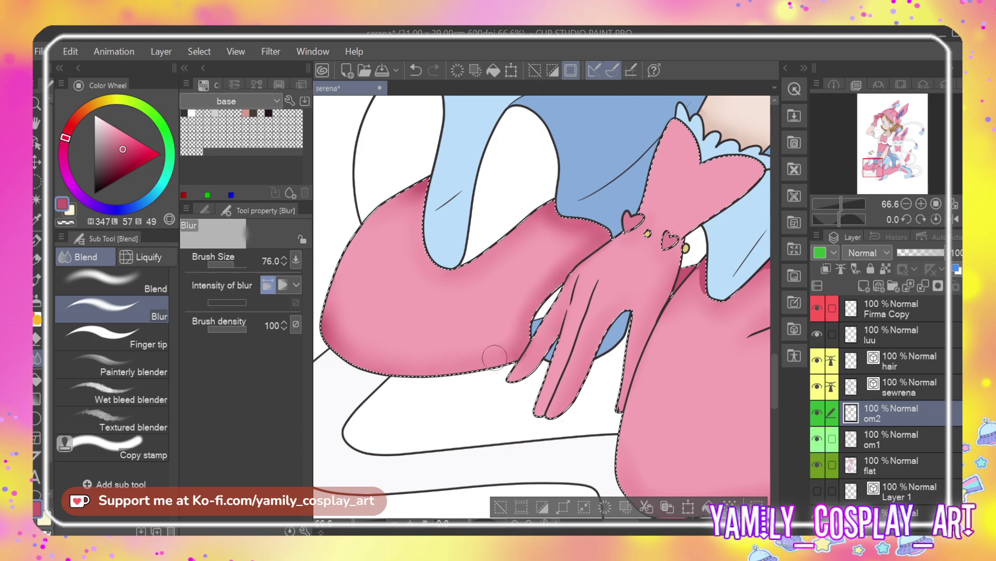
# Paint a darker pink shadow along the lowered glove's edge next to the near thigh and blur it
pyautogui.moveTo(637, 525); pyautogui.dragTo(650, 527)
pyautogui.press('p')
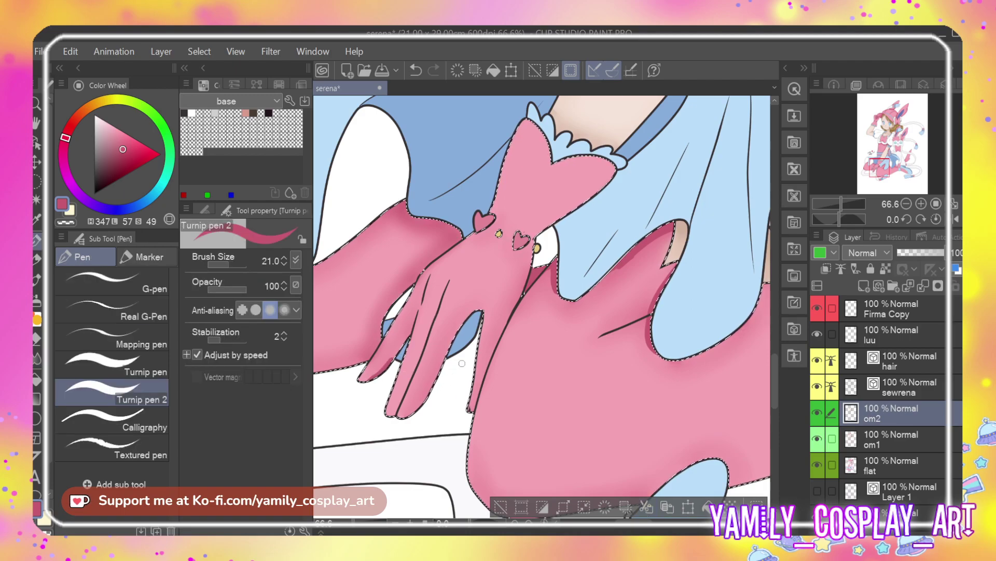
pyautogui.moveTo(521, 293)
pyautogui.mouseDown()
pyautogui.moveTo(529, 260)
pyautogui.moveTo(501, 326)
pyautogui.mouseUp()
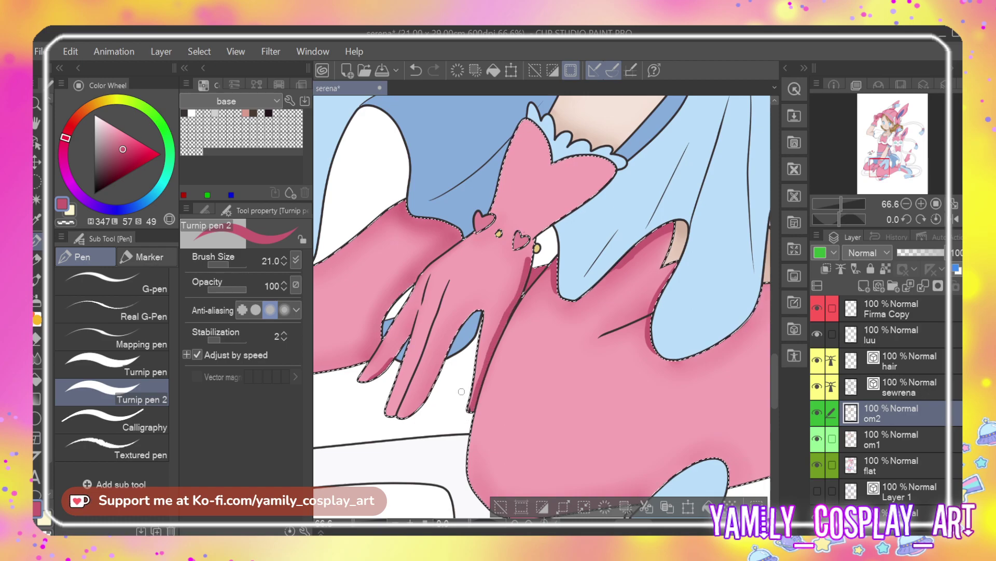
pyautogui.press('j')
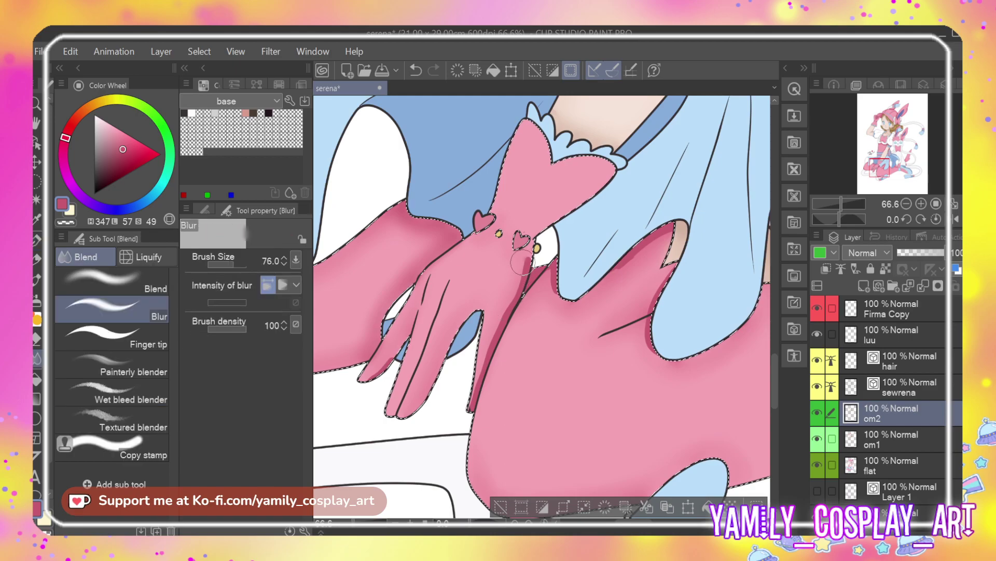
pyautogui.moveTo(518, 281); pyautogui.dragTo(462, 408)
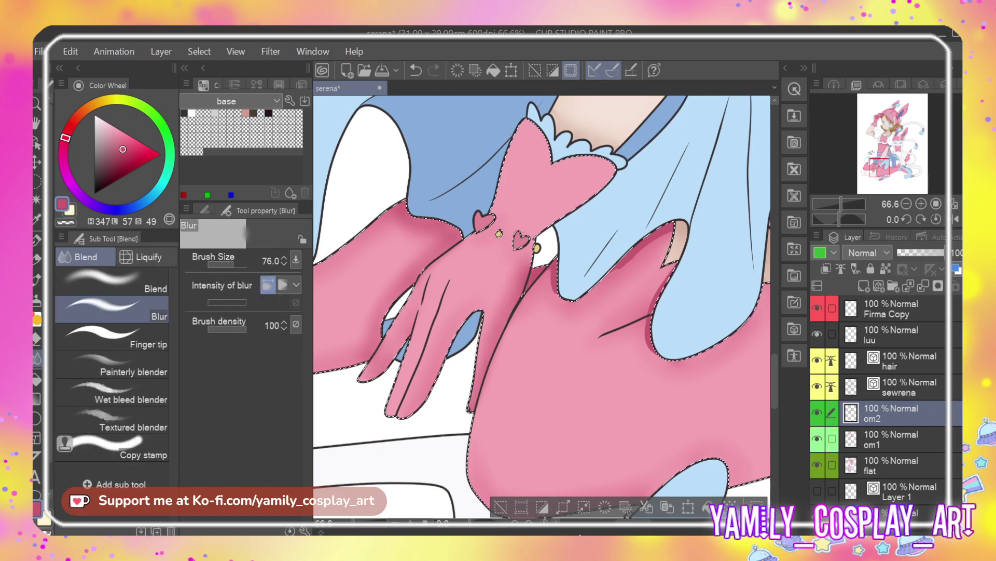
# Paint a darker pink shadow with Turnip pen 2 along the lower curve of the near knee
pyautogui.moveTo(628, 521); pyautogui.dragTo(650, 521)
pyautogui.moveTo(774, 371); pyautogui.dragTo(775, 383)
pyautogui.press('p')
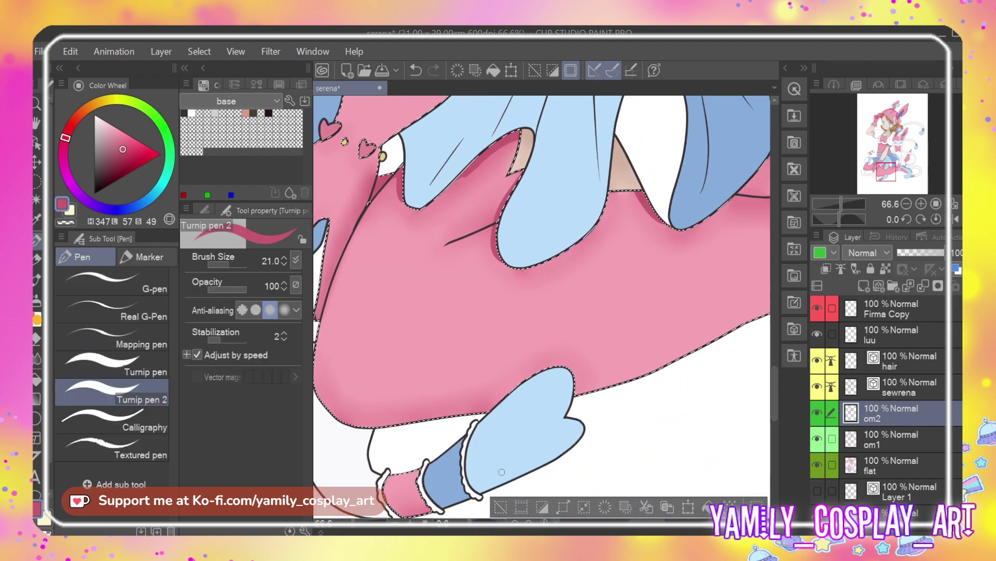
pyautogui.hscroll(-4, 395, 405)
pyautogui.moveTo(372, 367)
pyautogui.mouseDown()
pyautogui.moveTo(400, 418)
pyautogui.moveTo(475, 429)
pyautogui.mouseUp()
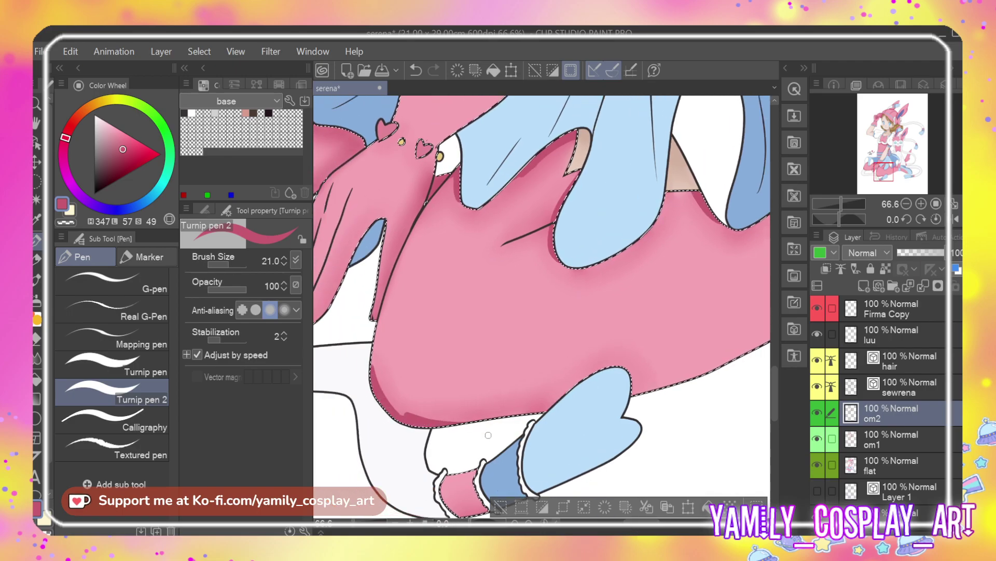
# Paint darker pink shadows with Turnip pen 2 behind the skirt tip, on the companion's paw and along the near thigh and lace-edged lower leg
pyautogui.moveTo(651, 522); pyautogui.dragTo(687, 521)
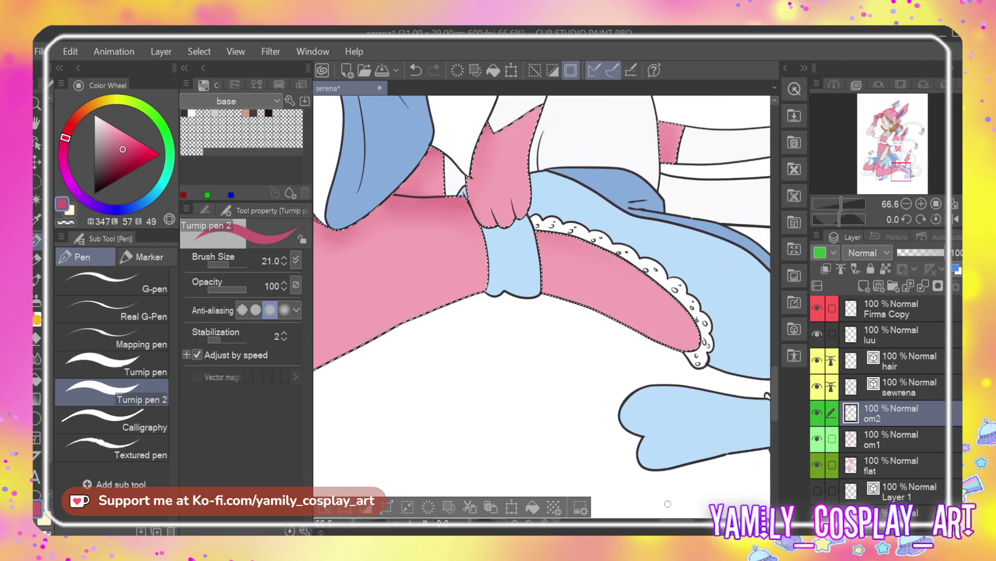
pyautogui.press('p')
pyautogui.press('p')
pyautogui.moveTo(402, 192); pyautogui.dragTo(426, 155)
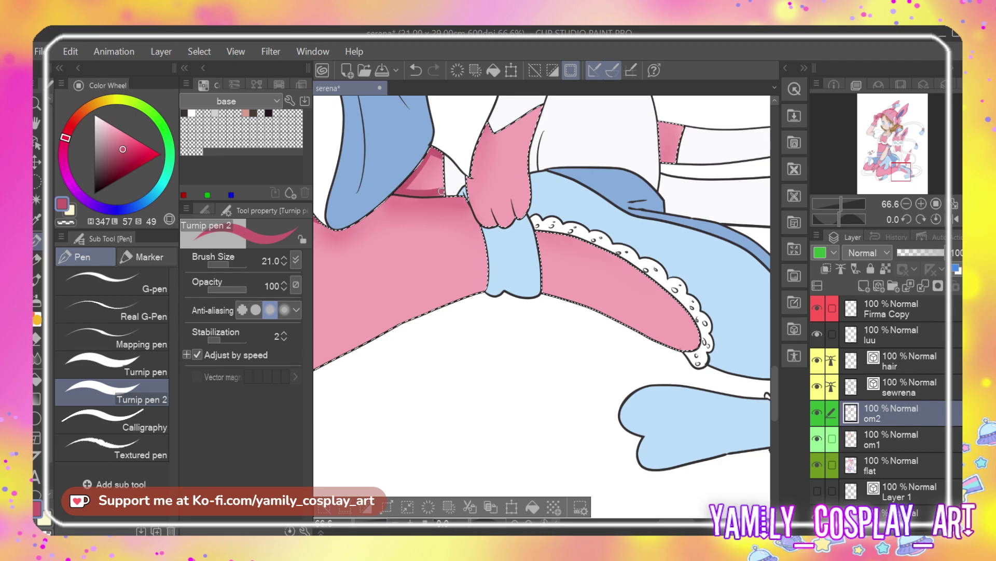
pyautogui.moveTo(476, 155); pyautogui.dragTo(490, 122)
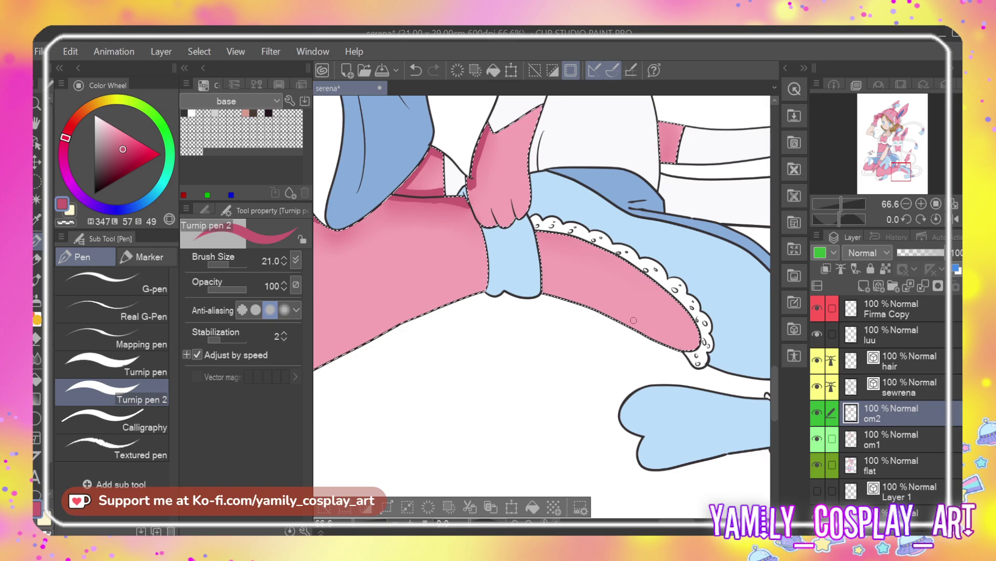
pyautogui.moveTo(539, 234); pyautogui.dragTo(540, 247)
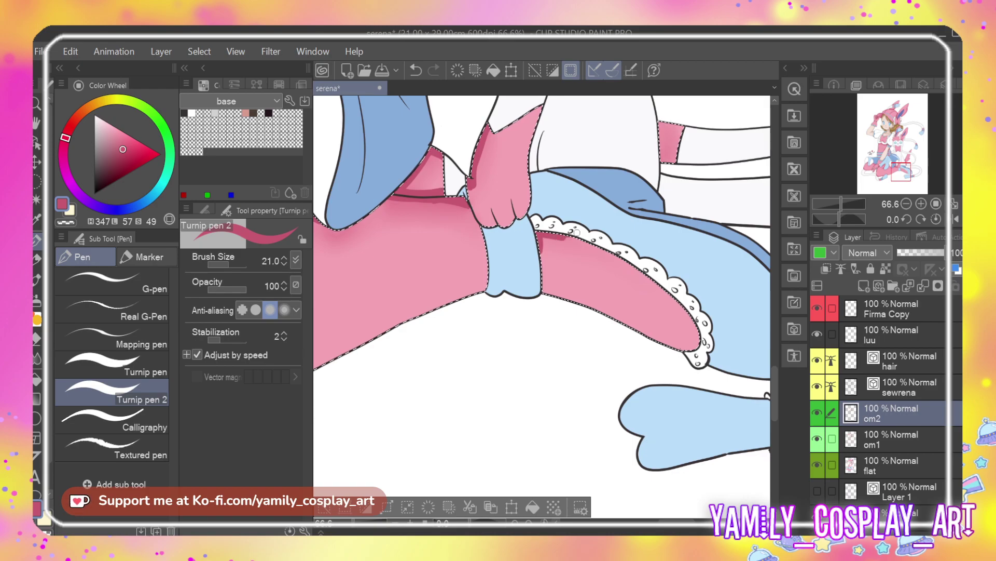
# Blur the darker pink shadows along the near leg, under the skirt edges and at the knee's lower curve
pyautogui.moveTo(668, 521); pyautogui.dragTo(651, 521)
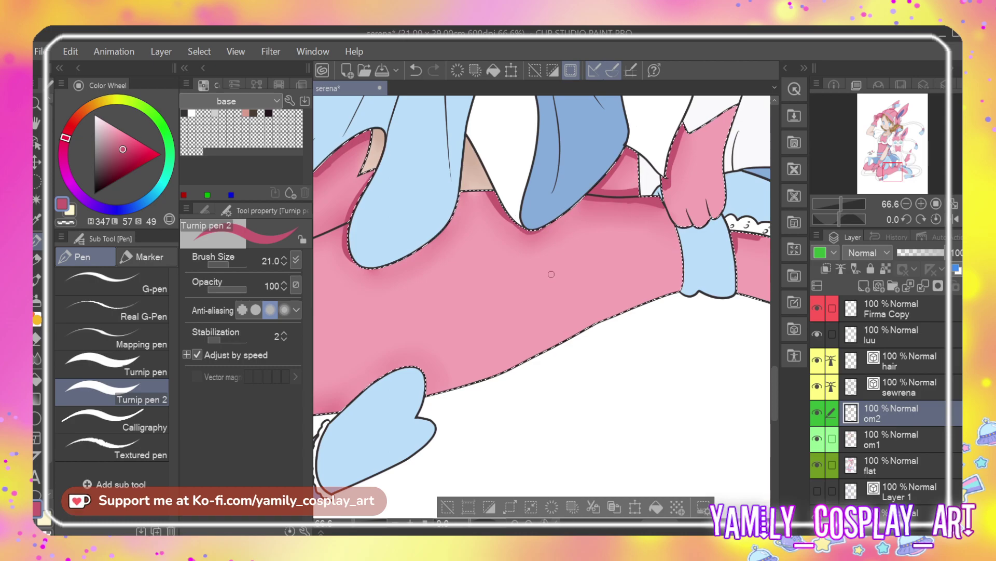
pyautogui.press('j')
pyautogui.moveTo(489, 194)
pyautogui.mouseDown()
pyautogui.moveTo(528, 232)
pyautogui.moveTo(539, 229)
pyautogui.moveTo(484, 194)
pyautogui.moveTo(533, 219)
pyautogui.moveTo(626, 198)
pyautogui.moveTo(618, 169)
pyautogui.moveTo(612, 177)
pyautogui.moveTo(634, 164)
pyautogui.moveTo(628, 186)
pyautogui.moveTo(674, 167)
pyautogui.moveTo(655, 208)
pyautogui.moveTo(668, 210)
pyautogui.moveTo(662, 229)
pyautogui.moveTo(758, 242)
pyautogui.mouseUp()
pyautogui.moveTo(395, 270); pyautogui.dragTo(652, 269)
pyautogui.moveTo(425, 369)
pyautogui.mouseDown()
pyautogui.moveTo(447, 404)
pyautogui.moveTo(500, 418)
pyautogui.mouseUp()
pyautogui.moveTo(609, 267)
pyautogui.mouseDown()
pyautogui.moveTo(613, 146)
pyautogui.moveTo(555, 193)
pyautogui.moveTo(503, 181)
pyautogui.moveTo(521, 226)
pyautogui.mouseUp()
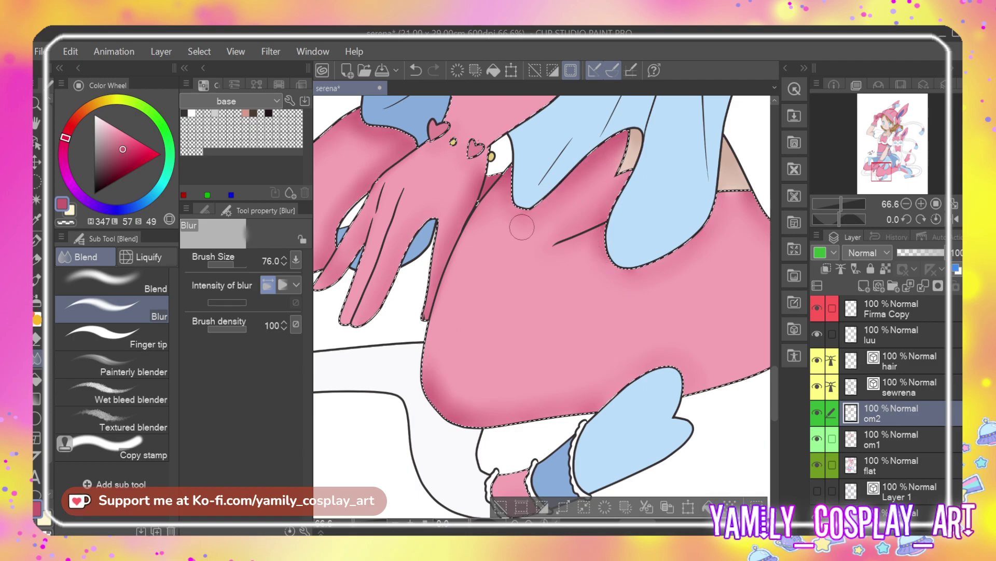
# Paint darker pink shadows on the companion's ears beneath the blue ribbon tip and around the head bow, and at the bow's centre
pyautogui.scroll(-4, 522, 227)
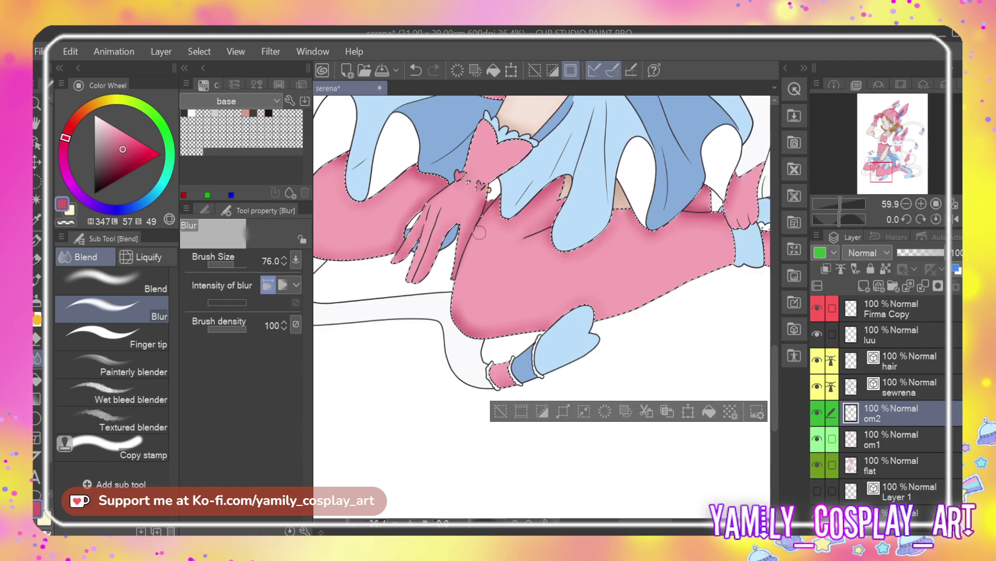
pyautogui.scroll(-4, 478, 233)
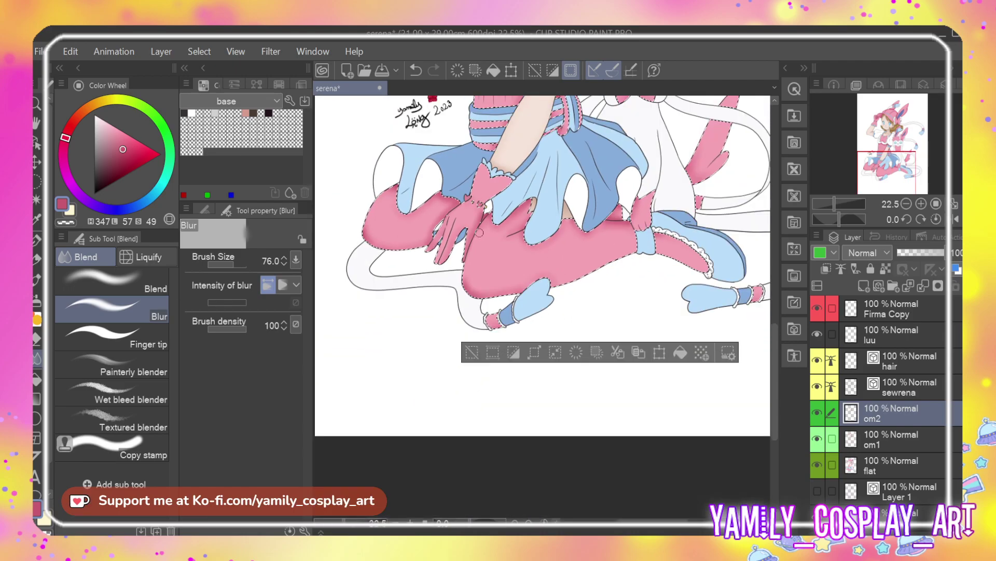
pyautogui.scroll(3, 636, 155)
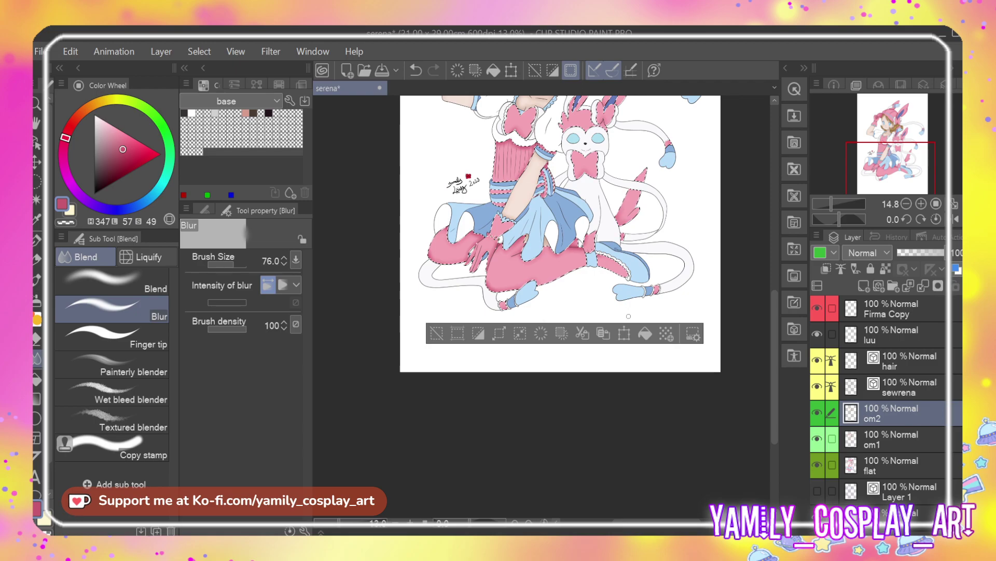
pyautogui.scroll(-2, 634, 139)
pyautogui.scroll(2, 634, 140)
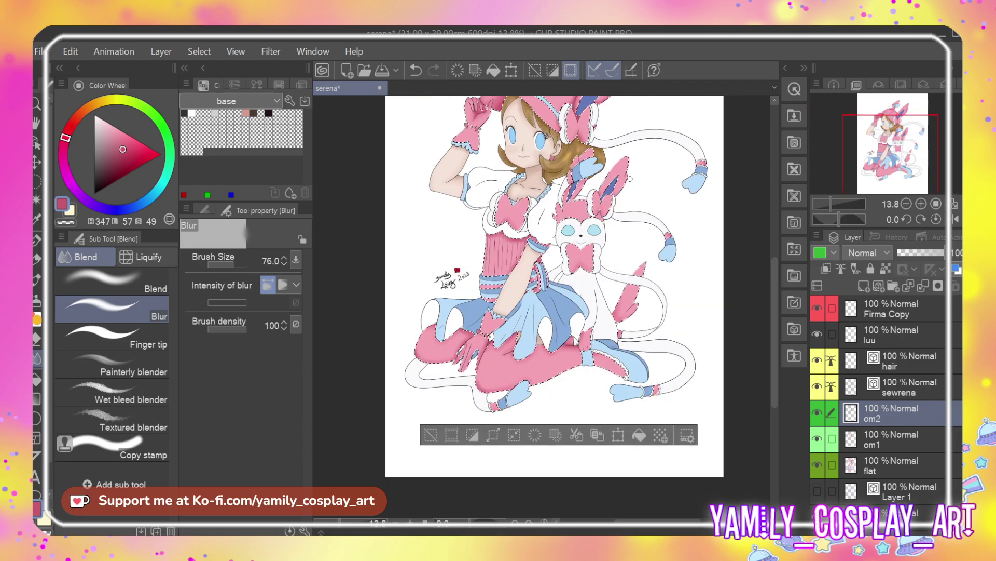
pyautogui.scroll(5, 630, 178)
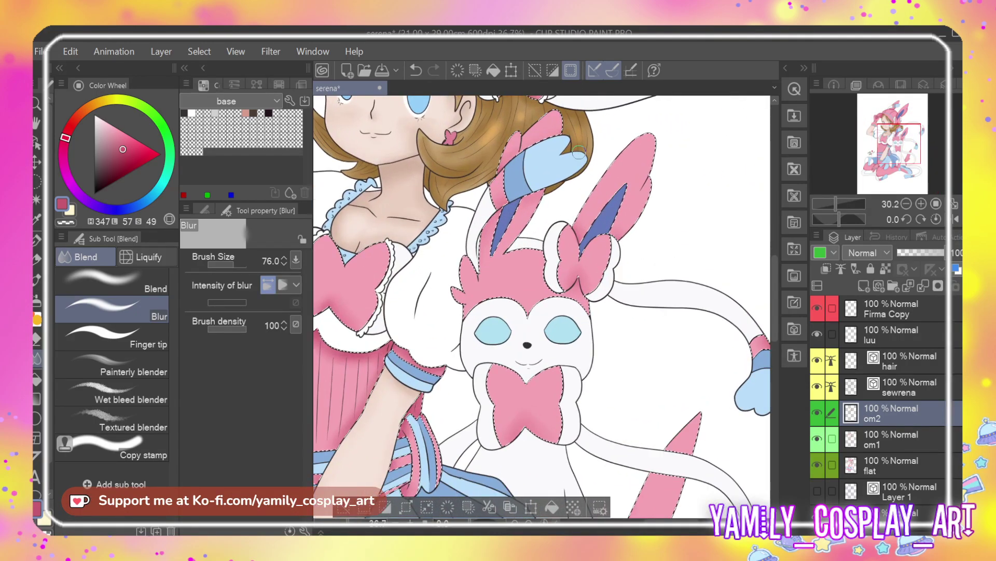
pyautogui.scroll(1, 517, 382)
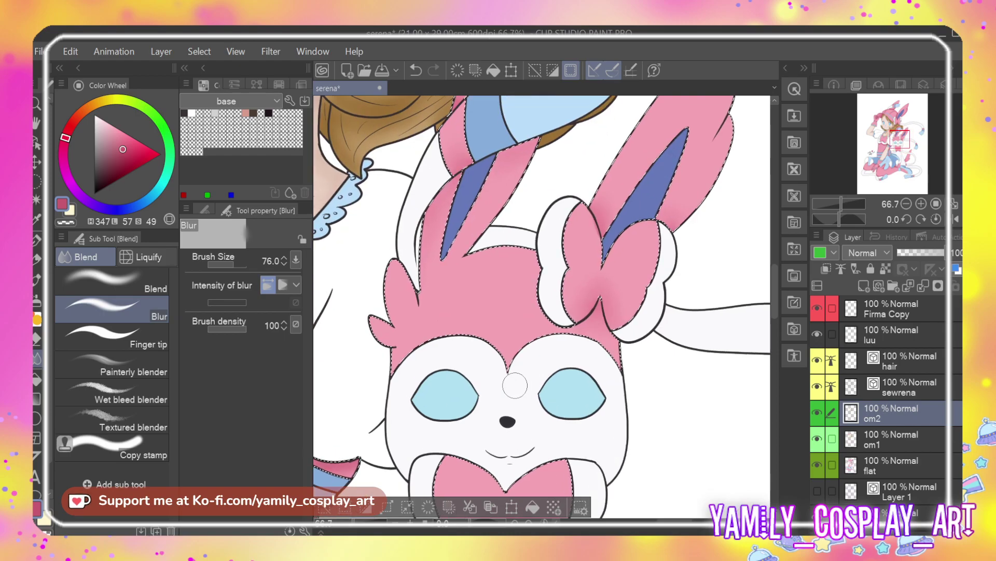
pyautogui.press('p')
pyautogui.moveTo(427, 217); pyautogui.dragTo(446, 192)
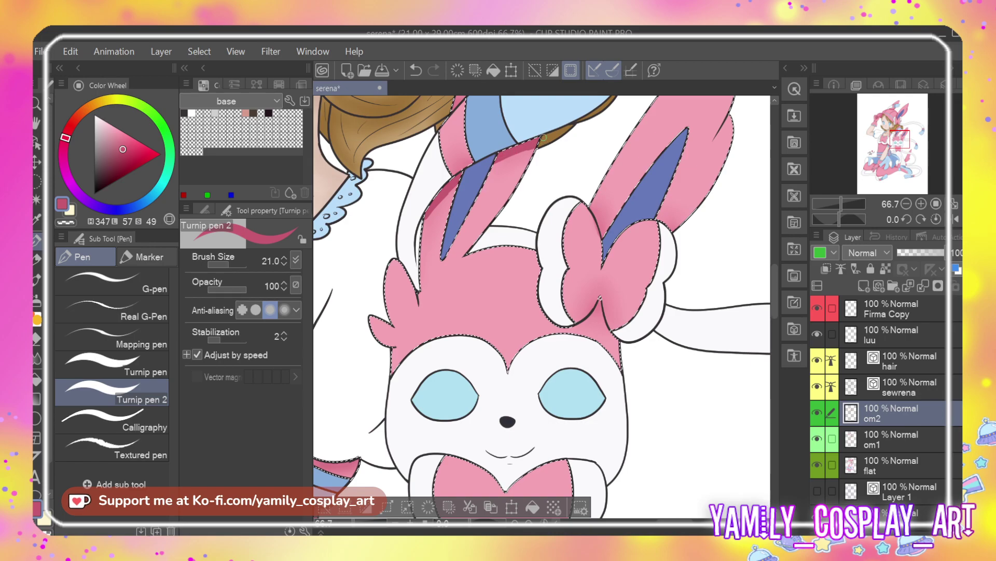
pyautogui.moveTo(592, 204); pyautogui.dragTo(603, 228)
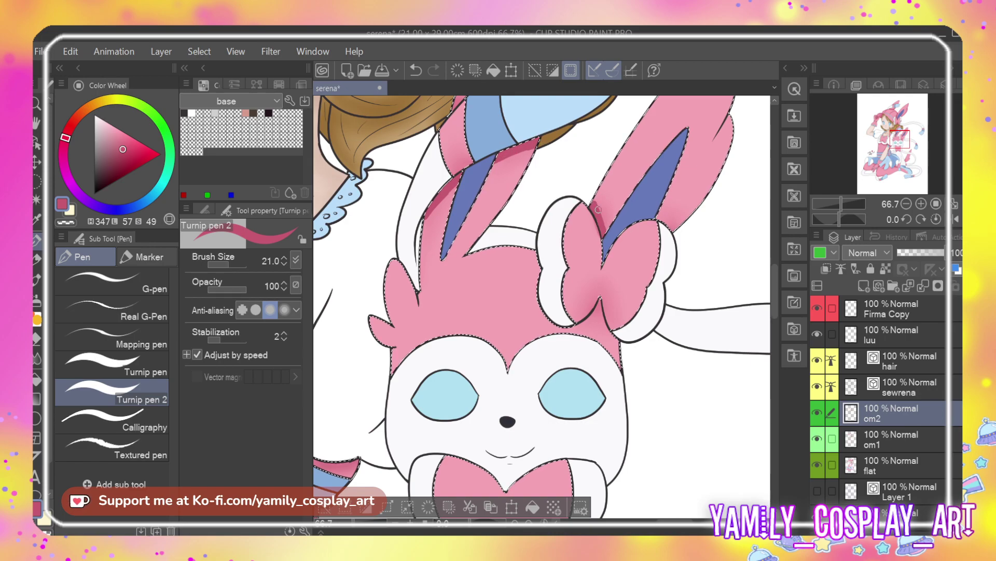
pyautogui.moveTo(675, 228)
pyautogui.mouseDown()
pyautogui.moveTo(657, 214)
pyautogui.moveTo(674, 226)
pyautogui.mouseUp()
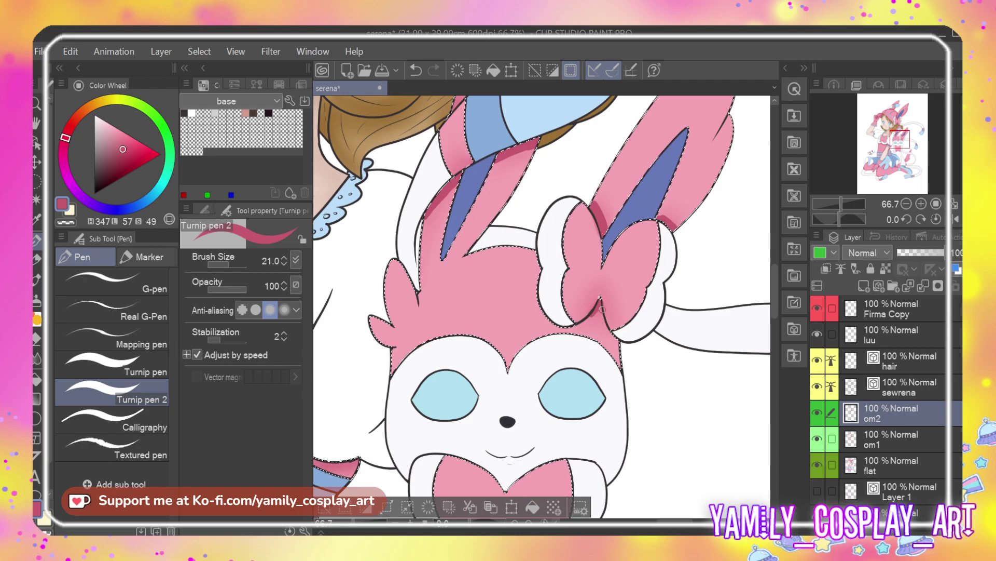
# Blur the darker pink shadows on the companion's ears and head bow
pyautogui.press('j')
pyautogui.moveTo(456, 185); pyautogui.dragTo(425, 229)
pyautogui.moveTo(506, 158); pyautogui.dragTo(544, 147)
pyautogui.moveTo(658, 229)
pyautogui.mouseDown()
pyautogui.moveTo(621, 200)
pyautogui.moveTo(602, 208)
pyautogui.moveTo(600, 200)
pyautogui.moveTo(623, 218)
pyautogui.moveTo(680, 224)
pyautogui.mouseUp()
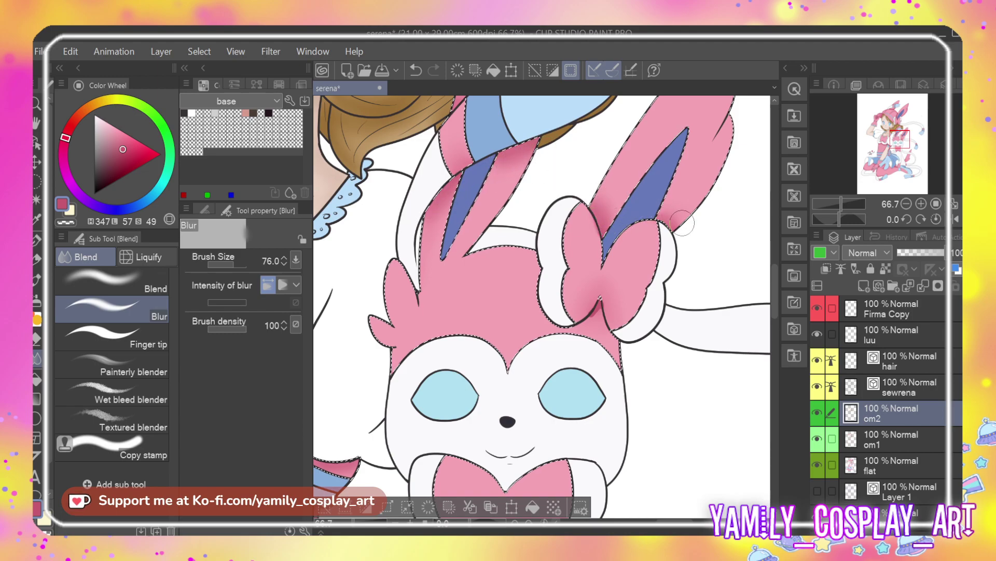
pyautogui.moveTo(609, 317)
pyautogui.mouseDown()
pyautogui.moveTo(601, 314)
pyautogui.moveTo(608, 306)
pyautogui.mouseUp()
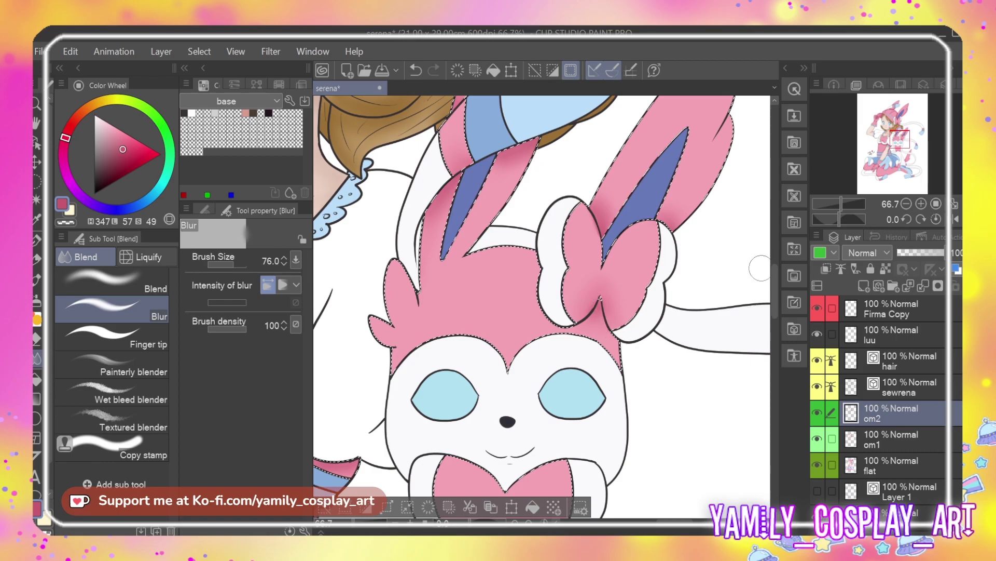
# Paint a darker pink shadow at the lower centre of the companion's chest bow and blur it
pyautogui.moveTo(776, 263); pyautogui.dragTo(772, 302)
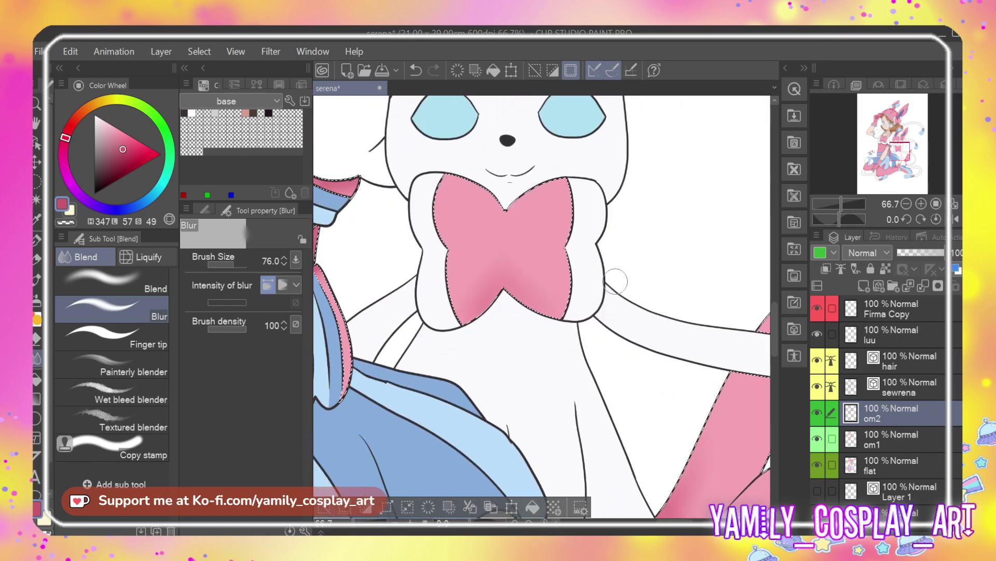
pyautogui.press('p')
pyautogui.moveTo(502, 286)
pyautogui.mouseDown()
pyautogui.moveTo(491, 305)
pyautogui.moveTo(504, 281)
pyautogui.moveTo(523, 307)
pyautogui.moveTo(490, 289)
pyautogui.moveTo(521, 286)
pyautogui.moveTo(540, 306)
pyautogui.mouseUp()
pyautogui.press('j')
# Add blurred darker pink shadows at the base of the companion's tail and on the pink ribbon band beside its body
pyautogui.moveTo(773, 314); pyautogui.dragTo(773, 346)
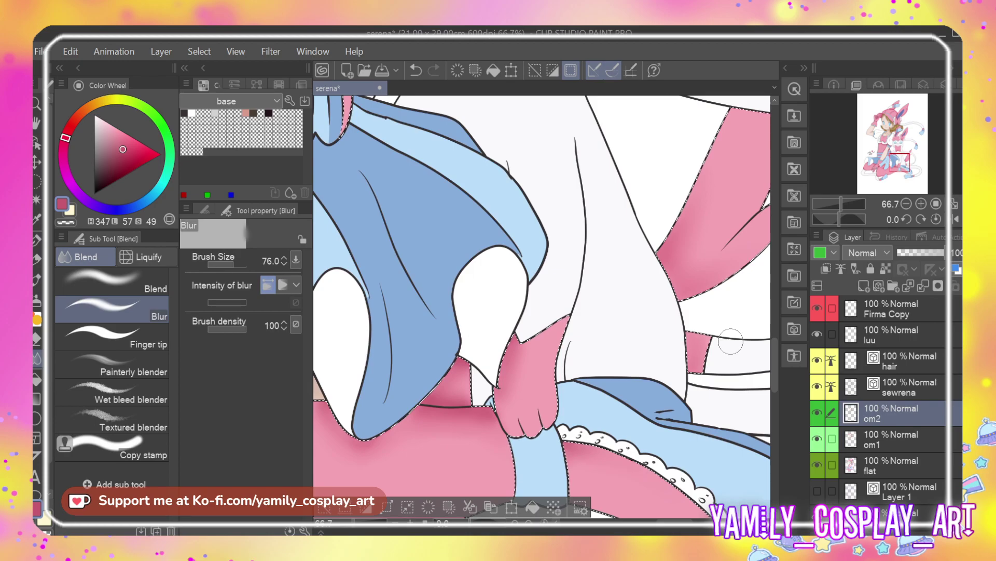
pyautogui.press('p')
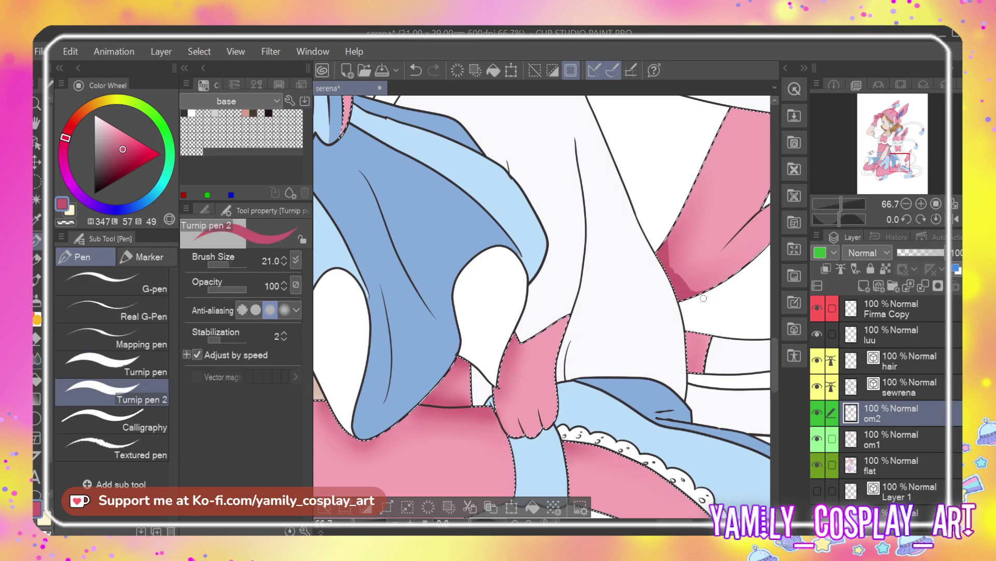
pyautogui.press('j')
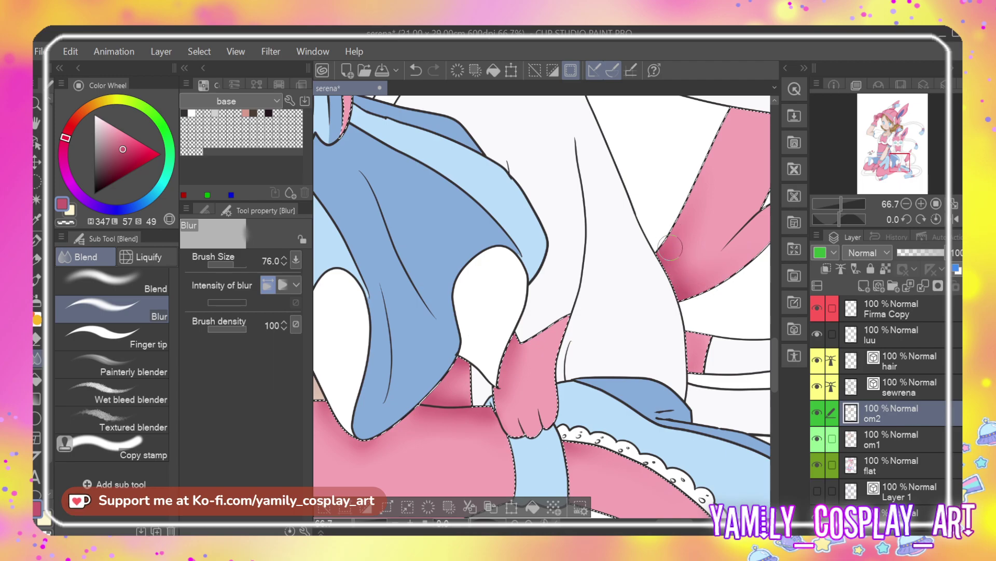
pyautogui.press('p')
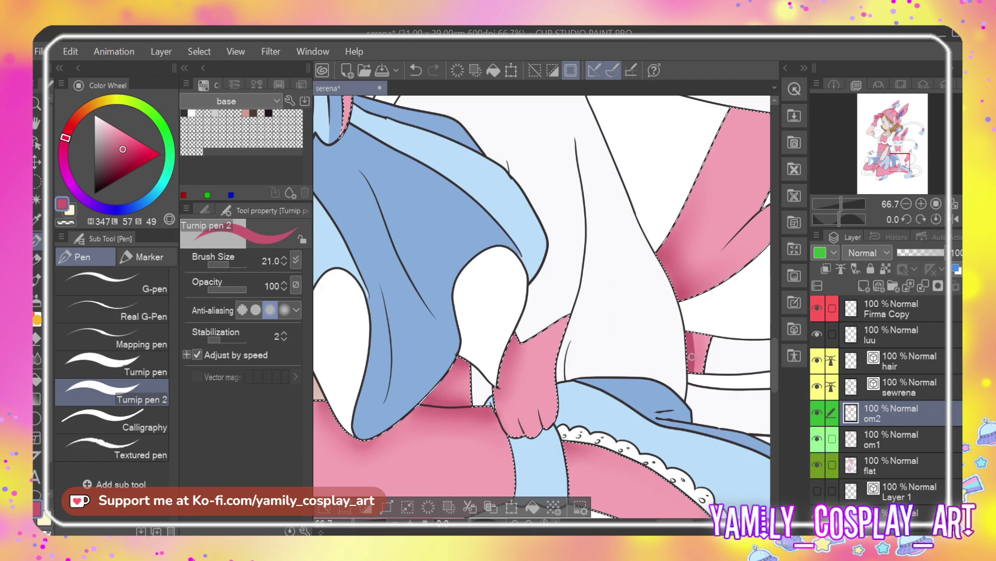
pyautogui.press('j')
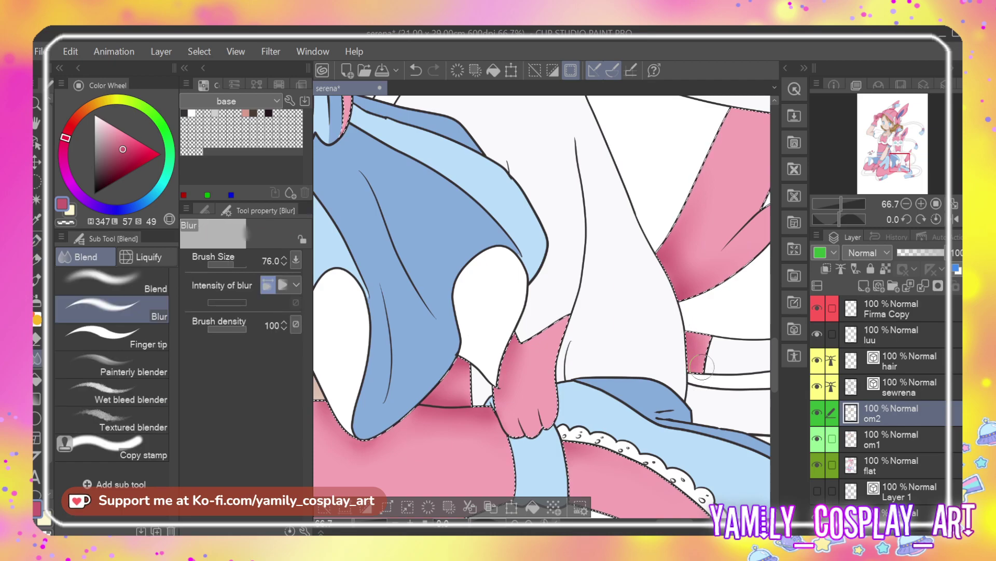
# Review the pink shading across the whole figure and on the upper ribbon's pink band, comparing it with the om2 layer hidden and shown
pyautogui.scroll(-4, 702, 367)
pyautogui.scroll(-3, 578, 424)
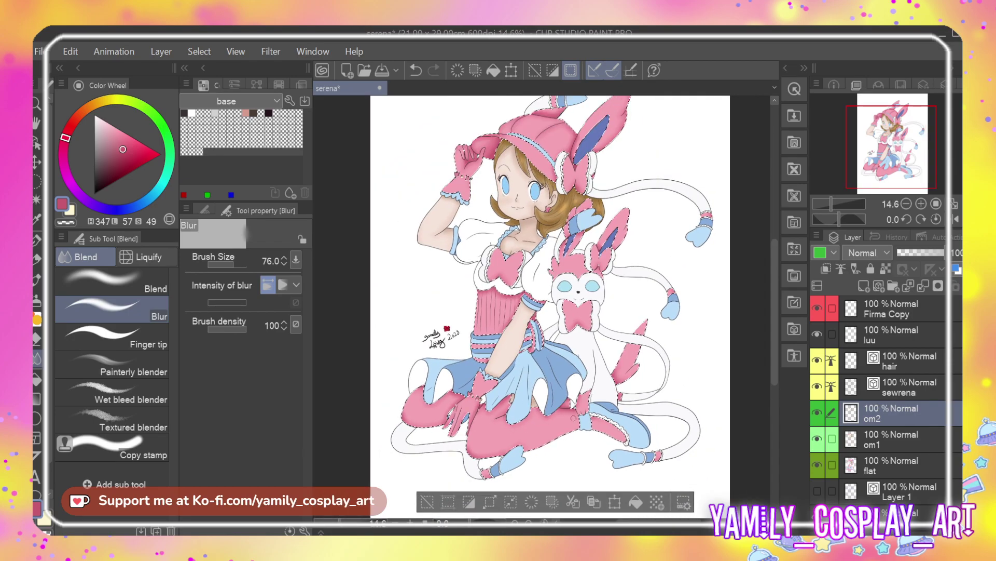
pyautogui.scroll(-1, 574, 418)
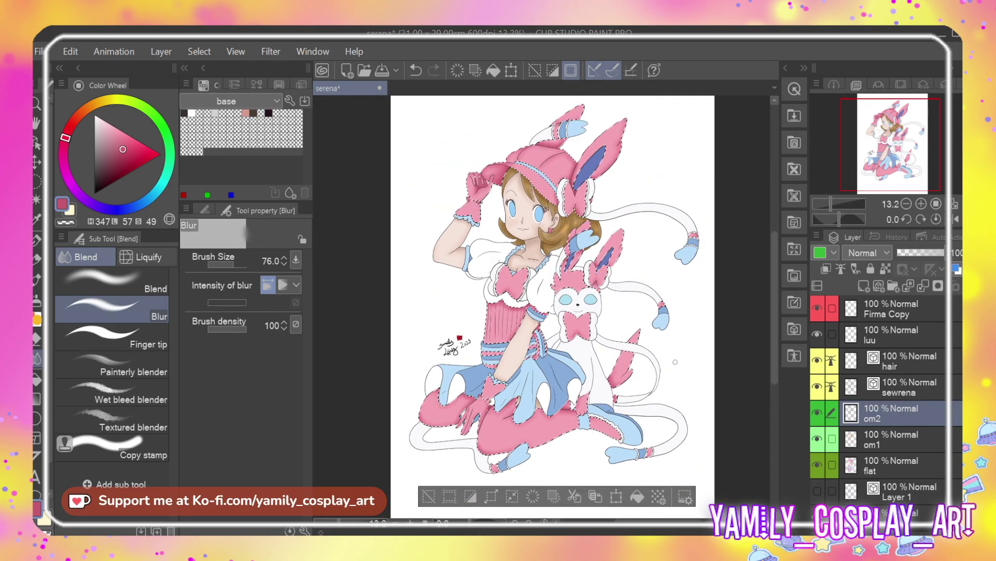
pyautogui.scroll(1, 711, 246)
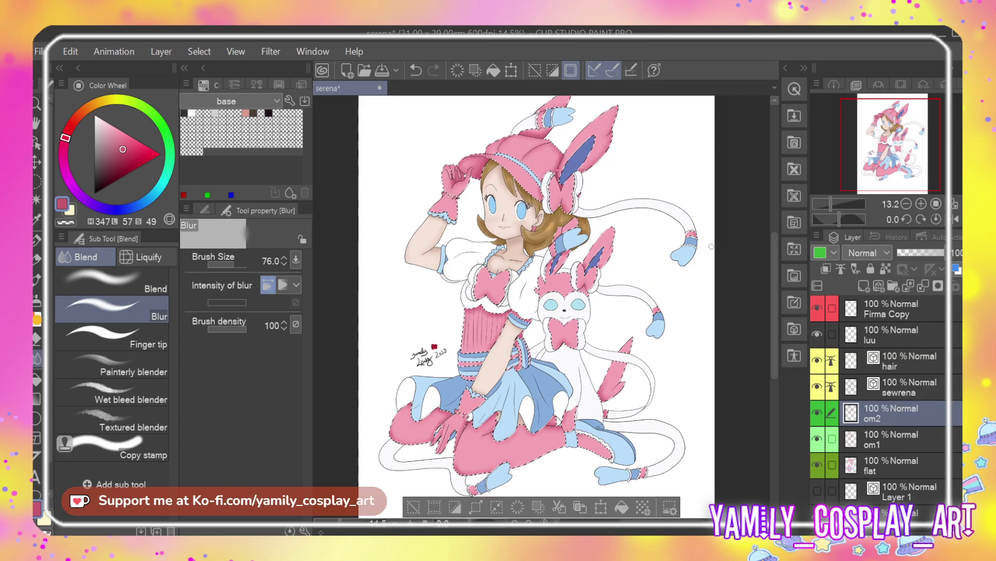
pyautogui.scroll(5, 711, 246)
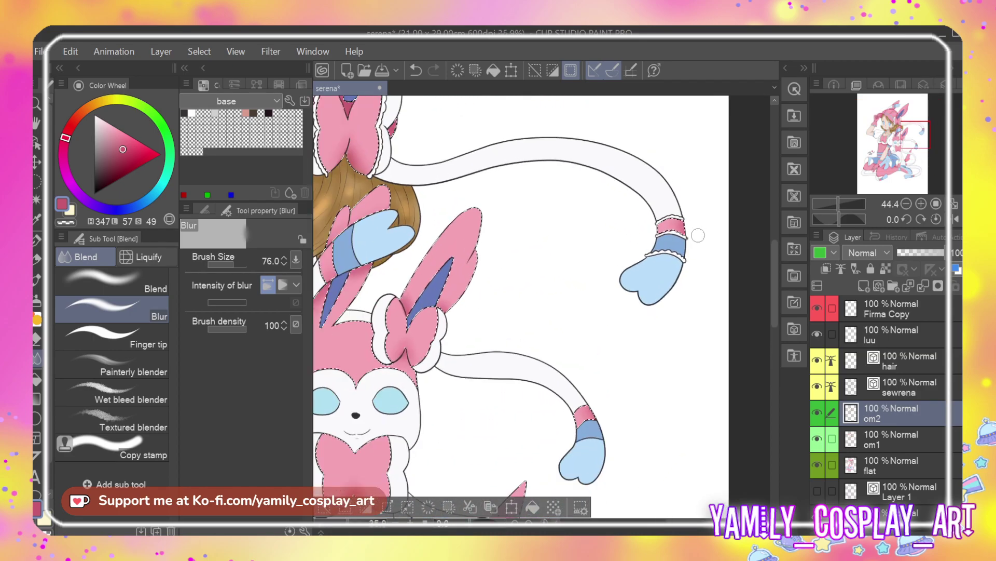
pyautogui.scroll(-3, 698, 235)
pyautogui.scroll(6, 691, 224)
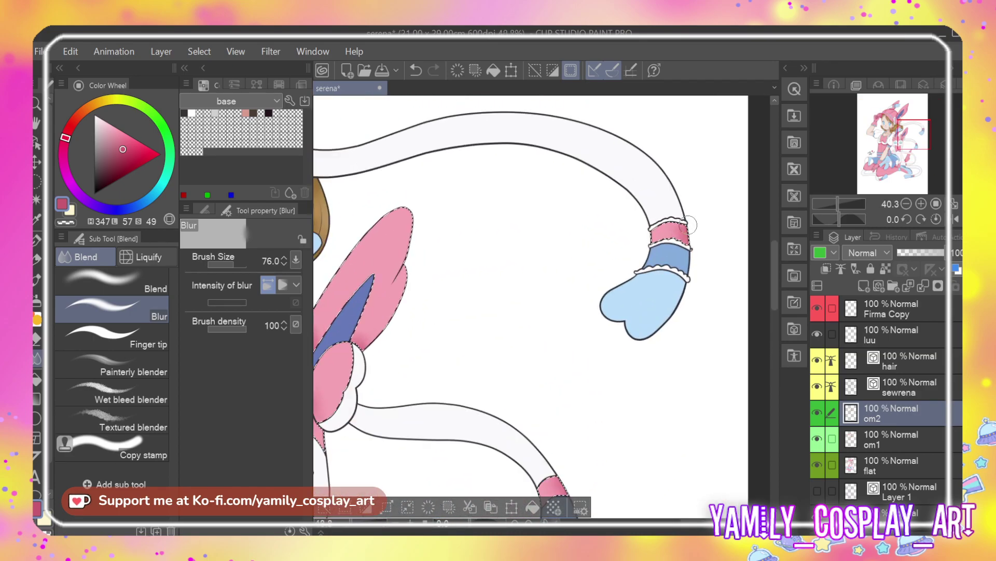
pyautogui.scroll(3, 691, 224)
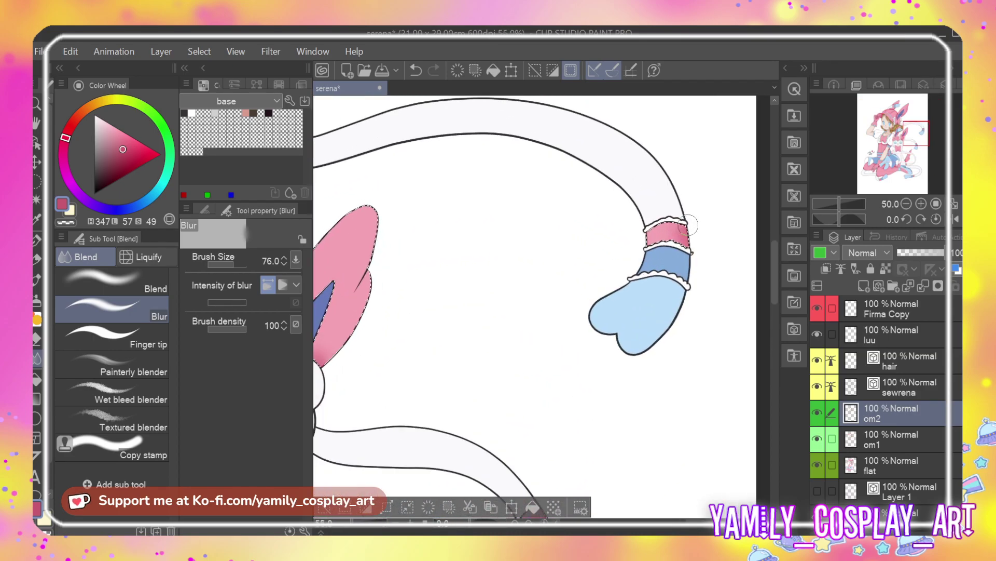
pyautogui.click(817, 413)
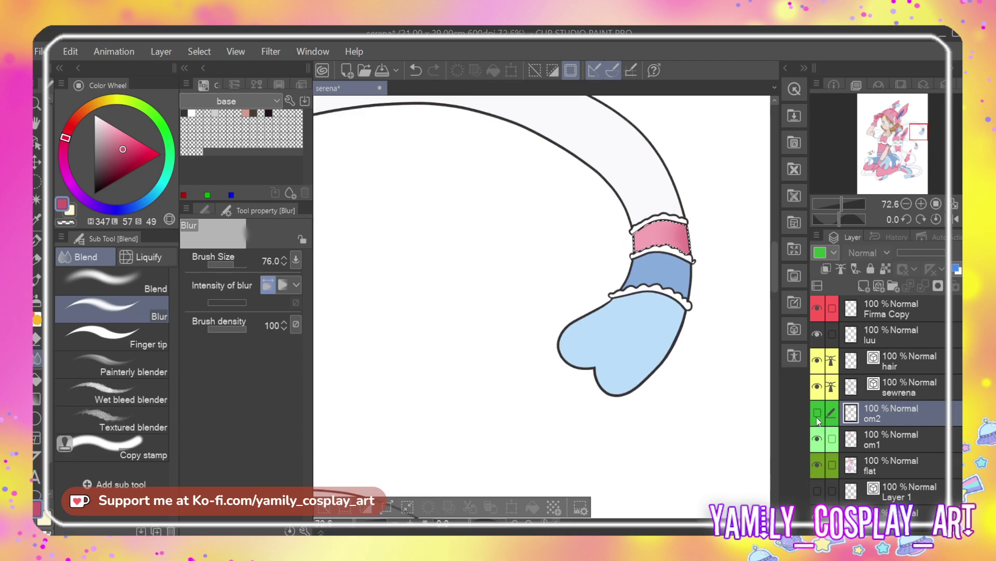
pyautogui.click(818, 413)
pyautogui.scroll(-2, 653, 280)
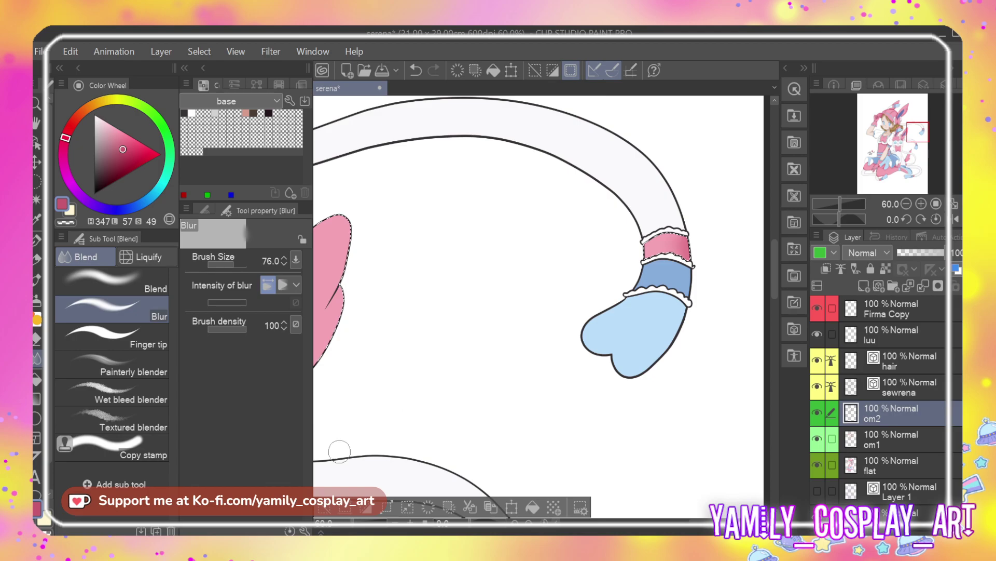
# Clear the selection around the pink areas and save the illustration
pyautogui.hotkey('ctrl', 'd')
pyautogui.scroll(-3, 629, 301)
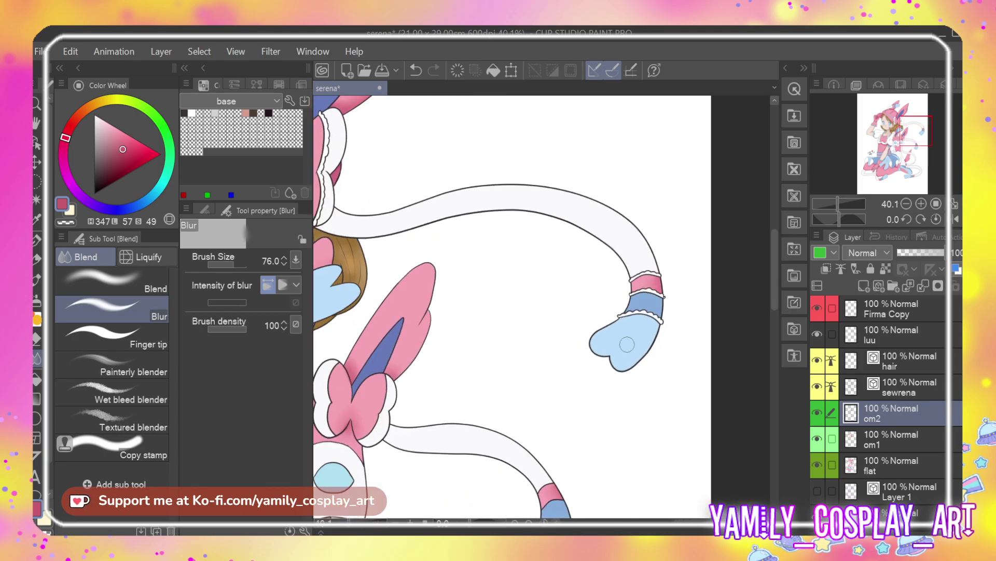
pyautogui.scroll(-4, 630, 301)
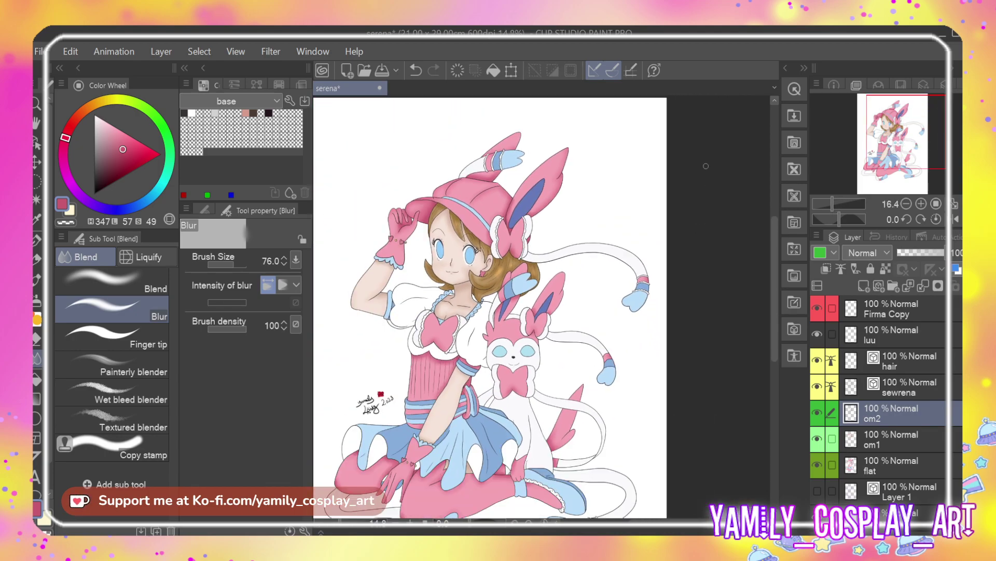
pyautogui.scroll(-1, 695, 198)
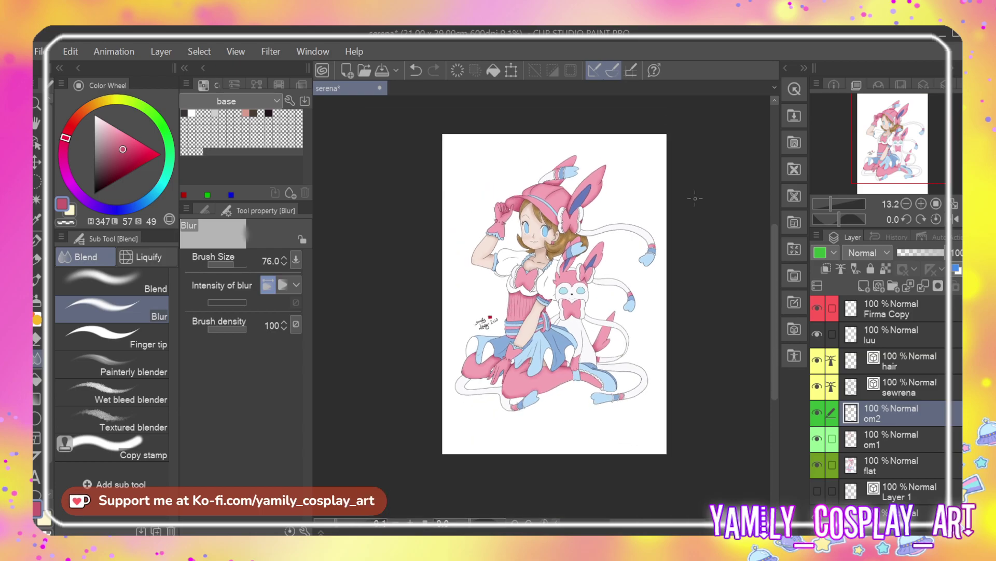
pyautogui.scroll(1, 695, 198)
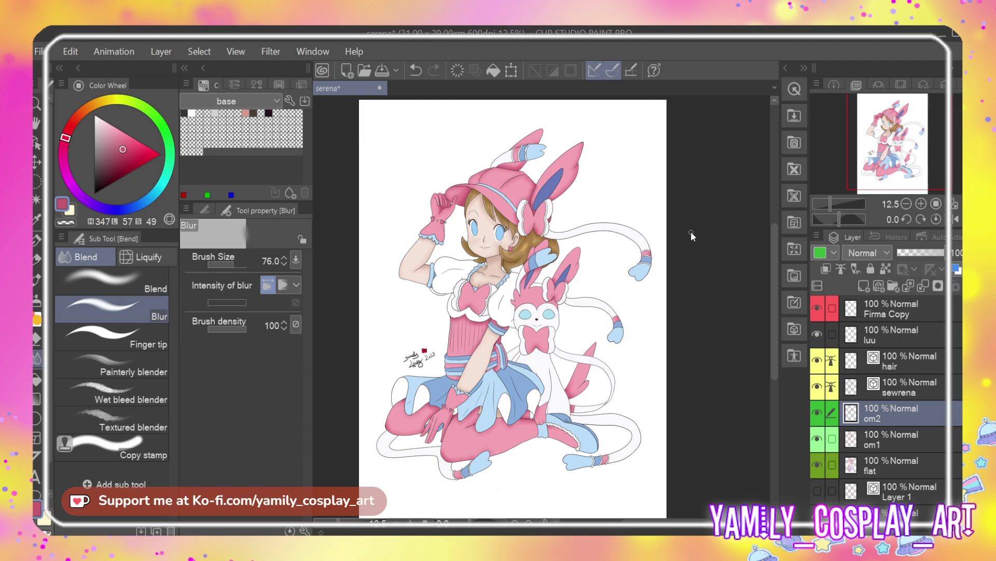
pyautogui.hotkey('ctrl', 's')
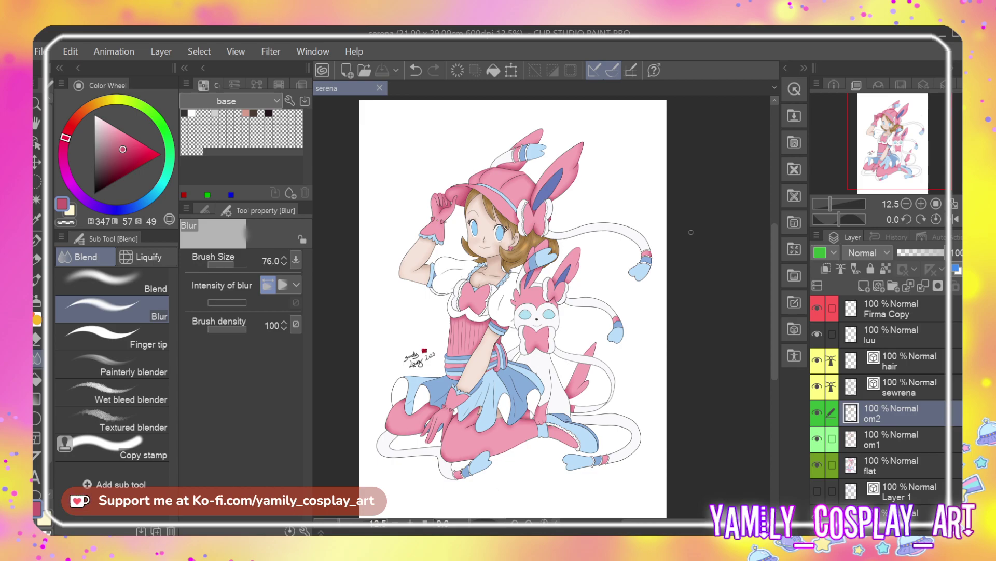
# Select the white areas of the figures using the flat layer and add a new layer directly above om1
pyautogui.click(875, 465)
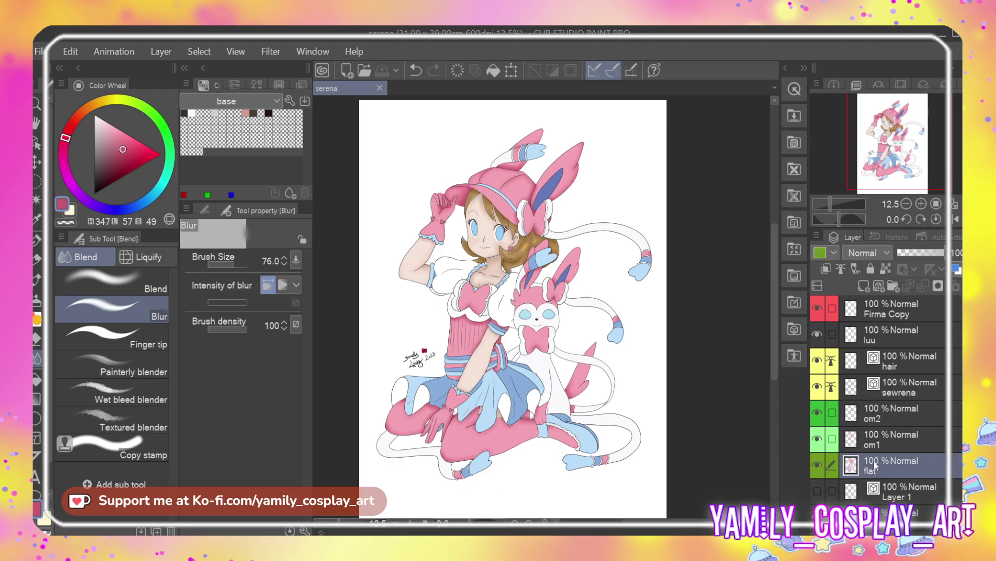
pyautogui.click(282, 200)
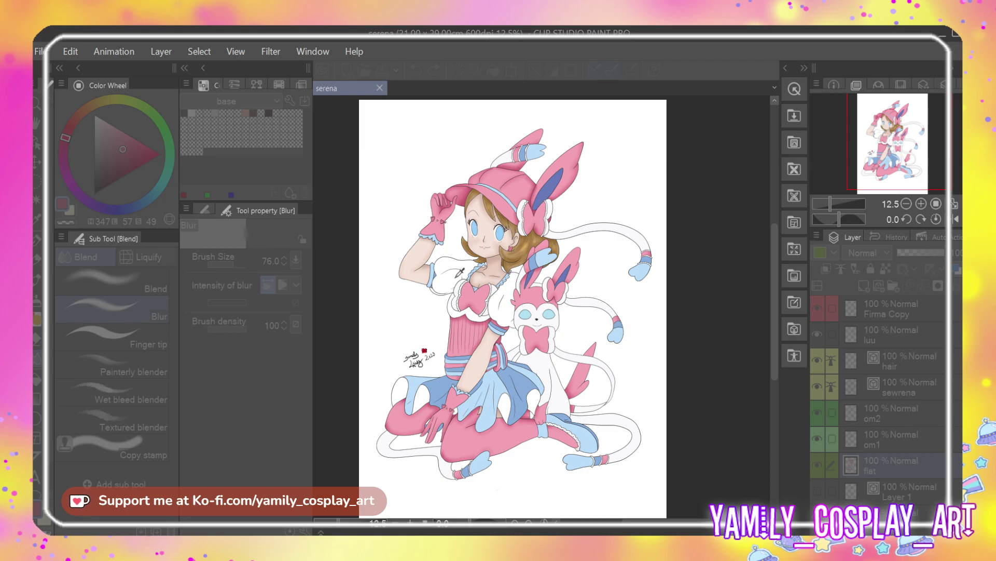
pyautogui.hotkey('ctrl', 'z')
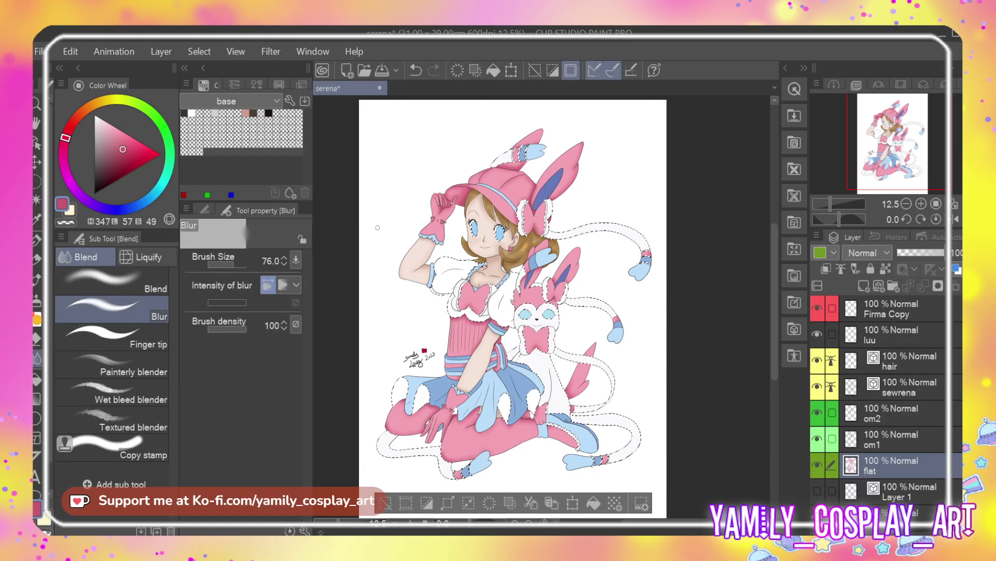
pyautogui.click(882, 446)
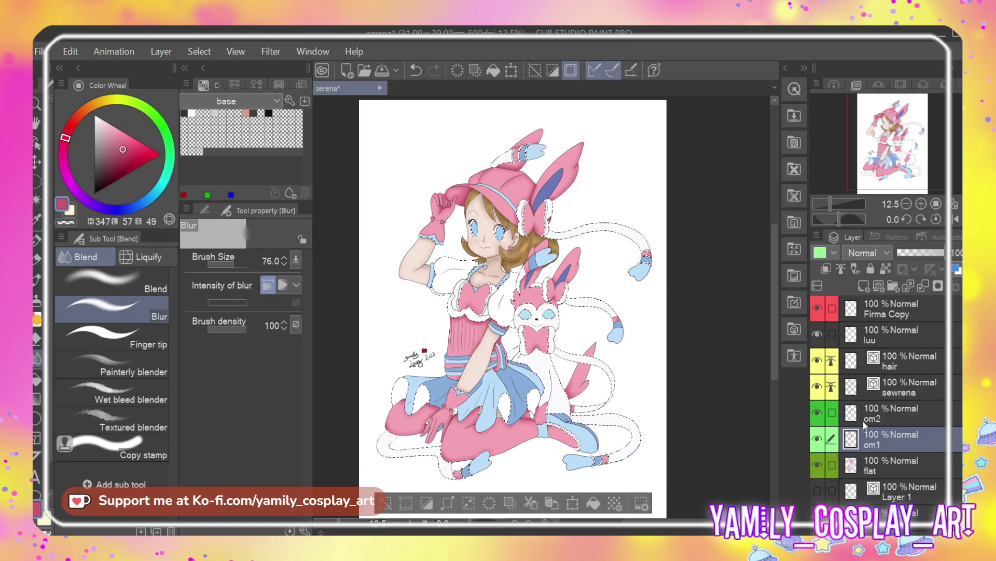
pyautogui.click(864, 286)
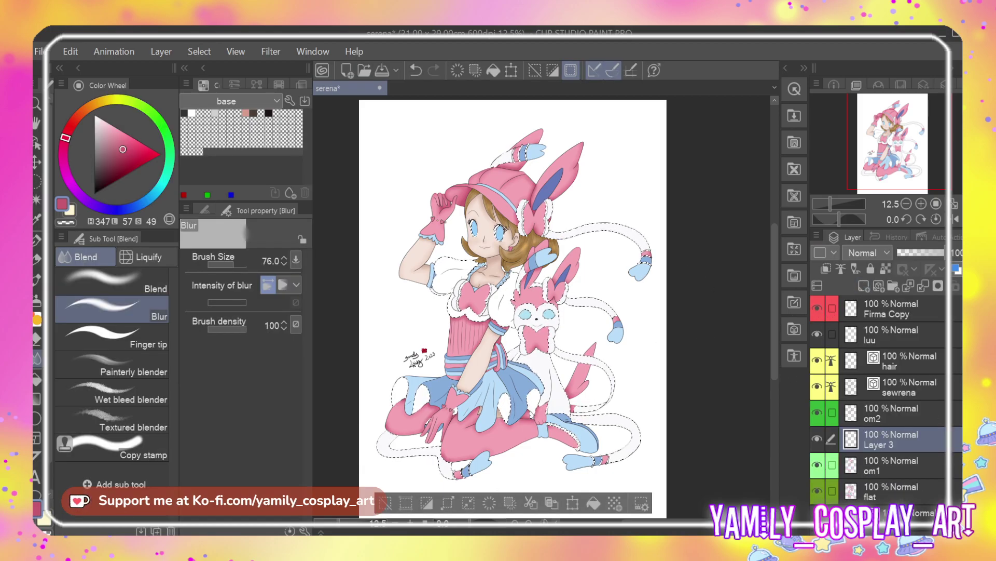
# Sample the white of the girl's blouse and shift the drawing colour to a pale pink with hue 335, luminosity 94 and saturation 65
pyautogui.scroll(4, 489, 220)
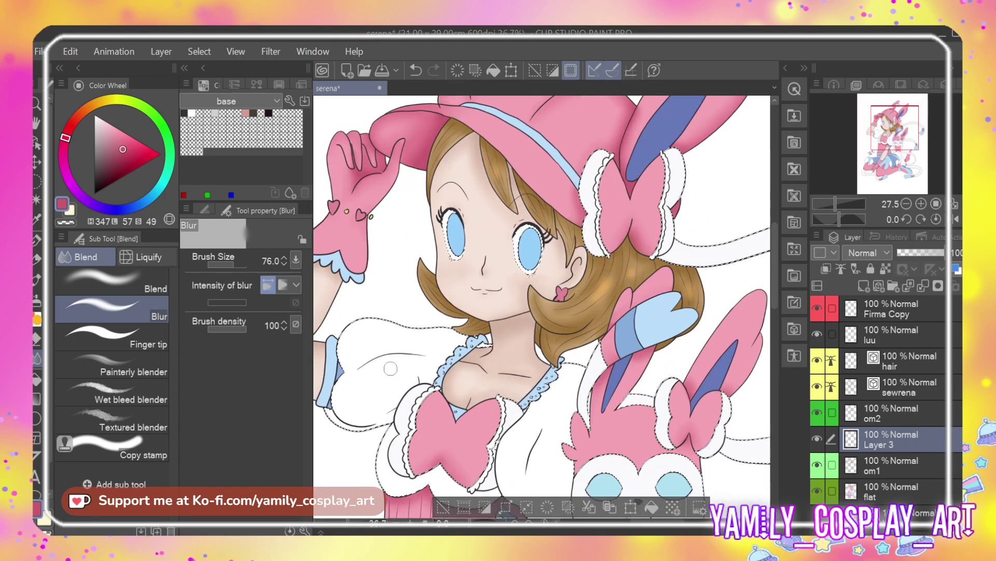
pyautogui.scroll(3, 391, 368)
pyautogui.press('i')
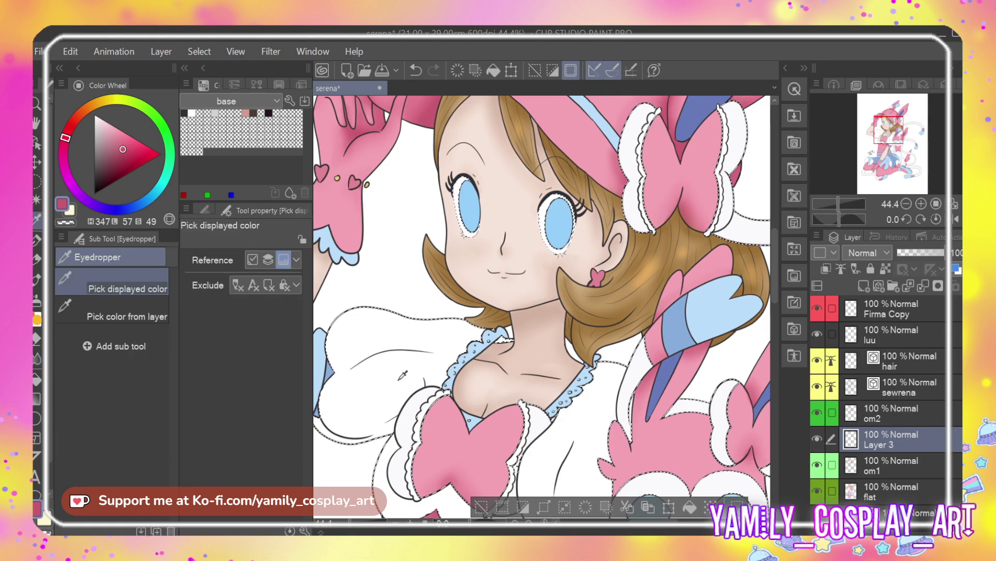
pyautogui.click(400, 377)
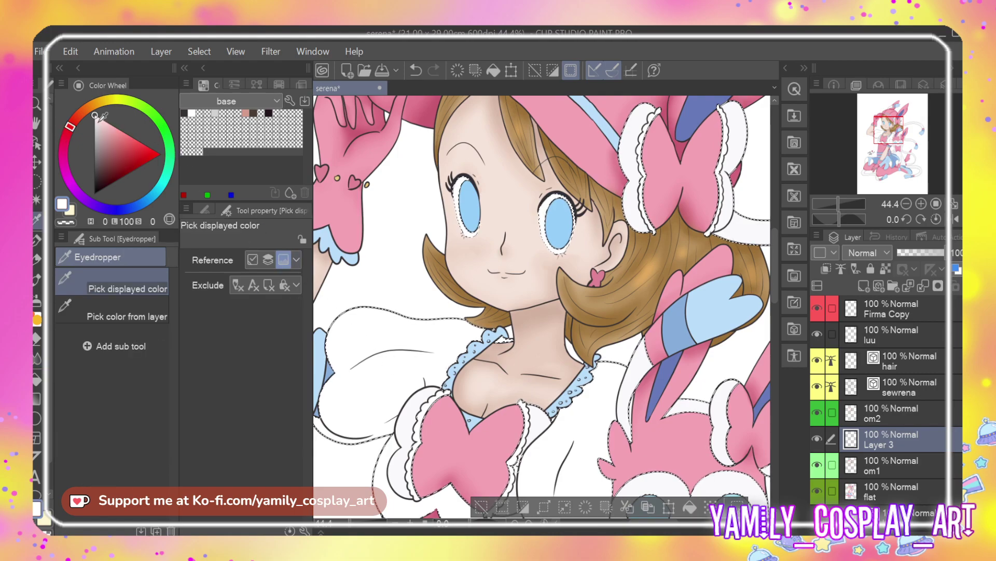
pyautogui.click(63, 149)
pyautogui.click(100, 120)
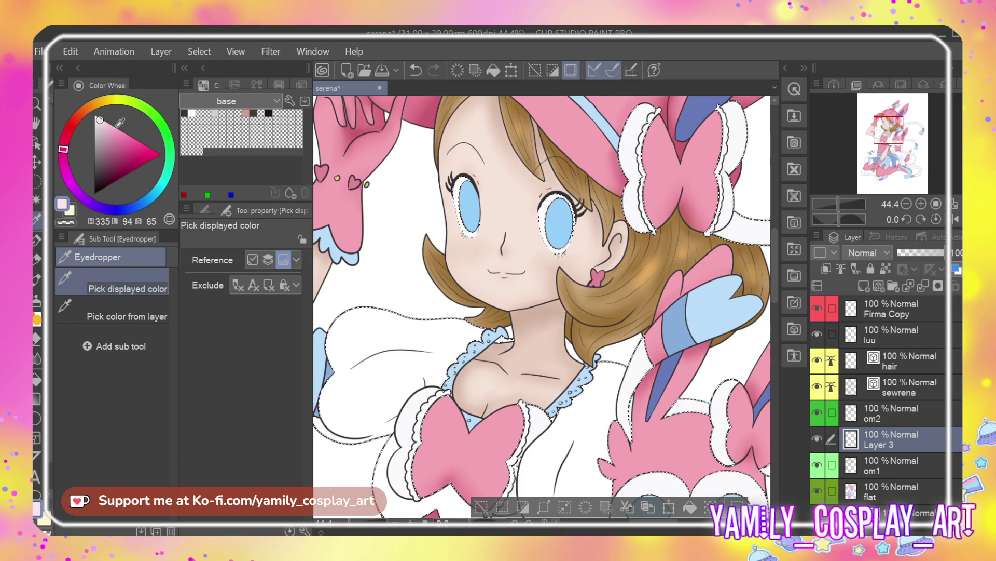
# Paint pale pink shadows along the base and lower edge of the white ribbon section on top of the hat, using the Turnip pen
pyautogui.scroll(1, 447, 412)
pyautogui.scroll(-3, 449, 414)
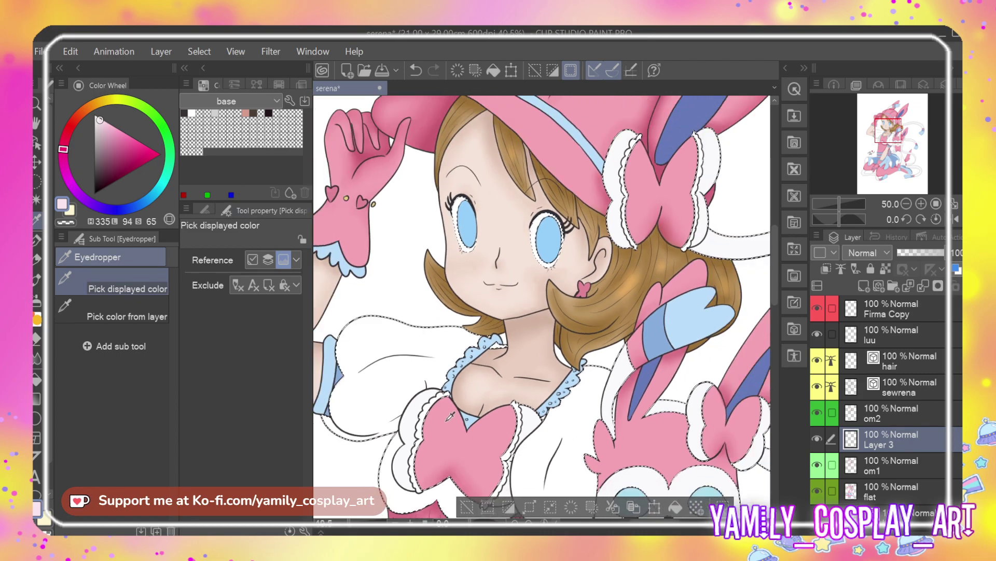
pyautogui.scroll(-2, 450, 417)
pyautogui.press('p')
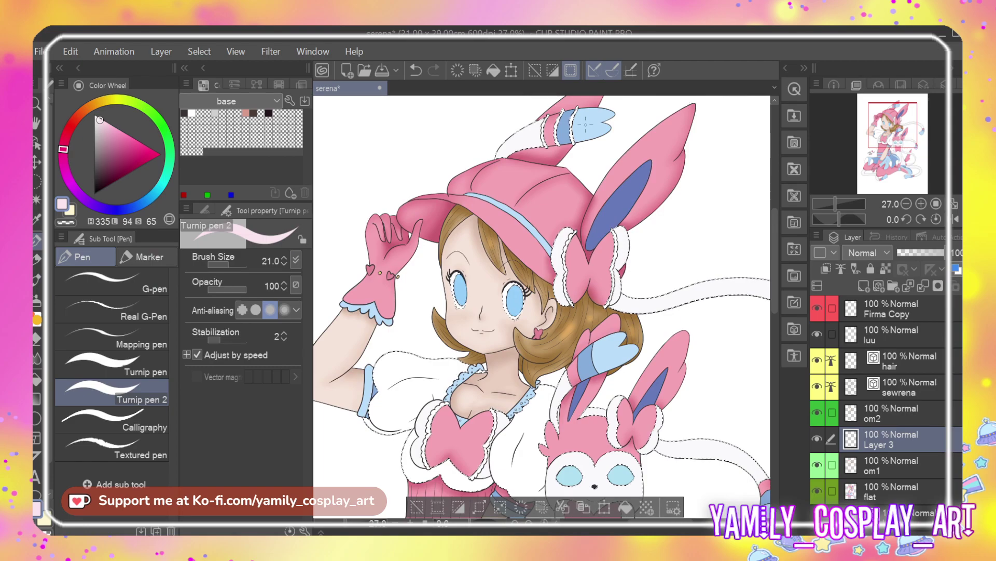
pyautogui.scroll(3, 551, 161)
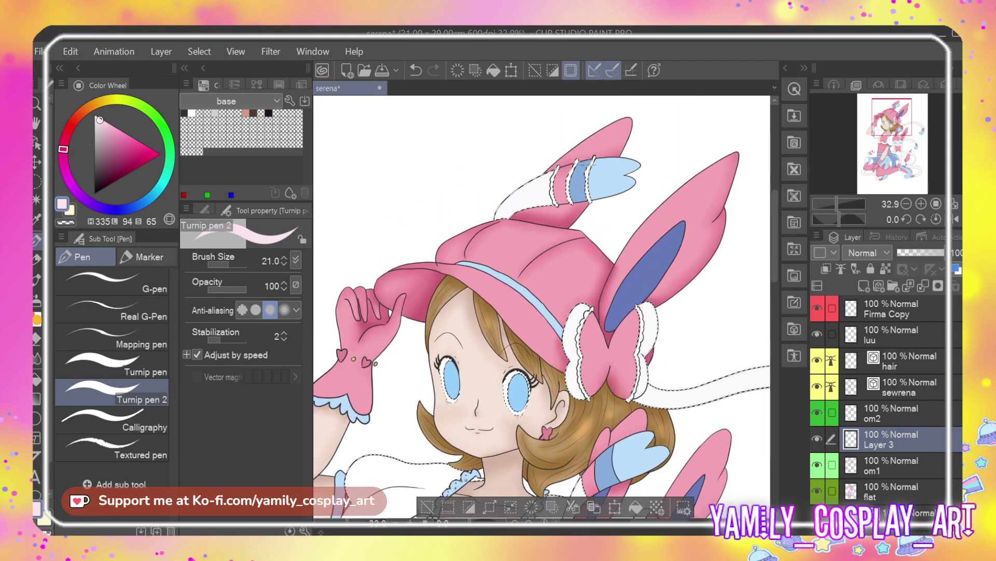
pyautogui.scroll(5, 559, 172)
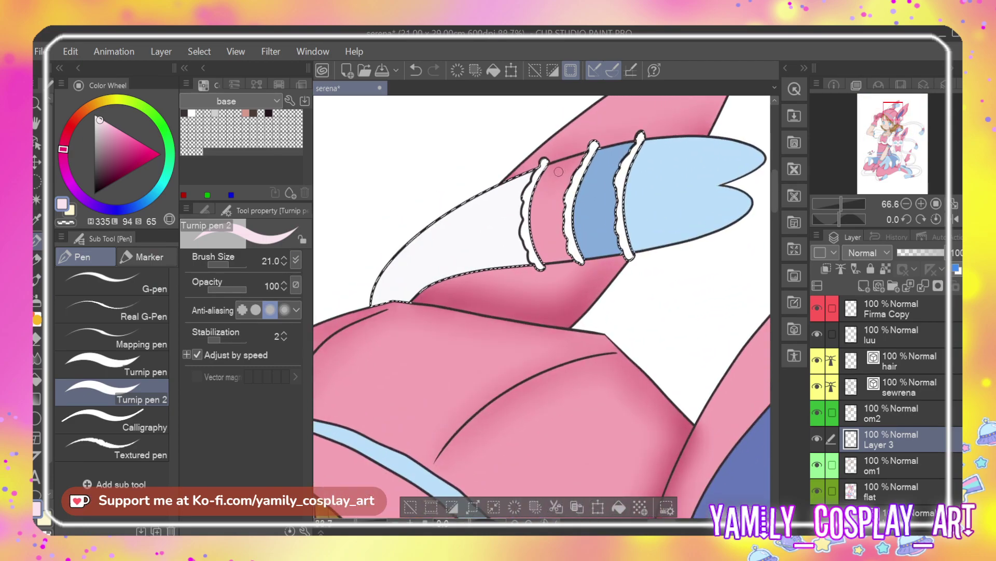
pyautogui.click(112, 365)
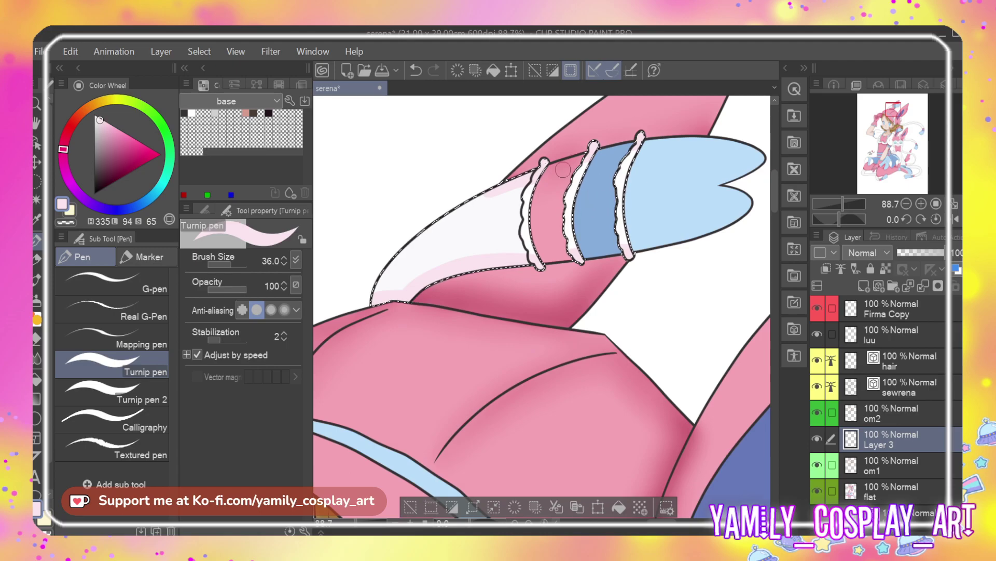
pyautogui.hotkey('ctrl', 'z')
# Paint a pale pink shadow where the long white ribbon emerges from the hat bow, extending it along the ribbon's lower edge
pyautogui.click(905, 124)
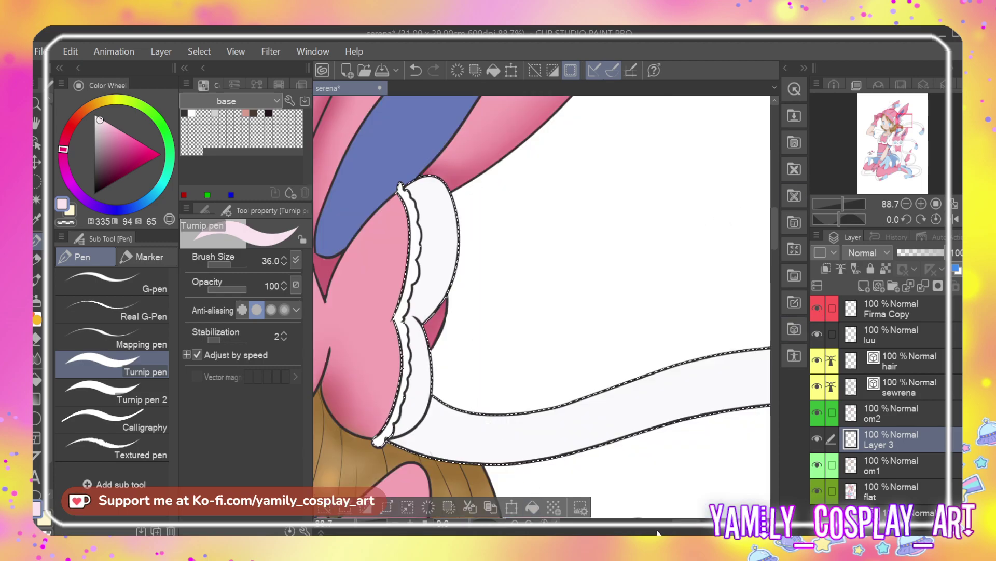
pyautogui.moveTo(686, 521); pyautogui.dragTo(672, 525)
pyautogui.hscroll(5, 674, 529)
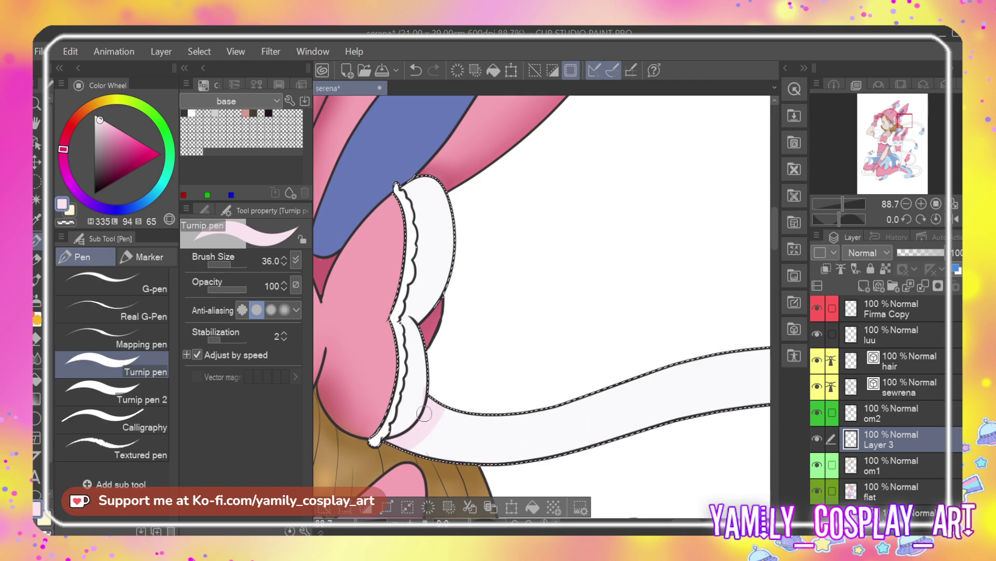
pyautogui.press('e')
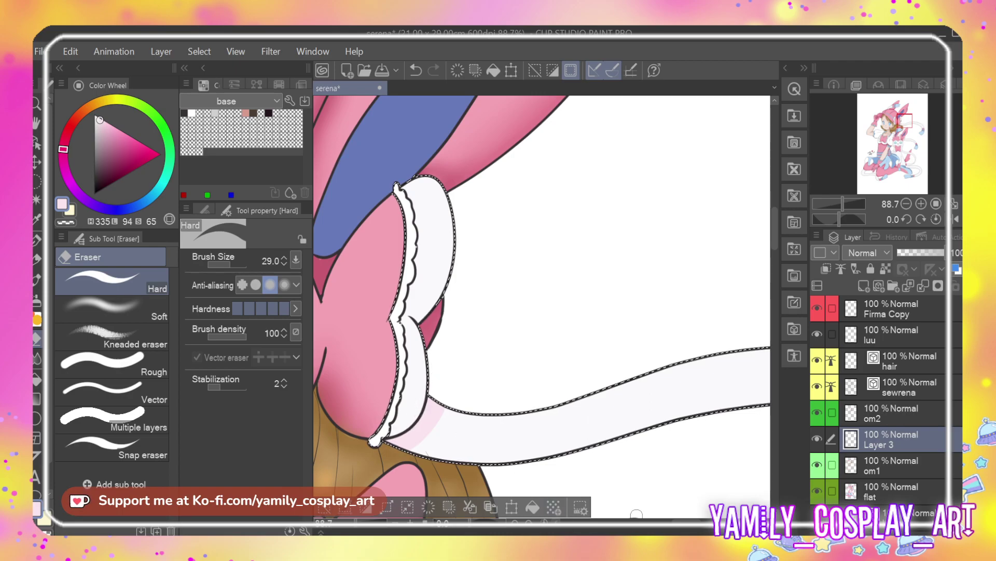
pyautogui.scroll(-3, 507, 321)
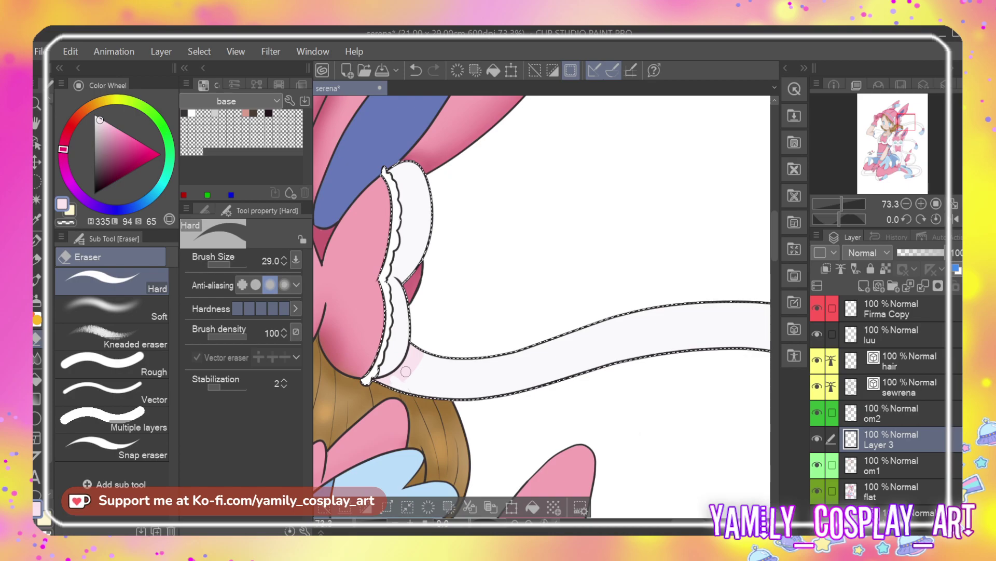
pyautogui.hotkey('ctrl', 'z')
pyautogui.moveTo(395, 384); pyautogui.dragTo(410, 389)
pyautogui.press('p')
pyautogui.moveTo(405, 386)
pyautogui.mouseDown()
pyautogui.moveTo(427, 398)
pyautogui.moveTo(506, 394)
pyautogui.mouseUp()
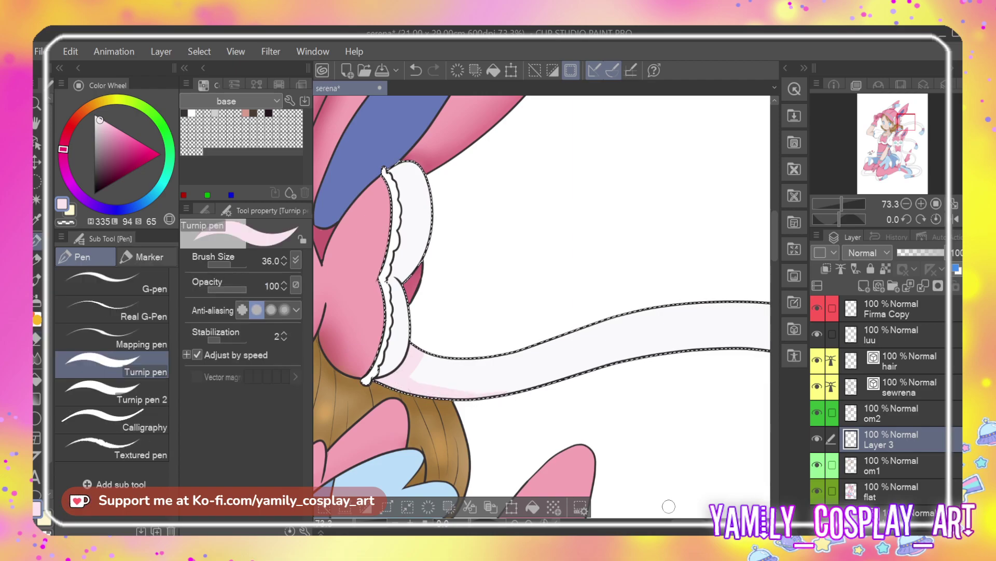
# Paint a pale pink shadow on the long ribbon's outer edge just above its pink band, including the white frills
pyautogui.moveTo(688, 521); pyautogui.dragTo(720, 521)
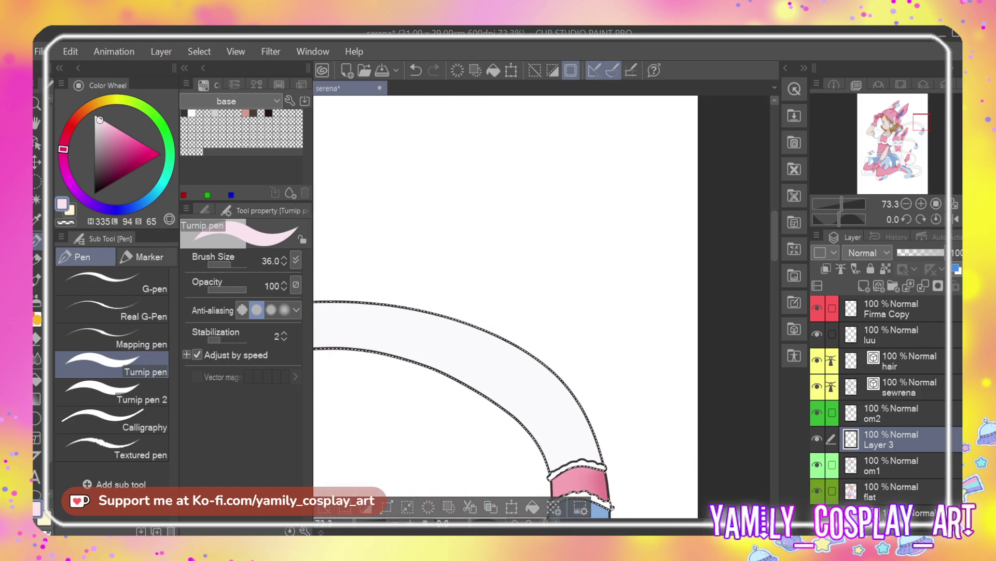
pyautogui.scroll(-5, 703, 408)
pyautogui.moveTo(580, 257); pyautogui.dragTo(593, 310)
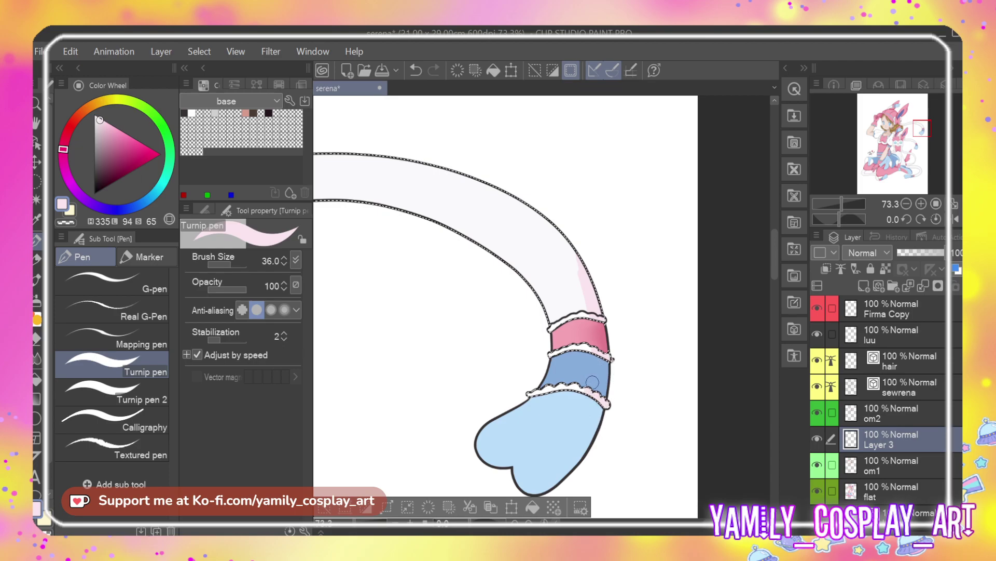
# Blur the pale pink shadows at both ends of the long white ribbon with a size 76 blur brush
pyautogui.press('j')
pyautogui.moveTo(578, 267); pyautogui.dragTo(591, 400)
pyautogui.moveTo(337, 311); pyautogui.dragTo(872, 311)
pyautogui.moveTo(550, 241)
pyautogui.mouseDown()
pyautogui.moveTo(521, 233)
pyautogui.moveTo(563, 245)
pyautogui.mouseUp()
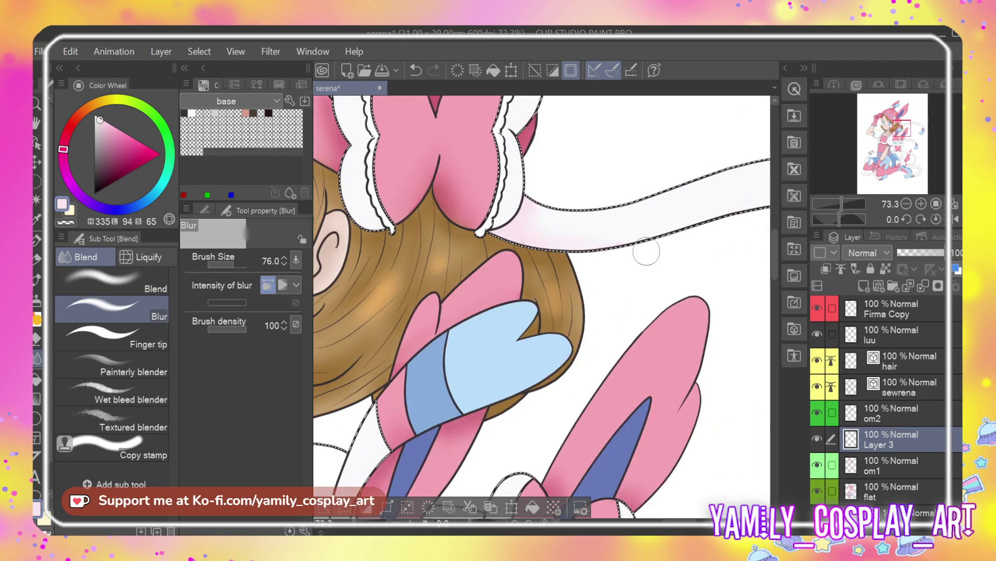
# Blur the pale pink shadows on the white ribbon section on top of the hat
pyautogui.scroll(3, 772, 254)
pyautogui.moveTo(771, 255); pyautogui.dragTo(771, 224)
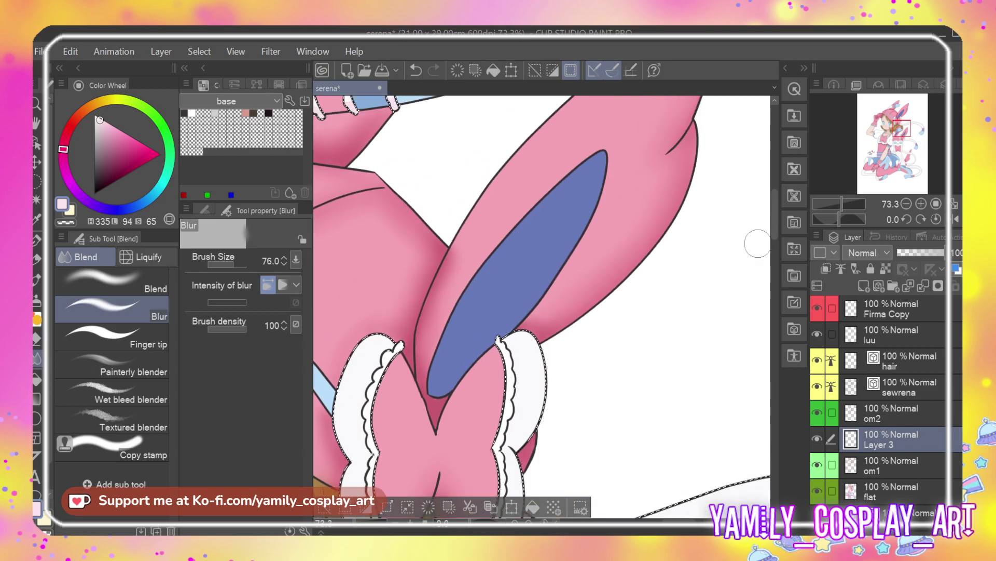
pyautogui.moveTo(690, 523); pyautogui.dragTo(655, 525)
pyautogui.moveTo(776, 226); pyautogui.dragTo(777, 198)
pyautogui.hscroll(4, 679, 469)
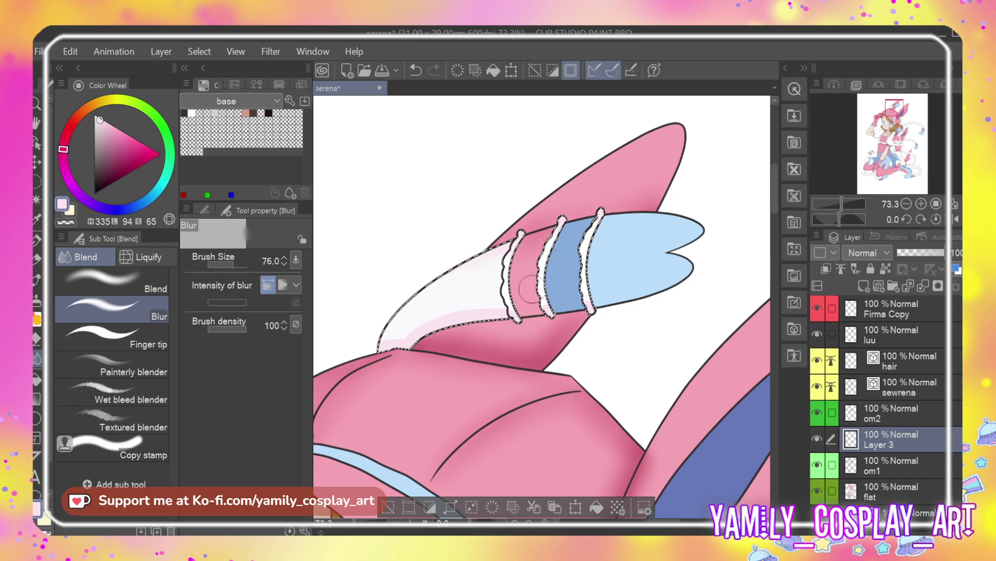
pyautogui.moveTo(462, 310)
pyautogui.mouseDown()
pyautogui.moveTo(477, 306)
pyautogui.moveTo(423, 318)
pyautogui.moveTo(438, 300)
pyautogui.mouseUp()
# Paint pale pink shadows on the underside and lower edge of the girl's puffed sleeve beside the raised arm with the Turnip pen
pyautogui.scroll(-6, 438, 300)
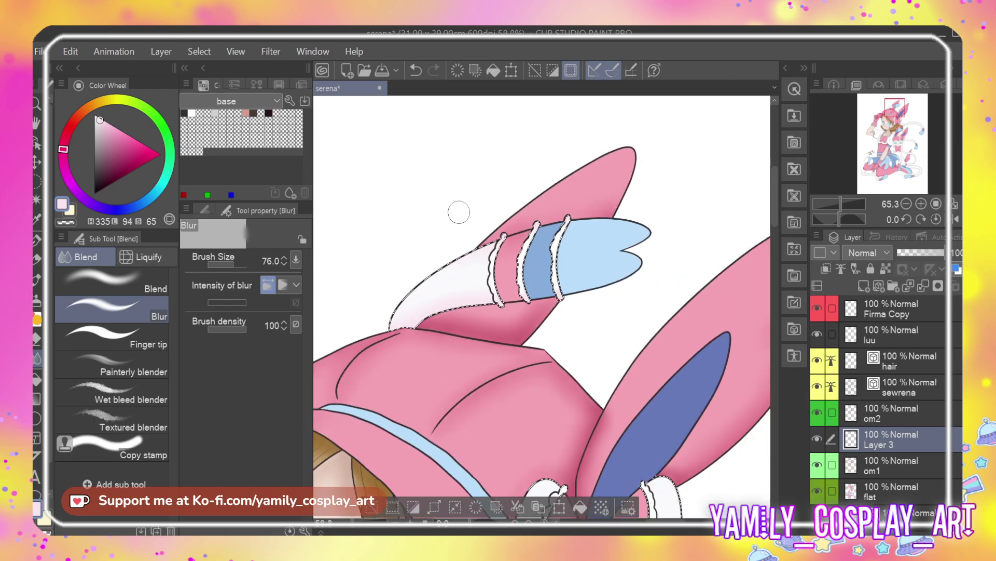
pyautogui.scroll(-5, 561, 171)
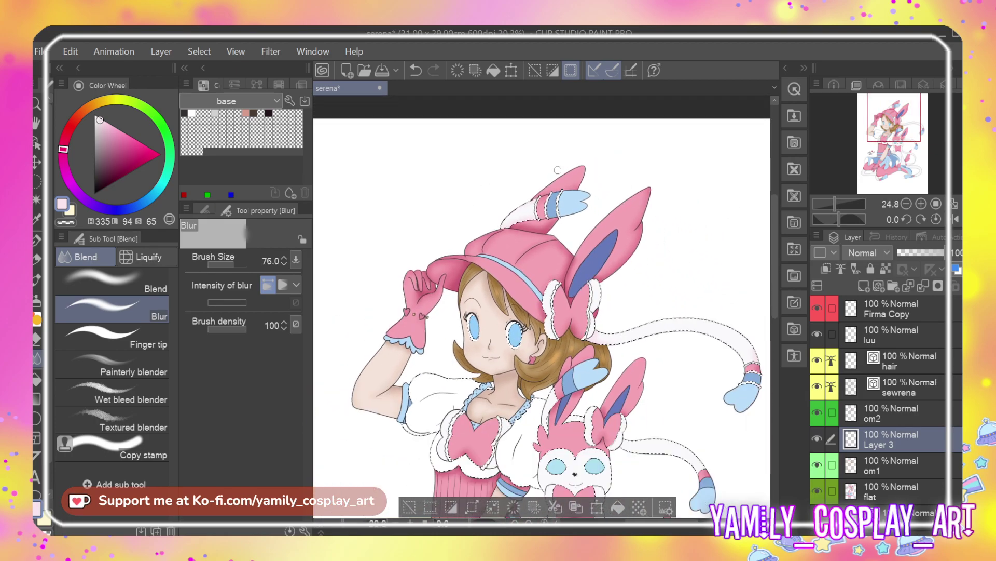
pyautogui.scroll(5, 452, 370)
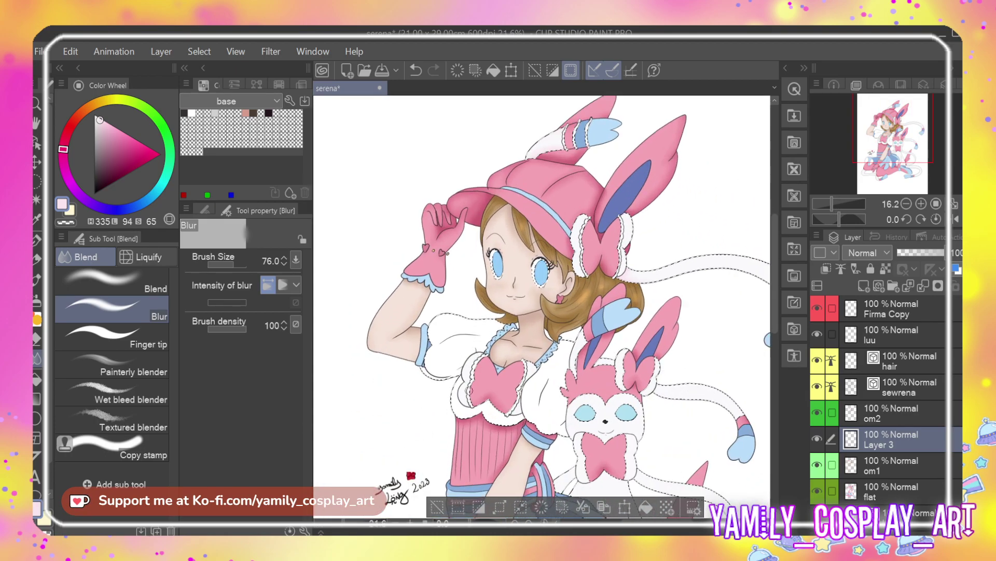
pyautogui.scroll(4, 452, 370)
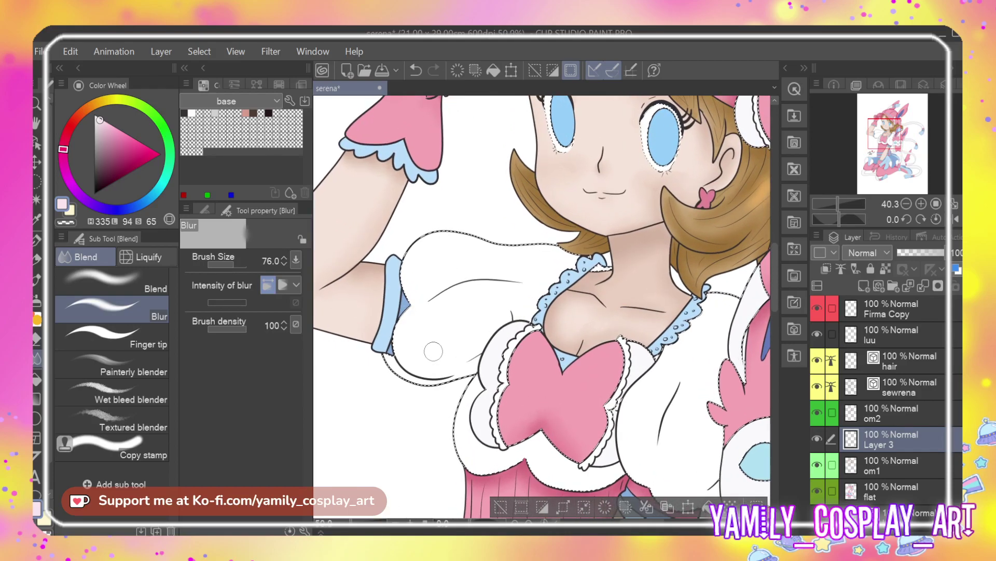
pyautogui.scroll(1, 433, 351)
pyautogui.press('p')
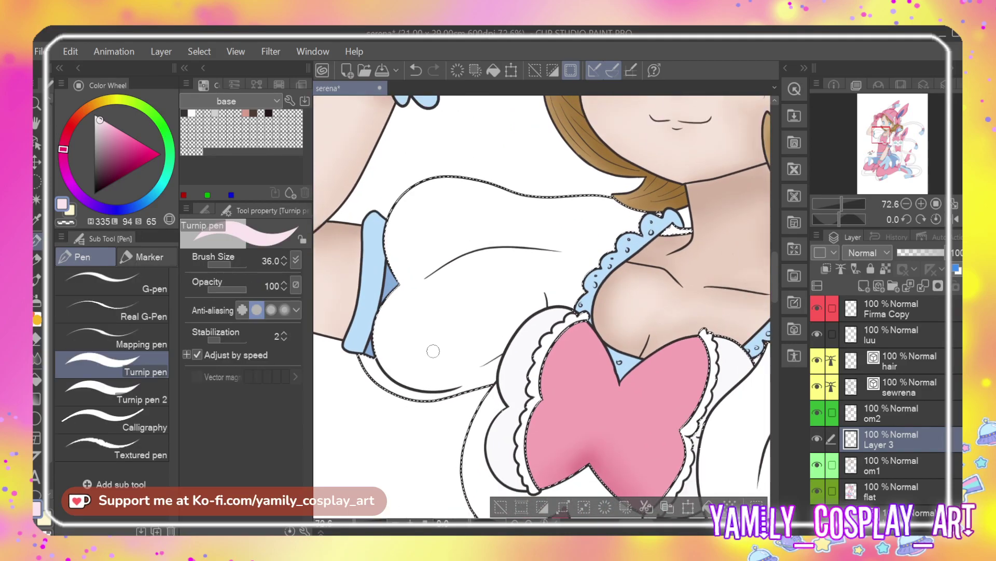
pyautogui.moveTo(366, 371)
pyautogui.mouseDown()
pyautogui.moveTo(361, 358)
pyautogui.moveTo(378, 368)
pyautogui.mouseUp()
pyautogui.moveTo(382, 310)
pyautogui.mouseDown()
pyautogui.moveTo(401, 378)
pyautogui.moveTo(438, 391)
pyautogui.mouseUp()
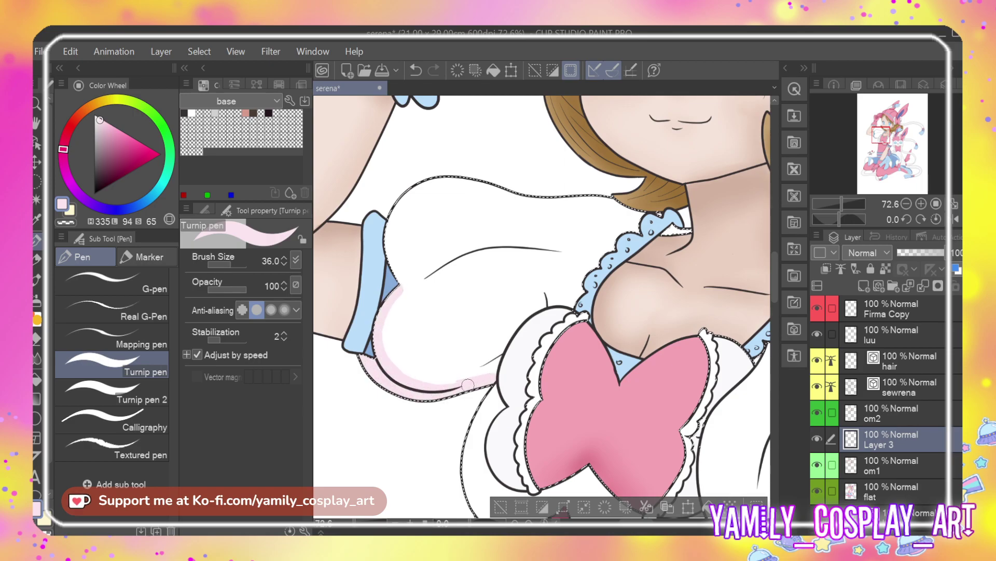
# Add pale pink shadows to the same sleeve around the chest bow, along its fold lines, beside the neckline trim and on its upper edge
pyautogui.moveTo(508, 338)
pyautogui.mouseDown()
pyautogui.moveTo(528, 316)
pyautogui.moveTo(573, 306)
pyautogui.mouseUp()
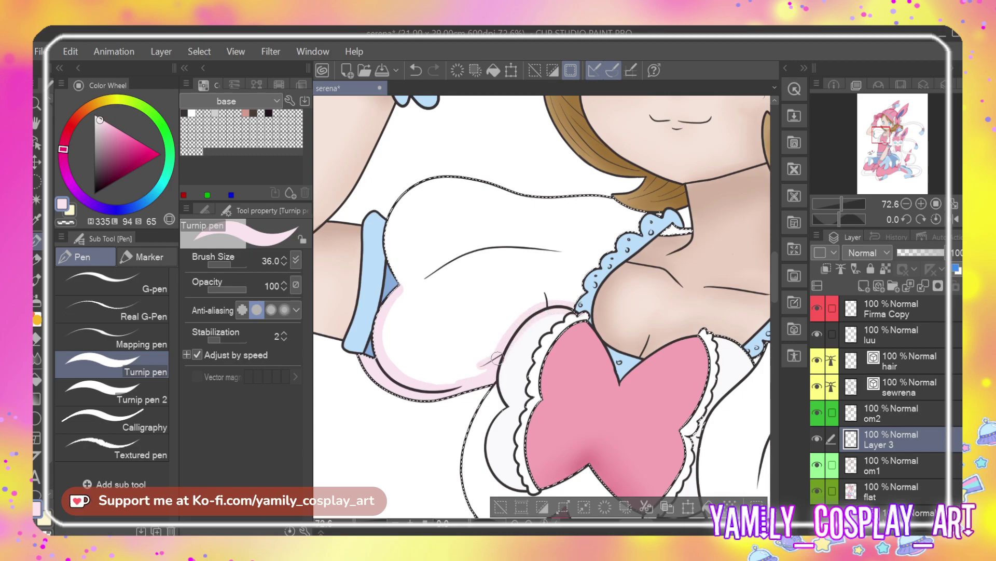
pyautogui.moveTo(428, 277)
pyautogui.mouseDown()
pyautogui.moveTo(526, 246)
pyautogui.moveTo(555, 250)
pyautogui.moveTo(452, 268)
pyautogui.moveTo(571, 254)
pyautogui.mouseUp()
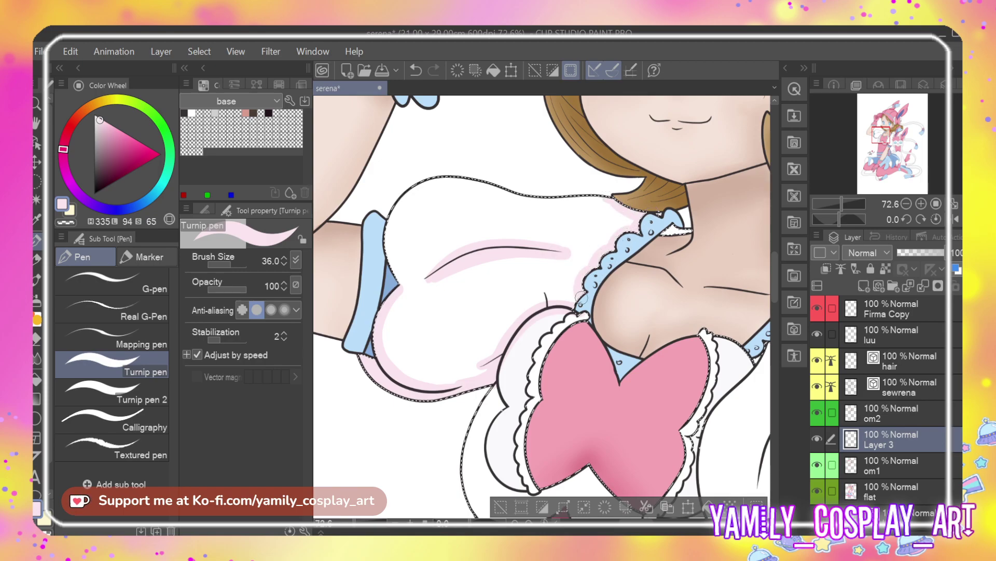
pyautogui.moveTo(427, 182); pyautogui.dragTo(632, 206)
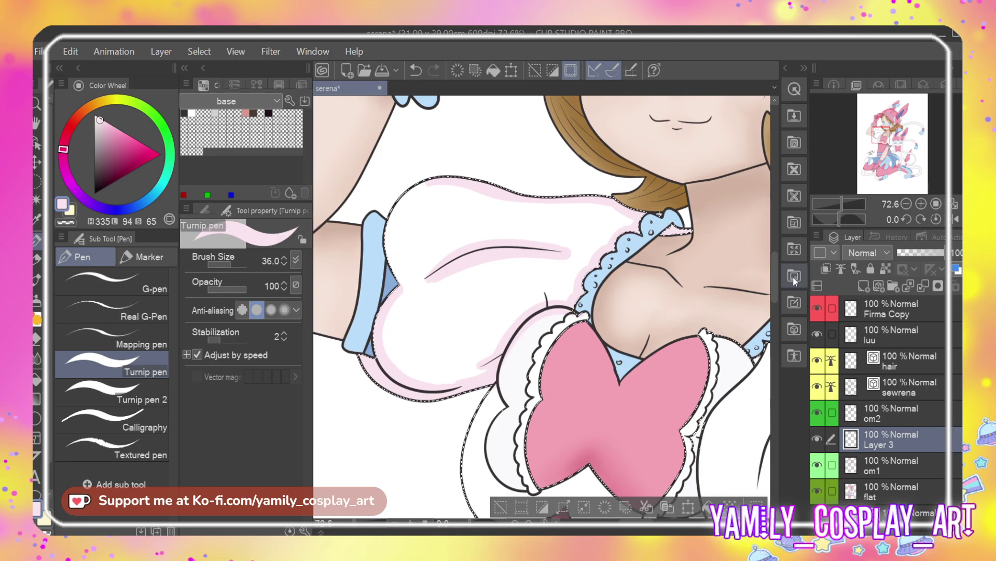
# Paint pale pink shadows on the white bodice around the chest bow, along its sides and scalloped lower edge, with the size 36 Turnip pen
pyautogui.moveTo(774, 275); pyautogui.dragTo(774, 292)
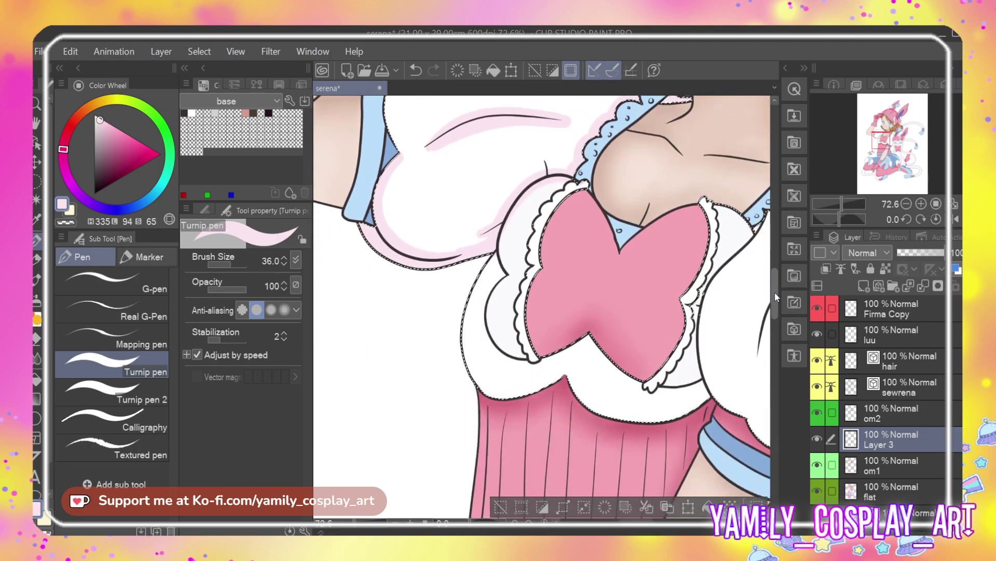
pyautogui.moveTo(760, 222); pyautogui.dragTo(695, 298)
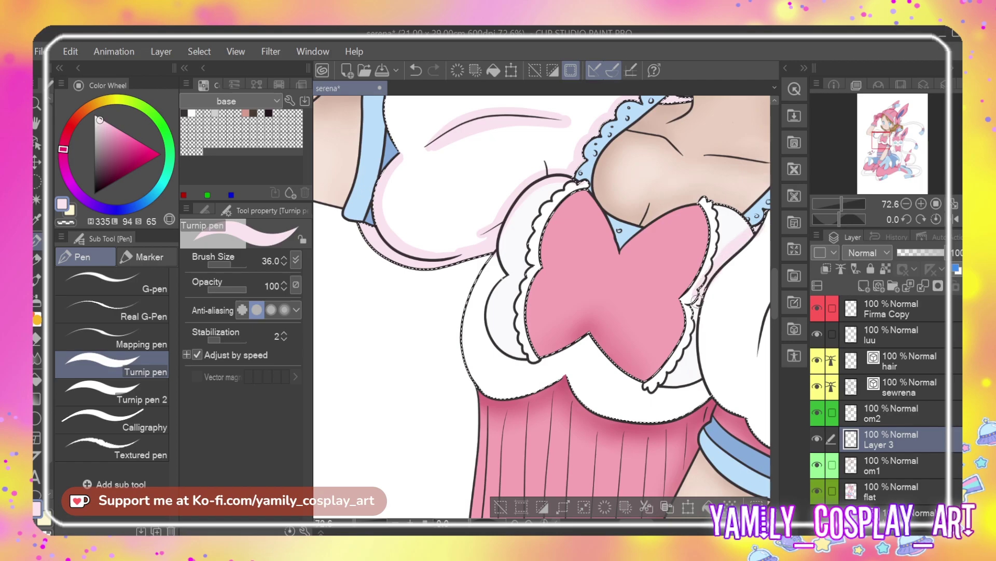
pyautogui.moveTo(698, 349); pyautogui.dragTo(698, 413)
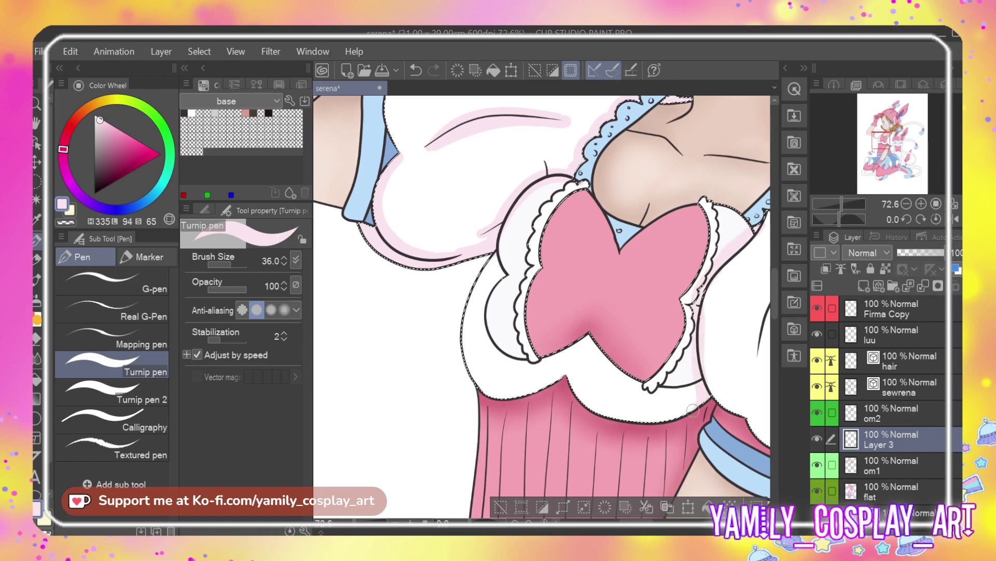
pyautogui.moveTo(568, 380)
pyautogui.mouseDown()
pyautogui.moveTo(603, 412)
pyautogui.moveTo(579, 384)
pyautogui.moveTo(608, 409)
pyautogui.moveTo(665, 412)
pyautogui.moveTo(624, 418)
pyautogui.moveTo(690, 402)
pyautogui.mouseUp()
pyautogui.moveTo(566, 372)
pyautogui.mouseDown()
pyautogui.moveTo(502, 390)
pyautogui.moveTo(542, 383)
pyautogui.moveTo(514, 394)
pyautogui.moveTo(466, 362)
pyautogui.moveTo(502, 394)
pyautogui.moveTo(487, 386)
pyautogui.moveTo(458, 315)
pyautogui.moveTo(468, 310)
pyautogui.moveTo(476, 375)
pyautogui.moveTo(475, 294)
pyautogui.moveTo(494, 254)
pyautogui.mouseUp()
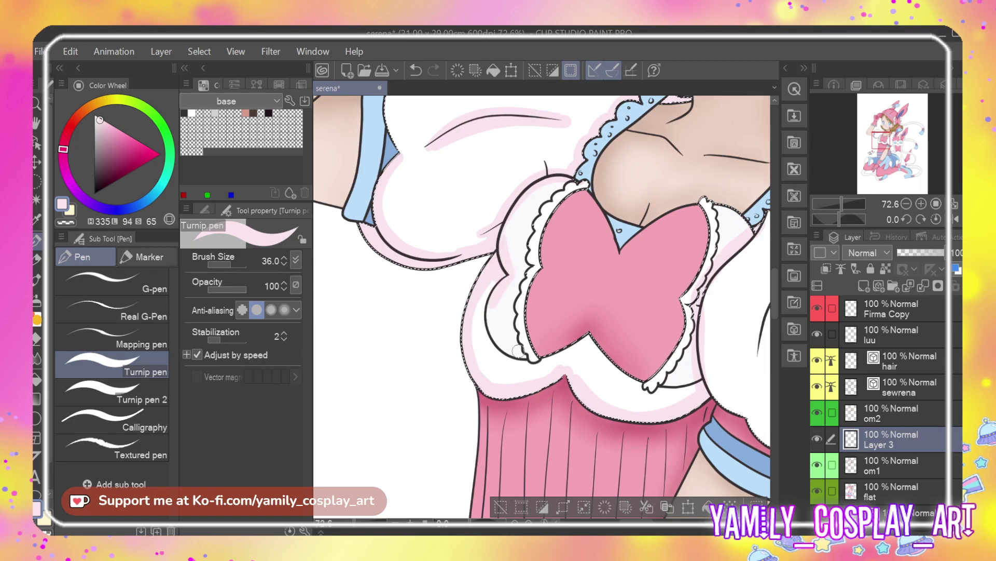
# Erase the stray pink from the chest bow's white side trim beside the shaded sleeve with the size 29 Hard eraser
pyautogui.press('e')
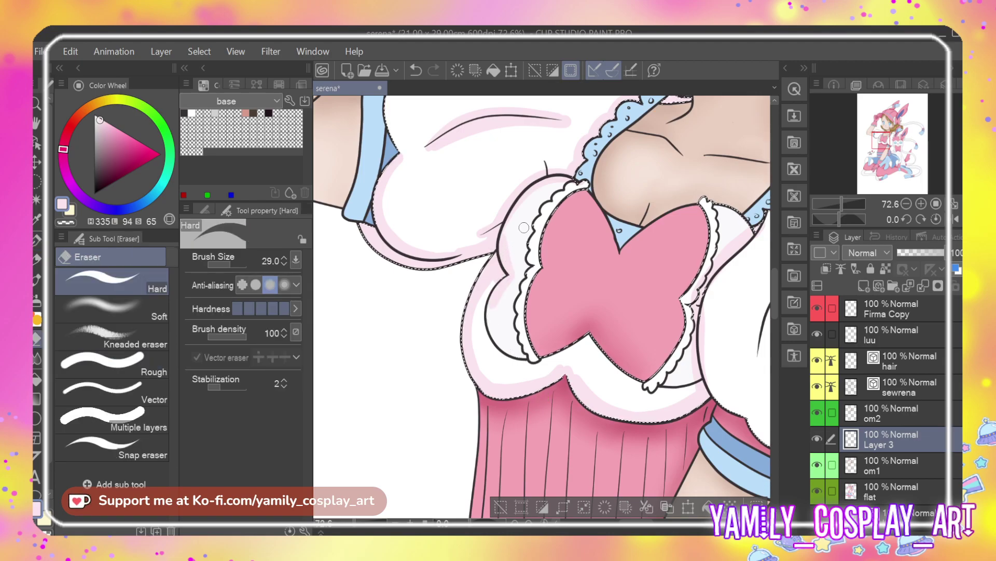
pyautogui.scroll(1, 531, 173)
pyautogui.scroll(2, 531, 173)
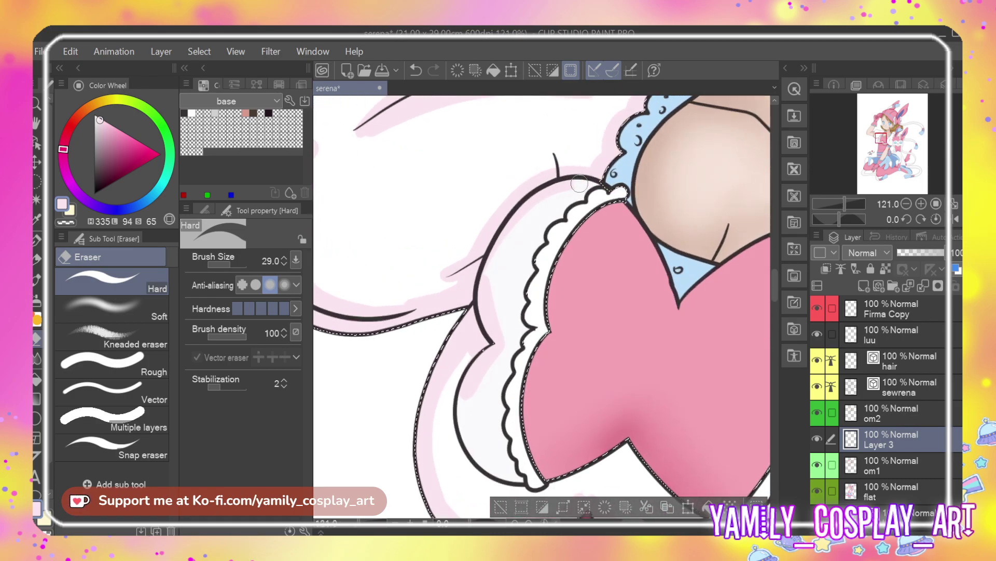
pyautogui.moveTo(517, 222)
pyautogui.mouseDown()
pyautogui.moveTo(486, 296)
pyautogui.moveTo(506, 353)
pyautogui.moveTo(487, 285)
pyautogui.moveTo(504, 305)
pyautogui.moveTo(498, 371)
pyautogui.moveTo(489, 355)
pyautogui.moveTo(466, 390)
pyautogui.moveTo(486, 379)
pyautogui.mouseUp()
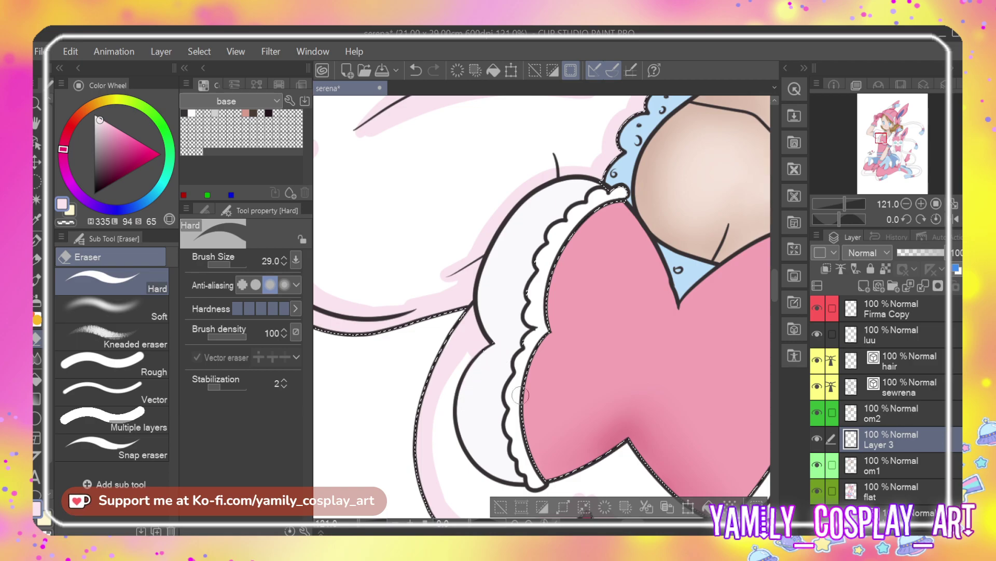
# Blur the pale pink shadows on the puffed sleeve beside the raised arm and on the white bodice with the size 76 Blur brush
pyautogui.scroll(-1, 536, 357)
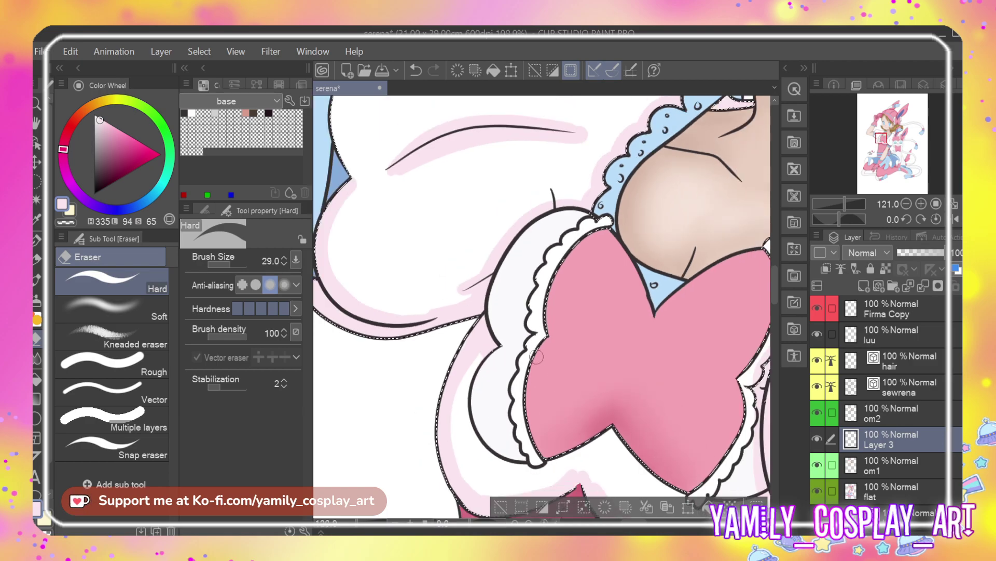
pyautogui.scroll(-3, 537, 356)
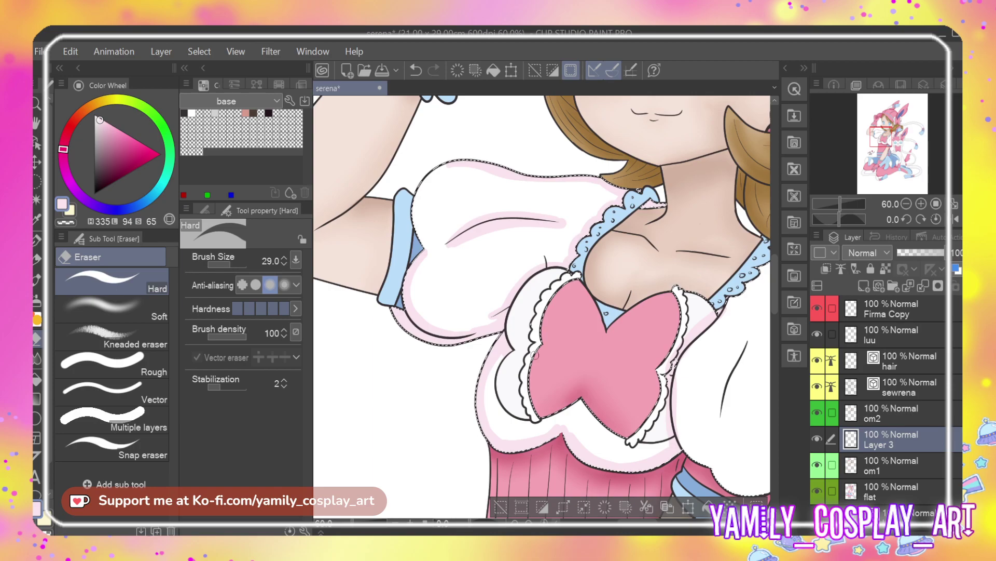
pyautogui.press('j')
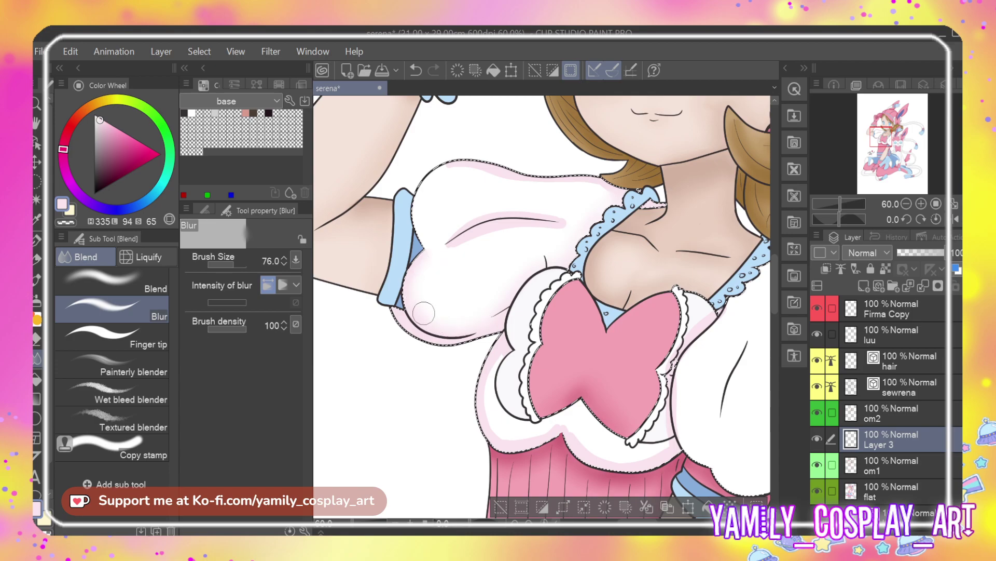
pyautogui.moveTo(438, 255)
pyautogui.mouseDown()
pyautogui.moveTo(560, 219)
pyautogui.moveTo(443, 243)
pyautogui.moveTo(488, 215)
pyautogui.moveTo(548, 225)
pyautogui.mouseUp()
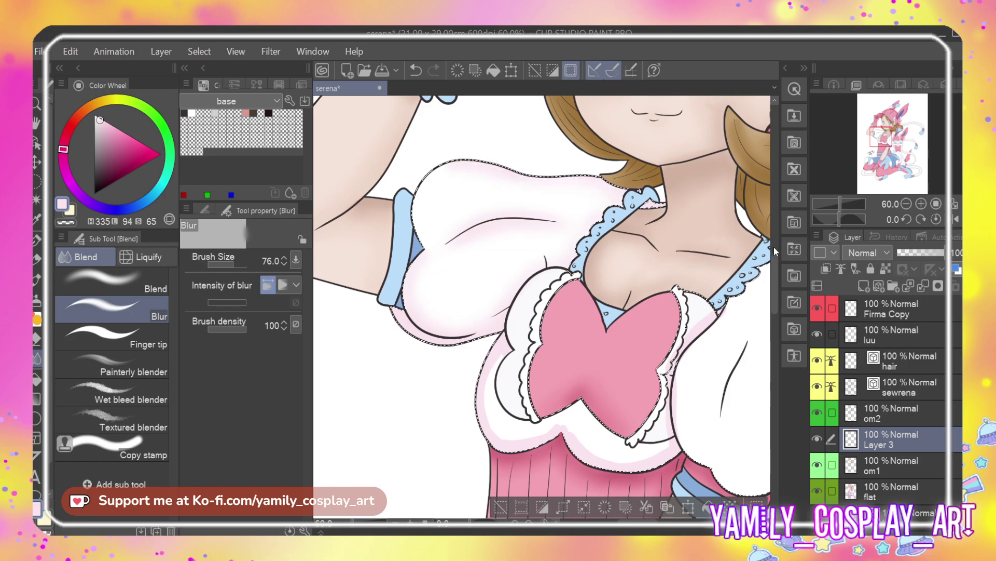
pyautogui.moveTo(776, 276); pyautogui.dragTo(778, 297)
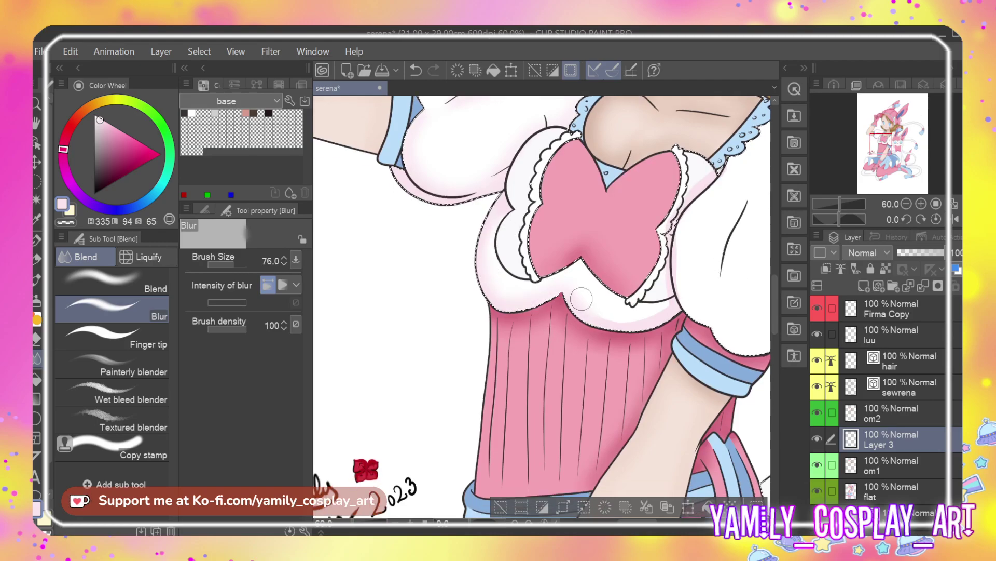
pyautogui.moveTo(654, 314)
pyautogui.mouseDown()
pyautogui.moveTo(662, 242)
pyautogui.moveTo(688, 187)
pyautogui.moveTo(711, 169)
pyautogui.mouseUp()
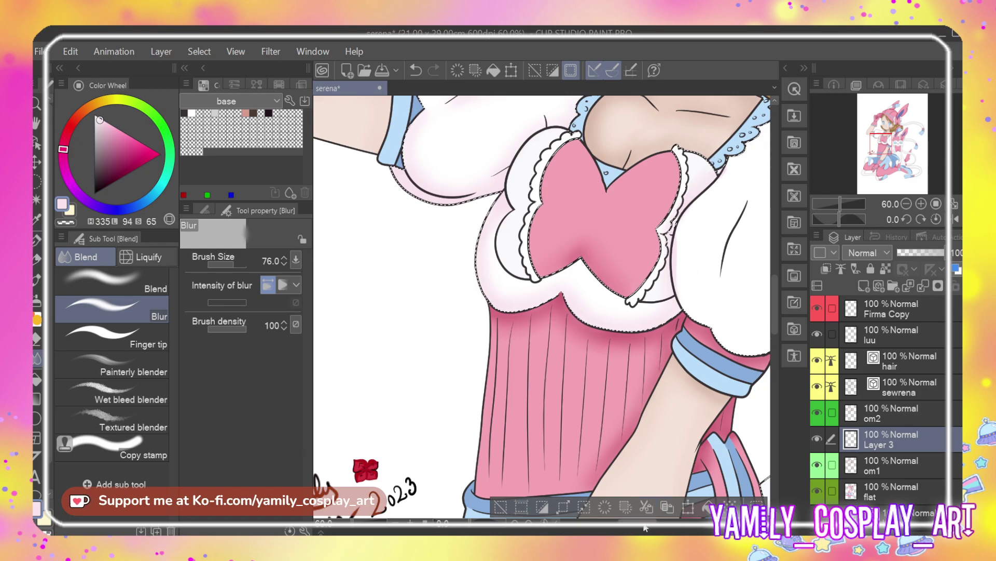
# Paint pale pink shadows on the other puffed sleeve along the neckline trim, its edges, the fold line and beside the companion's head
pyautogui.hscroll(3, 660, 478)
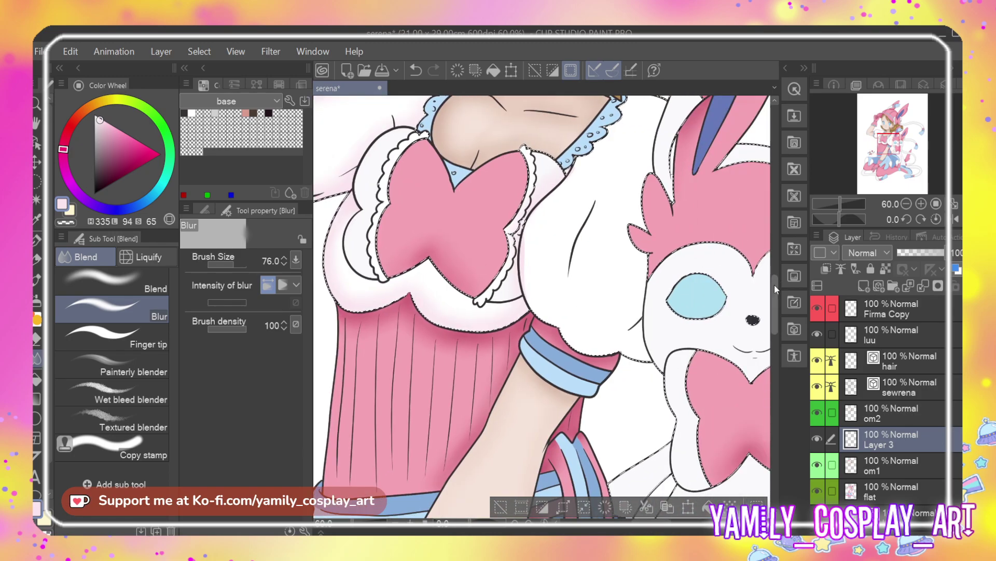
pyautogui.scroll(3, 773, 275)
pyautogui.press('p')
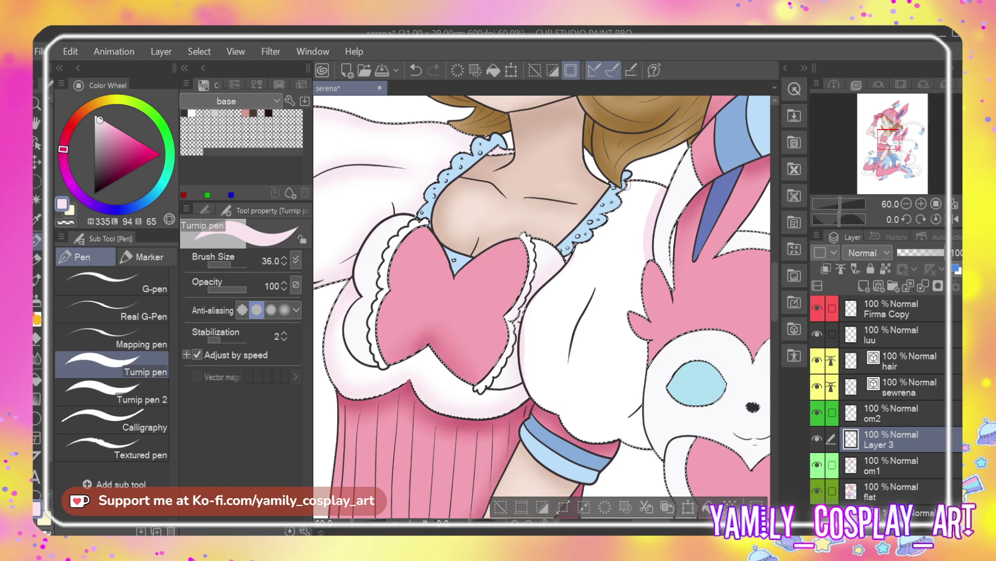
pyautogui.moveTo(661, 189)
pyautogui.mouseDown()
pyautogui.moveTo(616, 199)
pyautogui.moveTo(655, 196)
pyautogui.mouseUp()
pyautogui.moveTo(608, 220)
pyautogui.mouseDown()
pyautogui.moveTo(625, 200)
pyautogui.moveTo(593, 234)
pyautogui.mouseUp()
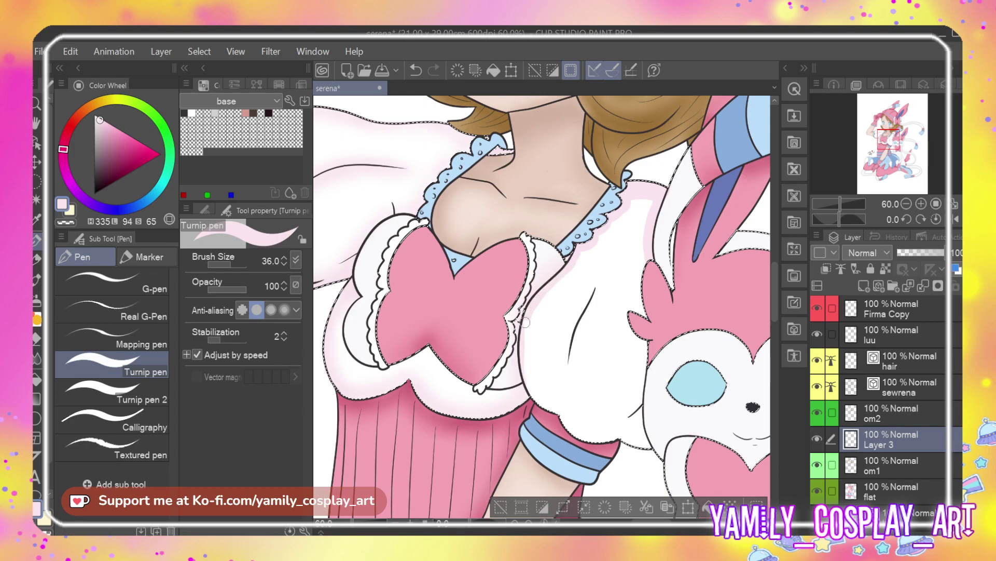
pyautogui.moveTo(543, 405)
pyautogui.mouseDown()
pyautogui.moveTo(593, 438)
pyautogui.moveTo(629, 438)
pyautogui.mouseUp()
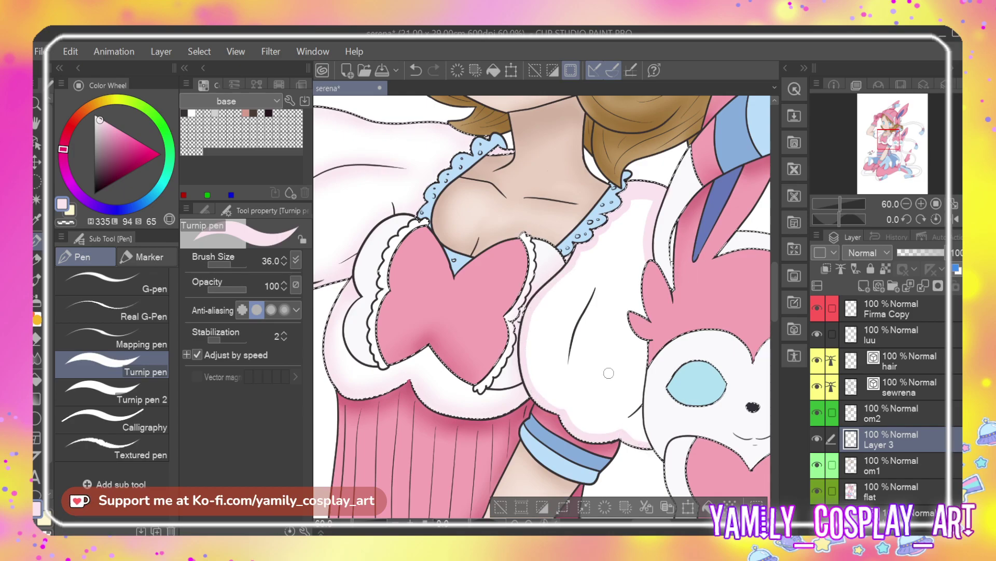
pyautogui.moveTo(598, 282)
pyautogui.mouseDown()
pyautogui.moveTo(568, 347)
pyautogui.moveTo(568, 373)
pyautogui.mouseUp()
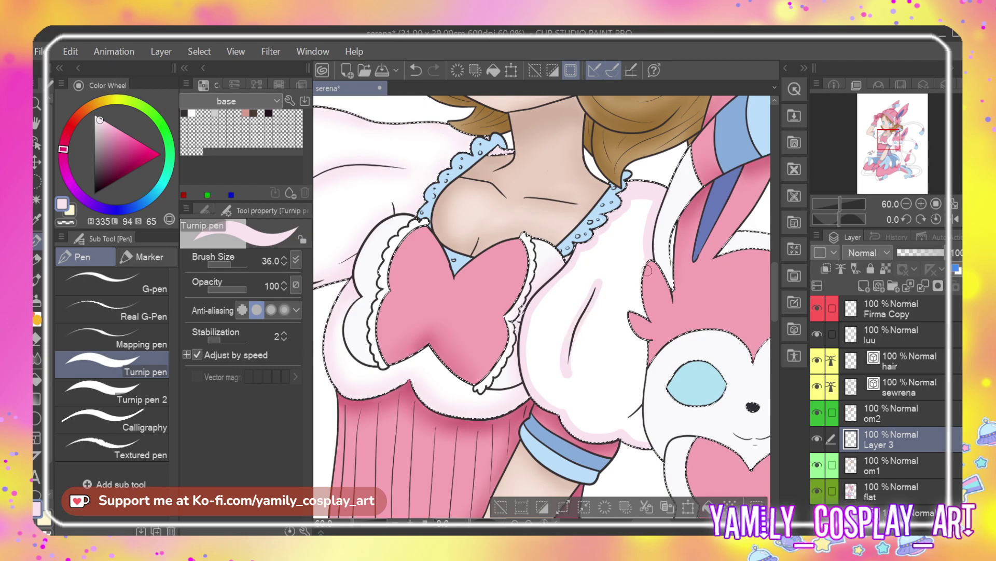
pyautogui.moveTo(637, 306)
pyautogui.mouseDown()
pyautogui.moveTo(647, 354)
pyautogui.moveTo(625, 419)
pyautogui.mouseUp()
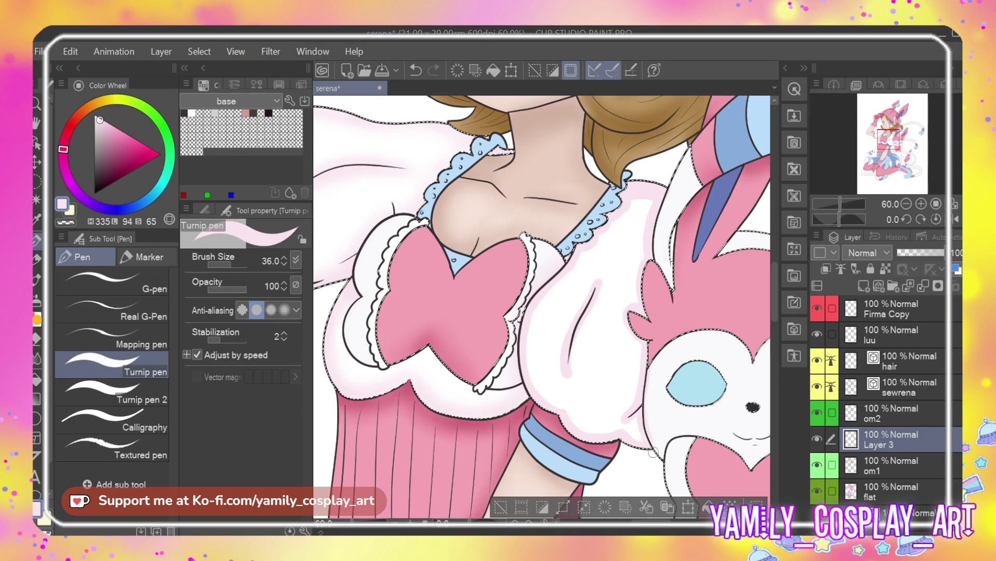
# Paint pale pink shadows down both outer sides of the companion's white face with the Turnip pen
pyautogui.moveTo(651, 522); pyautogui.dragTo(662, 526)
pyautogui.hscroll(3, 663, 530)
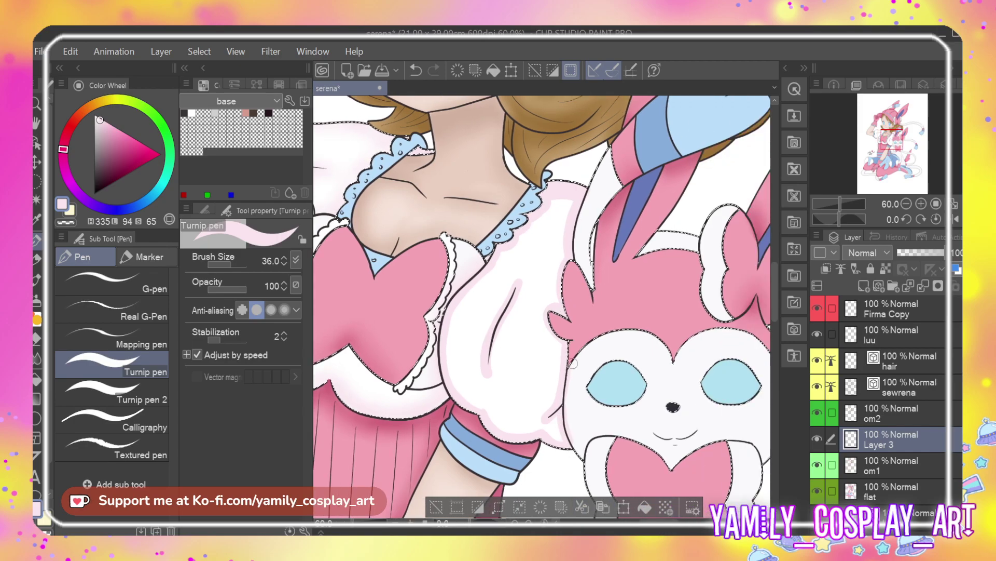
pyautogui.hscroll(8, 664, 517)
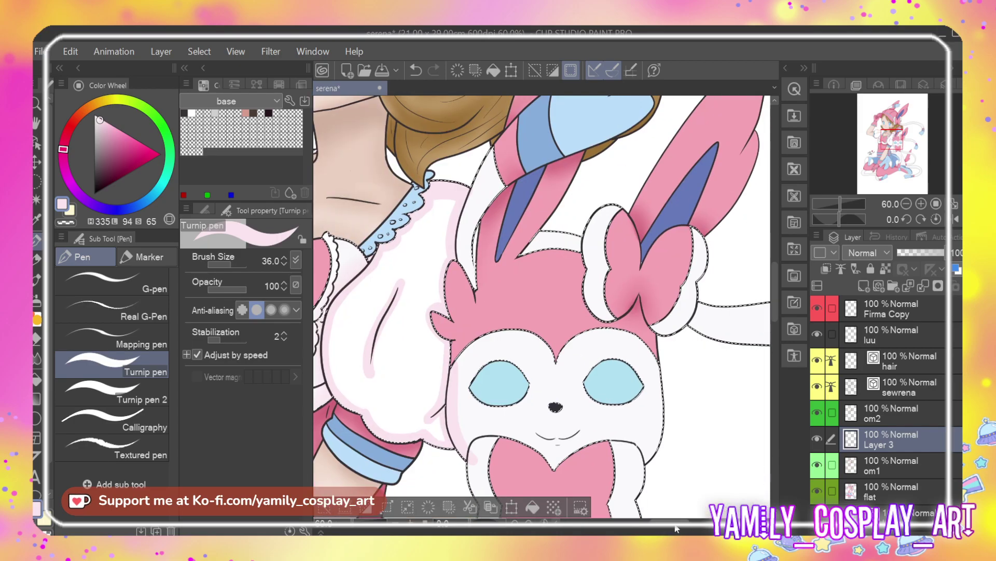
pyautogui.moveTo(650, 382)
pyautogui.mouseDown()
pyautogui.moveTo(648, 439)
pyautogui.moveTo(634, 457)
pyautogui.mouseUp()
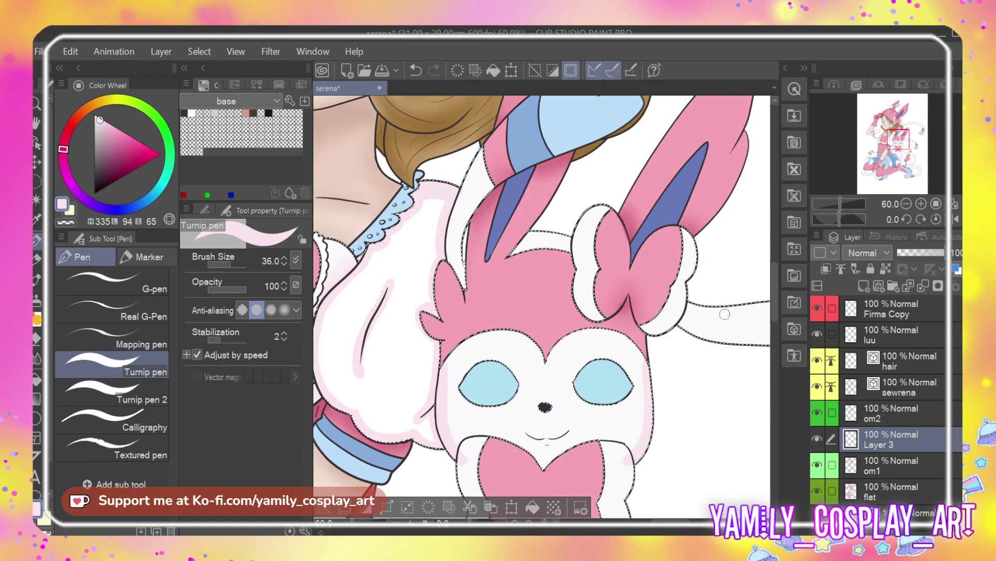
# Add pale pink shadows to the white fur by the companion's ear, the white strip behind its head and the hair bow's ribbon
pyautogui.moveTo(464, 276); pyautogui.dragTo(468, 226)
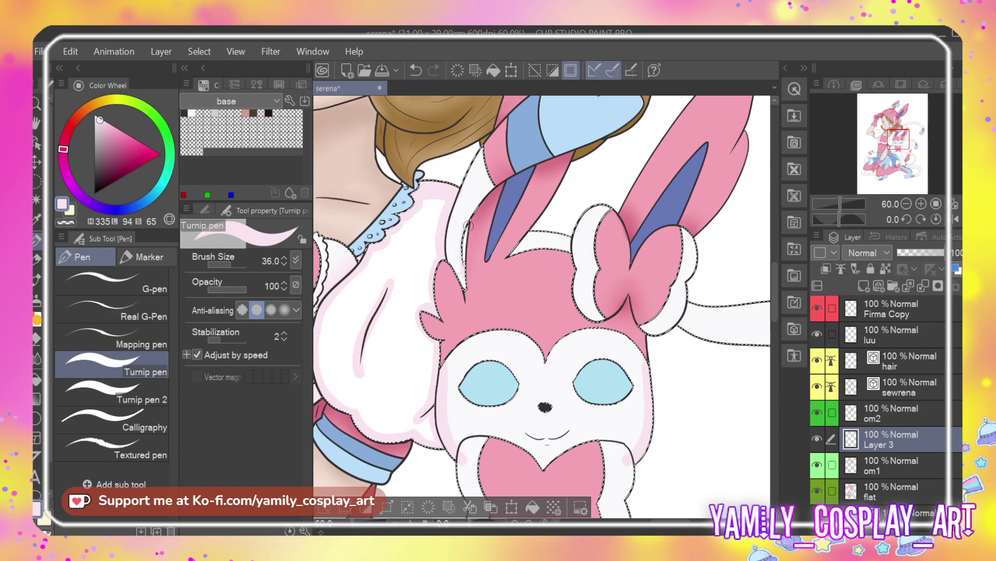
pyautogui.moveTo(462, 260); pyautogui.dragTo(455, 251)
pyautogui.moveTo(541, 235)
pyautogui.mouseDown()
pyautogui.moveTo(522, 245)
pyautogui.moveTo(558, 235)
pyautogui.mouseUp()
pyautogui.moveTo(696, 311)
pyautogui.mouseDown()
pyautogui.moveTo(687, 338)
pyautogui.moveTo(695, 325)
pyautogui.moveTo(744, 346)
pyautogui.mouseUp()
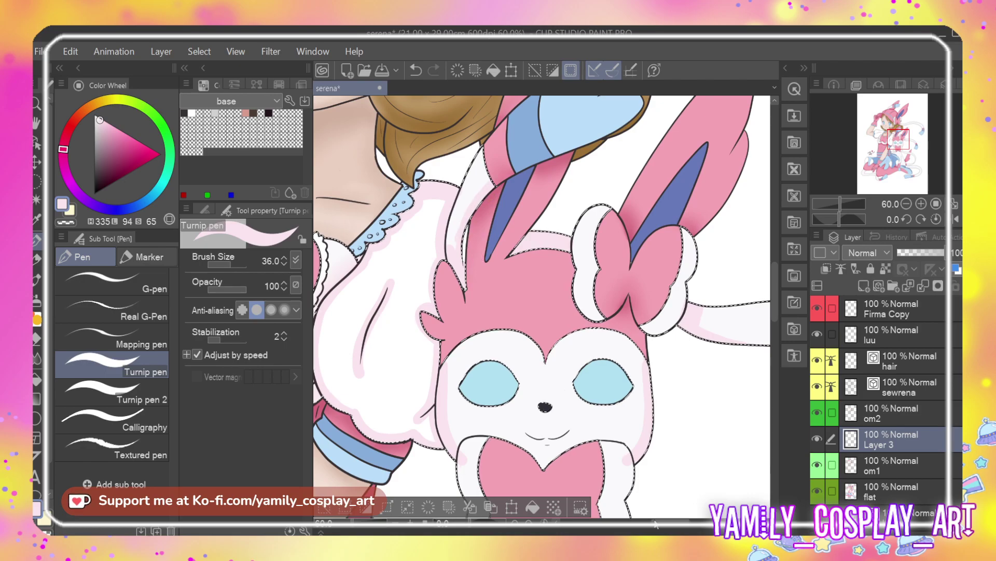
# Erase the stray pink from the white edges of the companion's chest bow with the Hard eraser
pyautogui.moveTo(658, 525); pyautogui.dragTo(655, 526)
pyautogui.hscroll(-1, 655, 528)
pyautogui.press('e')
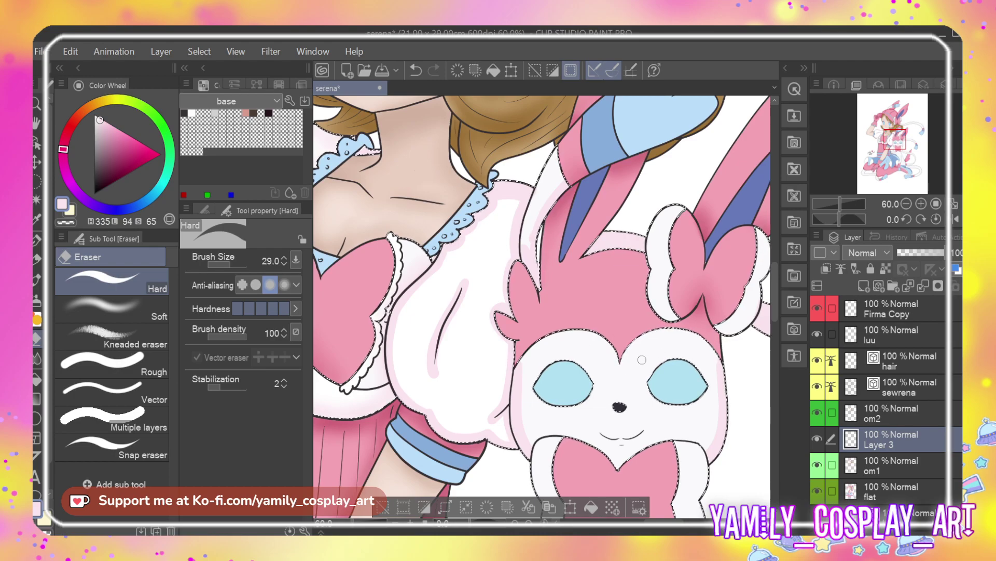
# Blur the pale pink shadows on the puffed sleeve beside the companion and at the start of the hair bow's ribbon
pyautogui.press('j')
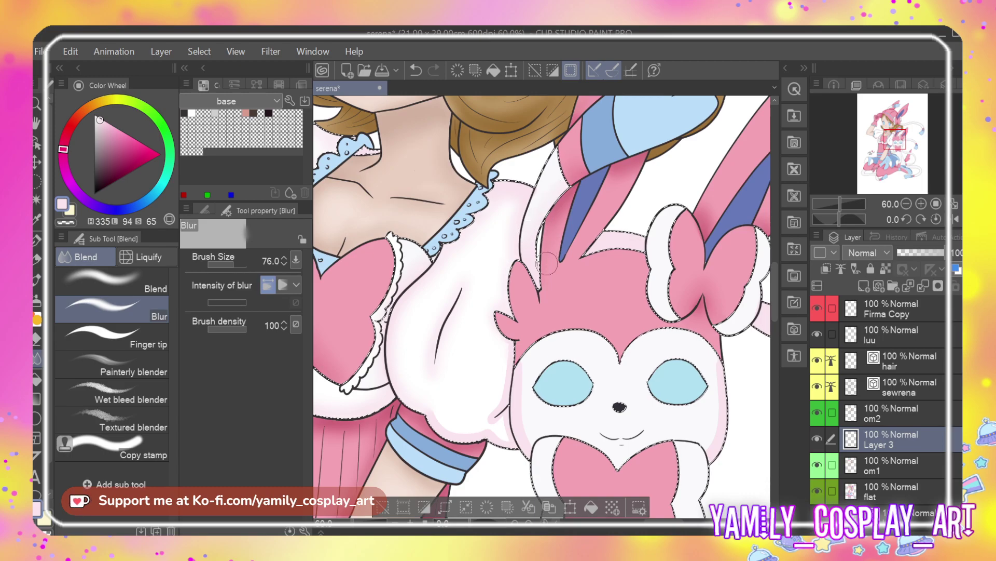
pyautogui.moveTo(511, 353)
pyautogui.mouseDown()
pyautogui.moveTo(508, 343)
pyautogui.moveTo(492, 425)
pyautogui.moveTo(469, 420)
pyautogui.moveTo(488, 433)
pyautogui.moveTo(468, 434)
pyautogui.mouseUp()
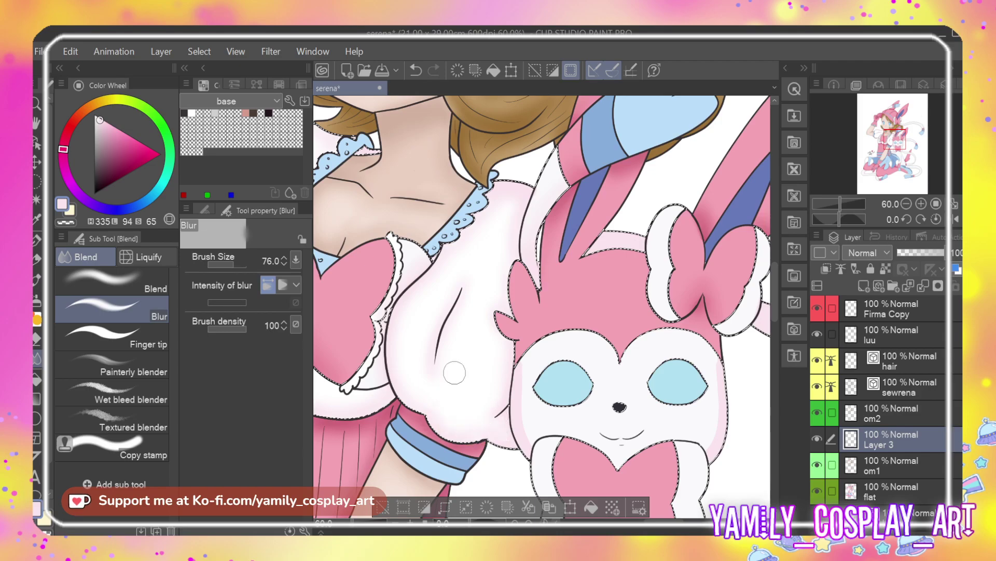
pyautogui.moveTo(662, 522); pyautogui.dragTo(676, 522)
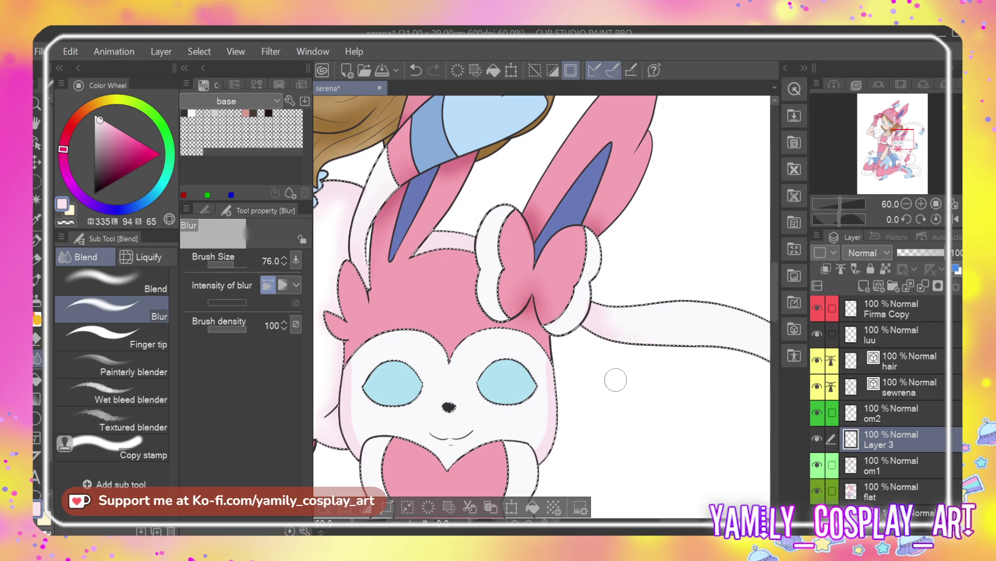
# Erase the stray pink on the companion's hair bow and paint pale pink shadows along the lower edge of its face above the chest bow
pyautogui.press('e')
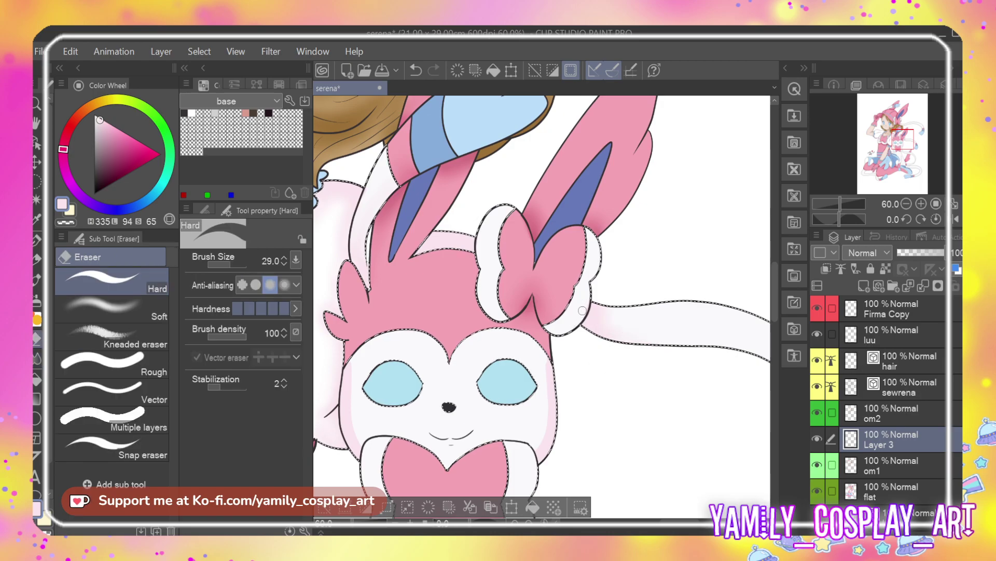
pyautogui.moveTo(773, 294); pyautogui.dragTo(774, 318)
pyautogui.press('p')
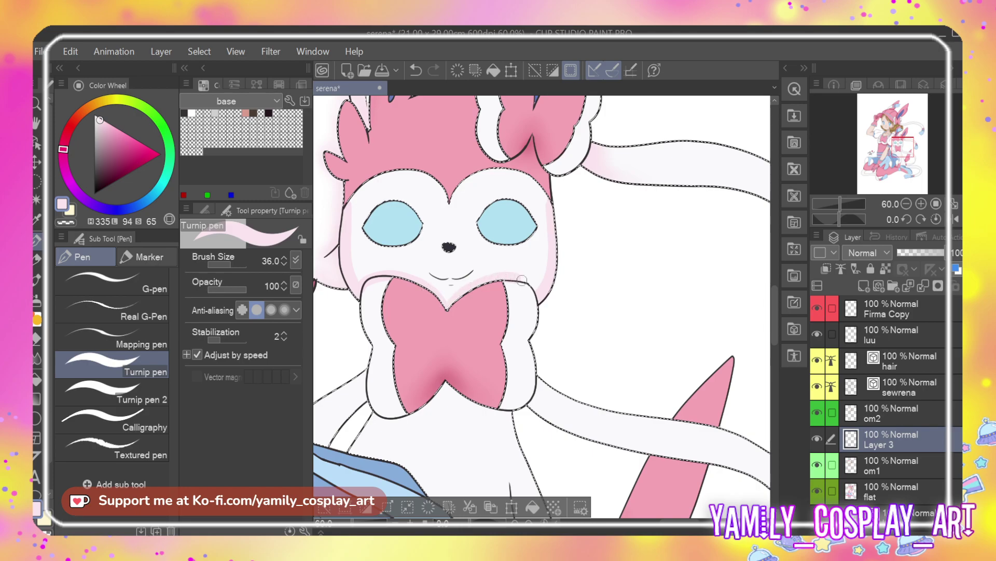
pyautogui.moveTo(445, 253); pyautogui.dragTo(455, 252)
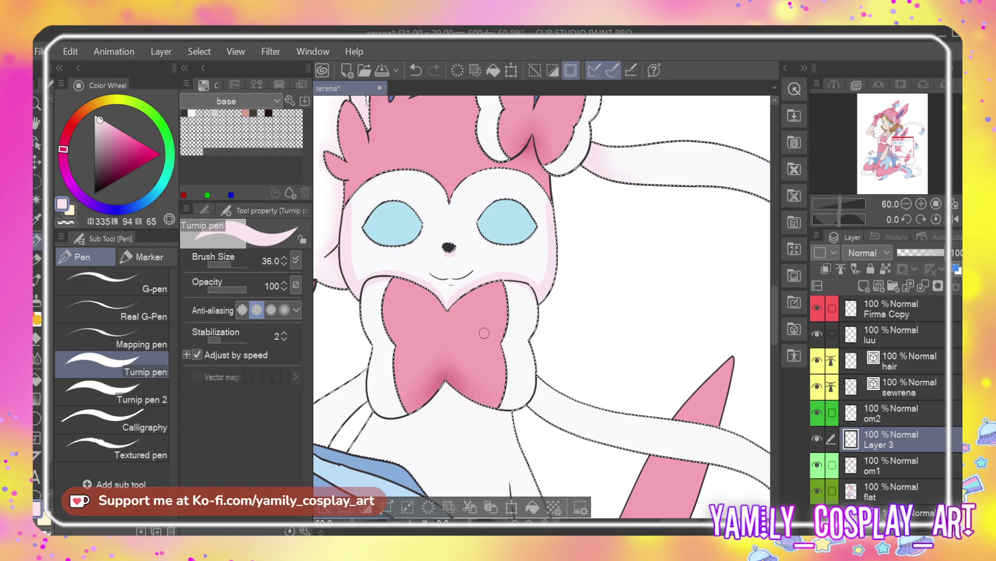
# Blur the pale pink shadows along the sides and lower edge of the companion's face with the size 76 Blur brush
pyautogui.press('e')
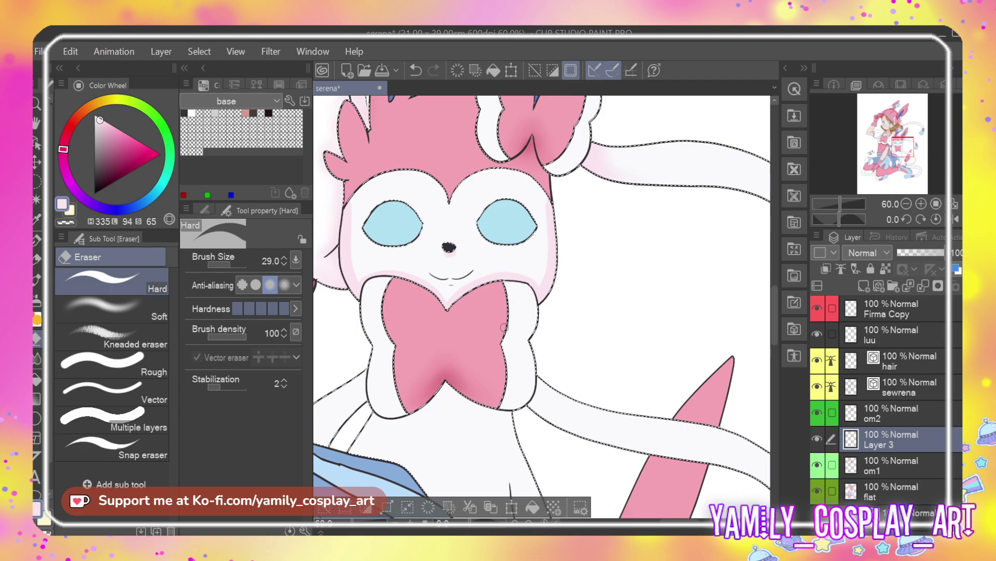
pyautogui.press('p')
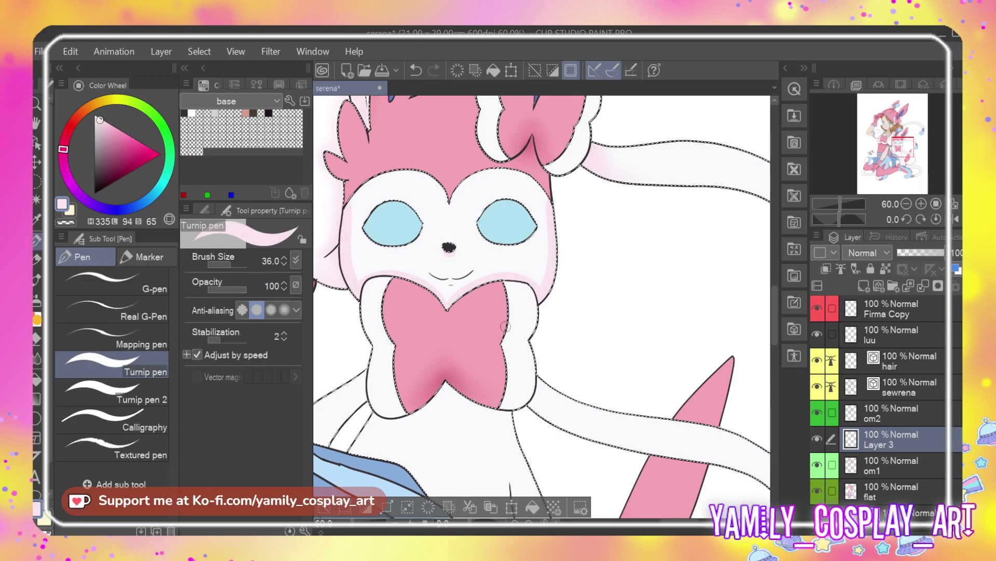
pyautogui.press('j')
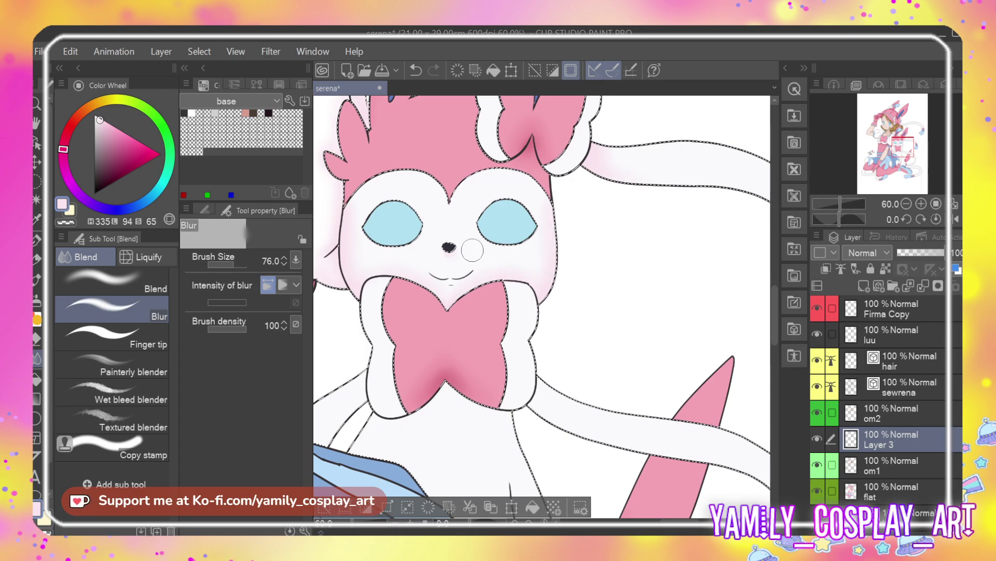
pyautogui.scroll(-3, 510, 248)
pyautogui.scroll(-2, 589, 205)
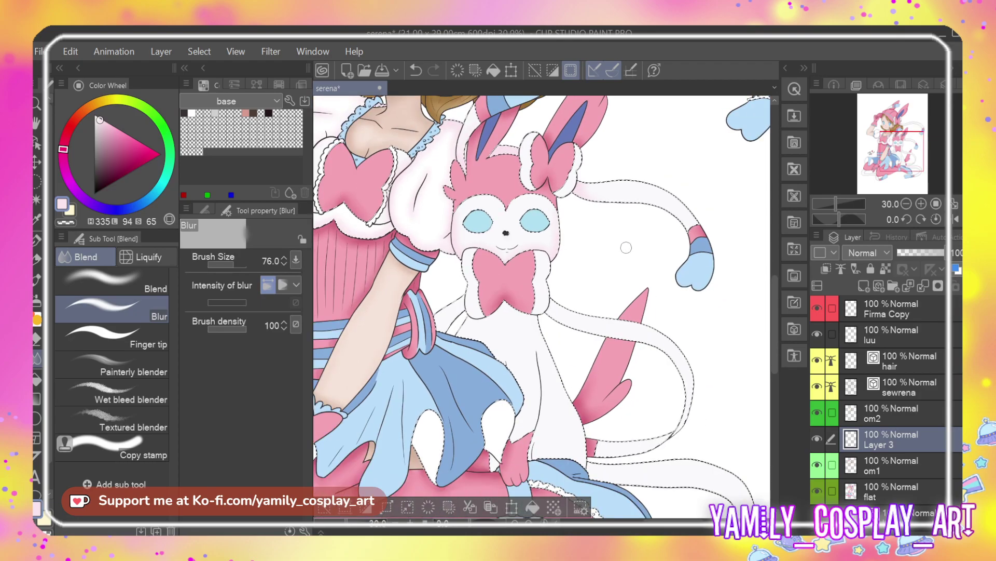
# Paint pale pink shadows below the companion's chest bow, at the starts of its ribbons and on its upper body beside the skirt
pyautogui.scroll(-2, 618, 244)
pyautogui.scroll(-1, 631, 259)
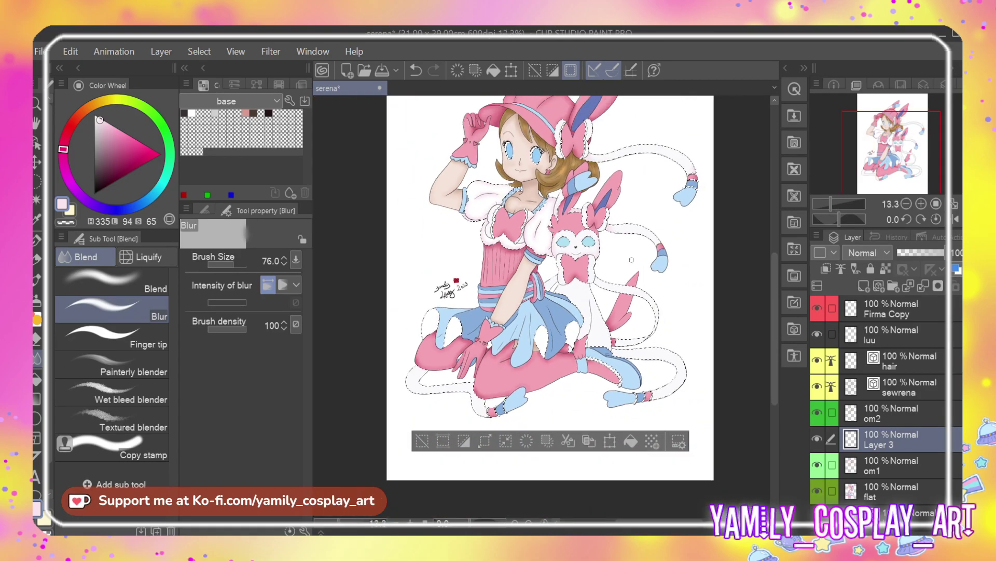
pyautogui.scroll(1, 607, 220)
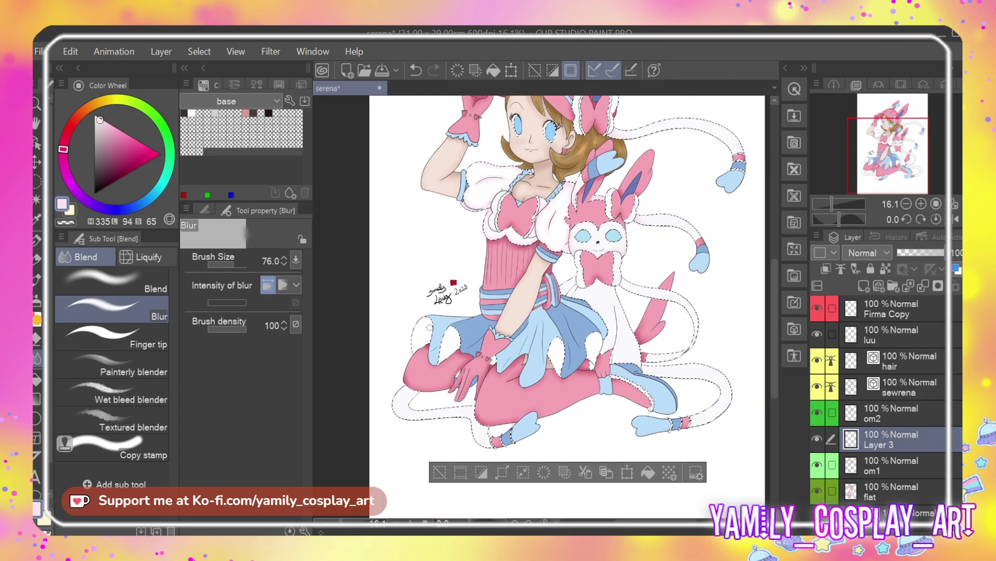
pyautogui.scroll(2, 628, 262)
pyautogui.scroll(5, 629, 264)
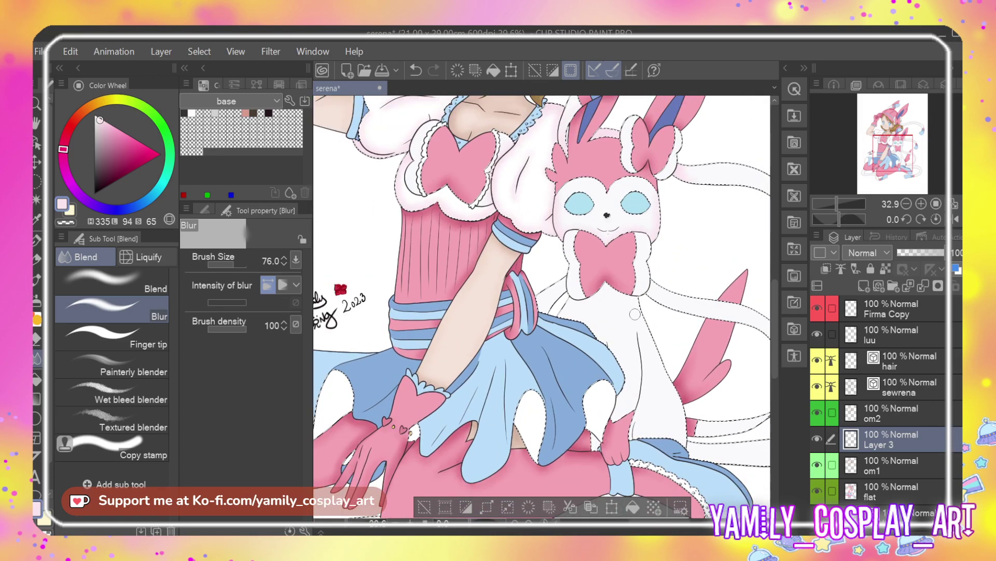
pyautogui.scroll(1, 631, 281)
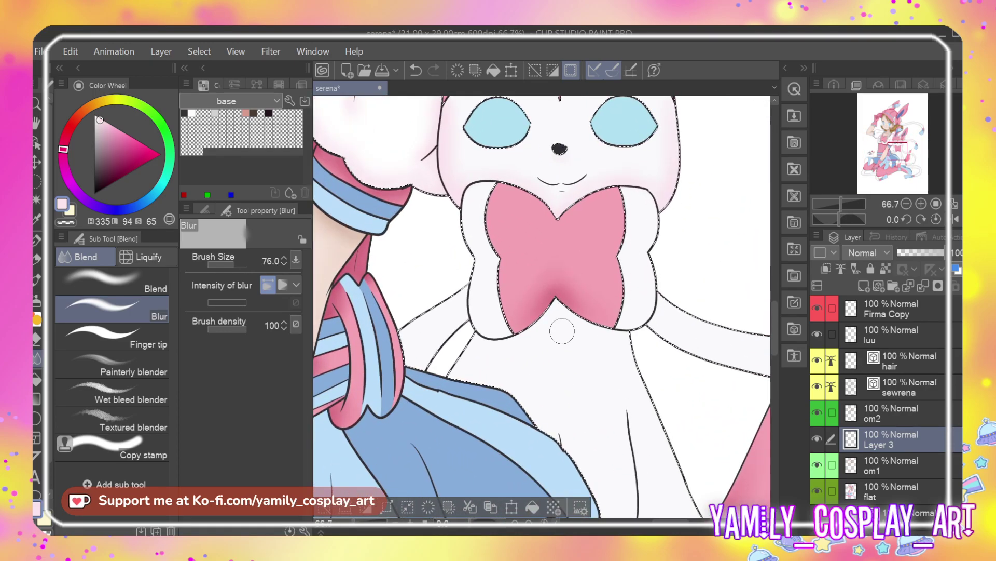
pyautogui.press('p')
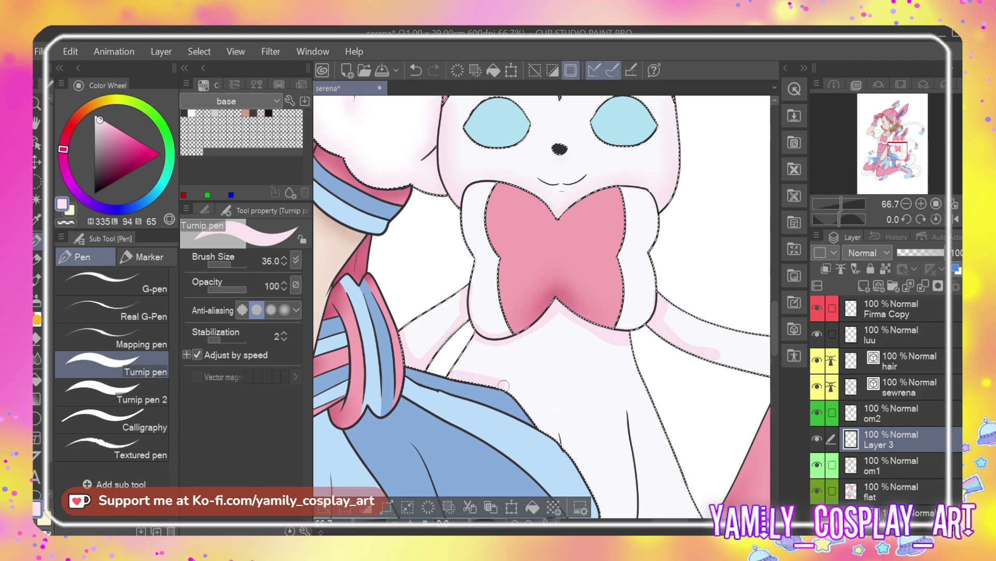
pyautogui.moveTo(450, 390)
pyautogui.mouseDown()
pyautogui.moveTo(482, 368)
pyautogui.moveTo(491, 391)
pyautogui.mouseUp()
pyautogui.moveTo(558, 432); pyautogui.dragTo(569, 458)
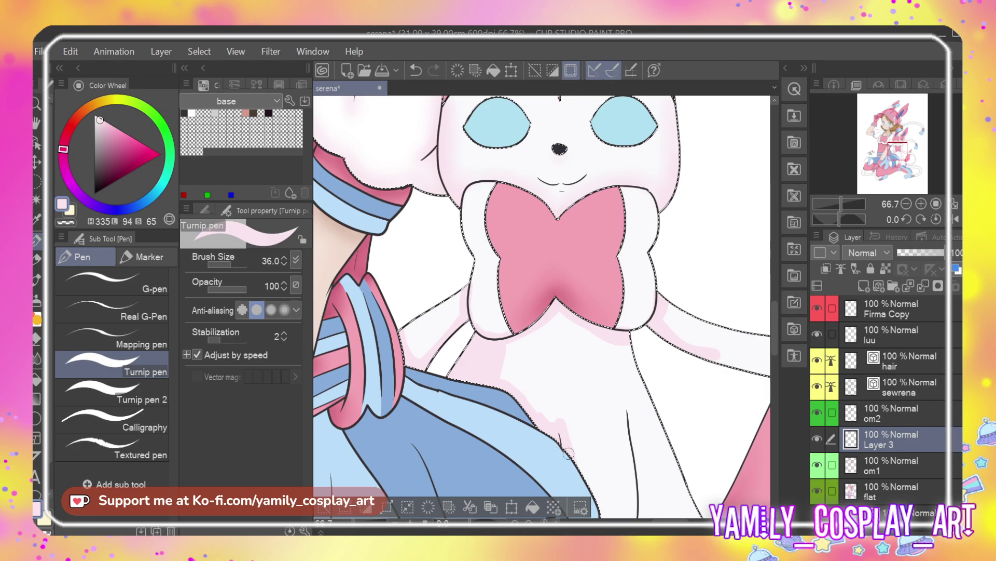
# Paint pale pink shadows down the companion's body along the skirt edge and inside the skirt's two nearest white hem sections
pyautogui.scroll(-5, 663, 411)
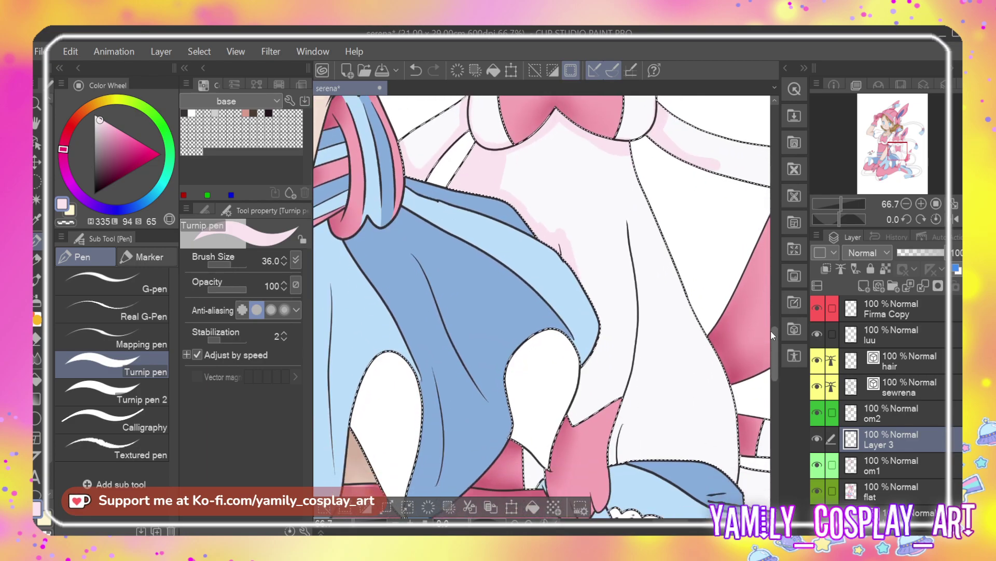
pyautogui.moveTo(576, 221)
pyautogui.mouseDown()
pyautogui.moveTo(602, 272)
pyautogui.moveTo(596, 330)
pyautogui.moveTo(573, 370)
pyautogui.mouseUp()
pyautogui.moveTo(513, 326)
pyautogui.mouseDown()
pyautogui.moveTo(558, 300)
pyautogui.moveTo(567, 305)
pyautogui.moveTo(536, 303)
pyautogui.moveTo(563, 323)
pyautogui.moveTo(567, 356)
pyautogui.moveTo(539, 323)
pyautogui.moveTo(567, 371)
pyautogui.moveTo(575, 313)
pyautogui.moveTo(545, 426)
pyautogui.mouseUp()
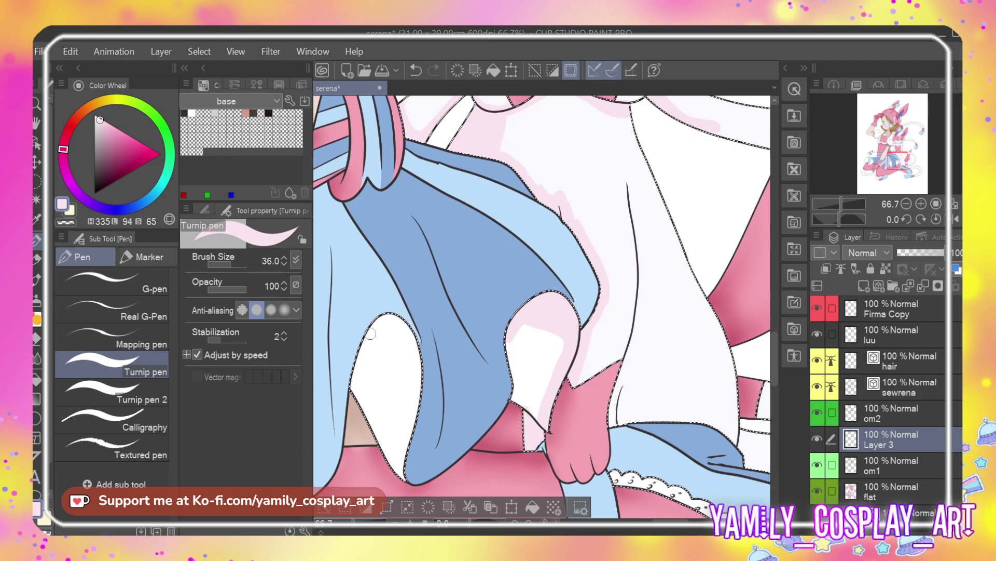
pyautogui.moveTo(370, 333)
pyautogui.mouseDown()
pyautogui.moveTo(417, 372)
pyautogui.moveTo(398, 470)
pyautogui.moveTo(400, 433)
pyautogui.moveTo(402, 479)
pyautogui.moveTo(406, 385)
pyautogui.mouseUp()
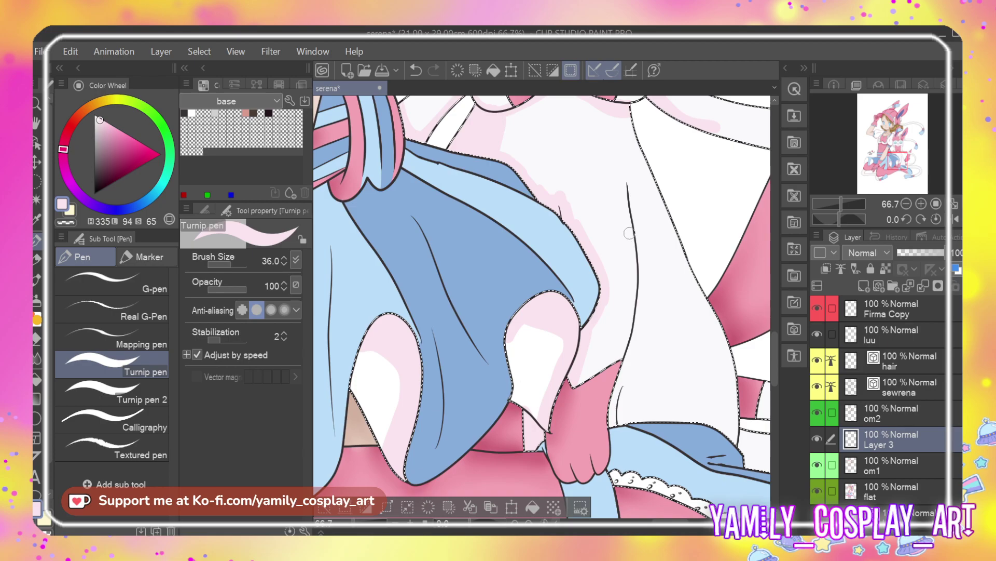
# Paint pale pink shadows on the companion's leg and lower body, and along the lower stretch of the looped ribbon
pyautogui.moveTo(625, 365)
pyautogui.mouseDown()
pyautogui.moveTo(614, 424)
pyautogui.moveTo(626, 403)
pyautogui.mouseUp()
pyautogui.moveTo(624, 367)
pyautogui.mouseDown()
pyautogui.moveTo(642, 274)
pyautogui.moveTo(648, 382)
pyautogui.moveTo(636, 361)
pyautogui.moveTo(639, 417)
pyautogui.moveTo(714, 422)
pyautogui.mouseUp()
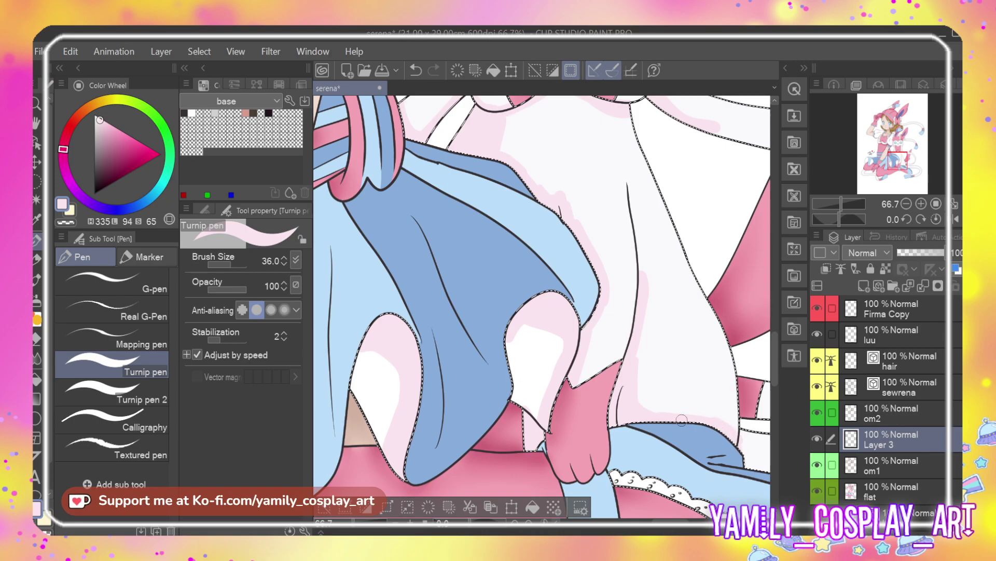
pyautogui.moveTo(671, 520); pyautogui.dragTo(704, 532)
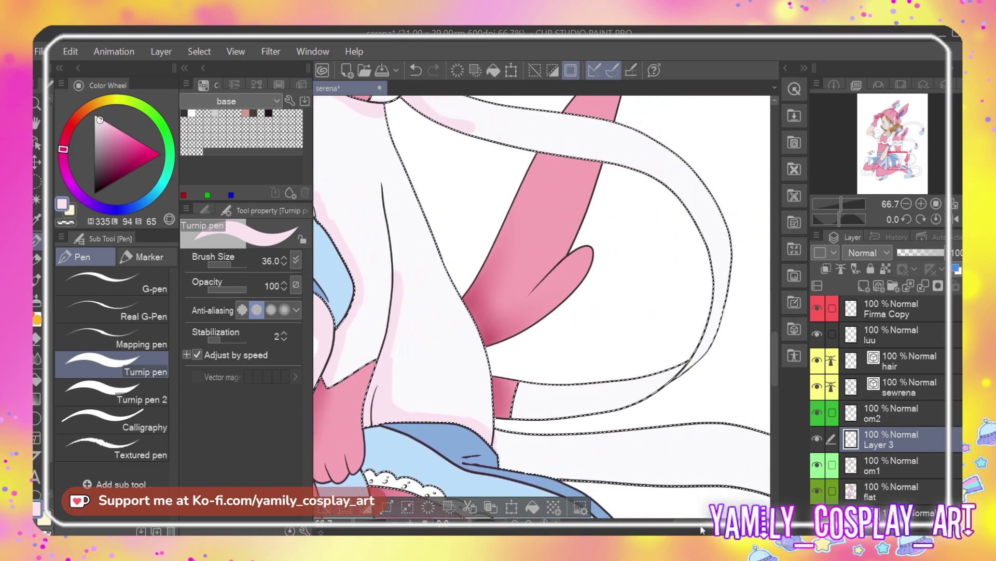
pyautogui.moveTo(514, 406)
pyautogui.mouseDown()
pyautogui.moveTo(615, 397)
pyautogui.moveTo(690, 358)
pyautogui.moveTo(717, 319)
pyautogui.moveTo(724, 324)
pyautogui.mouseUp()
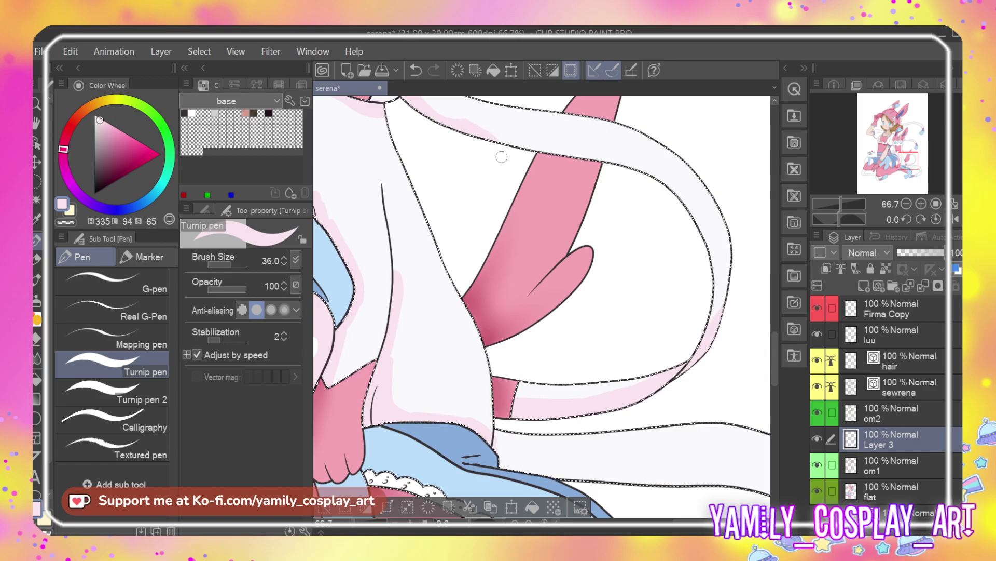
# Blur the pale pink shadows on the ribbon starts and the companion's upper body below the chest bow with the size 76 Blur brush
pyautogui.scroll(-1, 506, 161)
pyautogui.scroll(-4, 559, 243)
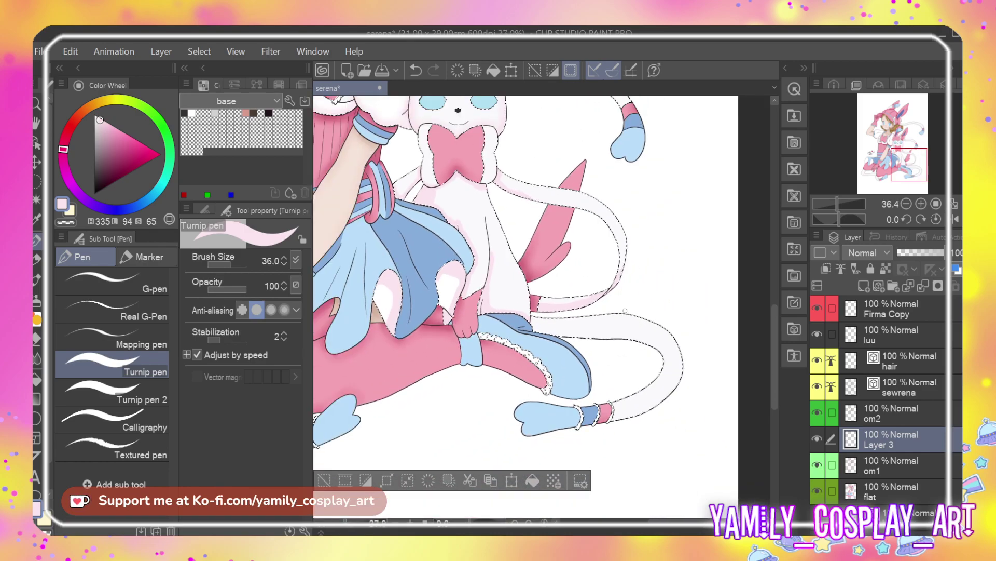
pyautogui.scroll(4, 523, 179)
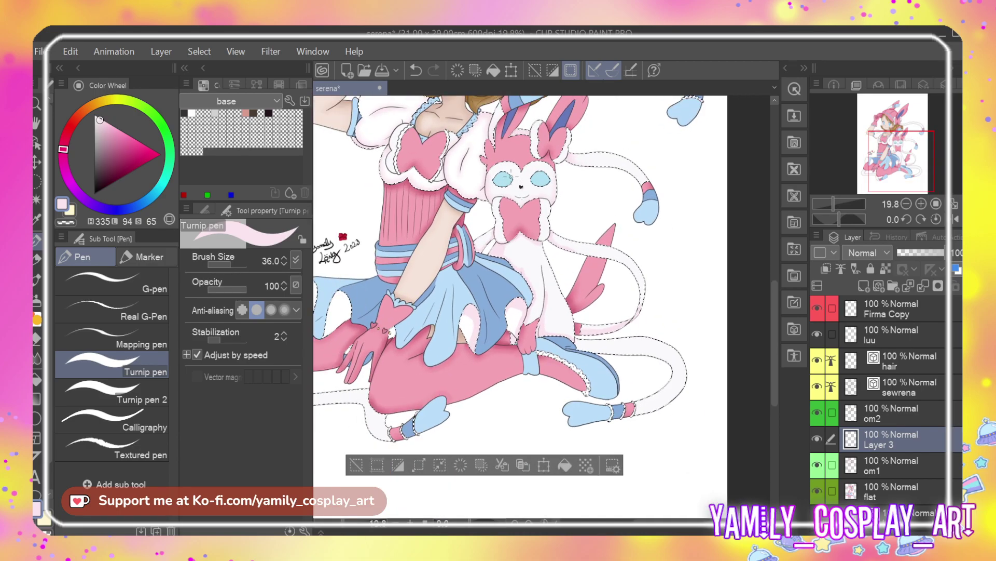
pyautogui.scroll(4, 504, 273)
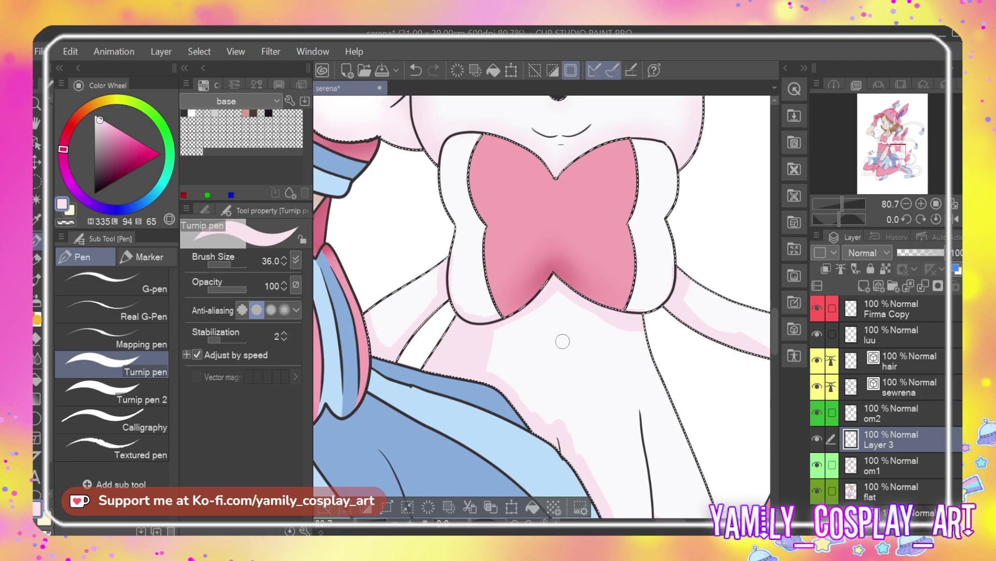
pyautogui.press('e')
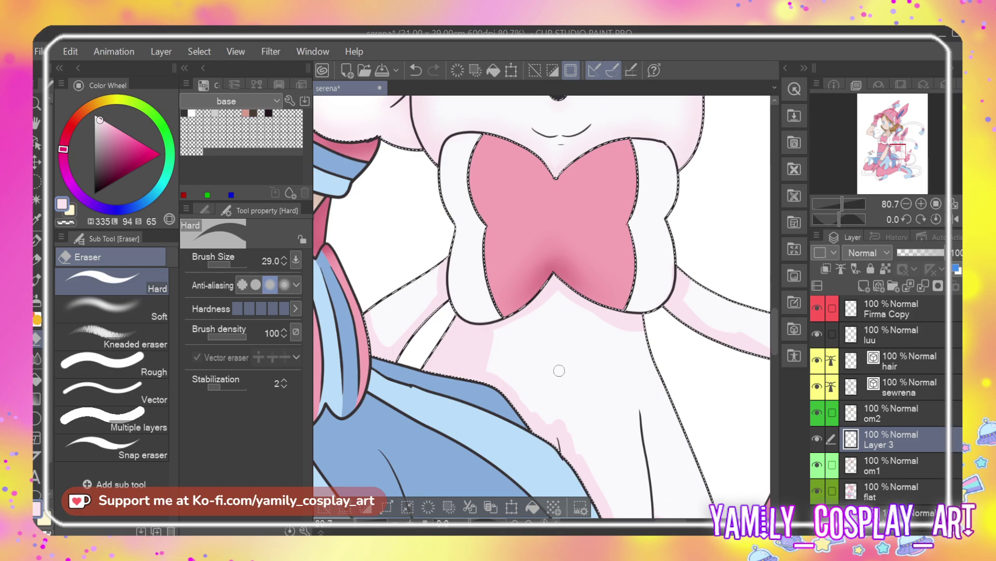
pyautogui.press('j')
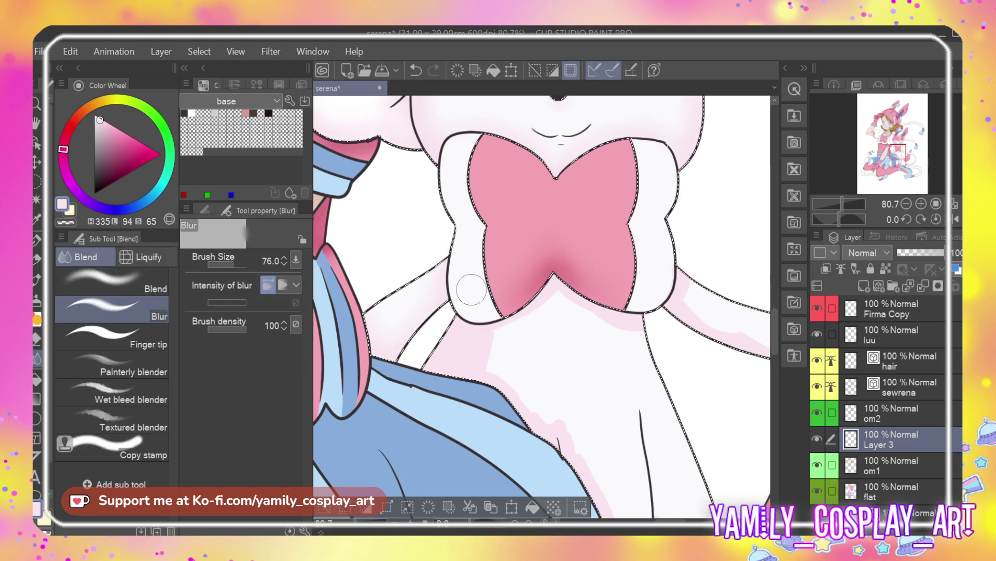
pyautogui.scroll(-5, 471, 289)
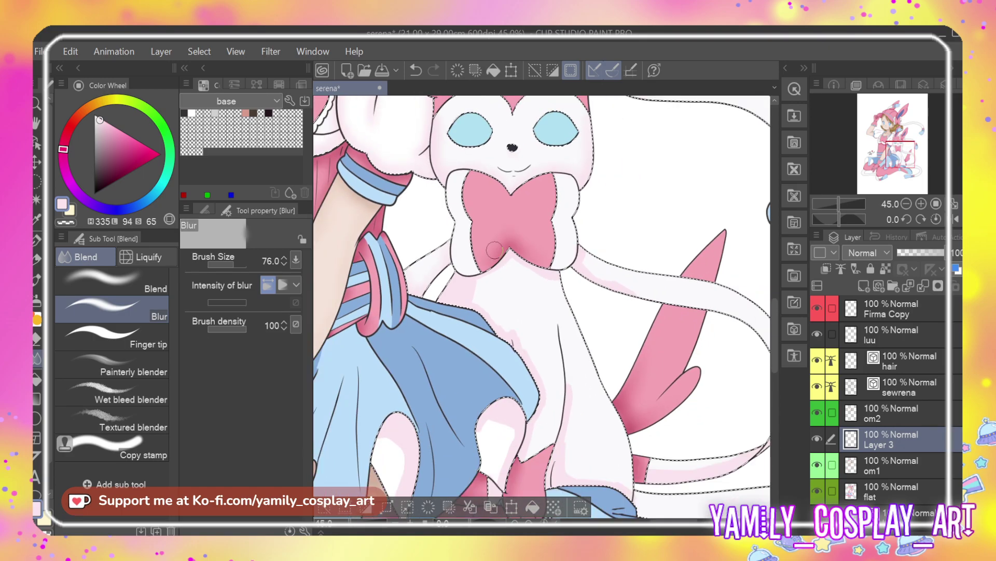
pyautogui.scroll(2, 565, 309)
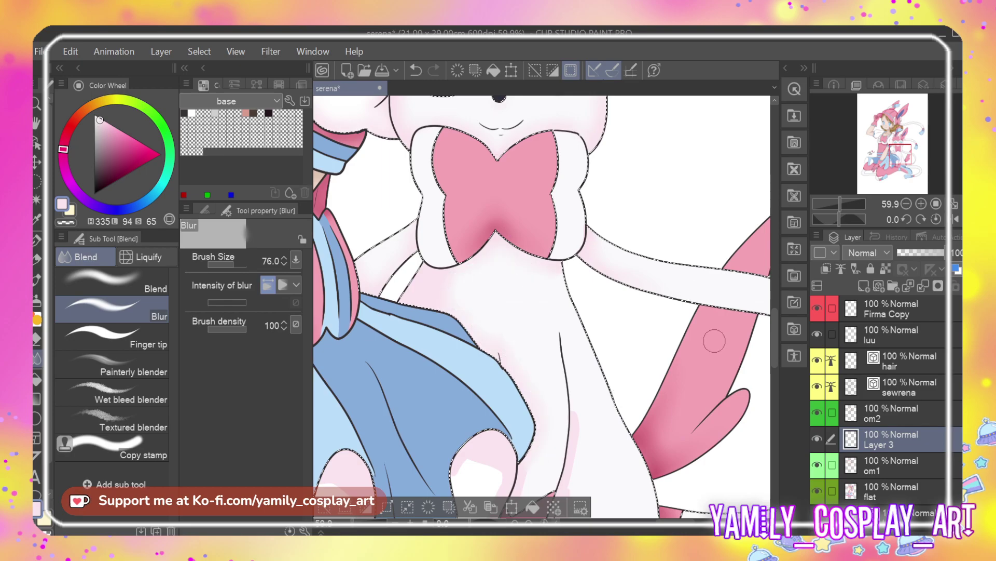
# Blur the pale pink shadows on the companion's lower body, the looped ribbon and the skirt's nearby white hem sections
pyautogui.scroll(-5, 773, 337)
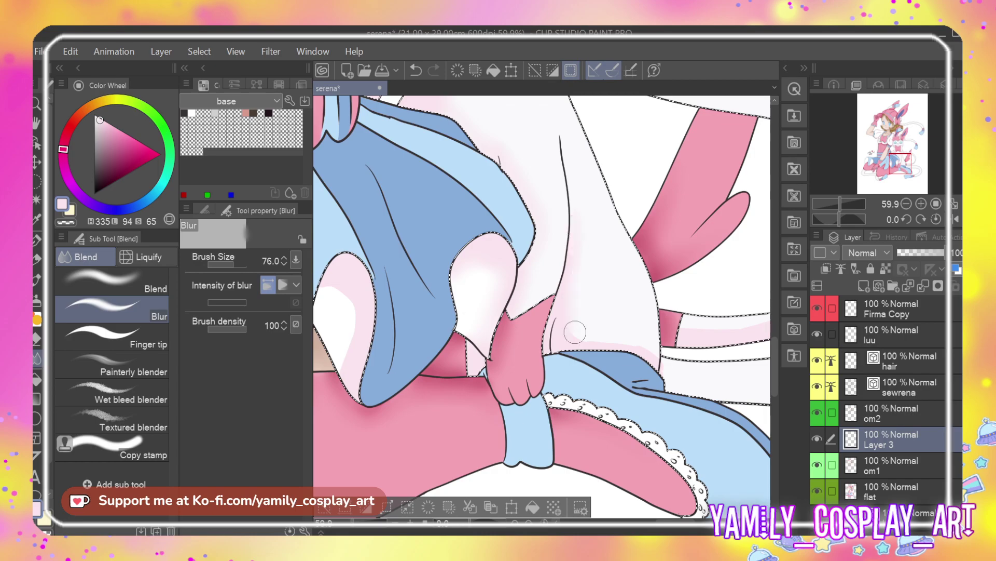
pyautogui.moveTo(690, 521); pyautogui.dragTo(707, 521)
pyautogui.moveTo(553, 330); pyautogui.dragTo(510, 332)
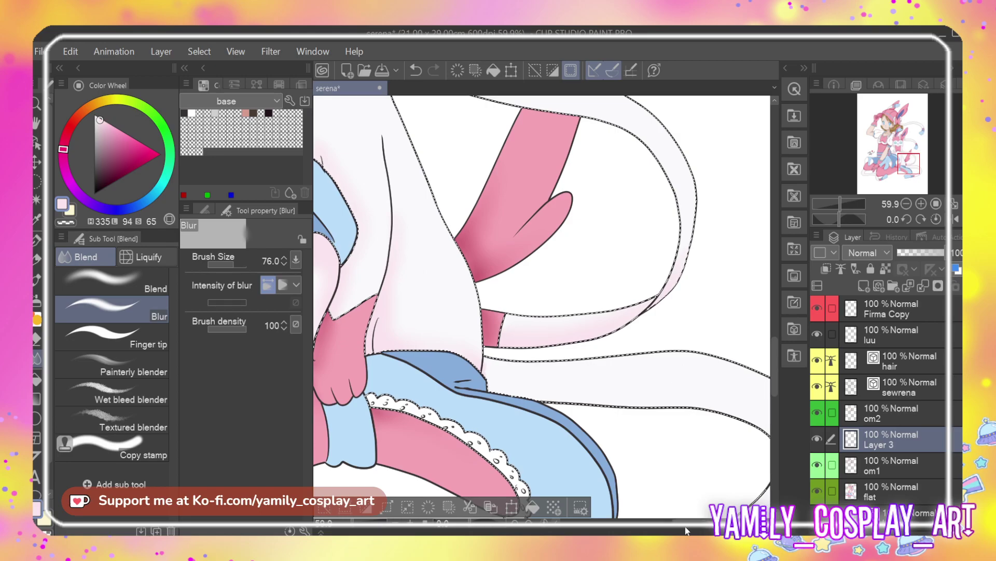
pyautogui.hscroll(-8, 658, 529)
pyautogui.hscroll(-3, 658, 530)
pyautogui.moveTo(534, 286); pyautogui.dragTo(566, 358)
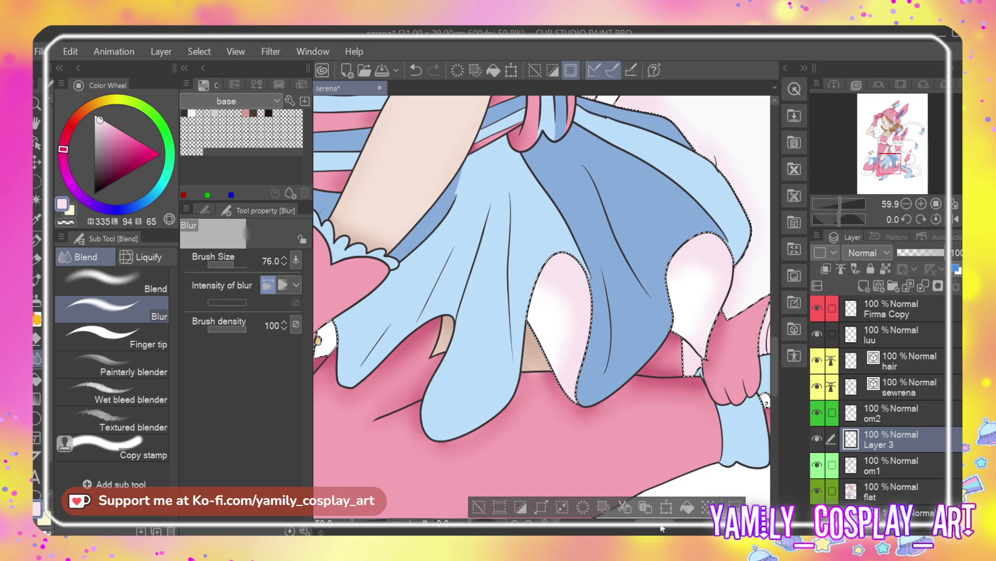
pyautogui.hscroll(5, 661, 528)
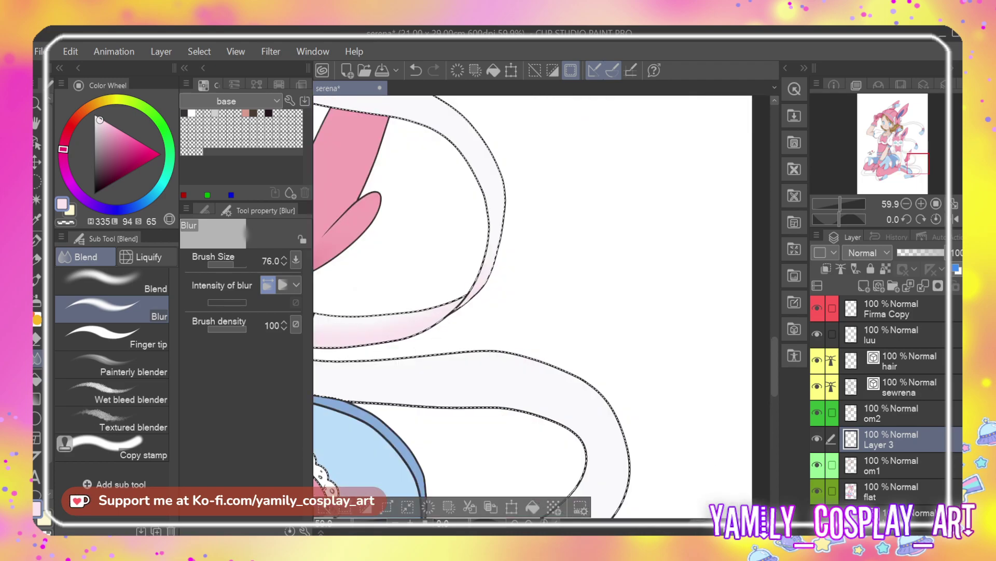
# Paint pale pink shadows with the Turnip pen on both ends of the lower ribbon, its ruffled bands and the shoe's lace trim
pyautogui.hscroll(-5, 691, 527)
pyautogui.press('p')
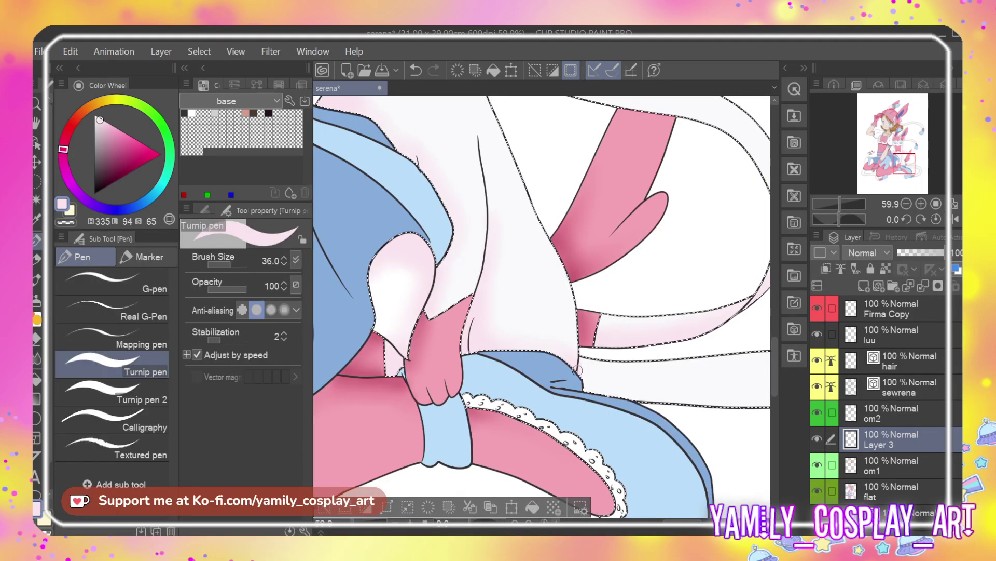
pyautogui.moveTo(579, 390)
pyautogui.mouseDown()
pyautogui.moveTo(583, 370)
pyautogui.moveTo(593, 390)
pyautogui.moveTo(674, 409)
pyautogui.mouseUp()
pyautogui.hscroll(5, 716, 405)
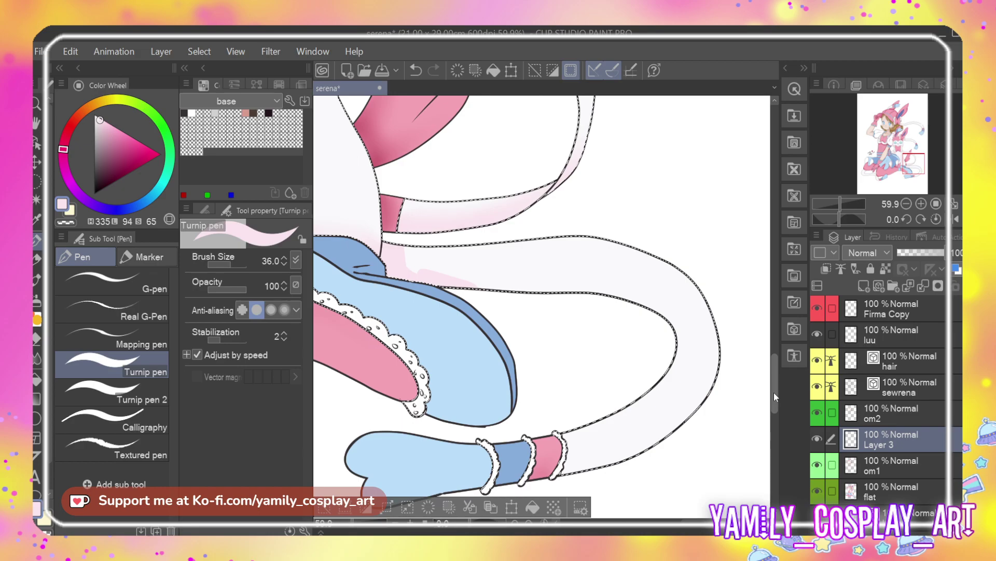
pyautogui.scroll(-5, 774, 391)
pyautogui.moveTo(482, 407)
pyautogui.mouseDown()
pyautogui.moveTo(550, 395)
pyautogui.moveTo(498, 396)
pyautogui.moveTo(622, 376)
pyautogui.moveTo(662, 356)
pyautogui.mouseUp()
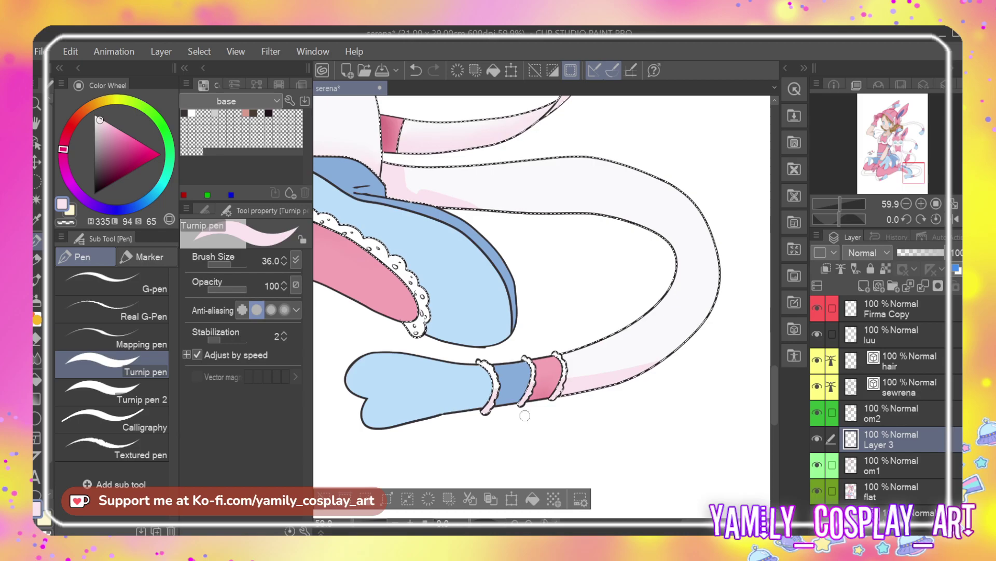
pyautogui.moveTo(691, 523); pyautogui.dragTo(658, 523)
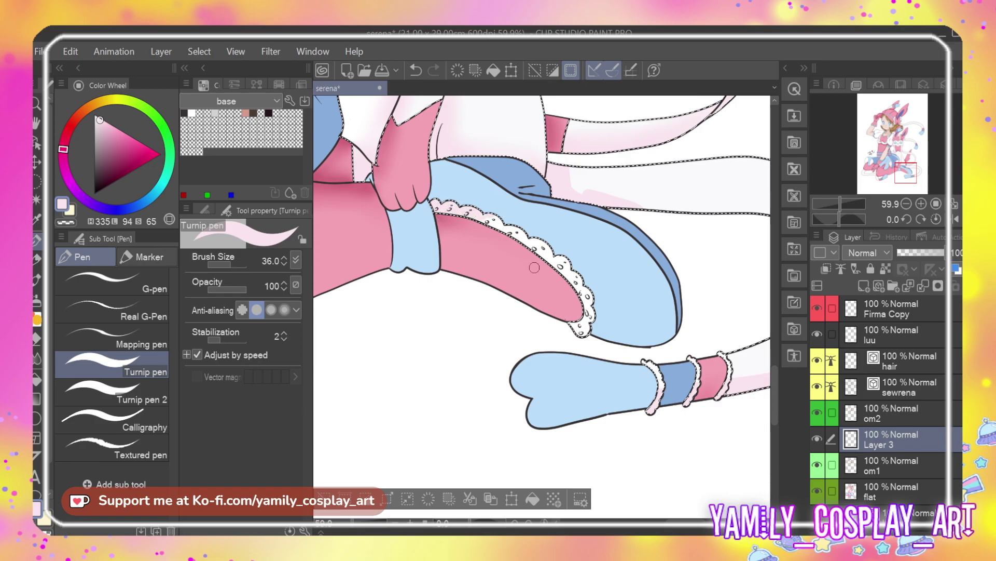
# Blur the pale pink shadow where the lower ribbon emerges from behind the shoe
pyautogui.press('j')
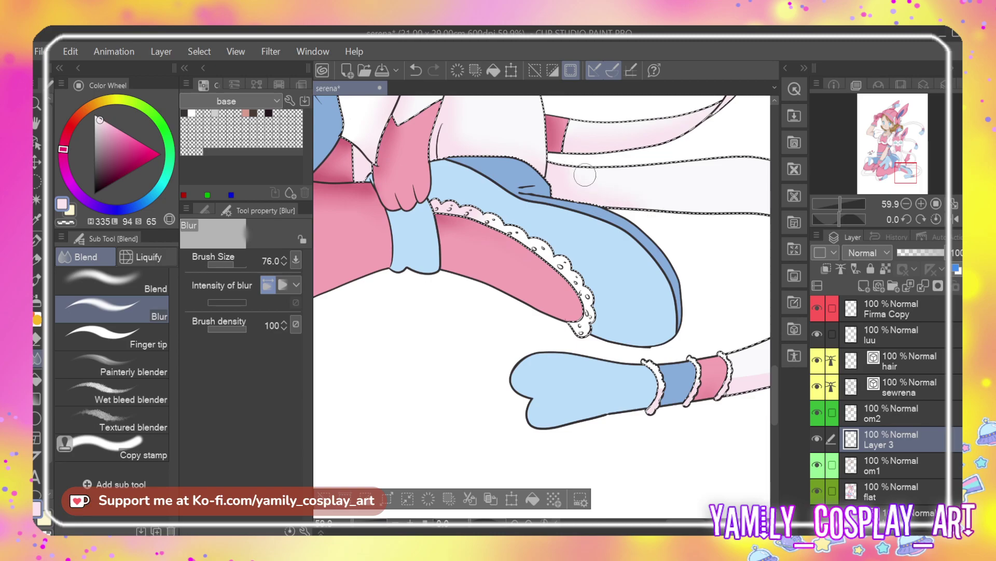
pyautogui.moveTo(692, 521); pyautogui.dragTo(705, 521)
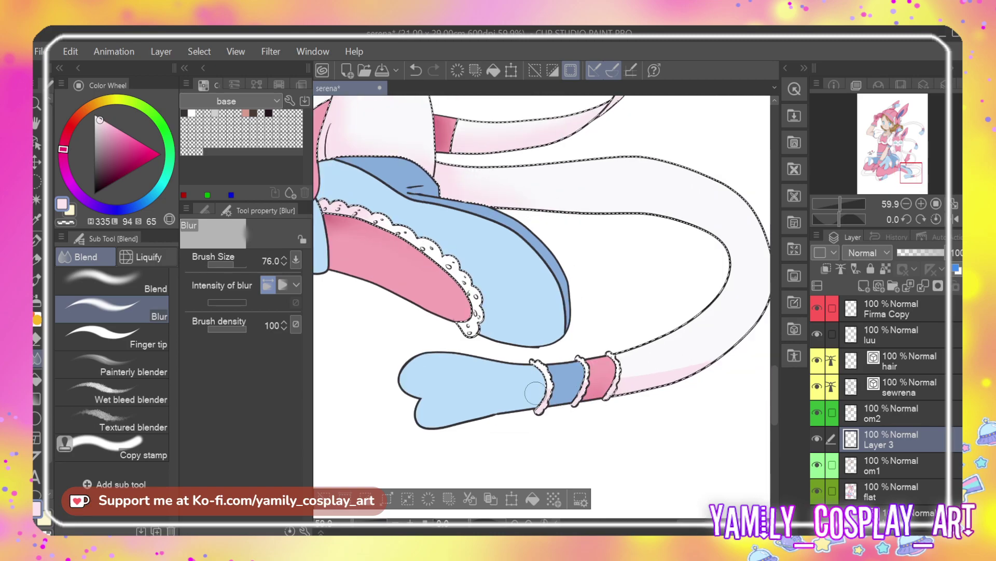
# Paint pale pink shadows on the white patches beside the gloved hand and the white skirt section next to it
pyautogui.moveTo(715, 522); pyautogui.dragTo(642, 530)
pyautogui.press('p')
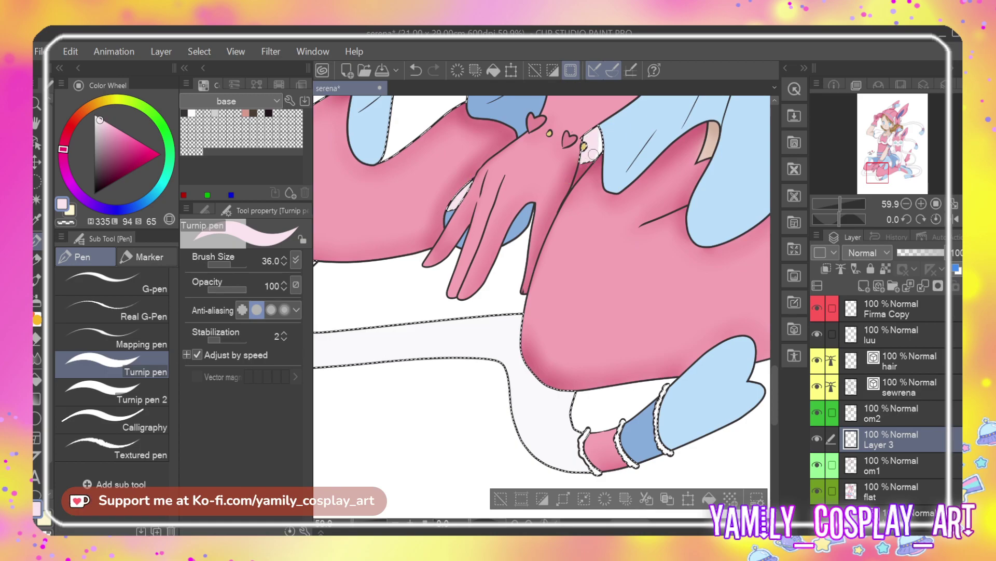
pyautogui.moveTo(774, 369); pyautogui.dragTo(774, 333)
pyautogui.moveTo(430, 266)
pyautogui.mouseDown()
pyautogui.moveTo(405, 313)
pyautogui.moveTo(421, 281)
pyautogui.moveTo(465, 280)
pyautogui.moveTo(445, 286)
pyautogui.moveTo(401, 331)
pyautogui.moveTo(477, 293)
pyautogui.moveTo(403, 322)
pyautogui.moveTo(475, 302)
pyautogui.moveTo(445, 292)
pyautogui.moveTo(434, 303)
pyautogui.moveTo(453, 292)
pyautogui.moveTo(428, 288)
pyautogui.moveTo(405, 326)
pyautogui.moveTo(387, 402)
pyautogui.mouseUp()
pyautogui.moveTo(425, 313); pyautogui.dragTo(400, 395)
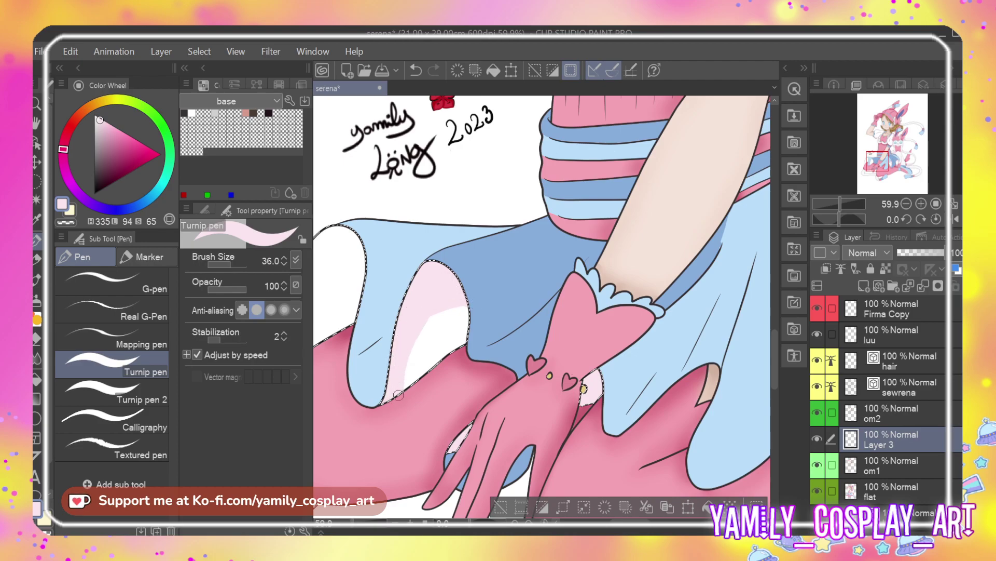
# Paint pale pink shadows around the inner edges of the skirt's outermost white section above the bent knee
pyautogui.moveTo(631, 521); pyautogui.dragTo(616, 522)
pyautogui.moveTo(491, 240)
pyautogui.mouseDown()
pyautogui.moveTo(539, 279)
pyautogui.moveTo(496, 237)
pyautogui.mouseUp()
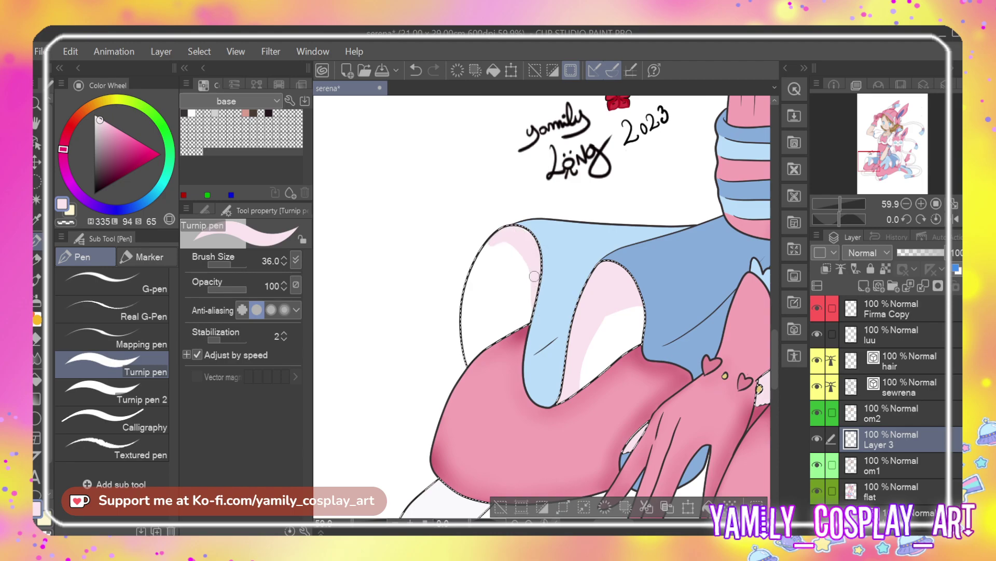
pyautogui.moveTo(529, 273)
pyautogui.mouseDown()
pyautogui.moveTo(486, 259)
pyautogui.moveTo(471, 306)
pyautogui.mouseUp()
pyautogui.moveTo(484, 250)
pyautogui.mouseDown()
pyautogui.moveTo(465, 340)
pyautogui.moveTo(516, 260)
pyautogui.moveTo(467, 338)
pyautogui.moveTo(470, 357)
pyautogui.mouseUp()
pyautogui.moveTo(470, 357)
pyautogui.mouseDown()
pyautogui.moveTo(475, 308)
pyautogui.moveTo(530, 268)
pyautogui.mouseUp()
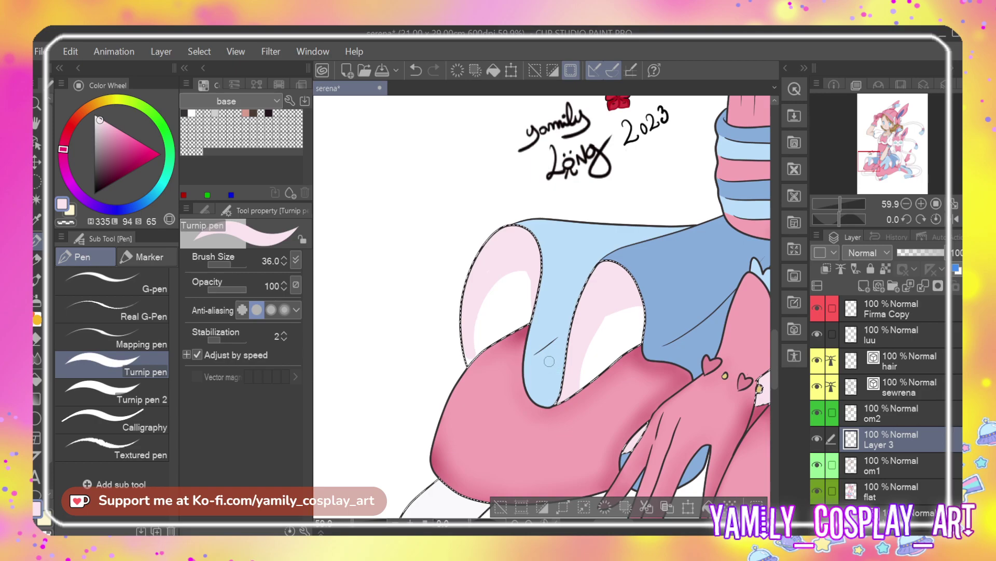
# Blur the pale pink shadows in the two white skirt sections above the bent knee
pyautogui.press('j')
pyautogui.moveTo(522, 325)
pyautogui.mouseDown()
pyautogui.moveTo(495, 289)
pyautogui.moveTo(482, 308)
pyautogui.moveTo(492, 286)
pyautogui.moveTo(525, 283)
pyautogui.mouseUp()
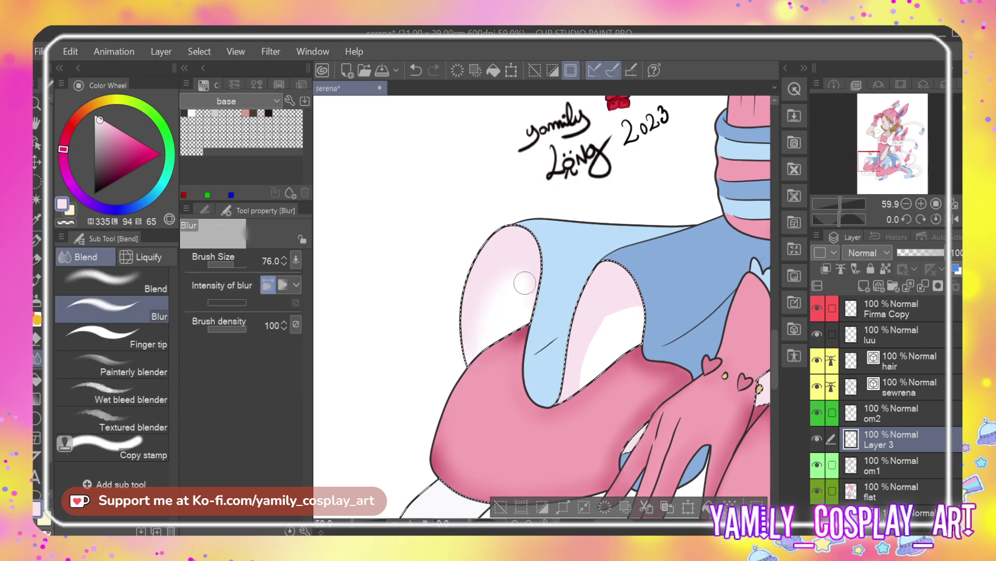
pyautogui.moveTo(590, 337); pyautogui.dragTo(604, 316)
# Paint pale pink shadows on the lower white ribbon below the bent knee, around the front knee and along the curve near its cuff
pyautogui.moveTo(777, 332); pyautogui.dragTo(773, 367)
pyautogui.press('p')
pyautogui.moveTo(477, 276); pyautogui.dragTo(437, 275)
pyautogui.moveTo(485, 297); pyautogui.dragTo(417, 288)
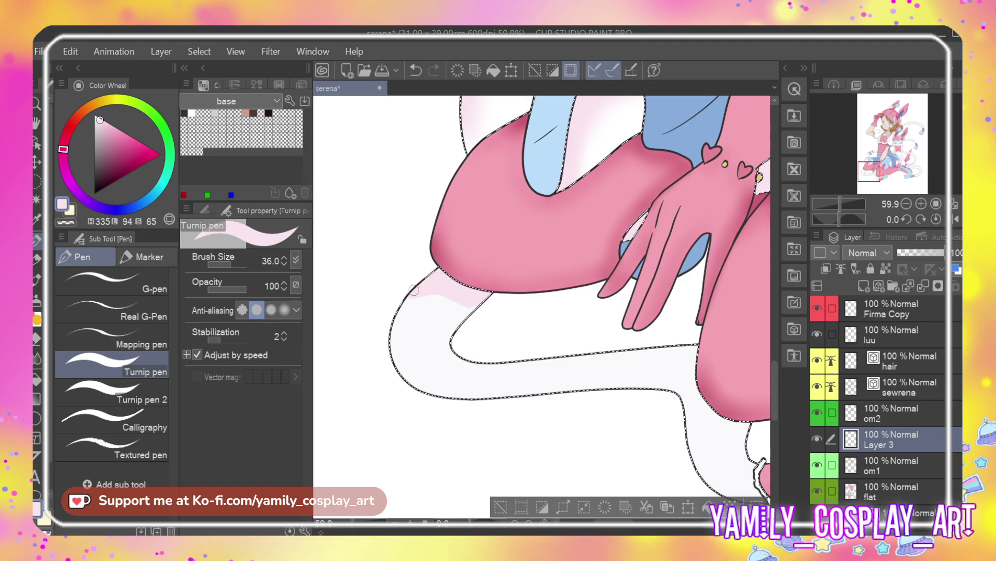
pyautogui.moveTo(695, 340)
pyautogui.mouseDown()
pyautogui.moveTo(692, 391)
pyautogui.moveTo(723, 412)
pyautogui.moveTo(715, 427)
pyautogui.moveTo(738, 424)
pyautogui.mouseUp()
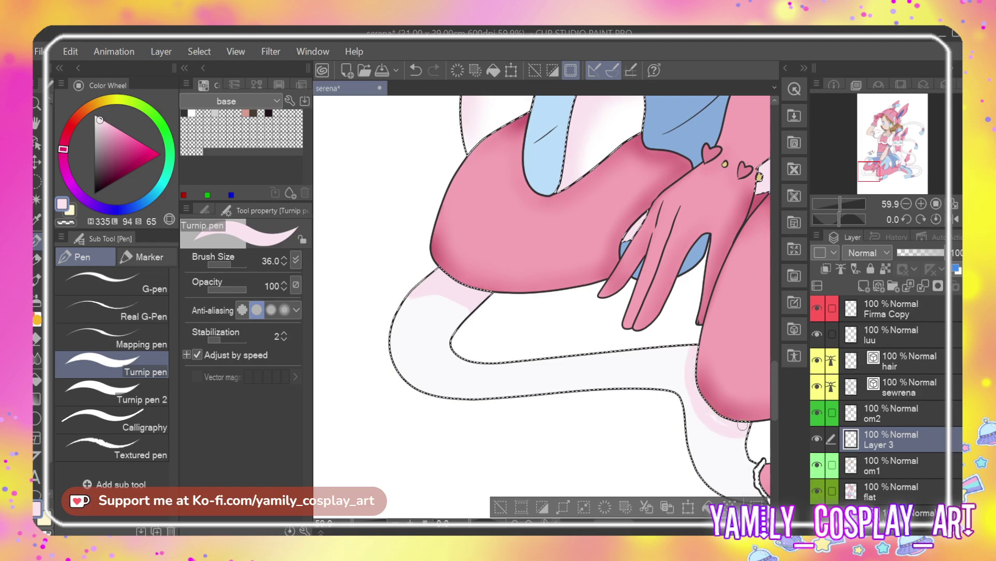
pyautogui.moveTo(699, 350); pyautogui.dragTo(665, 347)
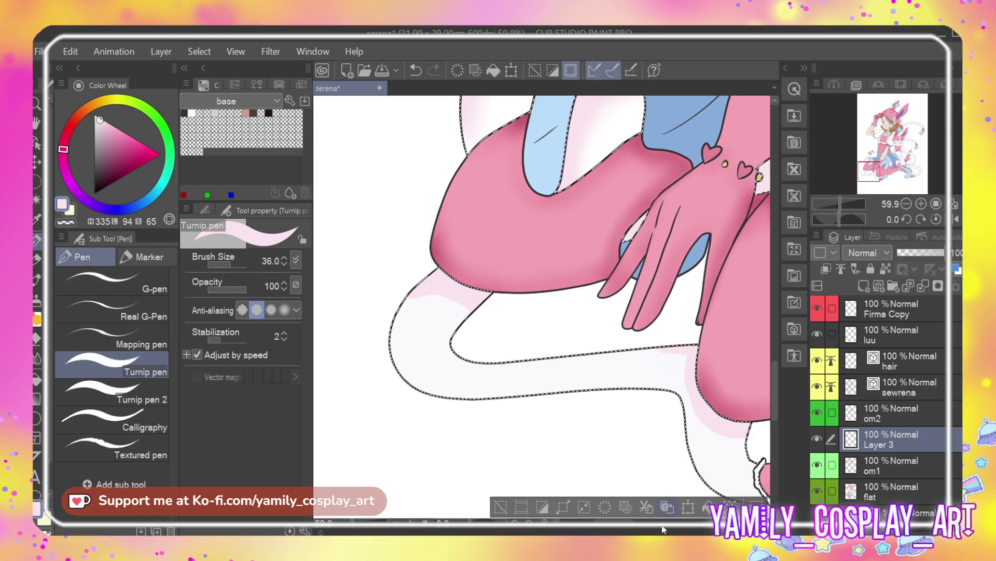
pyautogui.moveTo(626, 522); pyautogui.dragTo(663, 531)
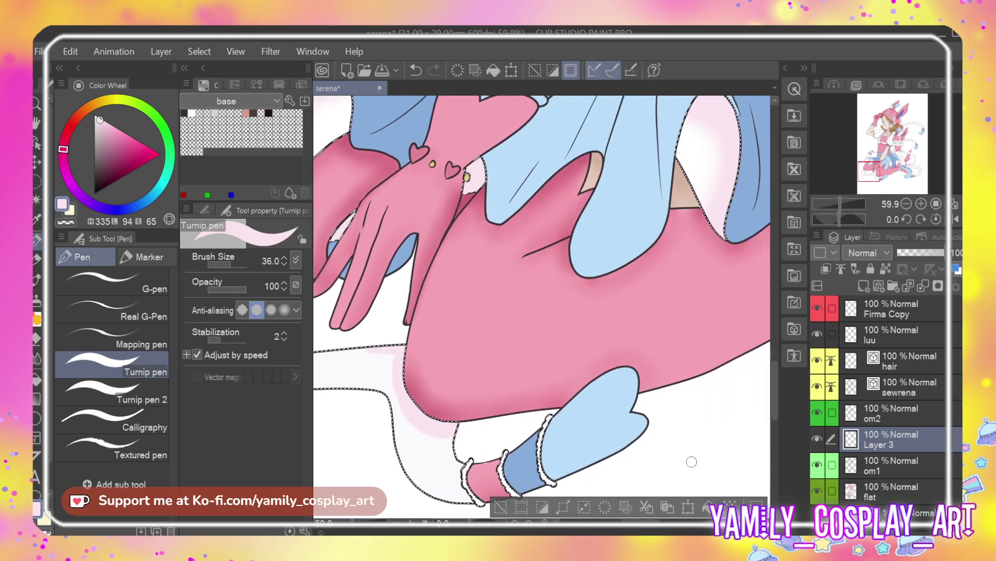
pyautogui.moveTo(776, 388); pyautogui.dragTo(777, 407)
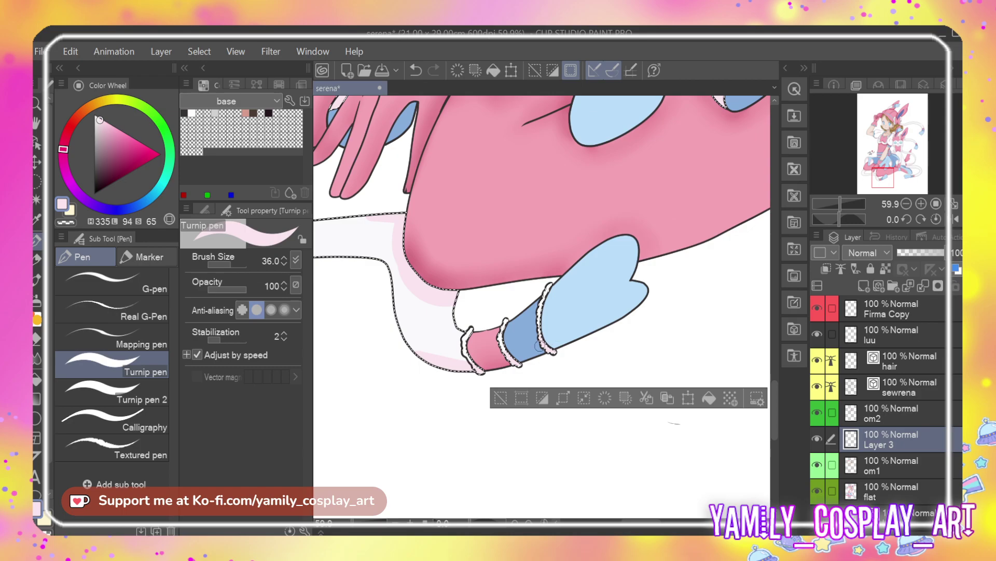
# Blur the pale pink shadows on the lower ribbon near its cuff, around the front knee and below the bent knee
pyautogui.press('j')
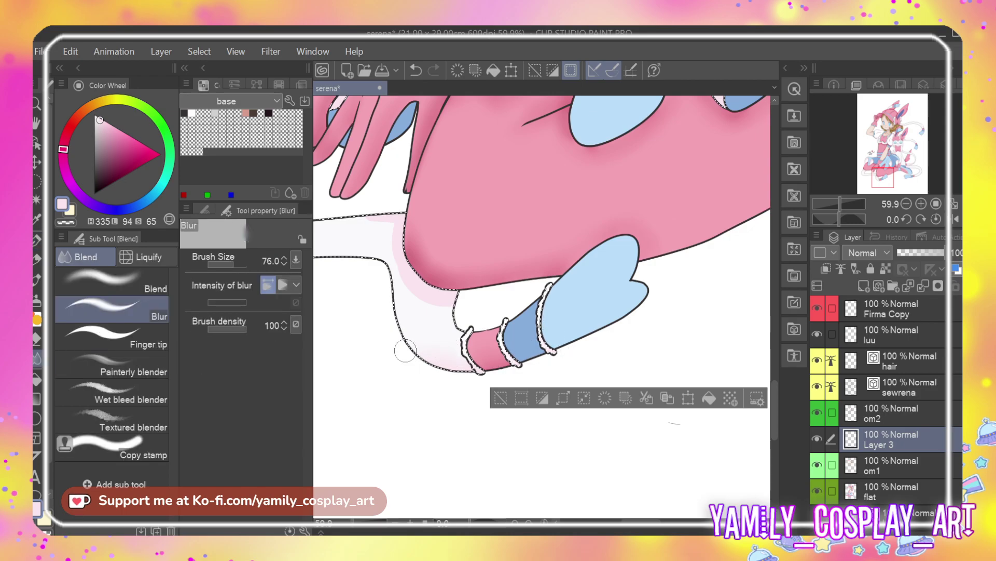
pyautogui.moveTo(649, 522); pyautogui.dragTo(617, 522)
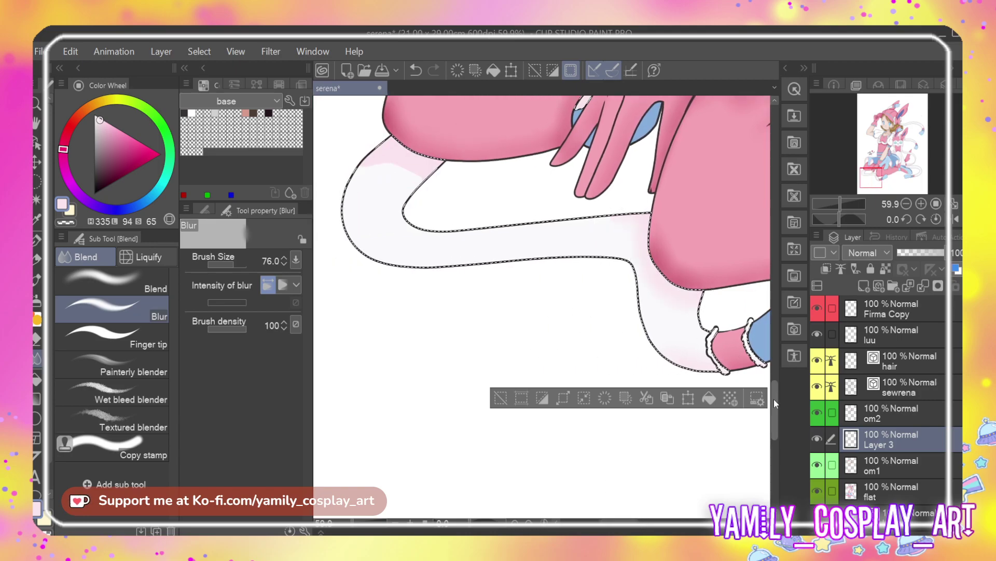
pyautogui.scroll(5, 675, 312)
pyautogui.moveTo(388, 328); pyautogui.dragTo(412, 334)
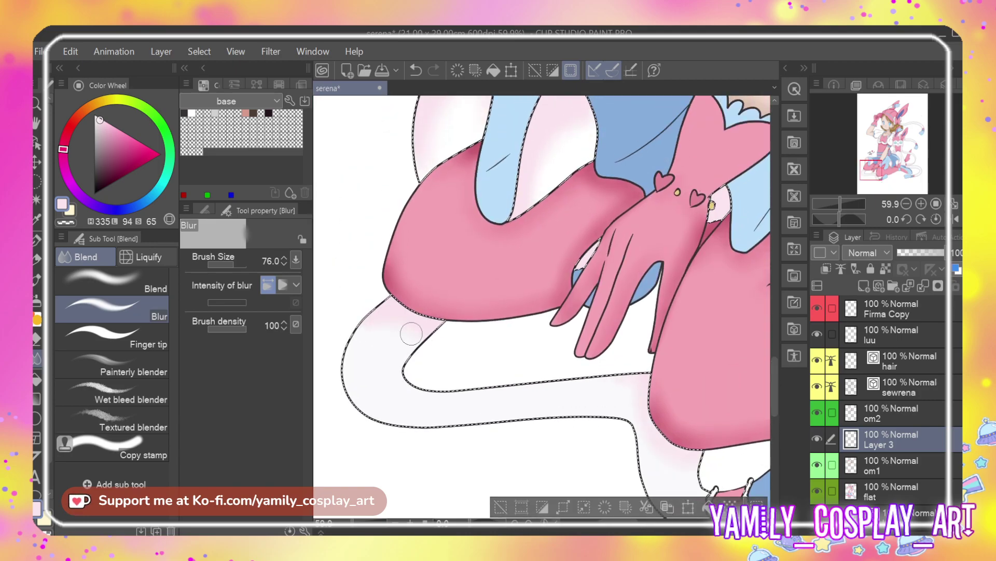
pyautogui.scroll(-2, 505, 403)
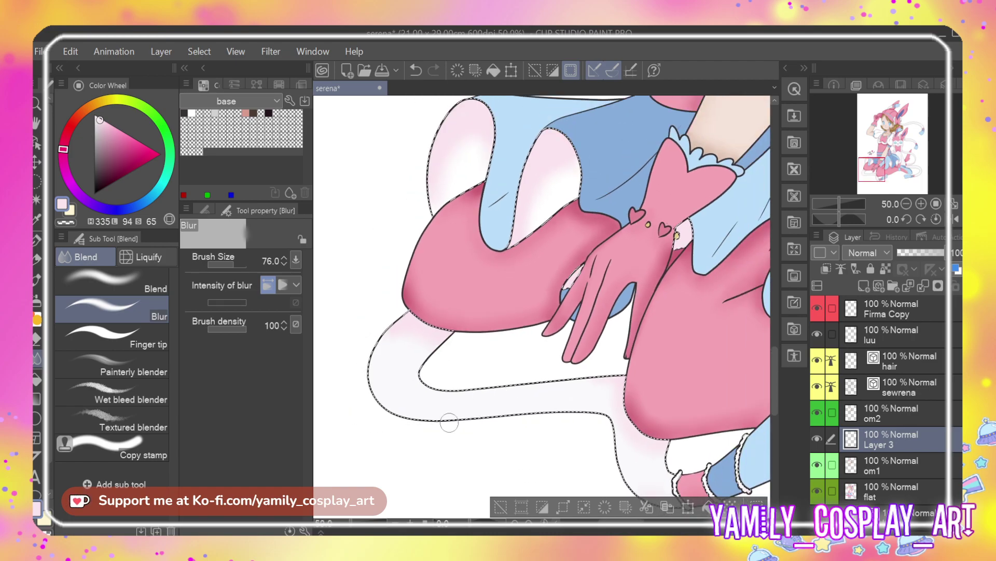
pyautogui.scroll(-7, 449, 423)
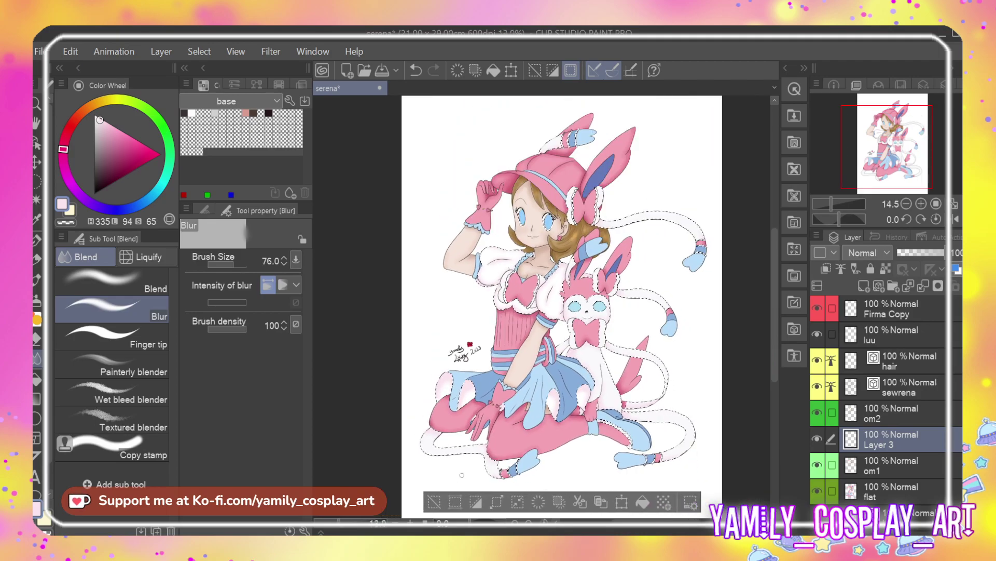
# Clear the selection to check the artwork, restore the selection and save the illustration
pyautogui.scroll(1, 711, 213)
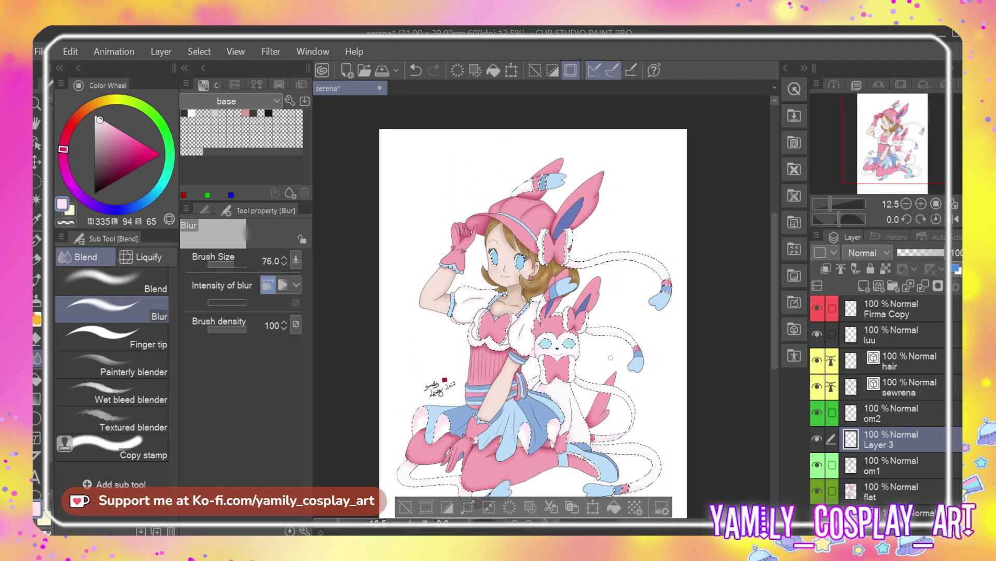
pyautogui.click(406, 507)
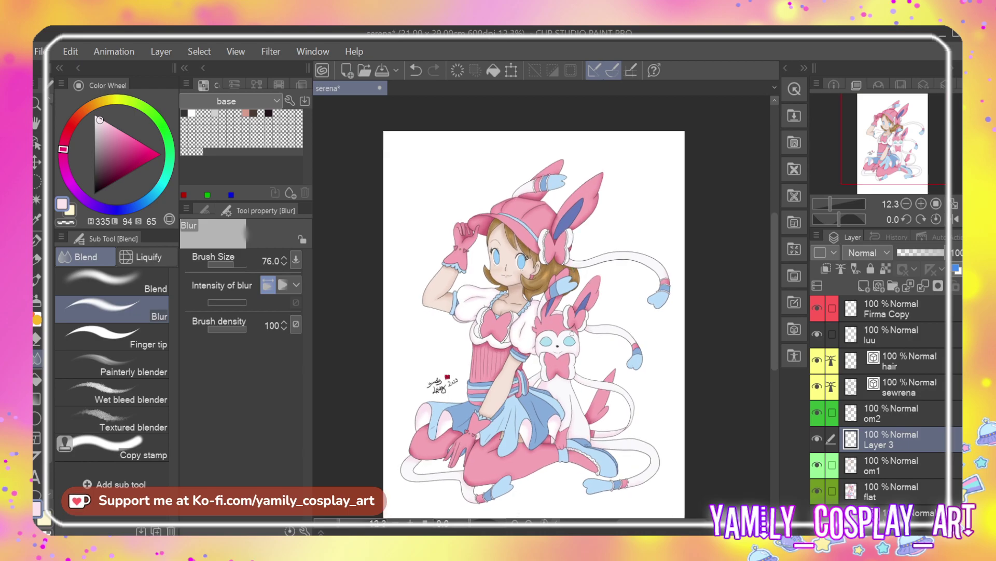
pyautogui.hotkey('ctrl', 'z')
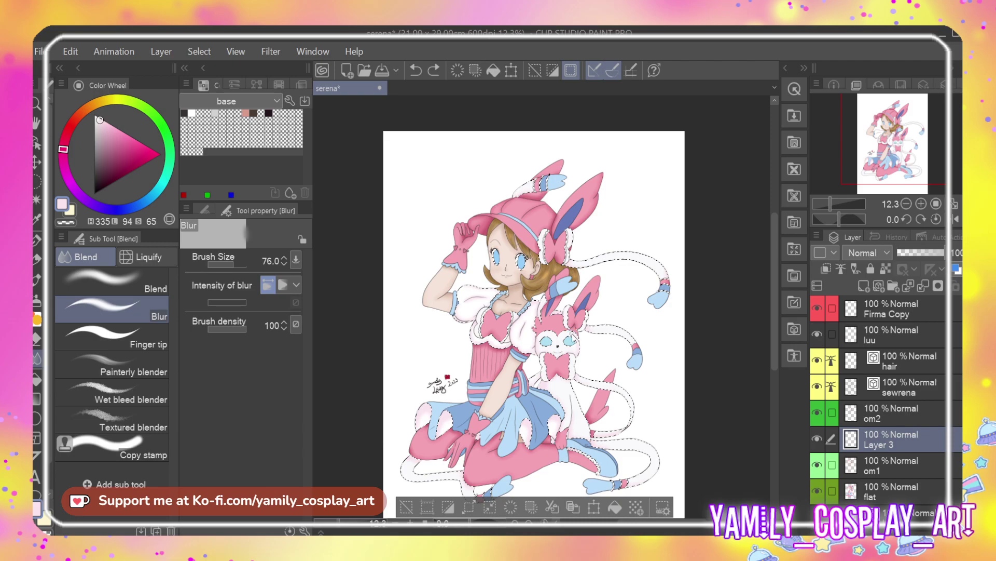
pyautogui.hotkey('ctrl', 's')
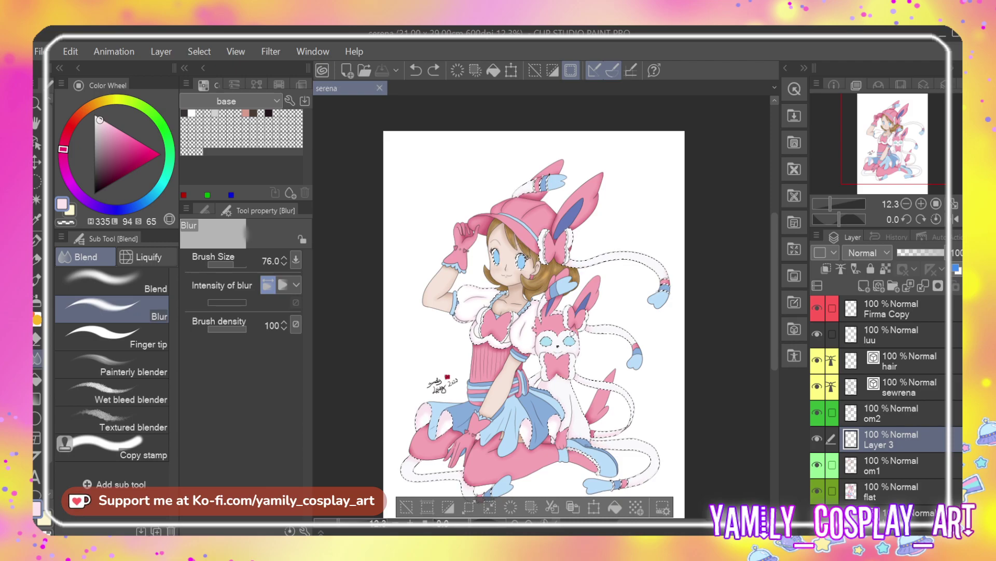
# Paint light grey shadows under the upper lashes on the whites of both of the girl's eyes, using Turnip pen 2
pyautogui.scroll(3, 500, 266)
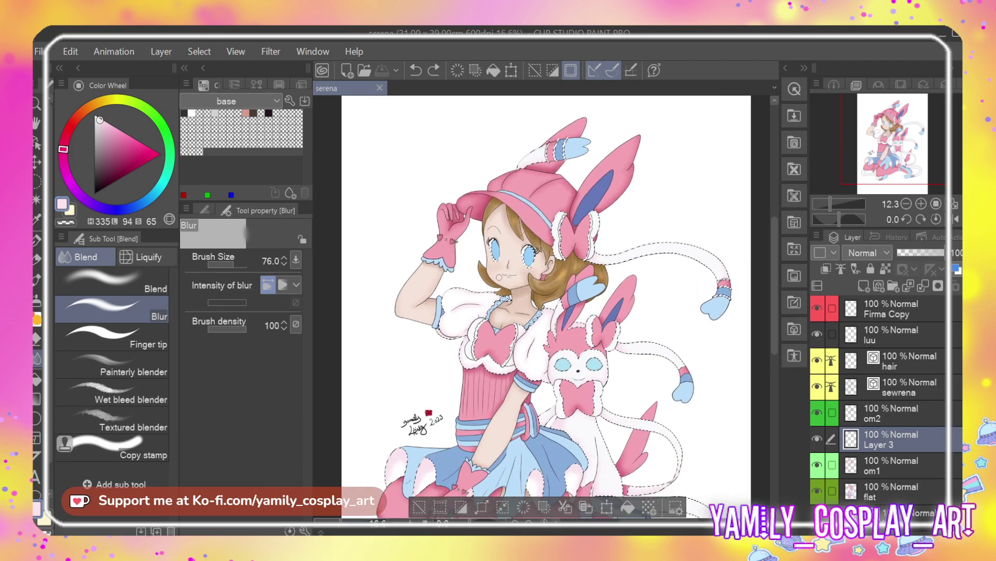
pyautogui.scroll(3, 510, 244)
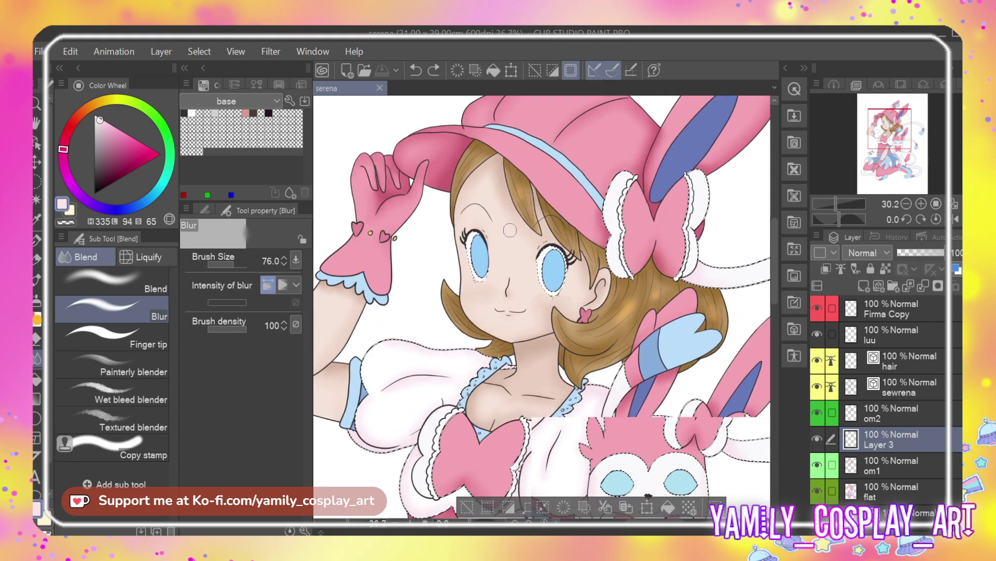
pyautogui.scroll(5, 509, 229)
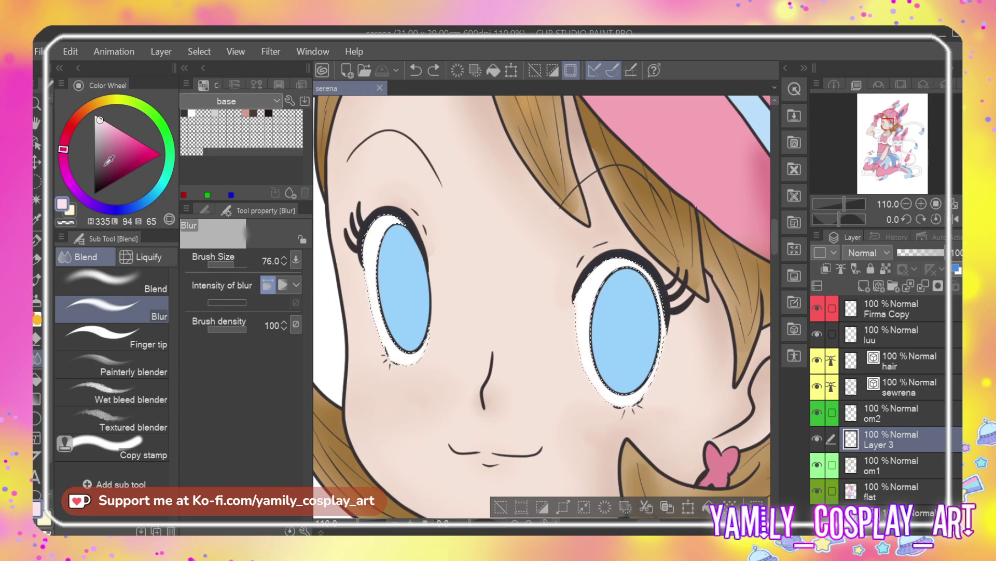
pyautogui.click(215, 113)
pyautogui.scroll(1, 436, 280)
pyautogui.scroll(-1, 394, 262)
pyautogui.press('p')
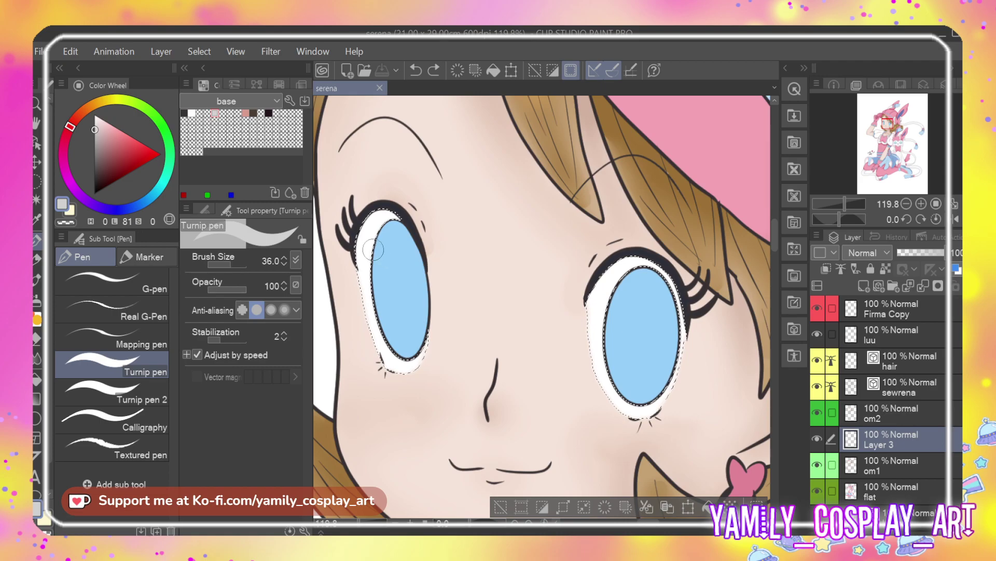
pyautogui.scroll(2, 367, 250)
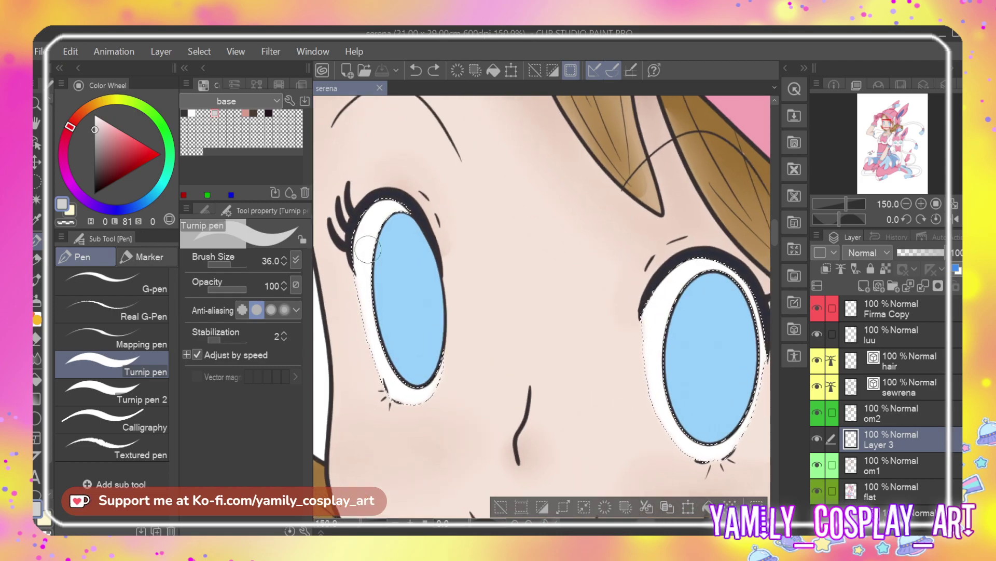
pyautogui.click(138, 395)
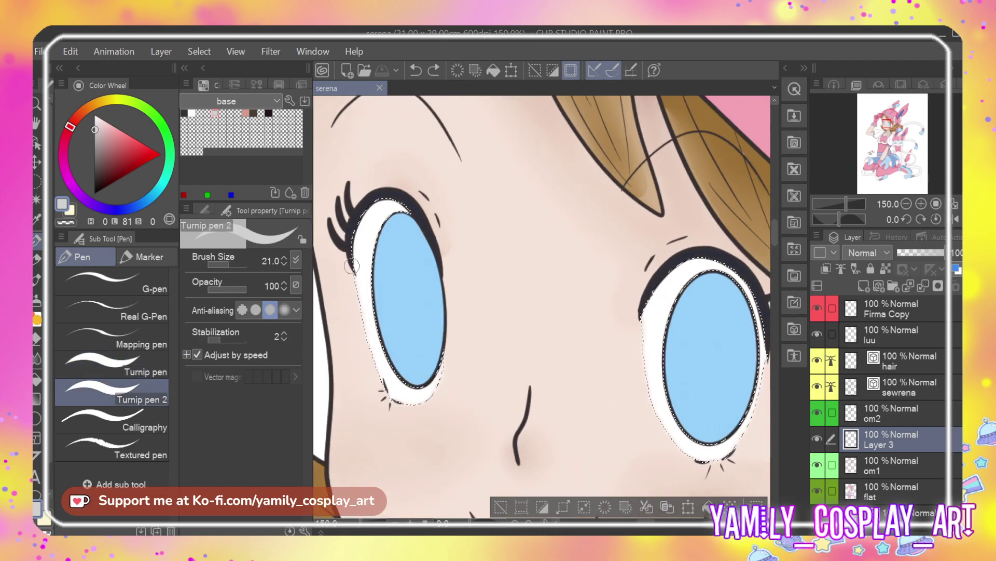
pyautogui.moveTo(359, 241); pyautogui.dragTo(411, 210)
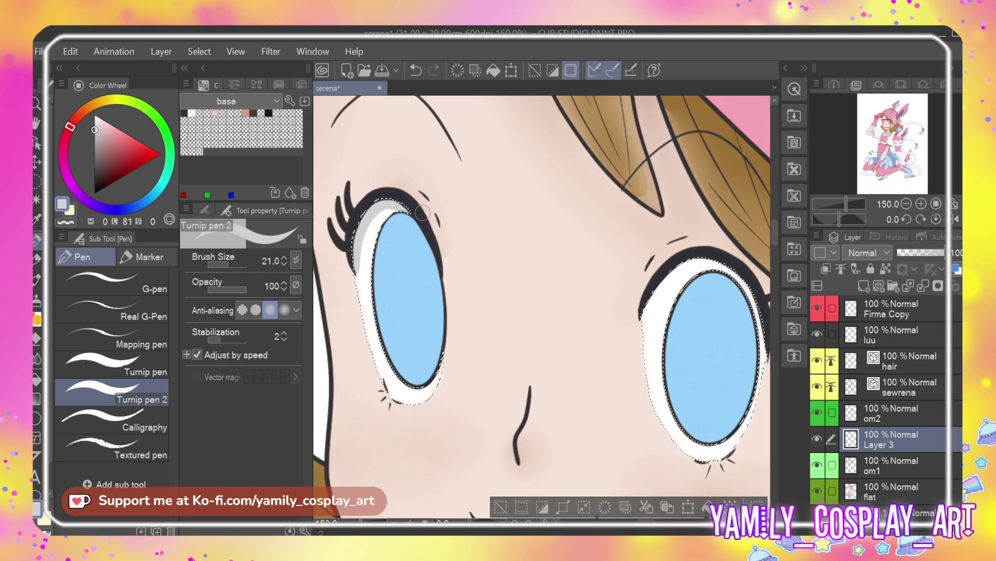
pyautogui.moveTo(647, 523); pyautogui.dragTo(653, 523)
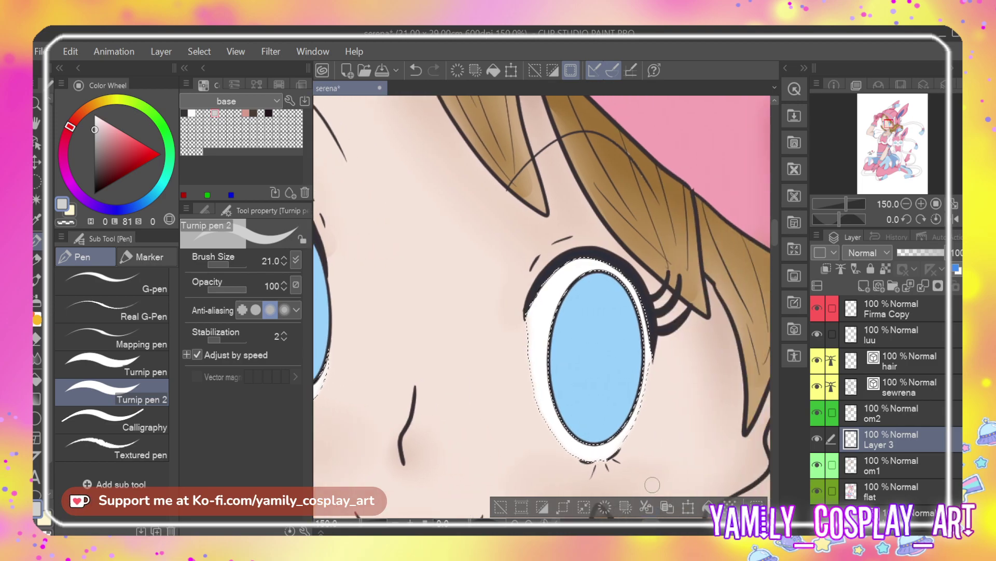
pyautogui.moveTo(537, 296)
pyautogui.mouseDown()
pyautogui.moveTo(567, 267)
pyautogui.moveTo(593, 265)
pyautogui.mouseUp()
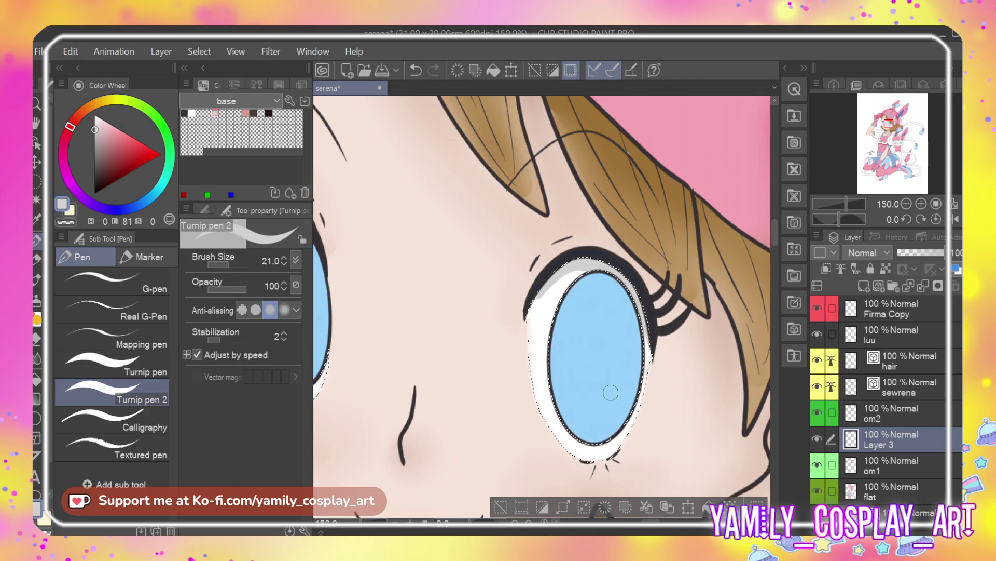
# Blur the grey shadows in both eye whites with a brush size of 16.1, and clear the selection
pyautogui.press('j')
pyautogui.moveTo(239, 267); pyautogui.dragTo(230, 268)
pyautogui.moveTo(547, 304)
pyautogui.mouseDown()
pyautogui.moveTo(536, 304)
pyautogui.moveTo(556, 283)
pyautogui.moveTo(589, 275)
pyautogui.mouseUp()
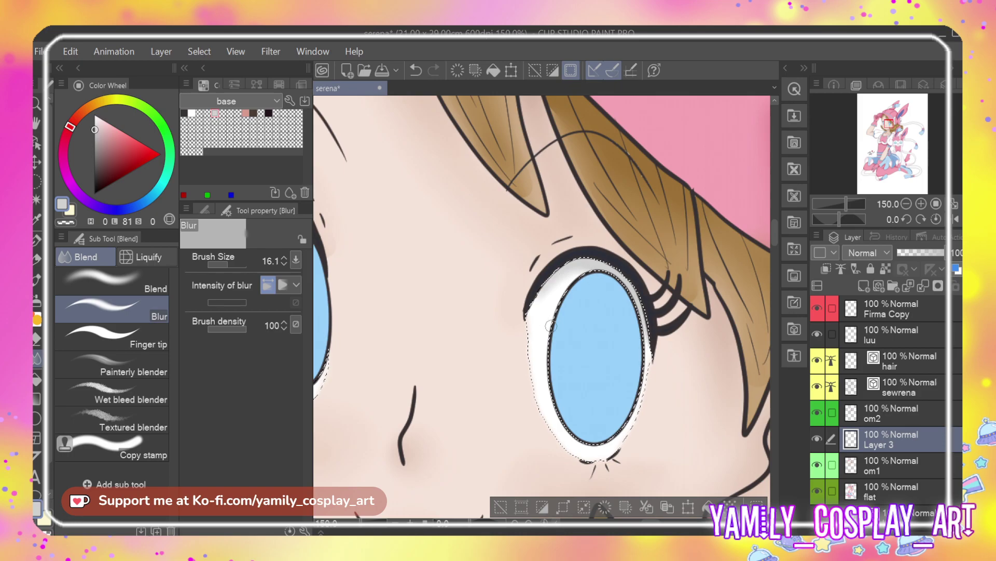
pyautogui.moveTo(648, 523); pyautogui.dragTo(630, 523)
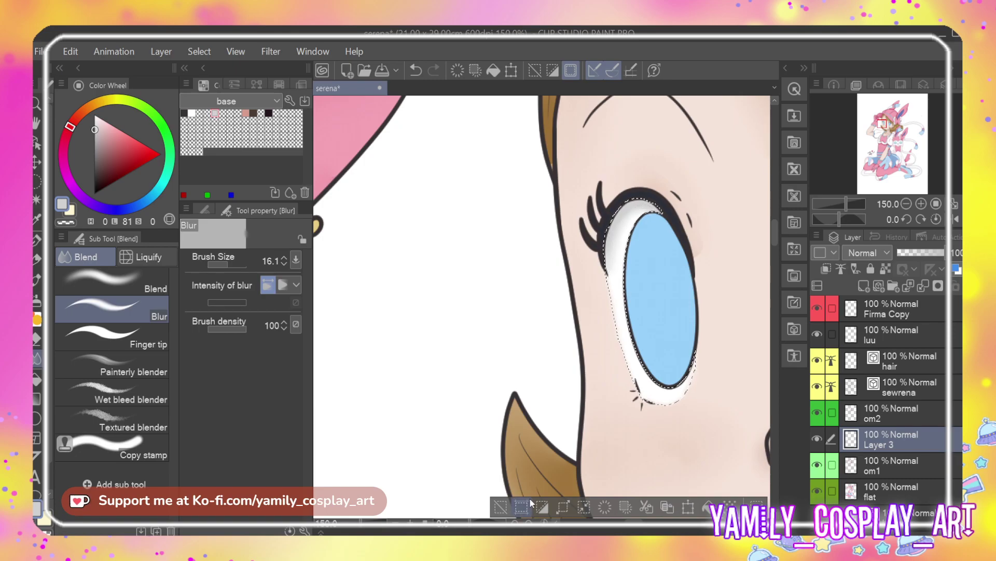
pyautogui.hotkey('ctrl', 'd')
# Examine the shading across the whole illustration and save the file
pyautogui.scroll(-1, 439, 338)
pyautogui.scroll(-6, 439, 338)
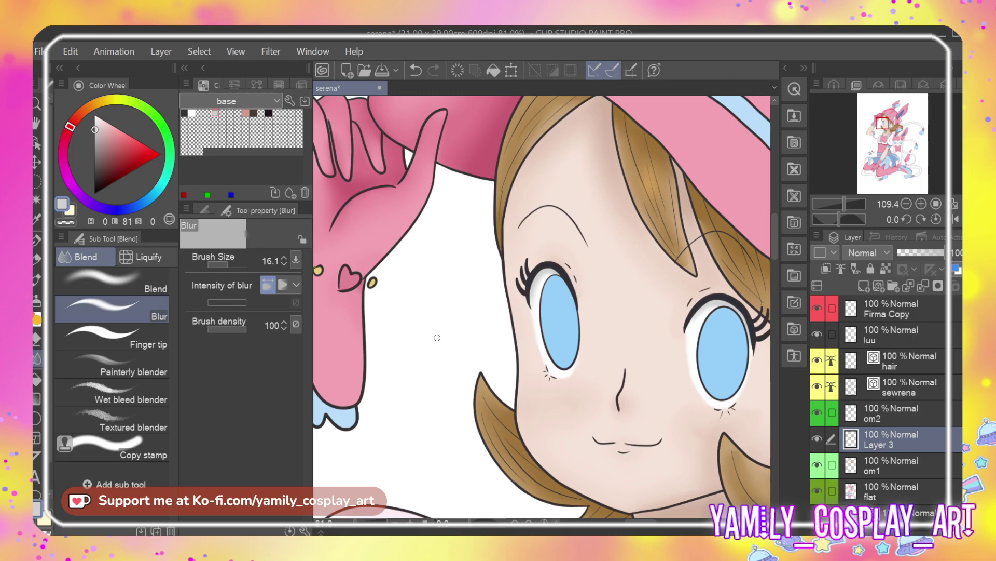
pyautogui.scroll(-3, 501, 248)
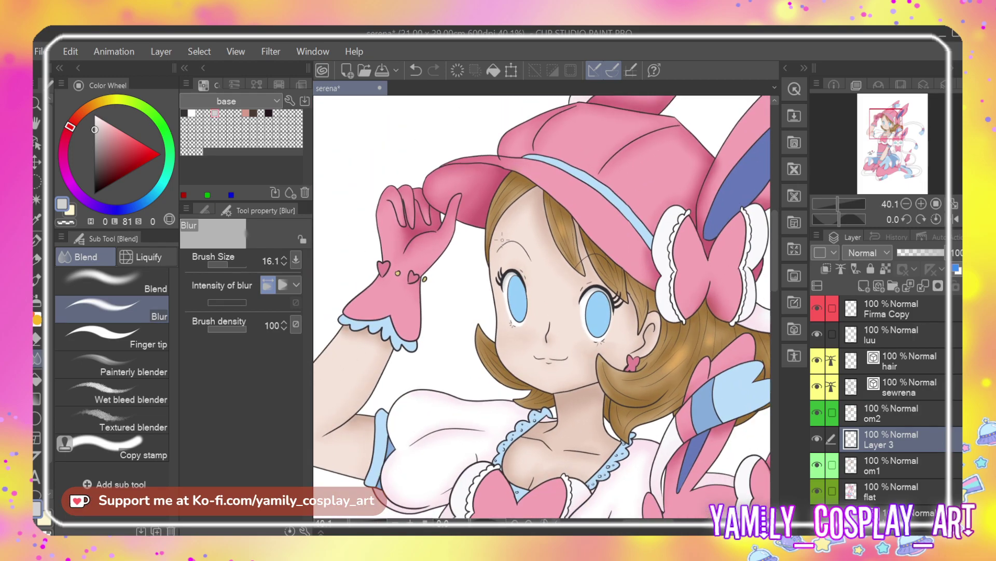
pyautogui.scroll(-4, 506, 234)
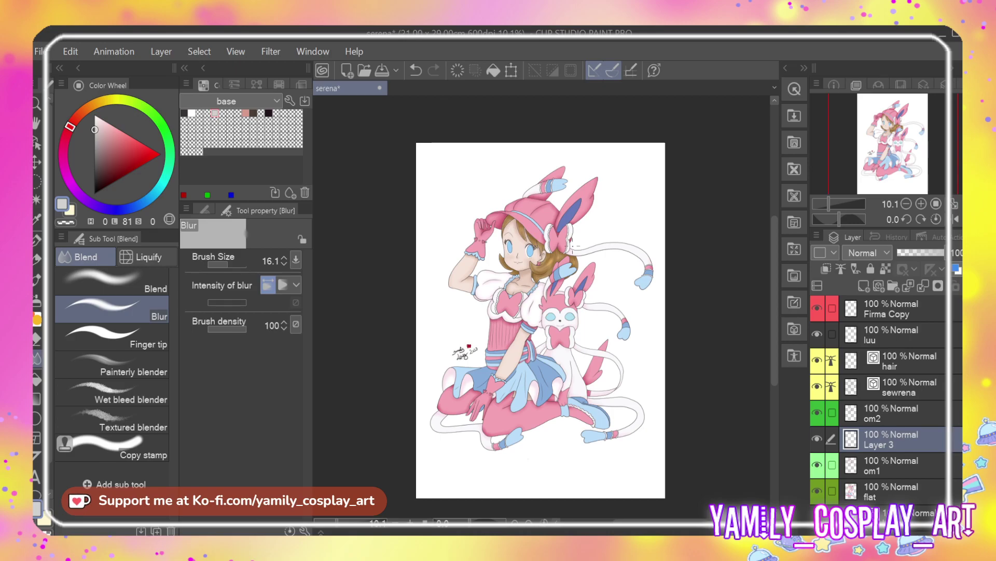
pyautogui.scroll(2, 574, 245)
pyautogui.scroll(-2, 630, 348)
pyautogui.scroll(2, 630, 348)
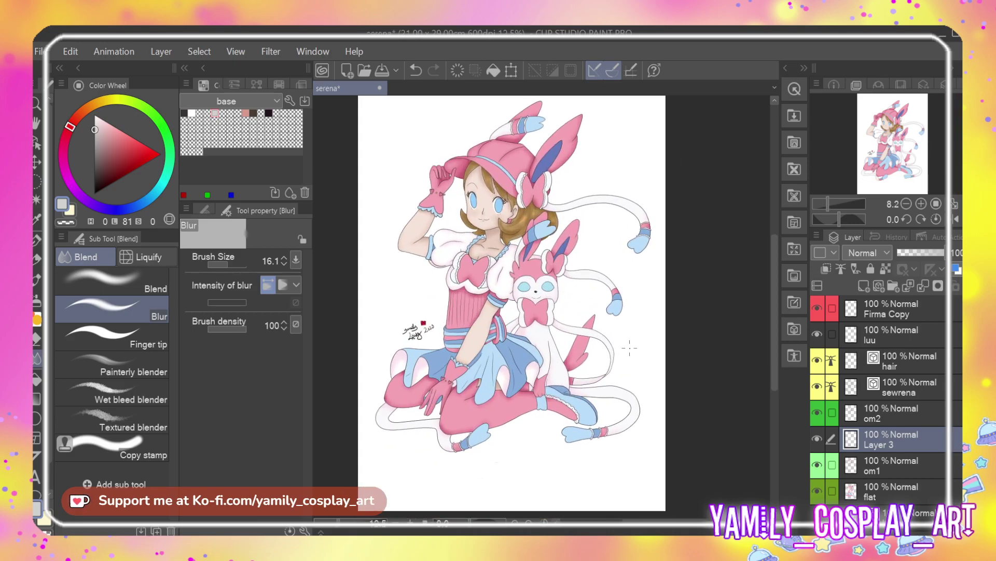
pyautogui.scroll(-1, 629, 344)
pyautogui.scroll(1, 629, 264)
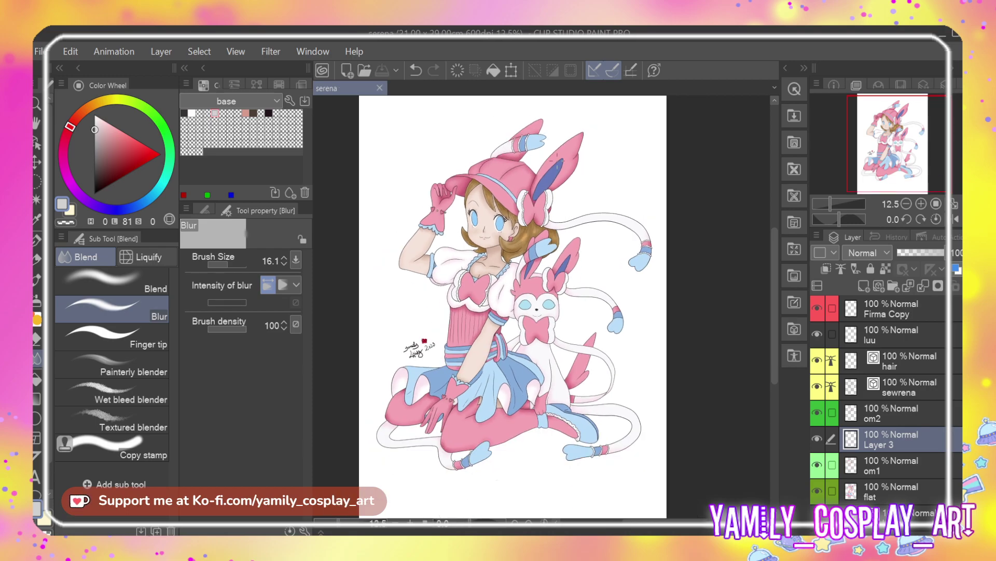
pyautogui.scroll(2, 557, 156)
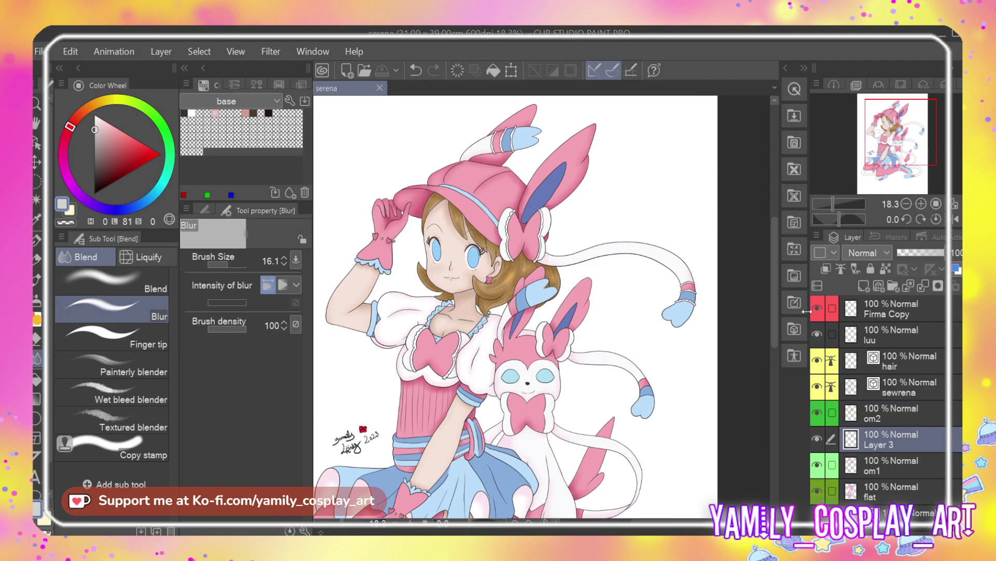
# Select the dark blue inner-ear areas on the flat layer and make om1 the active layer
pyautogui.click(874, 495)
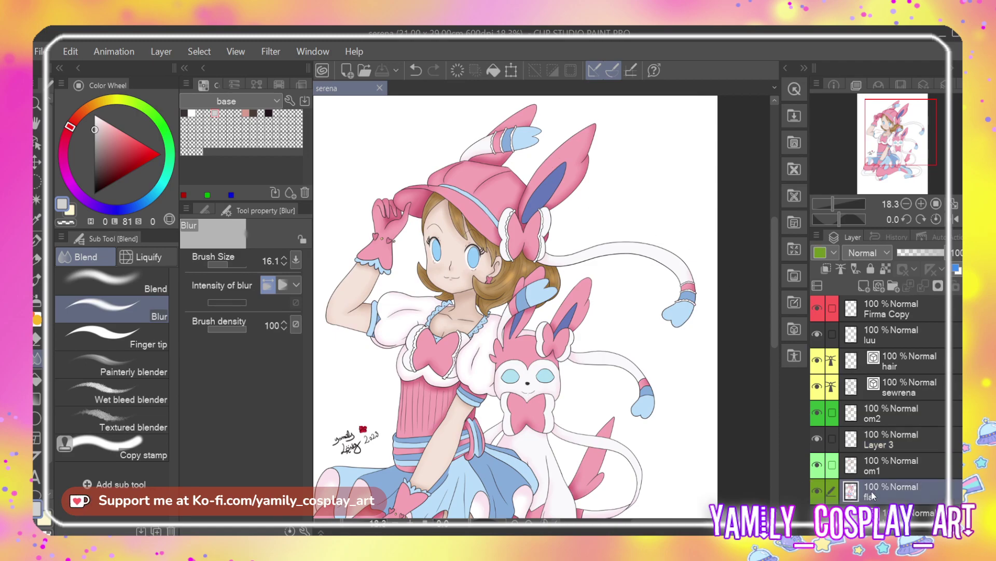
pyautogui.scroll(-2, 619, 312)
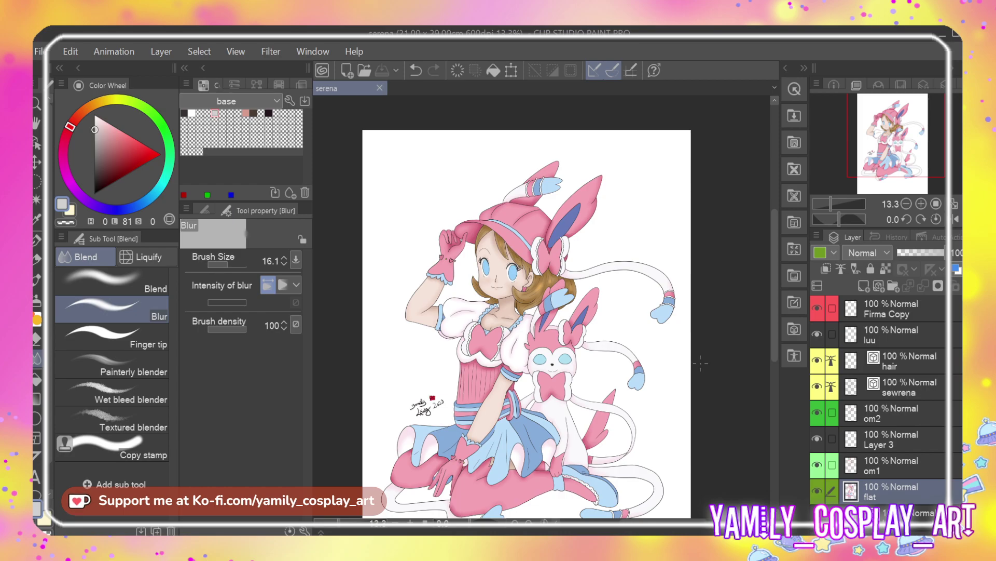
pyautogui.scroll(2, 675, 369)
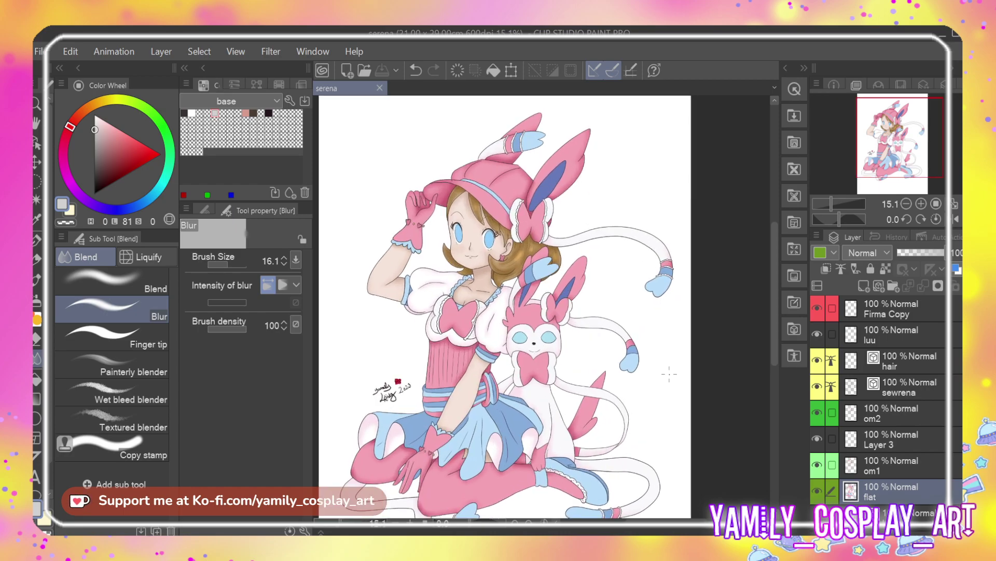
pyautogui.scroll(-3, 682, 448)
pyautogui.moveTo(668, 528); pyautogui.dragTo(677, 526)
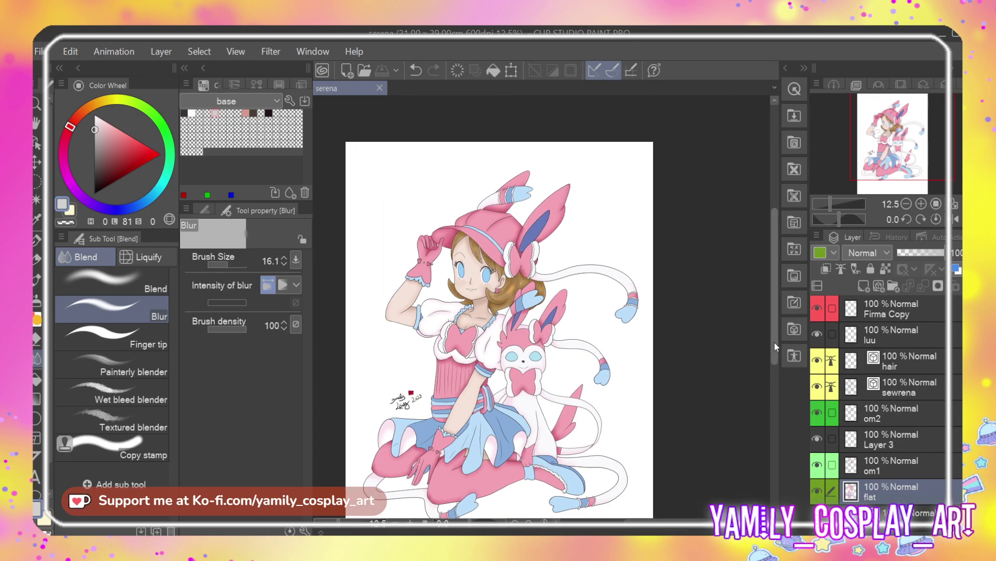
pyautogui.moveTo(774, 342); pyautogui.dragTo(774, 361)
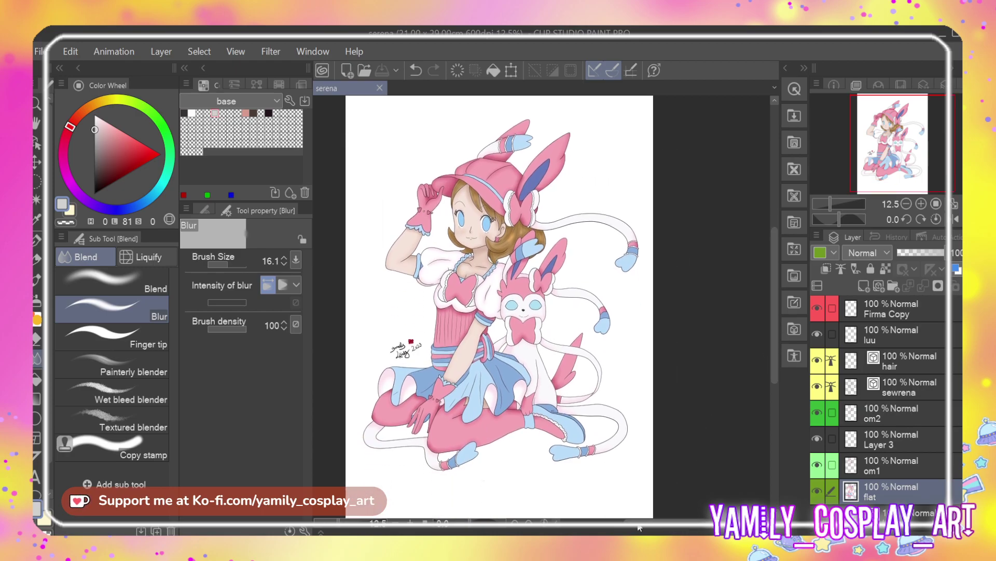
pyautogui.moveTo(637, 525); pyautogui.dragTo(631, 524)
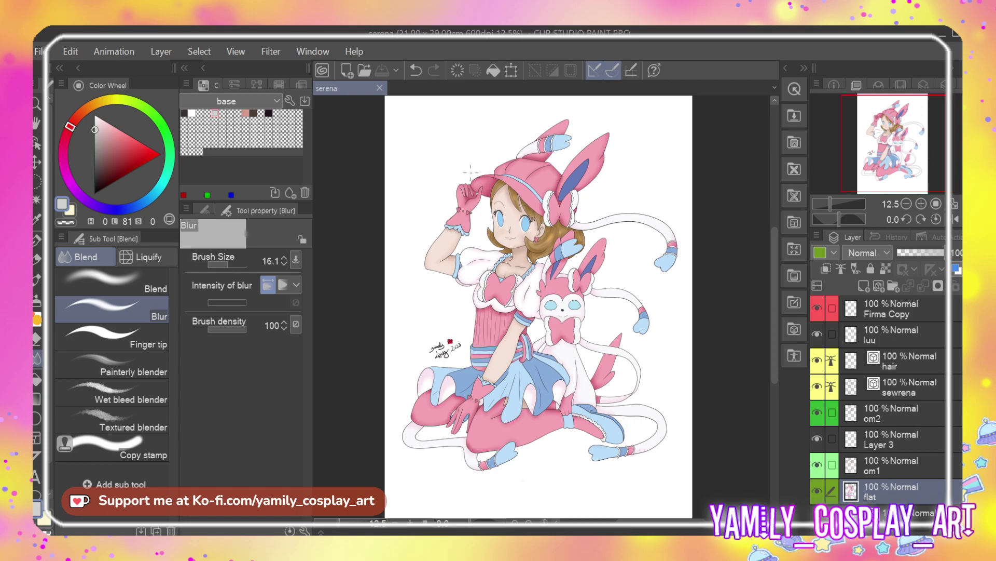
pyautogui.scroll(5, 557, 120)
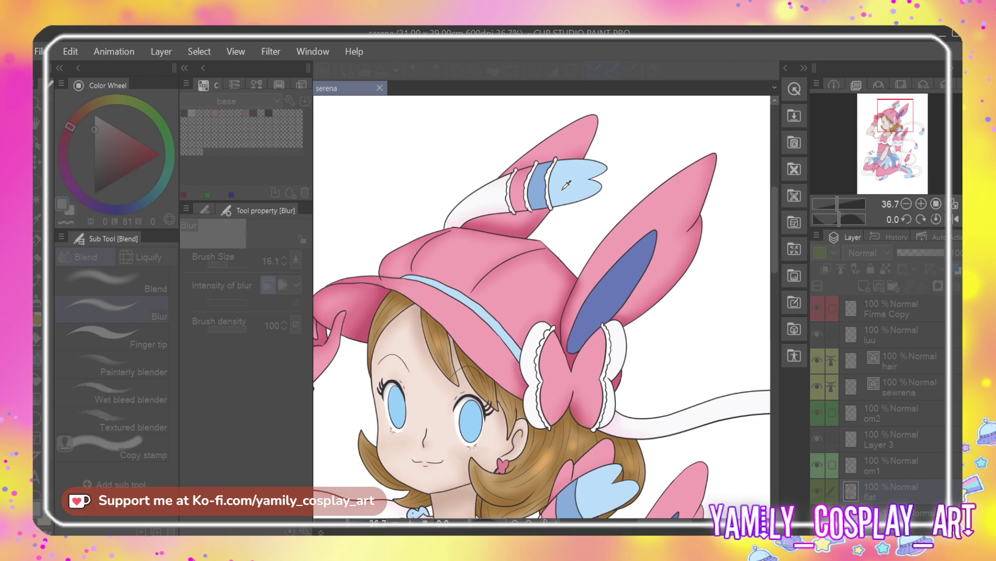
pyautogui.click(624, 283)
pyautogui.click(890, 458)
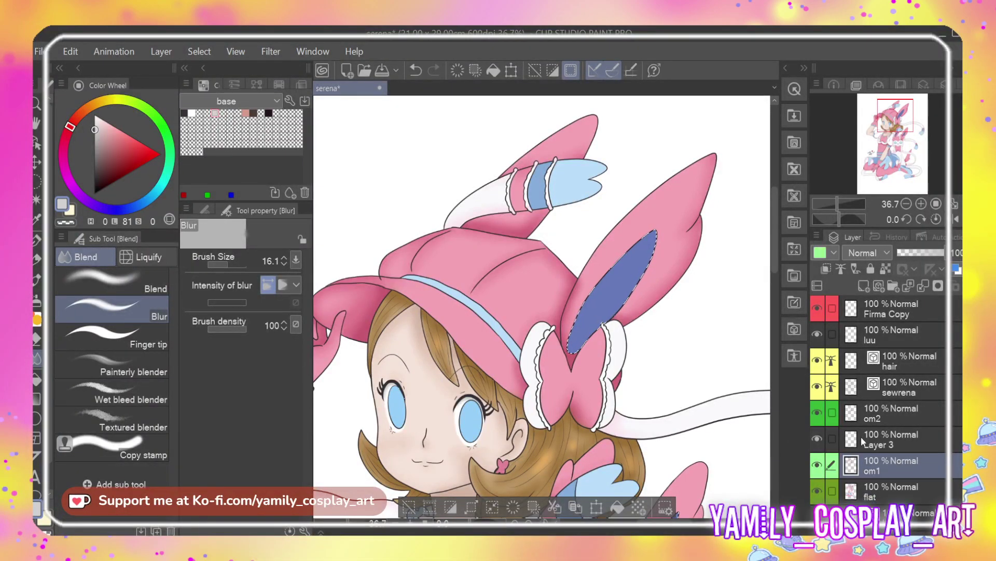
# Paint a darker blue shadow (H 227, L 40, S 48) at the base of the hat's inner ear, using Turnip pen 2 at size 83.7
pyautogui.scroll(-4, 597, 309)
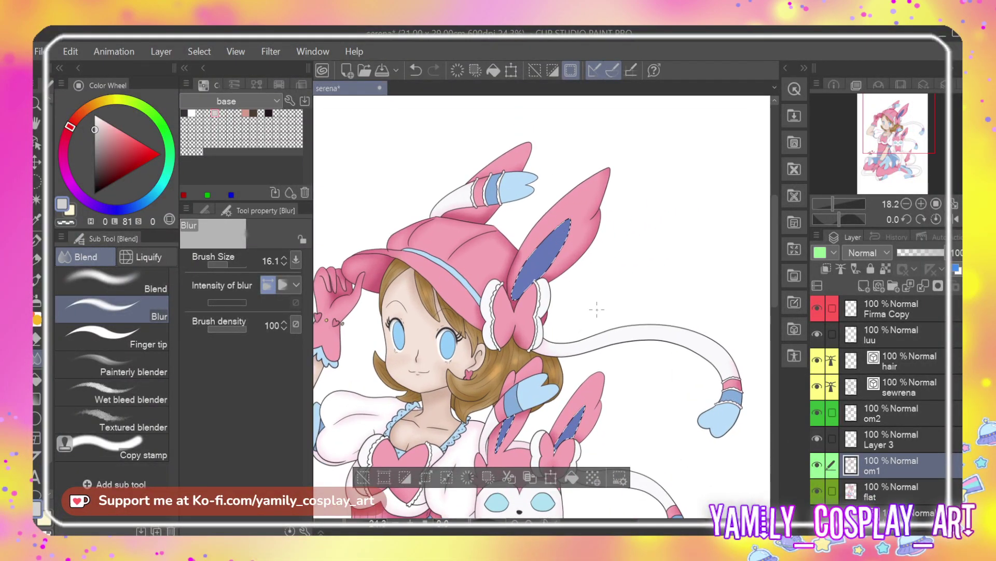
pyautogui.scroll(6, 597, 309)
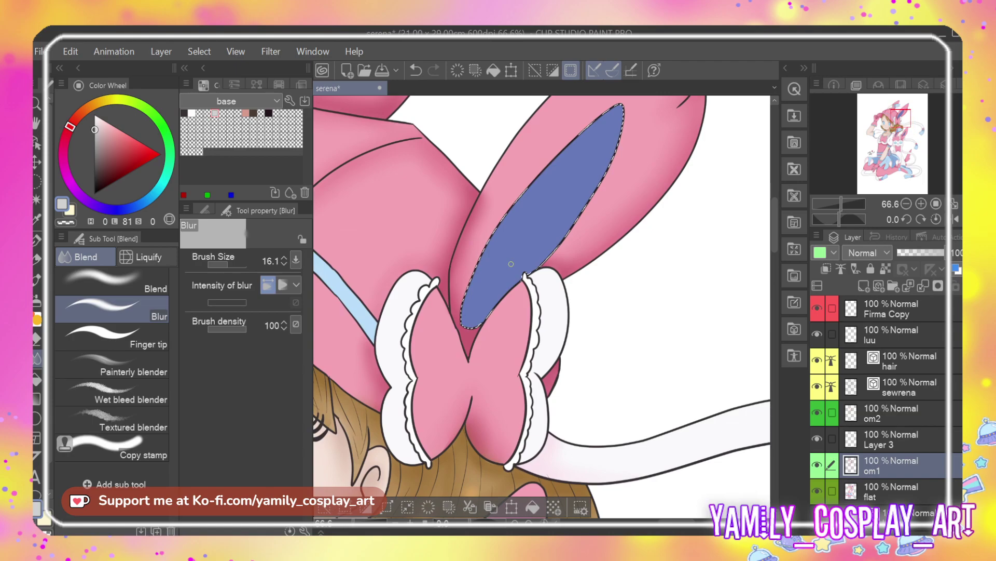
pyautogui.press('i')
pyautogui.click(516, 249)
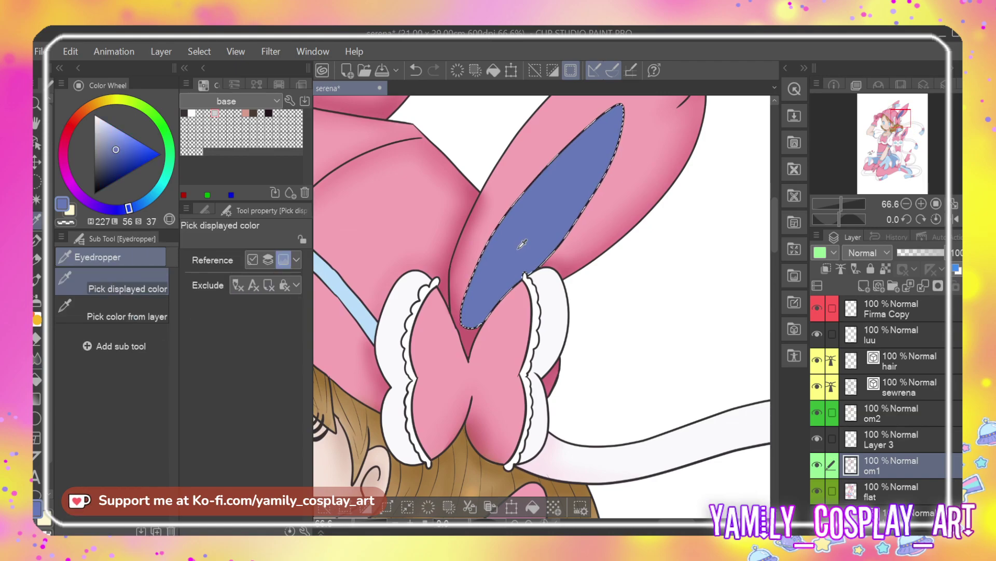
pyautogui.press('p')
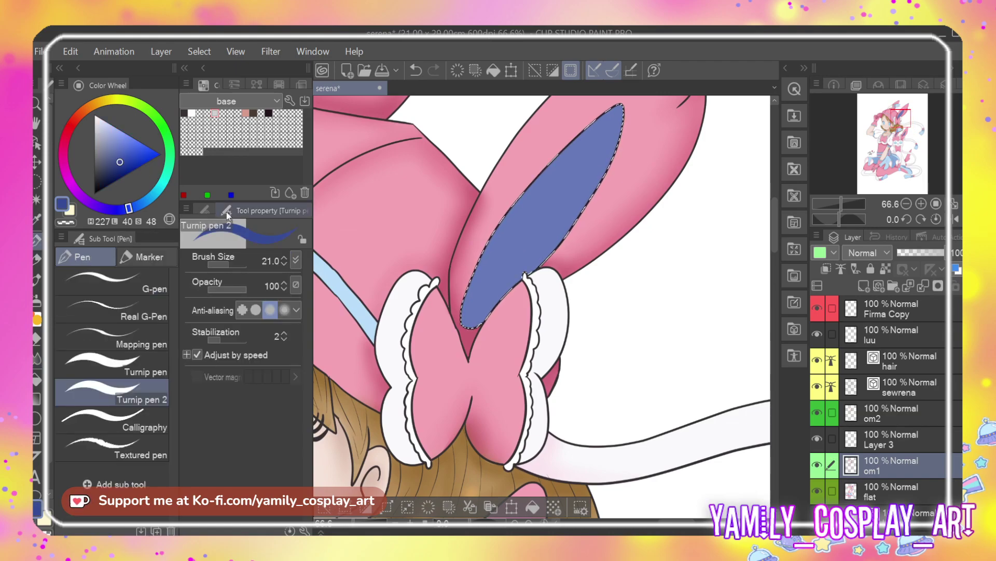
pyautogui.moveTo(226, 260); pyautogui.dragTo(239, 267)
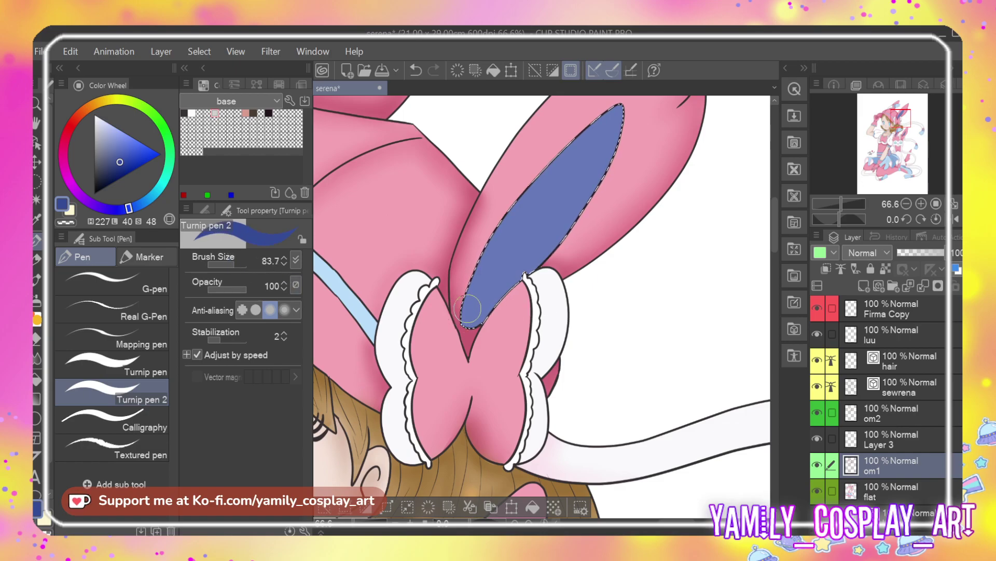
pyautogui.moveTo(467, 309); pyautogui.dragTo(530, 271)
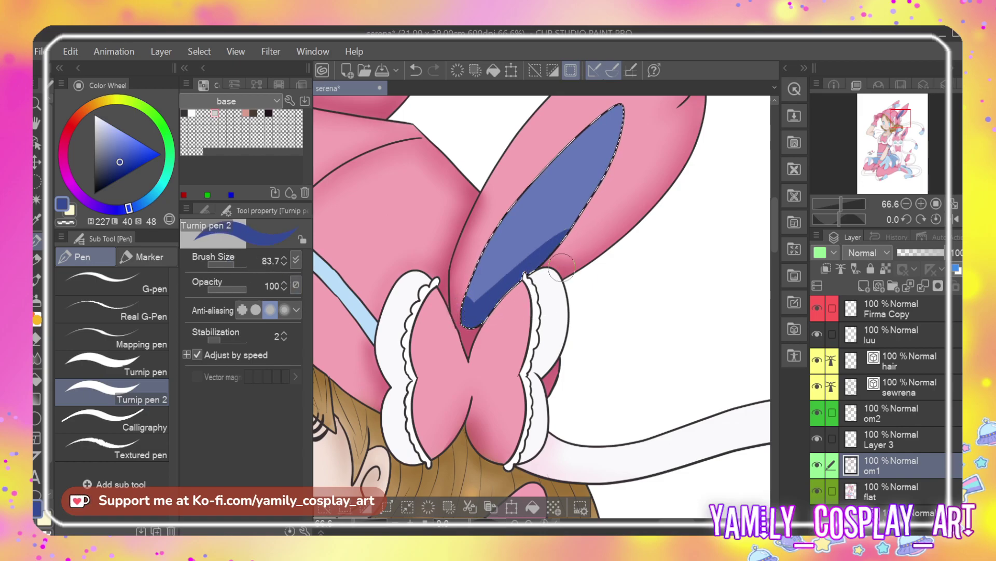
# Soften the shadow in the hat's inner ear with Blend at size 44.3 and Blur at size 83.7
pyautogui.press('j')
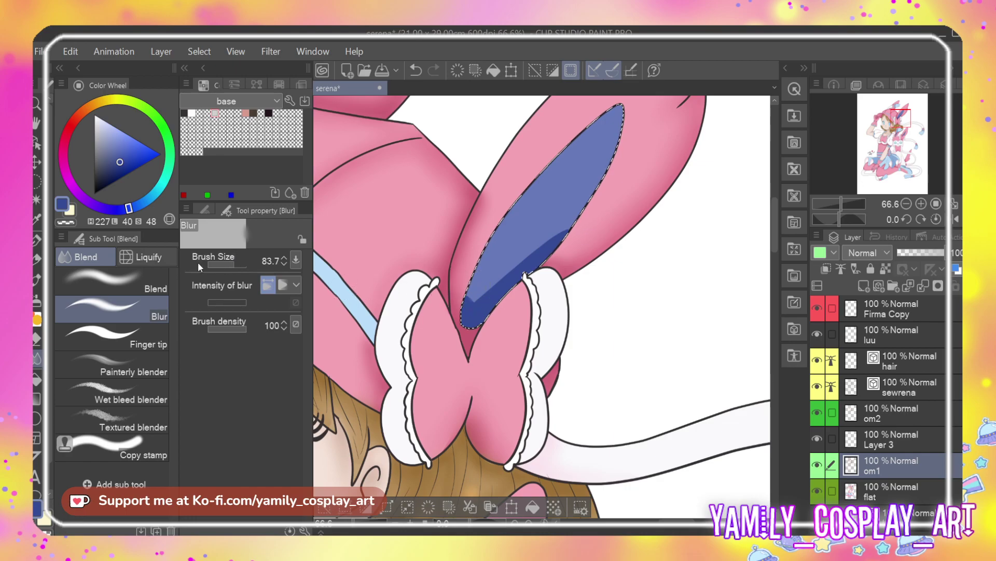
pyautogui.click(135, 281)
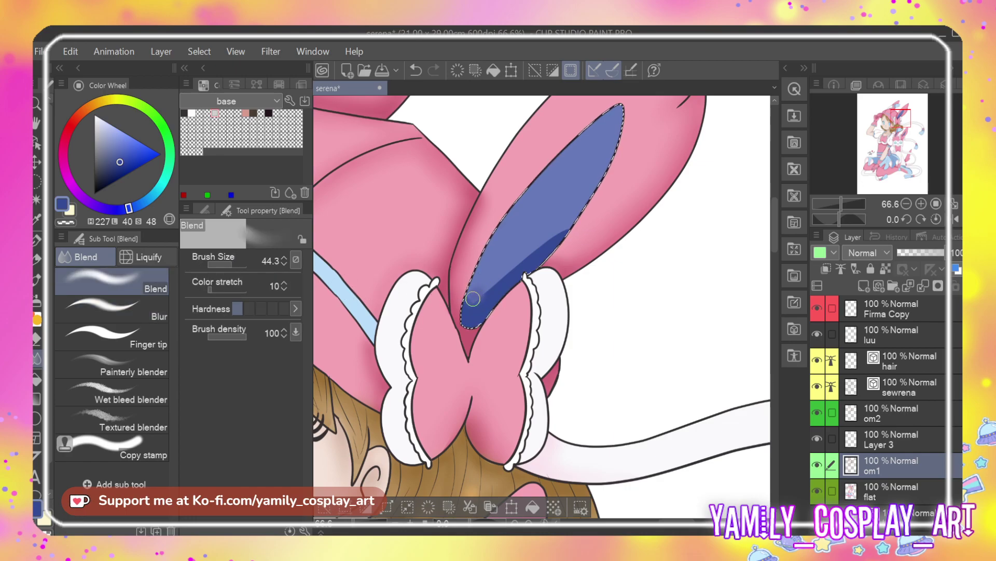
pyautogui.moveTo(516, 267); pyautogui.dragTo(551, 238)
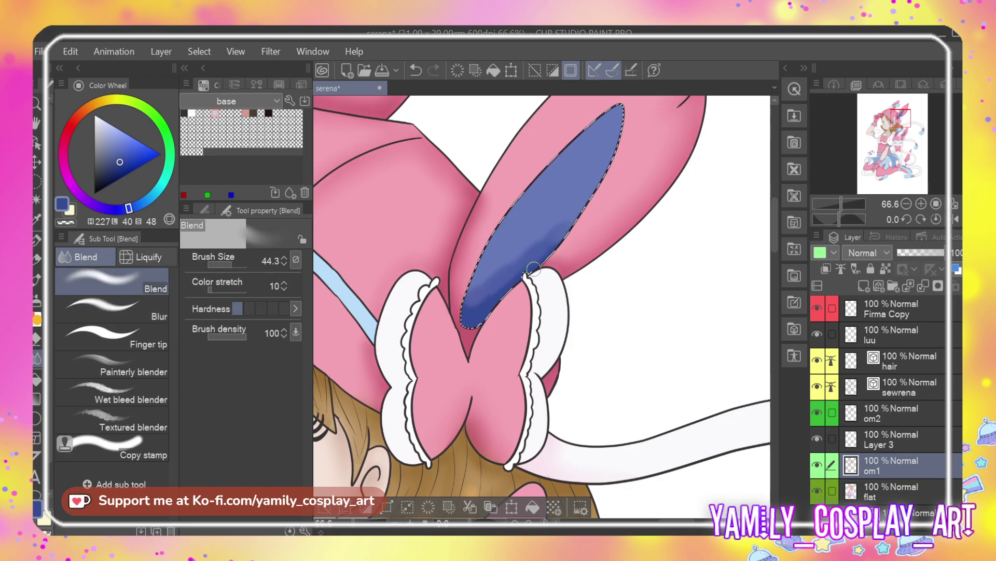
pyautogui.press('.')
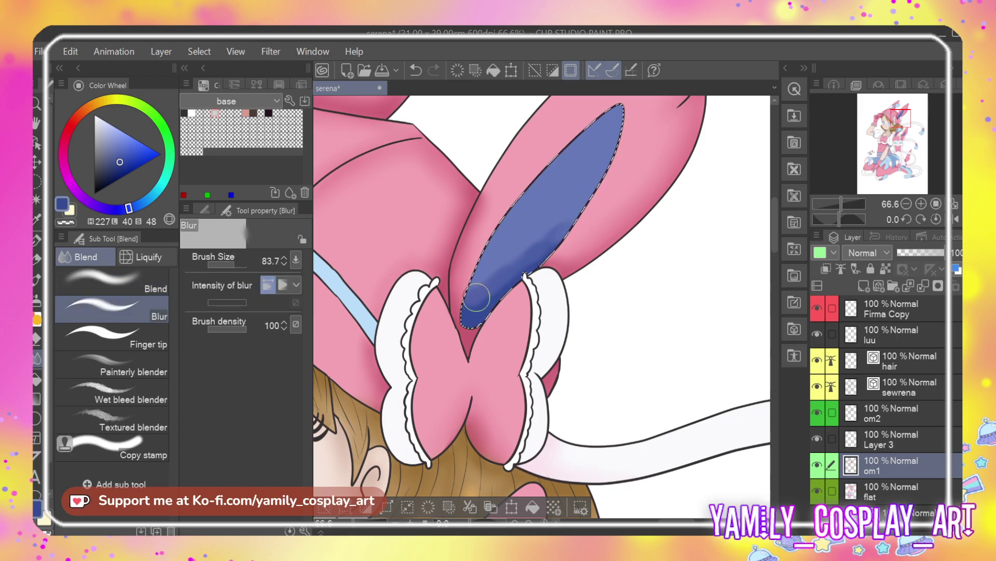
pyautogui.moveTo(492, 280); pyautogui.dragTo(528, 252)
# Paint darker blue shadows at the ends of the companion's left inner ear and the base of its right one, using Turnip pen 2 at size 83.7
pyautogui.scroll(-2, 519, 264)
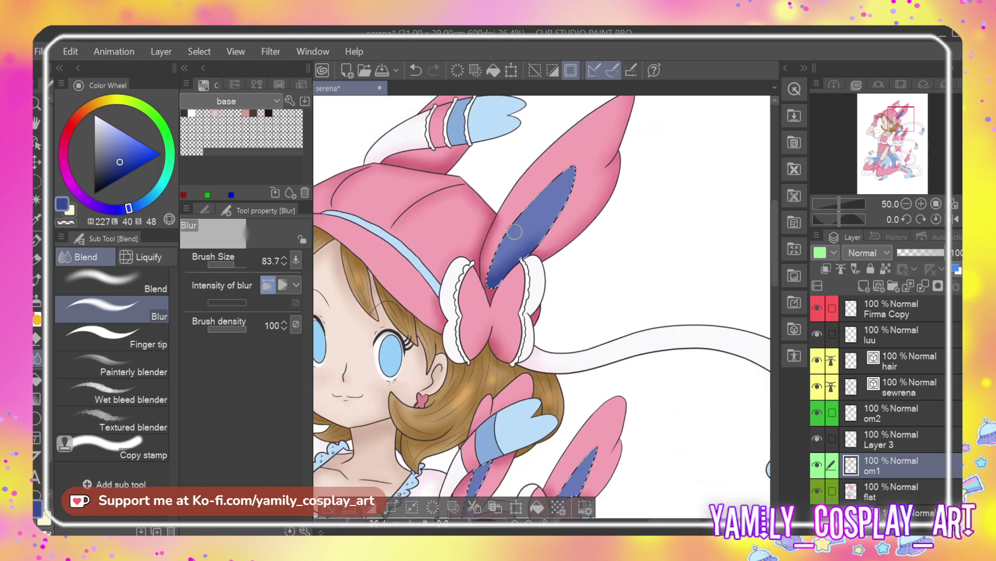
pyautogui.scroll(-2, 515, 231)
pyautogui.scroll(-2, 539, 183)
pyautogui.scroll(-1, 539, 182)
pyautogui.scroll(6, 526, 332)
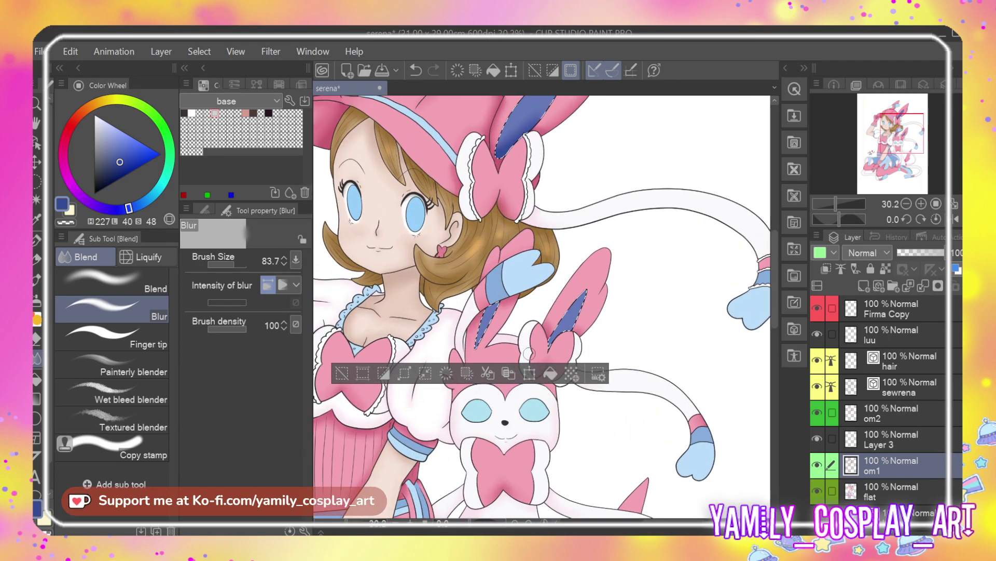
pyautogui.scroll(3, 522, 348)
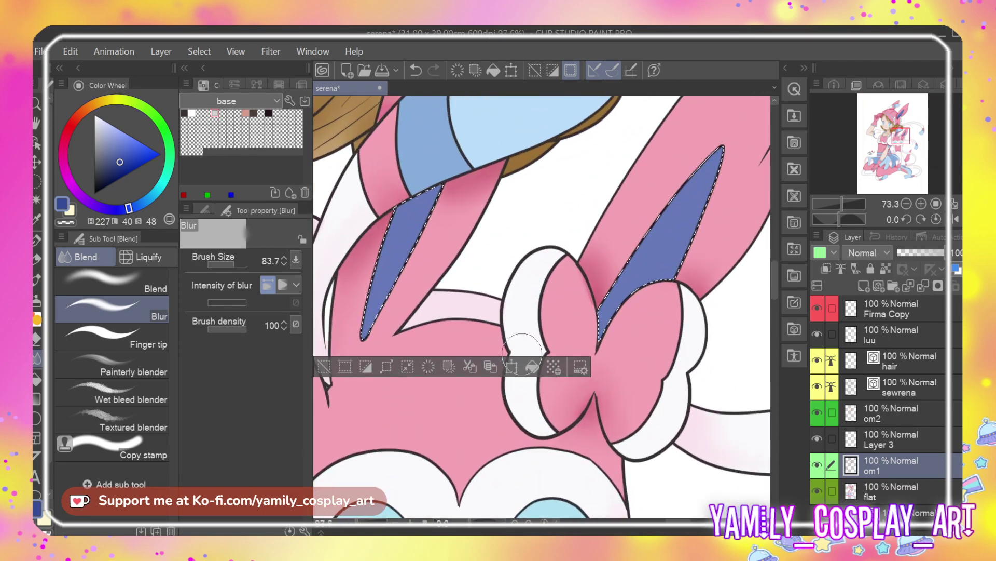
pyautogui.press('p')
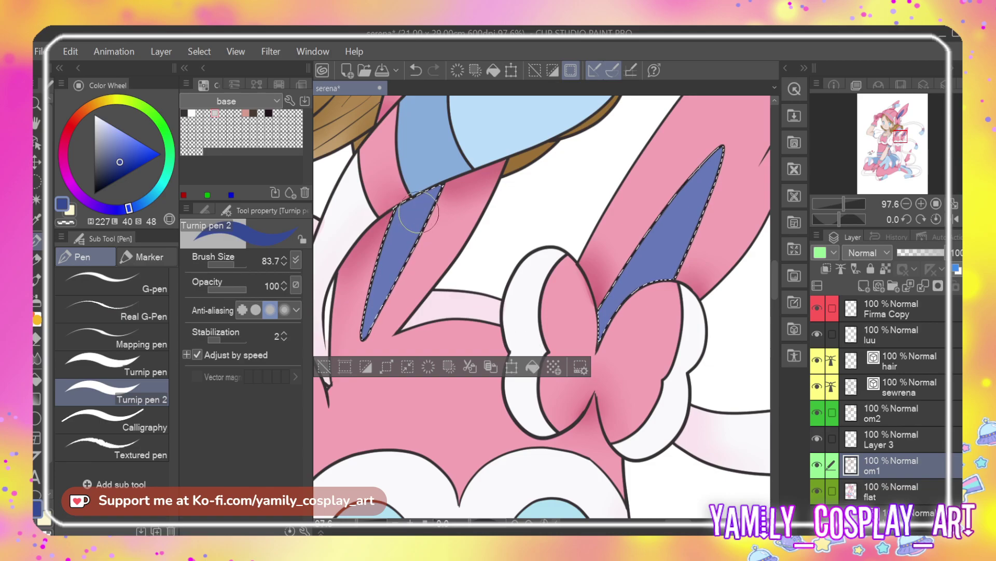
pyautogui.moveTo(380, 226)
pyautogui.mouseDown()
pyautogui.moveTo(384, 309)
pyautogui.moveTo(365, 320)
pyautogui.mouseUp()
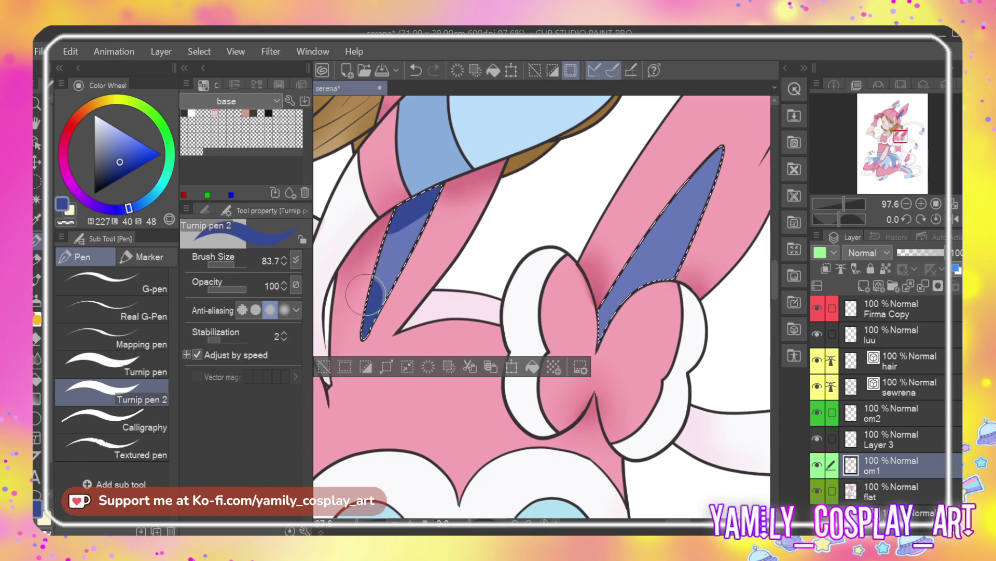
pyautogui.moveTo(604, 311); pyautogui.dragTo(602, 294)
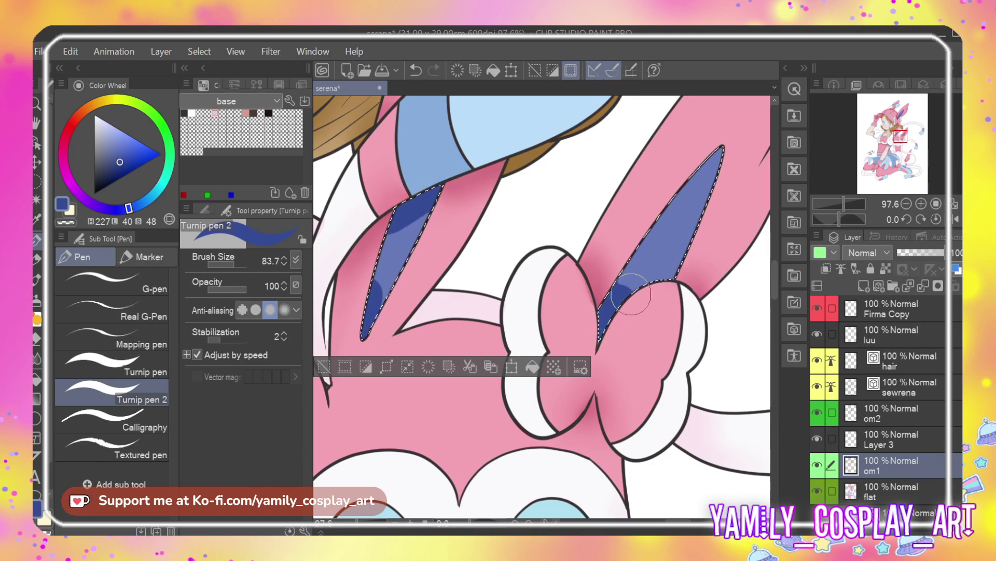
# Smooth the shadows in both of the companion's inner ears with Blend at 44.3 and Blur at 83.7, and clear the selection
pyautogui.press('j')
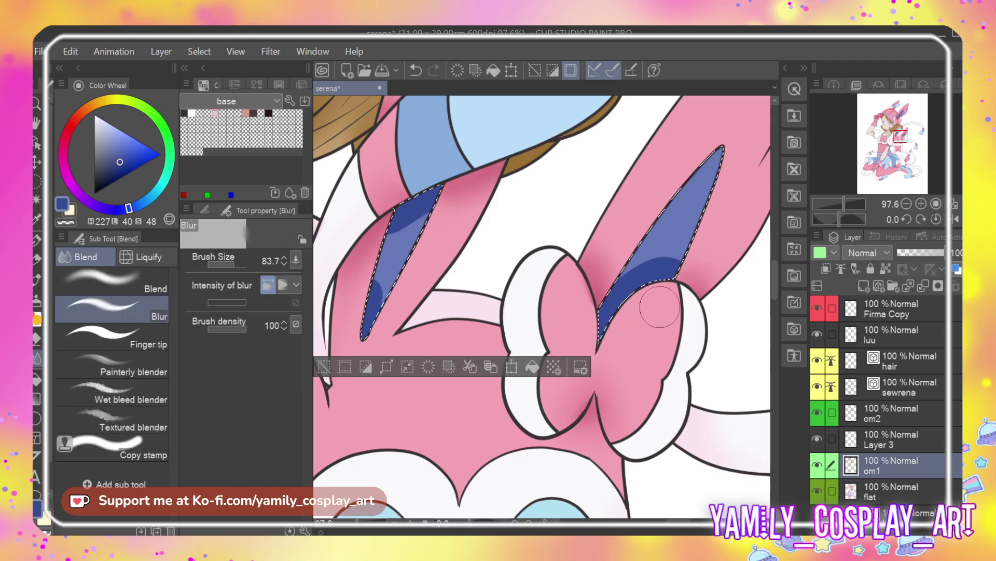
pyautogui.click(111, 281)
pyautogui.moveTo(377, 281); pyautogui.dragTo(398, 229)
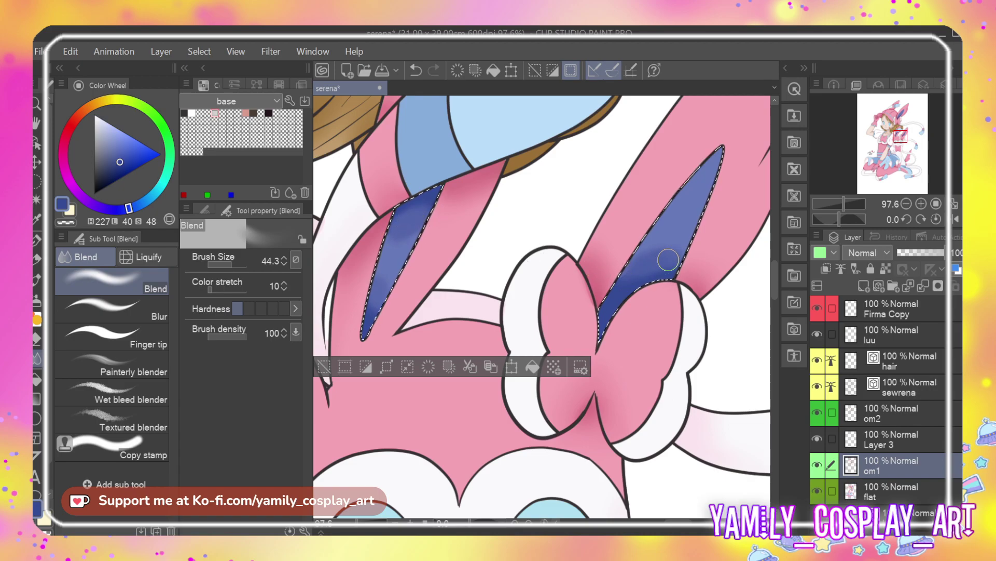
pyautogui.click(112, 309)
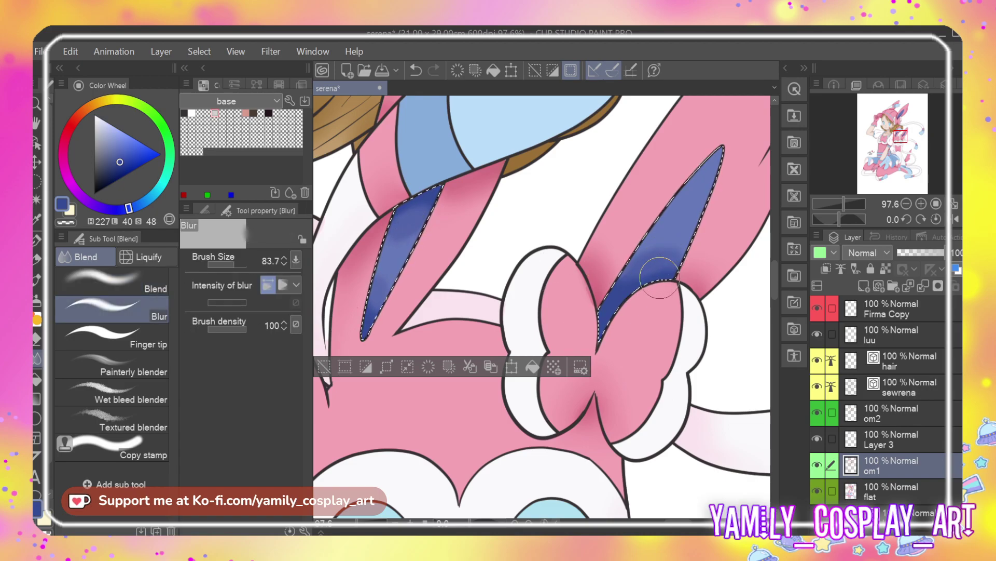
pyautogui.moveTo(662, 270)
pyautogui.mouseDown()
pyautogui.moveTo(680, 244)
pyautogui.moveTo(659, 267)
pyautogui.mouseUp()
pyautogui.moveTo(383, 254); pyautogui.dragTo(377, 289)
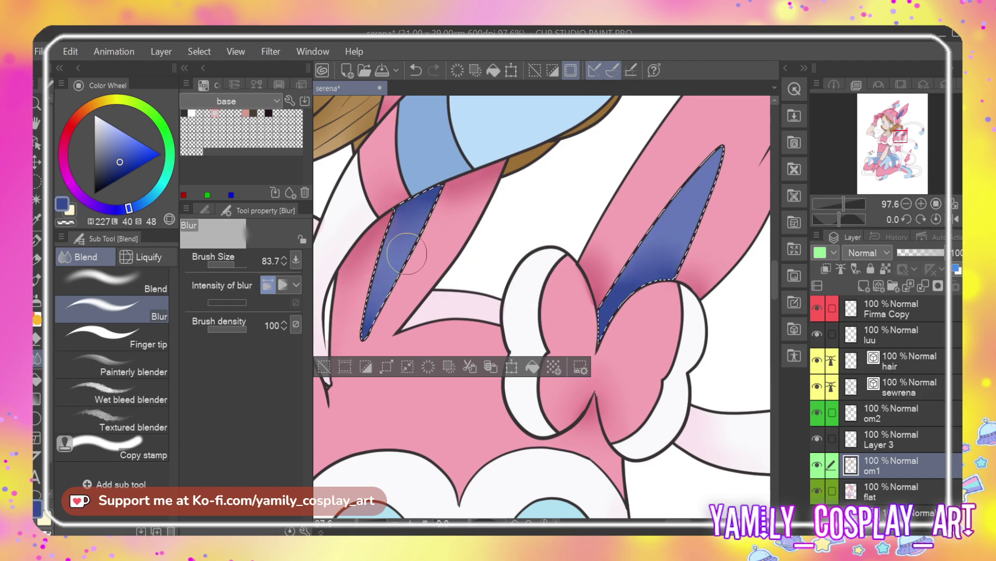
pyautogui.scroll(-3, 455, 272)
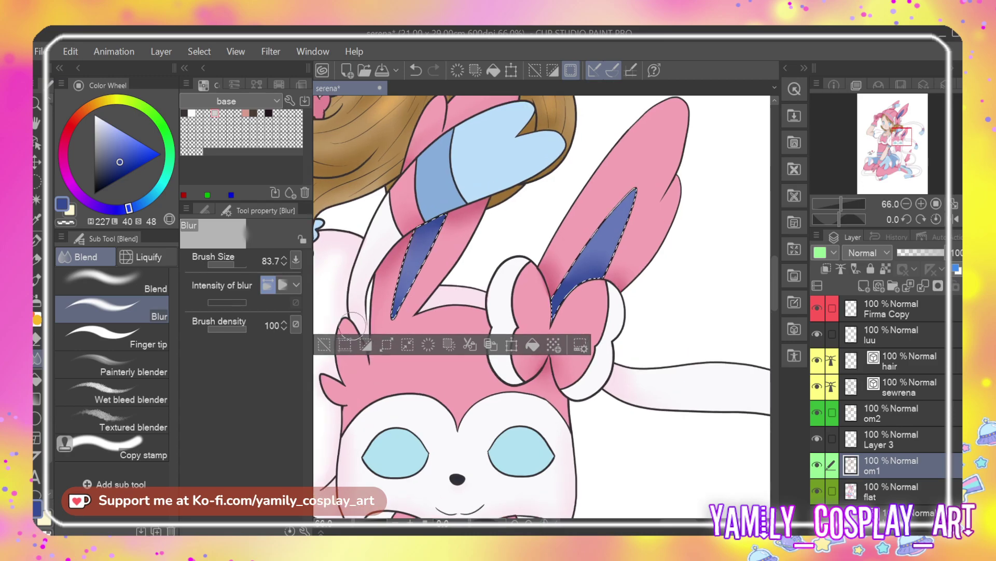
pyautogui.click(326, 345)
# Check the shading across the whole illustration, save the file and make the flat layer active
pyautogui.scroll(-2, 598, 307)
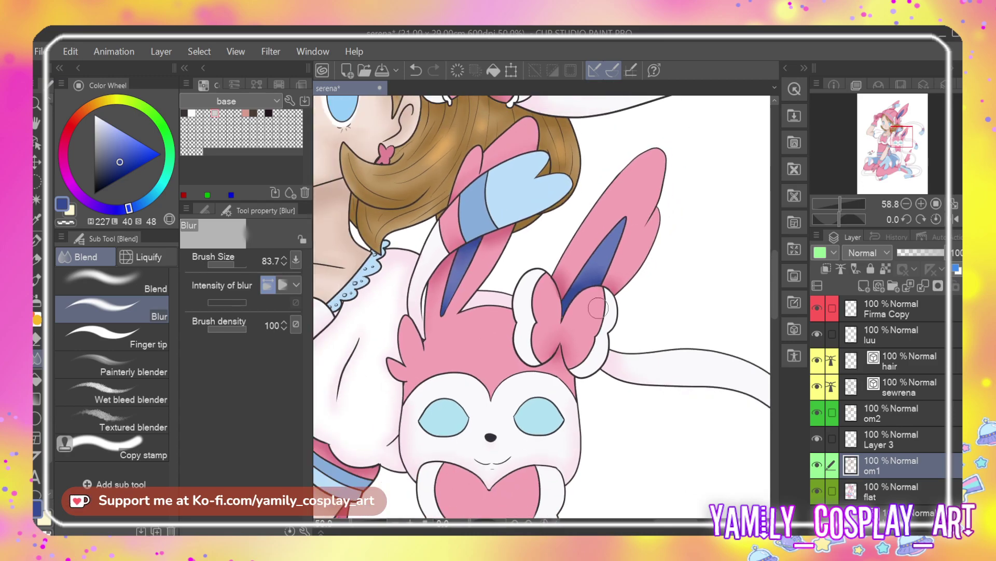
pyautogui.scroll(-5, 598, 306)
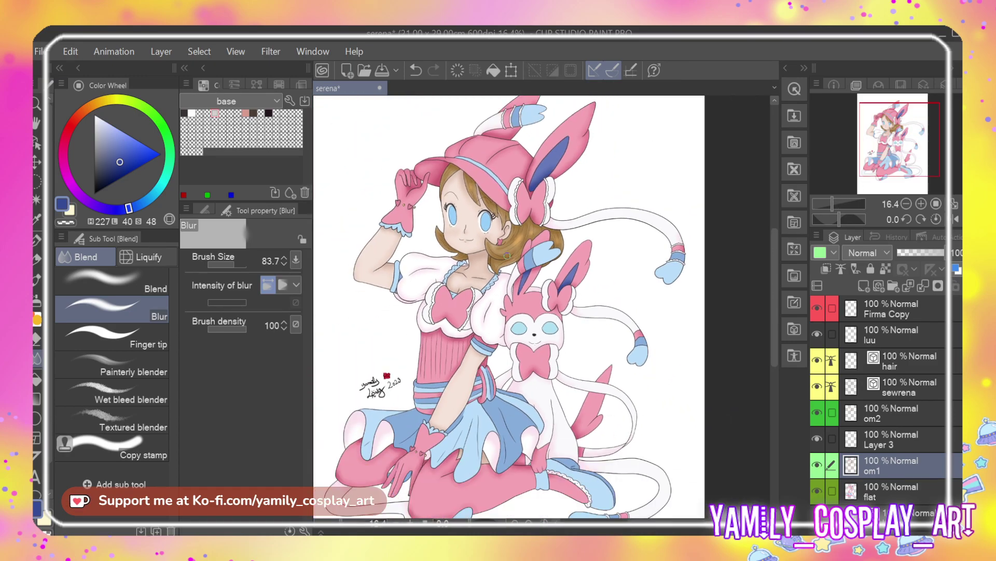
pyautogui.scroll(-2, 713, 297)
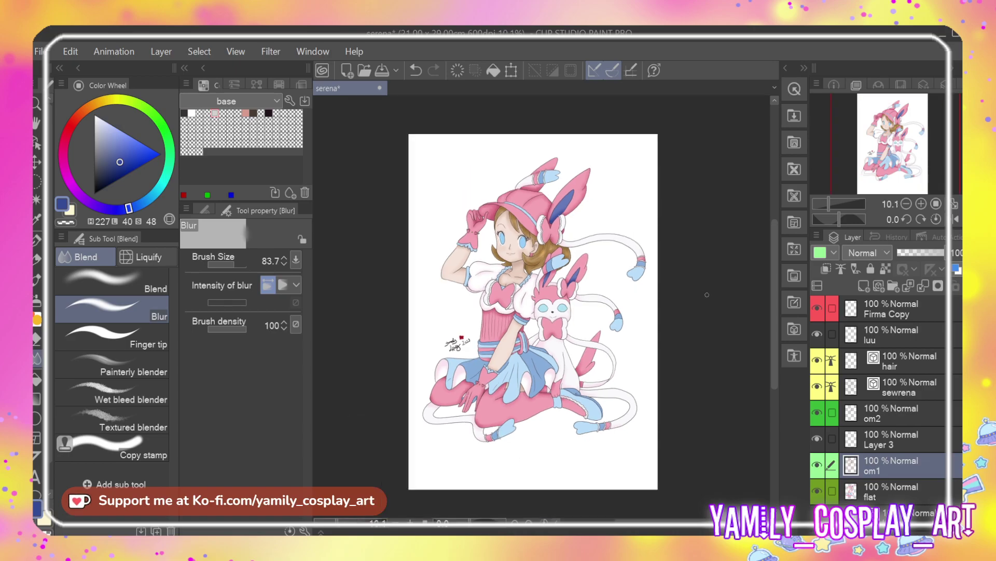
pyautogui.scroll(-1, 713, 297)
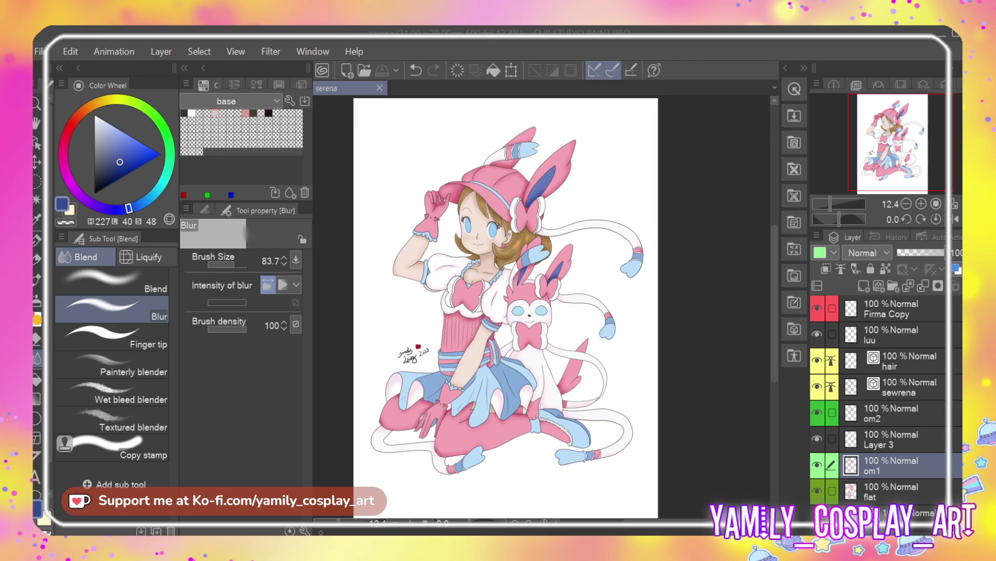
pyautogui.click(891, 491)
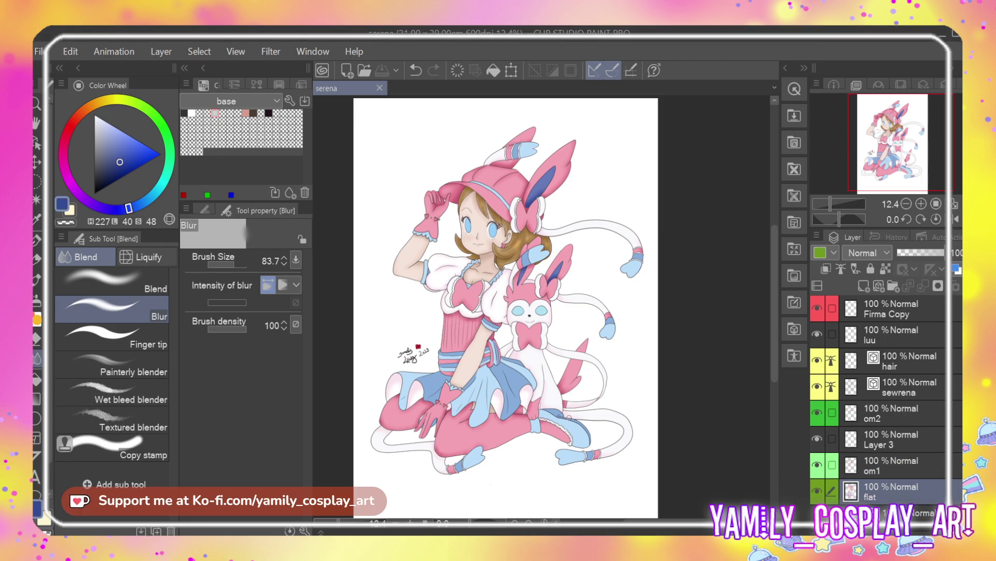
pyautogui.scroll(2, 558, 132)
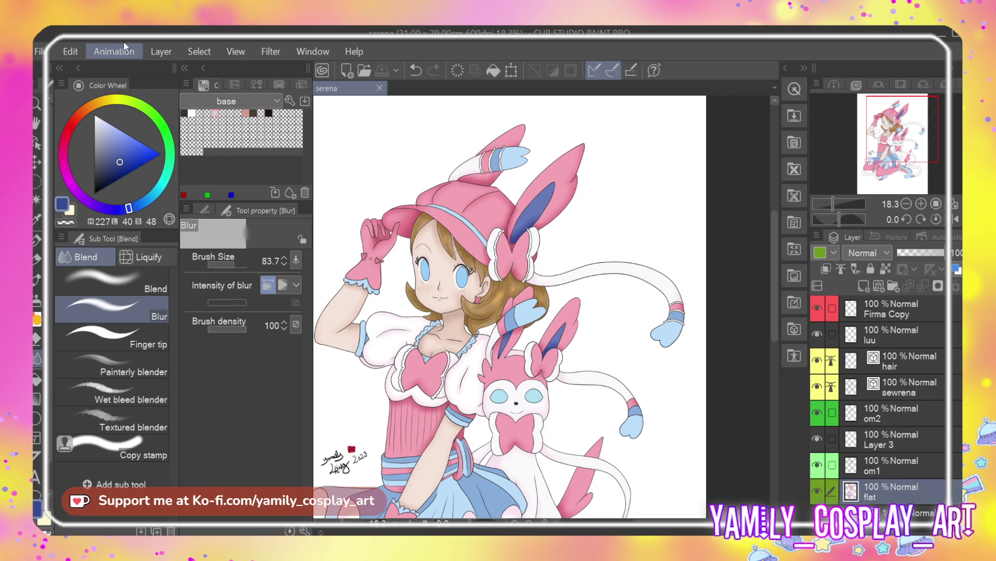
# Select all medium-blue areas of the flat layer and make the om1 layer active for painting
pyautogui.click(253, 196)
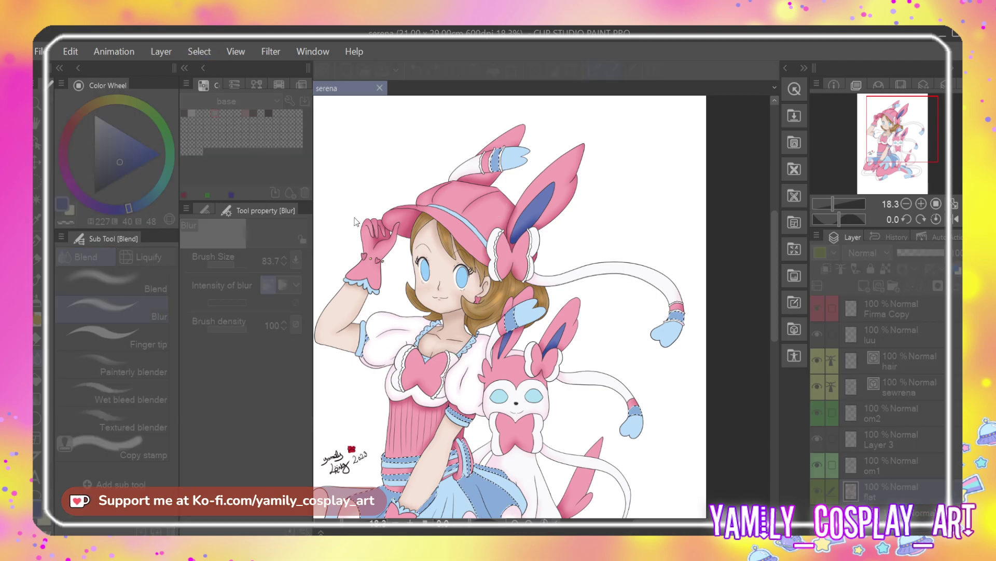
pyautogui.click(723, 316)
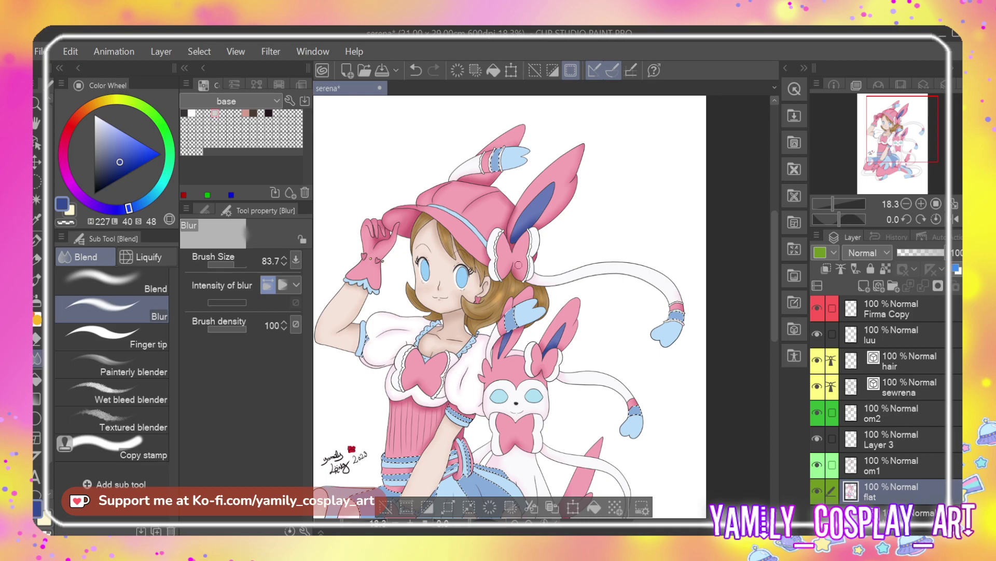
pyautogui.click(888, 463)
# Sample the hat ribbon's medium blue, darken it to H 213, L 62, S 43, and shade the band's lower part with Turnip pen 2 at 83.7
pyautogui.scroll(1, 510, 131)
pyautogui.scroll(5, 511, 132)
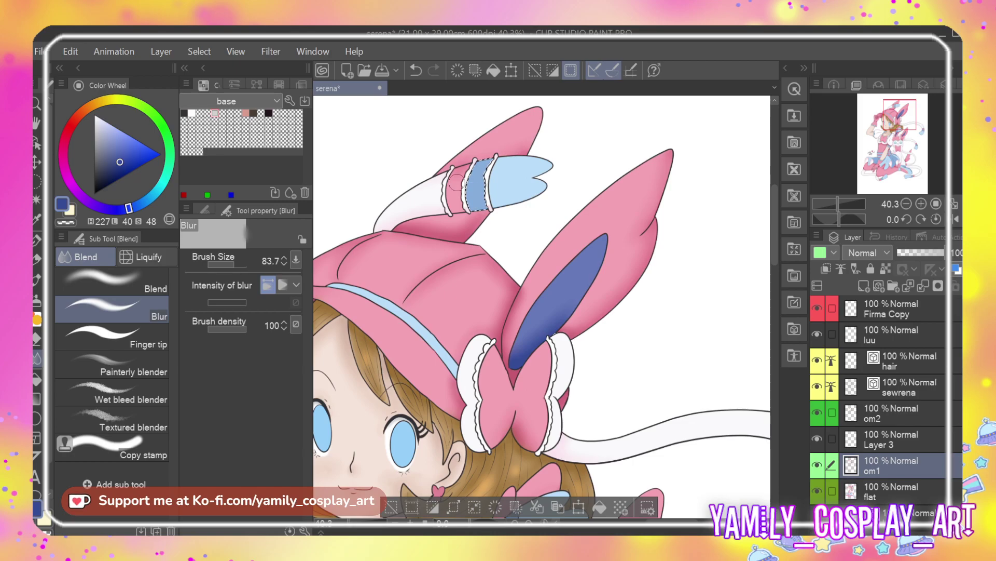
pyautogui.scroll(2, 456, 182)
pyautogui.press('i')
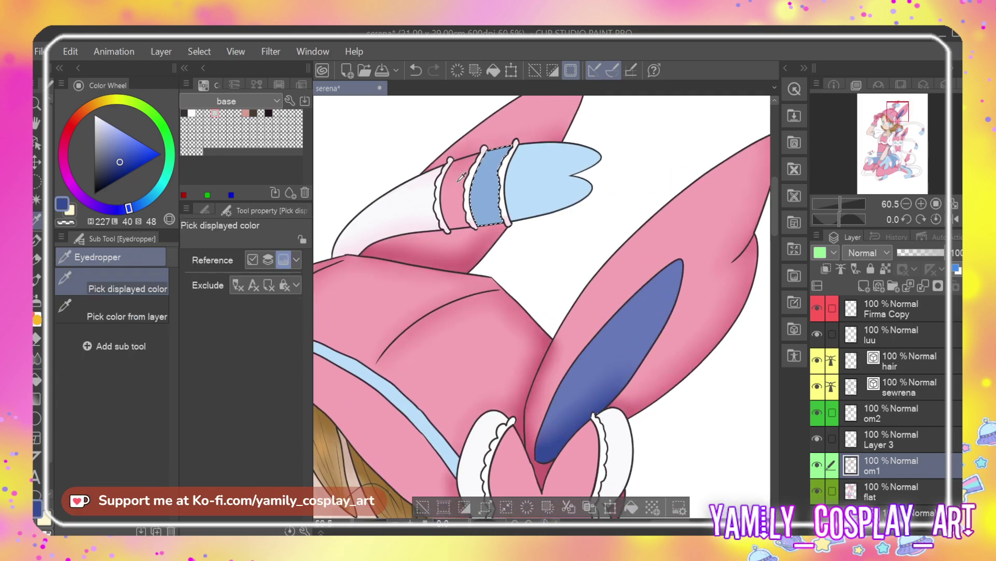
pyautogui.click(501, 196)
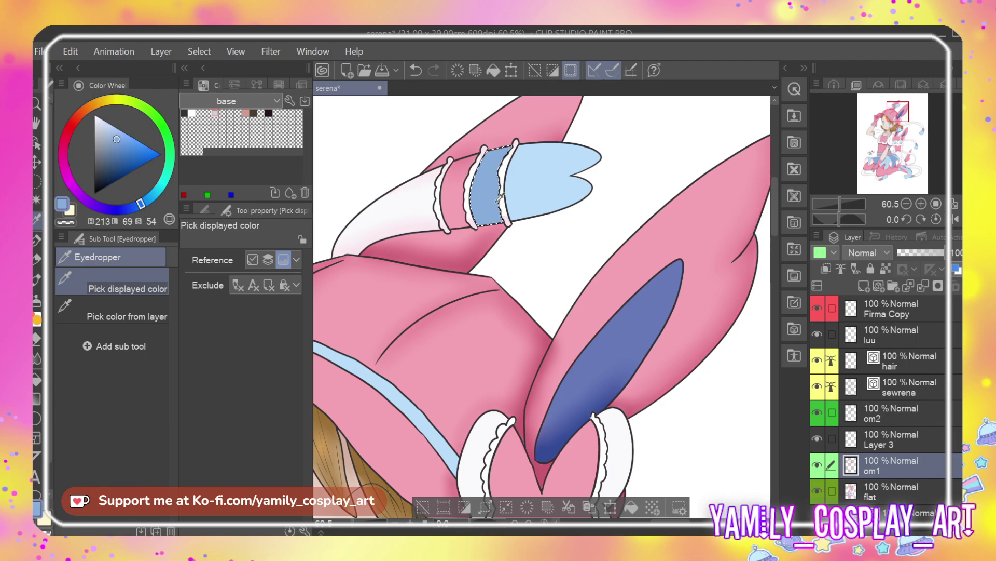
pyautogui.click(117, 146)
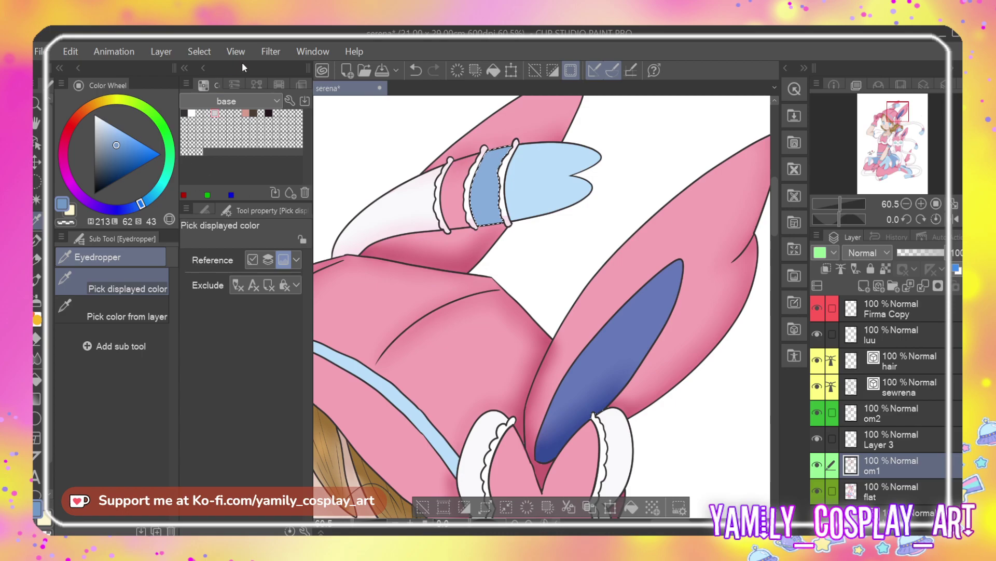
pyautogui.press('p')
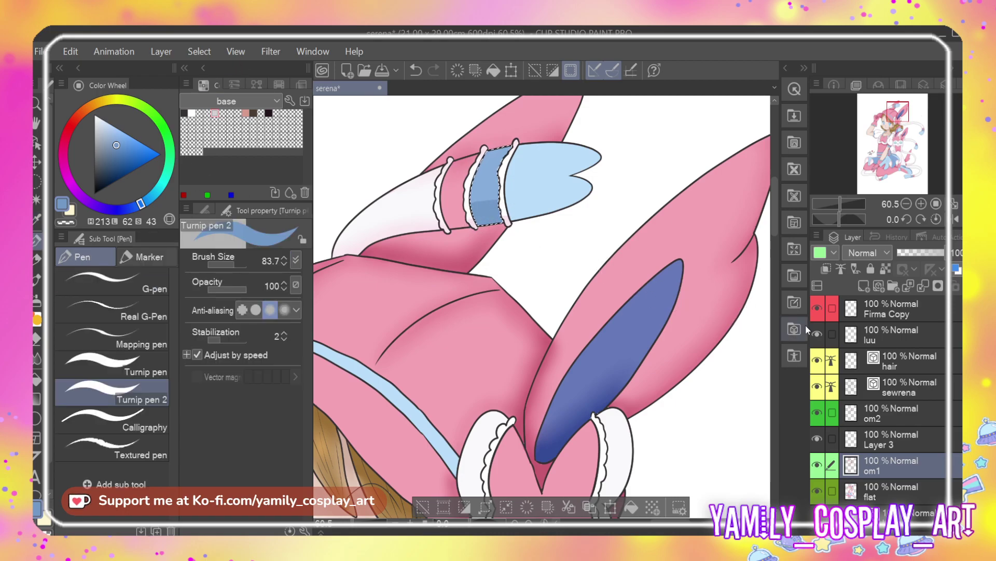
# Paint darker blue shadows on the medium-blue bands of the trailing ribbon ends beside and below the figures
pyautogui.click(927, 137)
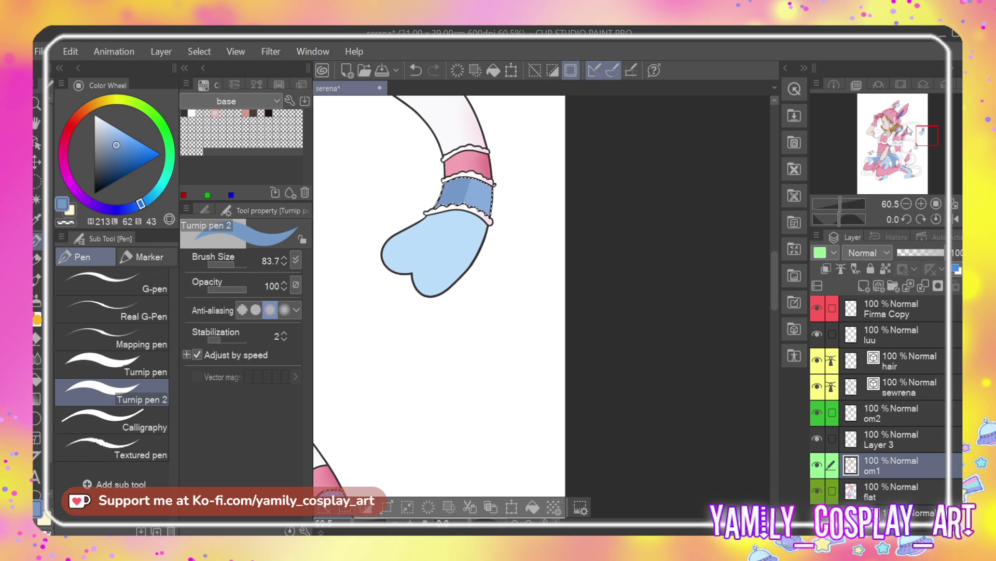
pyautogui.click(919, 154)
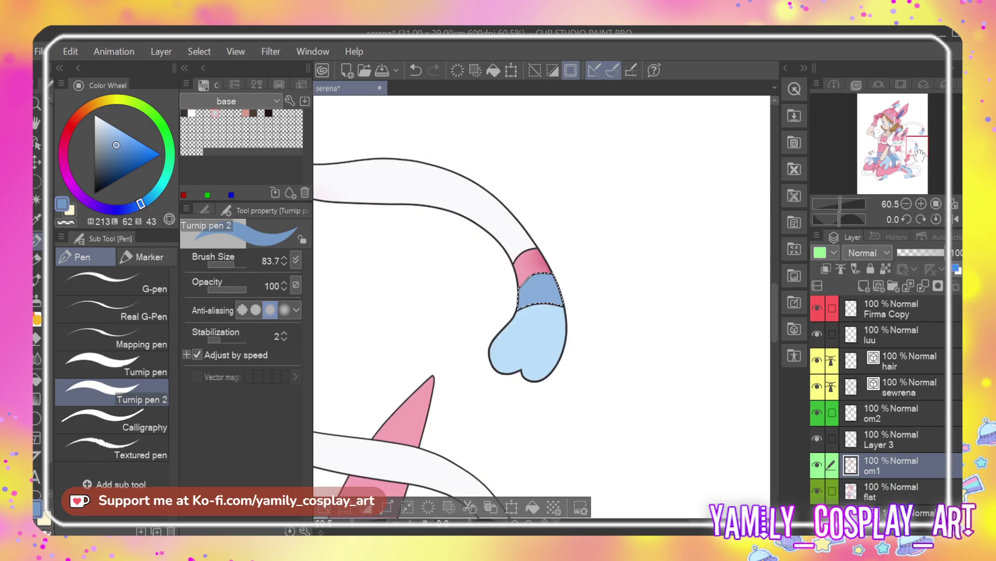
pyautogui.moveTo(525, 281); pyautogui.dragTo(528, 301)
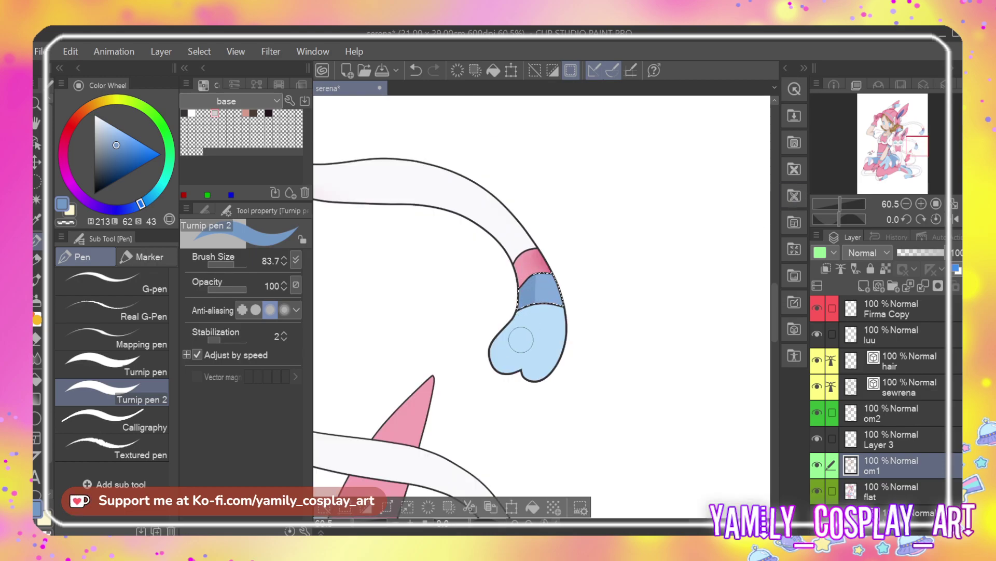
pyautogui.hotkey('ctrl', 'z')
pyautogui.moveTo(553, 302); pyautogui.dragTo(551, 277)
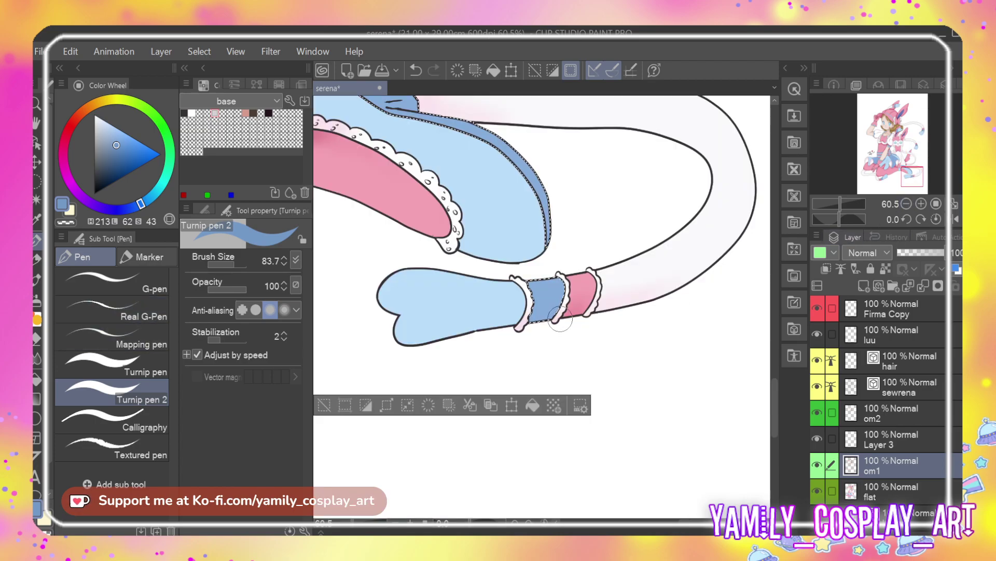
pyautogui.moveTo(560, 319)
pyautogui.mouseDown()
pyautogui.moveTo(524, 315)
pyautogui.moveTo(545, 307)
pyautogui.moveTo(563, 324)
pyautogui.mouseUp()
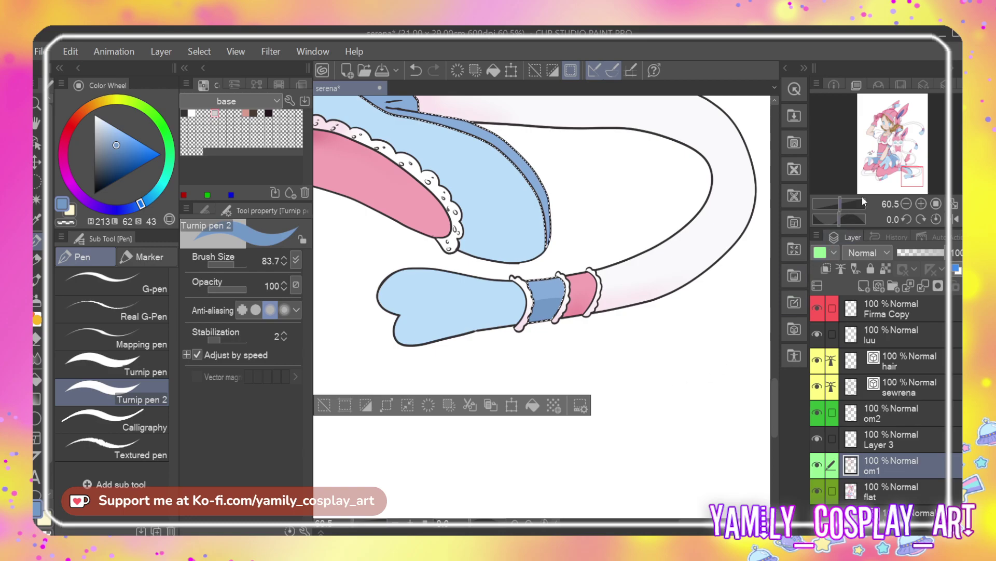
pyautogui.click(882, 181)
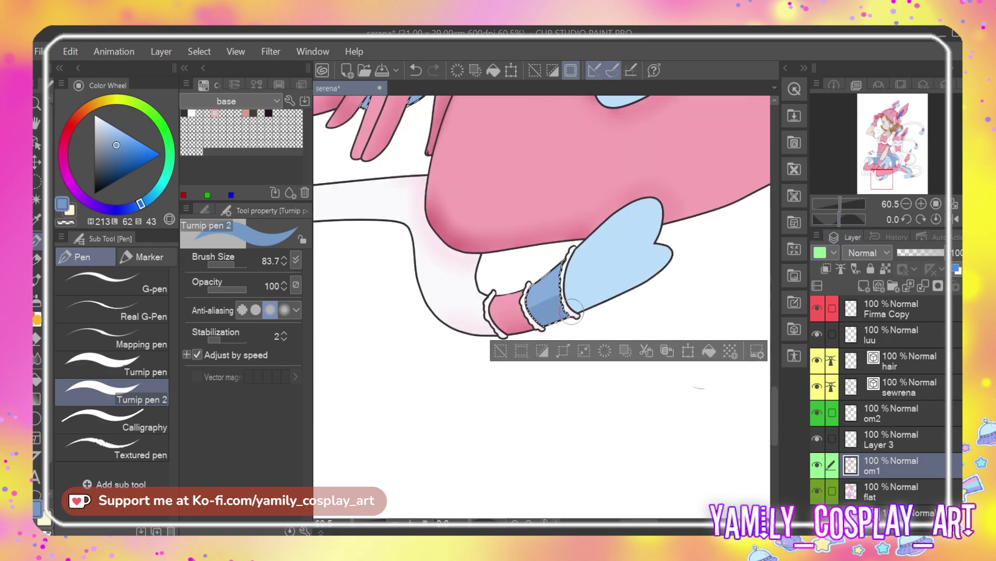
# Shade the medium-blue edge of the girl's lower leg covering and the blue strips of the waist bow
pyautogui.click(906, 170)
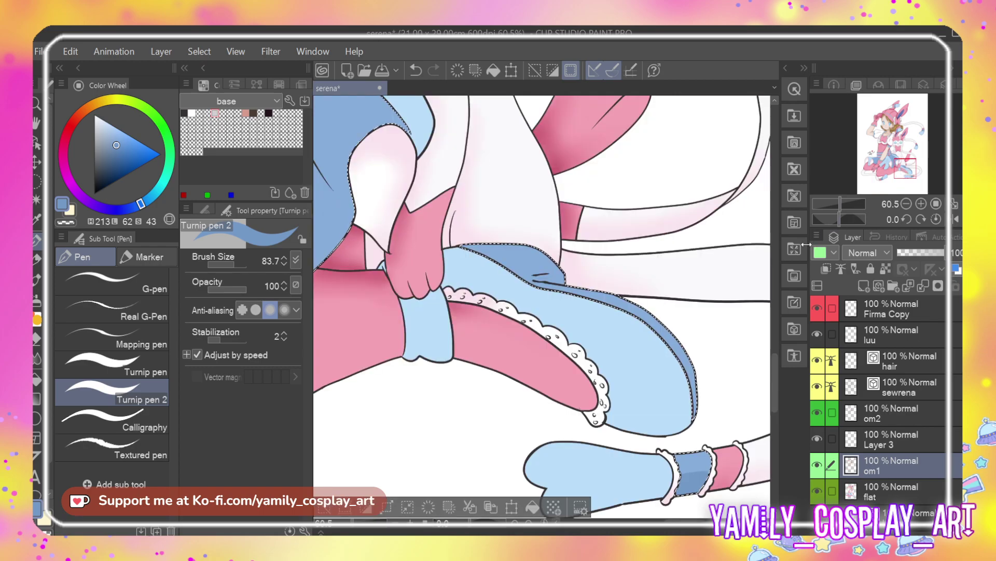
pyautogui.moveTo(488, 255)
pyautogui.mouseDown()
pyautogui.moveTo(568, 262)
pyautogui.moveTo(521, 278)
pyautogui.moveTo(596, 280)
pyautogui.moveTo(566, 290)
pyautogui.moveTo(657, 310)
pyautogui.moveTo(705, 380)
pyautogui.mouseUp()
pyautogui.moveTo(694, 516); pyautogui.dragTo(647, 514)
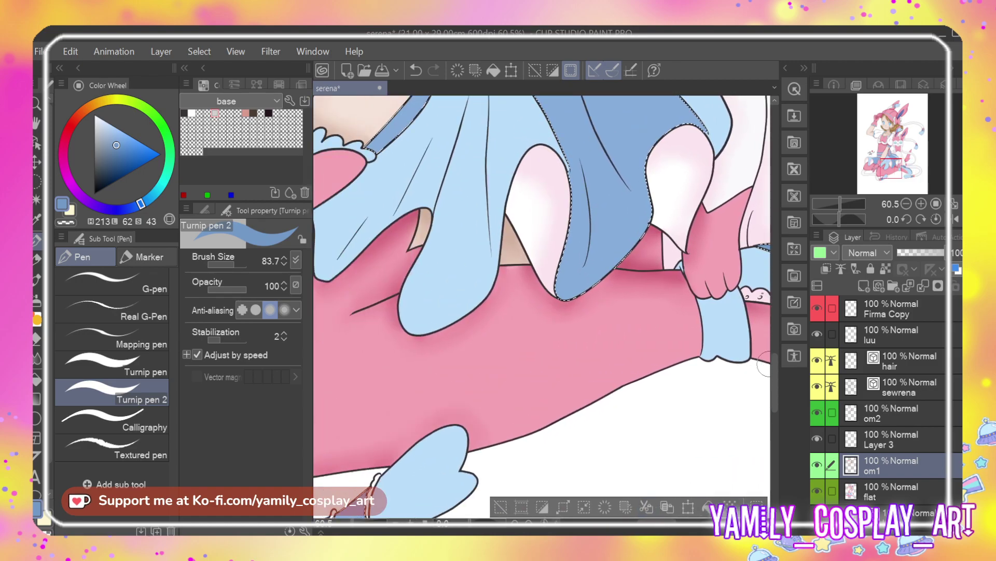
pyautogui.scroll(10, 773, 362)
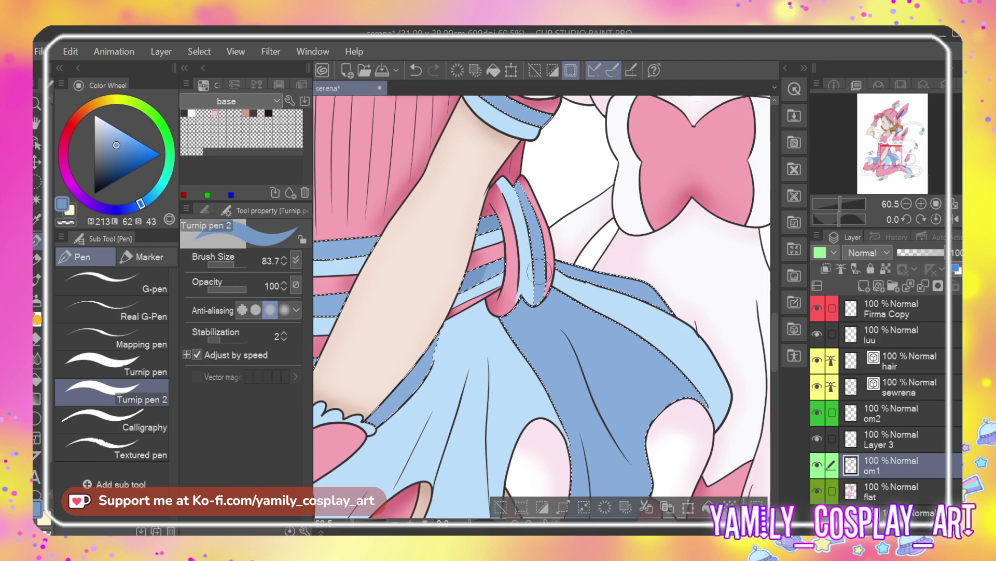
# Paint darker blue shadows under the waist bow and along the fold lines of the skirt's medium-blue front panel
pyautogui.moveTo(557, 305)
pyautogui.mouseDown()
pyautogui.moveTo(531, 302)
pyautogui.moveTo(550, 292)
pyautogui.moveTo(520, 313)
pyautogui.moveTo(579, 290)
pyautogui.moveTo(562, 266)
pyautogui.moveTo(627, 265)
pyautogui.moveTo(659, 307)
pyautogui.moveTo(591, 281)
pyautogui.moveTo(639, 296)
pyautogui.mouseUp()
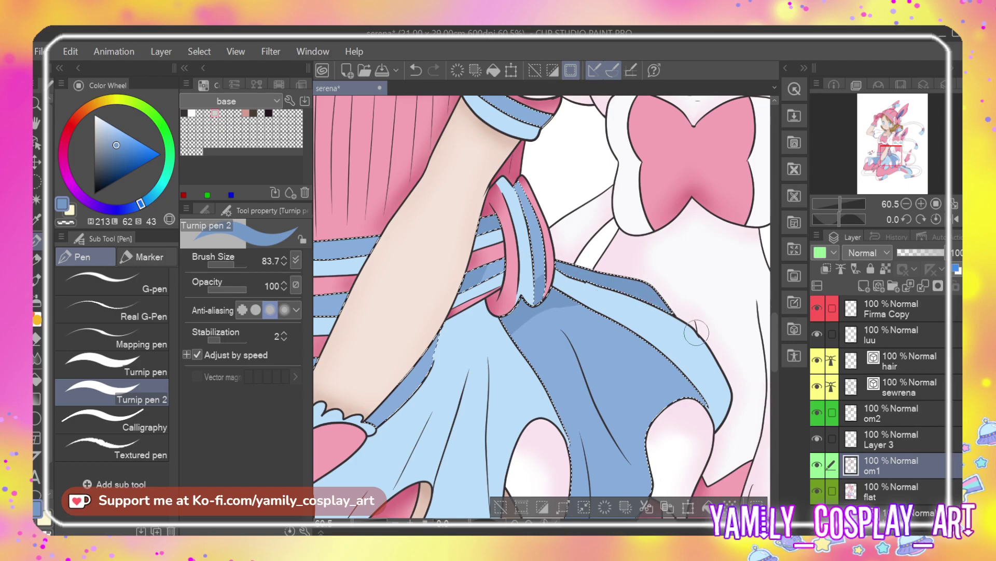
pyautogui.moveTo(776, 323); pyautogui.dragTo(775, 342)
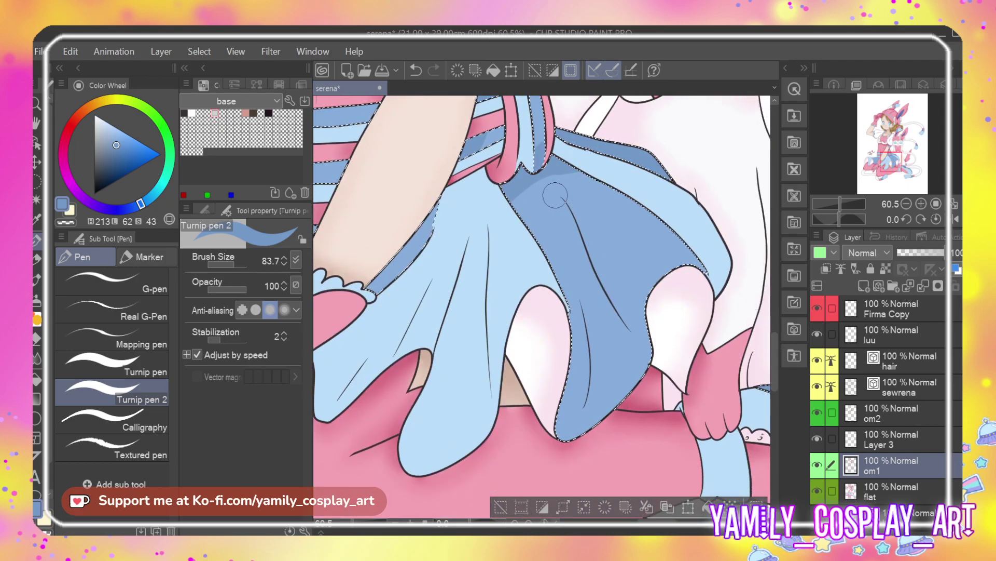
pyautogui.moveTo(561, 196); pyautogui.dragTo(638, 356)
pyautogui.moveTo(585, 264)
pyautogui.mouseDown()
pyautogui.moveTo(597, 376)
pyautogui.moveTo(572, 433)
pyautogui.moveTo(564, 429)
pyautogui.moveTo(570, 328)
pyautogui.moveTo(539, 257)
pyautogui.mouseUp()
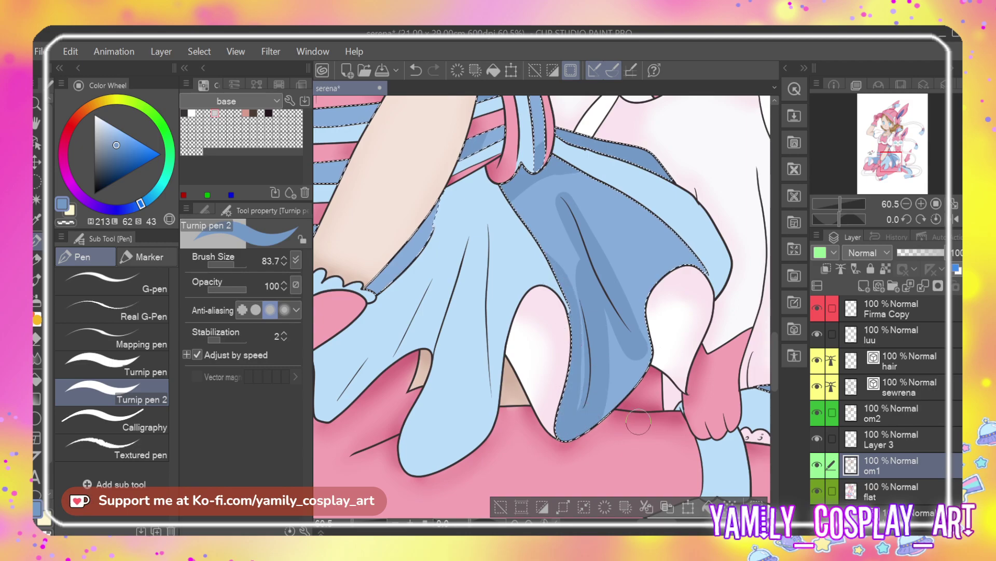
# Shade the medium-blue skirt panel beside the lowered glove, along its folds and upper edge, plus the patches between the fingers
pyautogui.moveTo(669, 522); pyautogui.dragTo(644, 521)
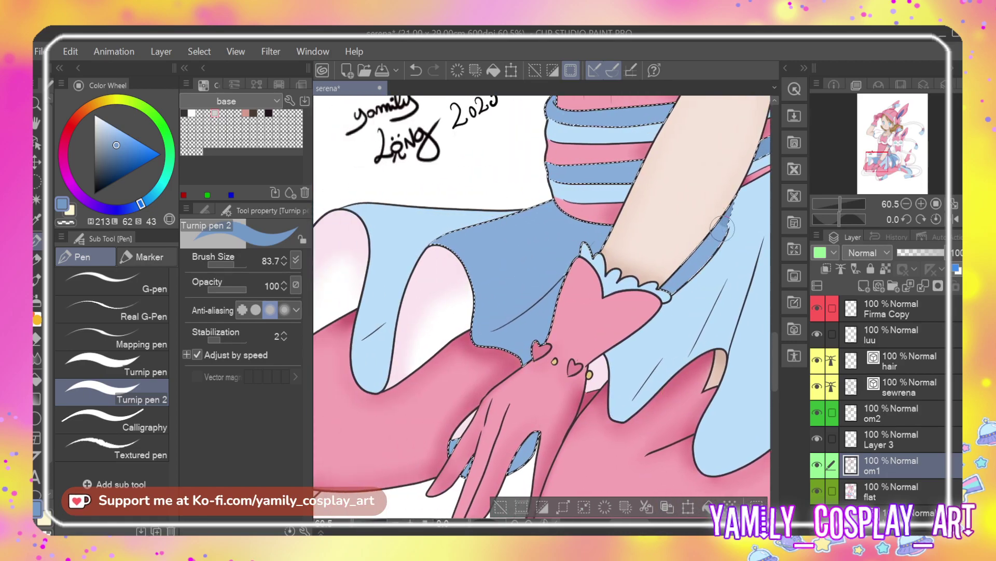
pyautogui.moveTo(607, 236)
pyautogui.mouseDown()
pyautogui.moveTo(540, 342)
pyautogui.moveTo(523, 339)
pyautogui.mouseUp()
pyautogui.moveTo(536, 421)
pyautogui.mouseDown()
pyautogui.moveTo(515, 466)
pyautogui.moveTo(486, 481)
pyautogui.moveTo(463, 475)
pyautogui.mouseUp()
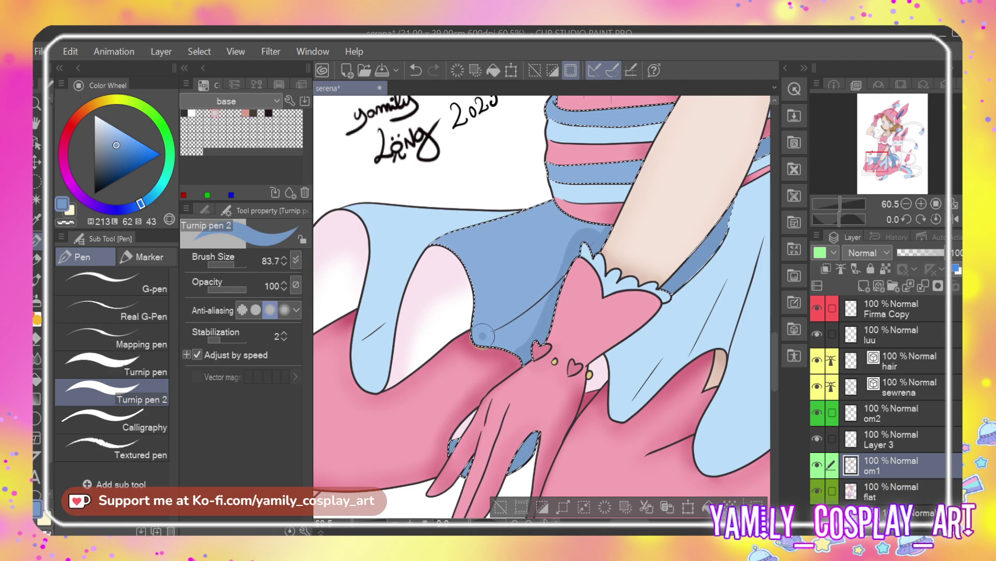
pyautogui.moveTo(485, 333); pyautogui.dragTo(563, 275)
pyautogui.moveTo(519, 325)
pyautogui.mouseDown()
pyautogui.moveTo(483, 333)
pyautogui.moveTo(499, 332)
pyautogui.mouseUp()
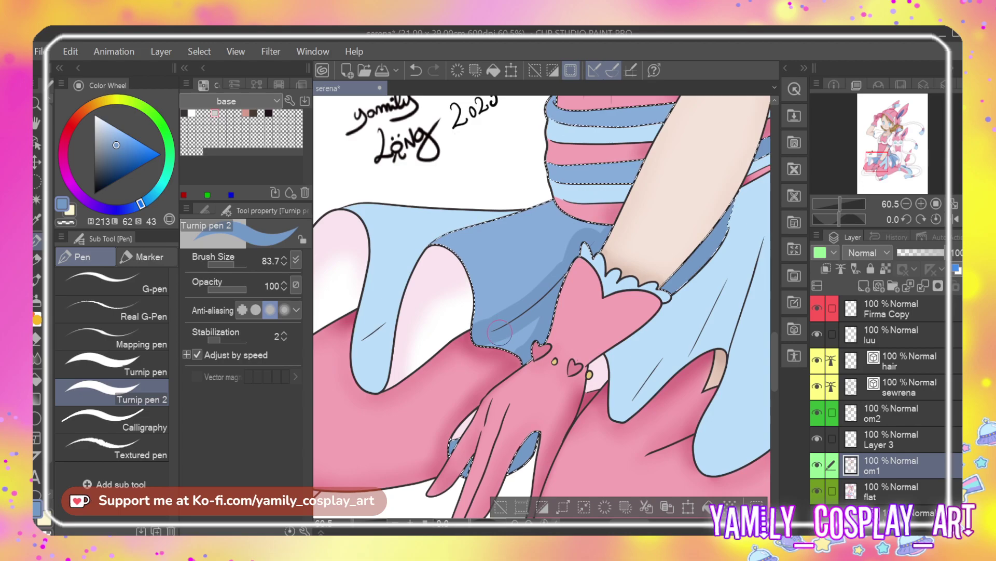
pyautogui.moveTo(644, 523)
pyautogui.mouseDown()
pyautogui.moveTo(614, 525)
pyautogui.moveTo(630, 523)
pyautogui.mouseUp()
pyautogui.moveTo(449, 239)
pyautogui.mouseDown()
pyautogui.moveTo(553, 205)
pyautogui.moveTo(591, 219)
pyautogui.mouseUp()
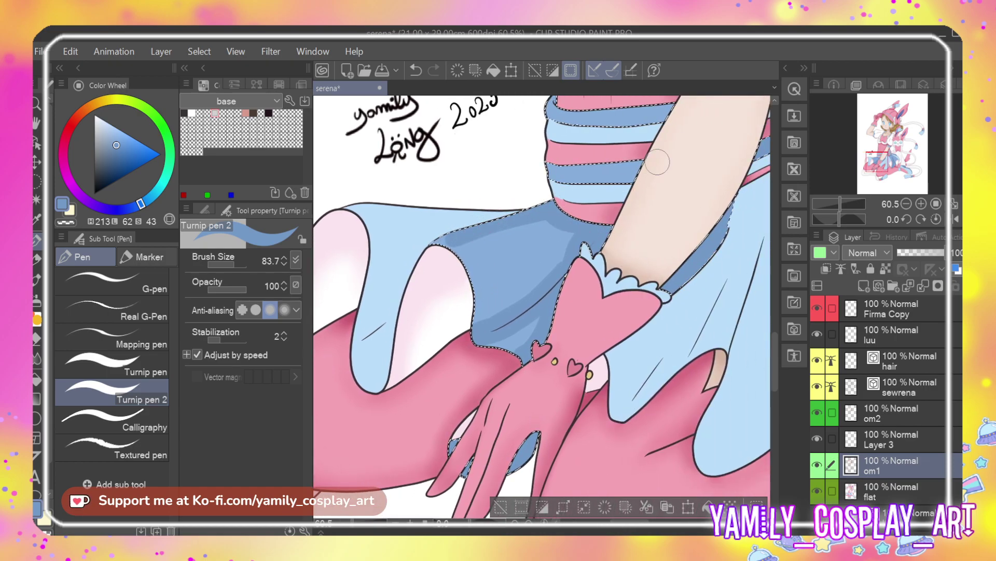
# Paint darker blue shadows on the medium-blue bands of both puff sleeves and the upper belt stripe
pyautogui.moveTo(774, 338)
pyautogui.mouseDown()
pyautogui.moveTo(780, 266)
pyautogui.moveTo(774, 378)
pyautogui.moveTo(783, 254)
pyautogui.mouseUp()
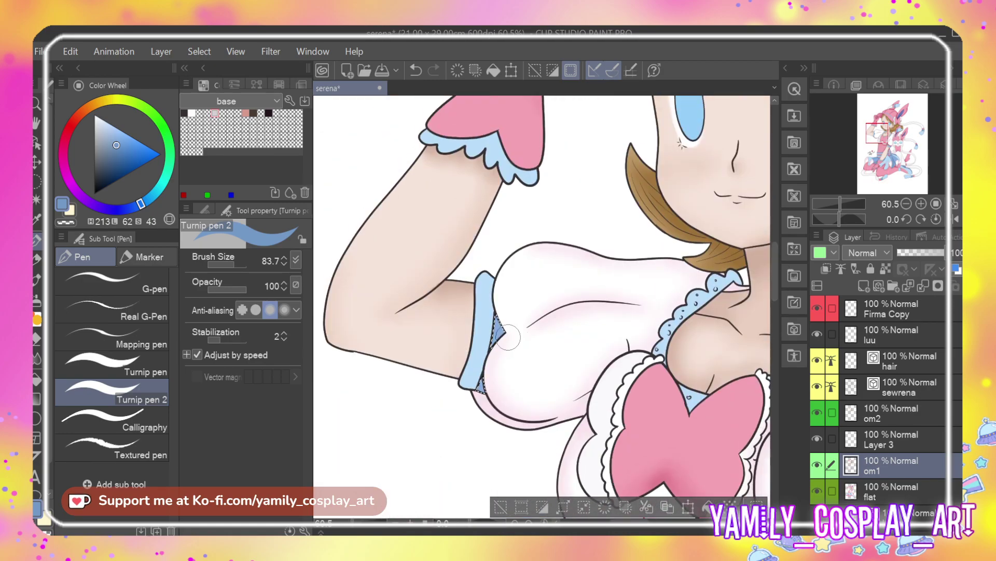
pyautogui.moveTo(643, 523); pyautogui.dragTo(656, 525)
pyautogui.moveTo(775, 271); pyautogui.dragTo(774, 306)
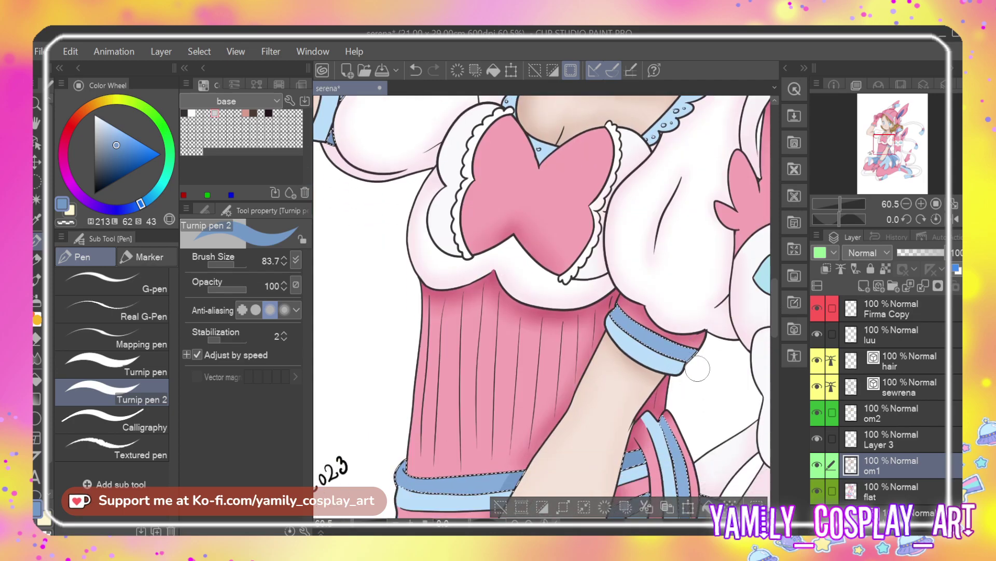
# Remove the lower shadow from the hat ribbon's blue band and repaint it along the upper edge with Turnip pen 2 at 83.7
pyautogui.moveTo(777, 331); pyautogui.dragTo(783, 242)
pyautogui.moveTo(640, 528); pyautogui.dragTo(671, 528)
pyautogui.hscroll(5, 672, 528)
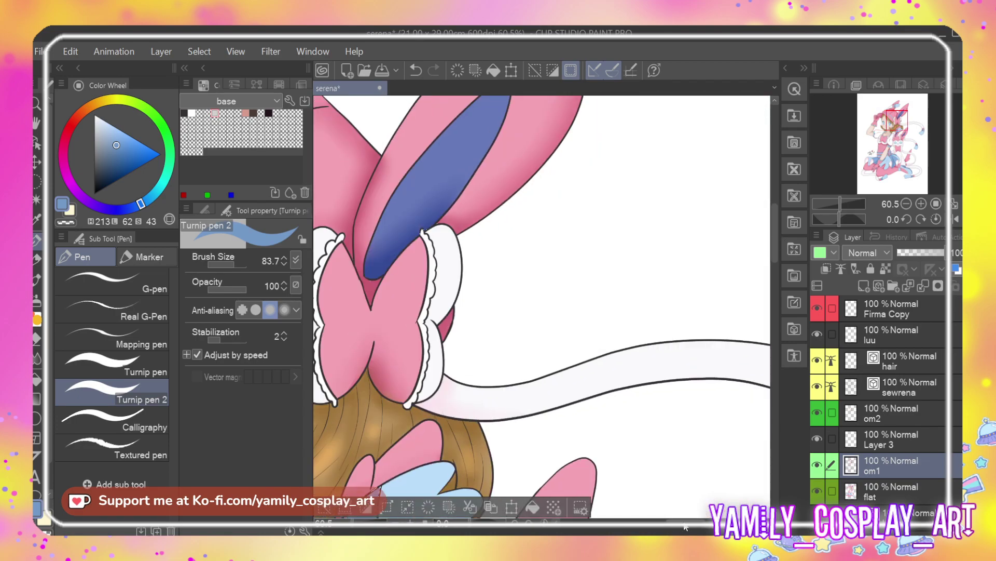
pyautogui.scroll(-5, 676, 389)
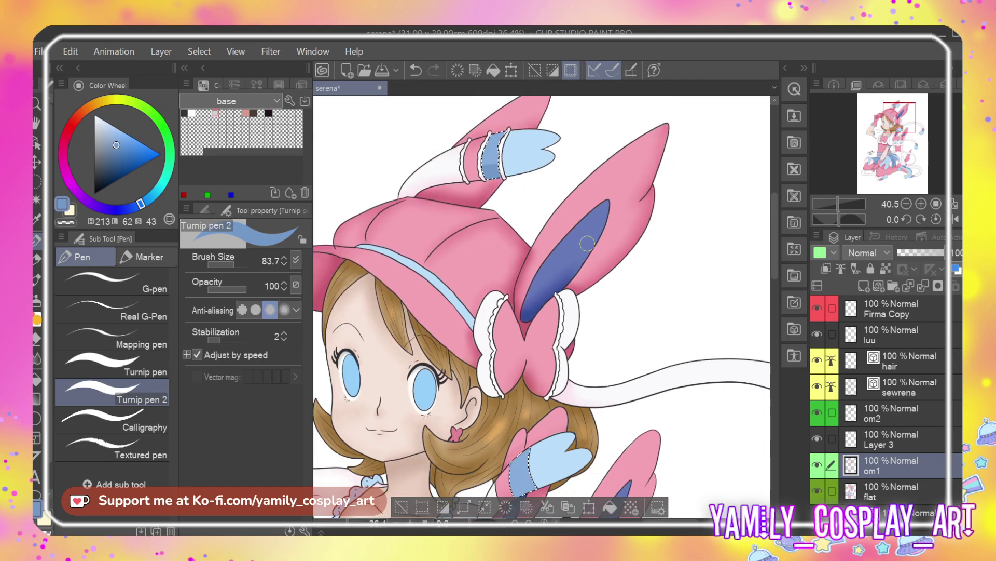
pyautogui.scroll(-2, 581, 237)
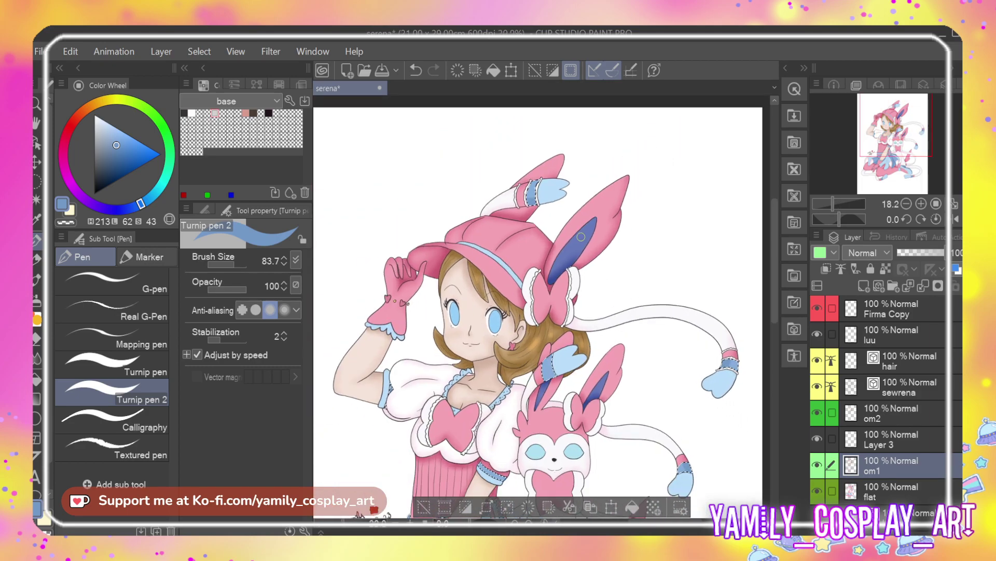
pyautogui.scroll(5, 570, 251)
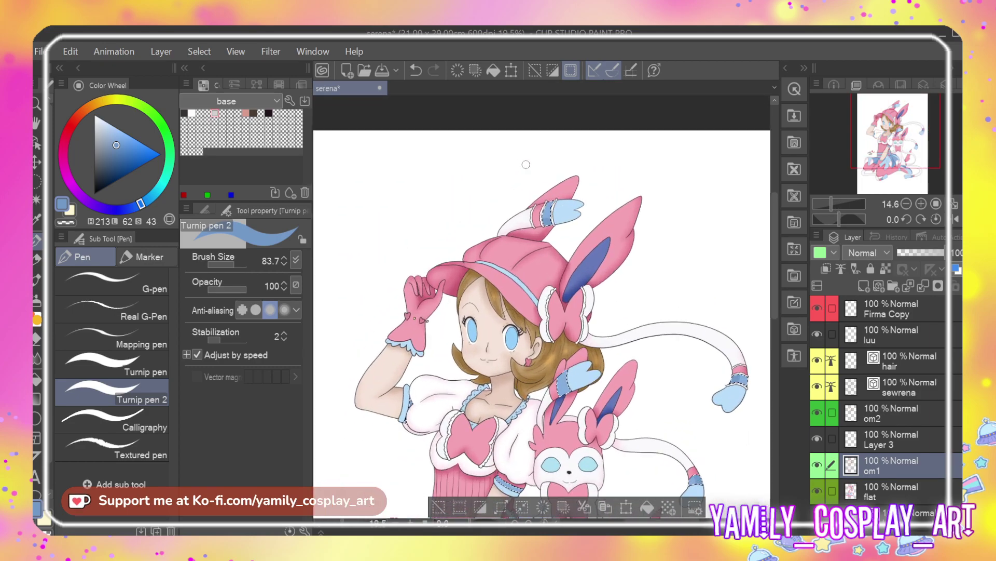
pyautogui.scroll(6, 569, 251)
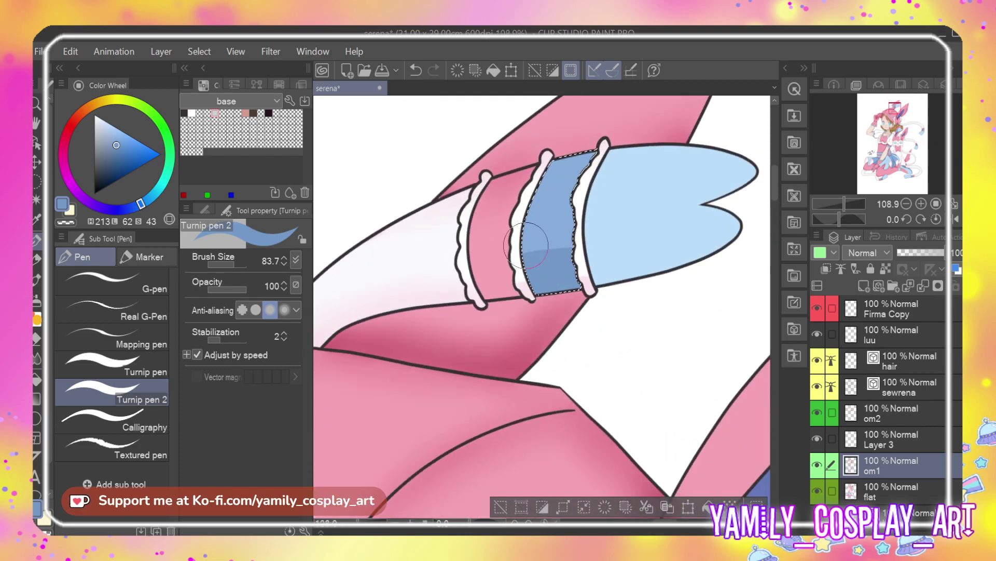
pyautogui.press('j')
pyautogui.press('e')
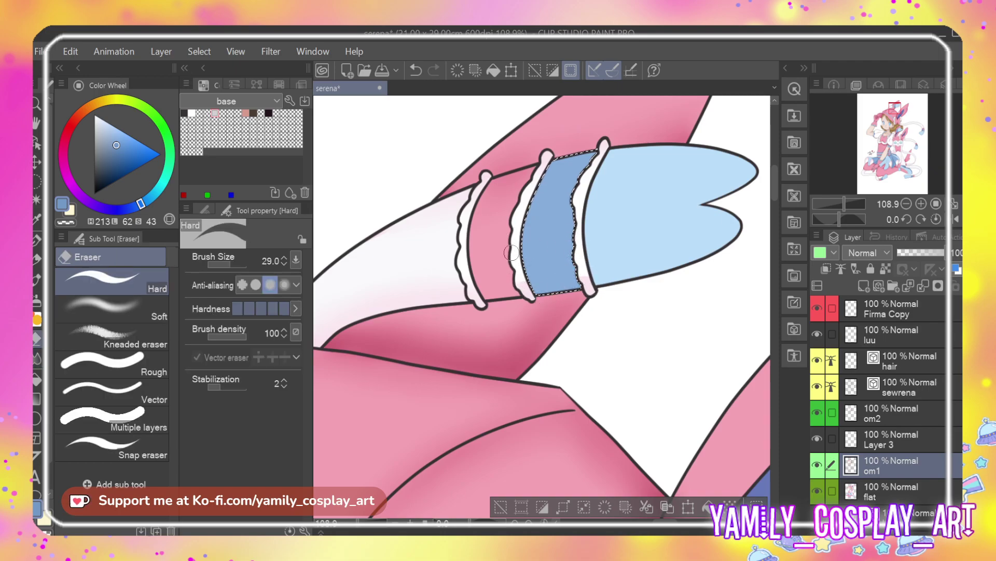
pyautogui.press('p')
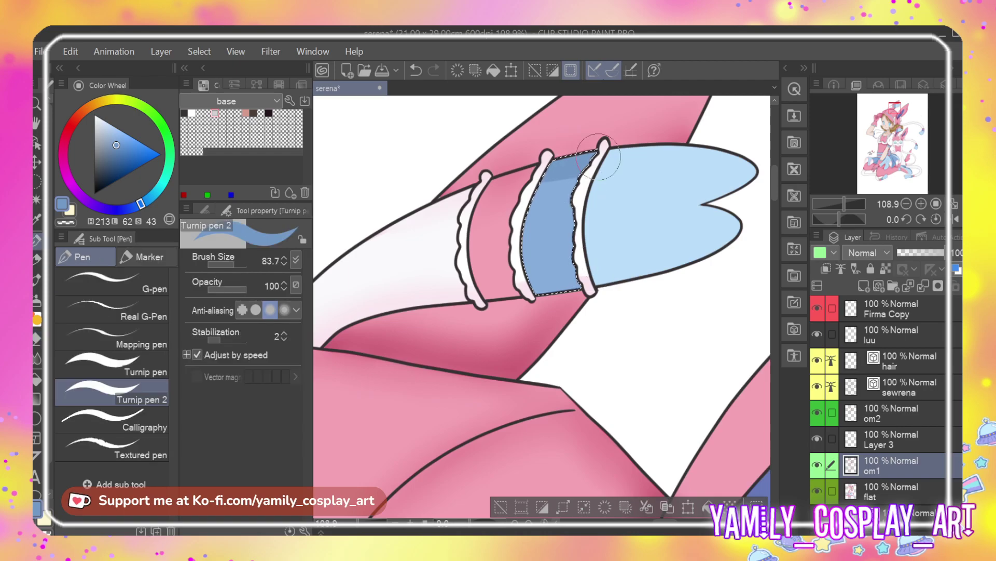
# Replace the shadow on the medium-blue band of the hat ribbon's hanging end with one along its opposite side, and blur it at 83.7
pyautogui.press('j')
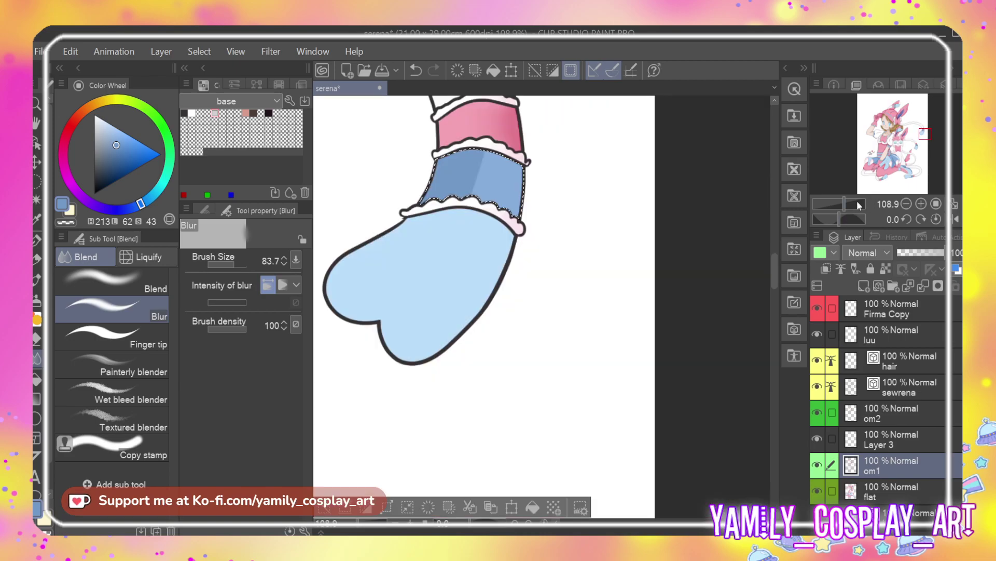
pyautogui.moveTo(475, 167)
pyautogui.mouseDown()
pyautogui.moveTo(486, 170)
pyautogui.moveTo(486, 199)
pyautogui.mouseUp()
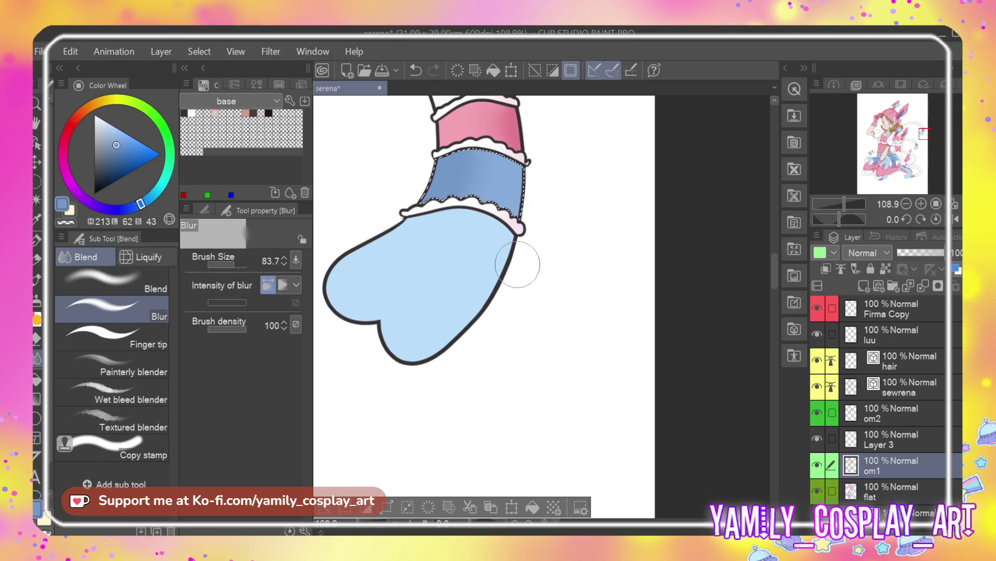
pyautogui.press('e')
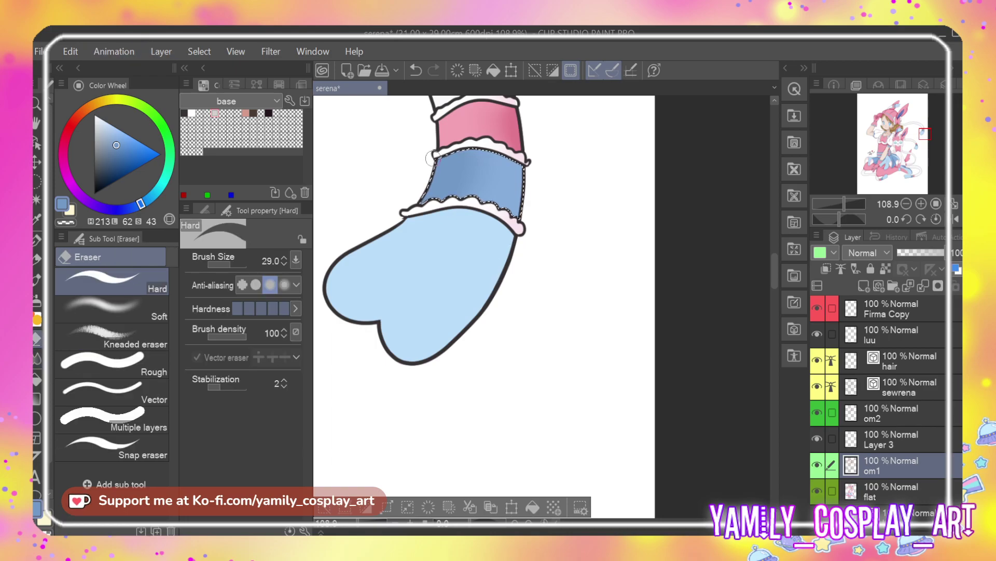
pyautogui.moveTo(424, 206)
pyautogui.mouseDown()
pyautogui.moveTo(454, 207)
pyautogui.moveTo(464, 176)
pyautogui.mouseUp()
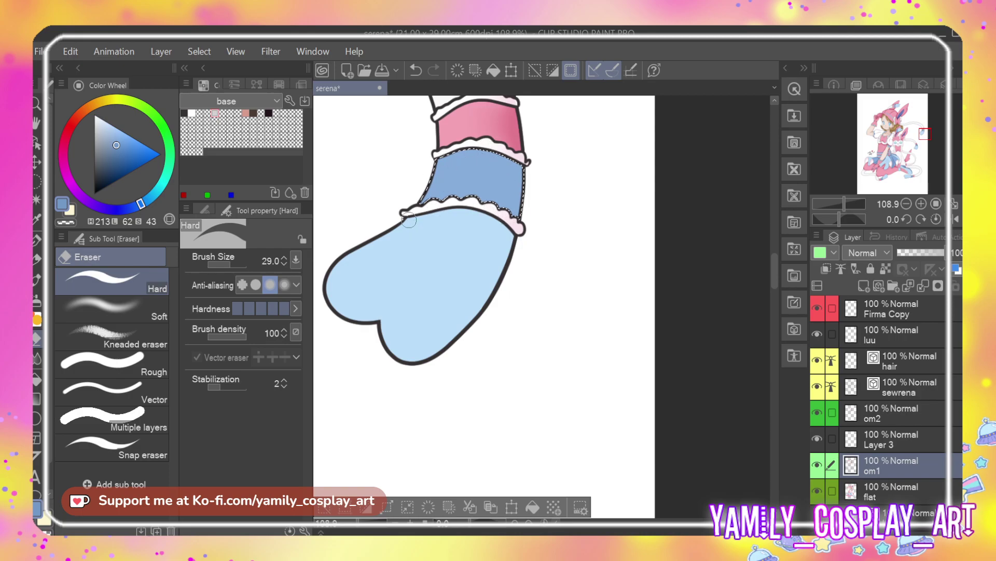
pyautogui.press('p')
pyautogui.moveTo(501, 153); pyautogui.dragTo(506, 203)
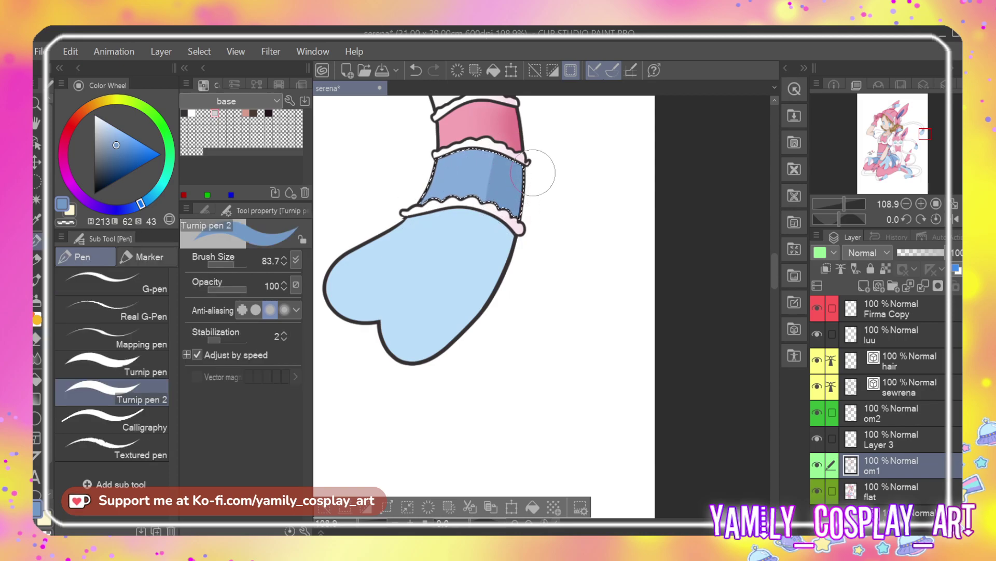
pyautogui.press('e')
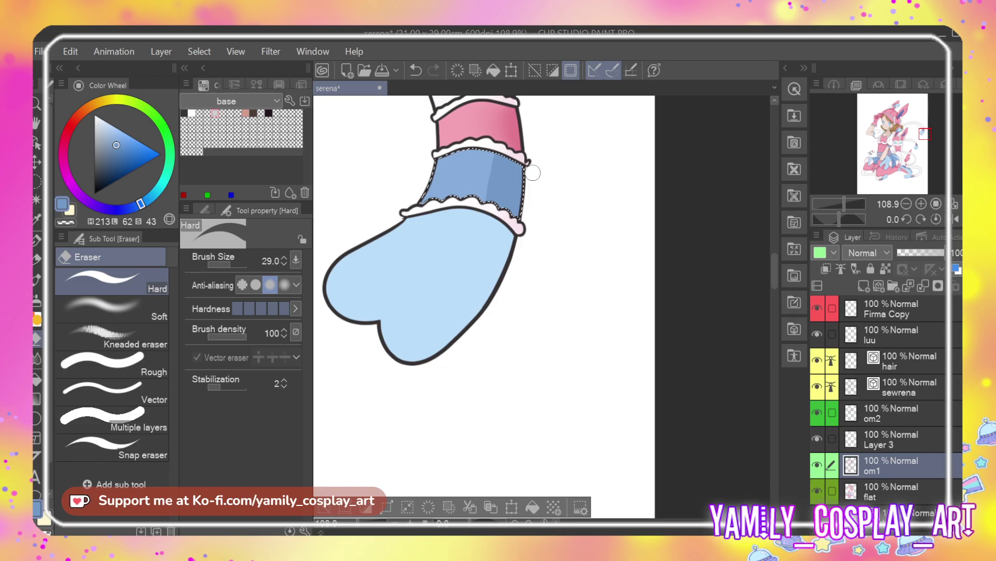
pyautogui.press('j')
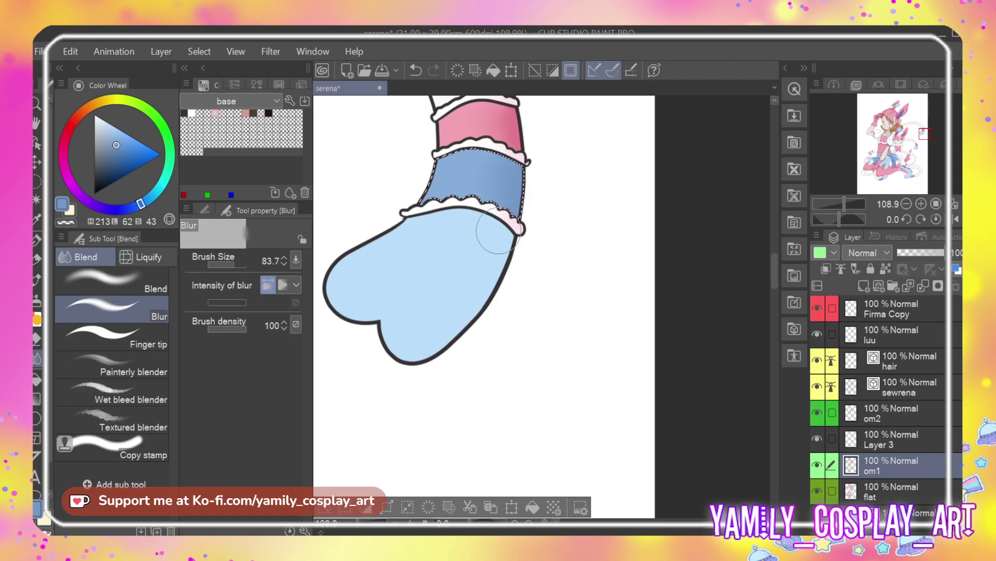
# Paint a darker blue shadow along the lower edge of the medium-blue ribbon band beside the girl's hair and blur it
pyautogui.click(901, 131)
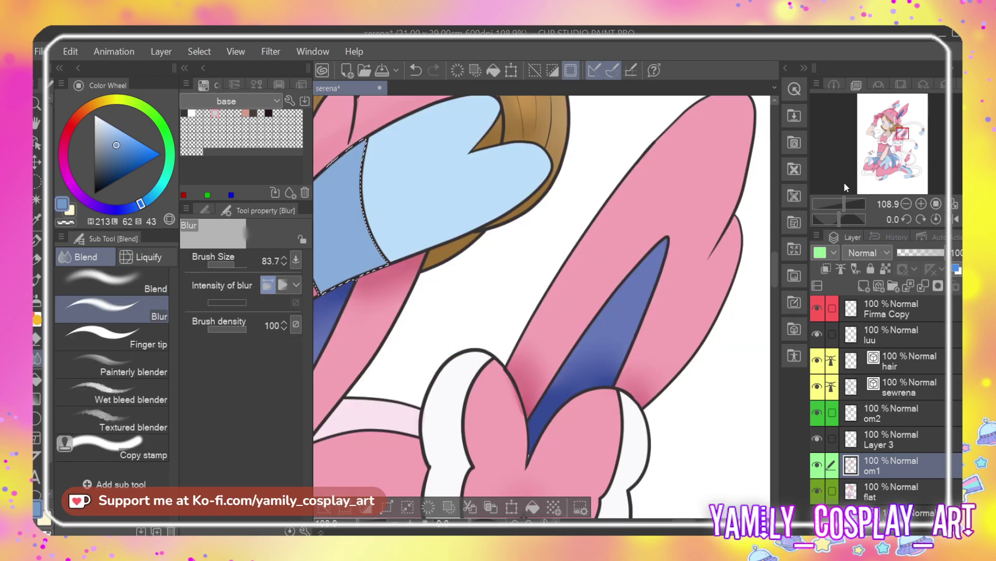
pyautogui.moveTo(685, 521); pyautogui.dragTo(661, 521)
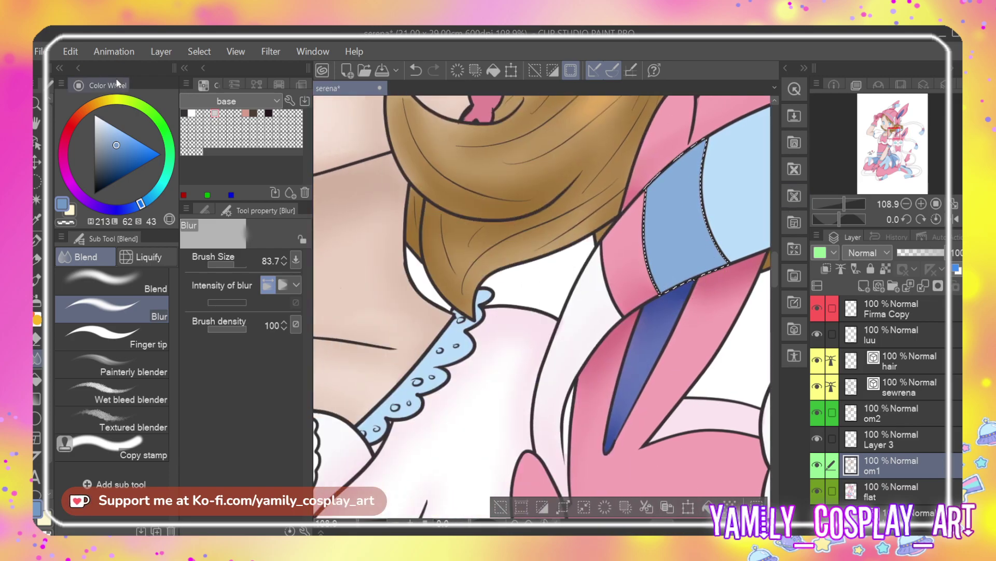
pyautogui.press('p')
pyautogui.moveTo(715, 270)
pyautogui.mouseDown()
pyautogui.moveTo(665, 276)
pyautogui.moveTo(696, 237)
pyautogui.moveTo(667, 249)
pyautogui.moveTo(690, 233)
pyautogui.moveTo(737, 246)
pyautogui.mouseUp()
pyautogui.press('j')
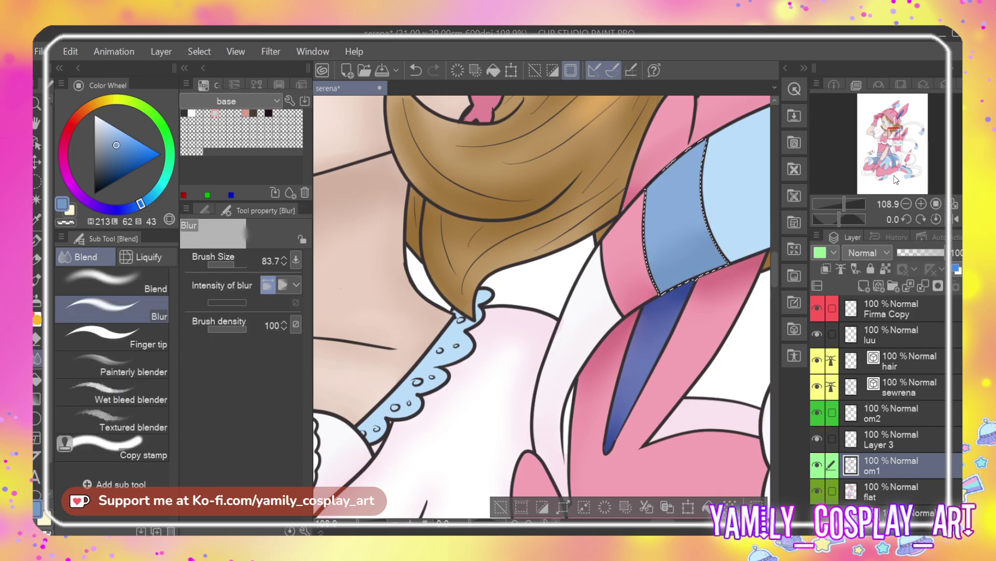
# Blur the shadows on the medium-blue bands of the companion's three outer ribbon ends, at the upper tail and both lower tails
pyautogui.click(917, 151)
pyautogui.moveTo(581, 155); pyautogui.dragTo(592, 218)
pyautogui.click(918, 181)
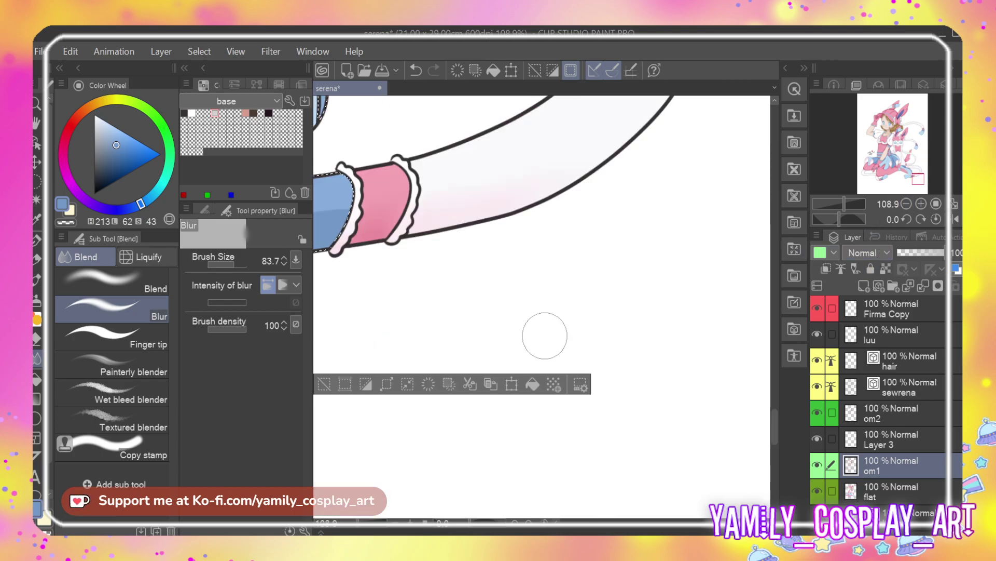
pyautogui.moveTo(708, 526); pyautogui.dragTo(692, 527)
pyautogui.moveTo(626, 210); pyautogui.dragTo(585, 220)
pyautogui.click(883, 182)
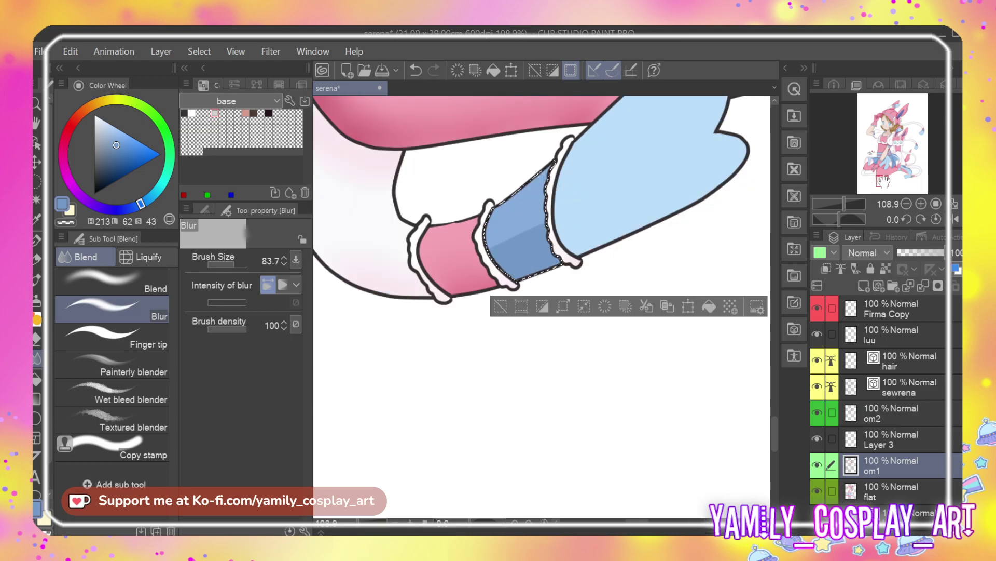
pyautogui.moveTo(501, 246); pyautogui.dragTo(553, 226)
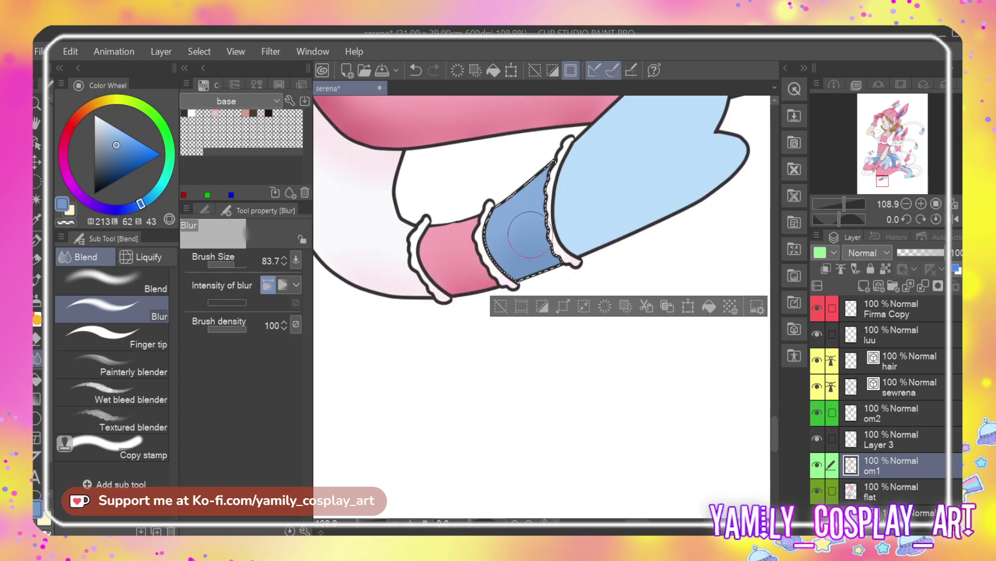
# Smooth the shadows on the medium-blue belt stripes and waist bow using the Blend tool at size 44.3
pyautogui.scroll(-5, 474, 367)
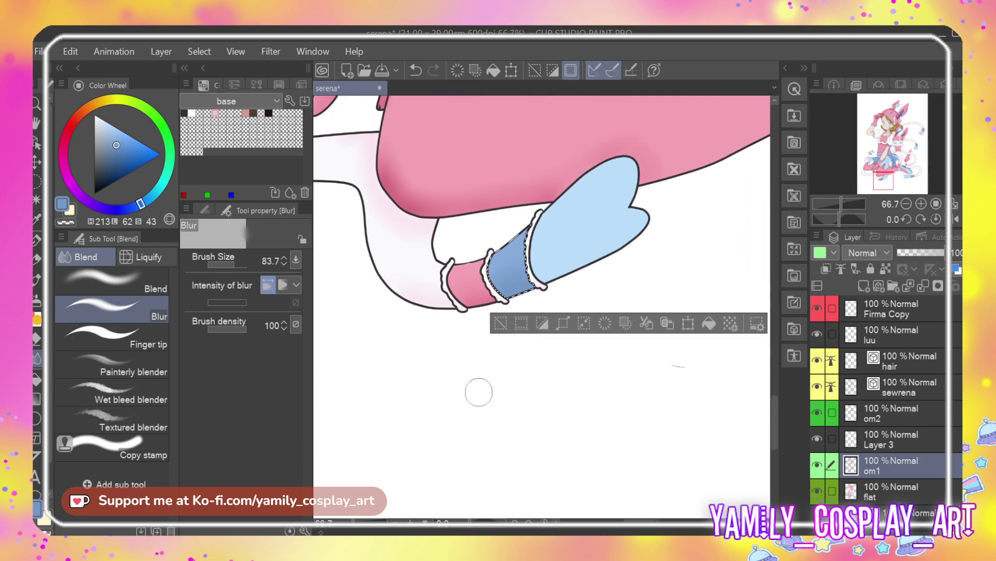
pyautogui.scroll(-7, 474, 446)
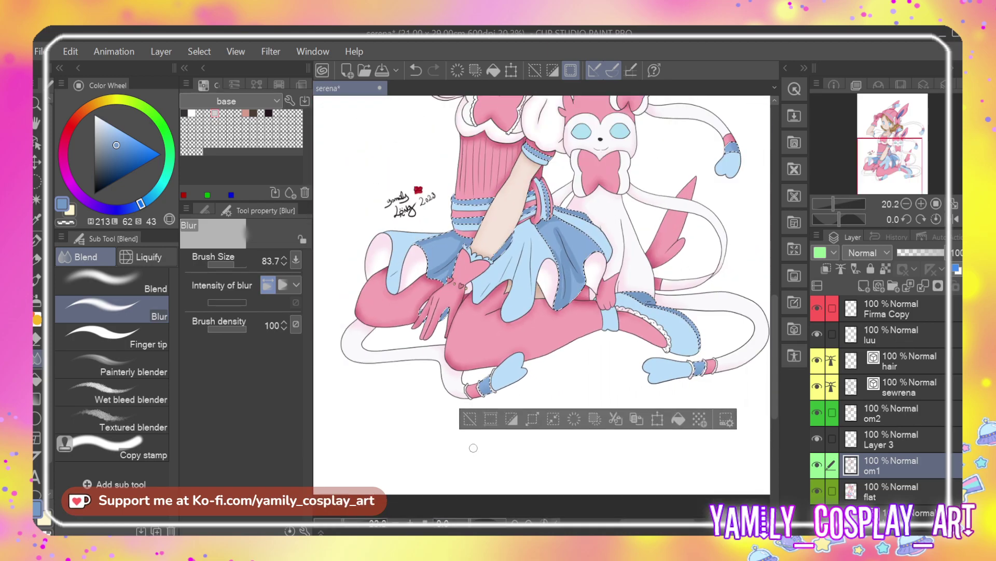
pyautogui.scroll(-2, 473, 448)
pyautogui.scroll(1, 473, 447)
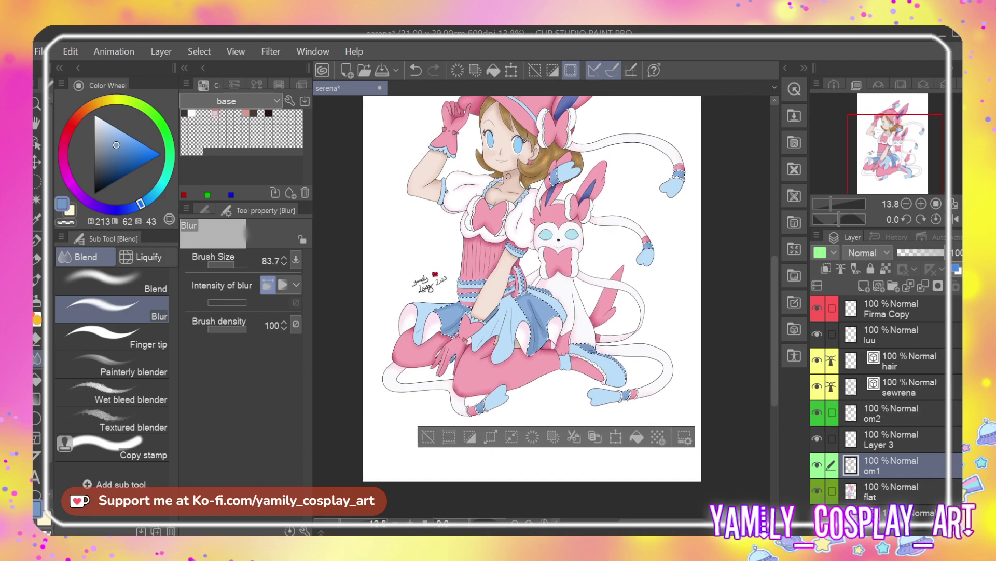
pyautogui.moveTo(509, 106); pyautogui.dragTo(509, 176)
pyautogui.scroll(4, 509, 177)
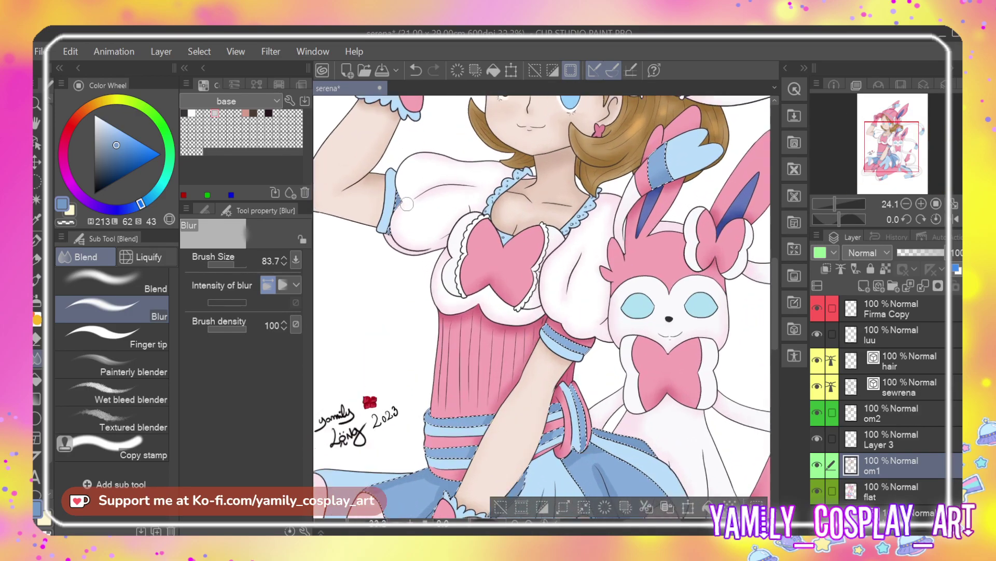
pyautogui.scroll(-3, 385, 197)
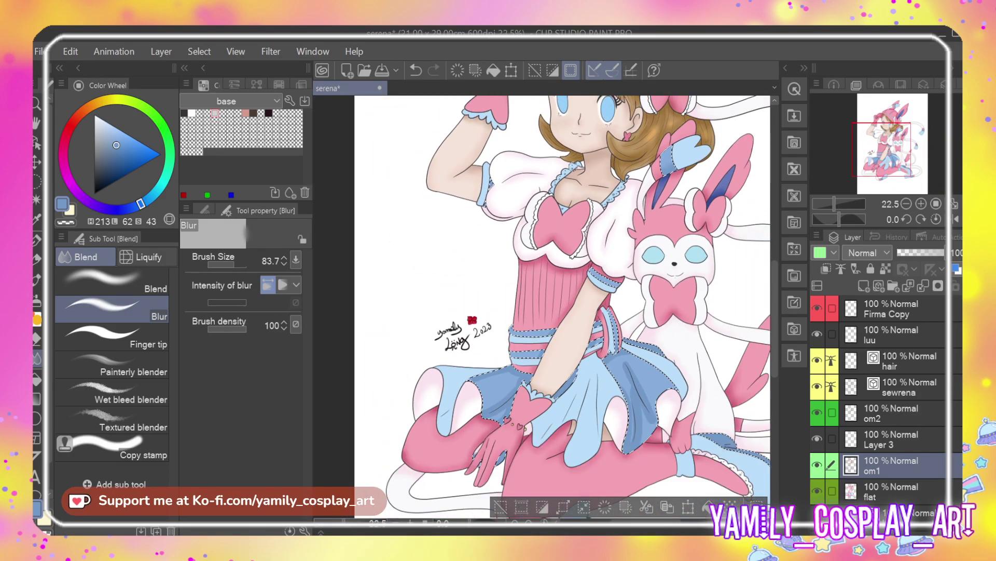
pyautogui.scroll(4, 584, 268)
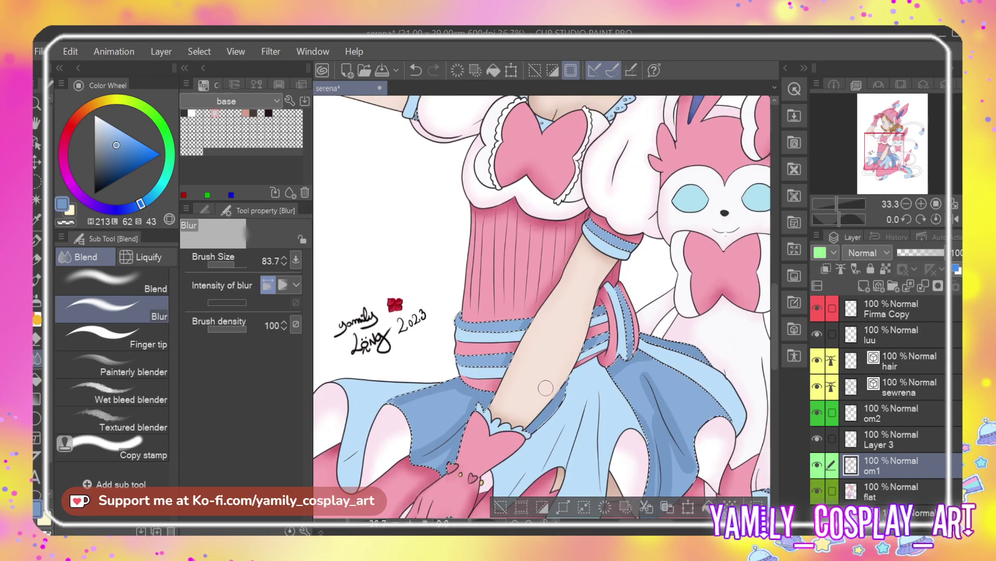
pyautogui.scroll(2, 554, 392)
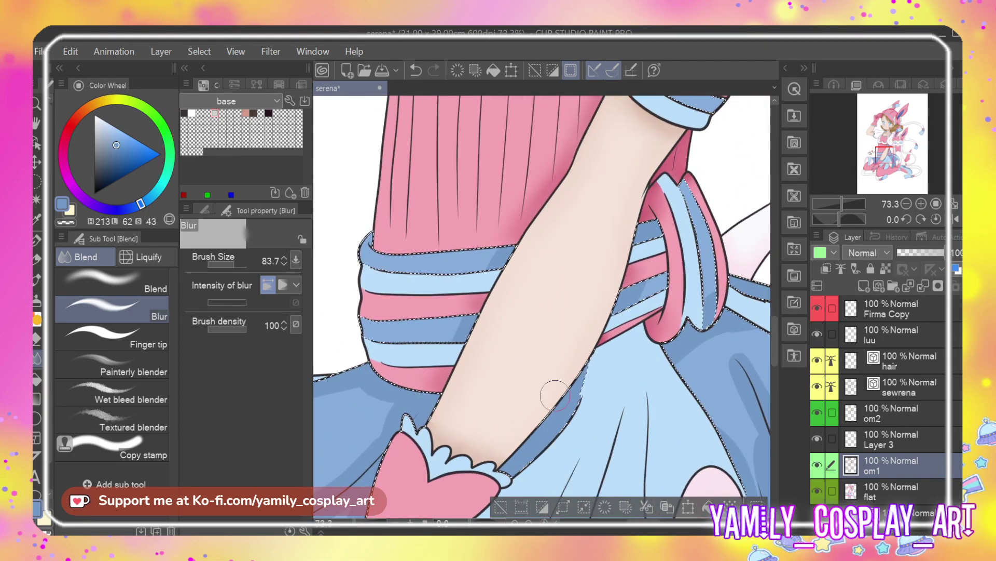
pyautogui.press('p')
pyautogui.press('j')
pyautogui.click(111, 280)
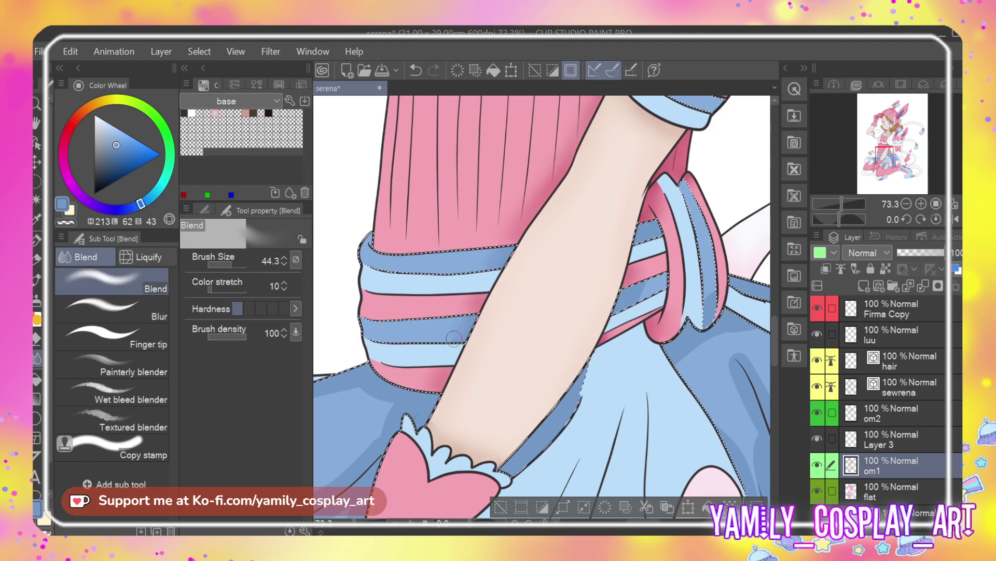
pyautogui.moveTo(690, 234); pyautogui.dragTo(713, 287)
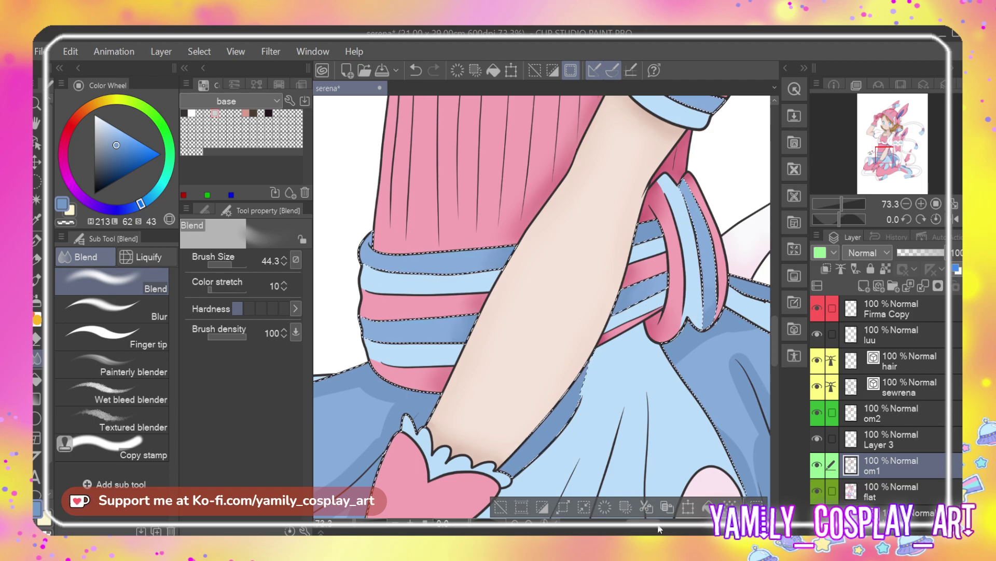
# Blend the shadow edges along the folds of the medium-blue front skirt panel and the panel beside the lowered glove
pyautogui.moveTo(657, 523); pyautogui.dragTo(668, 523)
pyautogui.scroll(-3, 776, 342)
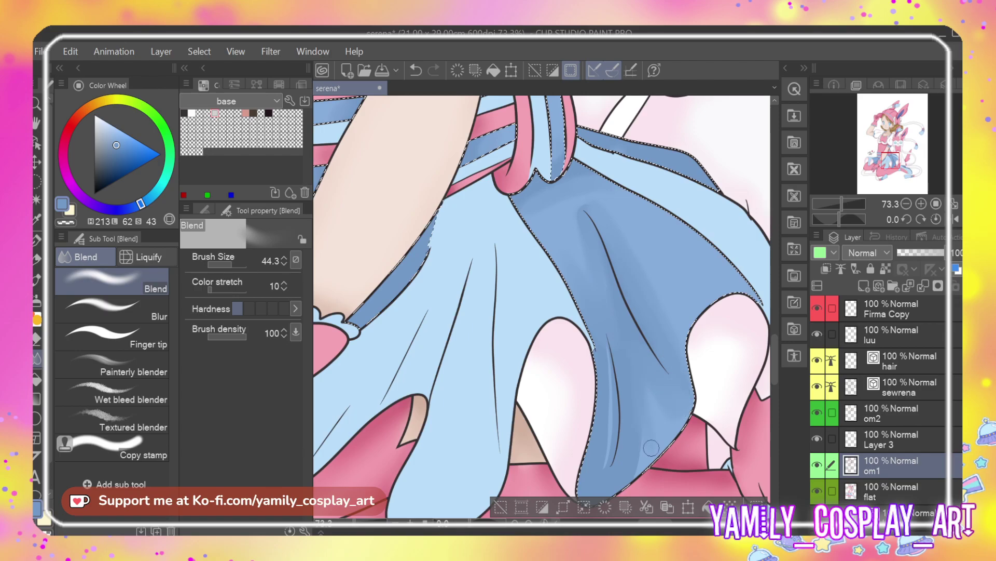
pyautogui.moveTo(665, 522); pyautogui.dragTo(637, 522)
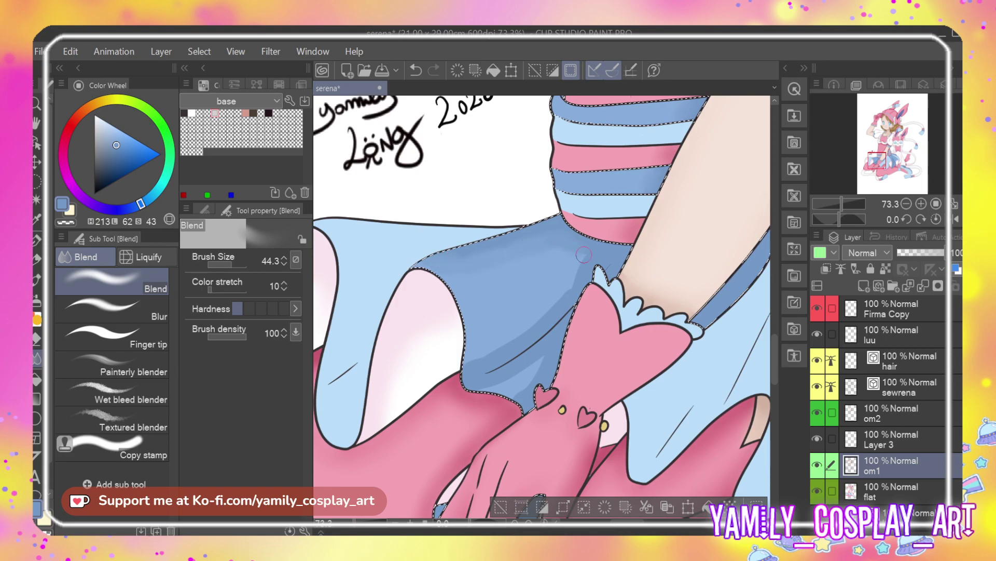
pyautogui.moveTo(563, 288)
pyautogui.mouseDown()
pyautogui.moveTo(514, 340)
pyautogui.moveTo(471, 360)
pyautogui.moveTo(493, 387)
pyautogui.mouseUp()
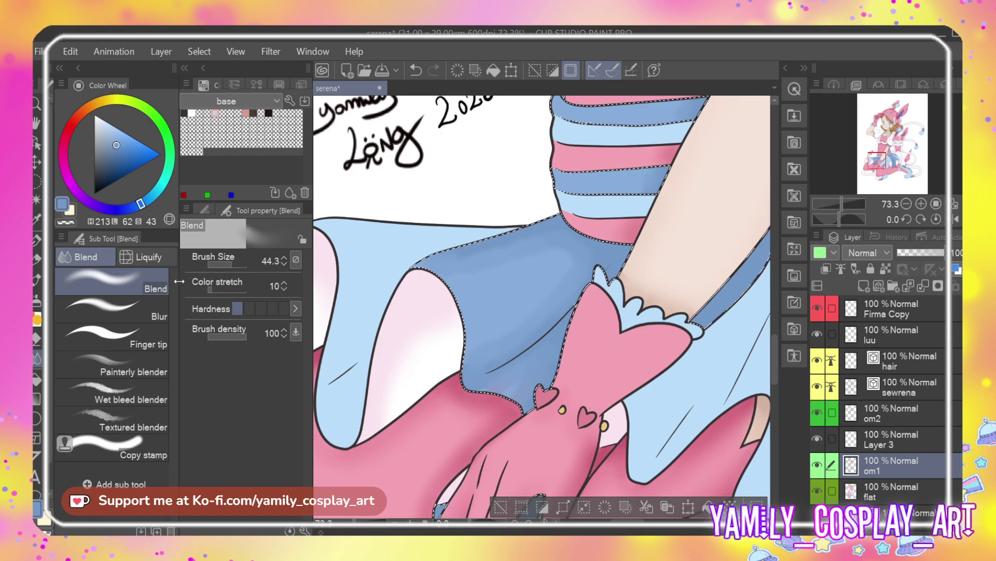
# Soften the shadows on both medium-blue skirt panels and the belt stripes behind the arm with the Blur tool at 83.7
pyautogui.click(112, 309)
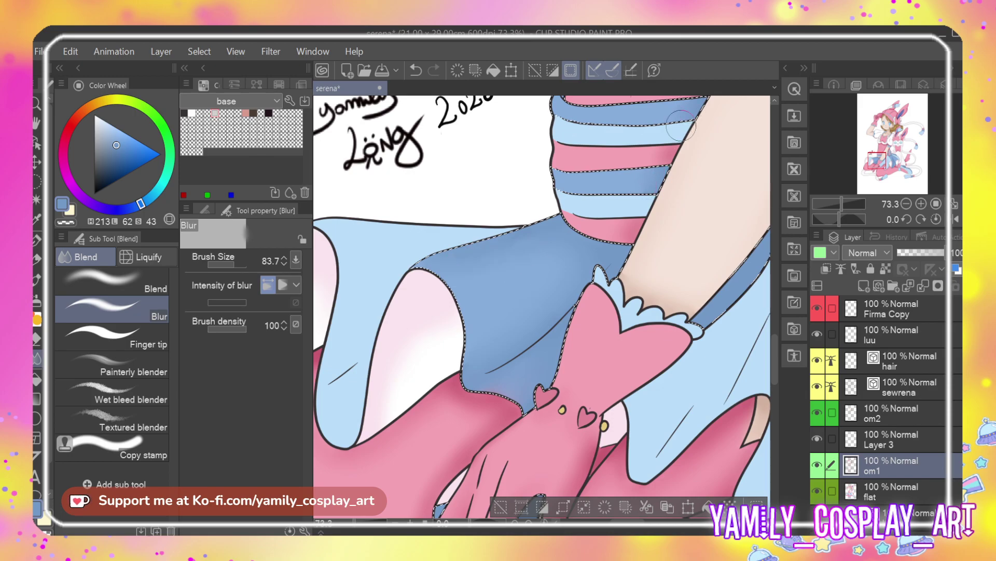
pyautogui.moveTo(637, 521); pyautogui.dragTo(663, 521)
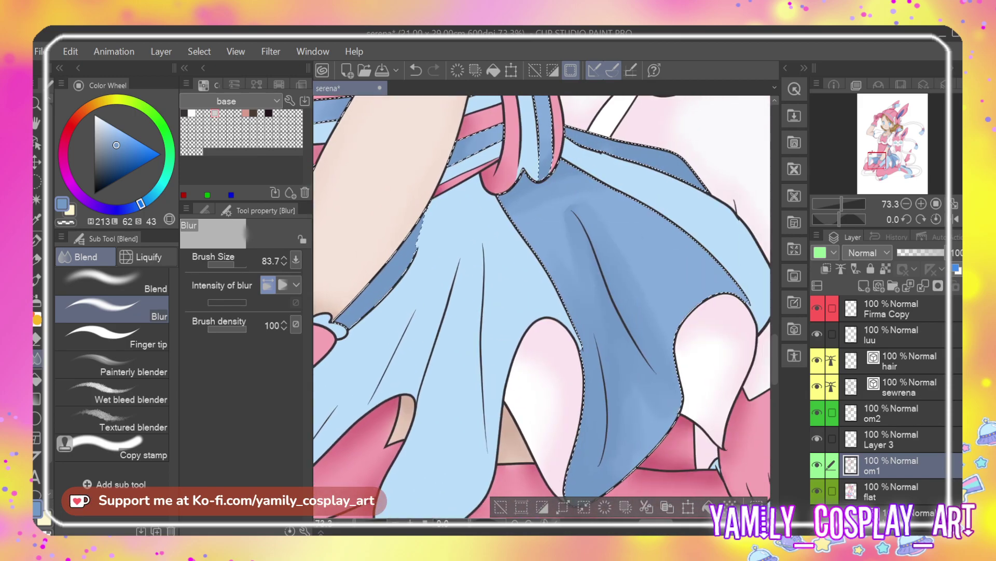
pyautogui.moveTo(375, 167); pyautogui.dragTo(344, 167)
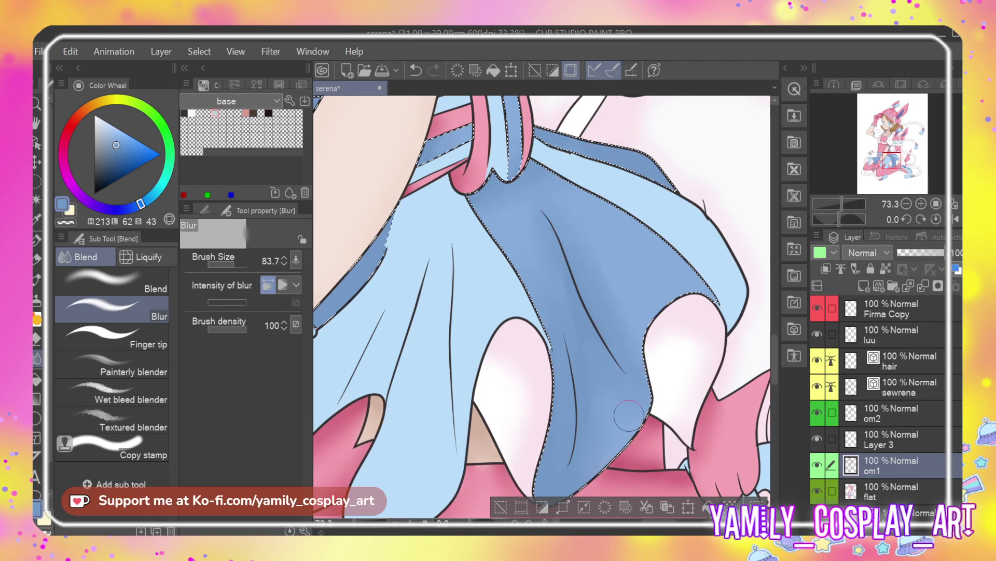
pyautogui.moveTo(774, 357); pyautogui.dragTo(774, 339)
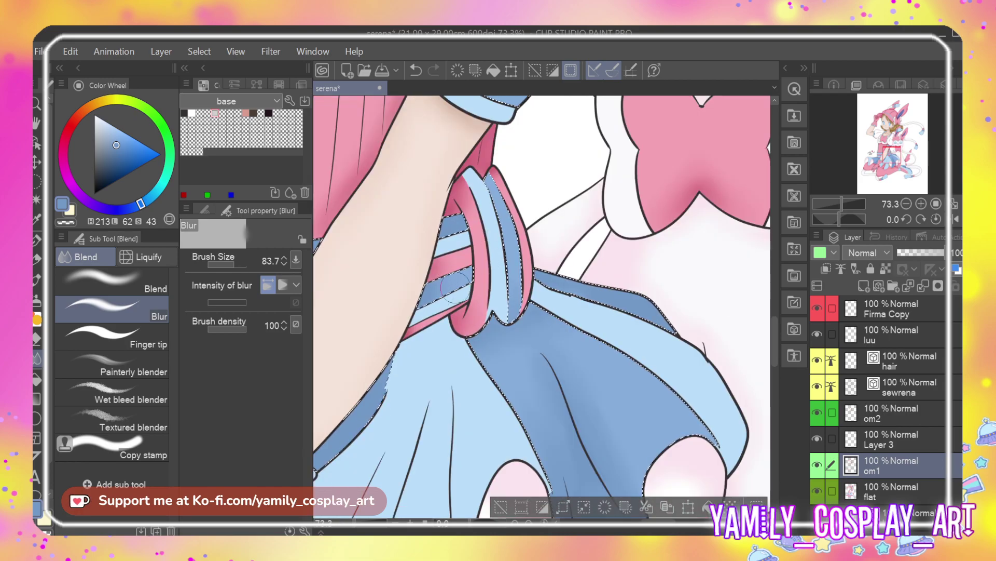
# Blur the darker blue shadows on the medium-blue heel and sole edge of the girl's shoe
pyautogui.scroll(-2, 514, 241)
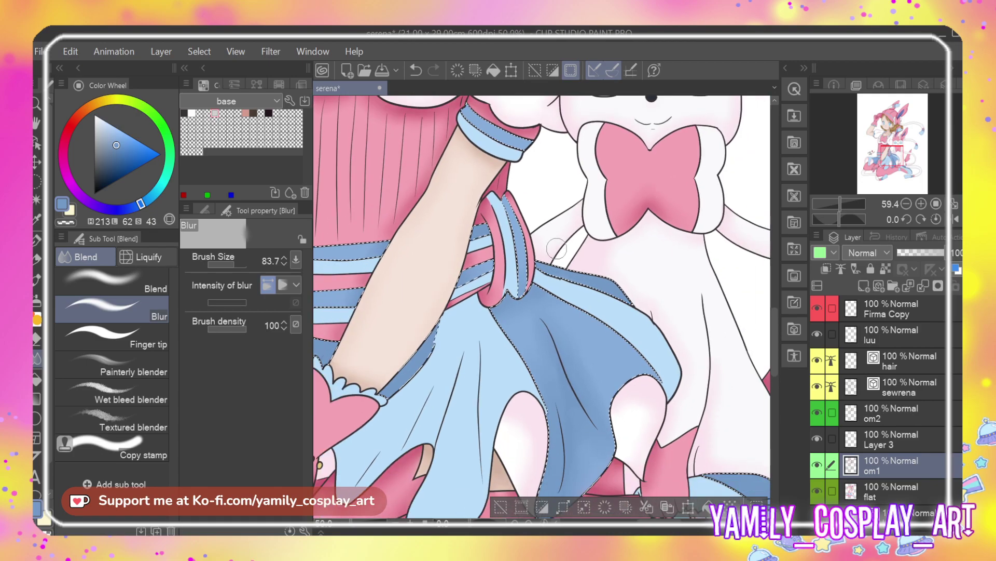
pyautogui.scroll(-2, 706, 396)
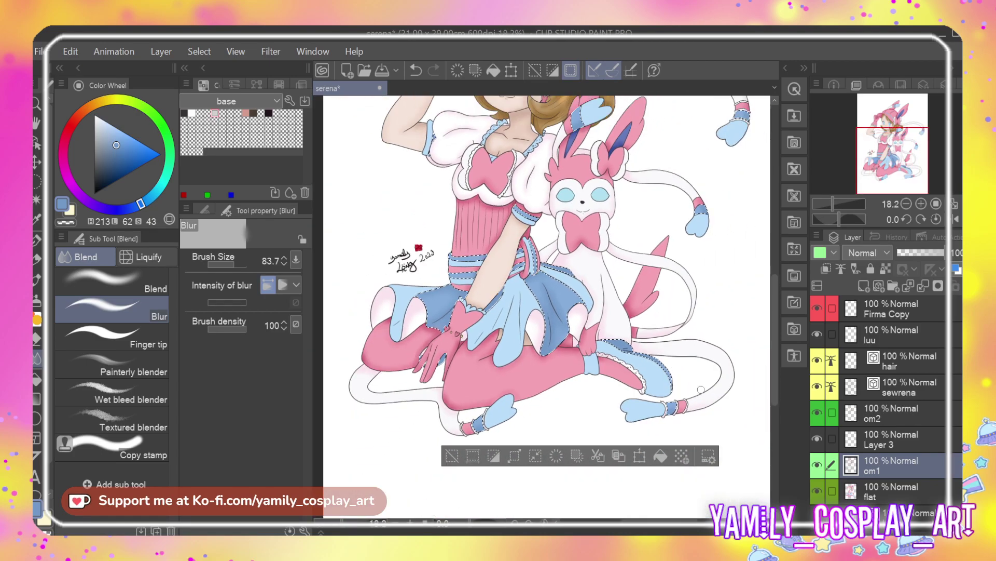
pyautogui.scroll(5, 706, 396)
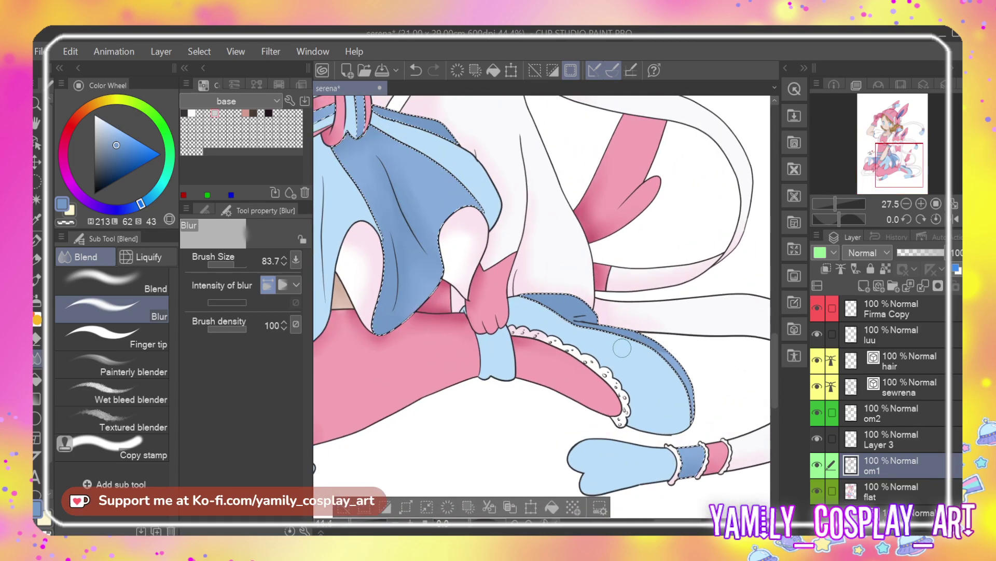
pyautogui.scroll(1, 622, 348)
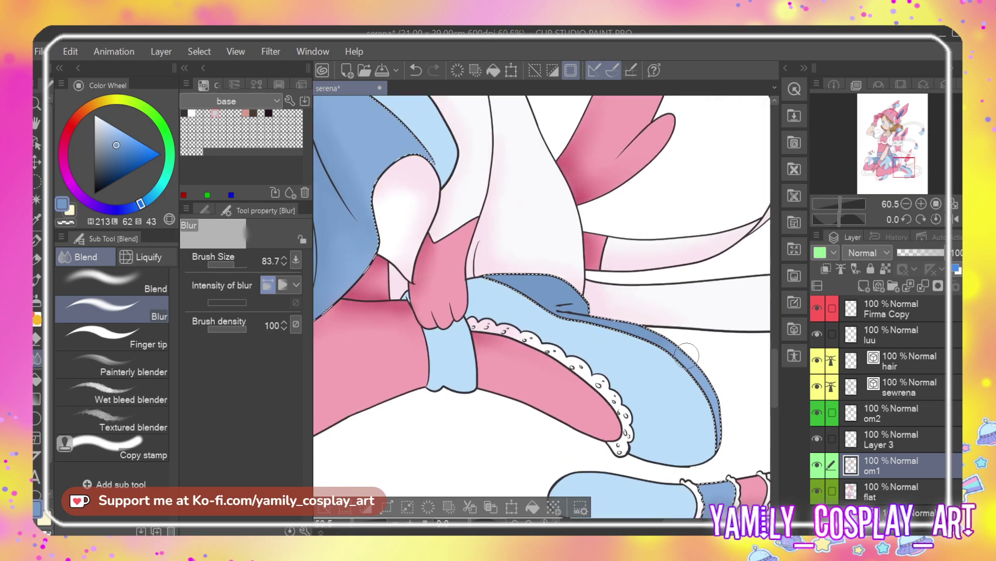
pyautogui.scroll(-1, 684, 358)
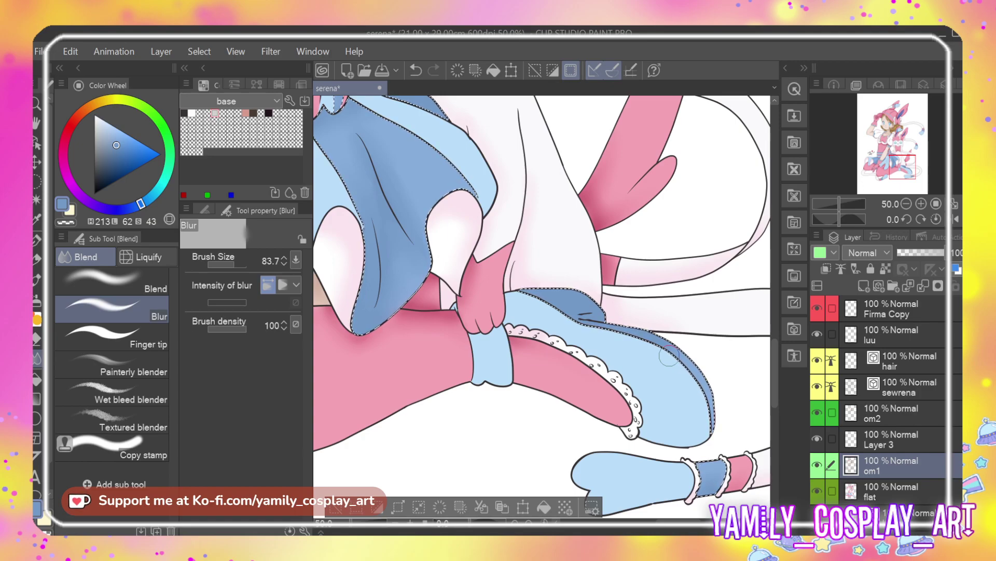
pyautogui.scroll(-4, 678, 345)
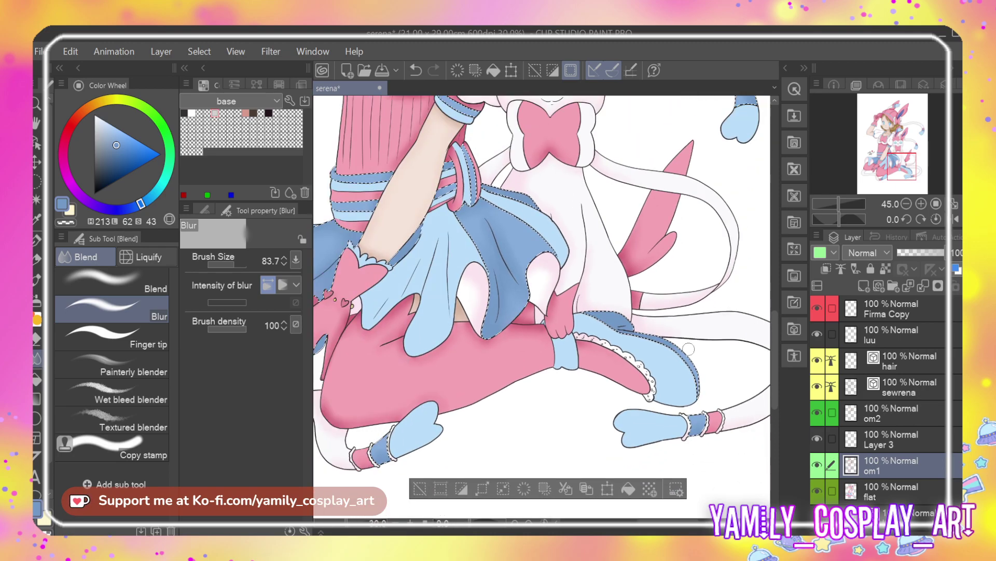
# Clear the selection of the medium-blue areas and view the whole illustration
pyautogui.scroll(-5, 688, 349)
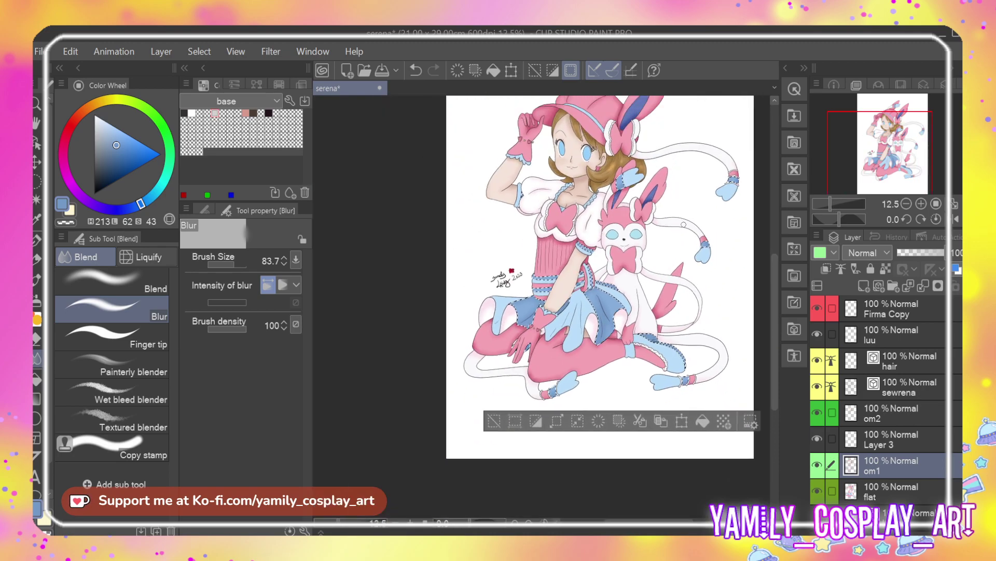
pyautogui.scroll(-1, 684, 224)
pyautogui.moveTo(626, 522); pyautogui.dragTo(648, 522)
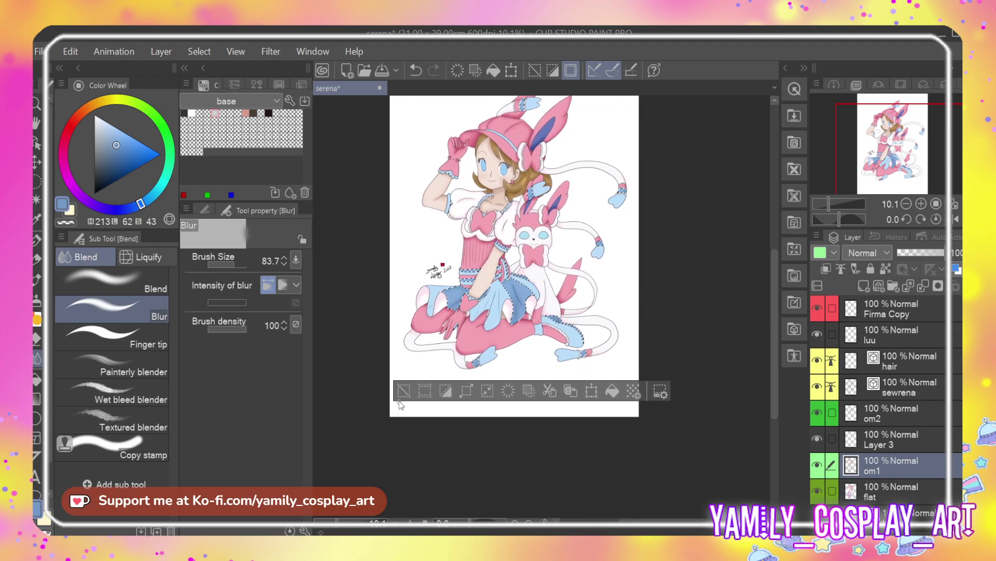
pyautogui.click(403, 391)
pyautogui.moveTo(774, 330); pyautogui.dragTo(774, 302)
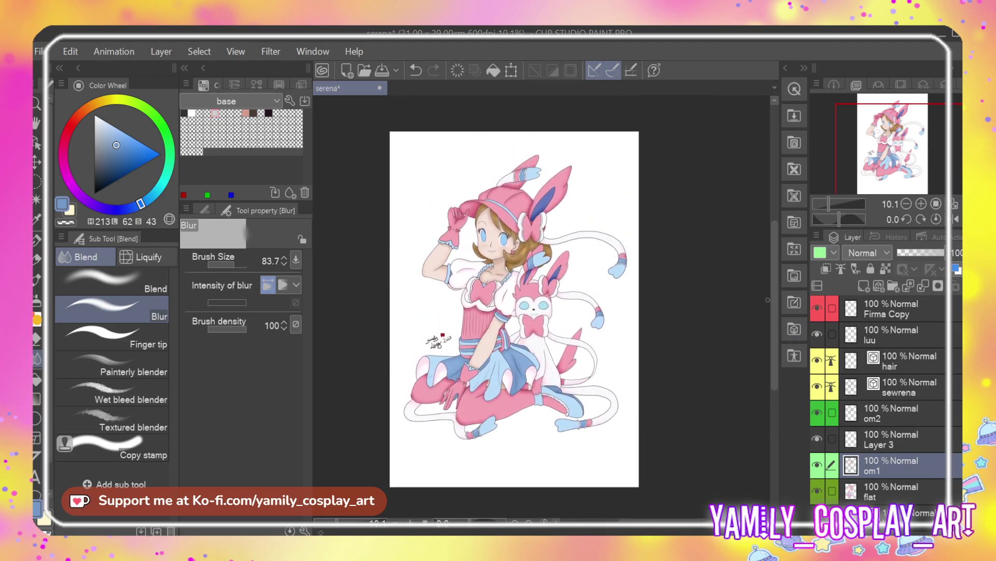
pyautogui.scroll(2, 523, 257)
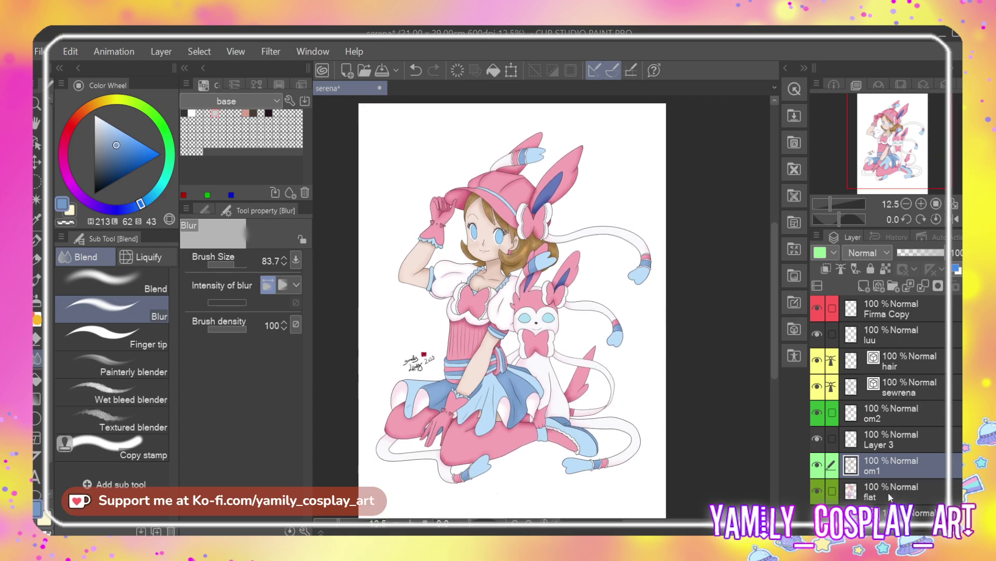
# Select all light-blue areas from the flat layer and make om1 the active layer again
pyautogui.click(889, 499)
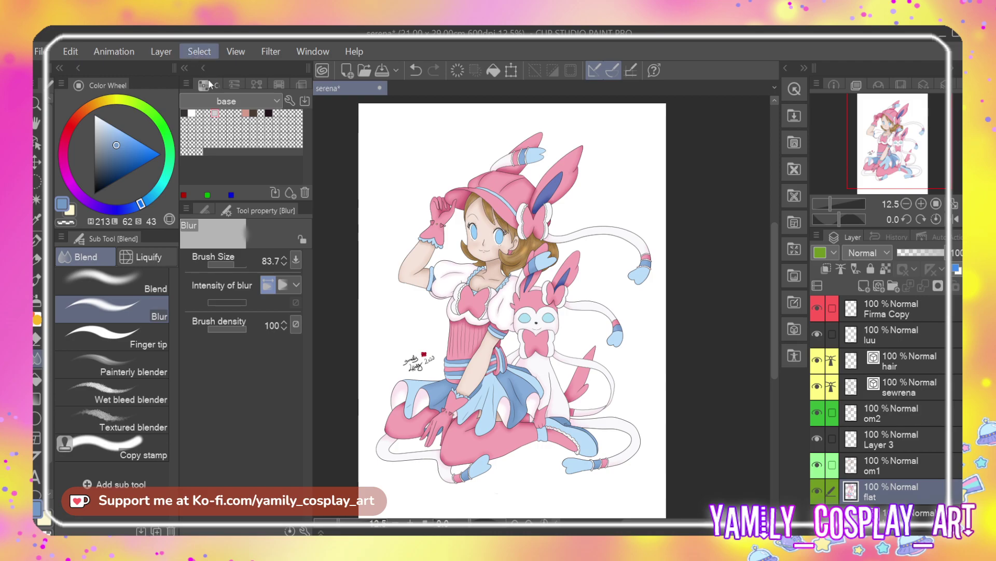
pyautogui.click(230, 194)
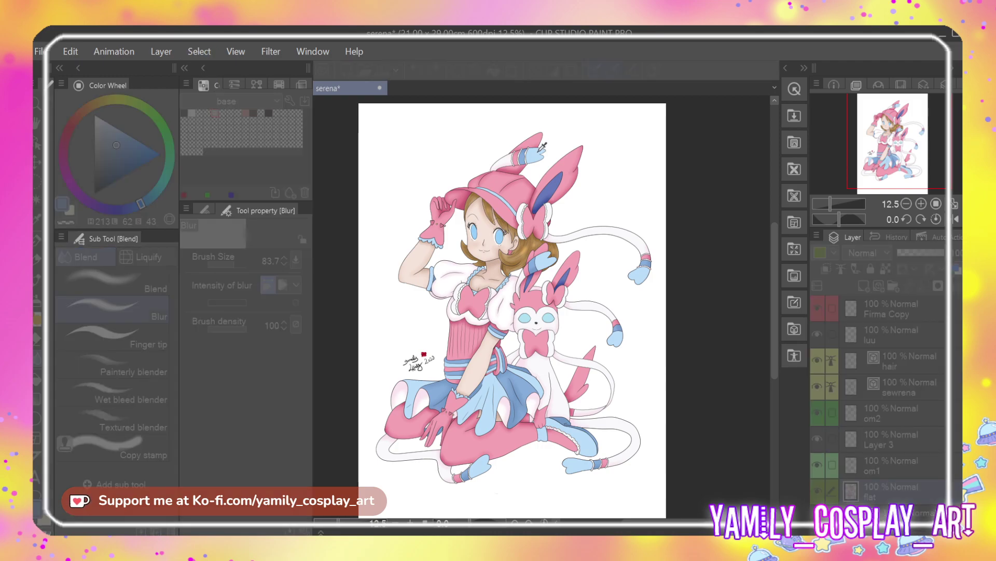
pyautogui.click(893, 459)
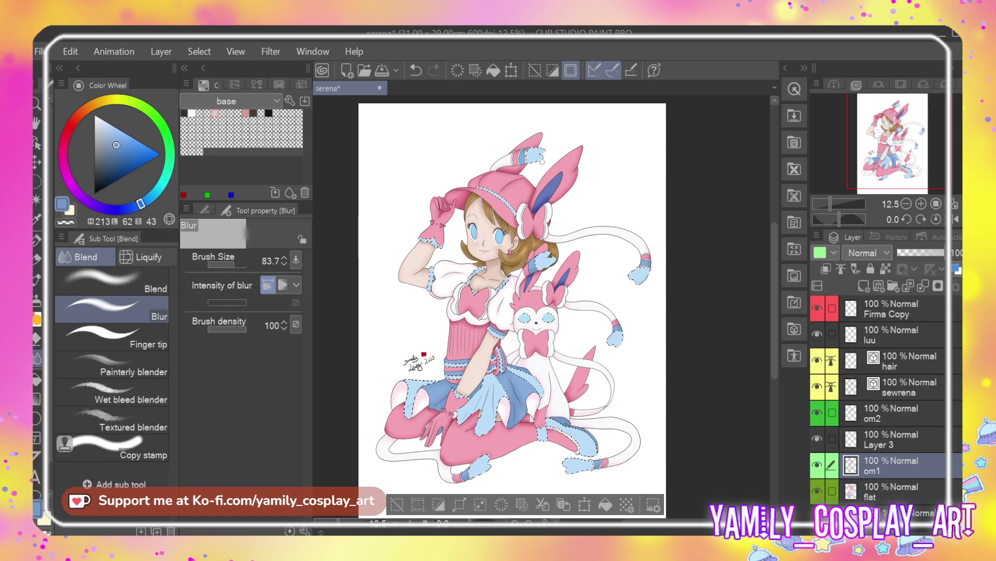
# Shade the lower lobe of the light-blue ribbon tip above the hat using Turnip pen 2 in darker blue (H 207, L 72, S 54)
pyautogui.scroll(5, 545, 162)
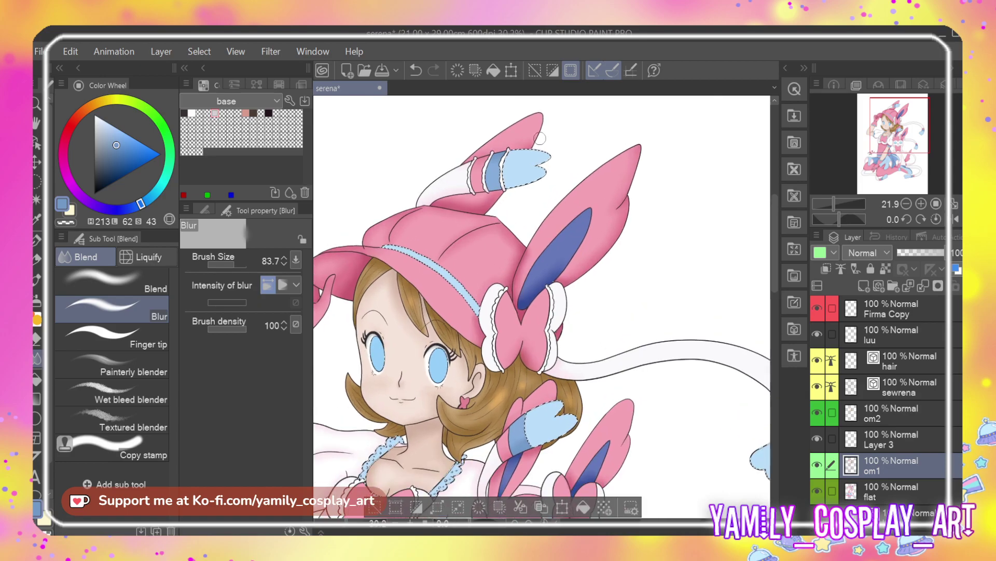
pyautogui.scroll(5, 540, 137)
pyautogui.scroll(1, 527, 152)
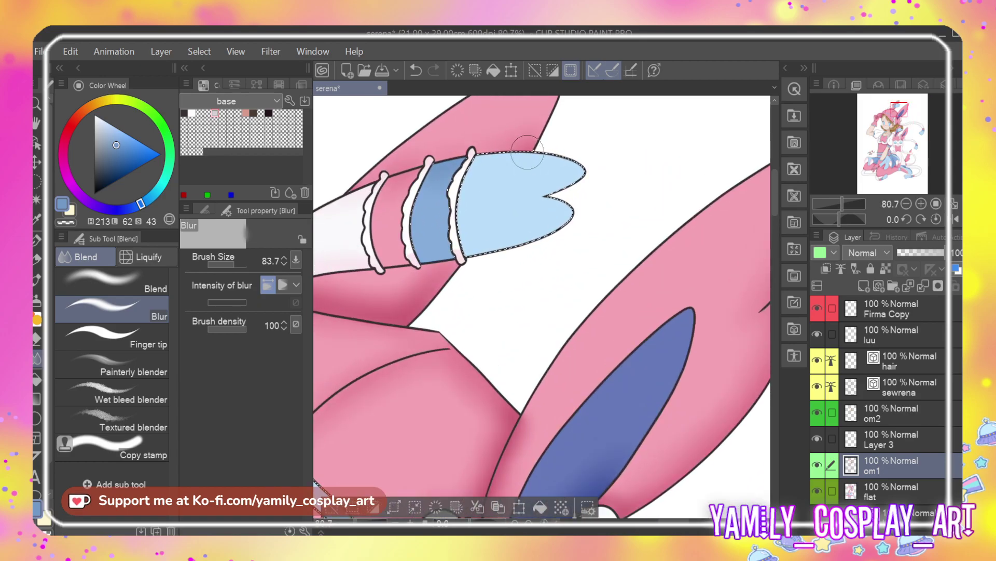
pyautogui.press('i')
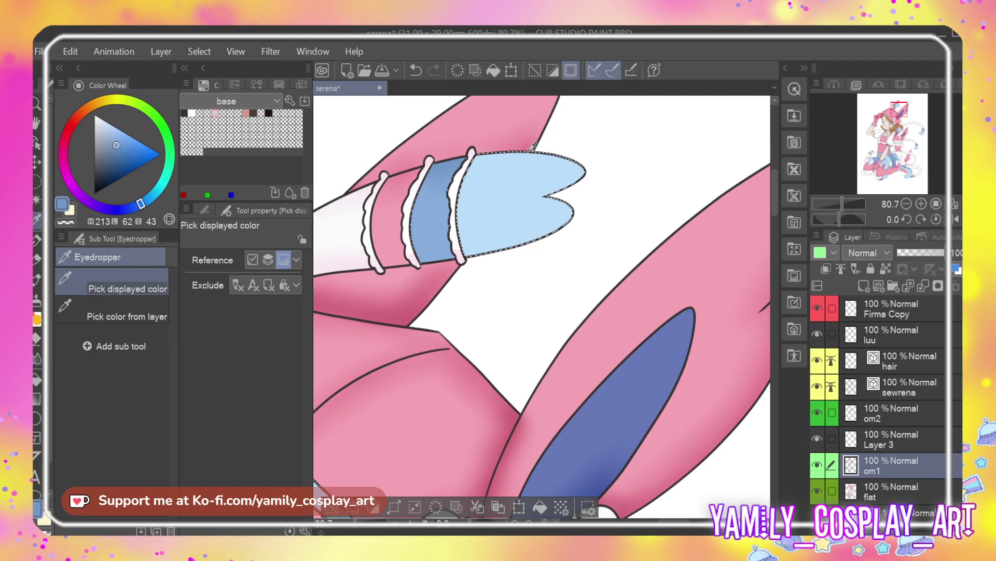
pyautogui.click(507, 199)
pyautogui.press('p')
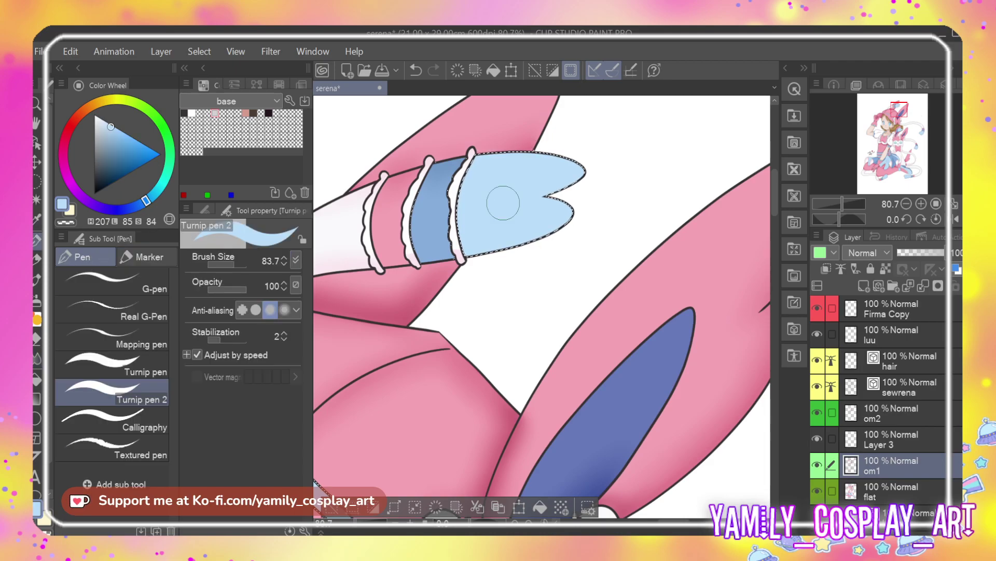
pyautogui.click(115, 136)
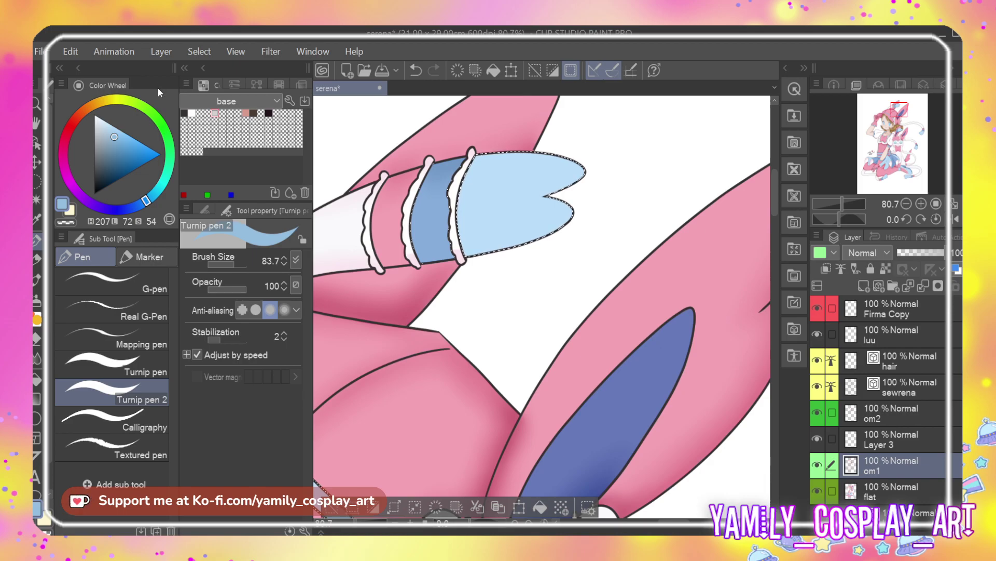
pyautogui.press('j')
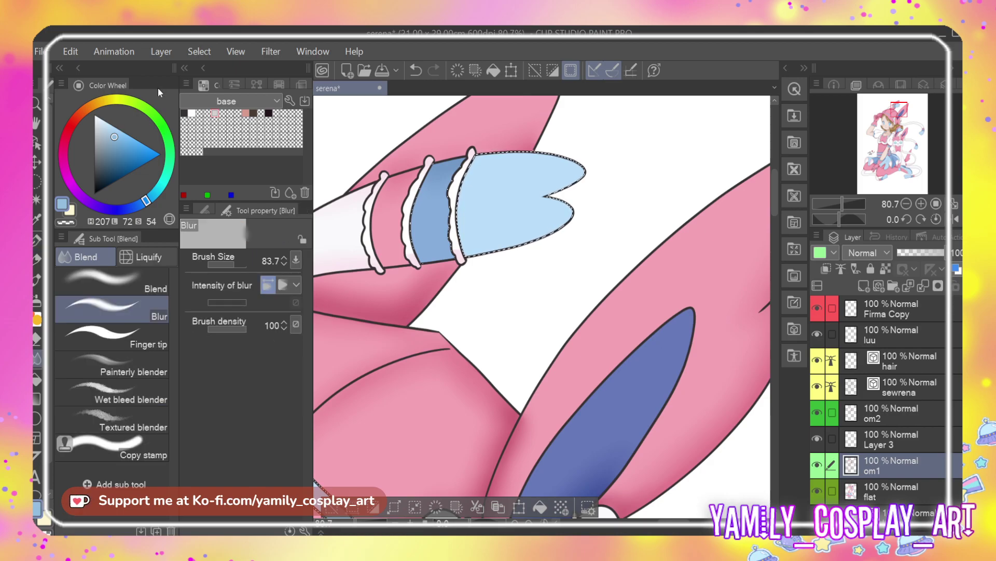
pyautogui.press('p')
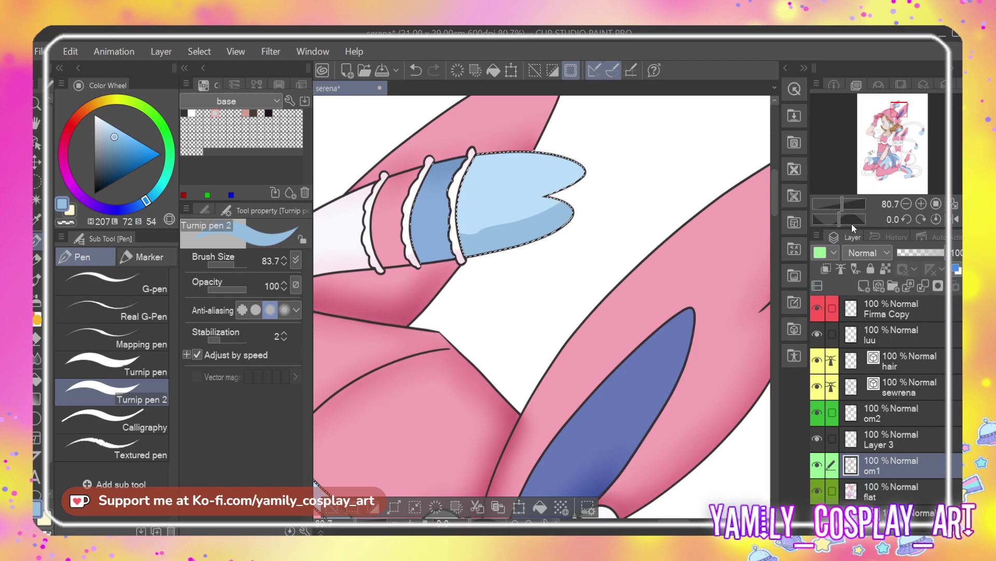
# Paint darker blue shadows on the ribbon tip hanging out beside the girl's head and the one overlapping her hair
pyautogui.click(924, 132)
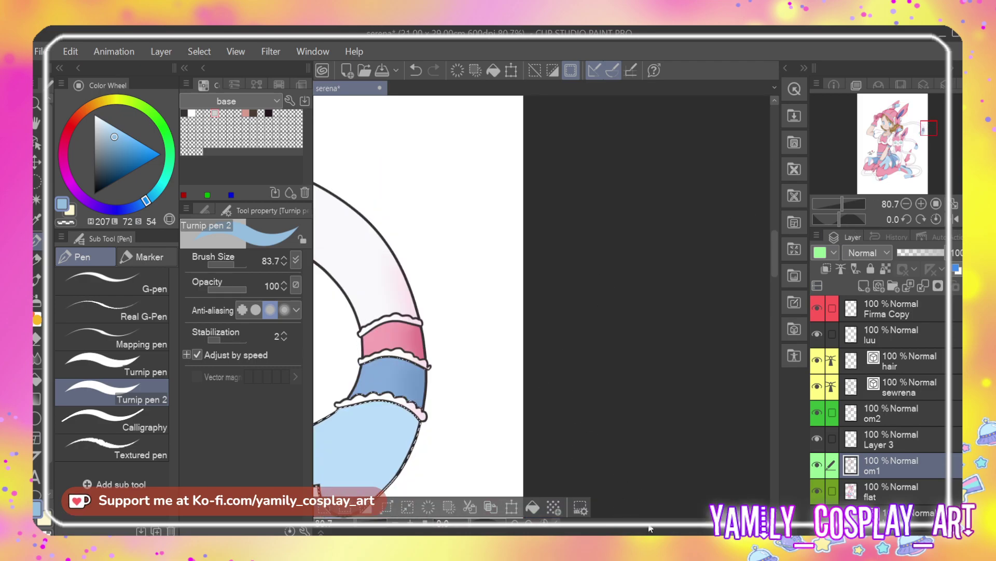
pyautogui.click(919, 134)
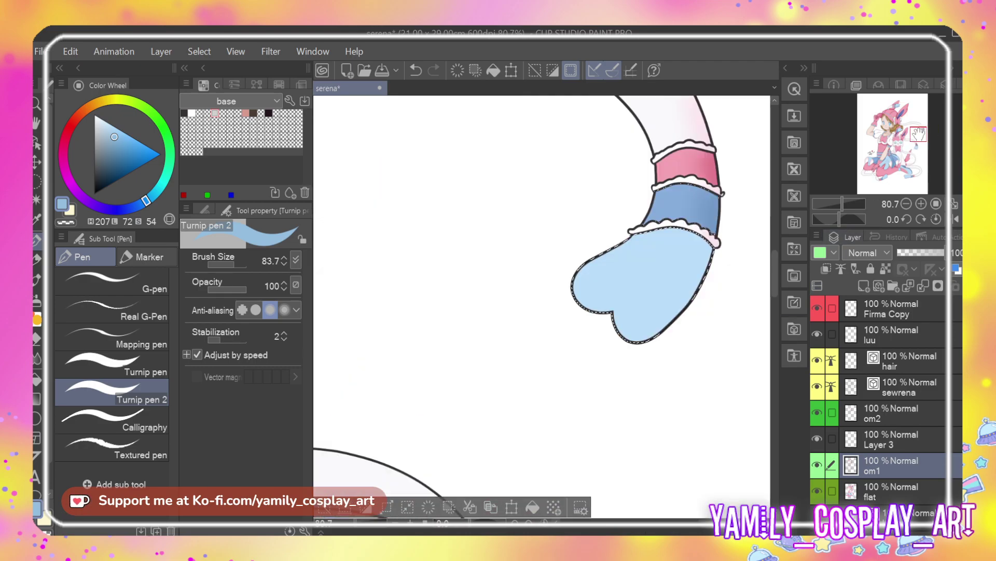
pyautogui.moveTo(714, 239)
pyautogui.mouseDown()
pyautogui.moveTo(674, 289)
pyautogui.moveTo(616, 336)
pyautogui.moveTo(698, 281)
pyautogui.mouseUp()
pyautogui.moveTo(626, 345)
pyautogui.mouseDown()
pyautogui.moveTo(619, 310)
pyautogui.moveTo(592, 340)
pyautogui.mouseUp()
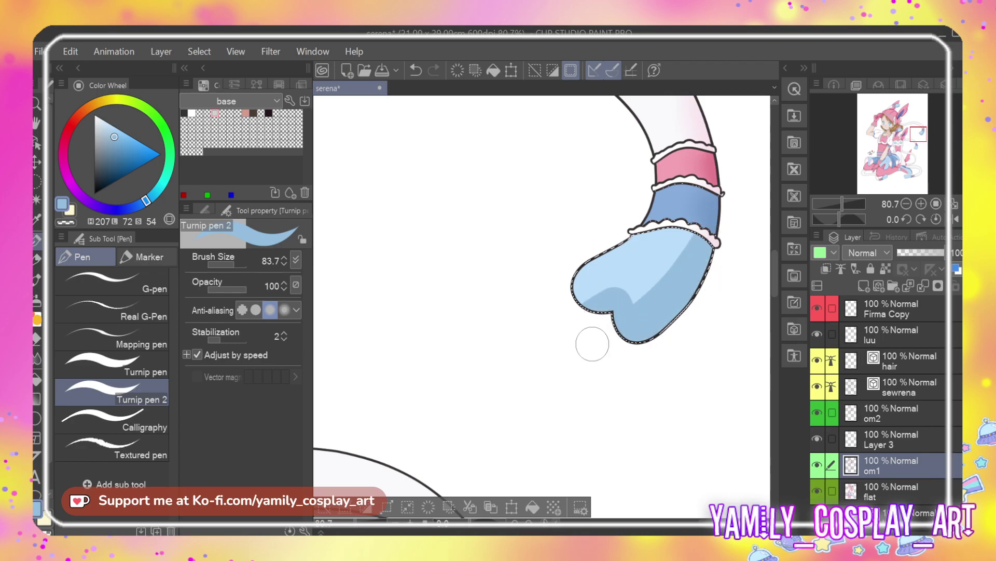
pyautogui.click(902, 136)
pyautogui.moveTo(530, 317)
pyautogui.mouseDown()
pyautogui.moveTo(573, 307)
pyautogui.moveTo(531, 316)
pyautogui.moveTo(616, 280)
pyautogui.moveTo(655, 250)
pyautogui.mouseUp()
pyautogui.moveTo(584, 244); pyautogui.dragTo(630, 207)
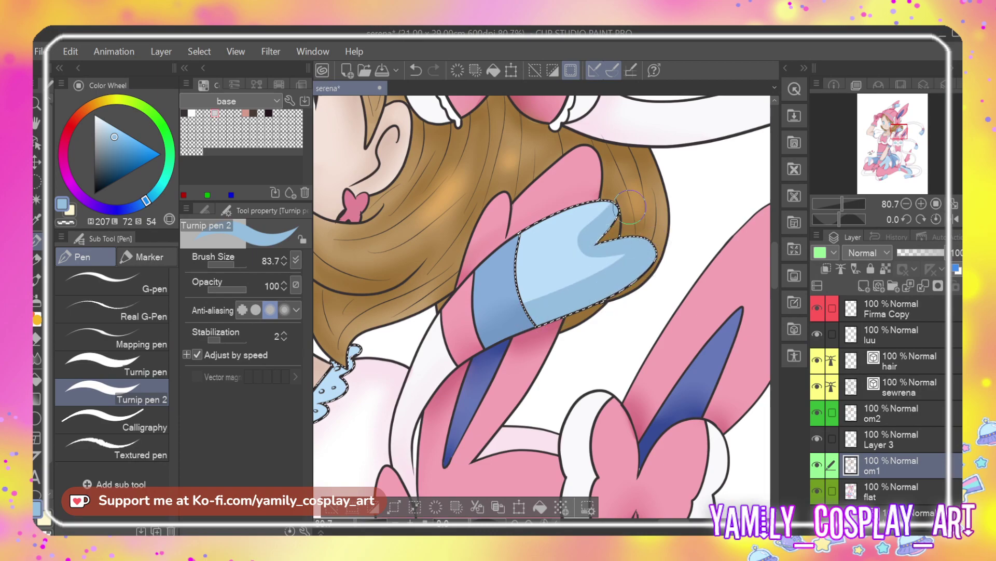
# Paint darker blue shadows on the ribbon tip hanging beside the companion and the heart-shaped tip beneath the girl's shoe
pyautogui.click(915, 151)
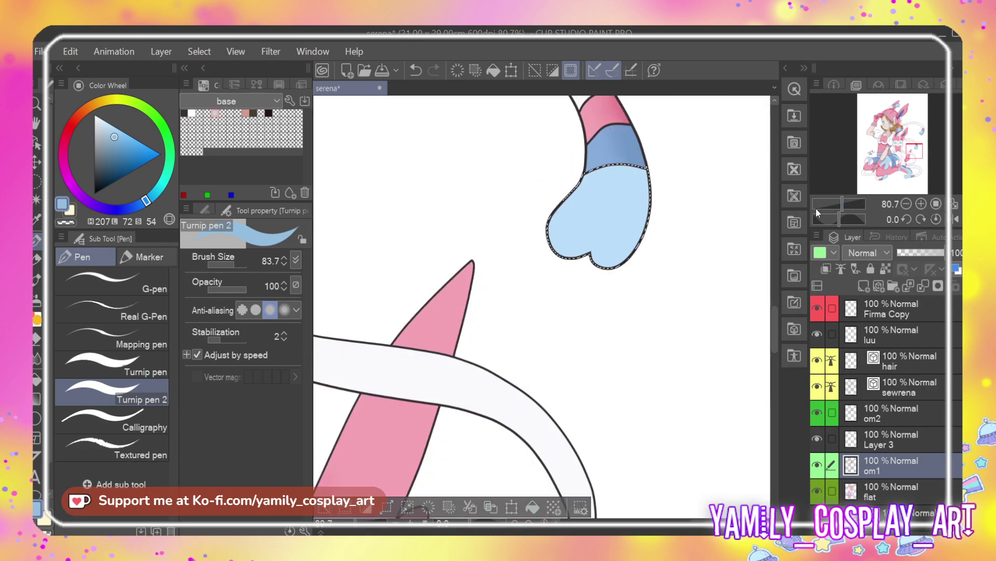
pyautogui.moveTo(639, 173)
pyautogui.mouseDown()
pyautogui.moveTo(640, 196)
pyautogui.moveTo(598, 268)
pyautogui.mouseUp()
pyautogui.moveTo(644, 196); pyautogui.dragTo(649, 231)
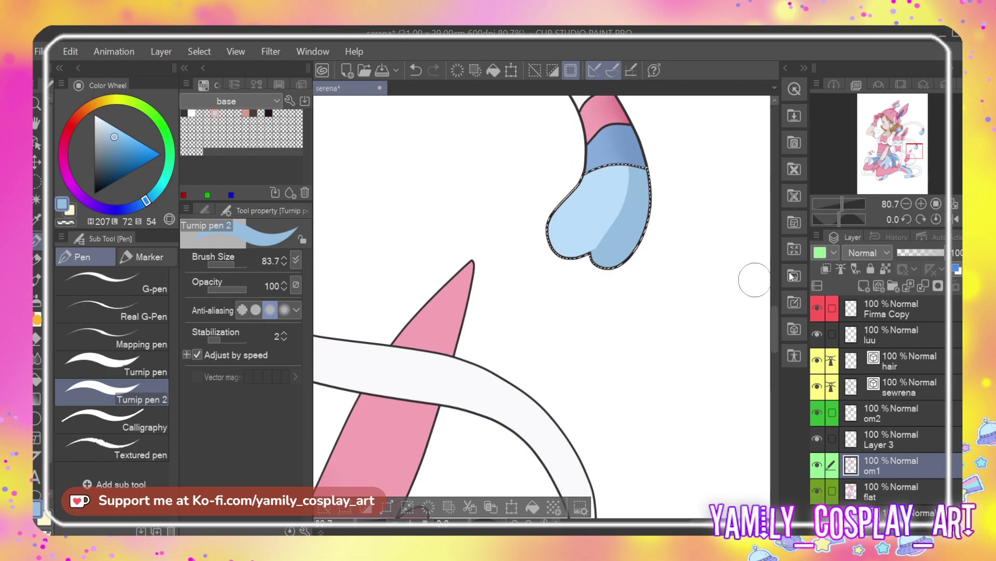
pyautogui.click(913, 180)
pyautogui.moveTo(703, 522); pyautogui.dragTo(683, 521)
pyautogui.moveTo(551, 298)
pyautogui.mouseDown()
pyautogui.moveTo(572, 315)
pyautogui.moveTo(566, 346)
pyautogui.moveTo(578, 348)
pyautogui.moveTo(735, 329)
pyautogui.moveTo(592, 351)
pyautogui.mouseUp()
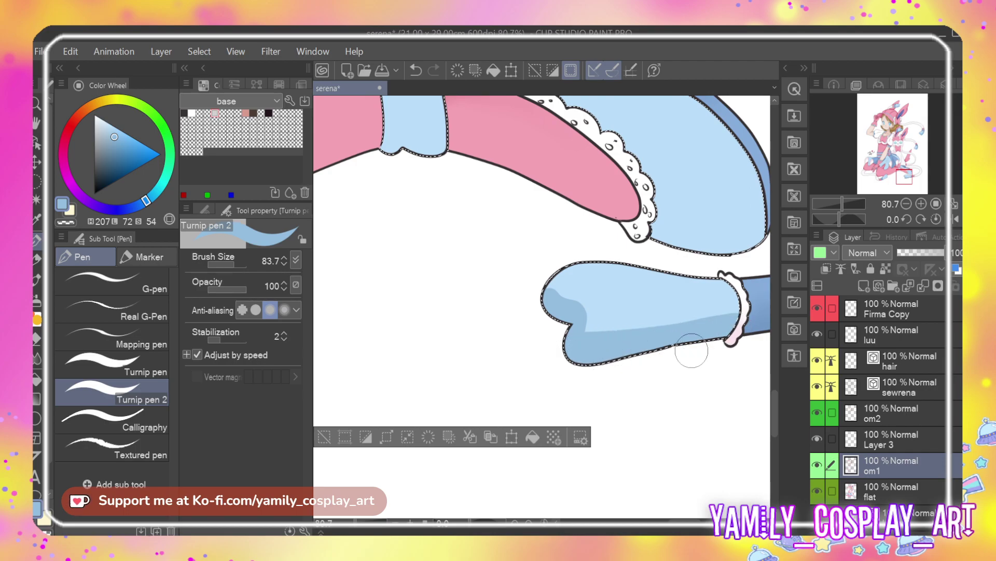
# Add darker blue shadows to the toe and ankle of the light-blue shoe and the cuff below the companion's pink paw
pyautogui.scroll(3, 774, 397)
pyautogui.moveTo(776, 389); pyautogui.dragTo(773, 383)
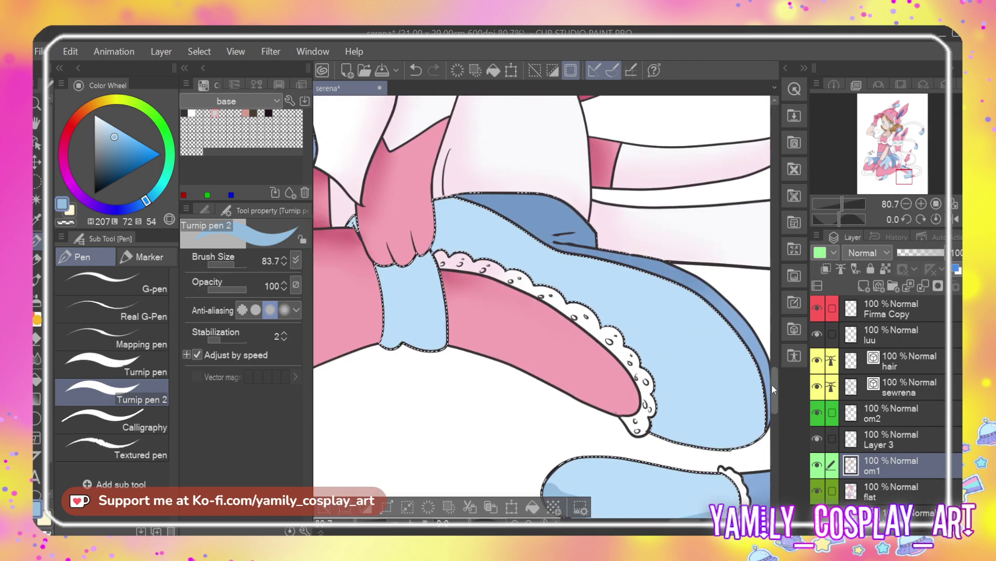
pyautogui.moveTo(689, 522); pyautogui.dragTo(698, 529)
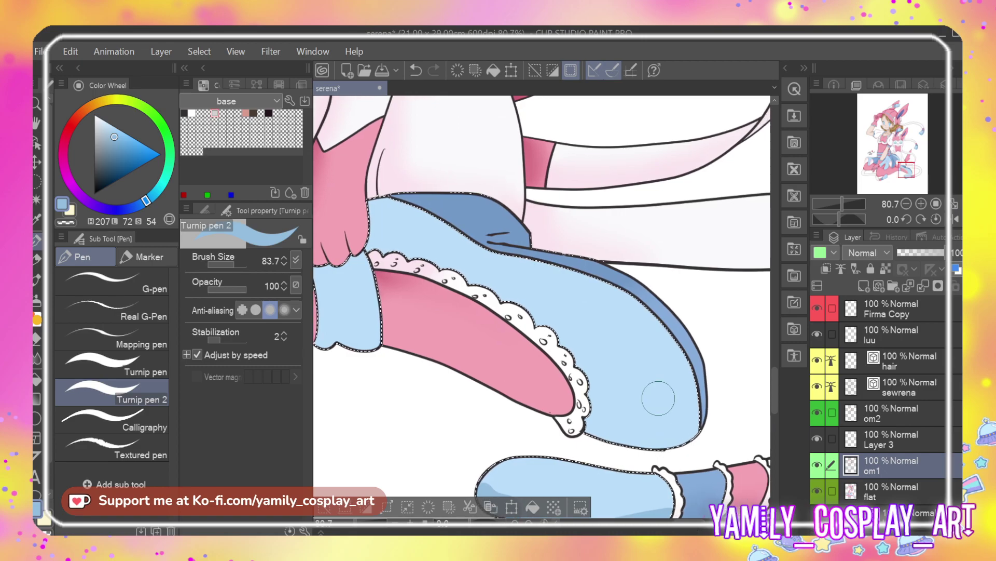
pyautogui.moveTo(658, 397)
pyautogui.mouseDown()
pyautogui.moveTo(639, 442)
pyautogui.moveTo(653, 438)
pyautogui.moveTo(666, 399)
pyautogui.moveTo(654, 419)
pyautogui.mouseUp()
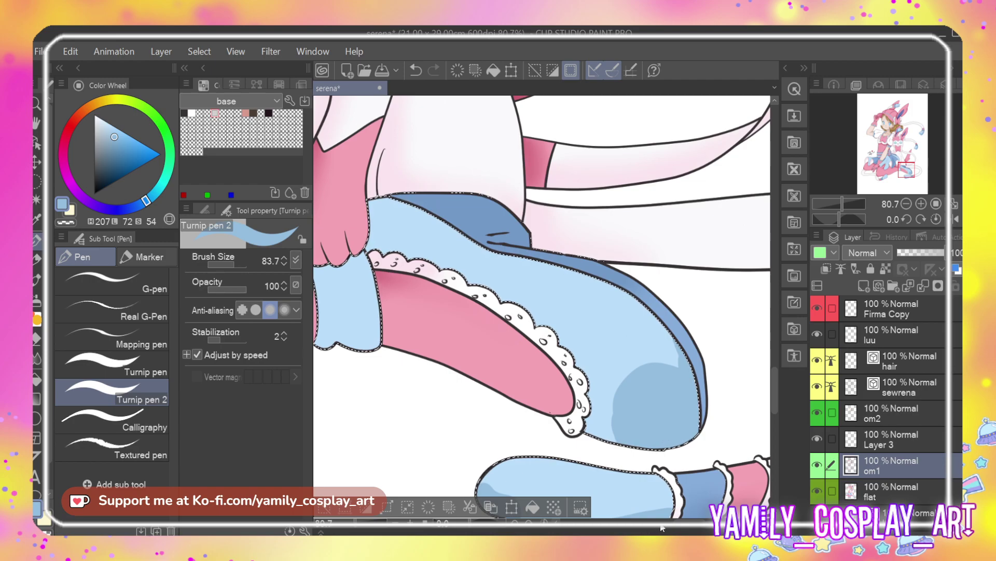
pyautogui.moveTo(697, 527); pyautogui.dragTo(685, 527)
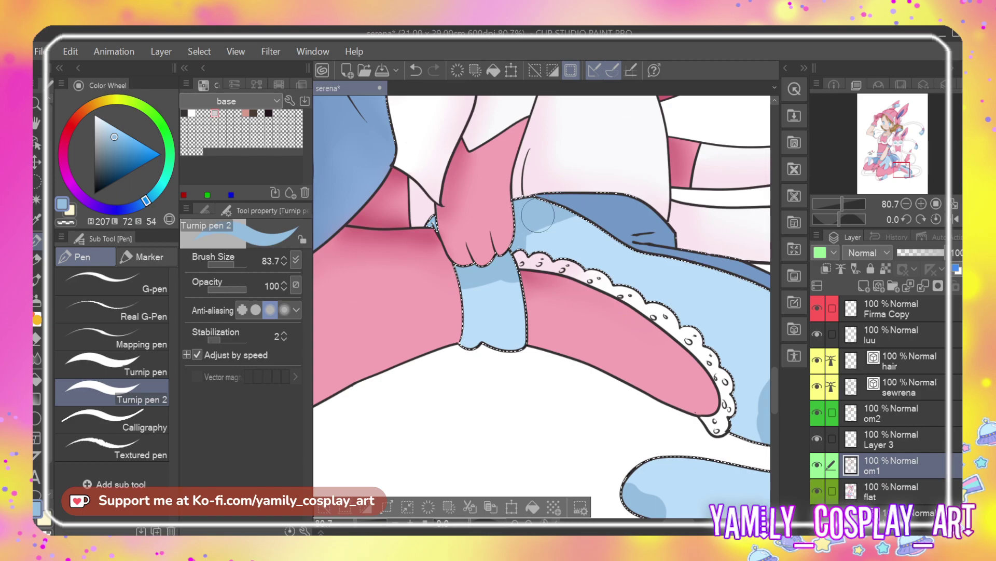
# Paint darker blue shadows on both lobes of the ribbon tip under the girl's front leg
pyautogui.moveTo(685, 525); pyautogui.dragTo(648, 527)
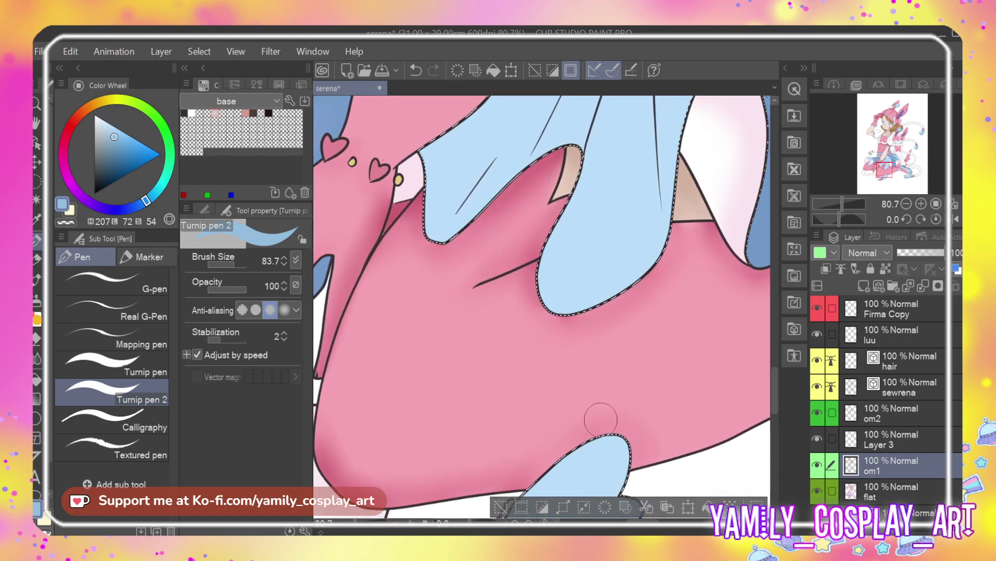
pyautogui.scroll(-2, 613, 348)
pyautogui.scroll(-1, 615, 336)
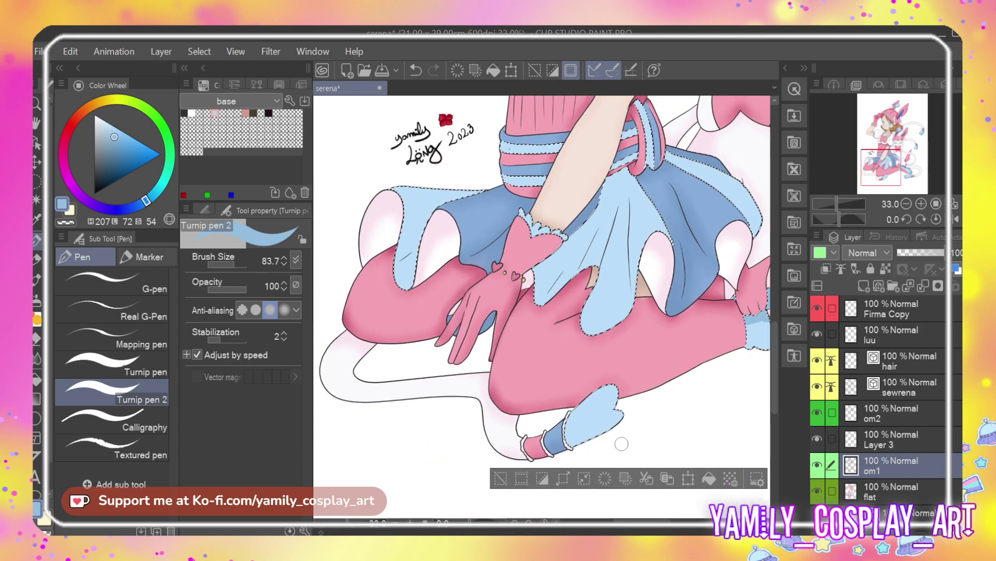
pyautogui.scroll(4, 621, 444)
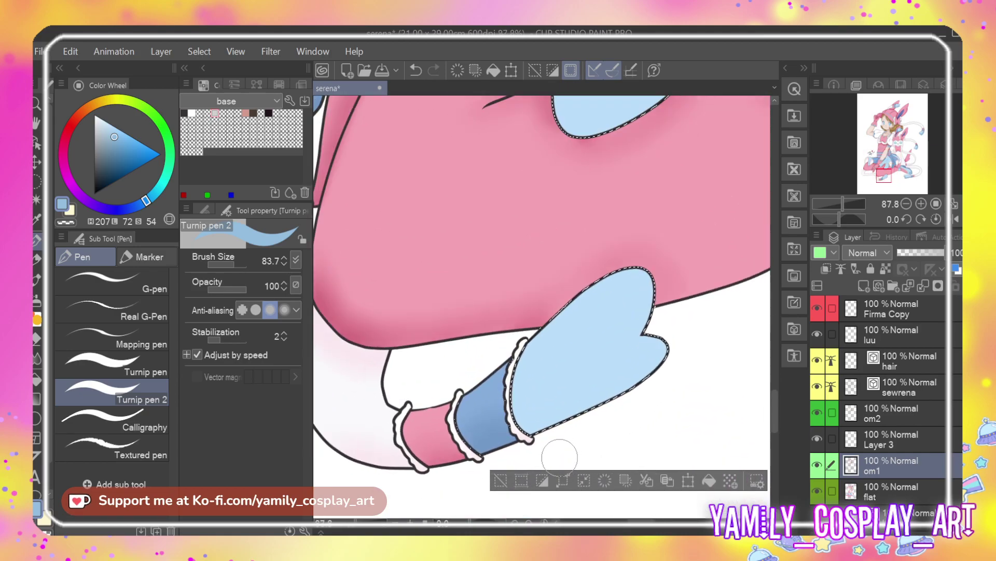
pyautogui.moveTo(518, 418)
pyautogui.mouseDown()
pyautogui.moveTo(581, 398)
pyautogui.moveTo(605, 376)
pyautogui.moveTo(627, 380)
pyautogui.mouseUp()
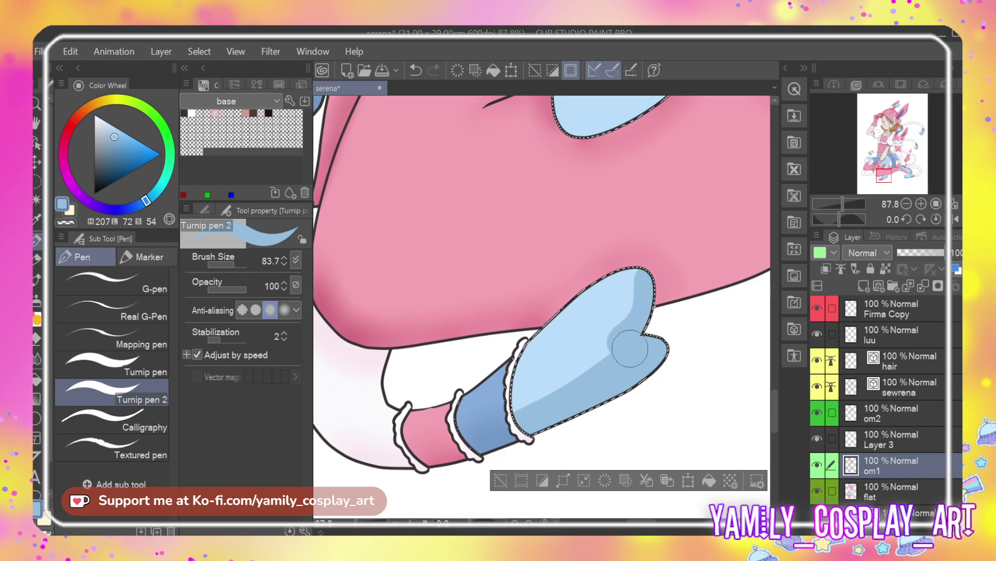
# Shade the end of the light-blue hat band where it meets the bow
pyautogui.scroll(-4, 634, 341)
pyautogui.scroll(-6, 556, 396)
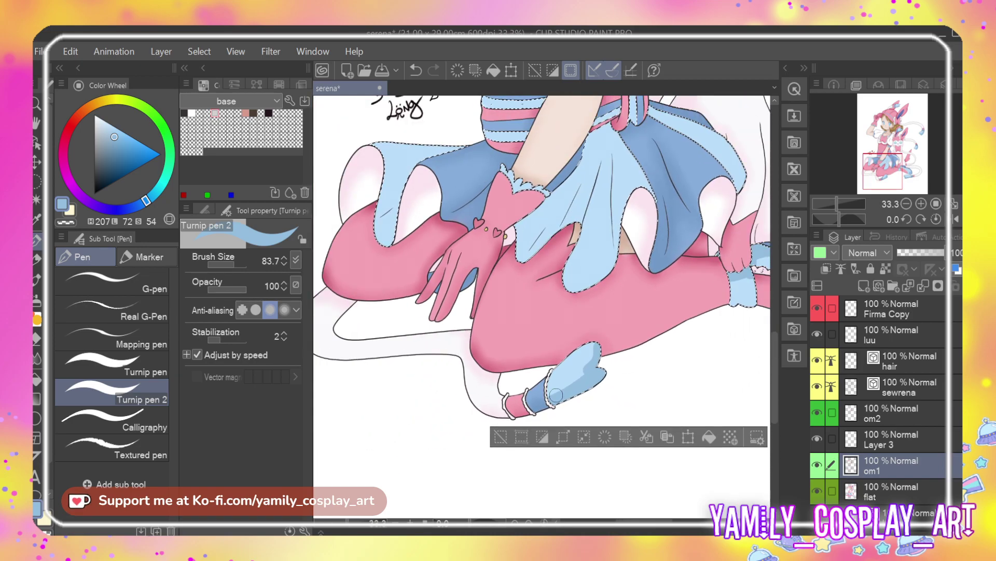
pyautogui.scroll(-2, 589, 270)
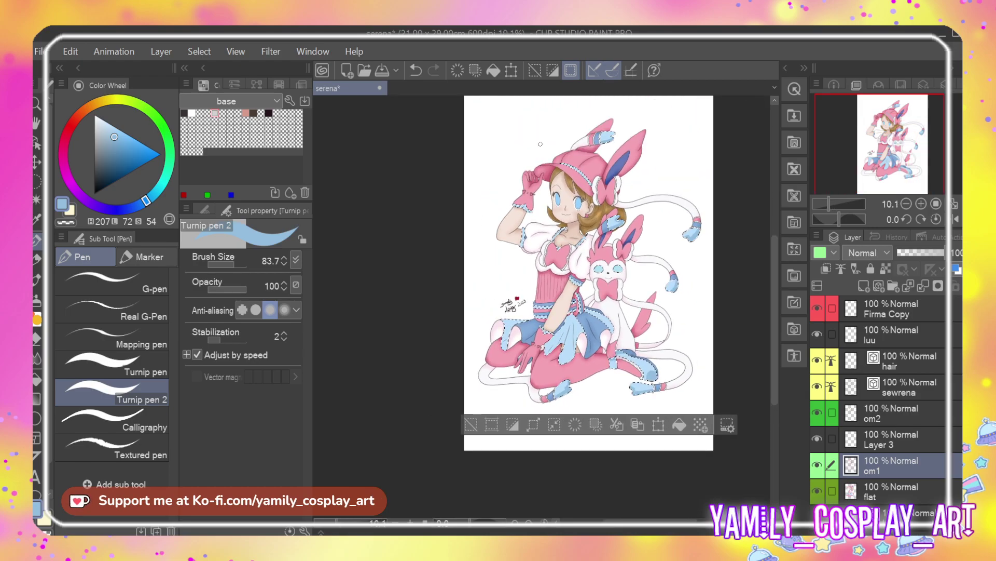
pyautogui.scroll(2, 574, 165)
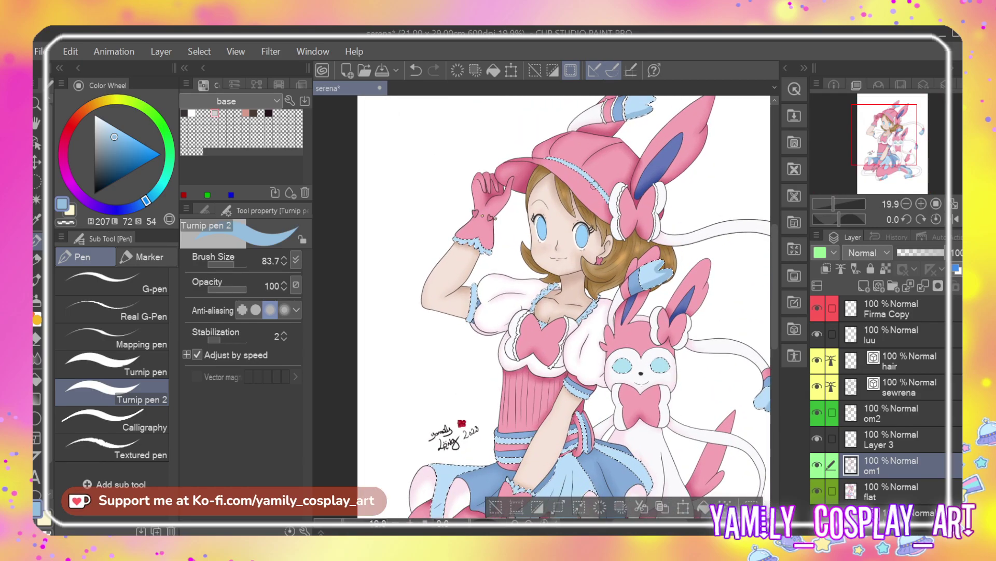
pyautogui.scroll(3, 589, 185)
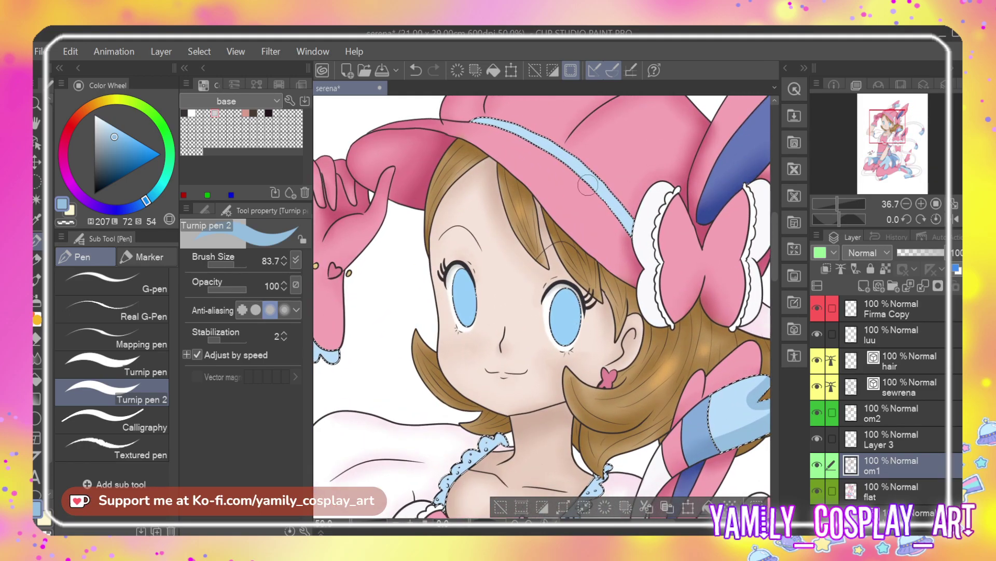
pyautogui.scroll(1, 587, 184)
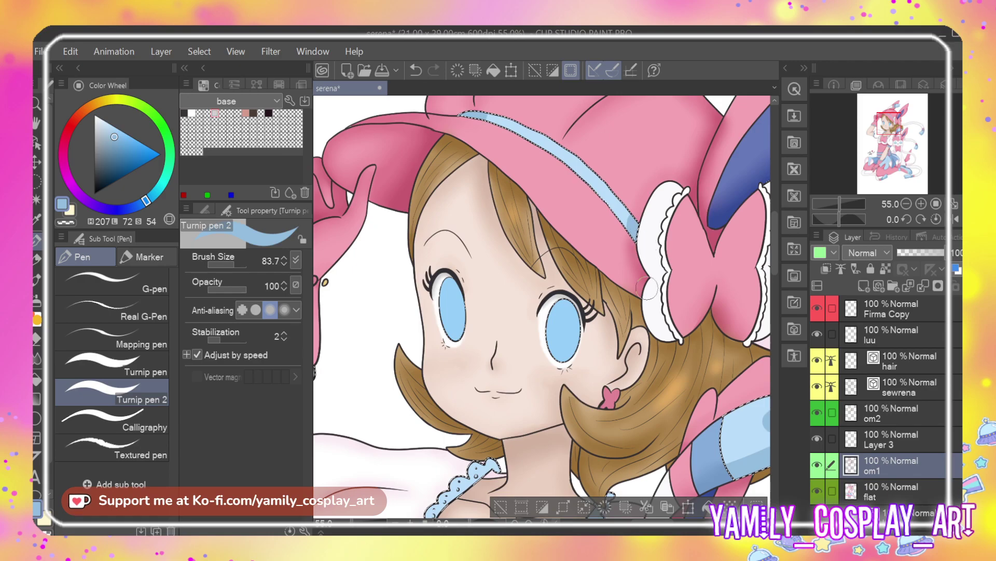
# Paint darker blue shadows on the raised glove's light-blue cuff and the puff sleeve's band on the same arm
pyautogui.moveTo(666, 522); pyautogui.dragTo(639, 523)
pyautogui.moveTo(469, 330)
pyautogui.mouseDown()
pyautogui.moveTo(485, 341)
pyautogui.moveTo(519, 339)
pyautogui.moveTo(555, 366)
pyautogui.mouseUp()
pyautogui.scroll(-10, 777, 288)
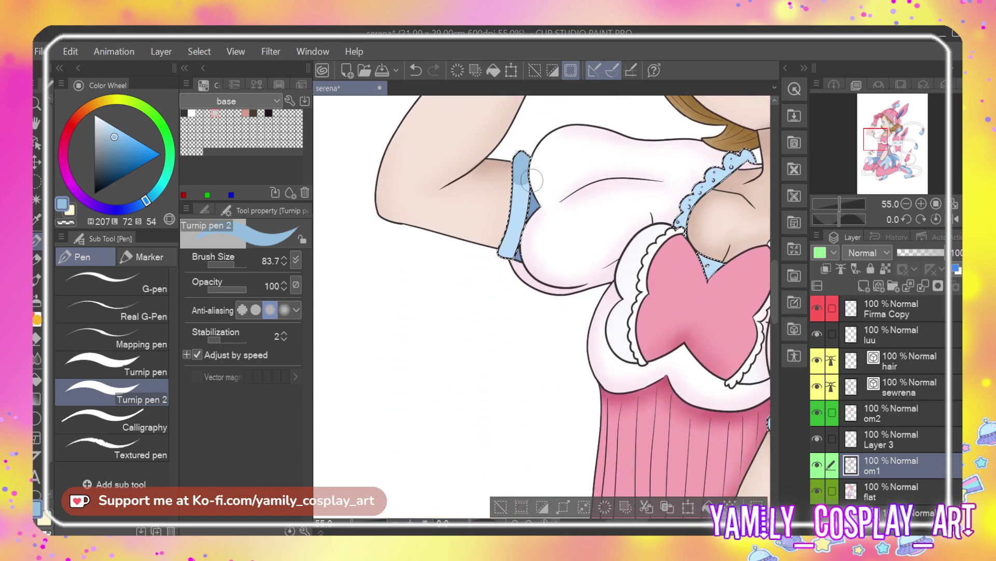
# Paint darker blue shadows on the light-blue neckline frill, the waist sash and its knot, and the lowered glove's frill
pyautogui.moveTo(632, 527); pyautogui.dragTo(651, 527)
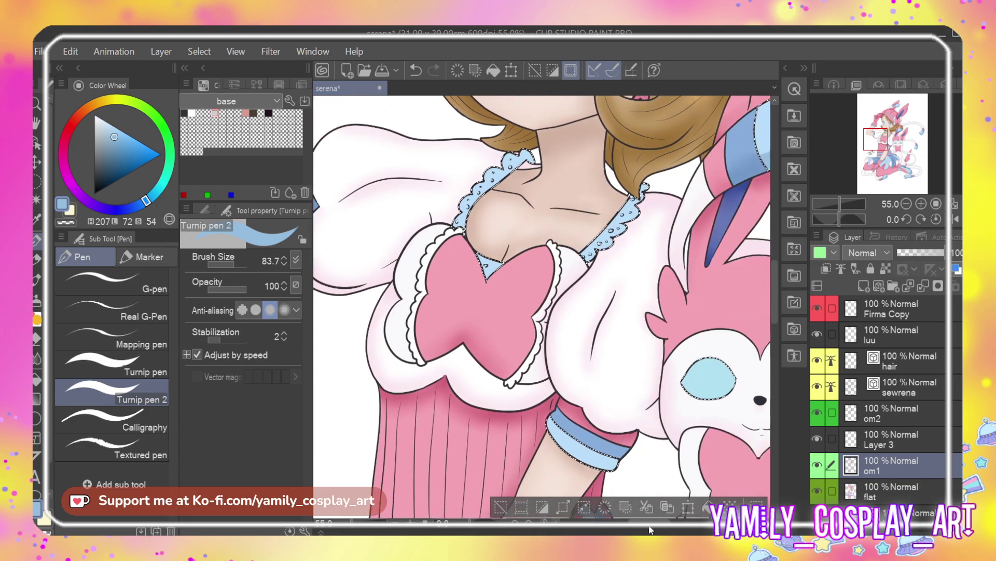
pyautogui.moveTo(462, 223); pyautogui.dragTo(457, 221)
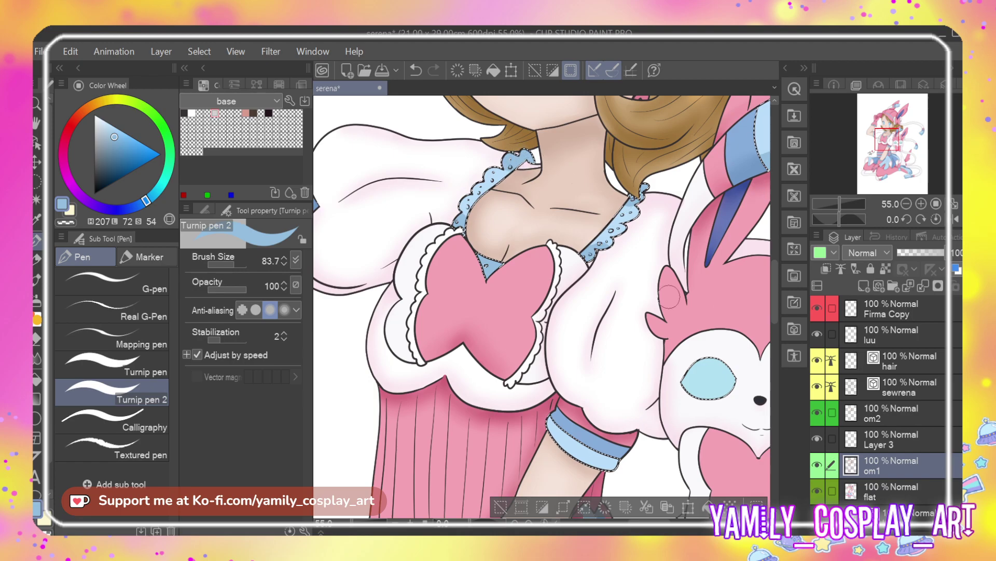
pyautogui.scroll(-3, 775, 310)
pyautogui.scroll(-10, 774, 311)
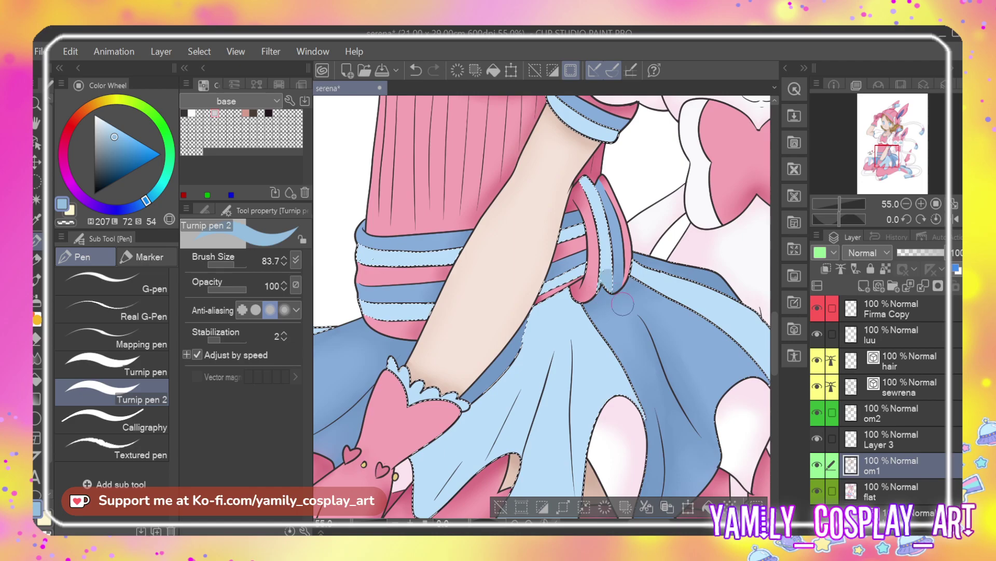
pyautogui.moveTo(566, 232); pyautogui.dragTo(538, 304)
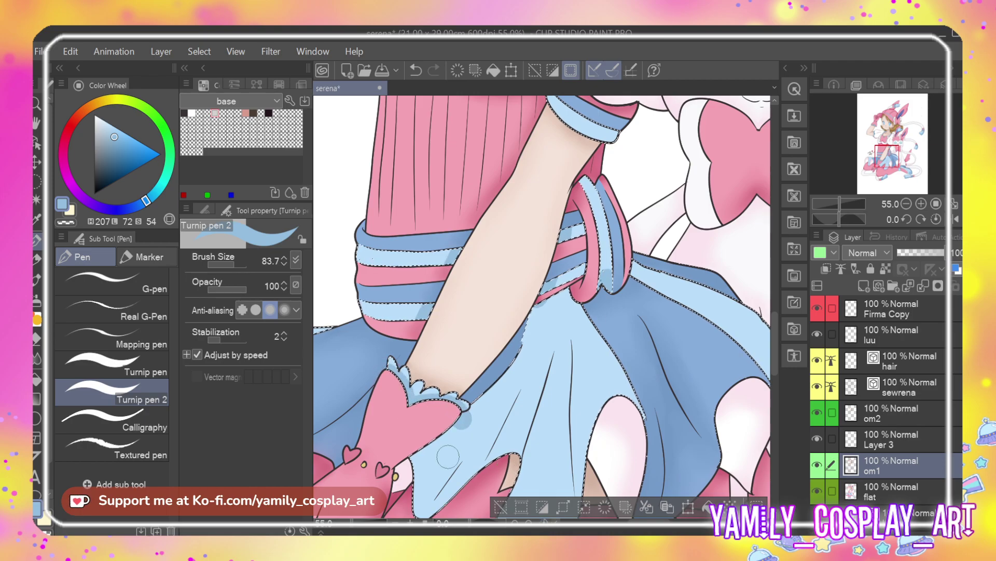
# Shade the skirt's front light-blue panel with darker blue beneath the arm and sash, along its folds and at its rounded hem
pyautogui.moveTo(412, 460)
pyautogui.mouseDown()
pyautogui.moveTo(473, 416)
pyautogui.moveTo(533, 307)
pyautogui.moveTo(574, 310)
pyautogui.mouseUp()
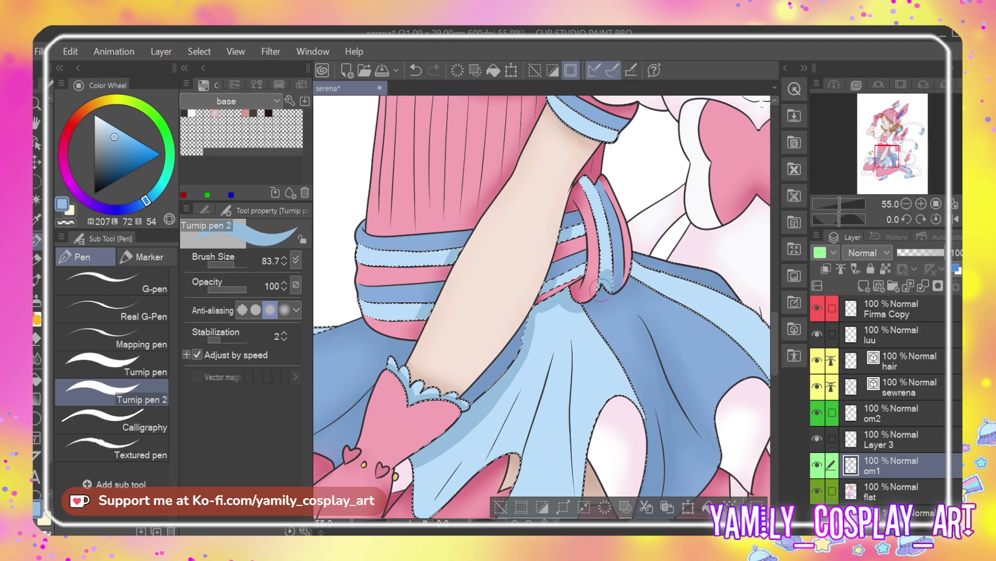
pyautogui.moveTo(639, 262); pyautogui.dragTo(637, 286)
pyautogui.moveTo(777, 316); pyautogui.dragTo(773, 366)
pyautogui.moveTo(574, 151)
pyautogui.mouseDown()
pyautogui.moveTo(564, 344)
pyautogui.moveTo(532, 382)
pyautogui.moveTo(540, 314)
pyautogui.moveTo(530, 382)
pyautogui.moveTo(501, 384)
pyautogui.mouseUp()
pyautogui.moveTo(518, 211)
pyautogui.mouseDown()
pyautogui.moveTo(475, 291)
pyautogui.moveTo(416, 346)
pyautogui.mouseUp()
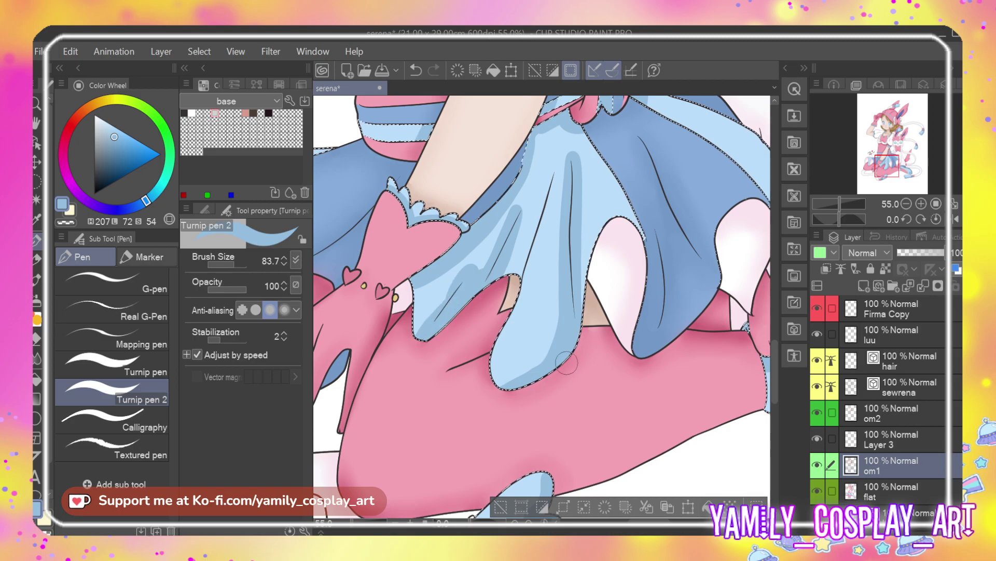
# Add darker blue shadows to the skirt's outer light-blue panels, beside the companion and over the girl's rear knee
pyautogui.moveTo(634, 528); pyautogui.dragTo(646, 533)
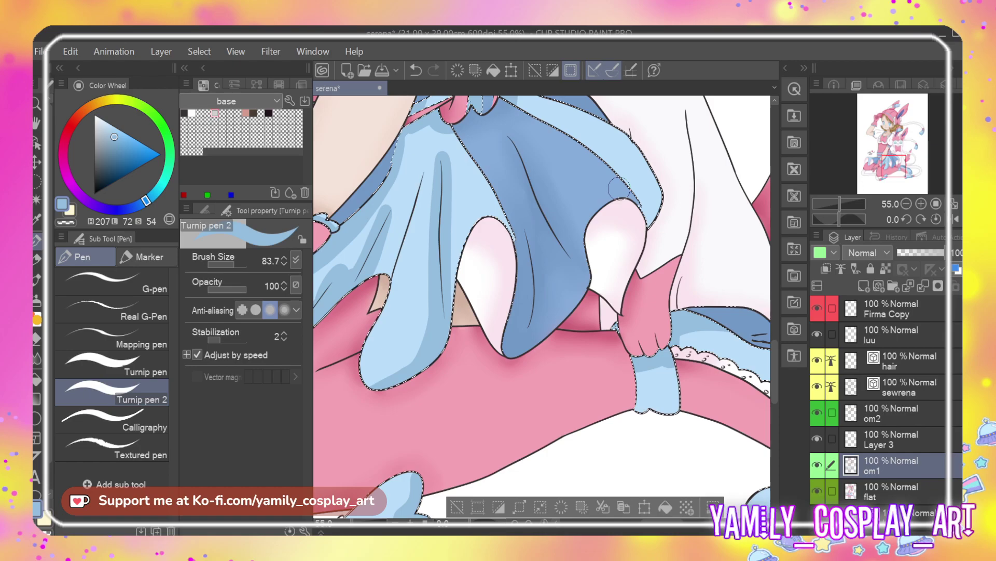
pyautogui.moveTo(619, 187); pyautogui.dragTo(620, 130)
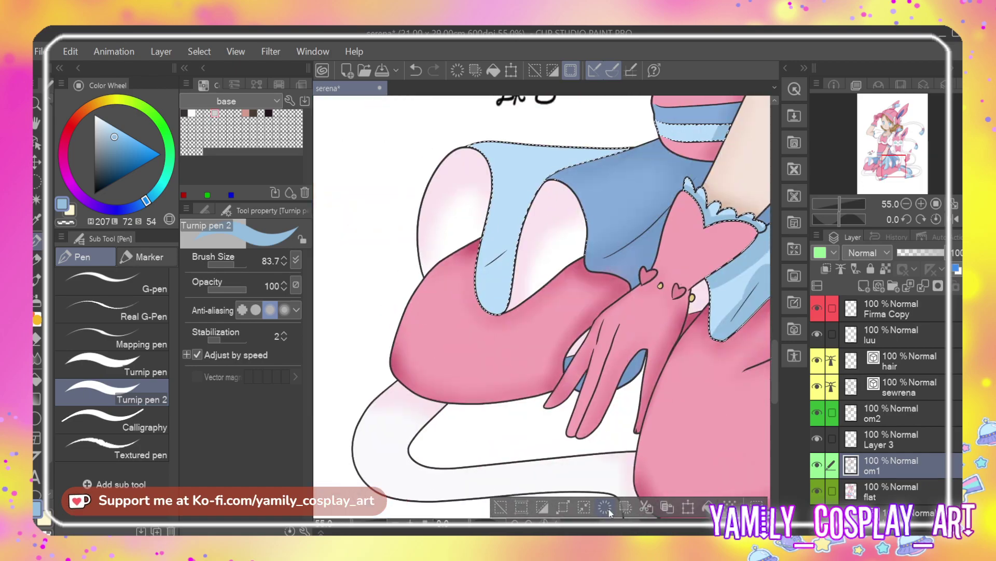
pyautogui.moveTo(506, 243); pyautogui.dragTo(487, 267)
pyautogui.moveTo(534, 221)
pyautogui.mouseDown()
pyautogui.moveTo(478, 265)
pyautogui.moveTo(491, 304)
pyautogui.mouseUp()
pyautogui.moveTo(483, 160)
pyautogui.mouseDown()
pyautogui.moveTo(498, 174)
pyautogui.moveTo(482, 250)
pyautogui.moveTo(495, 270)
pyautogui.moveTo(490, 241)
pyautogui.moveTo(530, 224)
pyautogui.mouseUp()
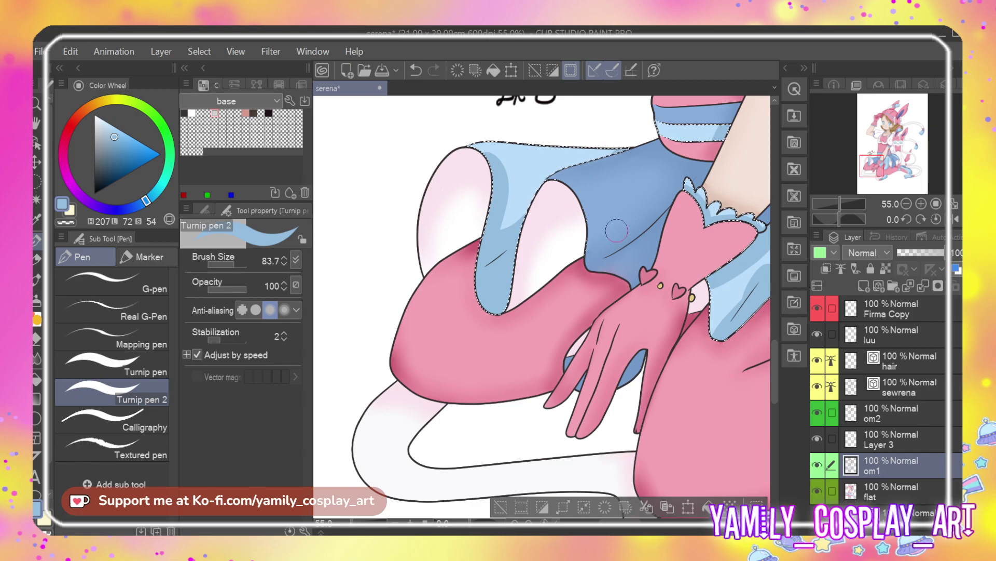
# Check the blue shading on the whole illustration and save the file
pyautogui.scroll(-6, 561, 267)
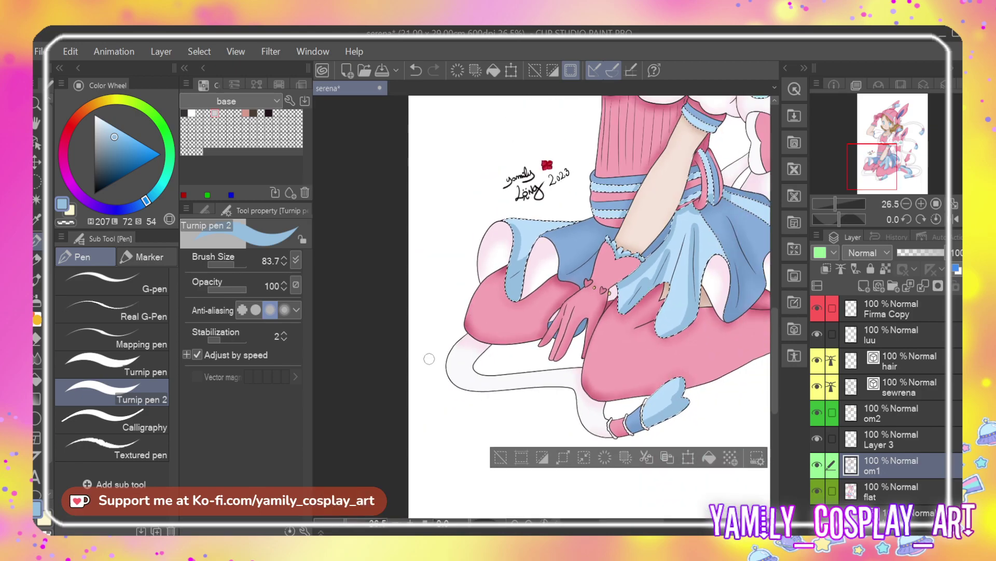
pyautogui.scroll(-3, 429, 358)
pyautogui.scroll(-1, 424, 404)
pyautogui.moveTo(773, 319); pyautogui.dragTo(748, 297)
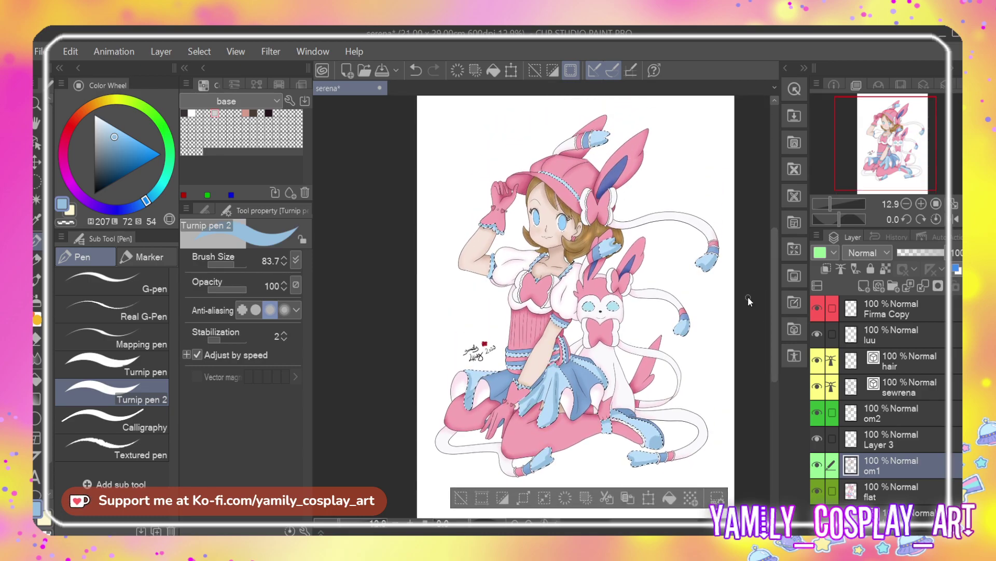
pyautogui.hotkey('ctrl', 's')
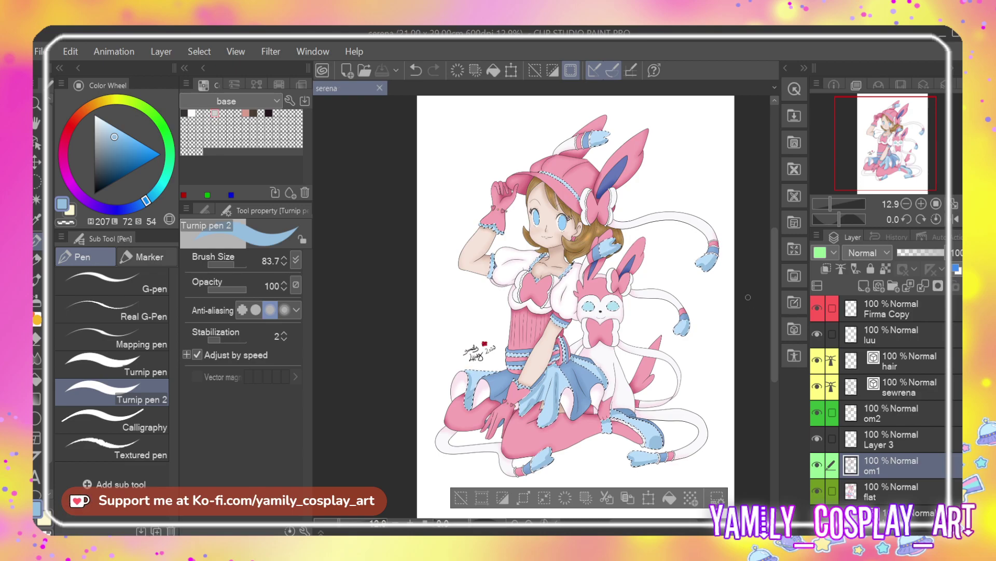
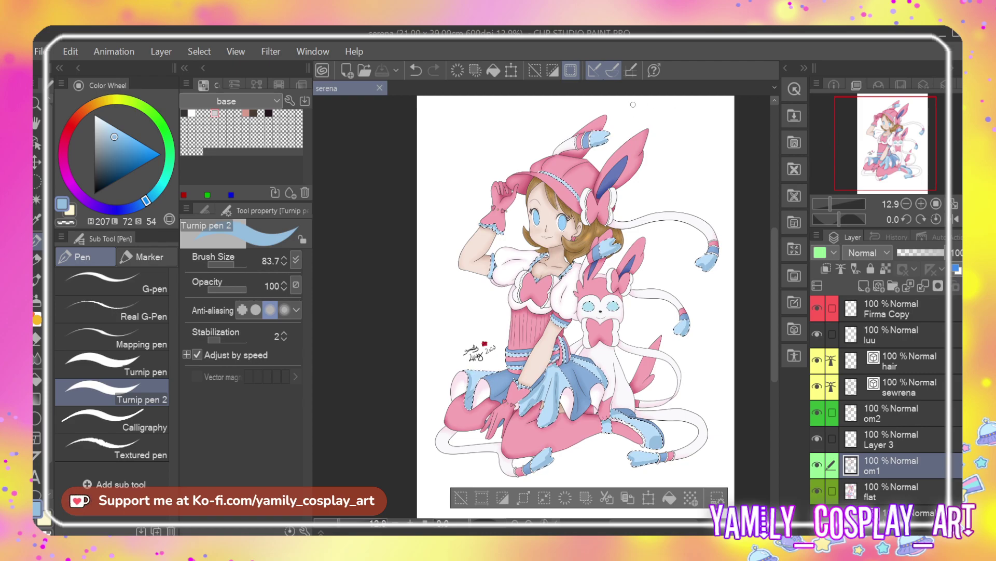
# Erase the shadow on the light-blue ribbon tip above the hat and repaint it in darker blue along the upper lobe
pyautogui.scroll(5, 633, 104)
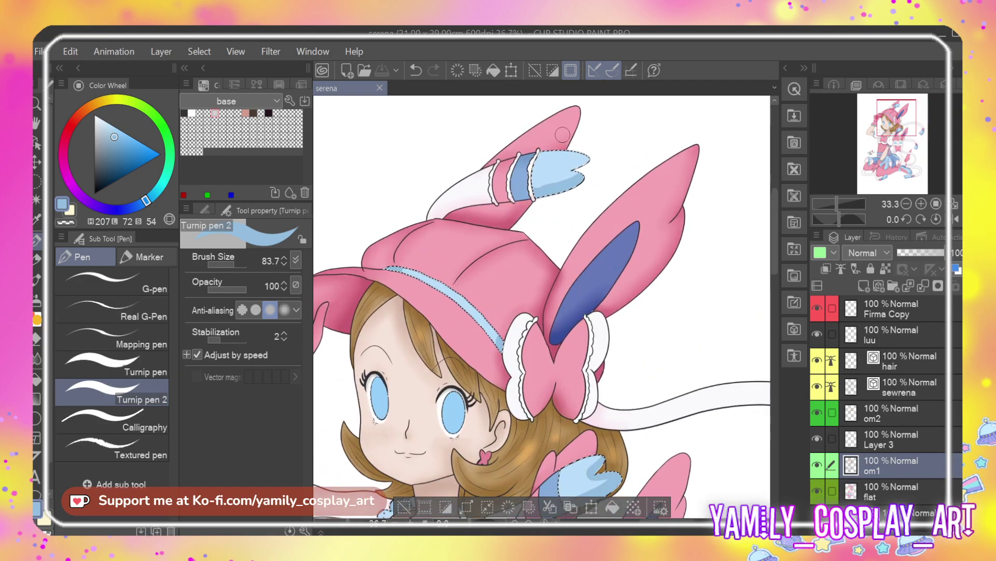
pyautogui.scroll(3, 563, 135)
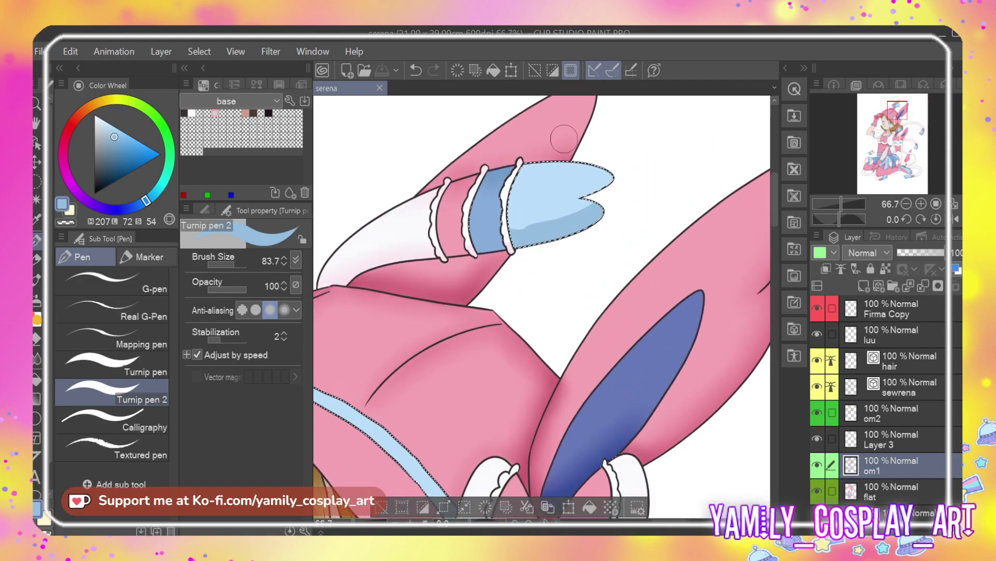
pyautogui.scroll(2, 565, 139)
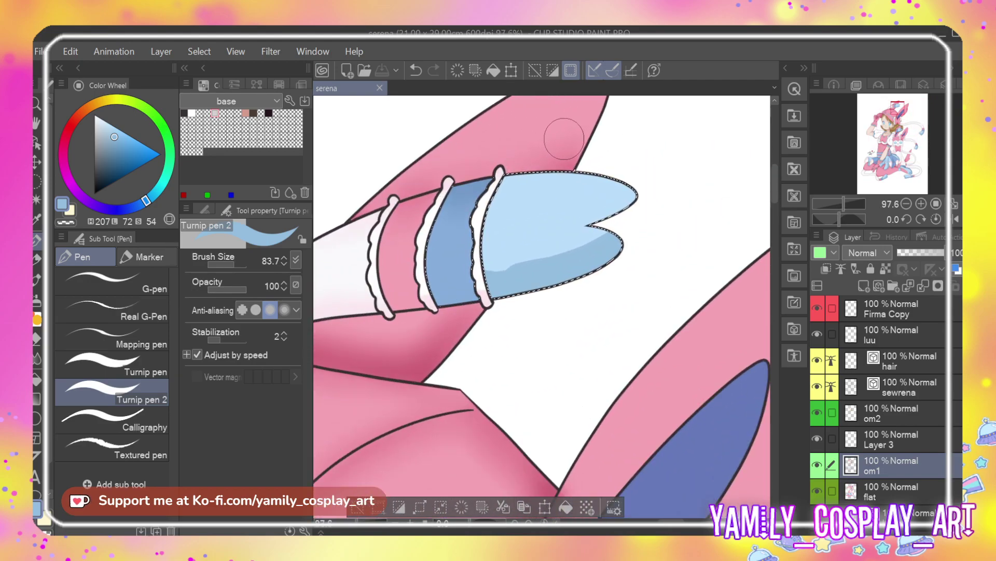
pyautogui.press('j')
pyautogui.press('e')
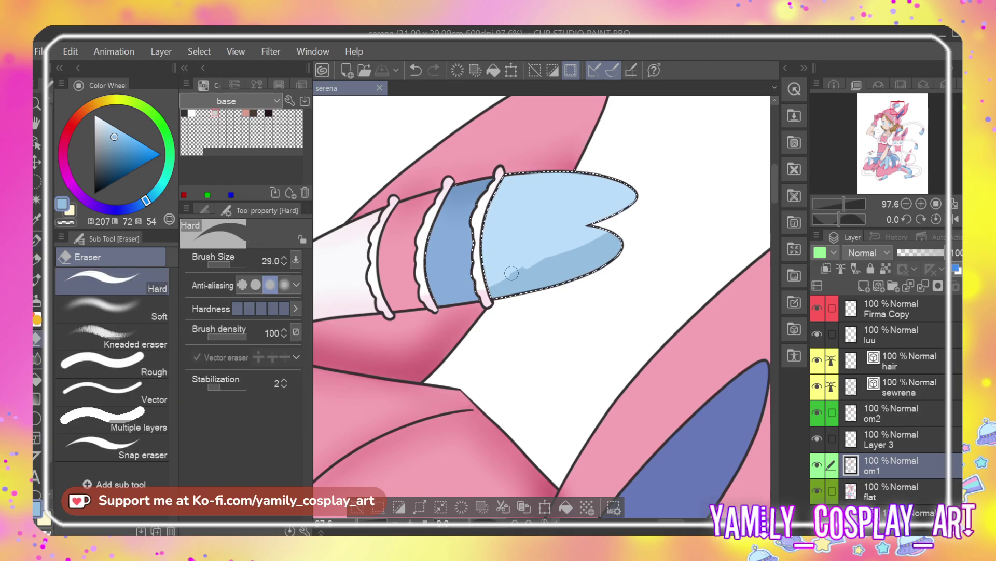
pyautogui.moveTo(537, 271); pyautogui.dragTo(473, 305)
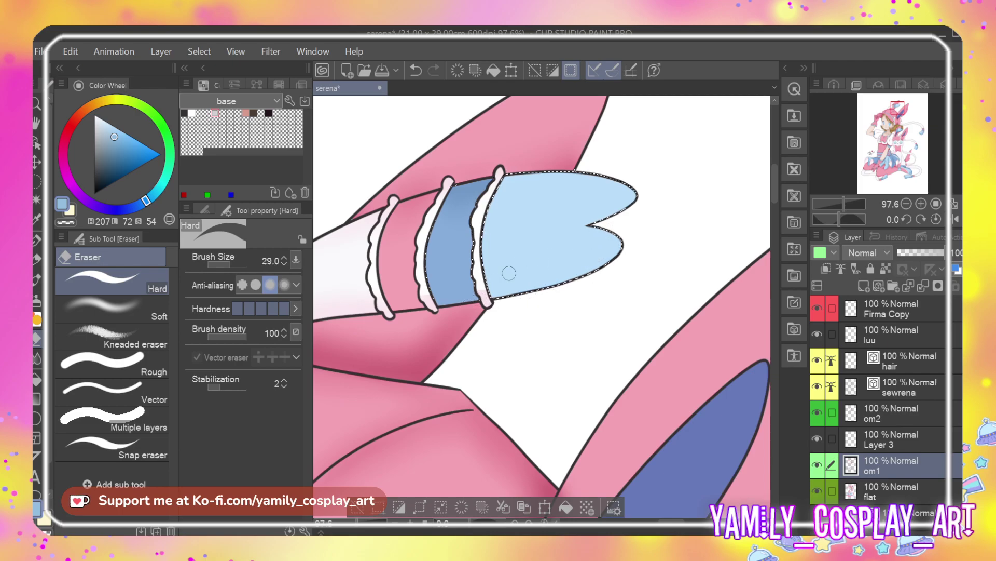
pyautogui.press('p')
pyautogui.moveTo(522, 180)
pyautogui.mouseDown()
pyautogui.moveTo(631, 201)
pyautogui.moveTo(512, 192)
pyautogui.moveTo(485, 210)
pyautogui.mouseUp()
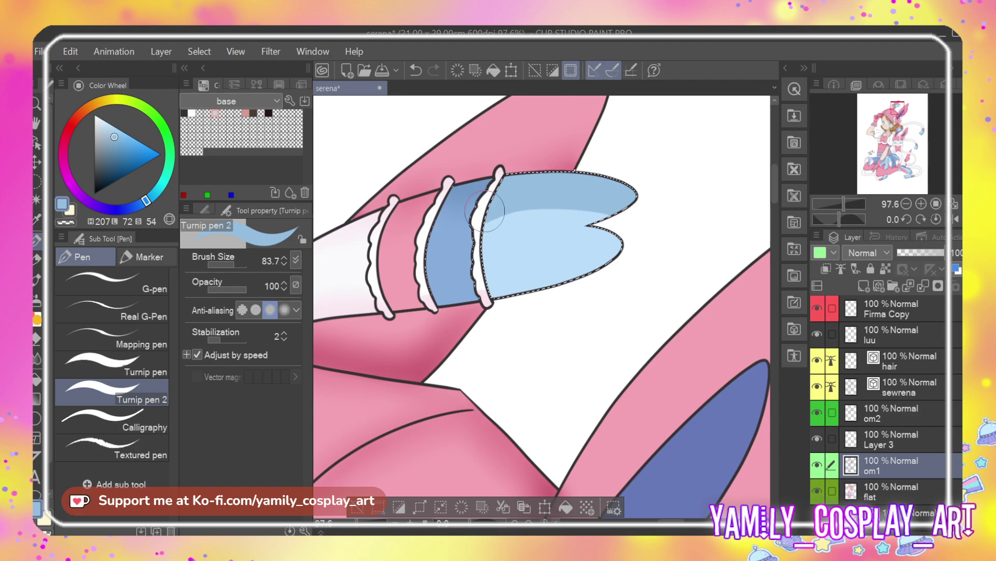
# Soften the shadows with the Blur tool on the light-blue ribbon tips above the hat, over the girl's hair and beside the companion
pyautogui.press('j')
pyautogui.moveTo(548, 245)
pyautogui.mouseDown()
pyautogui.moveTo(494, 211)
pyautogui.moveTo(597, 208)
pyautogui.moveTo(628, 225)
pyautogui.mouseUp()
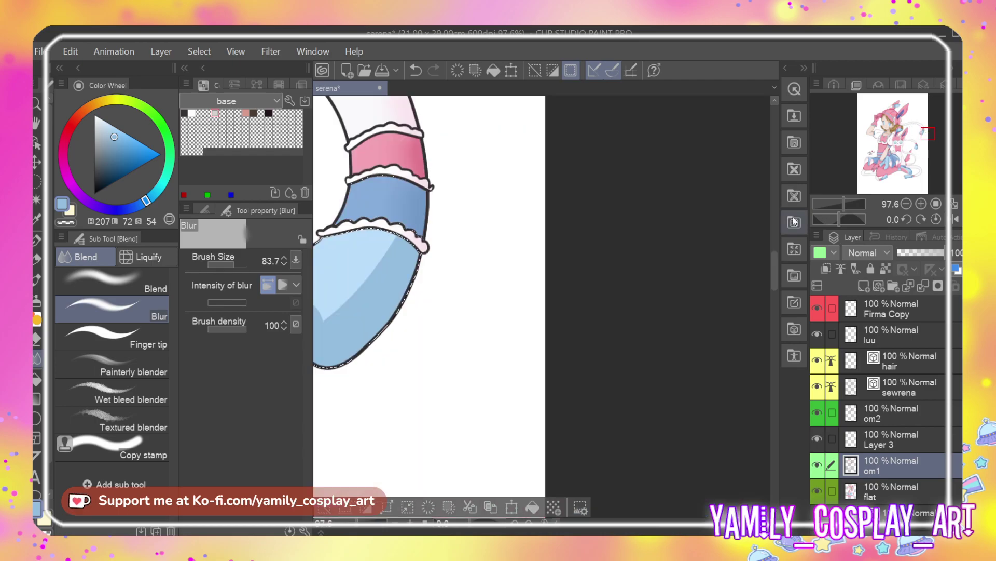
pyautogui.moveTo(712, 522); pyautogui.dragTo(689, 521)
pyautogui.moveTo(581, 306)
pyautogui.mouseDown()
pyautogui.moveTo(695, 250)
pyautogui.moveTo(685, 282)
pyautogui.mouseUp()
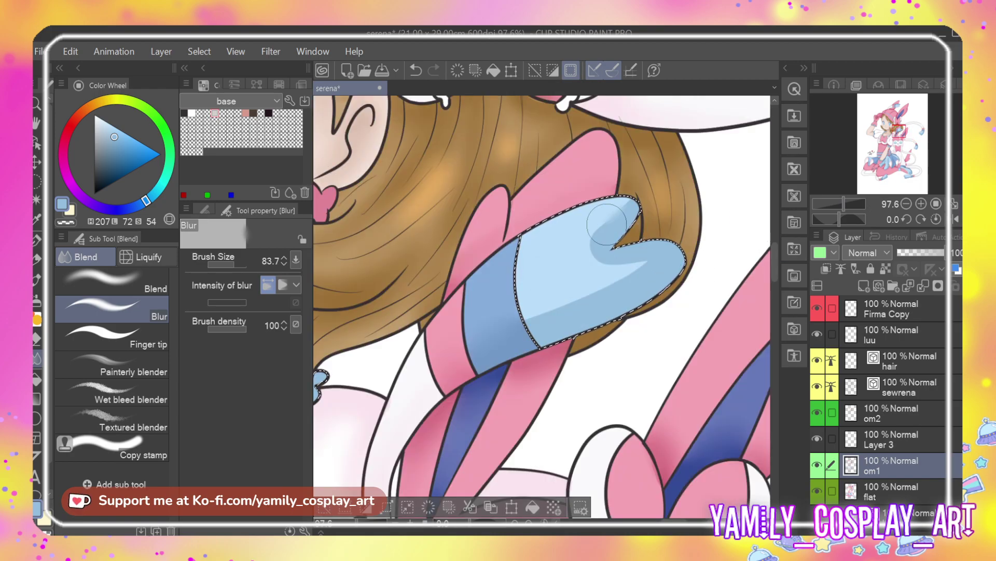
pyautogui.moveTo(607, 223)
pyautogui.mouseDown()
pyautogui.moveTo(595, 241)
pyautogui.moveTo(627, 253)
pyautogui.moveTo(615, 266)
pyautogui.moveTo(644, 265)
pyautogui.moveTo(527, 318)
pyautogui.mouseUp()
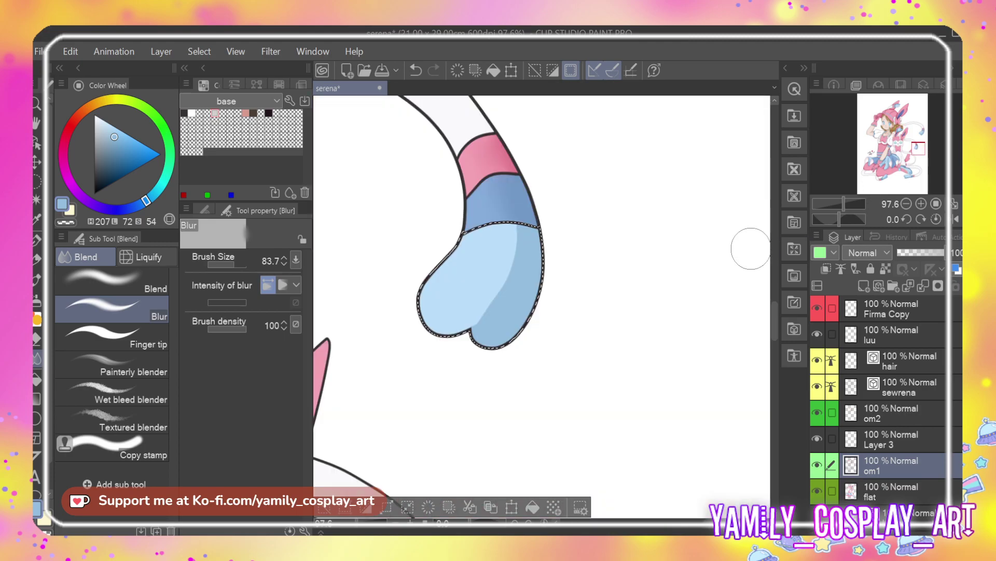
pyautogui.moveTo(514, 228)
pyautogui.mouseDown()
pyautogui.moveTo(502, 295)
pyautogui.moveTo(459, 341)
pyautogui.moveTo(483, 359)
pyautogui.mouseUp()
# Blur the shadow edges on the two light-blue ribbon tips at the bottom of the illustration, below the shoe and the thigh
pyautogui.click(914, 175)
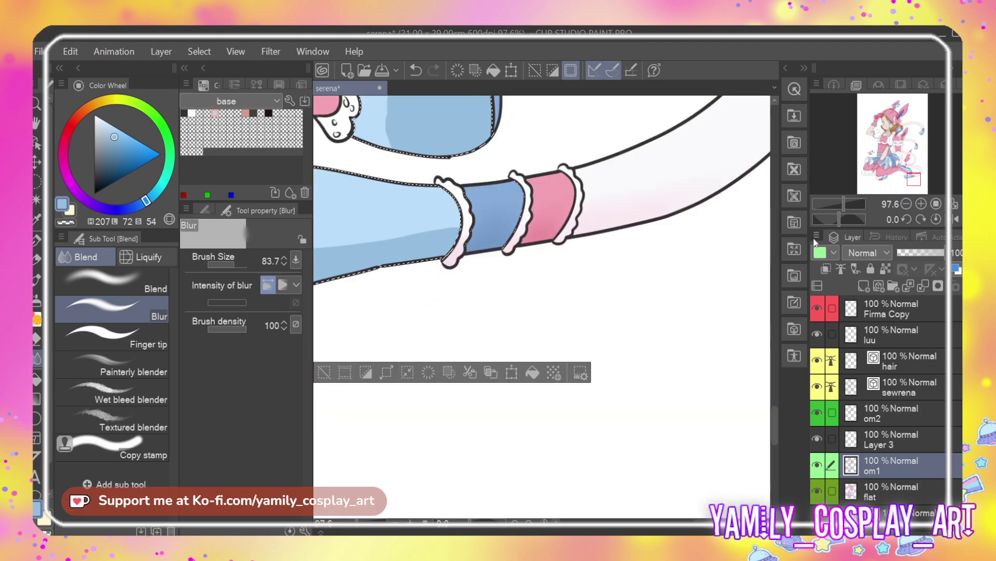
pyautogui.moveTo(914, 179); pyautogui.dragTo(908, 179)
pyautogui.moveTo(409, 200)
pyautogui.mouseDown()
pyautogui.moveTo(424, 218)
pyautogui.moveTo(556, 237)
pyautogui.mouseUp()
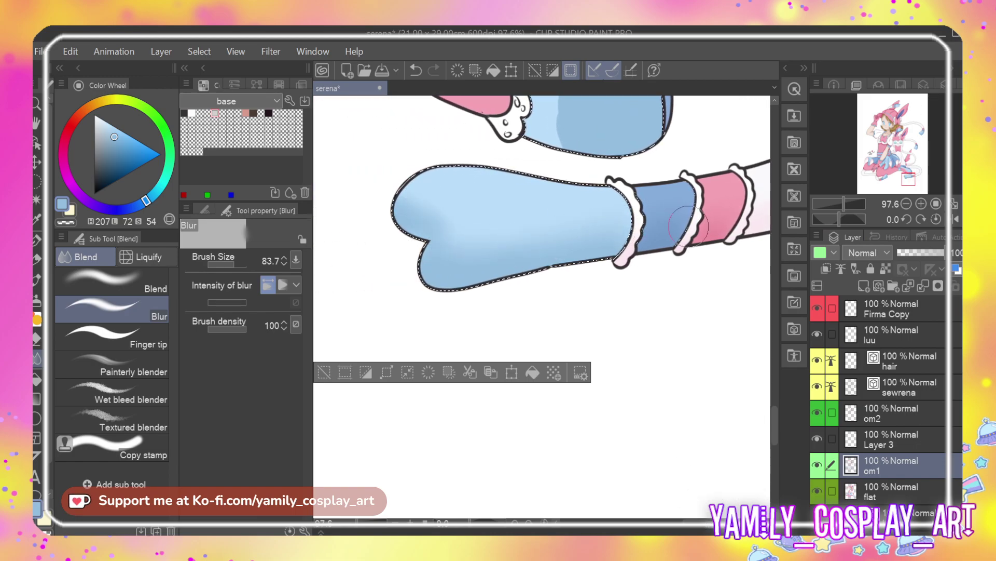
pyautogui.click(888, 178)
pyautogui.moveTo(456, 334)
pyautogui.mouseDown()
pyautogui.moveTo(390, 343)
pyautogui.moveTo(488, 281)
pyautogui.moveTo(506, 229)
pyautogui.mouseUp()
# Blur the darker blue shading on the hat's light-blue band and the raised glove's scalloped frill
pyautogui.scroll(-1, 500, 232)
pyautogui.scroll(-2, 480, 282)
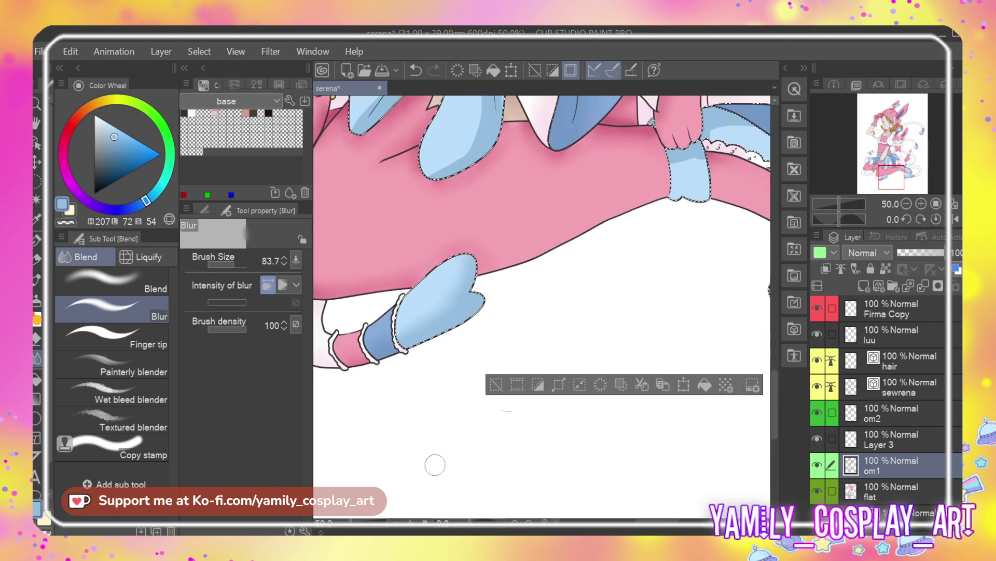
pyautogui.scroll(-2, 447, 480)
pyautogui.scroll(-4, 451, 484)
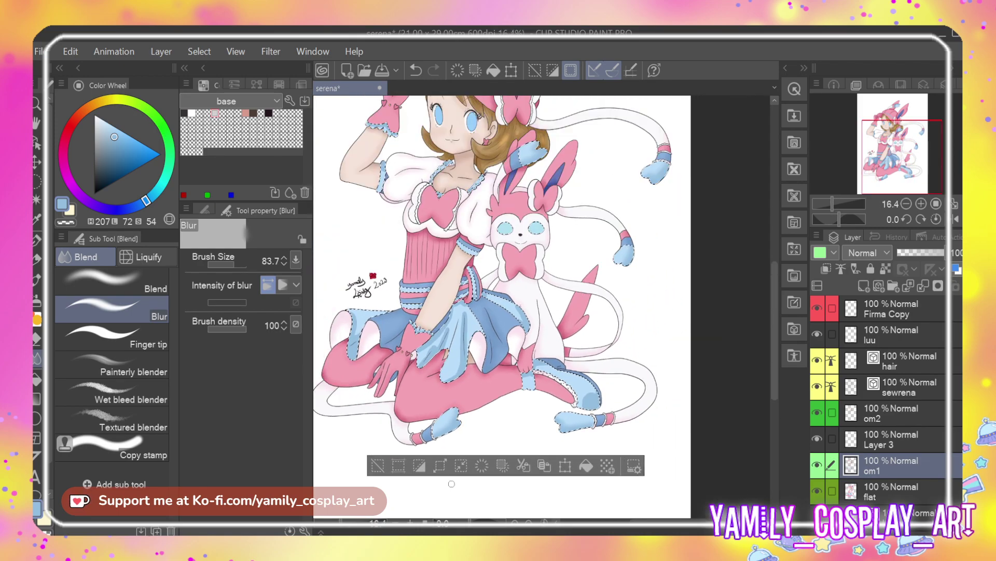
pyautogui.scroll(3, 452, 226)
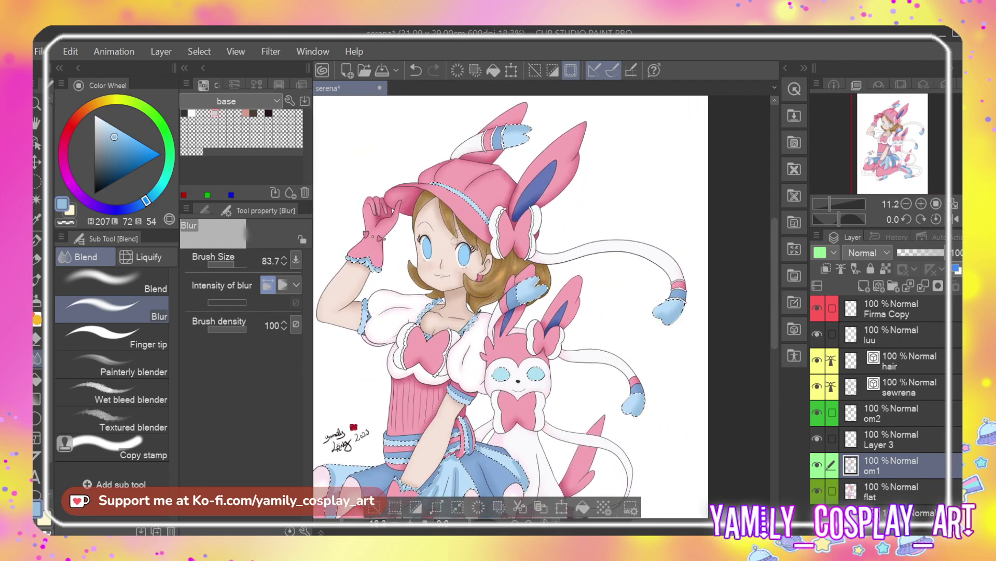
pyautogui.scroll(5, 500, 169)
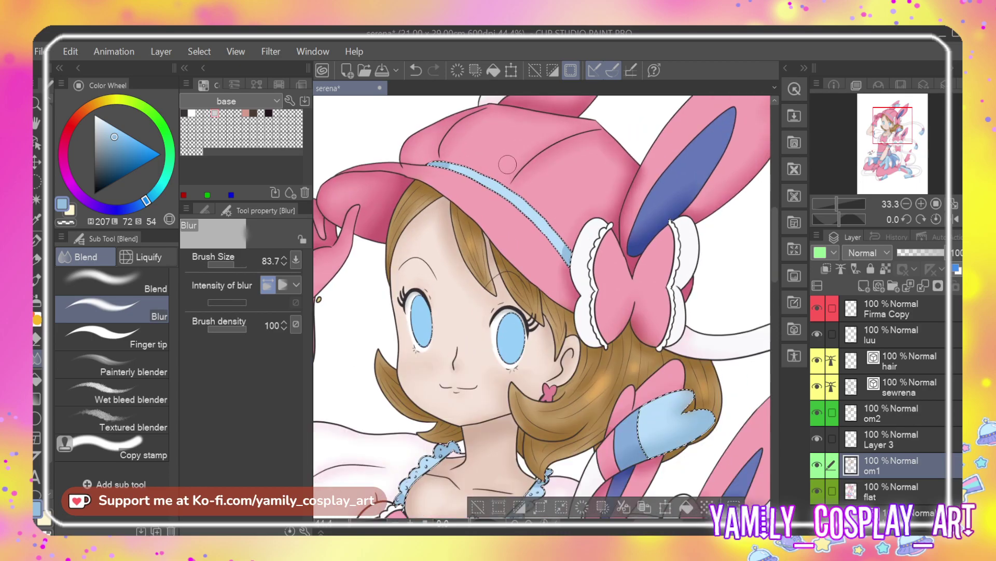
pyautogui.moveTo(433, 173); pyautogui.dragTo(585, 289)
pyautogui.moveTo(684, 521); pyautogui.dragTo(638, 527)
pyautogui.moveTo(773, 245); pyautogui.dragTo(771, 273)
pyautogui.moveTo(436, 240)
pyautogui.mouseDown()
pyautogui.moveTo(431, 220)
pyautogui.moveTo(547, 267)
pyautogui.mouseUp()
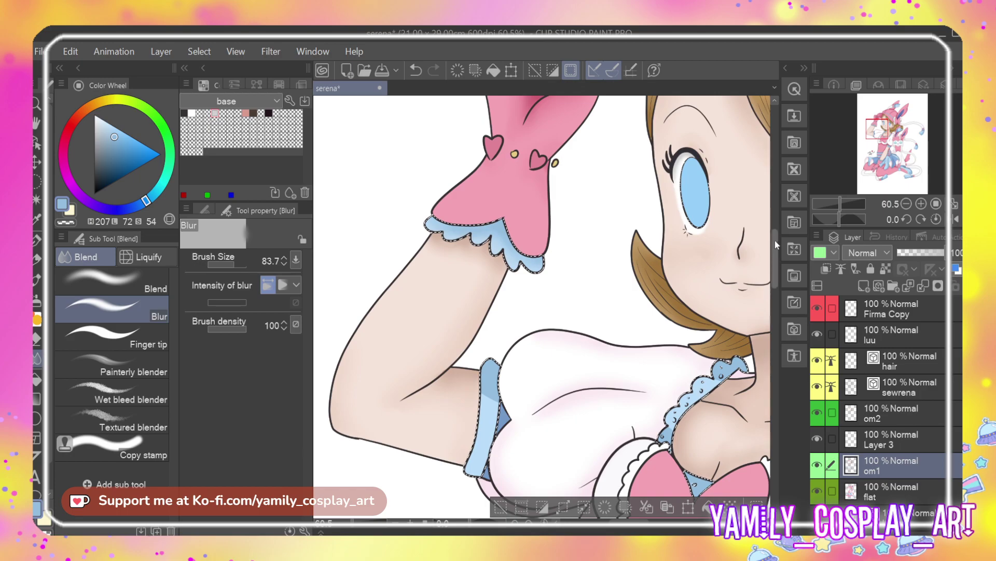
# Soften the shadows on the raised arm's light-blue sleeve cuff and both sides of the neckline frill with Blur
pyautogui.moveTo(775, 238); pyautogui.dragTo(775, 289)
pyautogui.moveTo(495, 205); pyautogui.dragTo(488, 202)
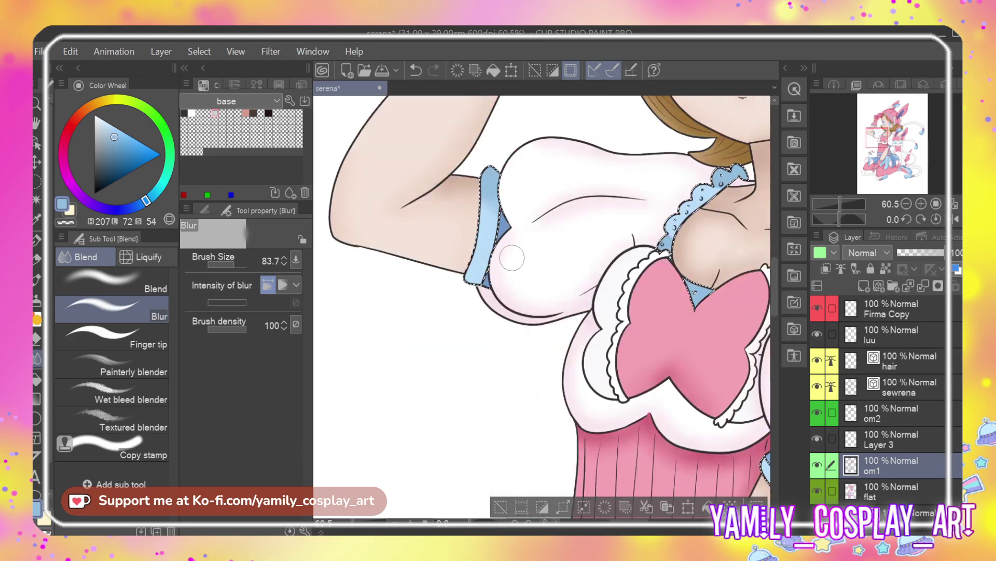
pyautogui.moveTo(623, 521); pyautogui.dragTo(655, 521)
pyautogui.moveTo(477, 242); pyautogui.dragTo(509, 200)
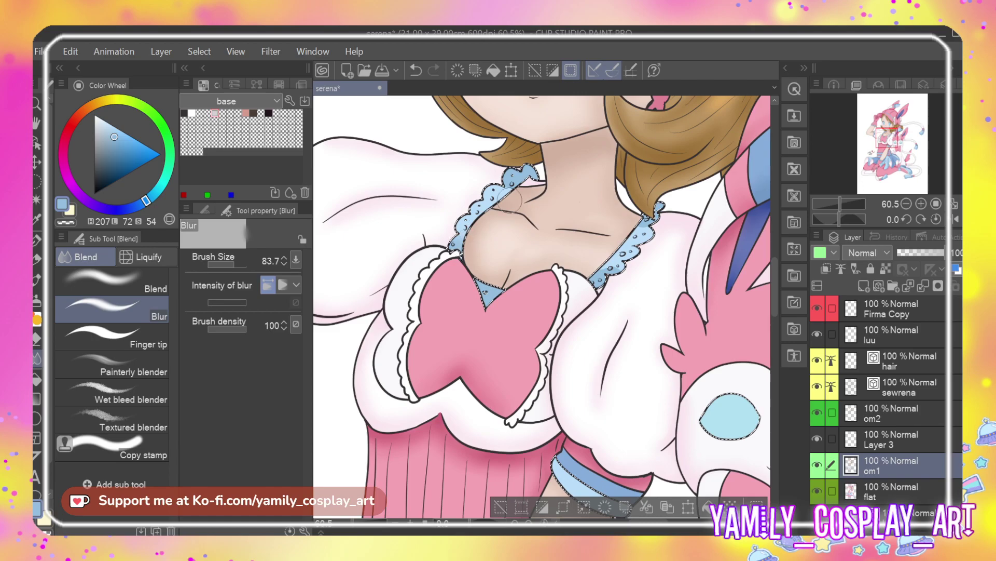
pyautogui.moveTo(647, 222); pyautogui.dragTo(608, 266)
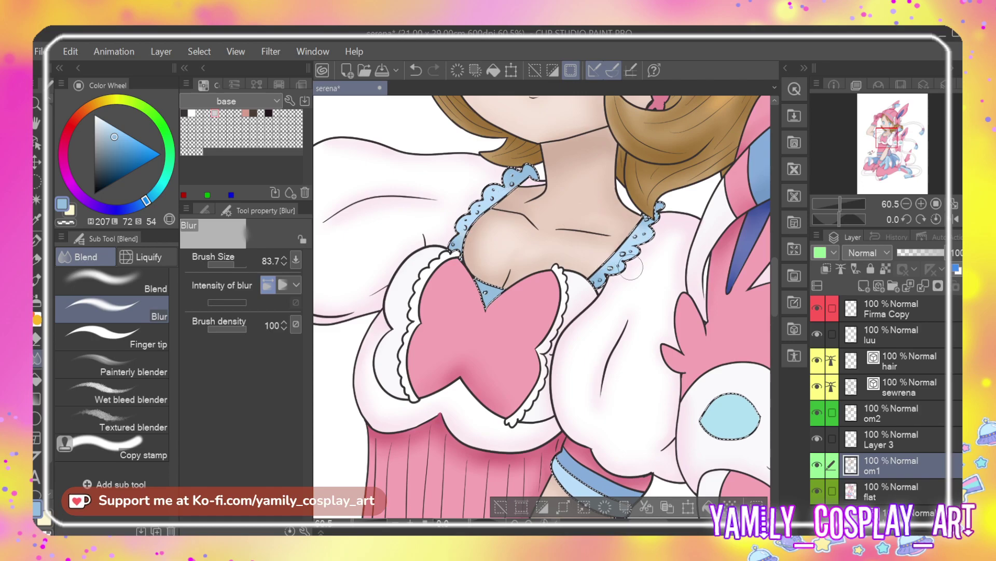
# Blend the shadows on the waist sash, its knot and the skirt's front light-blue panel along the folds and hem
pyautogui.moveTo(774, 271); pyautogui.dragTo(771, 326)
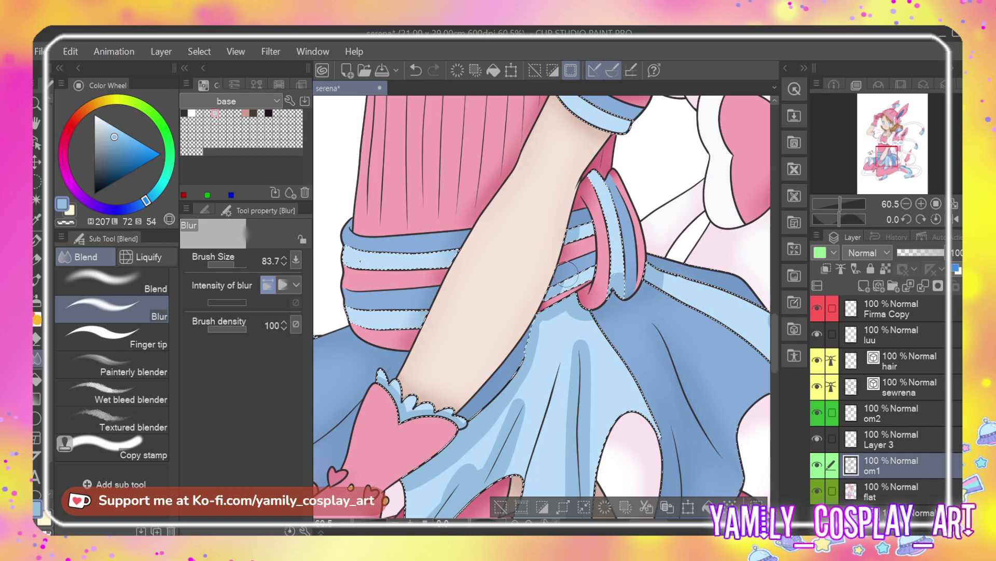
pyautogui.moveTo(620, 279)
pyautogui.mouseDown()
pyautogui.moveTo(639, 257)
pyautogui.moveTo(664, 338)
pyautogui.moveTo(661, 311)
pyautogui.mouseUp()
pyautogui.moveTo(576, 342)
pyautogui.mouseDown()
pyautogui.moveTo(596, 316)
pyautogui.moveTo(536, 351)
pyautogui.moveTo(538, 342)
pyautogui.moveTo(510, 416)
pyautogui.mouseUp()
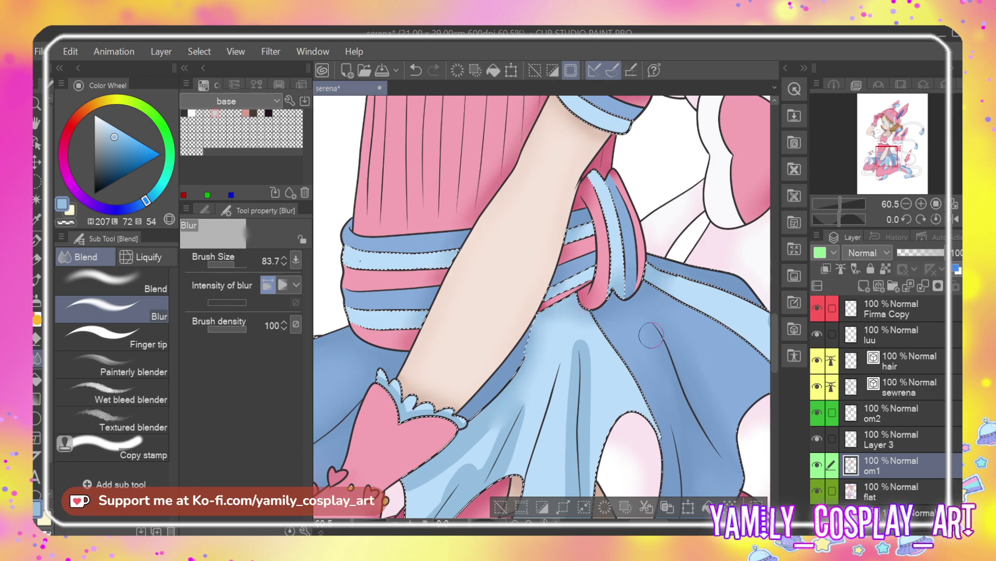
pyautogui.moveTo(771, 309); pyautogui.dragTo(773, 344)
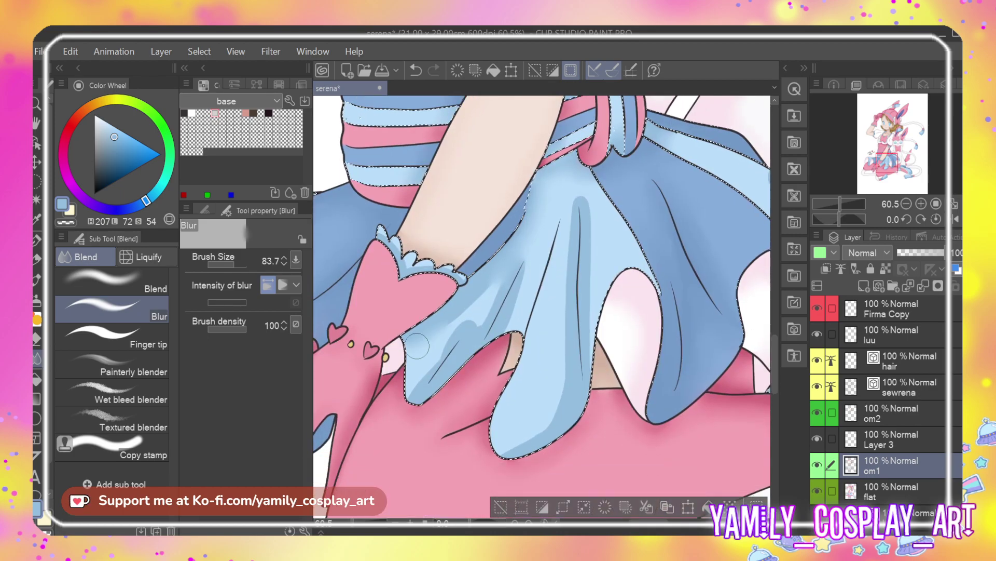
pyautogui.moveTo(474, 306)
pyautogui.mouseDown()
pyautogui.moveTo(413, 385)
pyautogui.moveTo(505, 276)
pyautogui.moveTo(513, 303)
pyautogui.moveTo(513, 287)
pyautogui.moveTo(503, 327)
pyautogui.moveTo(536, 271)
pyautogui.moveTo(569, 290)
pyautogui.moveTo(578, 187)
pyautogui.moveTo(559, 406)
pyautogui.moveTo(536, 433)
pyautogui.moveTo(592, 288)
pyautogui.moveTo(584, 303)
pyautogui.moveTo(591, 246)
pyautogui.mouseUp()
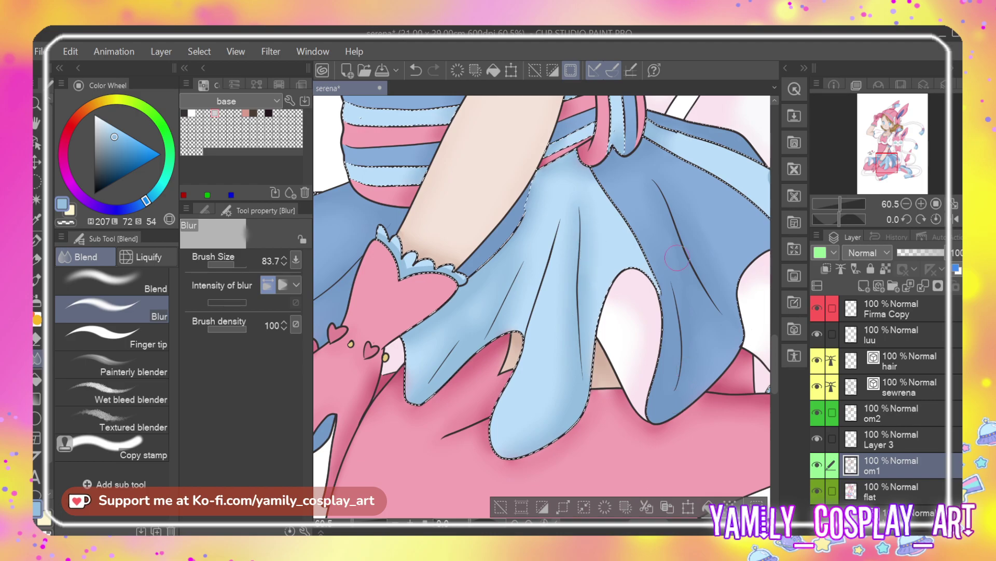
# Blur the shadows on the skirt's outer light-blue panels, beside the companion and over the girl's rear knee
pyautogui.moveTo(649, 520); pyautogui.dragTo(660, 520)
pyautogui.moveTo(666, 222)
pyautogui.mouseDown()
pyautogui.moveTo(648, 183)
pyautogui.moveTo(664, 230)
pyautogui.mouseUp()
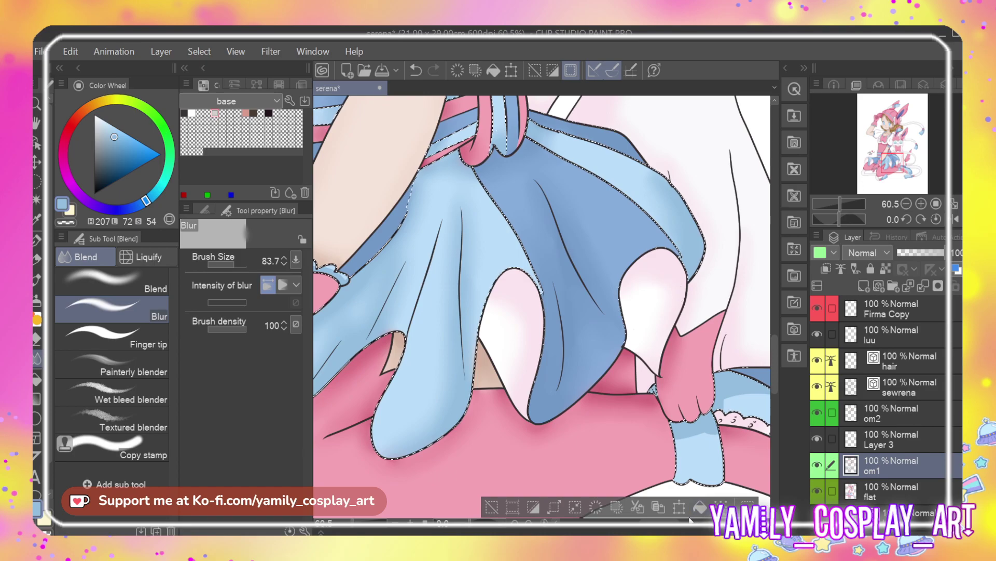
pyautogui.moveTo(671, 523); pyautogui.dragTo(629, 523)
pyautogui.moveTo(521, 206)
pyautogui.mouseDown()
pyautogui.moveTo(538, 217)
pyautogui.moveTo(544, 250)
pyautogui.moveTo(537, 291)
pyautogui.moveTo(566, 249)
pyautogui.moveTo(555, 268)
pyautogui.mouseUp()
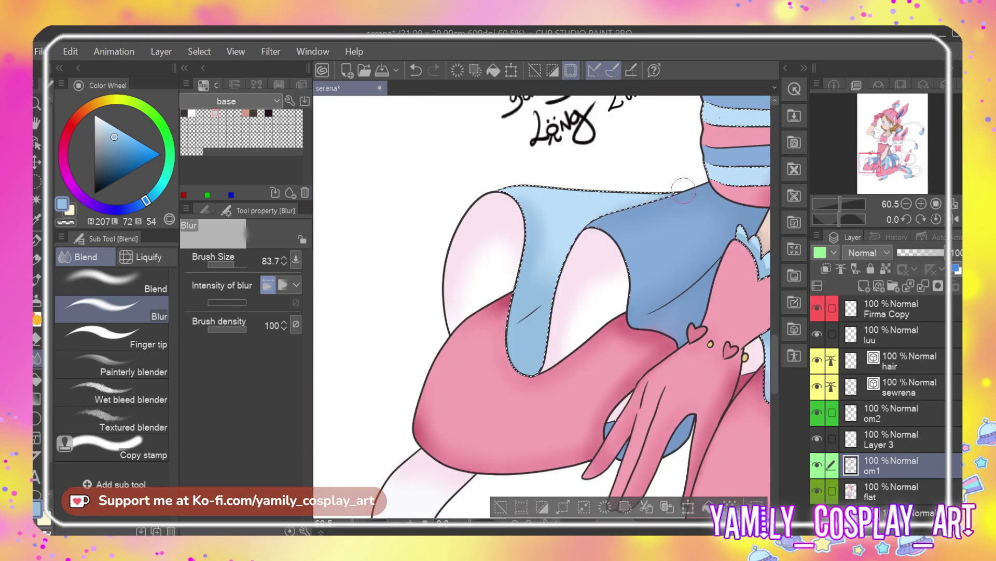
pyautogui.moveTo(629, 523); pyautogui.dragTo(656, 535)
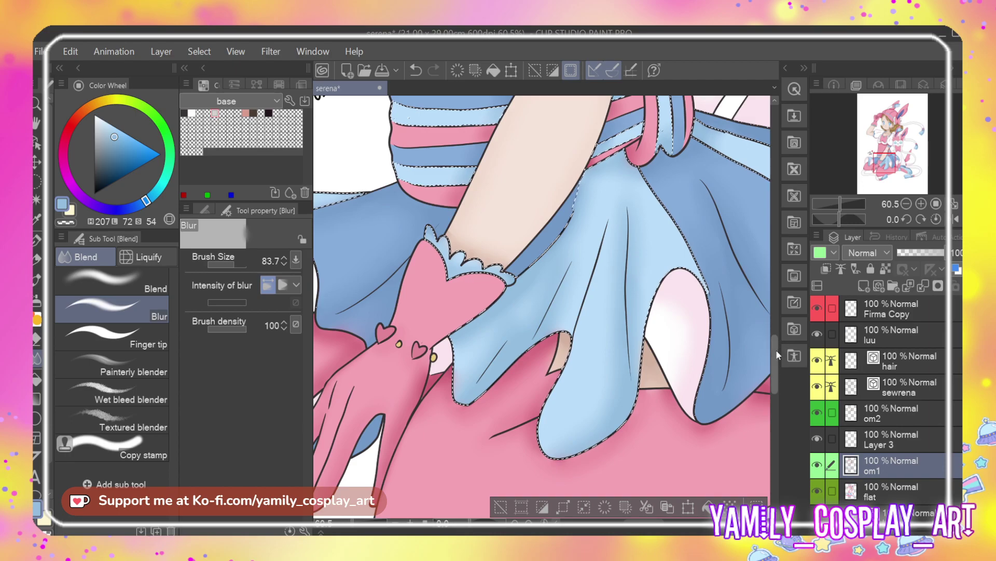
pyautogui.moveTo(774, 353)
pyautogui.mouseDown()
pyautogui.moveTo(776, 383)
pyautogui.moveTo(779, 336)
pyautogui.mouseUp()
pyautogui.moveTo(652, 525); pyautogui.dragTo(672, 529)
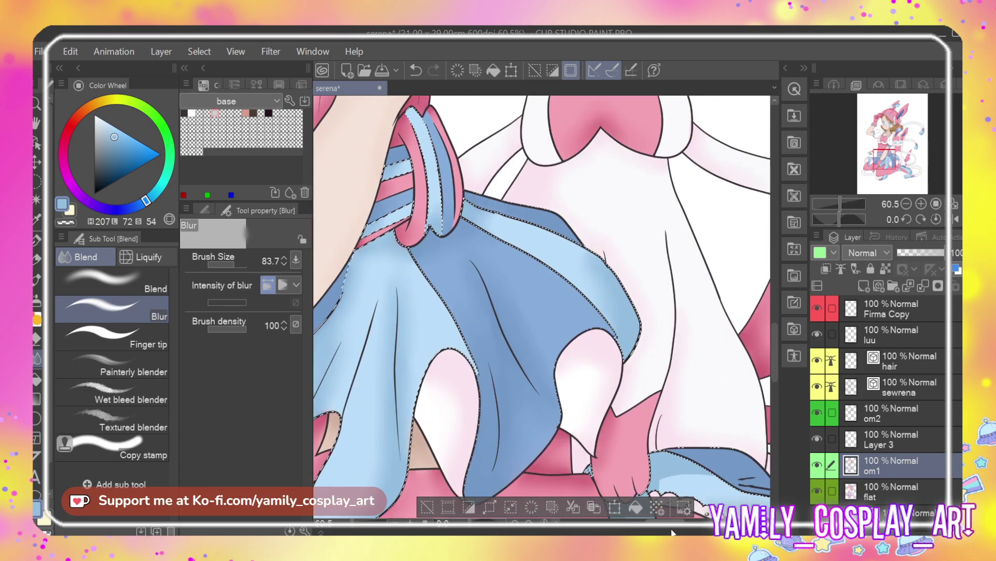
pyautogui.hscroll(2, 673, 529)
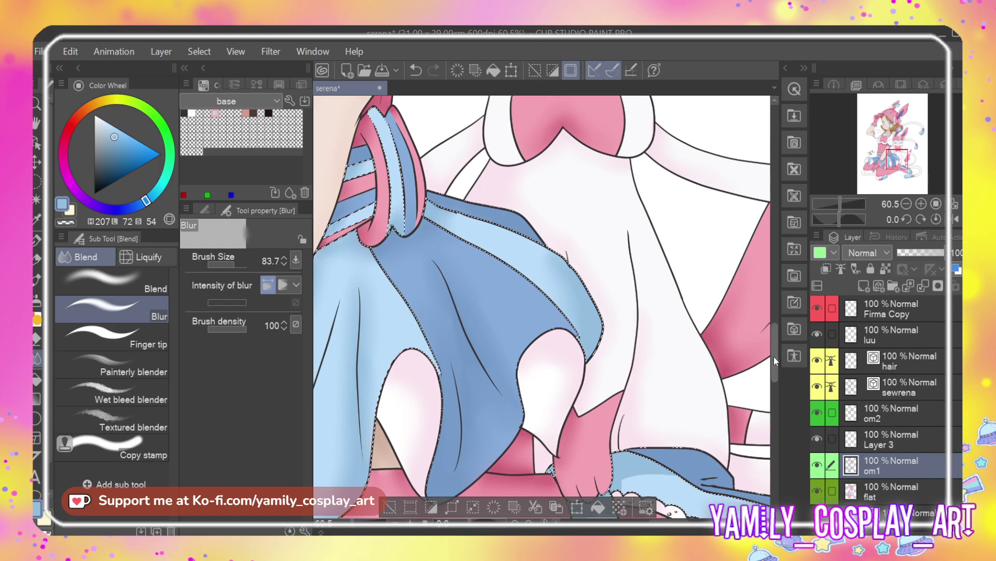
# Blur the shadows on the light-blue band beneath the companion's paw and on the girl's shoe, including its toe
pyautogui.moveTo(772, 363); pyautogui.dragTo(773, 386)
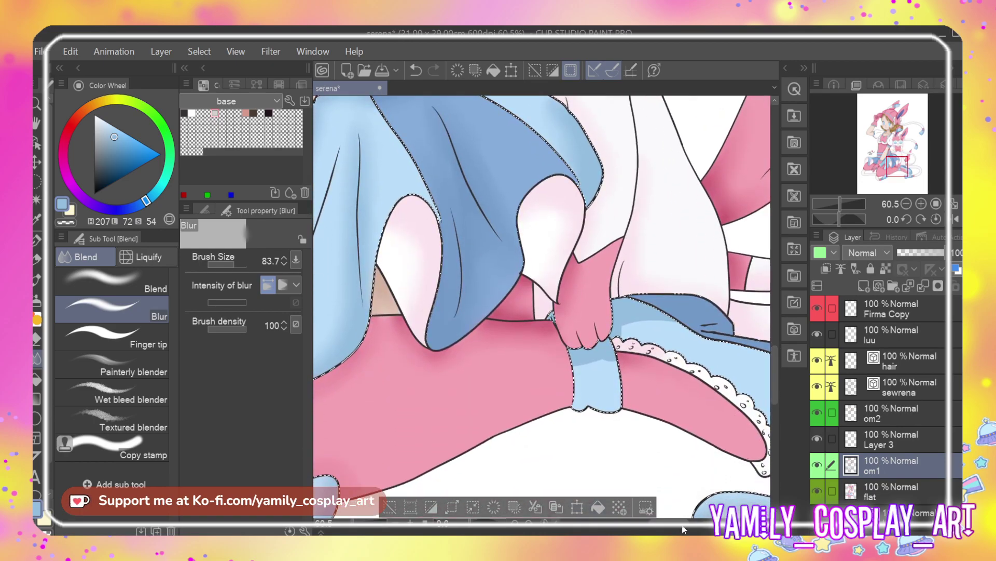
pyautogui.moveTo(681, 523); pyautogui.dragTo(693, 523)
pyautogui.moveTo(443, 366); pyautogui.dragTo(450, 363)
pyautogui.moveTo(497, 333); pyautogui.dragTo(523, 323)
pyautogui.moveTo(682, 443)
pyautogui.mouseDown()
pyautogui.moveTo(684, 428)
pyautogui.moveTo(708, 423)
pyautogui.mouseUp()
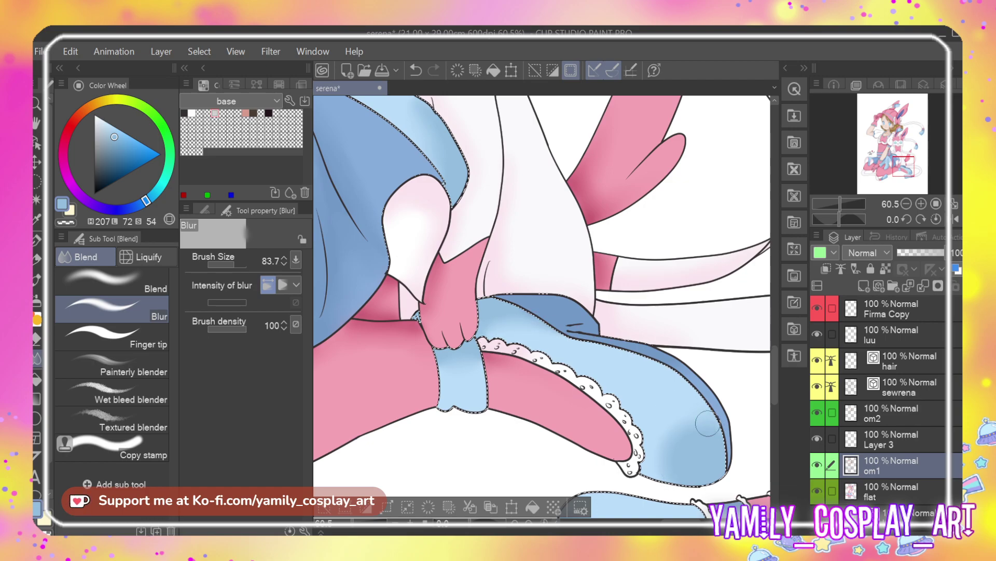
# Clear the selection around the light-blue areas, save the file and check the blended shading on the whole illustration
pyautogui.scroll(-5, 589, 432)
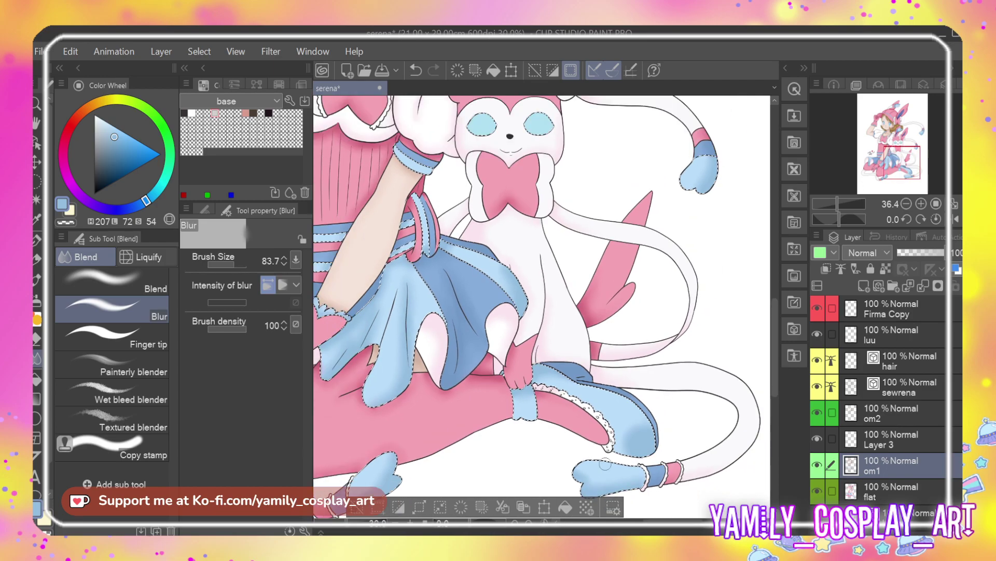
pyautogui.scroll(-5, 595, 455)
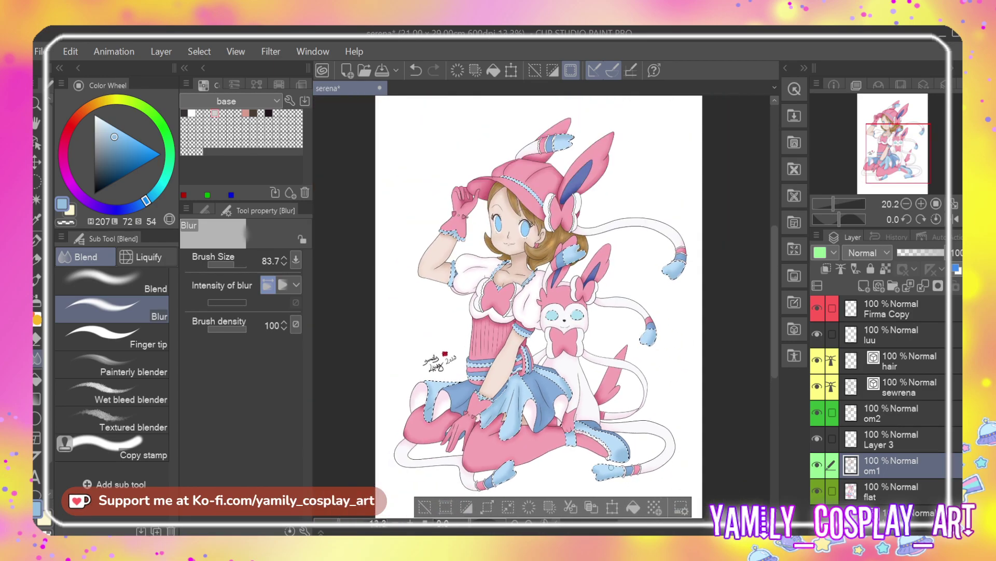
pyautogui.click(424, 507)
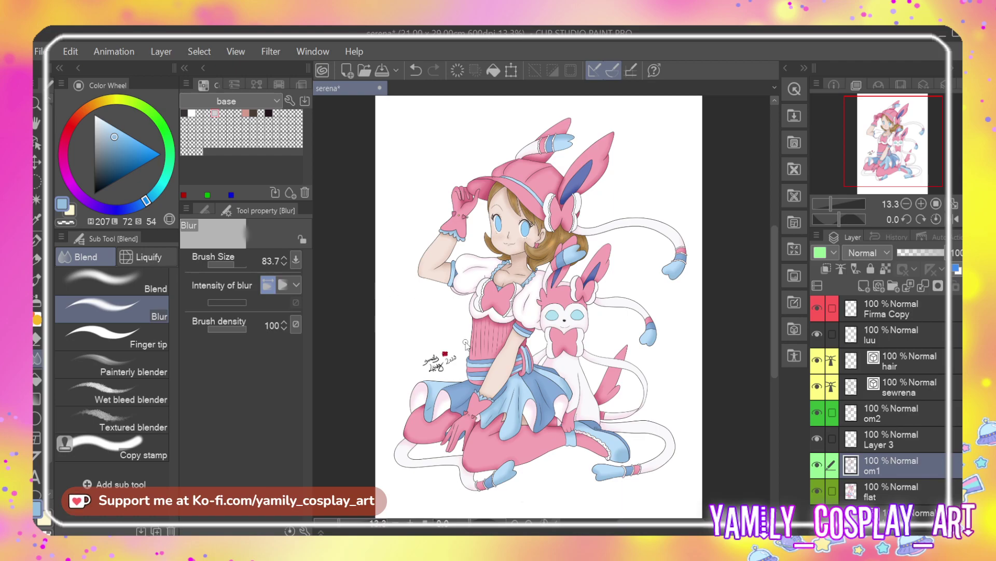
pyautogui.hotkey('ctrl', 's')
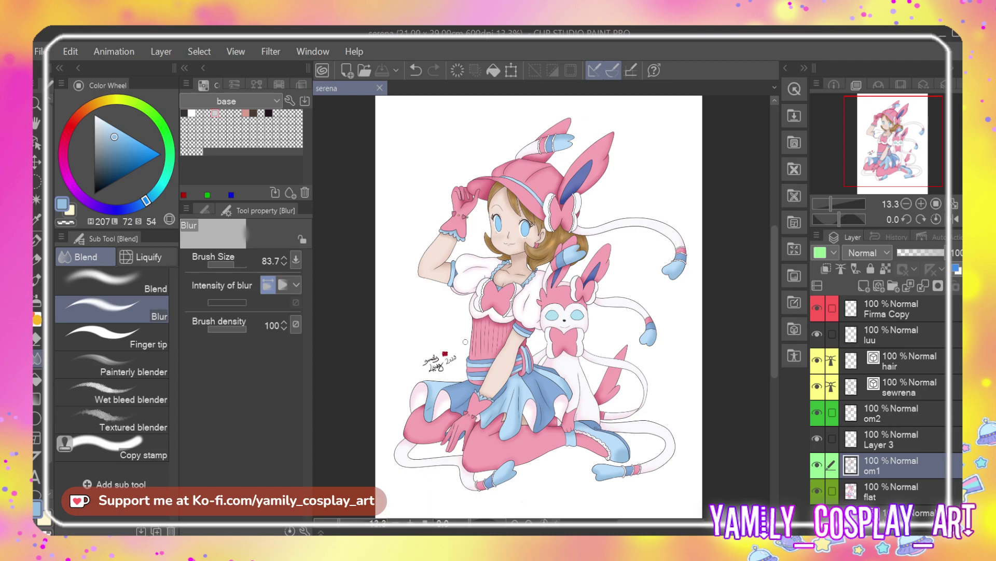
pyautogui.scroll(3, 614, 374)
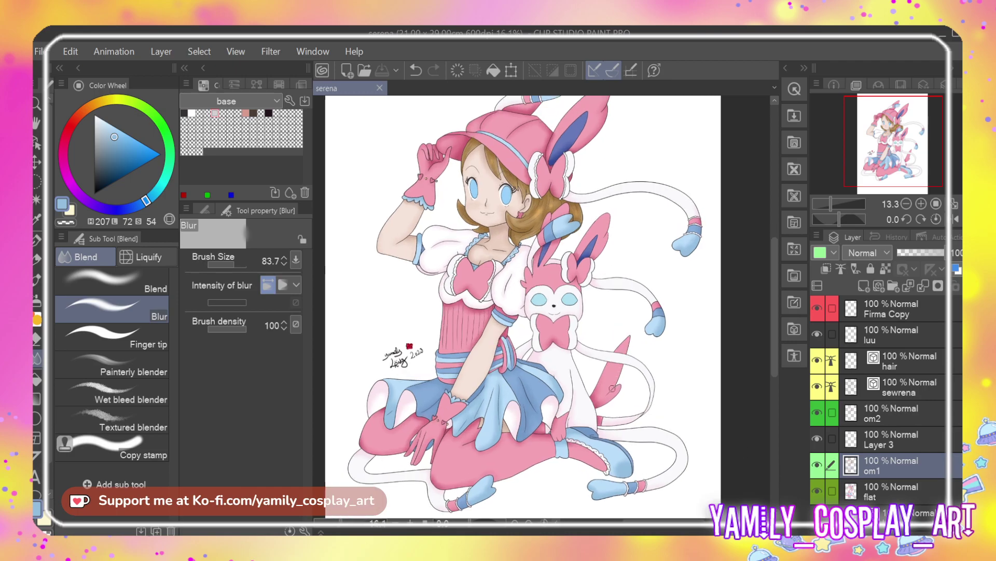
# Sample the pink of the lower glove's hearts, adjust it to a stronger pink, and set Turnip pen 2 to size 20.7
pyautogui.scroll(-1, 609, 371)
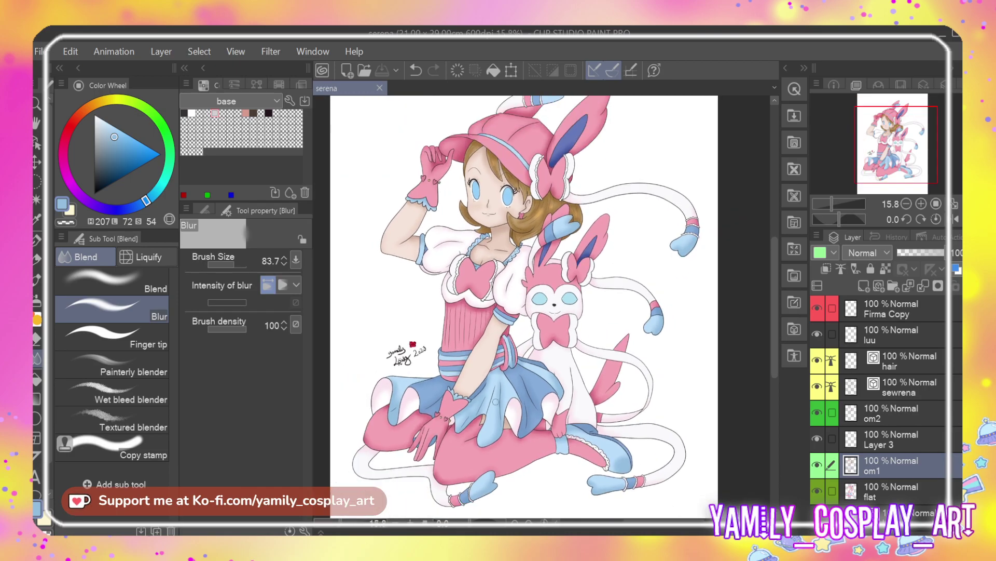
pyautogui.scroll(1, 508, 398)
pyautogui.scroll(3, 467, 415)
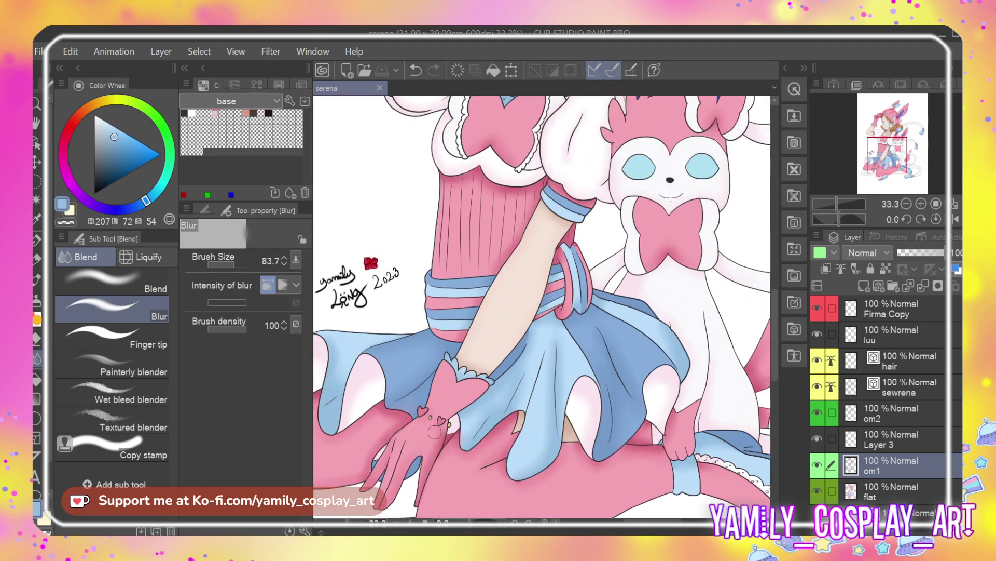
pyautogui.scroll(5, 434, 431)
pyautogui.scroll(2, 408, 410)
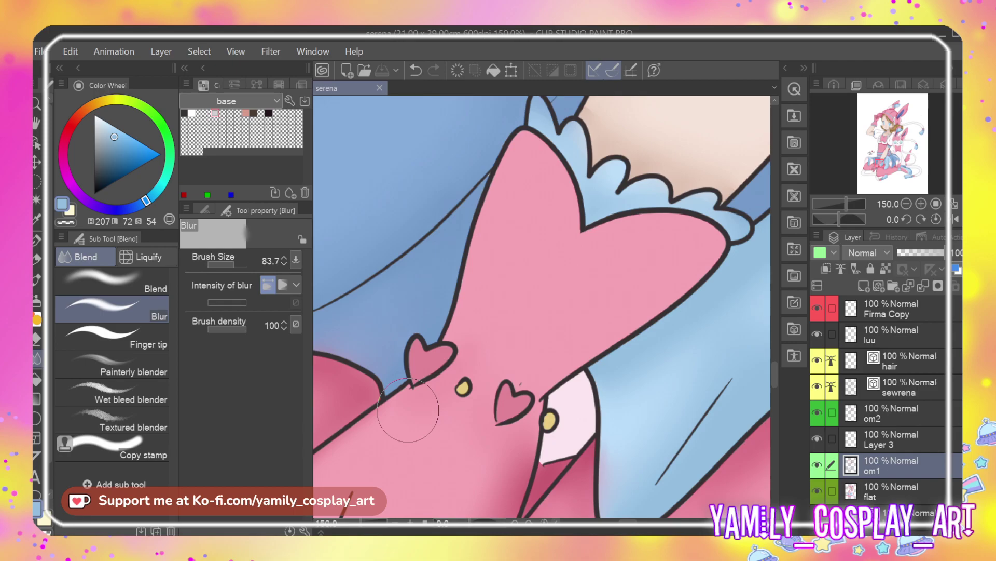
pyautogui.press('p')
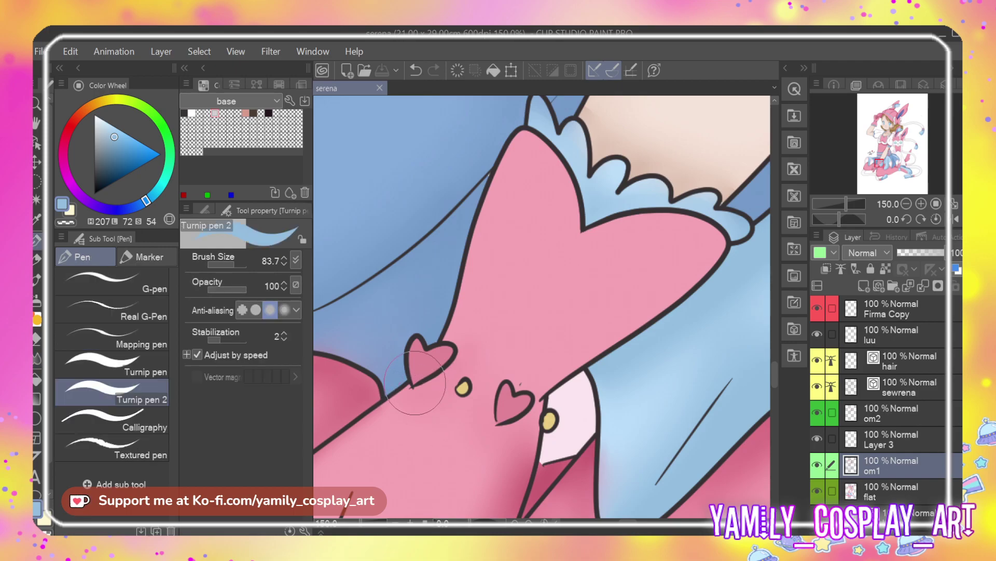
pyautogui.press('i')
pyautogui.click(426, 364)
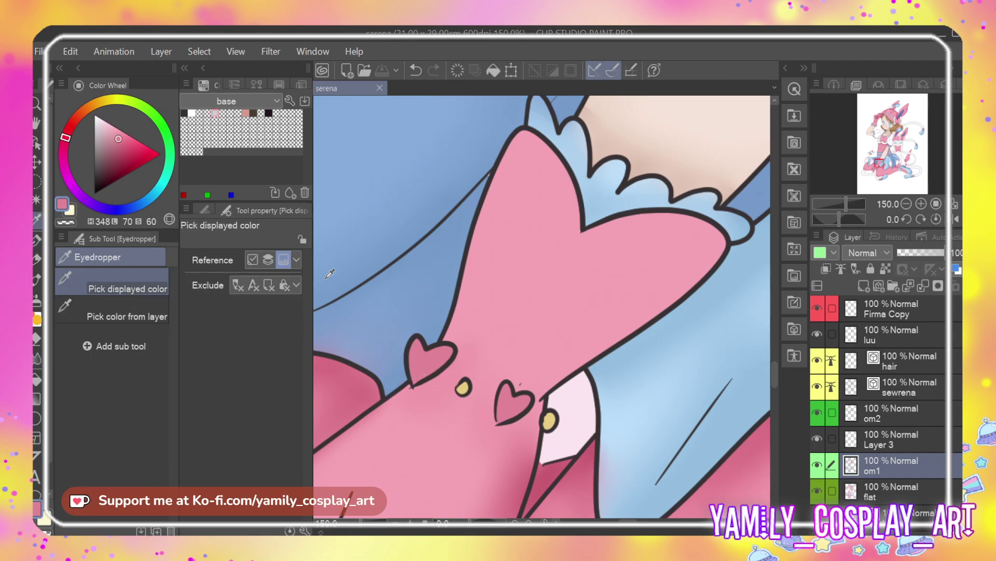
pyautogui.click(141, 149)
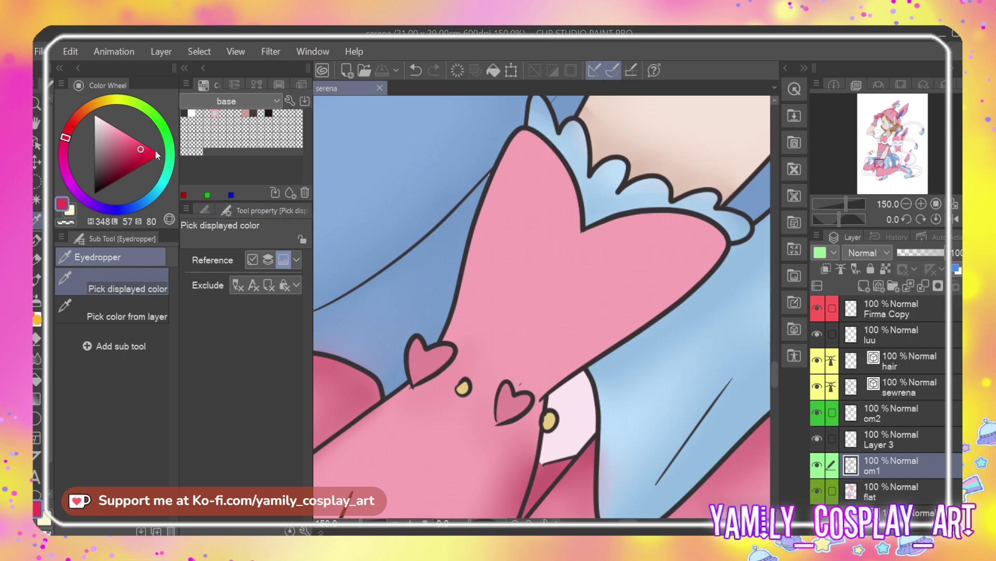
pyautogui.click(126, 142)
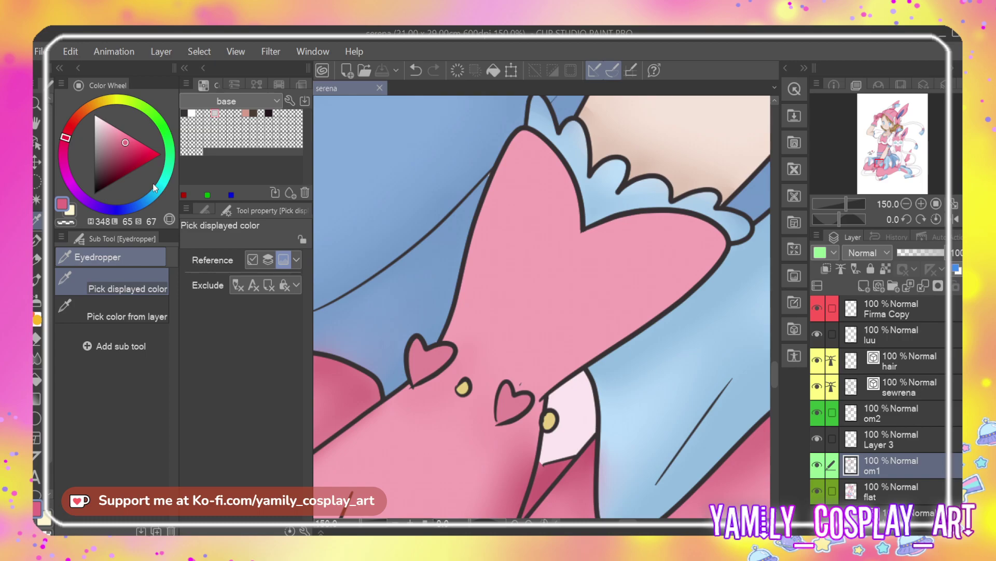
pyautogui.press('p')
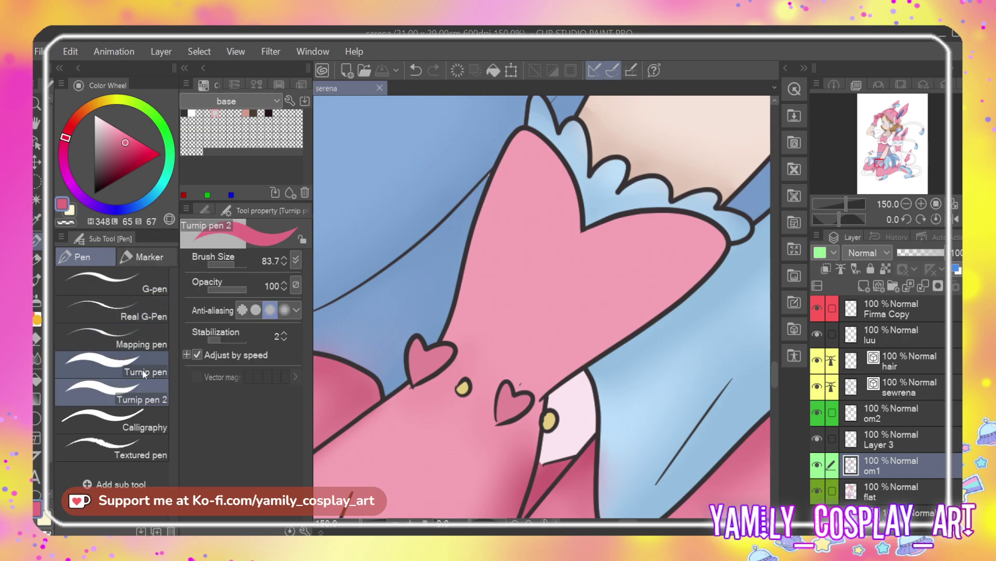
pyautogui.click(284, 265)
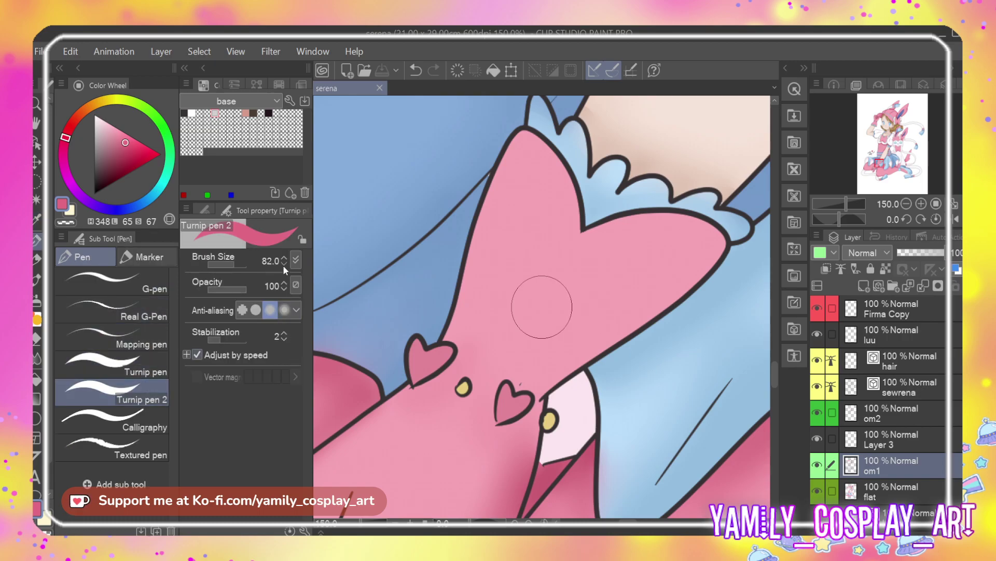
pyautogui.click(229, 264)
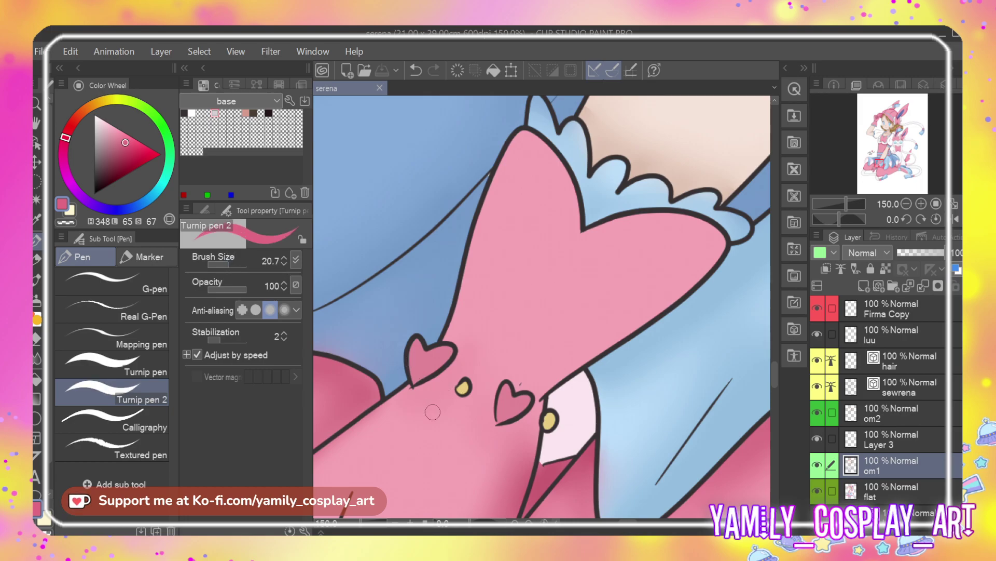
# Select the dark-pink areas of the glove hearts by colour from the flat layer
pyautogui.click(885, 492)
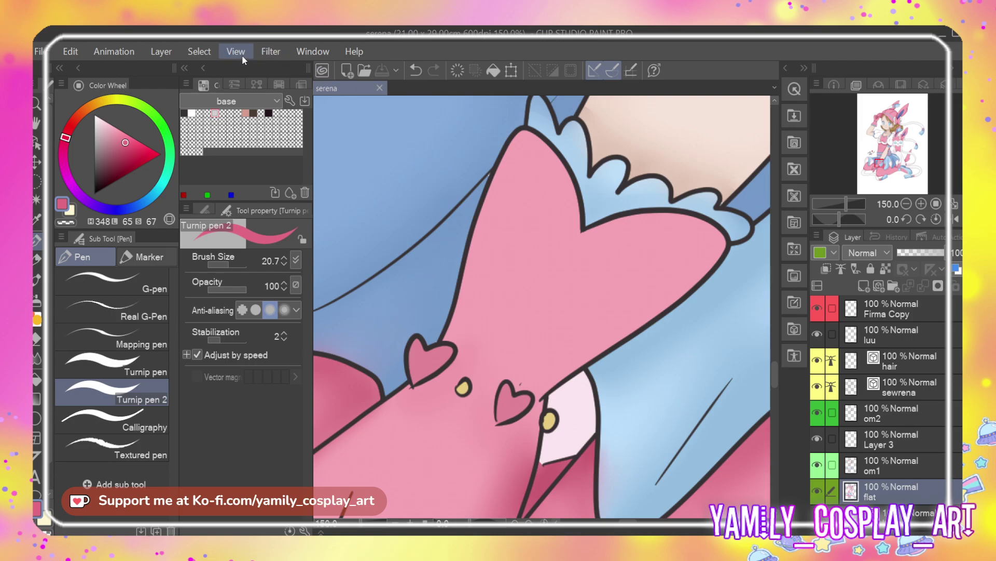
pyautogui.click(199, 51)
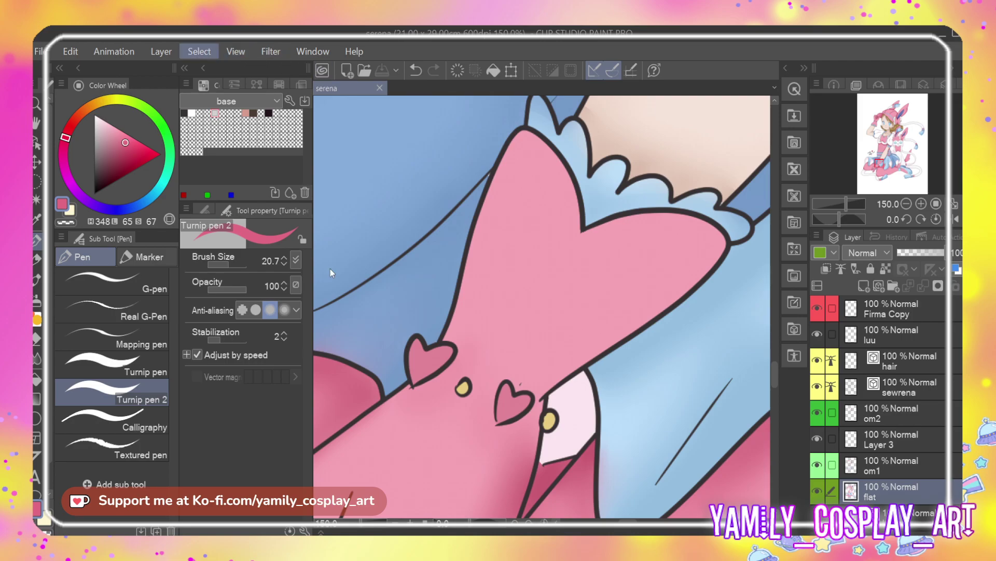
pyautogui.click(330, 269)
pyautogui.click(396, 265)
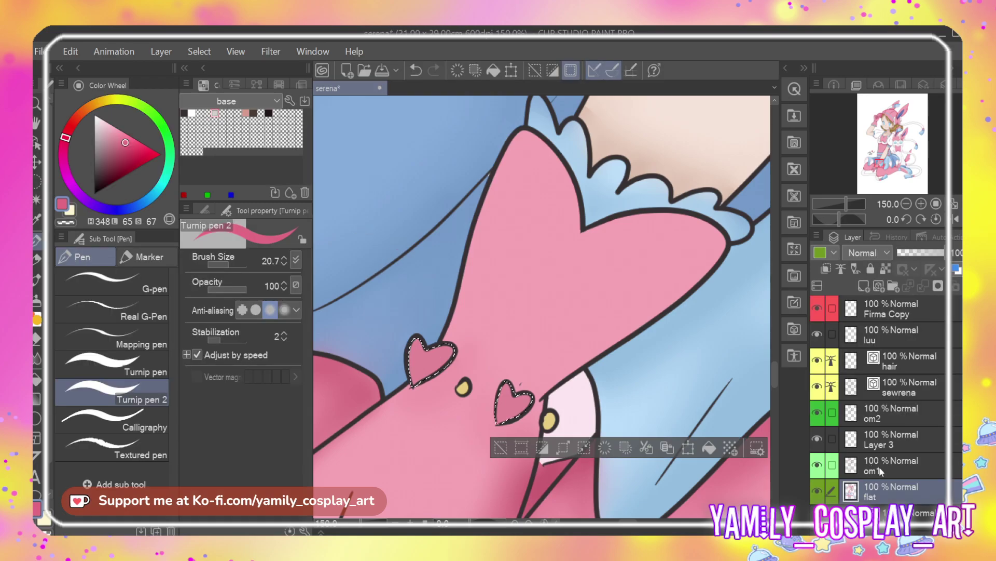
# Paint pink shadows on the lower glove's two hearts on layer om2 and soften them with Blur
pyautogui.click(889, 470)
pyautogui.click(882, 415)
pyautogui.moveTo(414, 348)
pyautogui.mouseDown()
pyautogui.moveTo(411, 377)
pyautogui.moveTo(415, 358)
pyautogui.moveTo(427, 367)
pyautogui.mouseUp()
pyautogui.moveTo(507, 383); pyautogui.dragTo(502, 418)
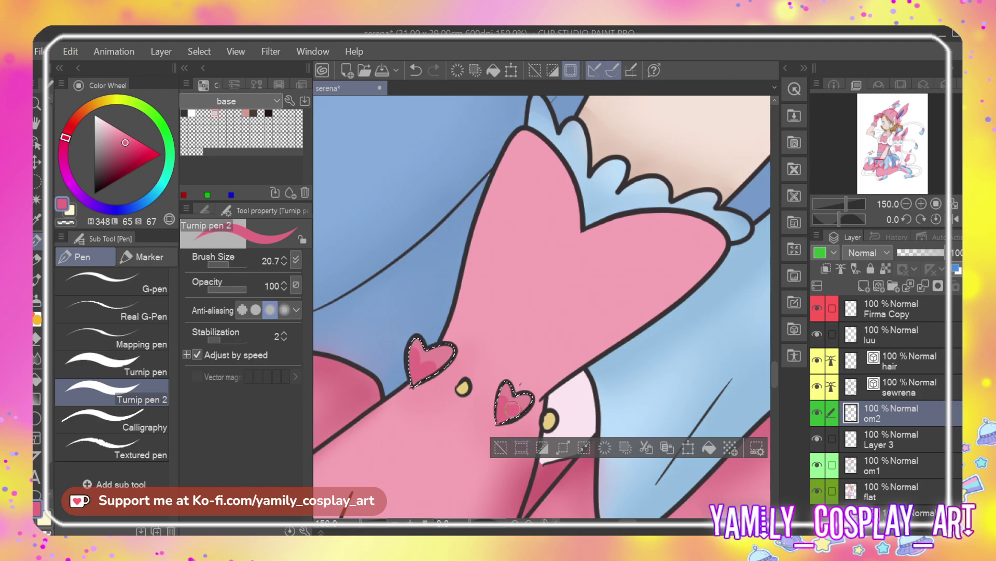
pyautogui.press('e')
pyautogui.moveTo(504, 405)
pyautogui.mouseDown()
pyautogui.moveTo(522, 403)
pyautogui.moveTo(470, 366)
pyautogui.moveTo(432, 360)
pyautogui.mouseUp()
pyautogui.hotkey('ctrl', 'z')
pyautogui.press('j')
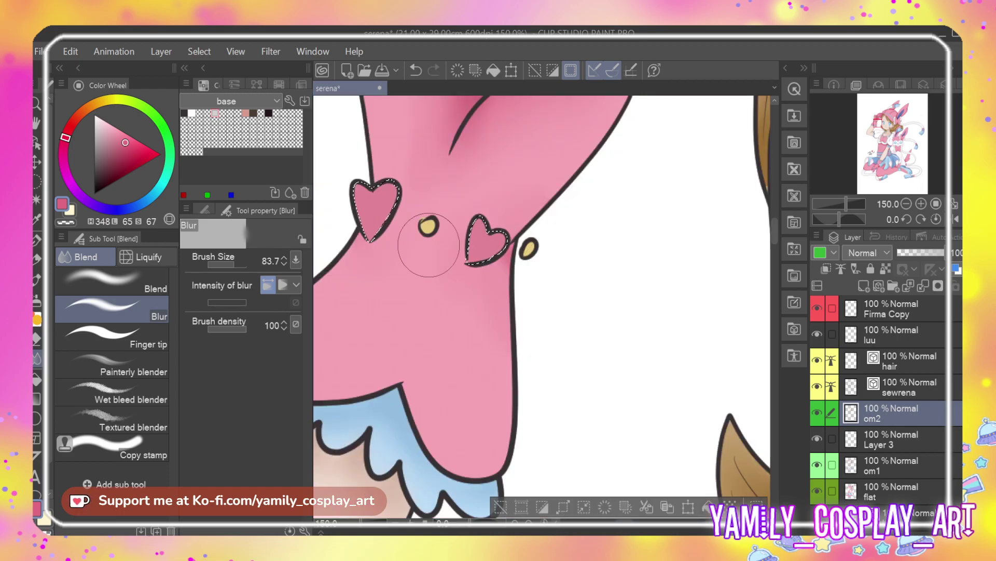
# Paint pink shadows on the raised glove's two hearts and blur them within the selection
pyautogui.press('p')
pyautogui.moveTo(360, 196)
pyautogui.mouseDown()
pyautogui.moveTo(369, 228)
pyautogui.moveTo(384, 205)
pyautogui.moveTo(387, 231)
pyautogui.mouseUp()
pyautogui.moveTo(473, 233)
pyautogui.mouseDown()
pyautogui.moveTo(480, 224)
pyautogui.moveTo(495, 244)
pyautogui.moveTo(483, 268)
pyautogui.moveTo(480, 237)
pyautogui.moveTo(497, 239)
pyautogui.mouseUp()
pyautogui.press('e')
pyautogui.press('j')
pyautogui.moveTo(386, 197)
pyautogui.mouseDown()
pyautogui.moveTo(360, 194)
pyautogui.moveTo(370, 237)
pyautogui.moveTo(412, 234)
pyautogui.mouseUp()
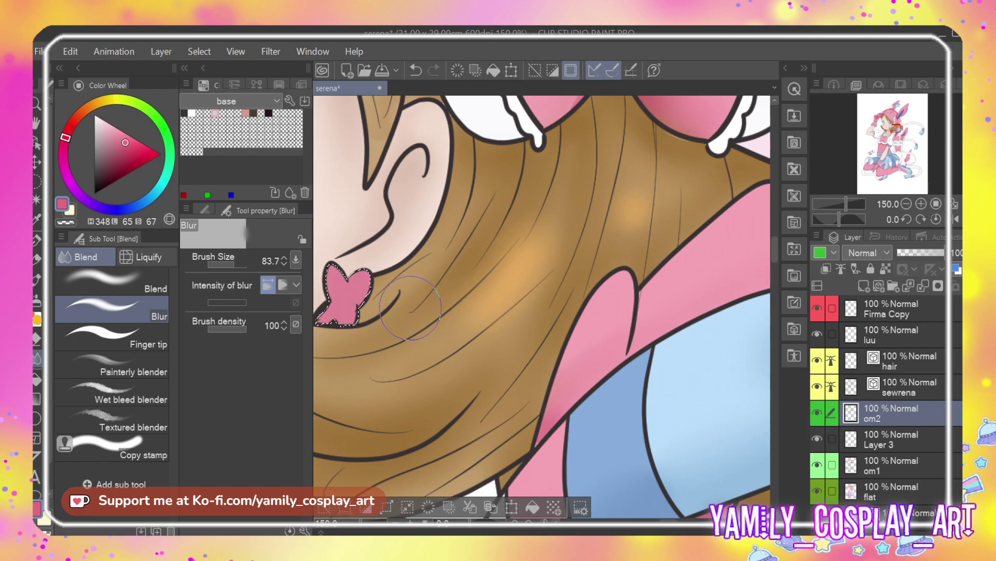
# Shade the edges of the girl's pink earring with Turnip pen 2 and blur the strokes
pyautogui.press('p')
pyautogui.moveTo(361, 275)
pyautogui.mouseDown()
pyautogui.moveTo(351, 309)
pyautogui.moveTo(368, 285)
pyautogui.mouseUp()
pyautogui.moveTo(326, 317)
pyautogui.mouseDown()
pyautogui.moveTo(349, 321)
pyautogui.moveTo(342, 284)
pyautogui.moveTo(353, 304)
pyautogui.mouseUp()
pyautogui.press('j')
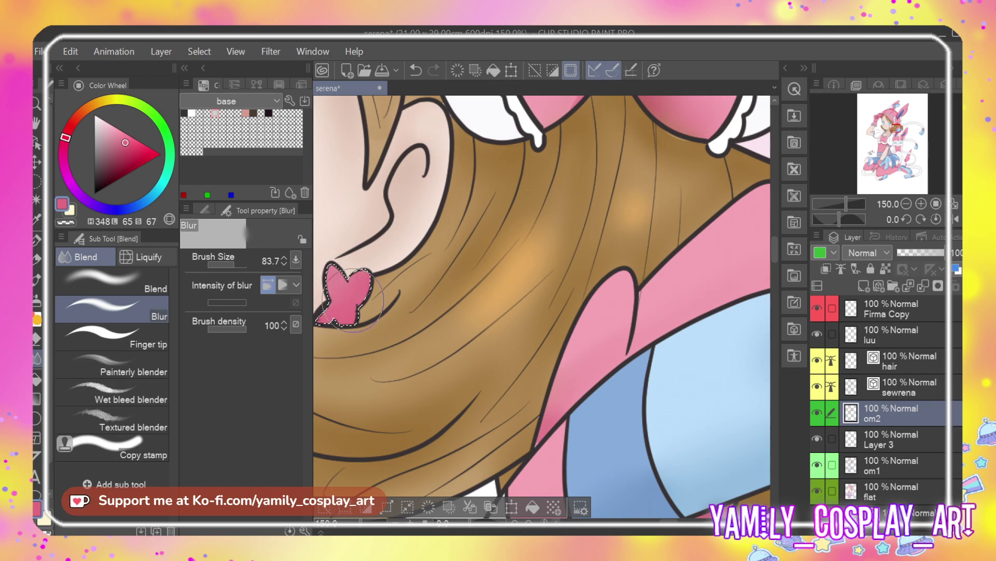
# Clear the selection around the hearts and earring after checking the whole illustration
pyautogui.scroll(-2, 538, 165)
pyautogui.scroll(-2, 568, 254)
pyautogui.scroll(-5, 529, 207)
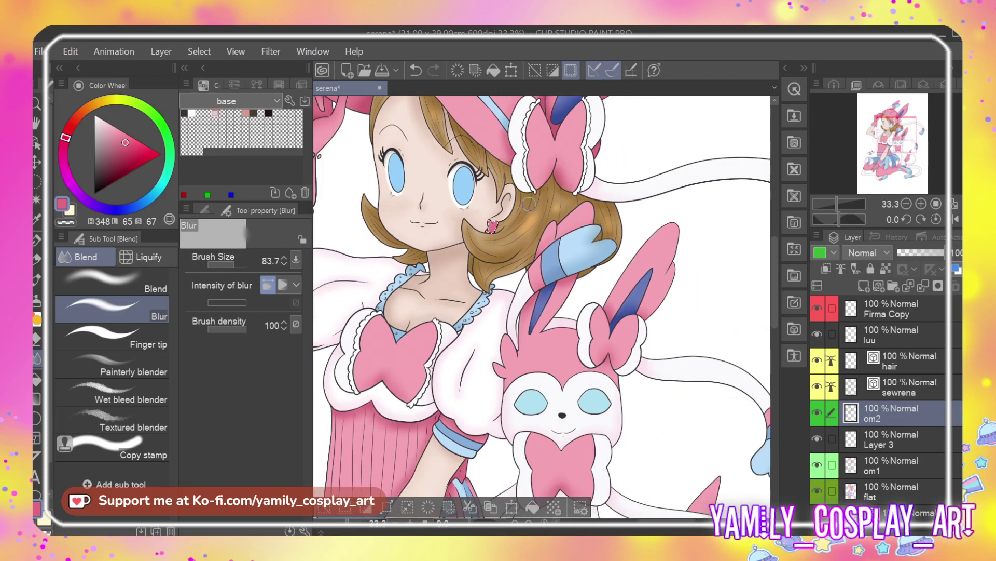
pyautogui.scroll(-4, 529, 205)
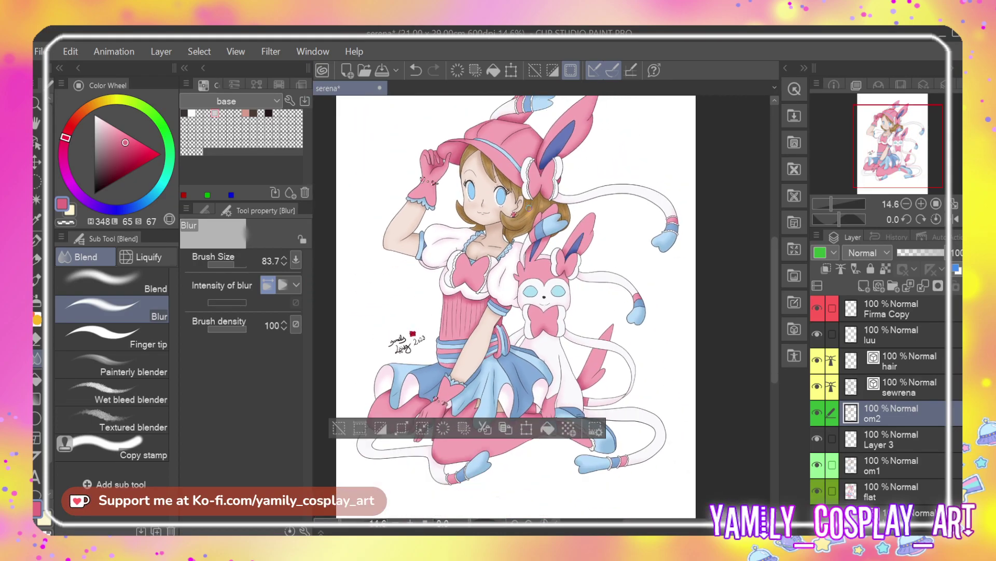
pyautogui.click(339, 427)
# Sample the raised glove's gold bead colour, darken it, and paint shadows on both beads with the G-pen at size 9
pyautogui.scroll(2, 412, 181)
pyautogui.scroll(5, 412, 181)
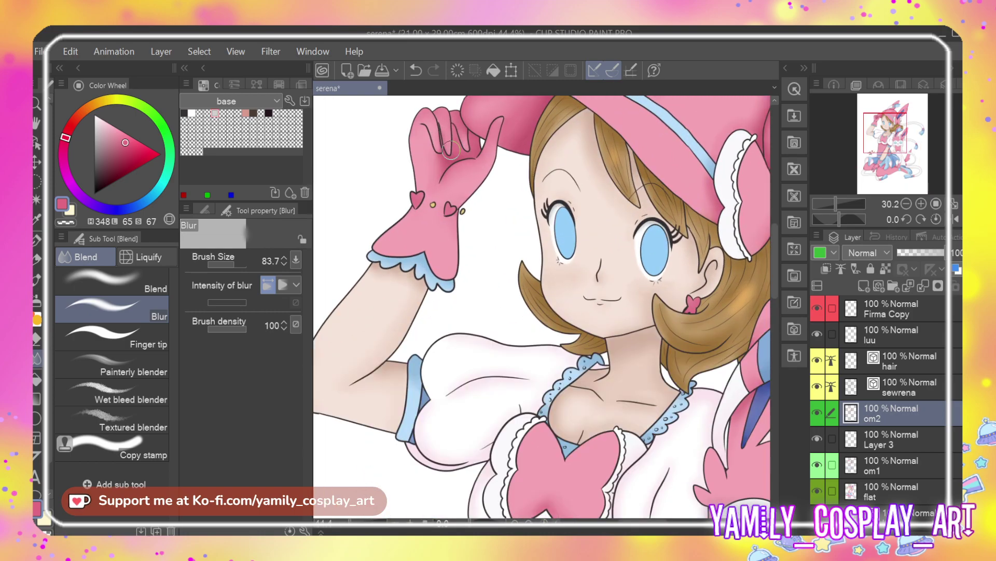
pyautogui.scroll(5, 423, 224)
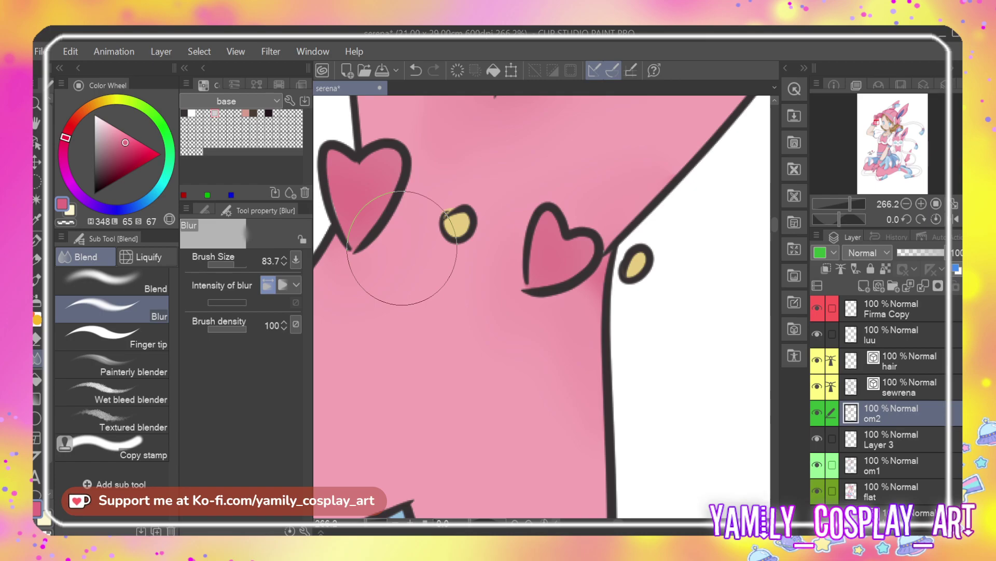
pyautogui.press('i')
pyautogui.click(457, 223)
pyautogui.click(120, 161)
pyautogui.press('p')
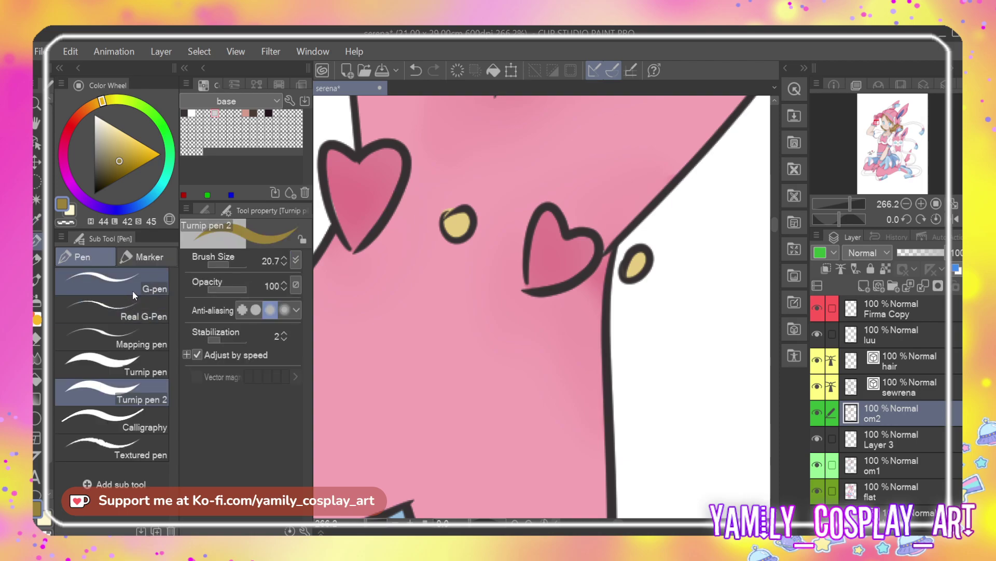
pyautogui.press('p')
pyautogui.moveTo(455, 233); pyautogui.dragTo(454, 224)
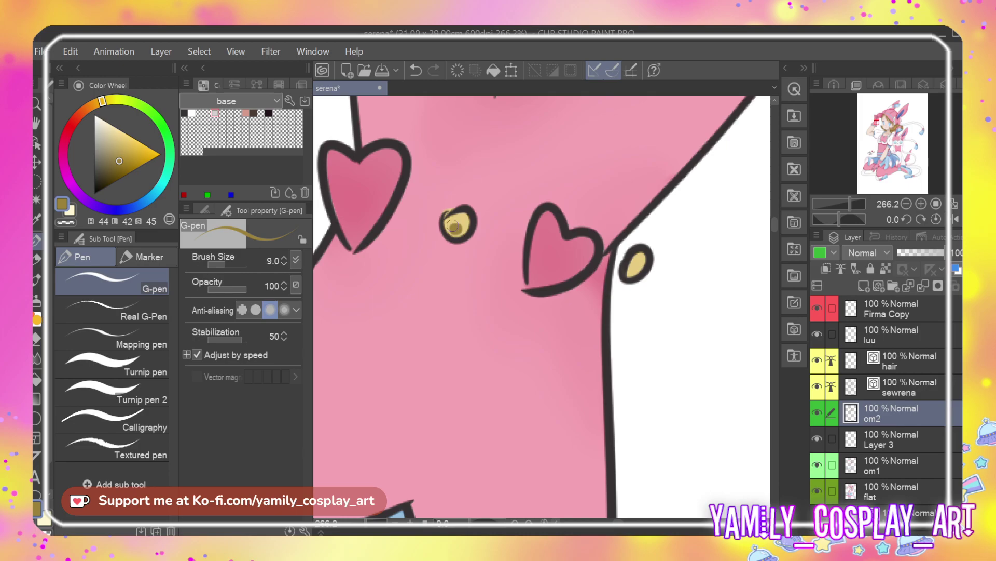
pyautogui.moveTo(635, 276); pyautogui.dragTo(631, 272)
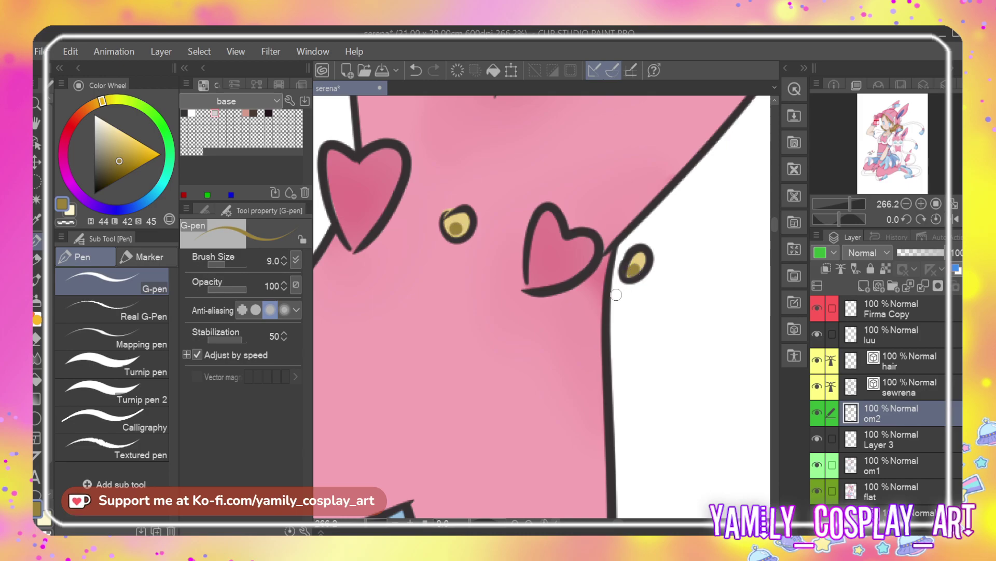
# Set the Blur brush size to 11 and soften the shadows on the raised glove's gold beads
pyautogui.press('j')
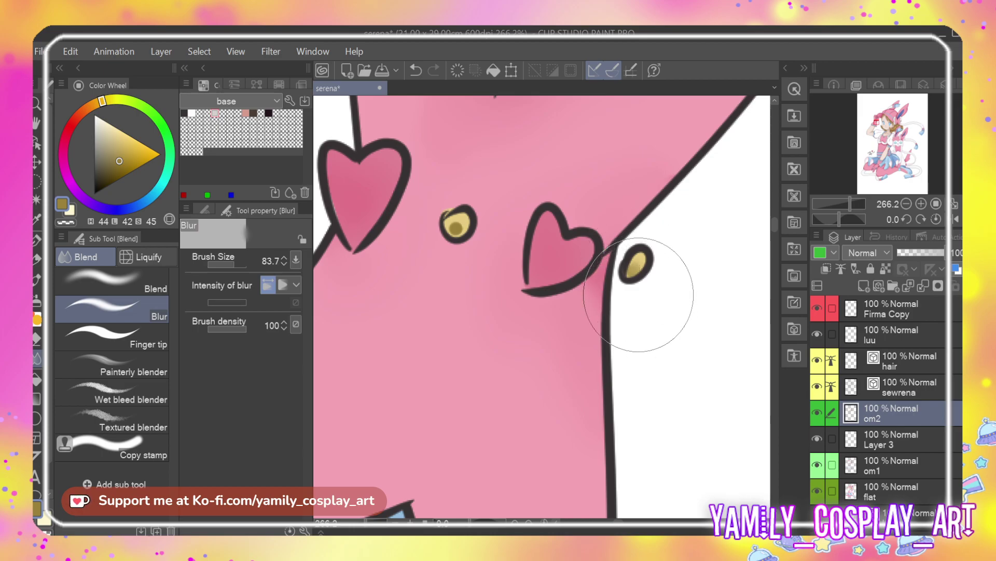
pyautogui.moveTo(254, 266); pyautogui.dragTo(226, 263)
pyautogui.moveTo(450, 227); pyautogui.dragTo(483, 226)
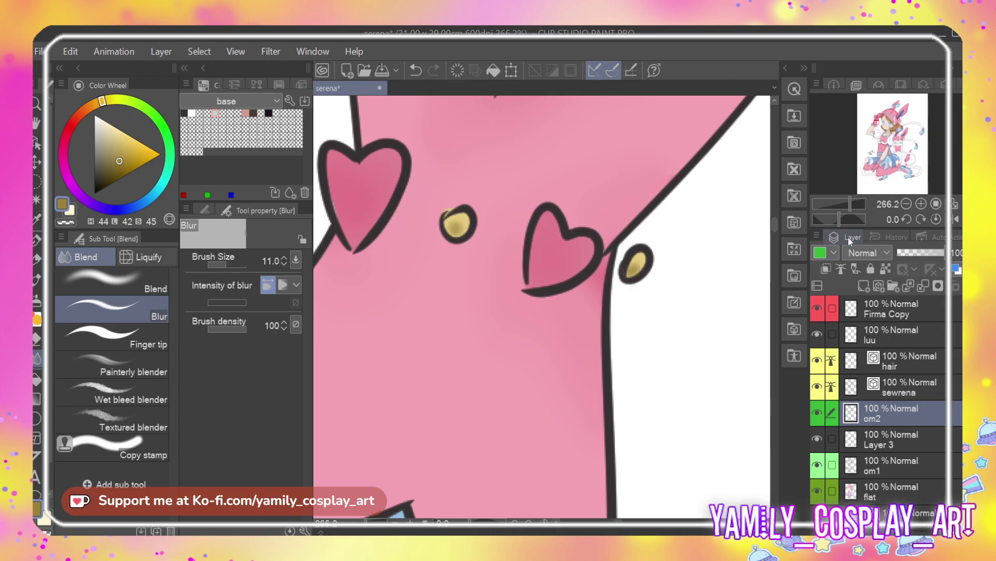
# Paint dark-gold shadows on the lower glove's two beads with the G-pen and blur them
pyautogui.click(880, 168)
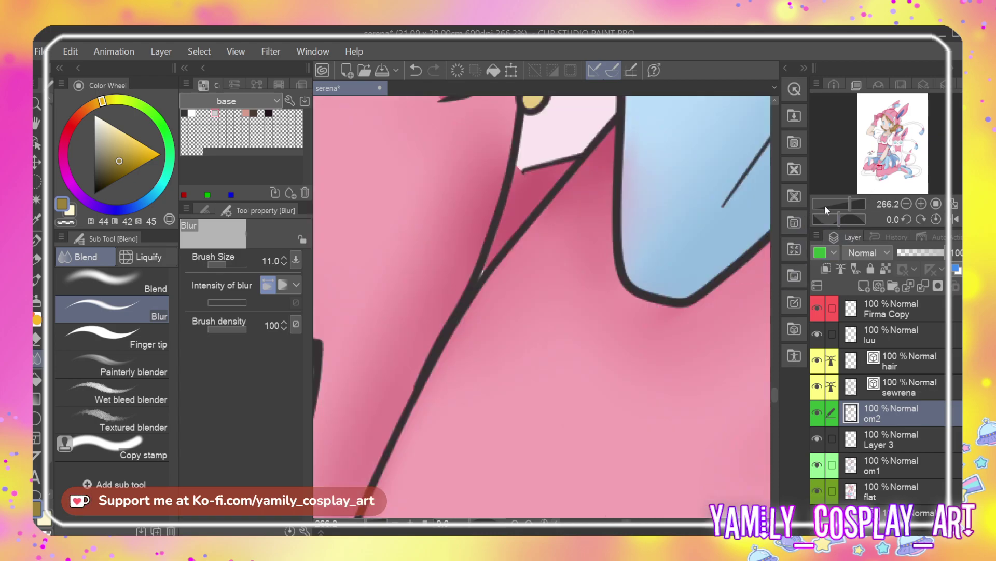
pyautogui.click(888, 163)
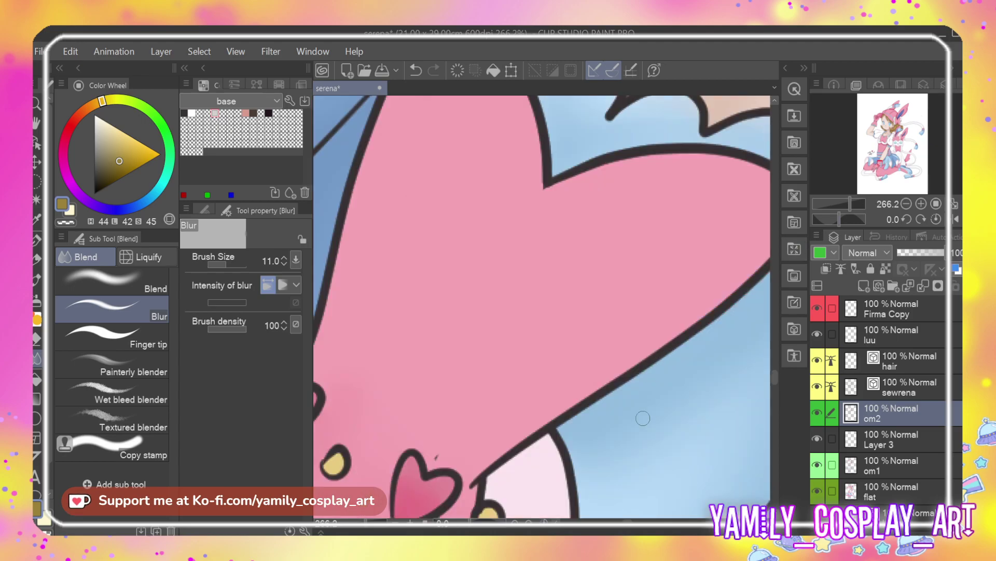
pyautogui.moveTo(628, 523); pyautogui.dragTo(620, 522)
pyautogui.moveTo(775, 366); pyautogui.dragTo(773, 390)
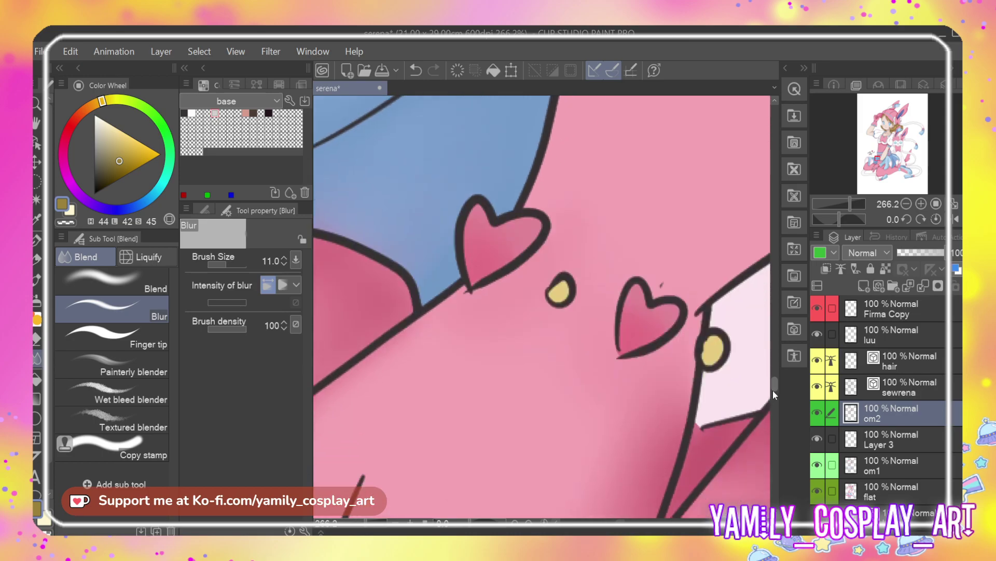
pyautogui.press('p')
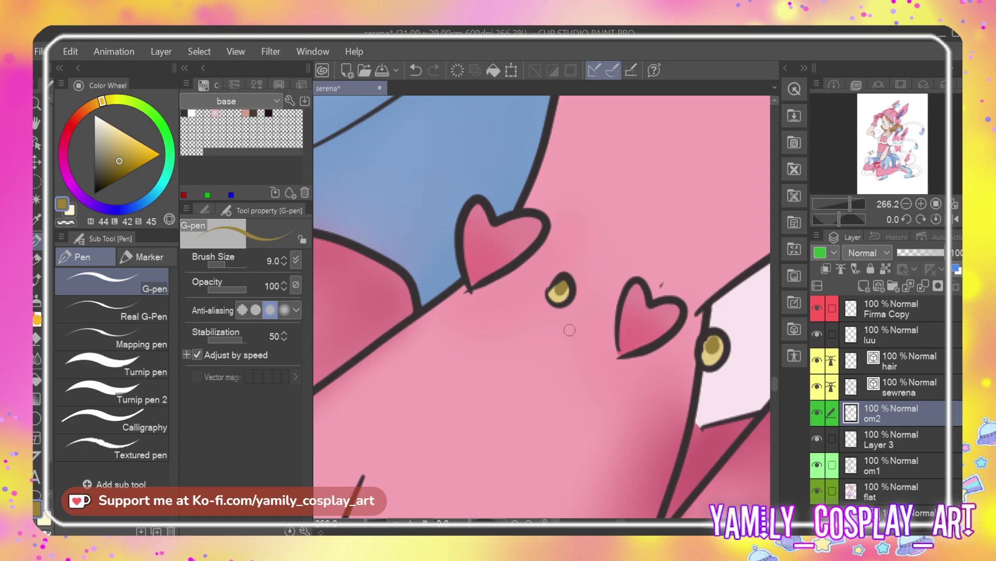
pyautogui.press('j')
pyautogui.moveTo(556, 295)
pyautogui.mouseDown()
pyautogui.moveTo(562, 287)
pyautogui.moveTo(572, 296)
pyautogui.mouseUp()
pyautogui.moveTo(706, 343); pyautogui.dragTo(696, 360)
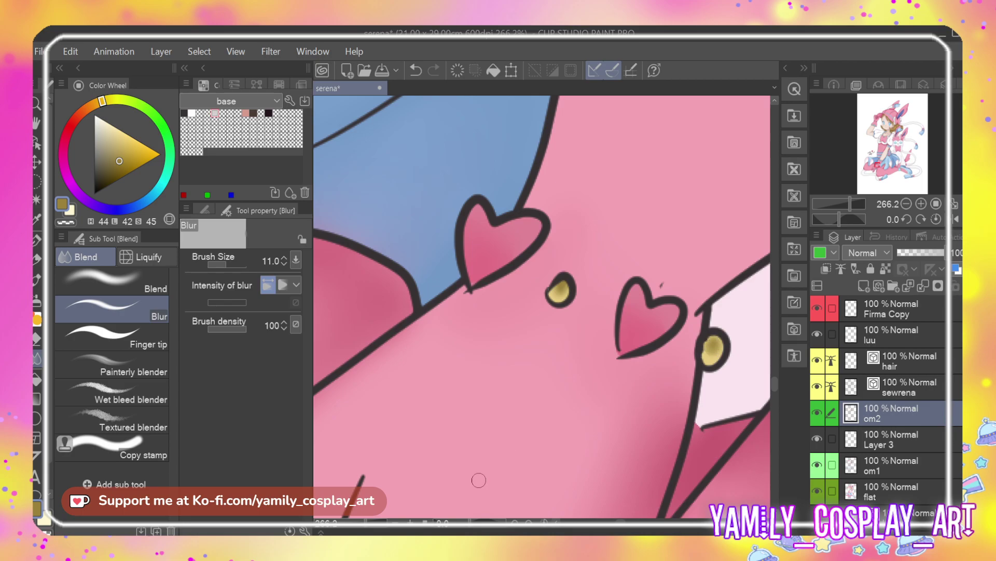
# Erase the stray mark beside the lower glove's heart on the sewrena layer with the Vector eraser at size 9
pyautogui.scroll(-10, 473, 377)
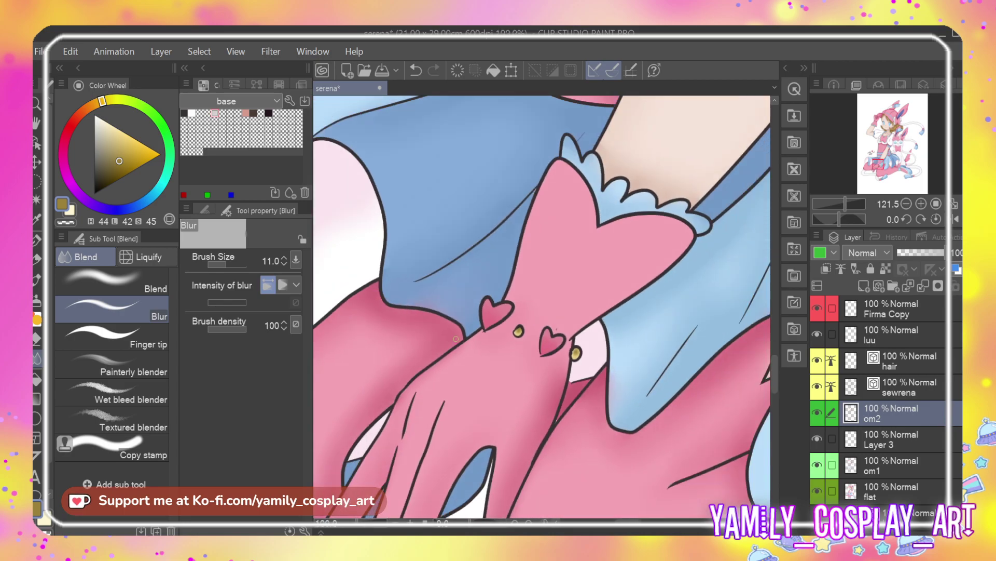
pyautogui.scroll(3, 451, 350)
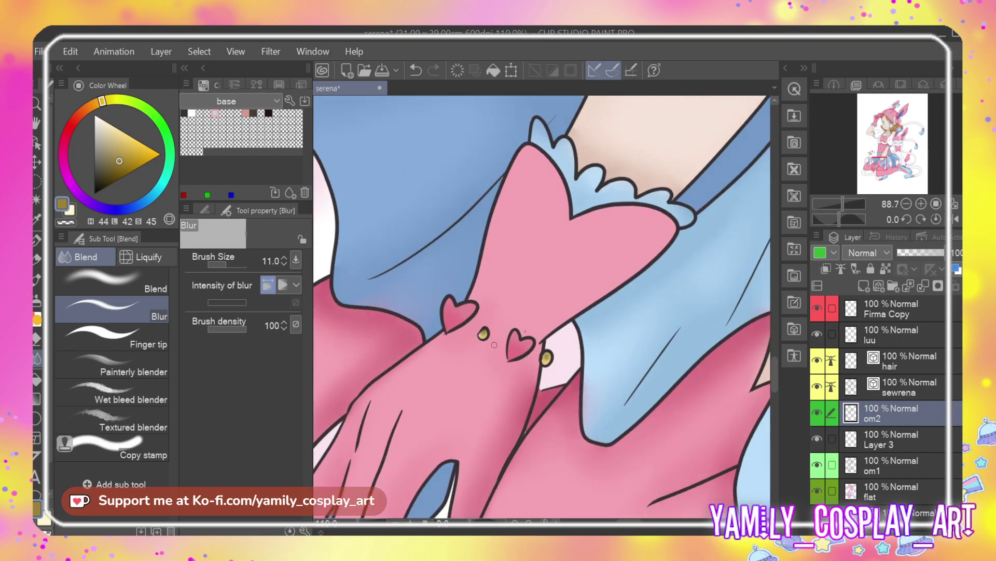
pyautogui.scroll(2, 489, 347)
pyautogui.click(895, 390)
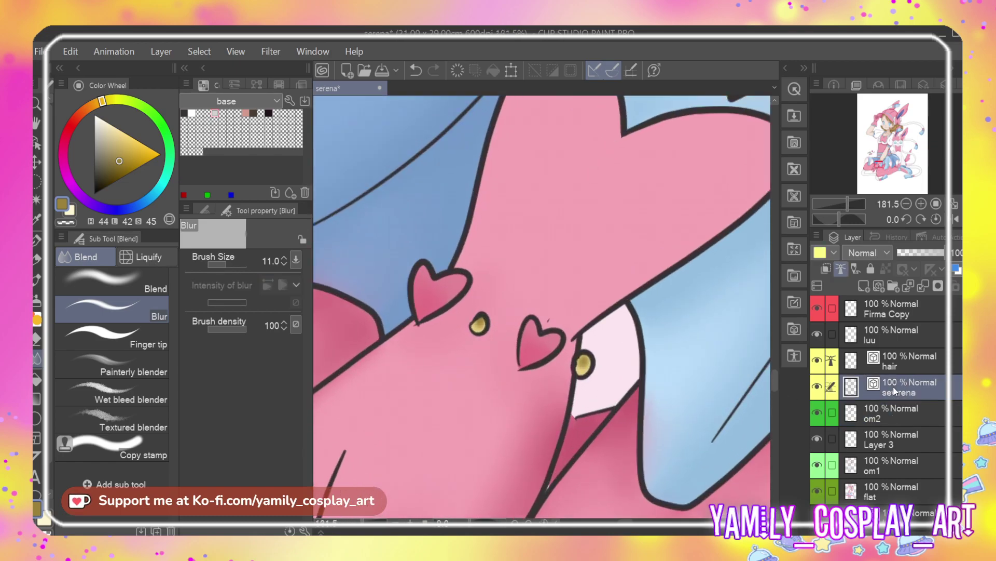
pyautogui.press('e')
pyautogui.click(146, 363)
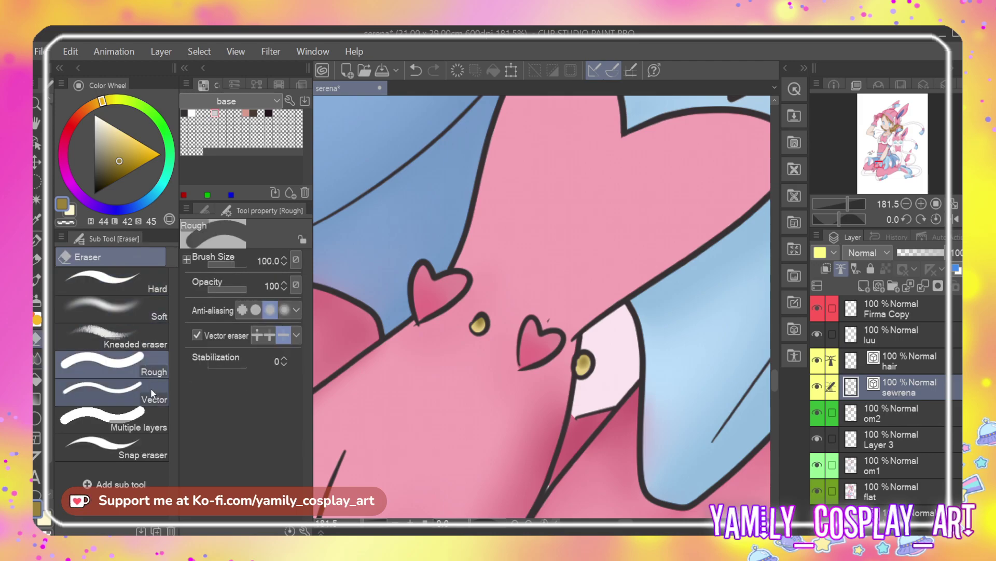
pyautogui.click(150, 393)
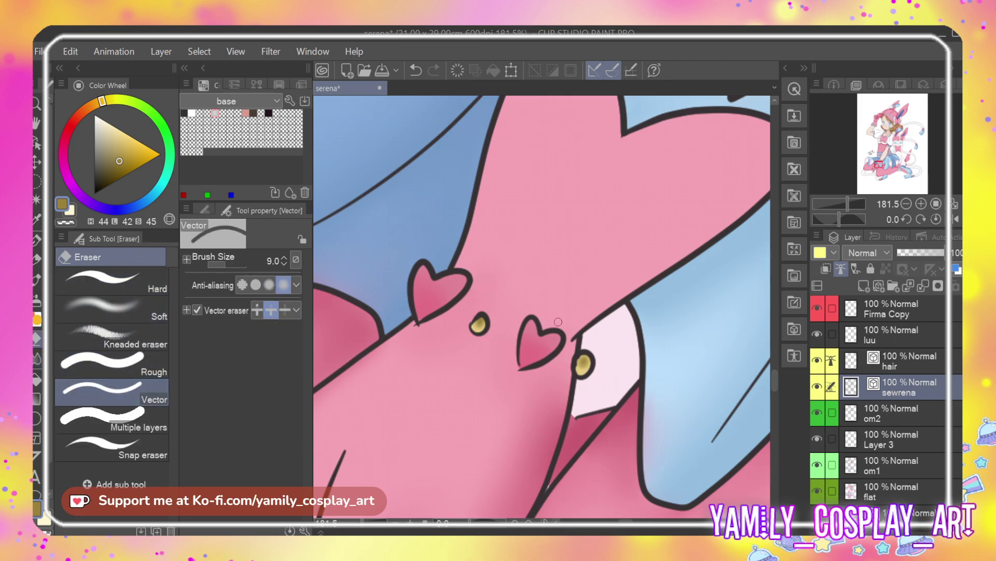
# Sample the raised glove's pink and fill the white gap between its fingers on the flat layer with the G-pen at size 9
pyautogui.click(874, 119)
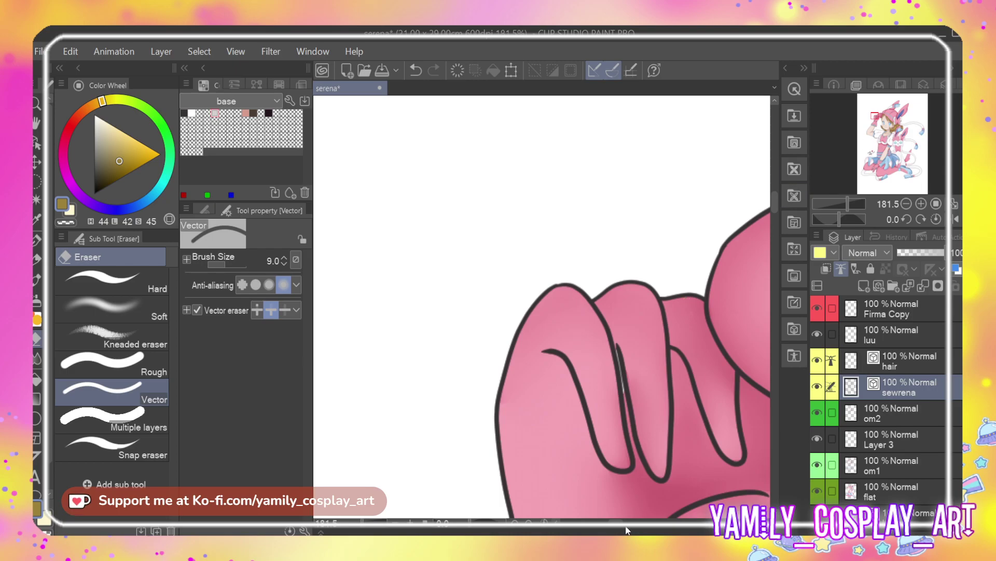
pyautogui.moveTo(614, 521); pyautogui.dragTo(635, 522)
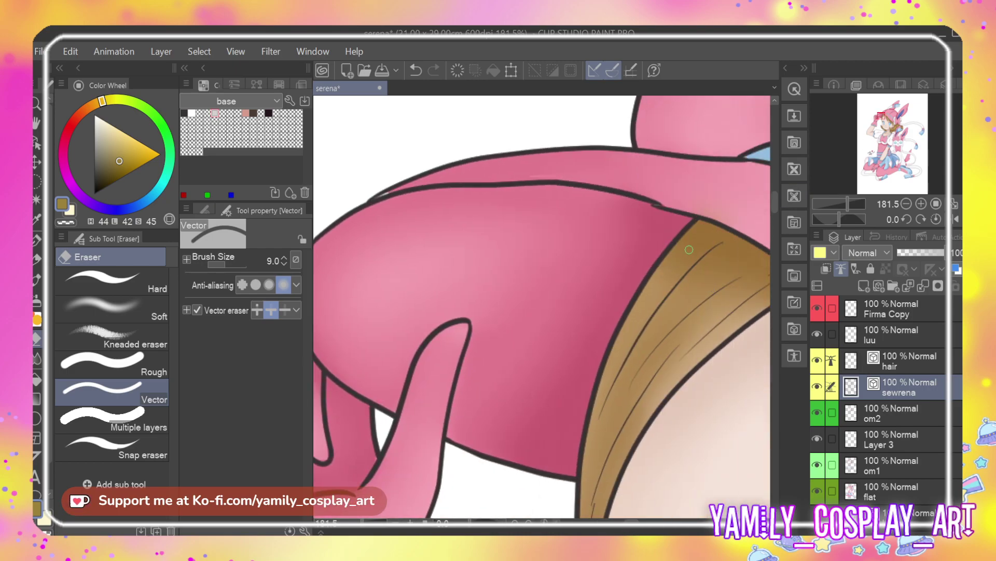
pyautogui.scroll(-4, 691, 254)
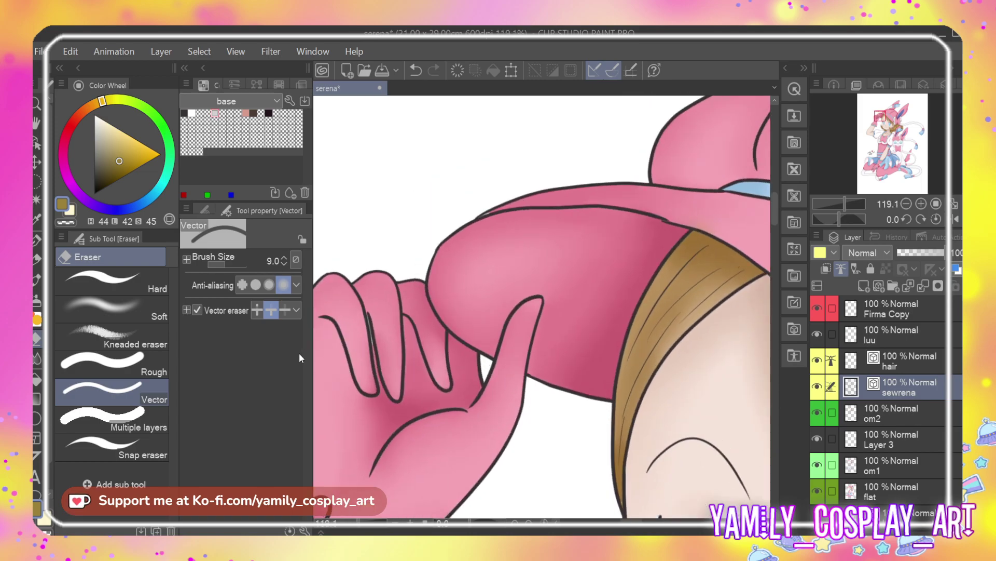
pyautogui.scroll(5, 343, 347)
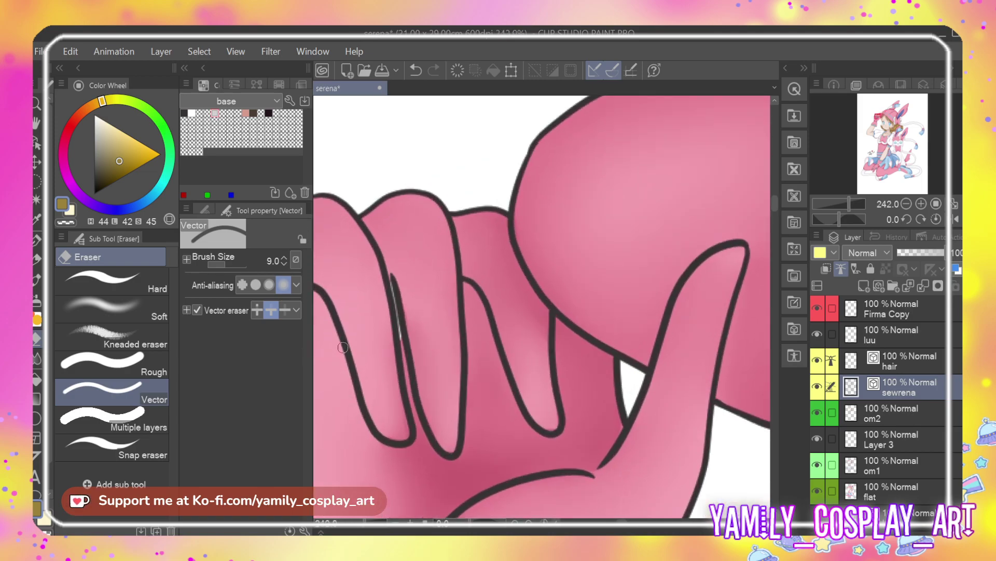
pyautogui.click(898, 490)
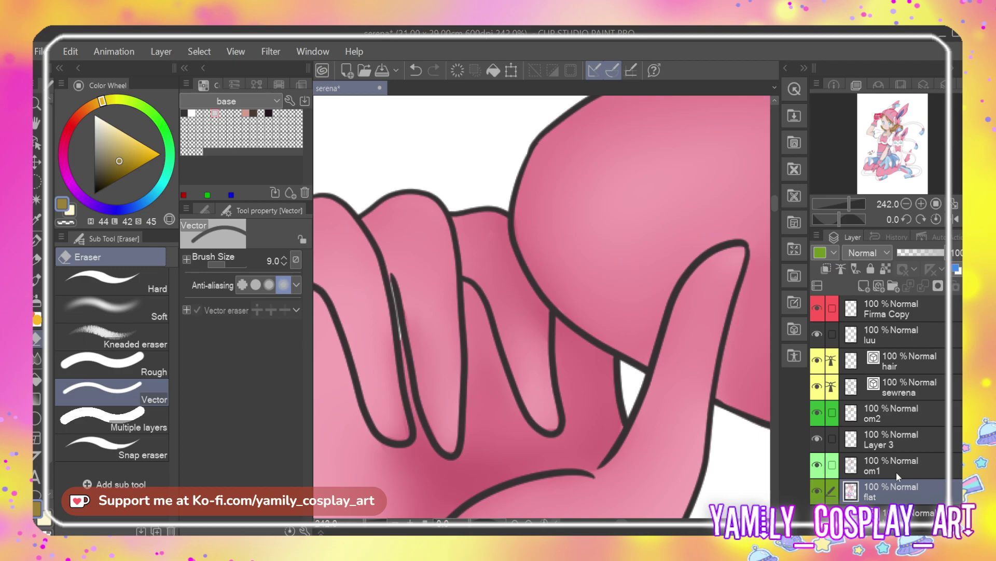
pyautogui.press('i')
pyautogui.click(341, 351)
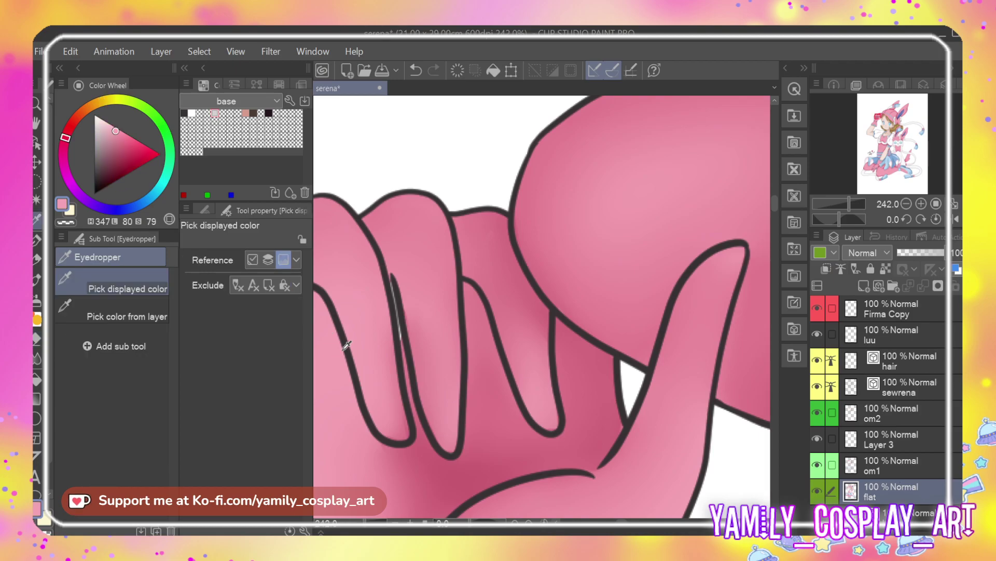
pyautogui.press('p')
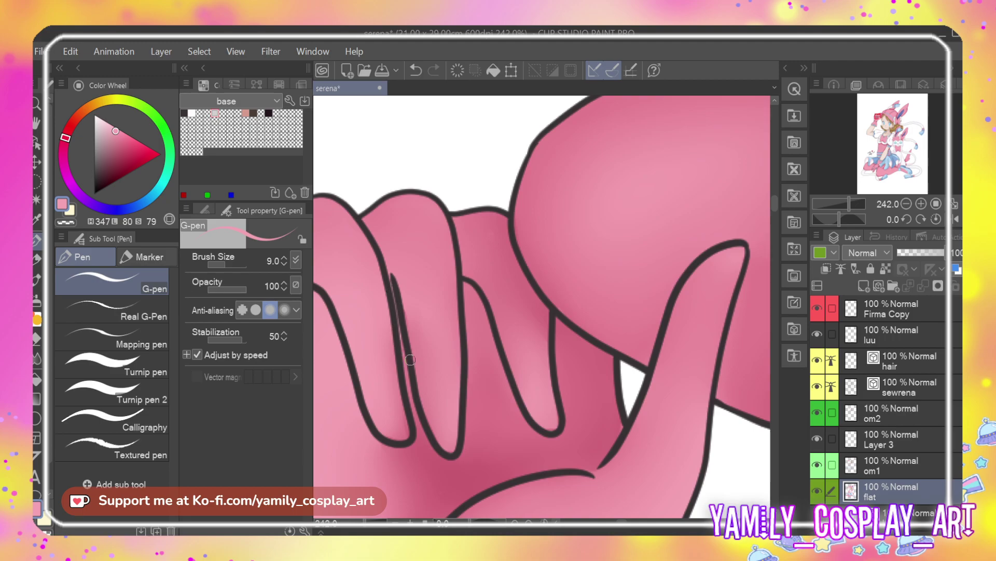
# Check the whole illustration and save the file
pyautogui.scroll(-5, 410, 359)
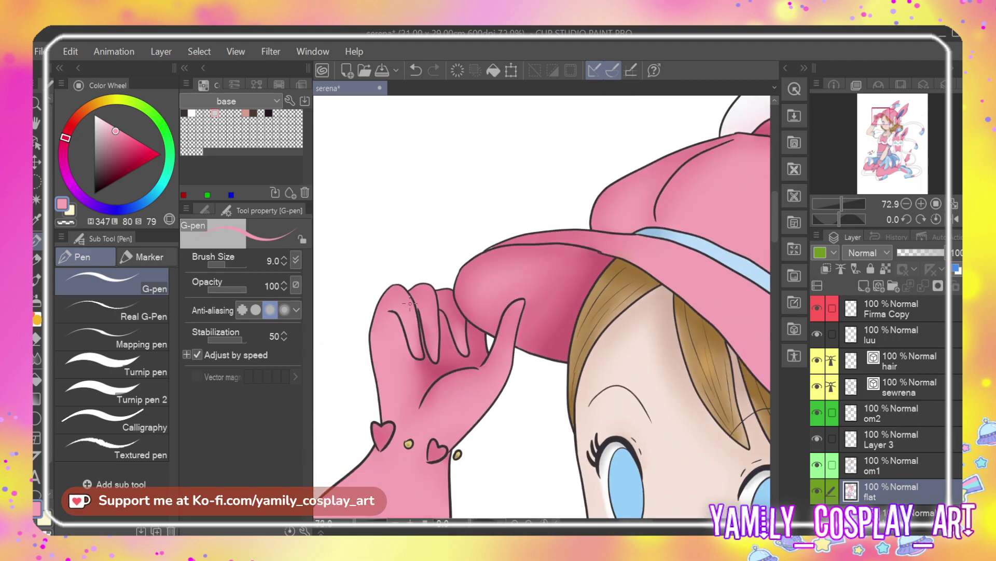
pyautogui.scroll(-1, 410, 304)
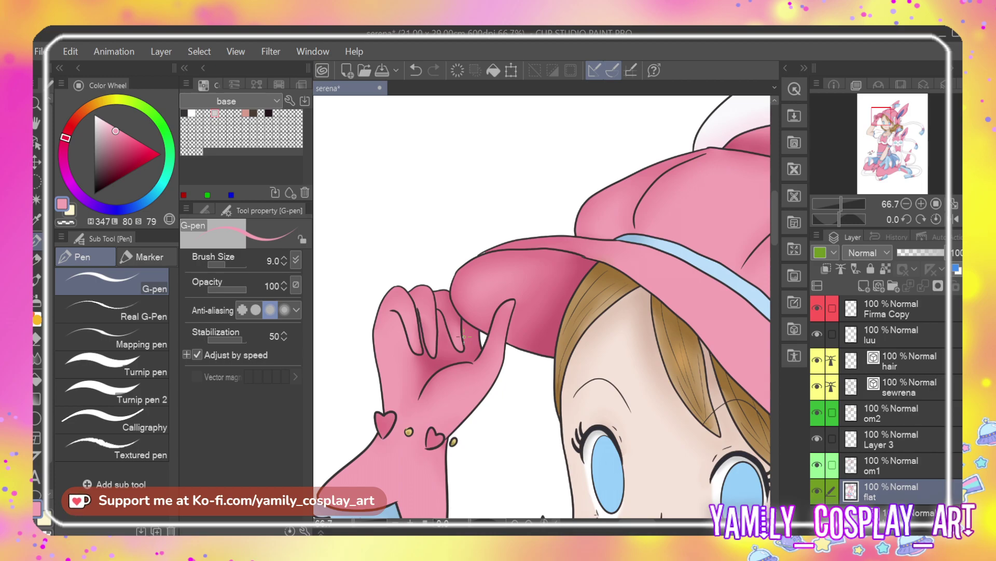
pyautogui.scroll(-2, 434, 240)
pyautogui.scroll(-6, 434, 240)
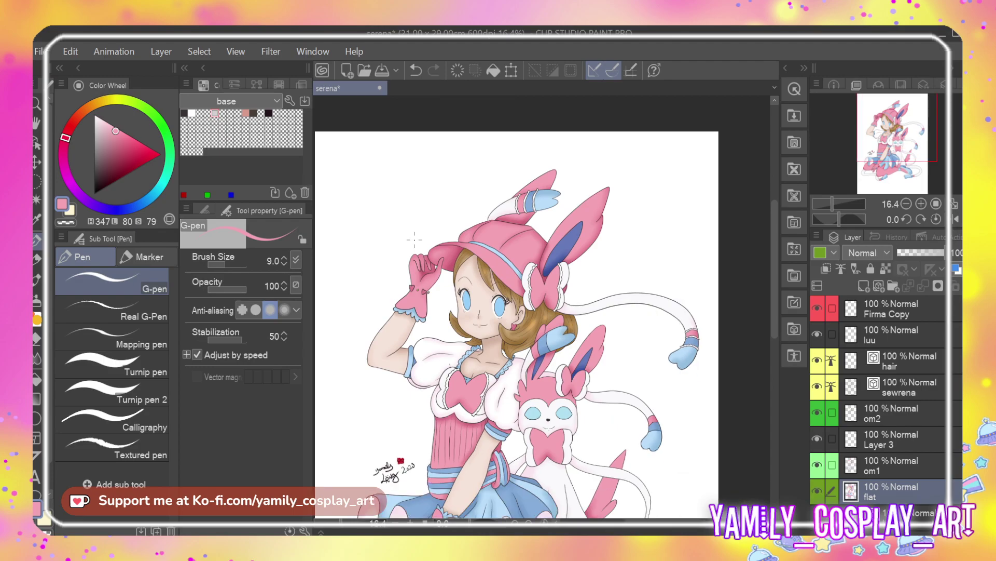
pyautogui.scroll(-2, 415, 239)
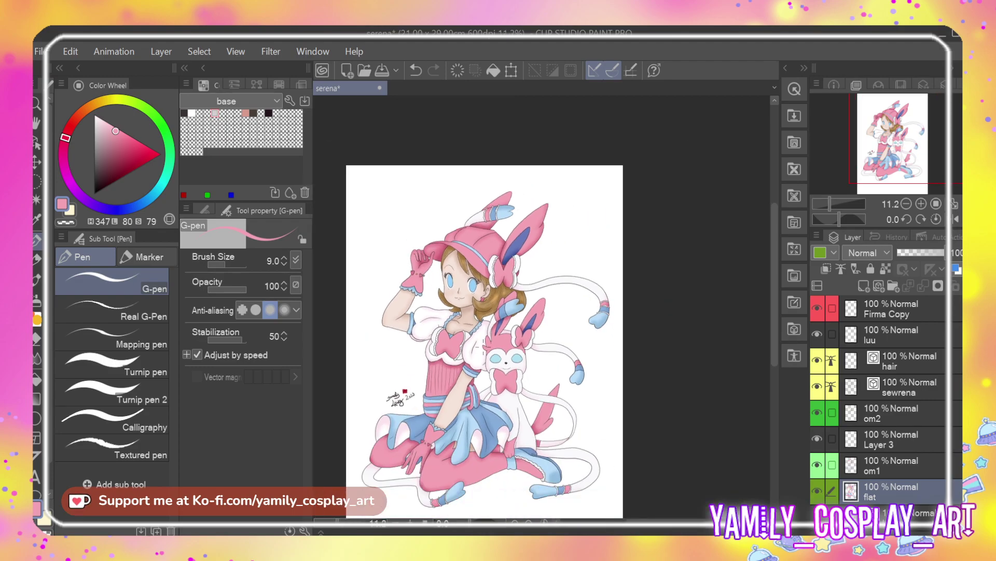
pyautogui.scroll(3, 434, 277)
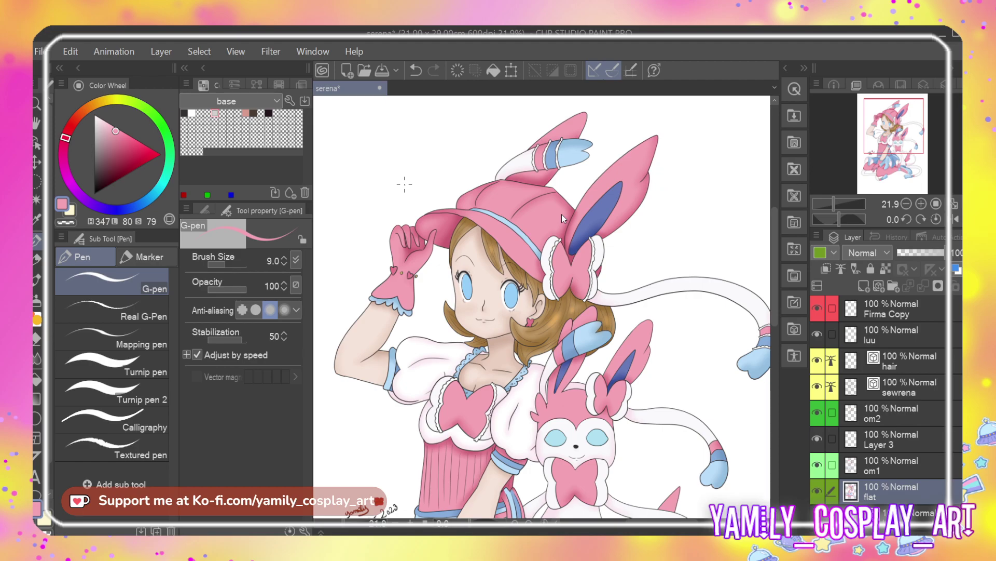
pyautogui.hotkey('ctrl', 's')
pyautogui.scroll(-3, 707, 247)
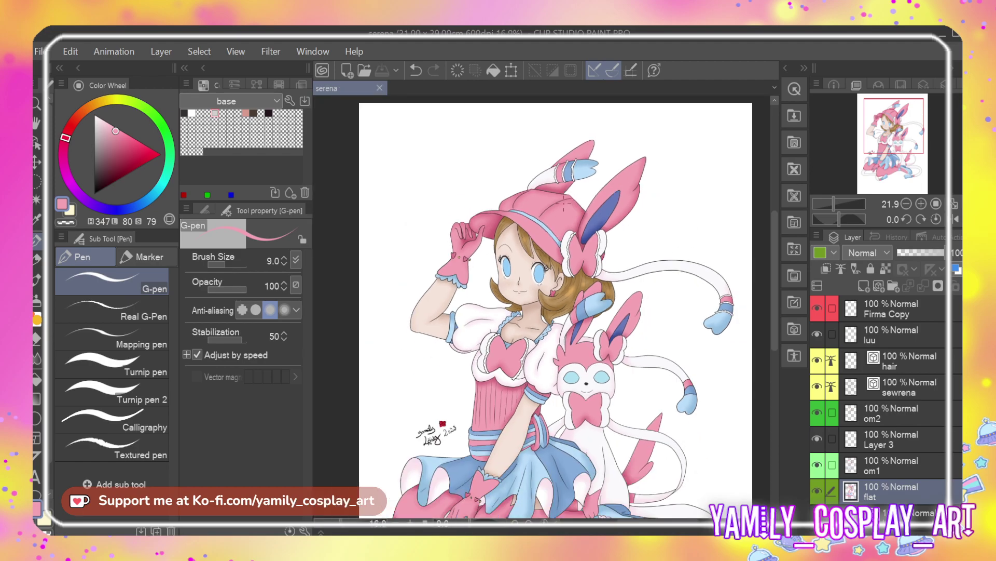
pyautogui.scroll(2, 641, 251)
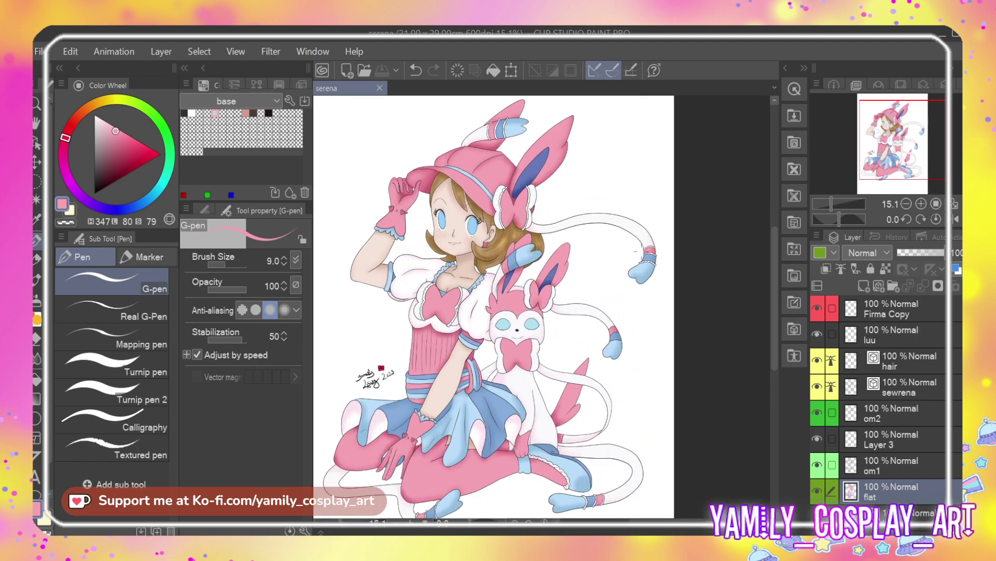
pyautogui.scroll(1, 493, 306)
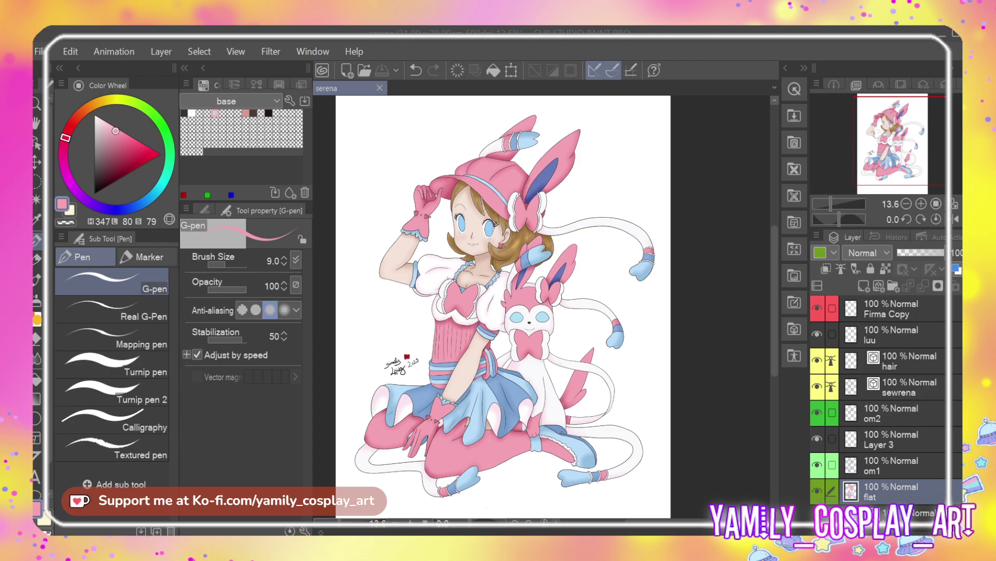
# Select both light-blue eye areas of the pink companion from the flat layer
pyautogui.scroll(6, 530, 322)
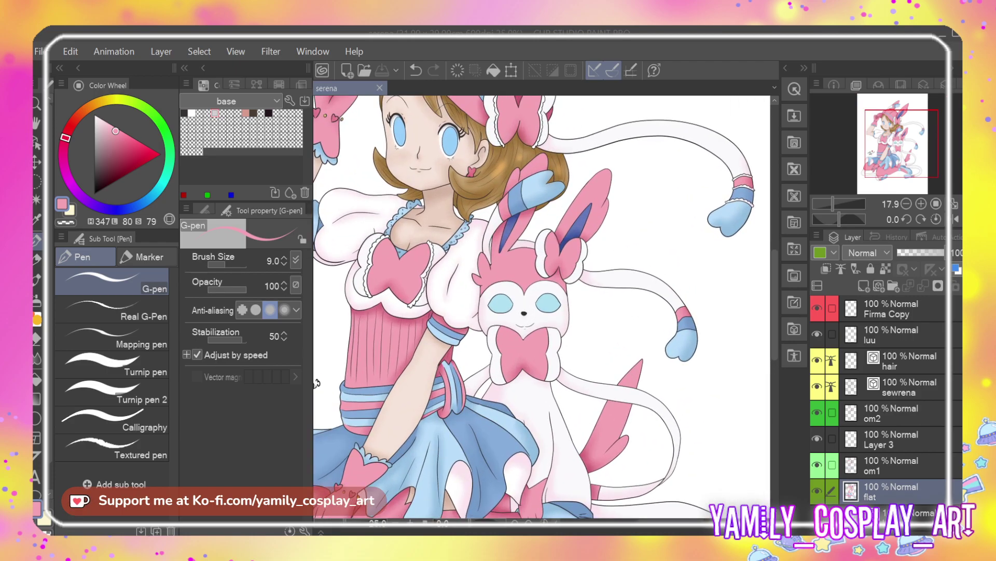
pyautogui.scroll(7, 525, 323)
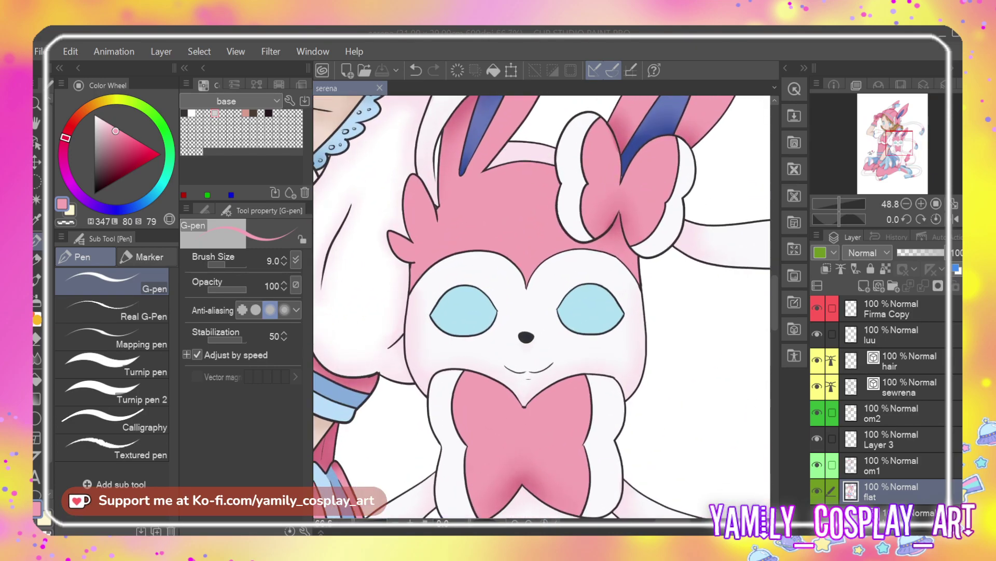
pyautogui.scroll(2, 534, 313)
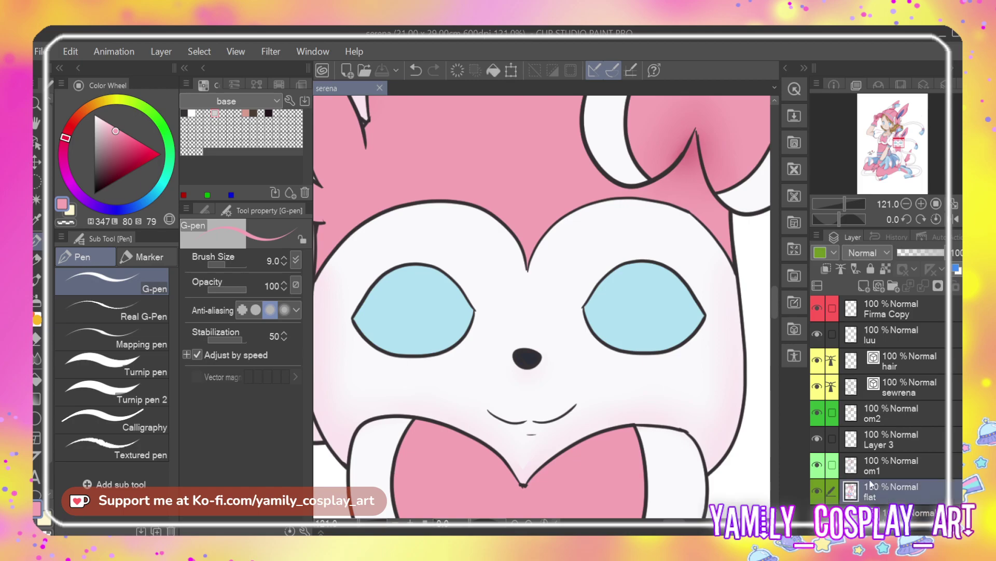
pyautogui.click(200, 51)
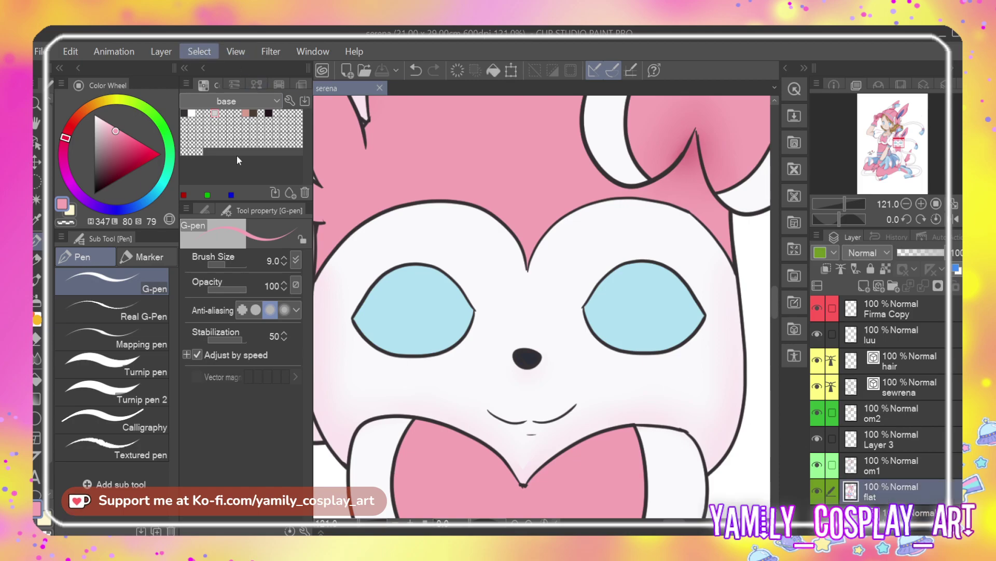
pyautogui.click(248, 189)
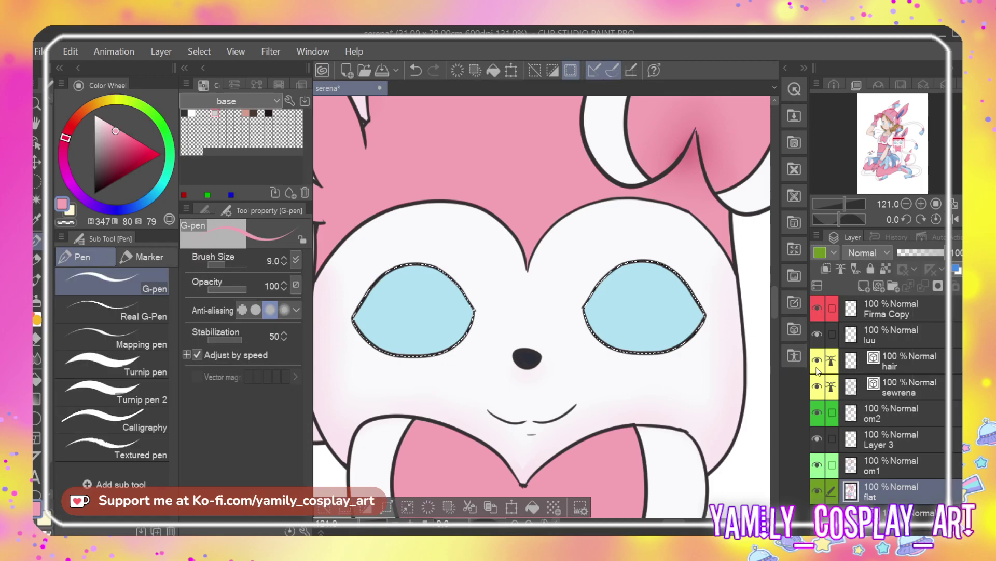
# On the om1 layer, paint both eyes with a darkened eye blue using the Turnip pen at size 36, leaving a light half-circle at each base
pyautogui.click(899, 460)
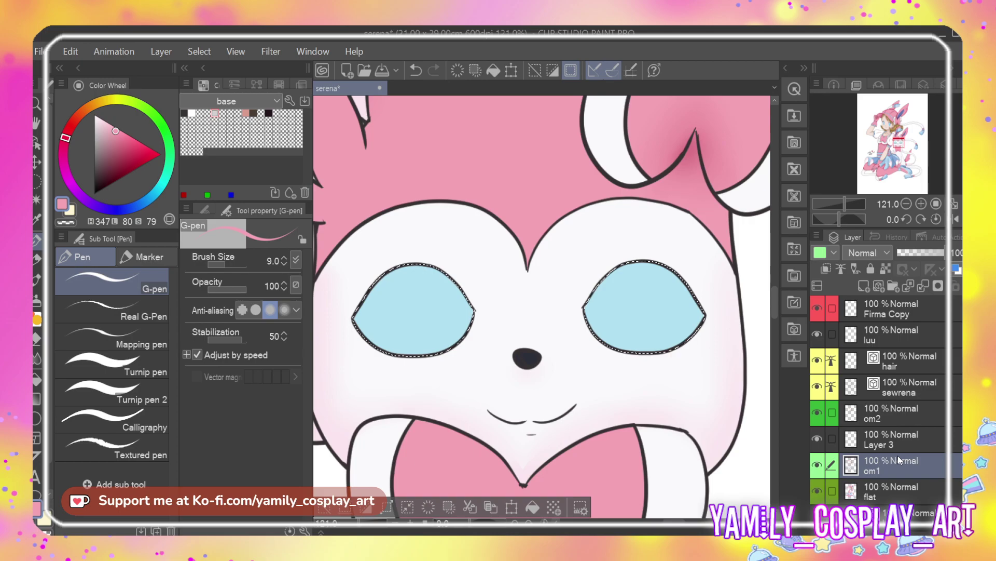
pyautogui.press('i')
pyautogui.click(419, 294)
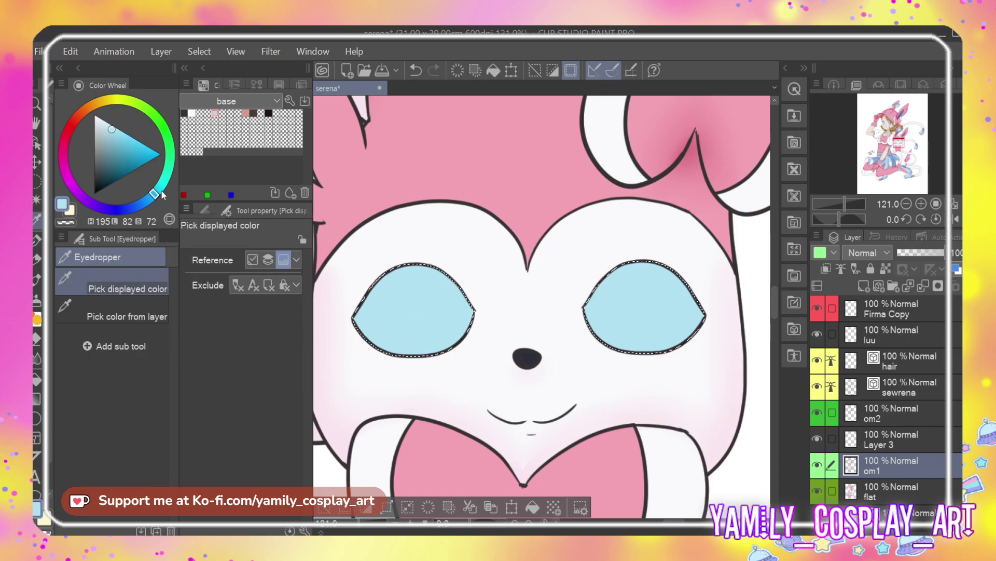
pyautogui.click(131, 151)
pyautogui.press('p')
pyautogui.click(138, 366)
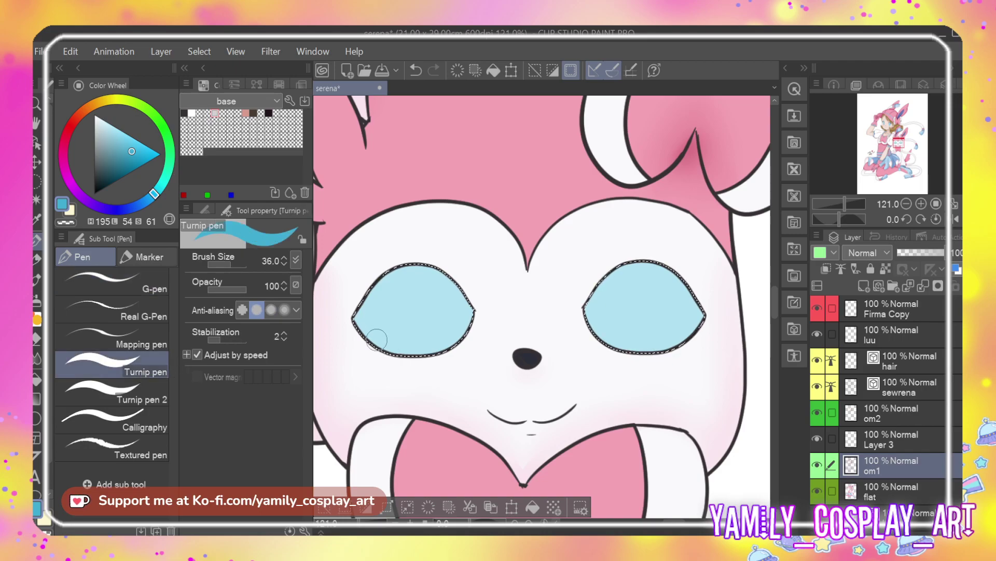
pyautogui.moveTo(426, 318); pyautogui.dragTo(458, 346)
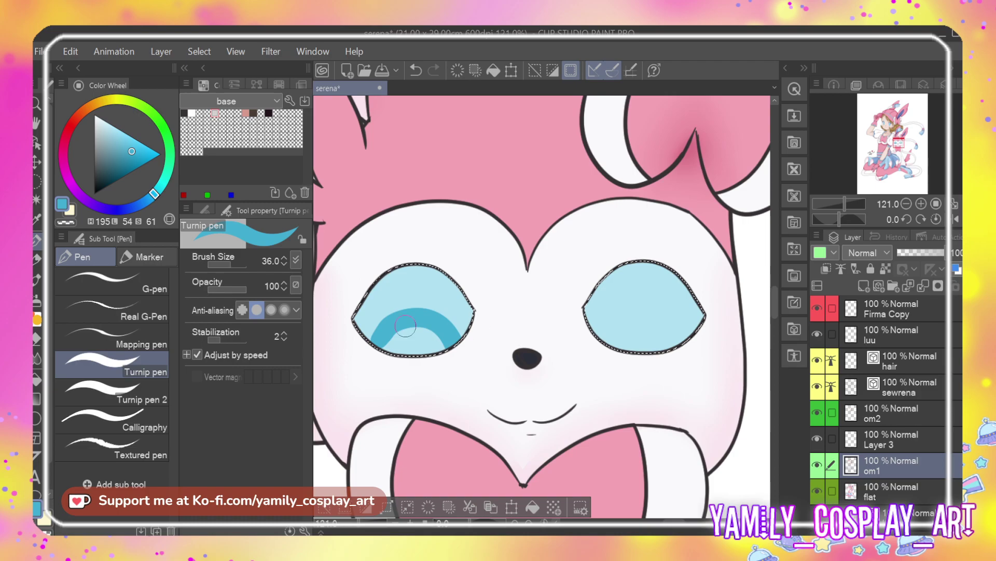
pyautogui.moveTo(362, 314)
pyautogui.mouseDown()
pyautogui.moveTo(389, 278)
pyautogui.moveTo(382, 312)
pyautogui.mouseUp()
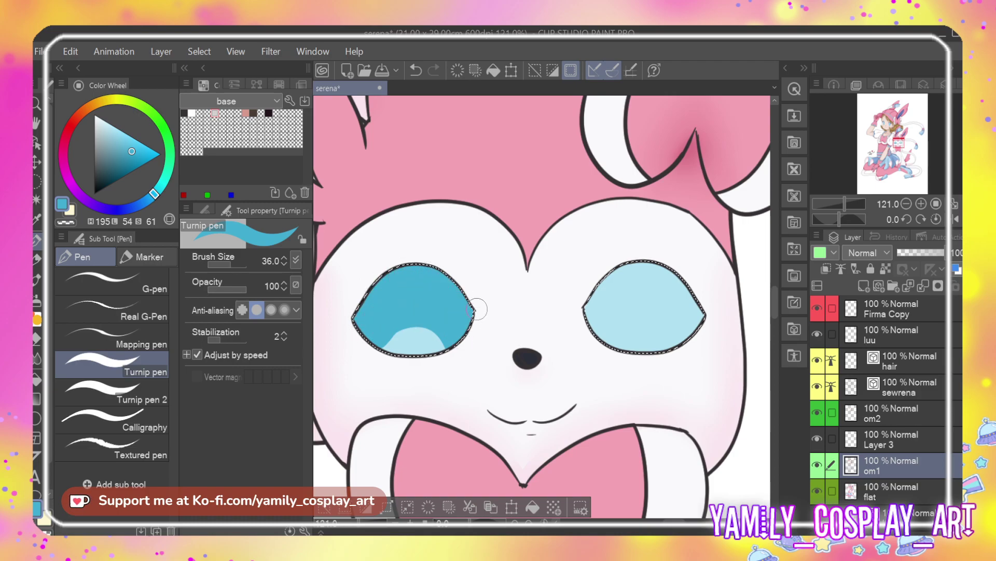
pyautogui.moveTo(615, 347)
pyautogui.mouseDown()
pyautogui.moveTo(631, 320)
pyautogui.moveTo(658, 319)
pyautogui.moveTo(673, 349)
pyautogui.moveTo(680, 315)
pyautogui.moveTo(703, 324)
pyautogui.moveTo(661, 289)
pyautogui.moveTo(669, 288)
pyautogui.moveTo(659, 268)
pyautogui.moveTo(639, 266)
pyautogui.moveTo(611, 276)
pyautogui.moveTo(606, 325)
pyautogui.mouseUp()
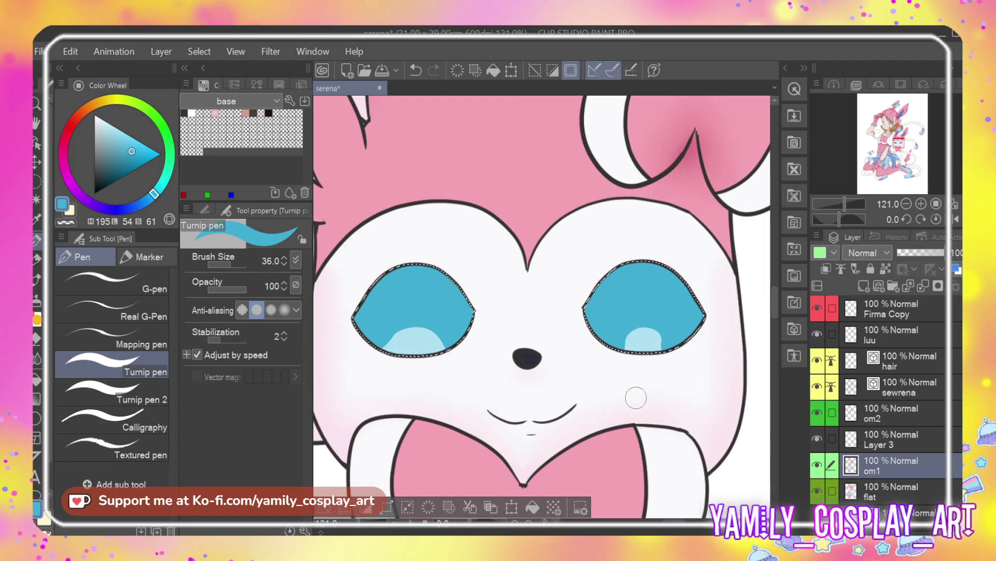
# Widen the light half-circles in both eyes with the Soft eraser at size 20.7 and soften their edges with Blur at 30.3
pyautogui.press('e')
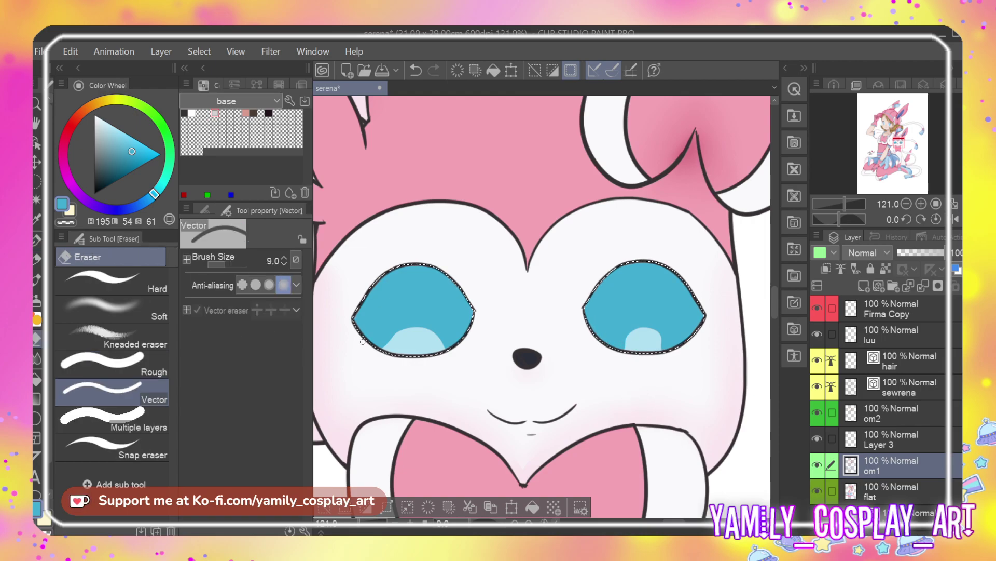
pyautogui.click(144, 307)
pyautogui.moveTo(629, 349)
pyautogui.mouseDown()
pyautogui.moveTo(640, 327)
pyautogui.moveTo(662, 351)
pyautogui.moveTo(644, 322)
pyautogui.moveTo(647, 356)
pyautogui.moveTo(633, 322)
pyautogui.moveTo(660, 334)
pyautogui.moveTo(634, 350)
pyautogui.moveTo(618, 345)
pyautogui.moveTo(651, 318)
pyautogui.moveTo(673, 349)
pyautogui.moveTo(658, 321)
pyautogui.moveTo(628, 317)
pyautogui.moveTo(621, 355)
pyautogui.mouseUp()
pyautogui.moveTo(397, 350)
pyautogui.mouseDown()
pyautogui.moveTo(408, 331)
pyautogui.moveTo(438, 351)
pyautogui.moveTo(431, 336)
pyautogui.moveTo(385, 352)
pyautogui.moveTo(412, 330)
pyautogui.moveTo(439, 353)
pyautogui.moveTo(425, 328)
pyautogui.moveTo(441, 342)
pyautogui.moveTo(413, 325)
pyautogui.moveTo(387, 336)
pyautogui.moveTo(413, 324)
pyautogui.mouseUp()
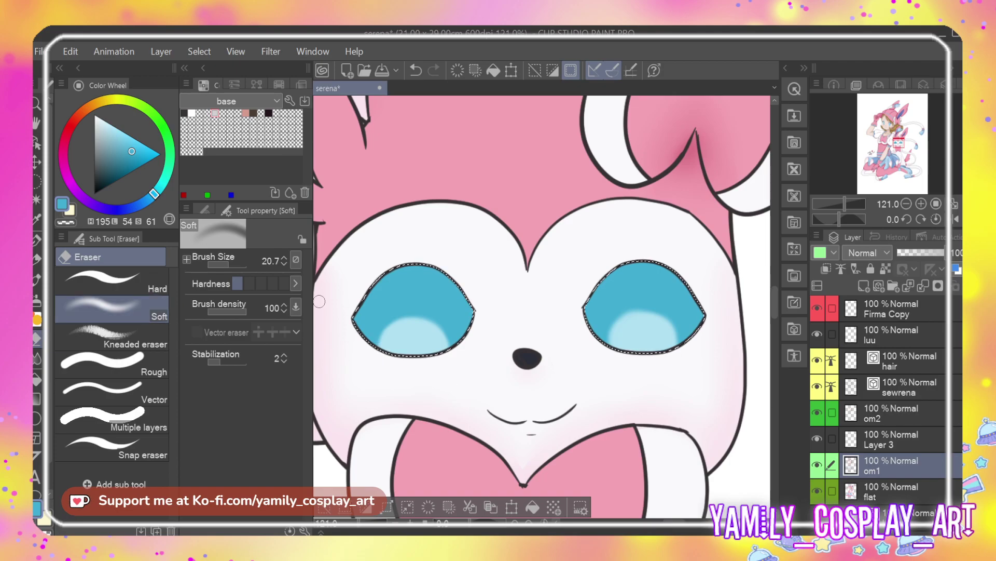
pyautogui.press('j')
pyautogui.click(231, 266)
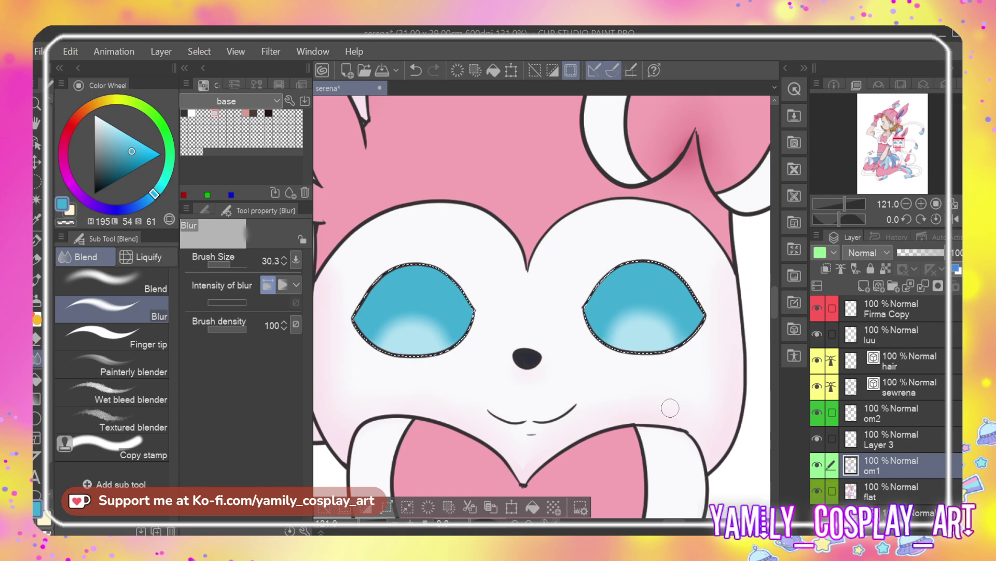
# Add a darker blue dot (H 195, L 39, S 57) to each of the companion's eyes with the Turnip pen at size 36 and soften it with Blur
pyautogui.click(124, 162)
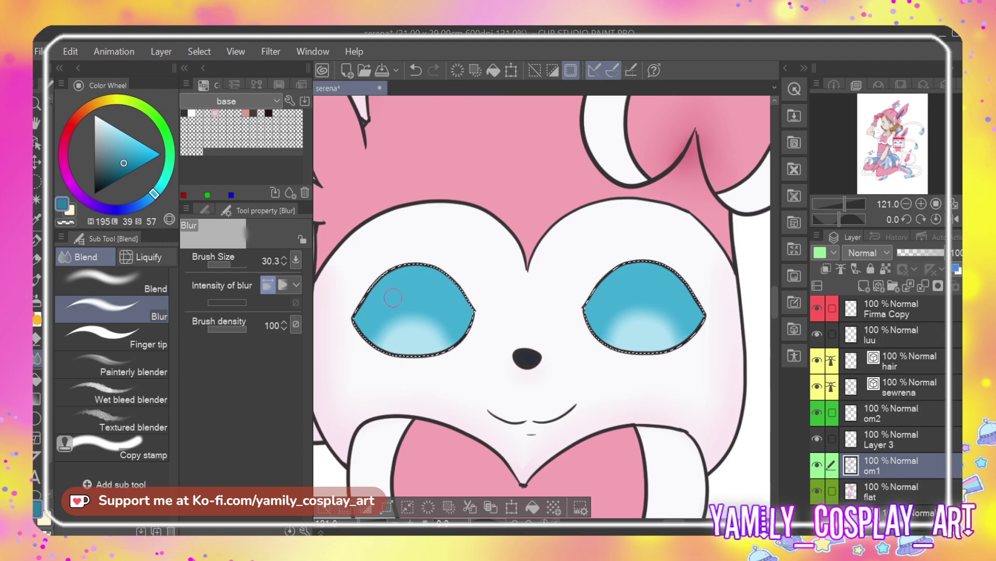
pyautogui.press('p')
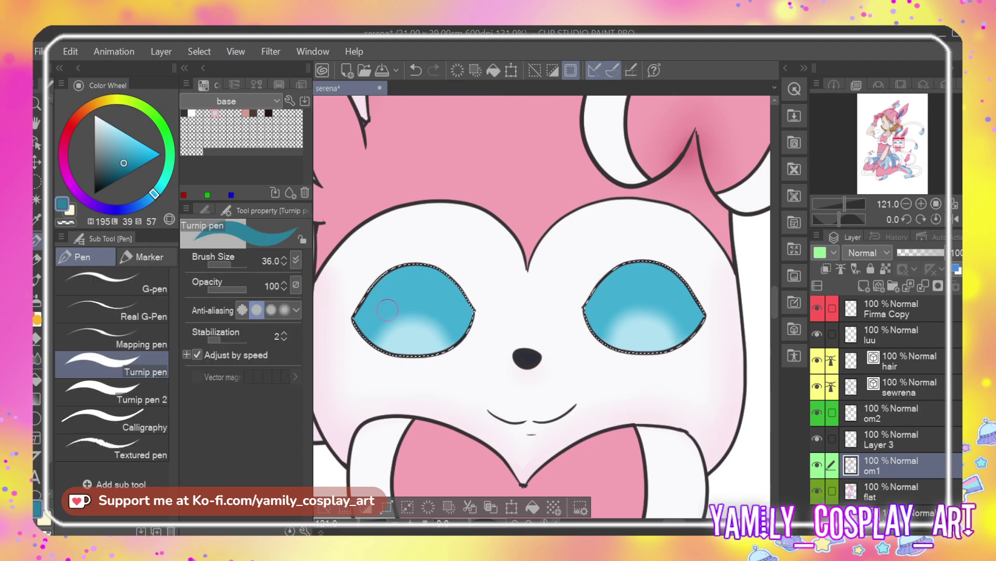
pyautogui.click(384, 313)
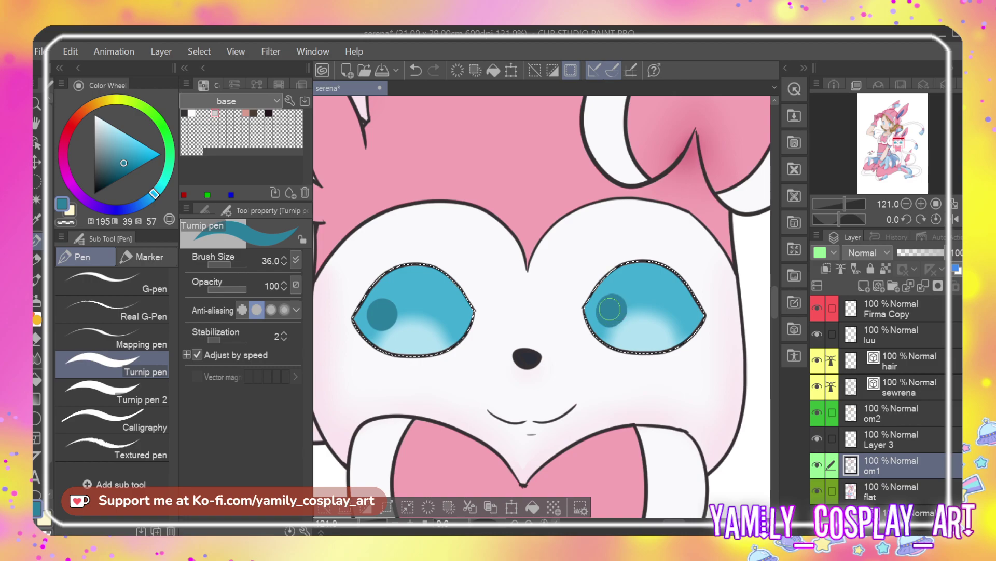
pyautogui.press('j')
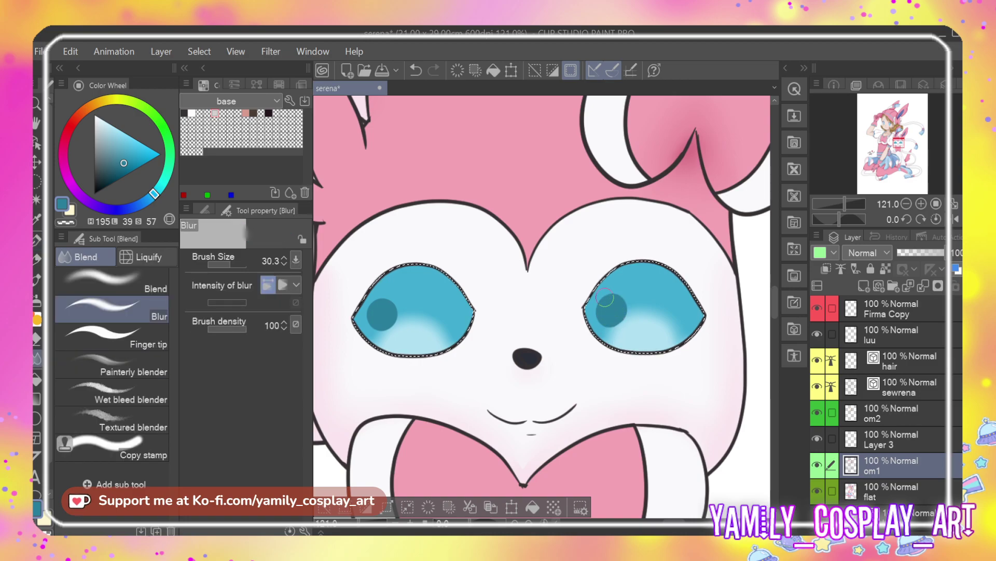
pyautogui.moveTo(608, 312)
pyautogui.mouseDown()
pyautogui.moveTo(626, 303)
pyautogui.moveTo(626, 313)
pyautogui.mouseUp()
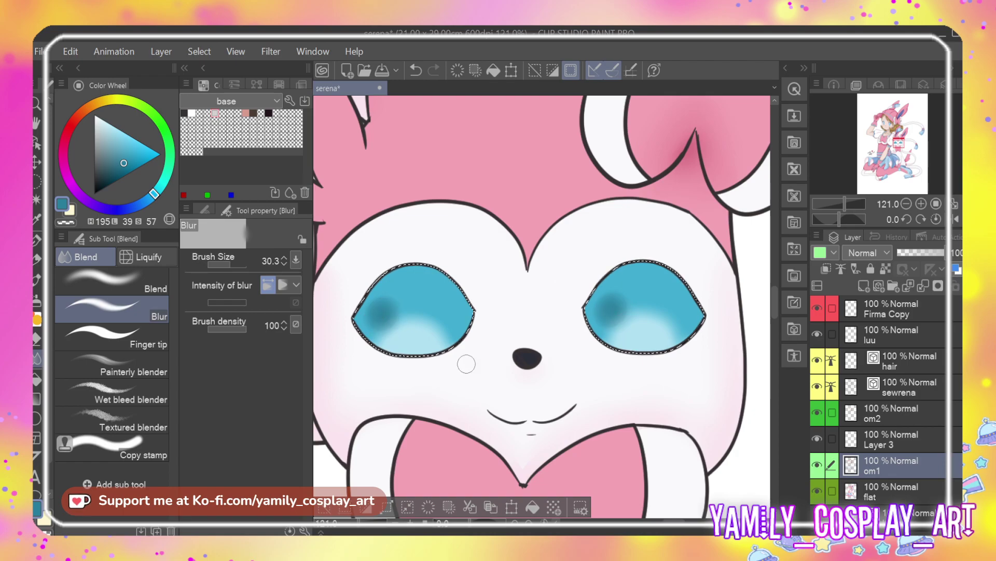
# Dab a brighter blue spot (H 195, L 51, S 79) beside each dark dot, soften both with Blur at 30.3, and clear the selection
pyautogui.click(145, 154)
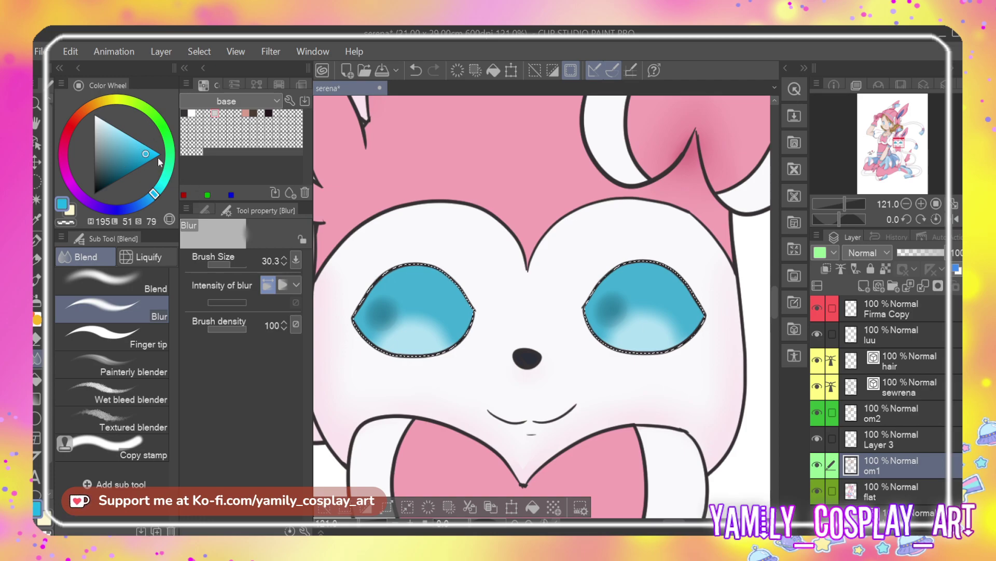
pyautogui.press('p')
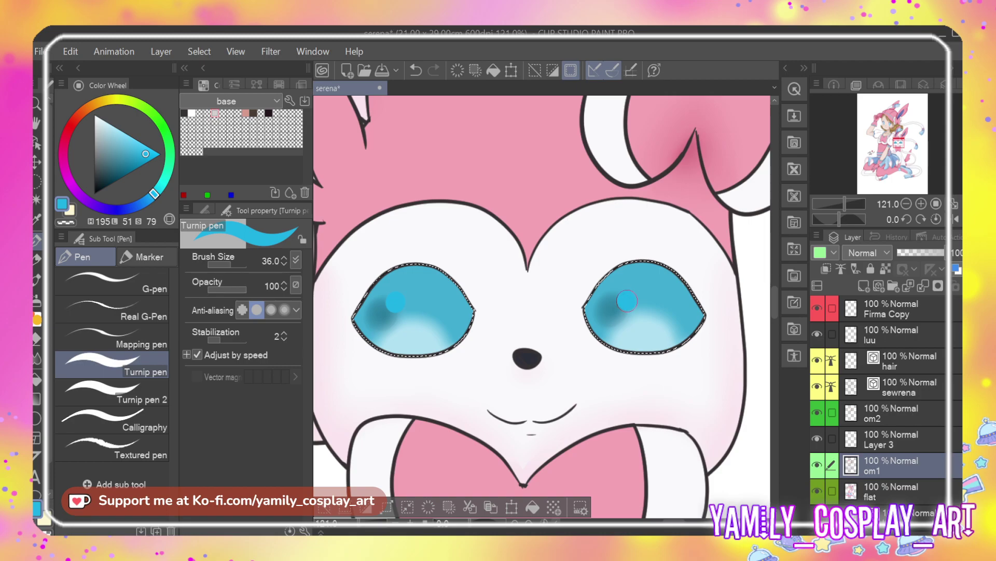
pyautogui.press('j')
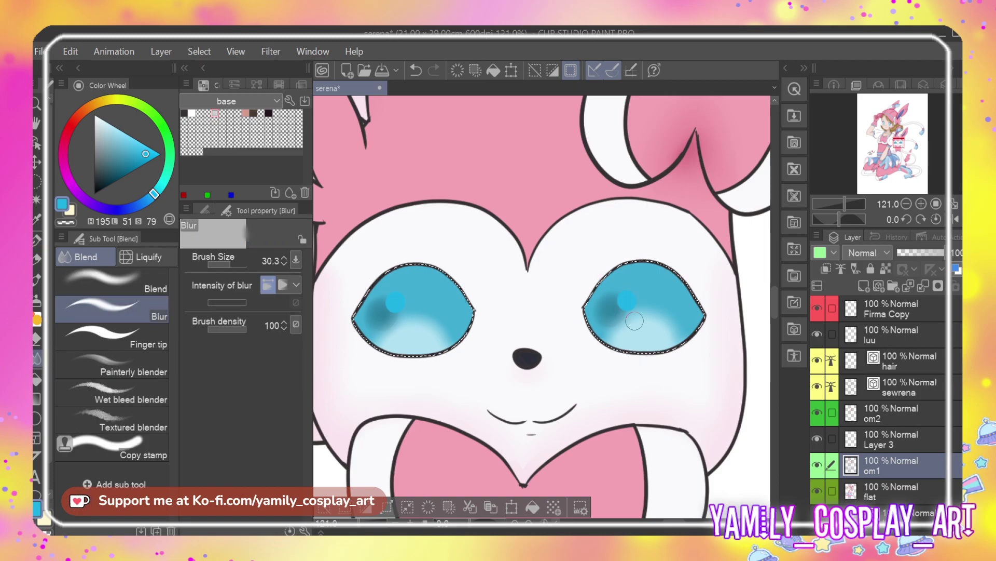
pyautogui.moveTo(398, 297)
pyautogui.mouseDown()
pyautogui.moveTo(397, 307)
pyautogui.moveTo(393, 301)
pyautogui.mouseUp()
pyautogui.hotkey('ctrl', 'd')
pyautogui.scroll(-1, 392, 301)
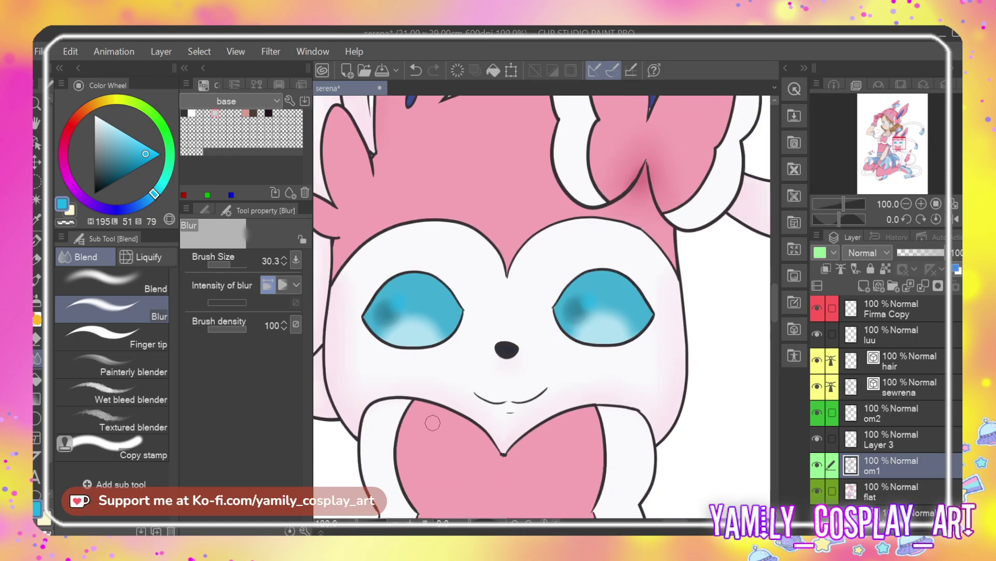
pyautogui.scroll(-3, 516, 346)
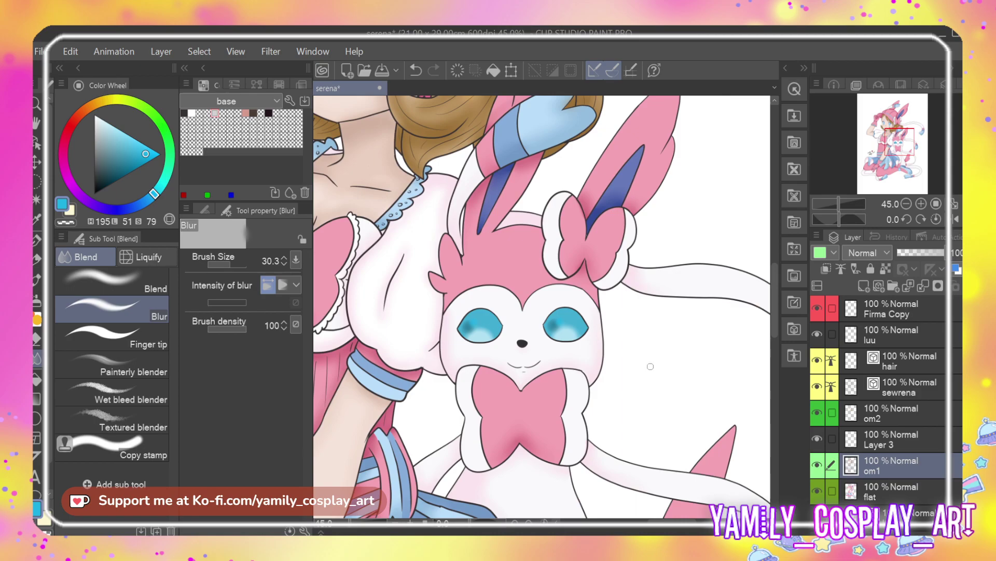
# On the luu layer, paint a tall white oval highlight in each of the companion's eyes using the Turnip pen at size 36
pyautogui.click(898, 335)
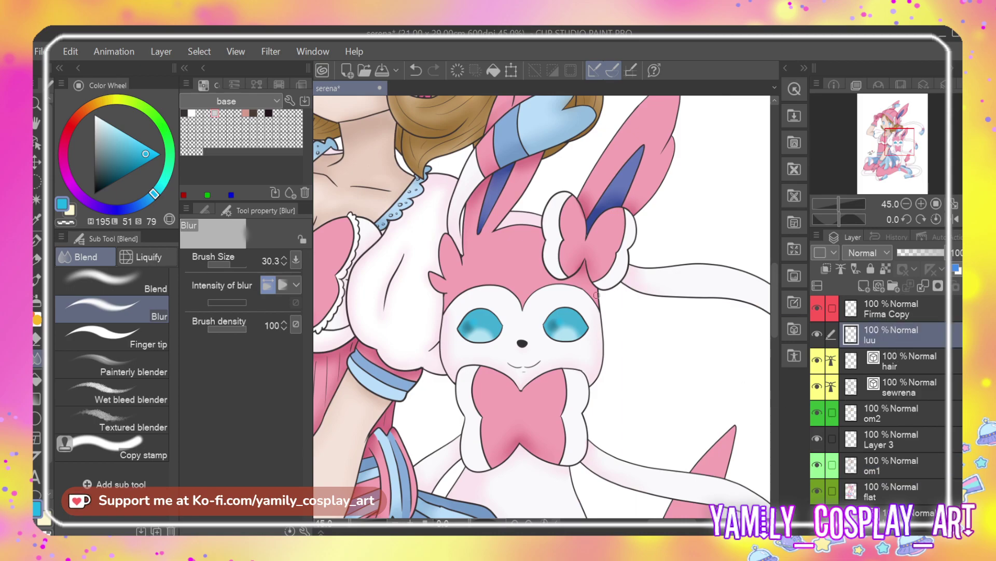
pyautogui.scroll(1, 607, 295)
pyautogui.scroll(2, 539, 314)
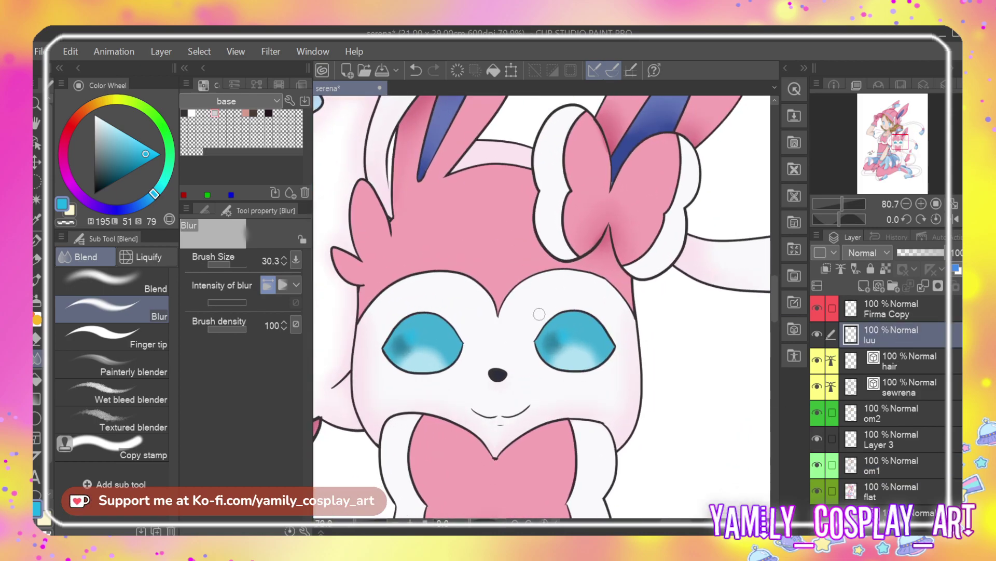
pyautogui.scroll(2, 539, 314)
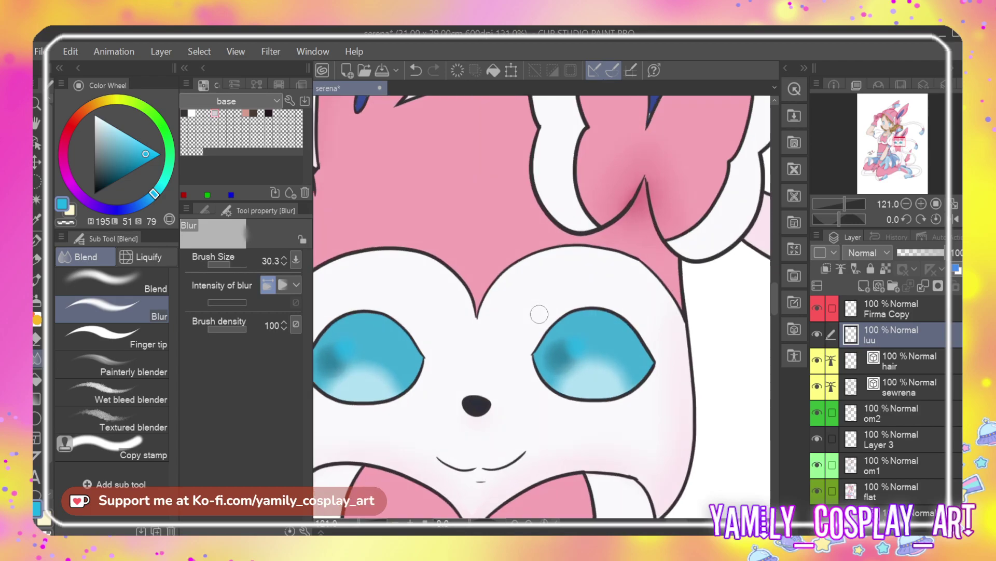
pyautogui.click(191, 113)
pyautogui.press('p')
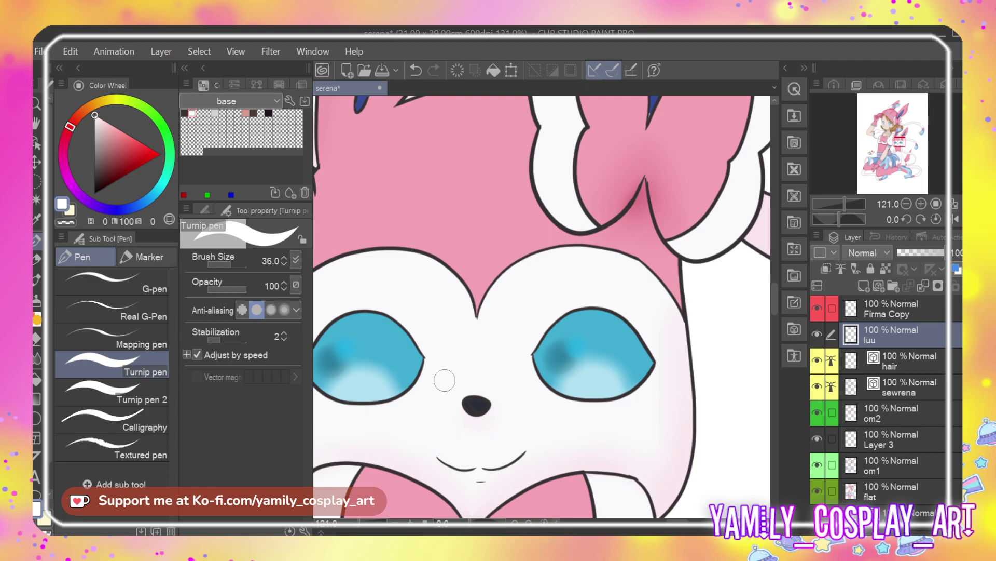
pyautogui.moveTo(602, 343)
pyautogui.mouseDown()
pyautogui.moveTo(610, 335)
pyautogui.moveTo(605, 364)
pyautogui.moveTo(612, 333)
pyautogui.moveTo(601, 350)
pyautogui.mouseUp()
pyautogui.moveTo(375, 333)
pyautogui.mouseDown()
pyautogui.moveTo(388, 353)
pyautogui.moveTo(381, 327)
pyautogui.moveTo(379, 372)
pyautogui.moveTo(394, 346)
pyautogui.moveTo(383, 328)
pyautogui.mouseUp()
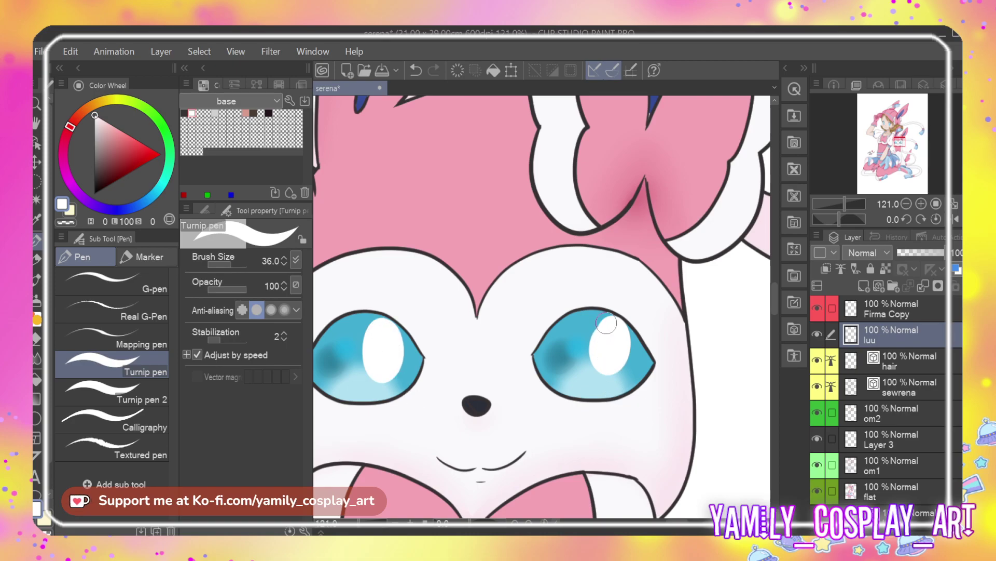
pyautogui.moveTo(599, 336)
pyautogui.mouseDown()
pyautogui.moveTo(604, 372)
pyautogui.moveTo(621, 352)
pyautogui.moveTo(611, 363)
pyautogui.mouseUp()
# Soften the edges of both white eye highlights with the Soft eraser at size 20.7 and Blur at 30.3
pyautogui.press('e')
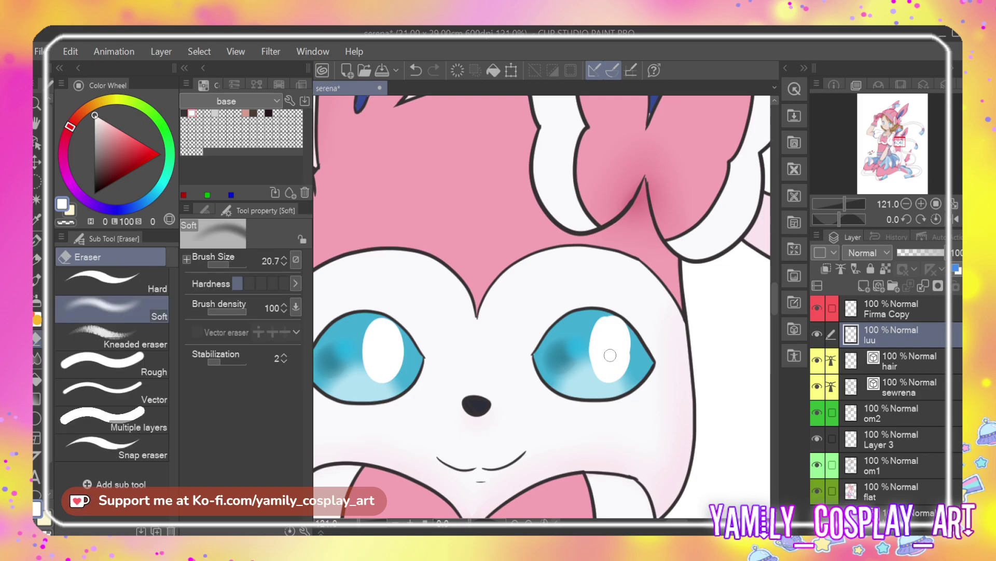
pyautogui.moveTo(611, 317)
pyautogui.mouseDown()
pyautogui.moveTo(596, 376)
pyautogui.moveTo(619, 376)
pyautogui.moveTo(631, 349)
pyautogui.moveTo(619, 320)
pyautogui.moveTo(605, 316)
pyautogui.moveTo(588, 347)
pyautogui.mouseUp()
pyautogui.moveTo(384, 318)
pyautogui.mouseDown()
pyautogui.moveTo(360, 347)
pyautogui.moveTo(382, 382)
pyautogui.moveTo(400, 370)
pyautogui.moveTo(393, 323)
pyautogui.mouseUp()
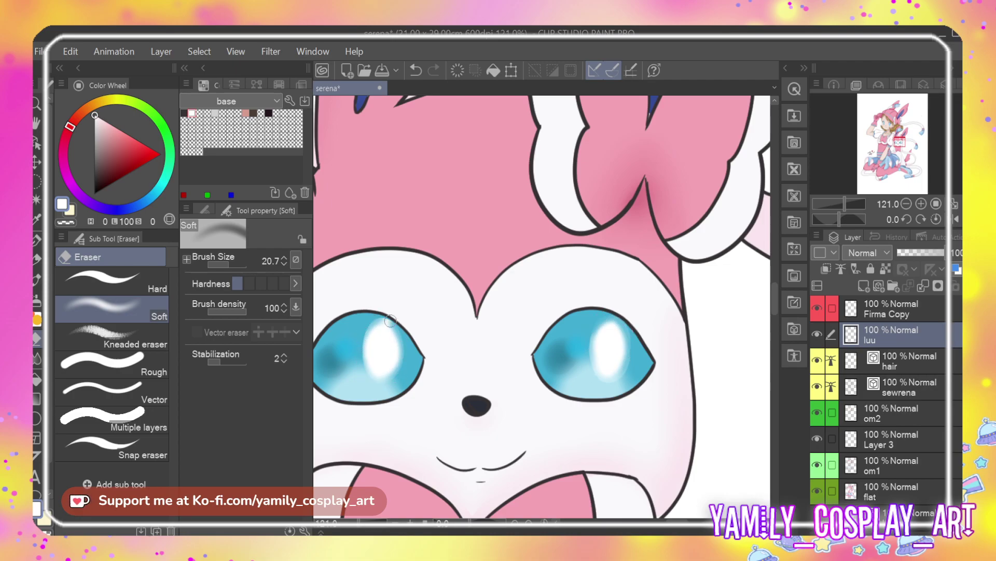
pyautogui.press('j')
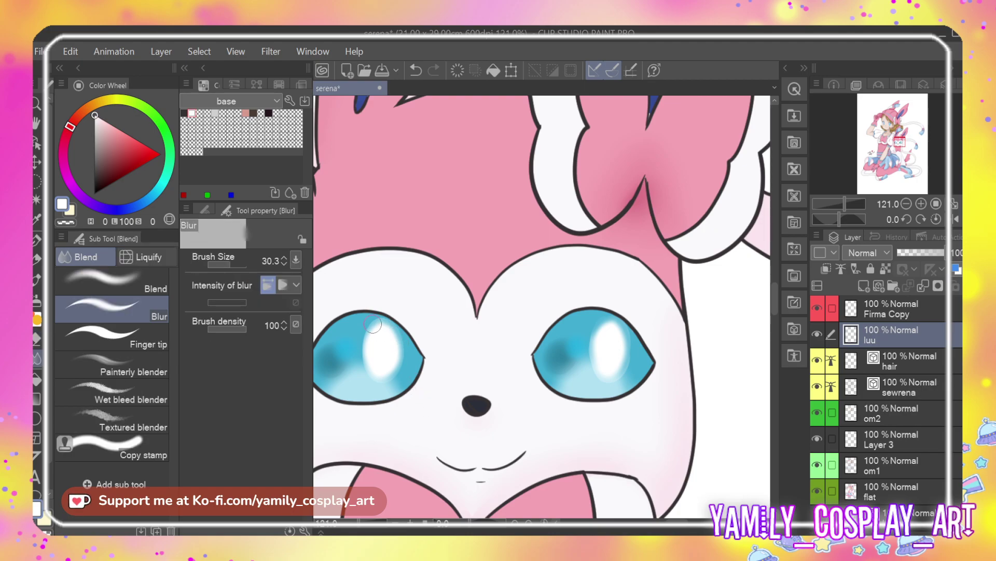
pyautogui.moveTo(397, 327)
pyautogui.mouseDown()
pyautogui.moveTo(404, 357)
pyautogui.moveTo(403, 338)
pyautogui.moveTo(385, 386)
pyautogui.moveTo(363, 339)
pyautogui.moveTo(380, 380)
pyautogui.moveTo(399, 338)
pyautogui.moveTo(359, 343)
pyautogui.moveTo(379, 365)
pyautogui.mouseUp()
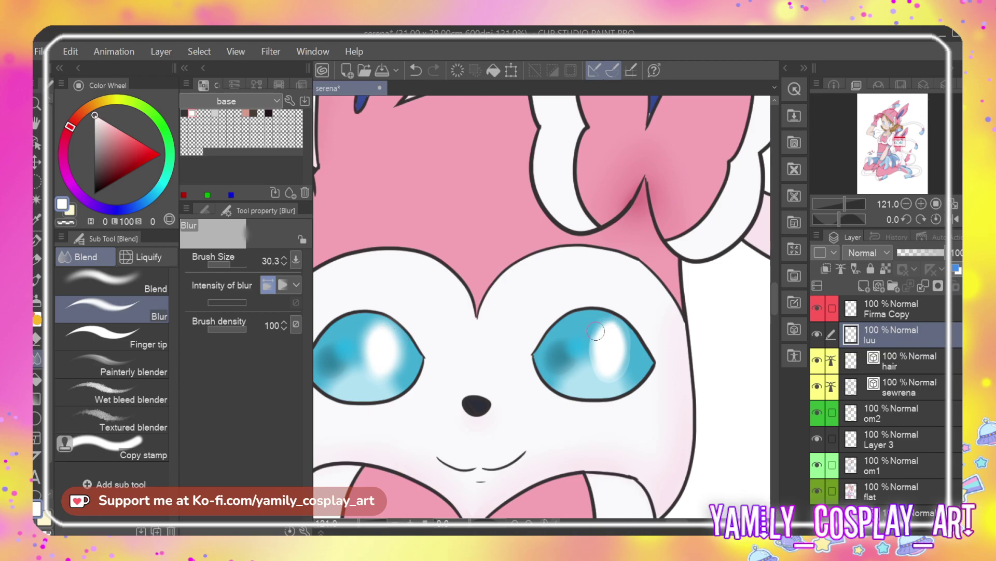
pyautogui.moveTo(596, 331)
pyautogui.mouseDown()
pyautogui.moveTo(627, 350)
pyautogui.moveTo(592, 375)
pyautogui.moveTo(610, 319)
pyautogui.moveTo(621, 387)
pyautogui.mouseUp()
# Place a small white highlight on the companion's nose with the Turnip pen and blend it in with Blur at 30.3
pyautogui.press('p')
pyautogui.click(484, 404)
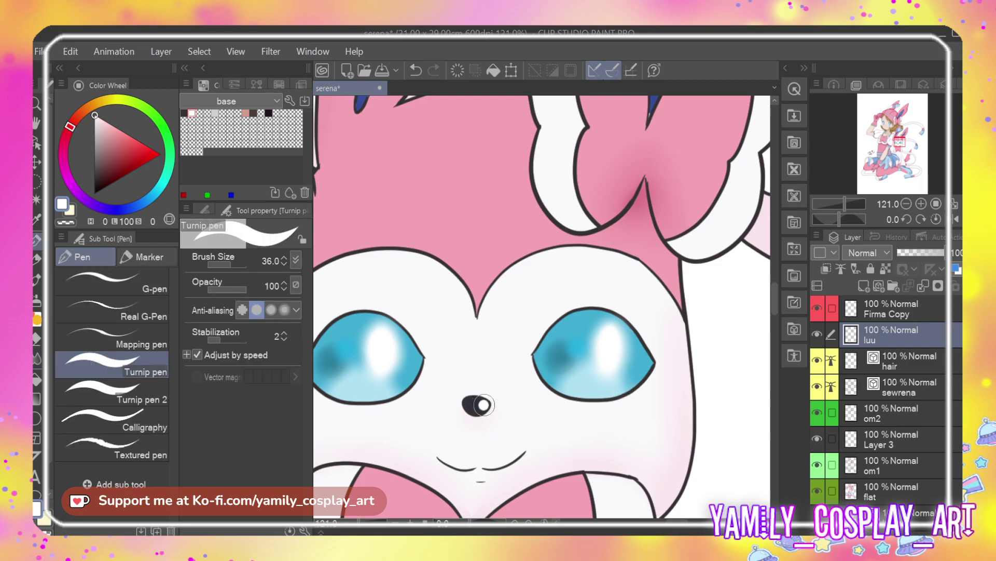
pyautogui.press('j')
pyautogui.moveTo(482, 405); pyautogui.dragTo(480, 408)
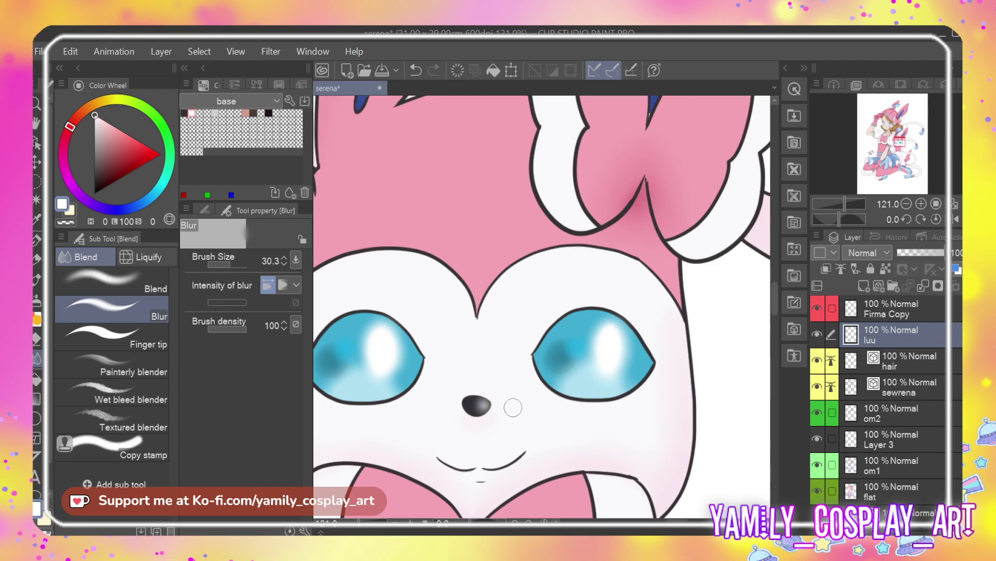
# View the illustration at a smaller scale and save the file
pyautogui.scroll(-4, 512, 405)
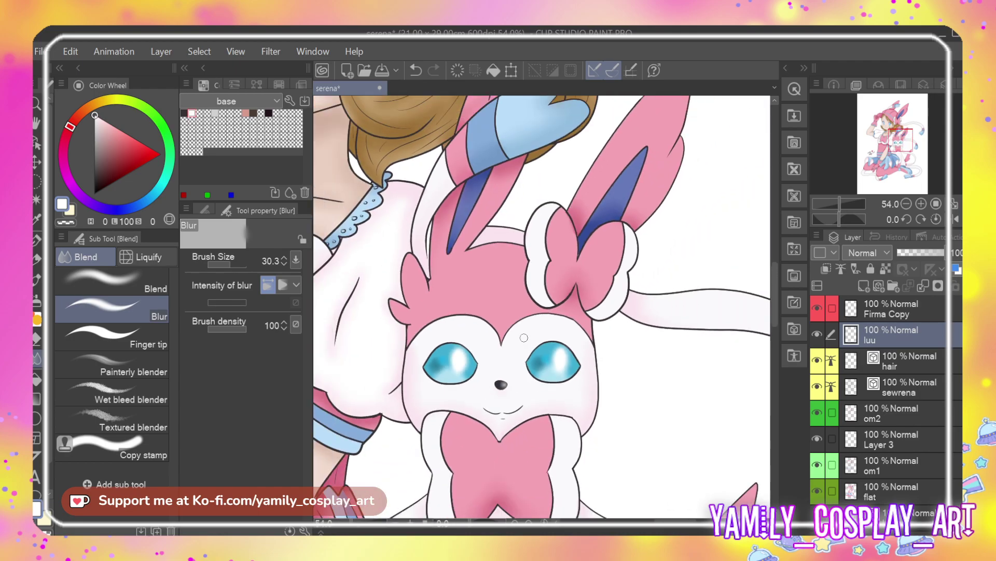
pyautogui.scroll(-6, 524, 337)
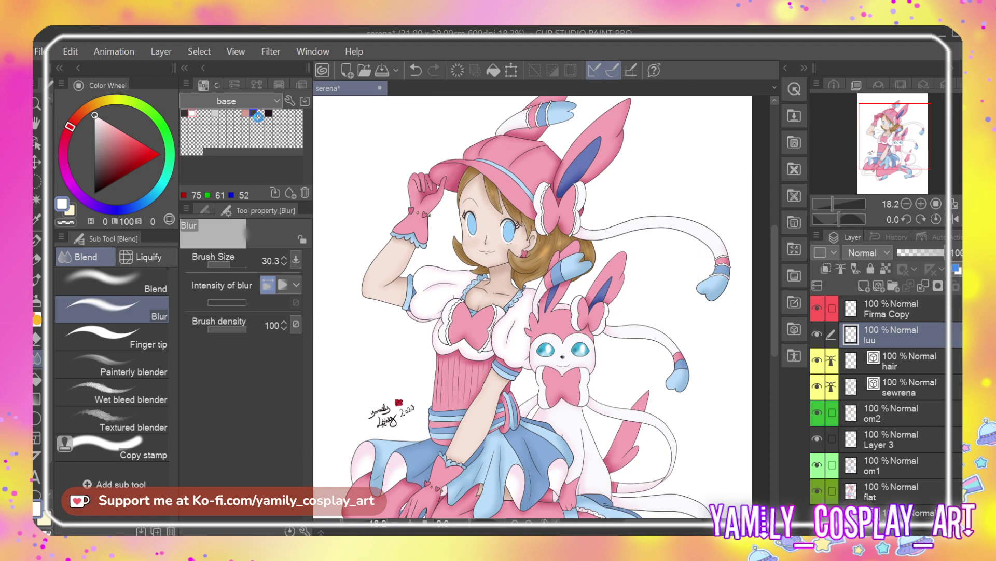
pyautogui.hotkey('ctrl', 's')
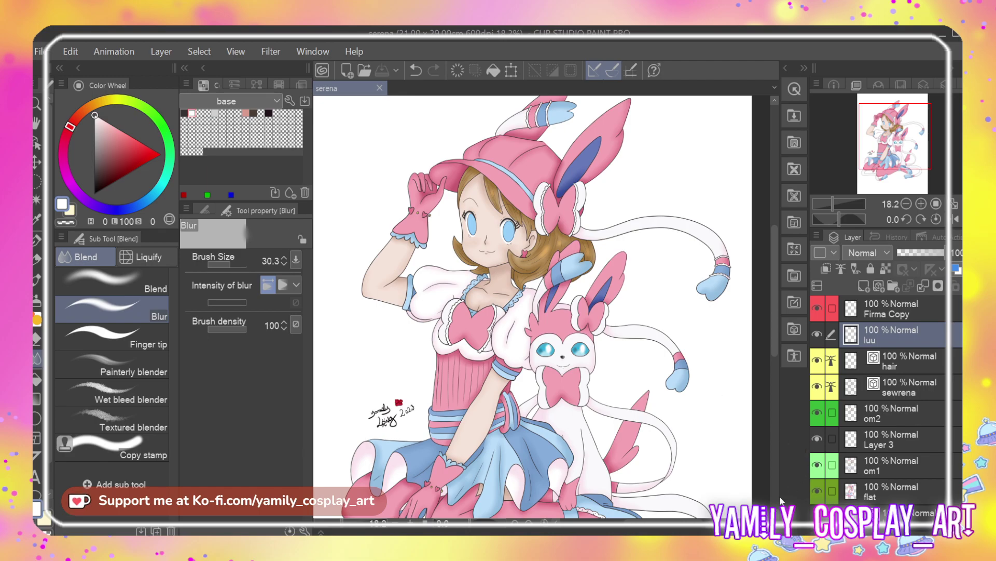
# Sample the pink of the companion's ear and lighten it to a pale pink (H 347, L 92, S 72) for the Turnip pen
pyautogui.scroll(5, 614, 256)
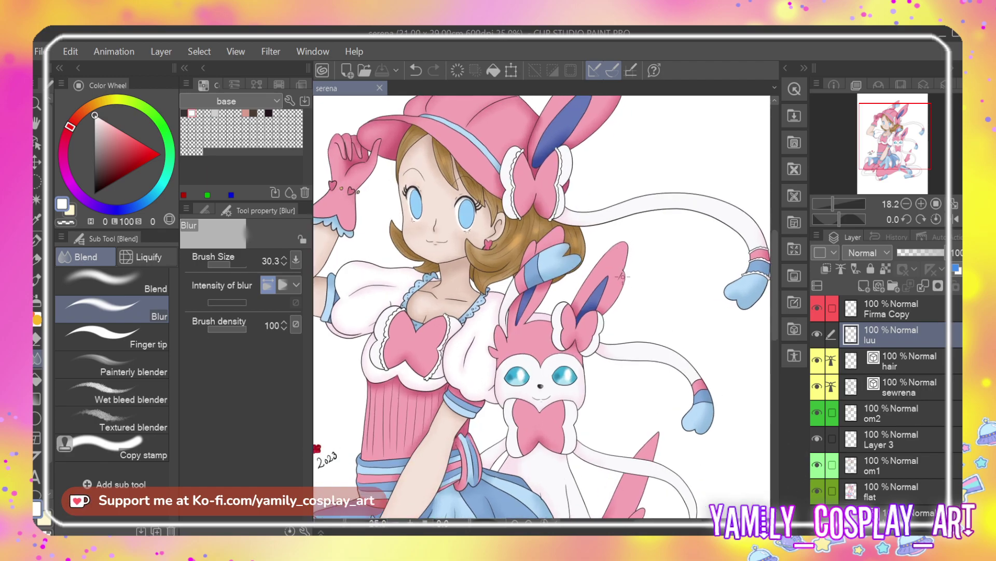
pyautogui.scroll(7, 590, 292)
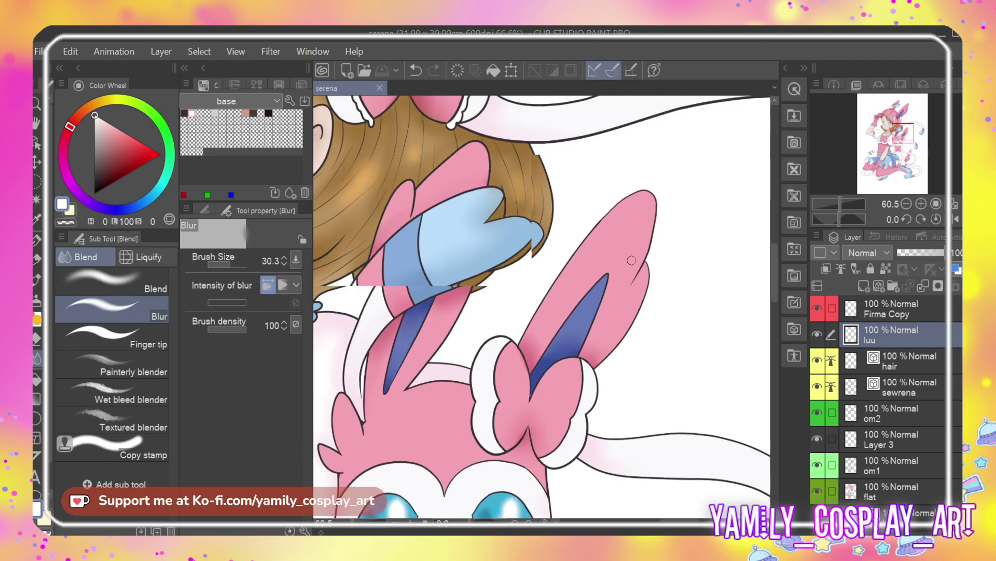
pyautogui.click(105, 131)
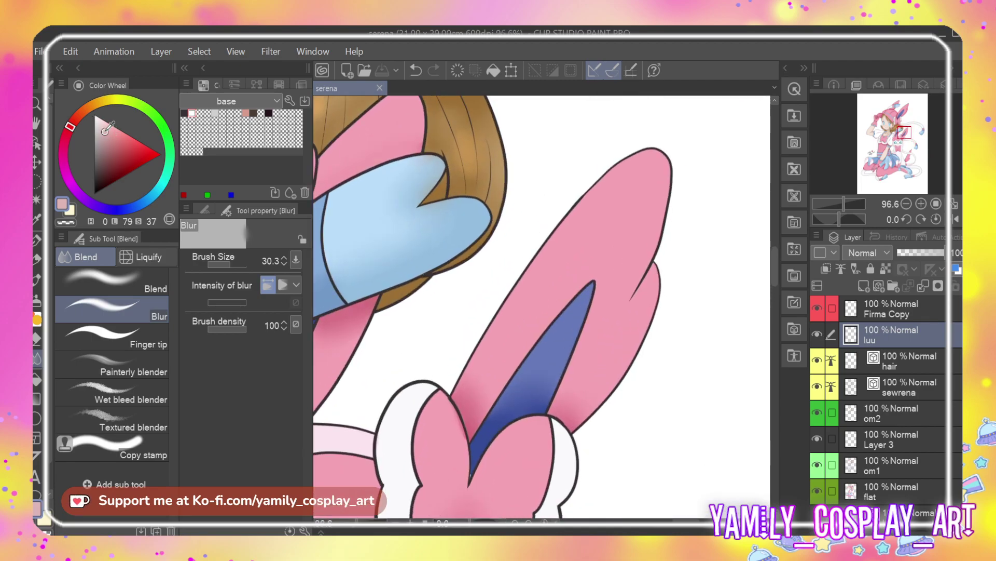
pyautogui.moveTo(105, 130); pyautogui.dragTo(102, 129)
pyautogui.press('p')
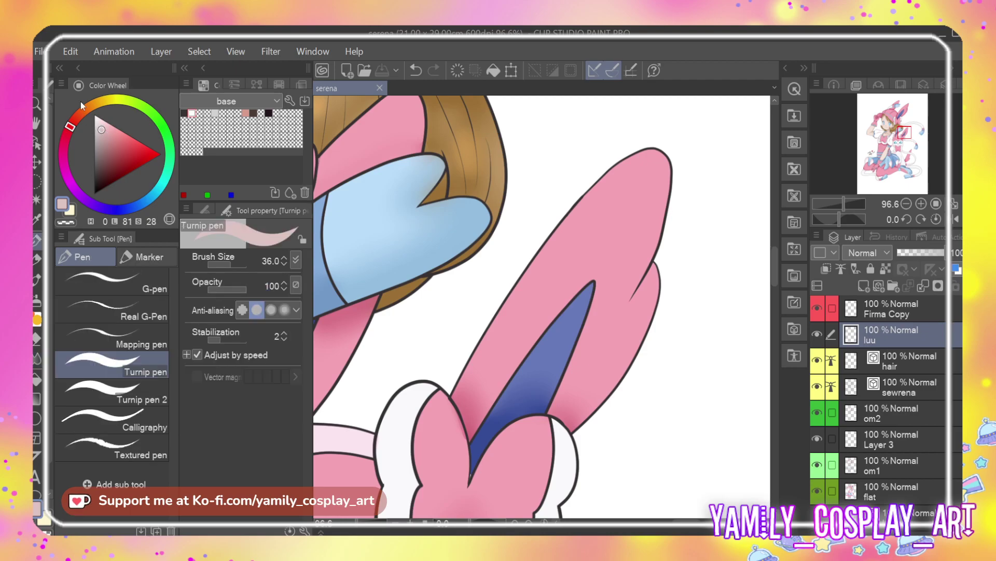
pyautogui.press('i')
pyautogui.click(638, 217)
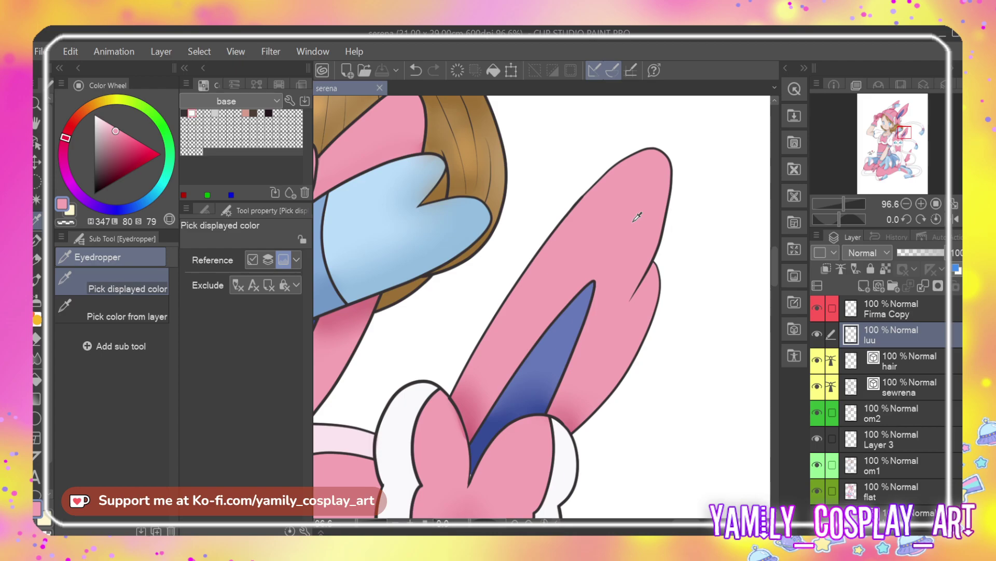
pyautogui.click(103, 122)
pyautogui.press('p')
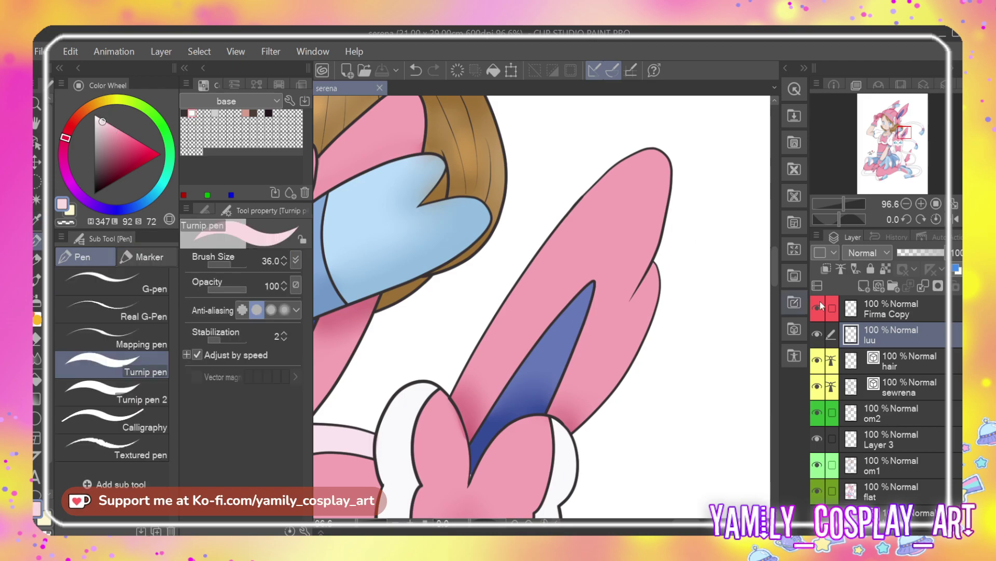
# Create a new layer above om2, try a pale pink oval highlight on the companion's ear tip, and undo the stroke
pyautogui.click(898, 408)
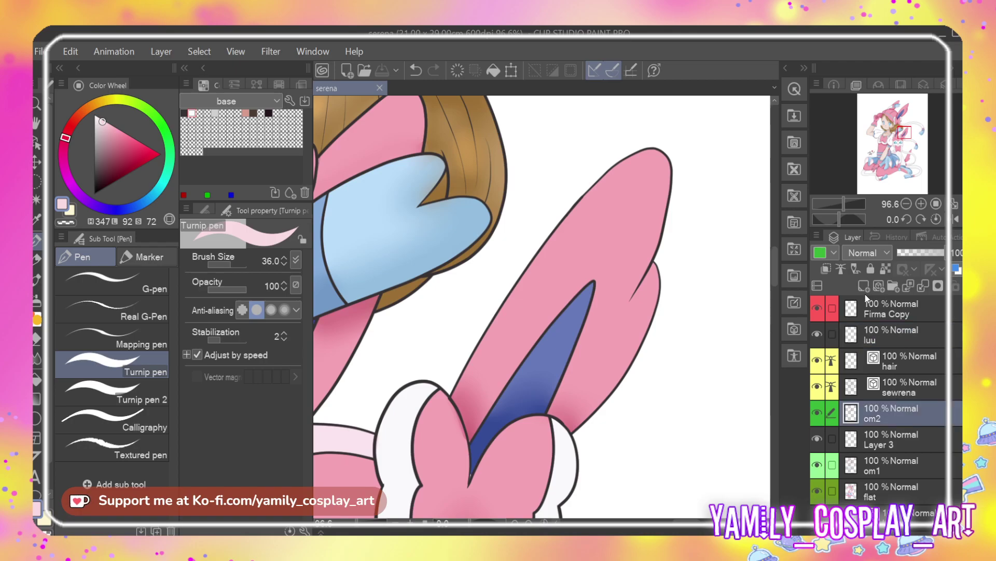
pyautogui.click(864, 286)
pyautogui.moveTo(636, 203)
pyautogui.mouseDown()
pyautogui.moveTo(627, 183)
pyautogui.moveTo(655, 175)
pyautogui.moveTo(648, 205)
pyautogui.moveTo(655, 191)
pyautogui.moveTo(637, 212)
pyautogui.moveTo(611, 207)
pyautogui.moveTo(640, 168)
pyautogui.moveTo(612, 191)
pyautogui.moveTo(669, 188)
pyautogui.moveTo(639, 195)
pyautogui.moveTo(651, 188)
pyautogui.moveTo(671, 237)
pyautogui.mouseUp()
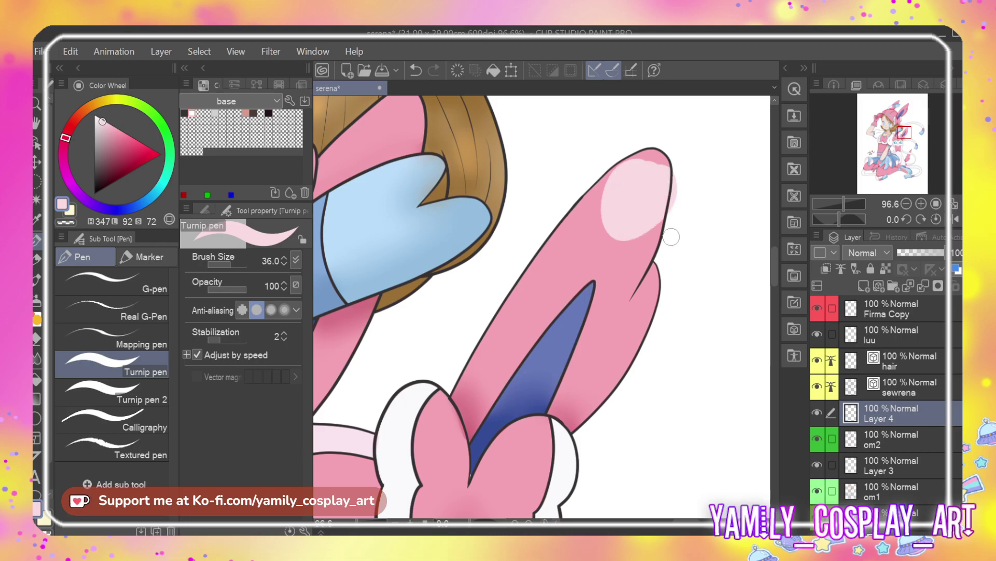
pyautogui.hotkey('ctrl', 'z')
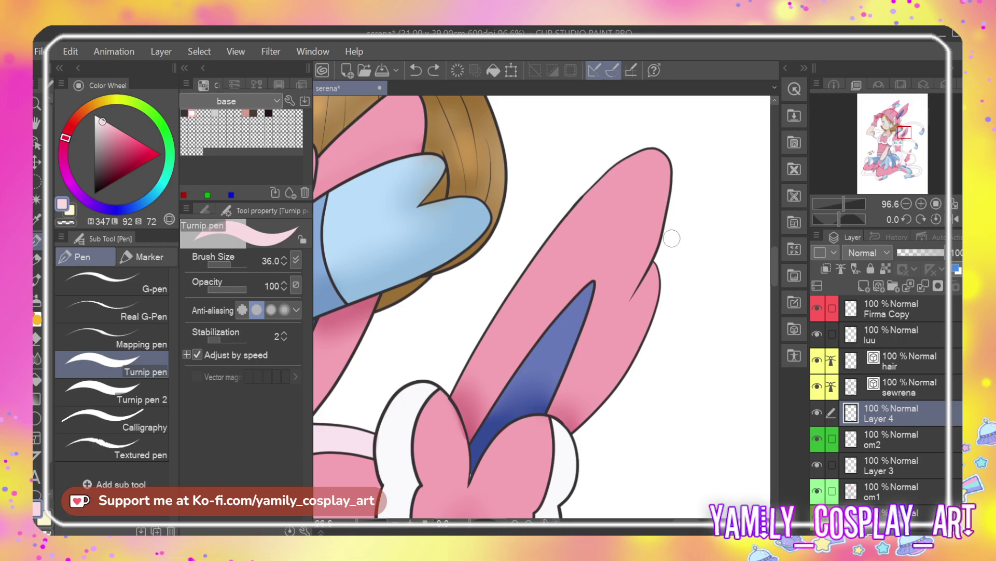
# Select all the pink areas by color from the base layer below om1, and make Layer 4 the active layer
pyautogui.click(905, 496)
pyautogui.click(906, 513)
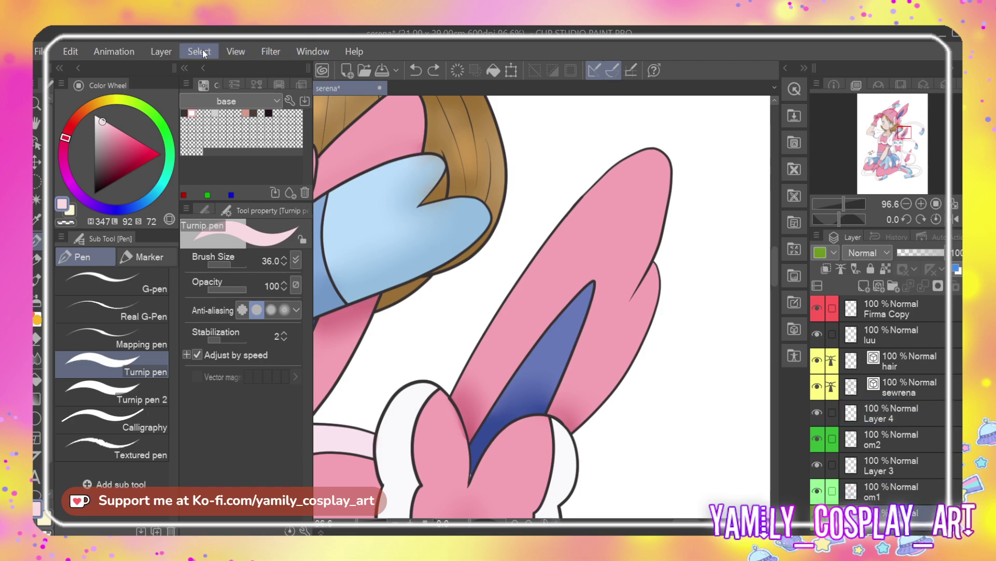
pyautogui.click(220, 206)
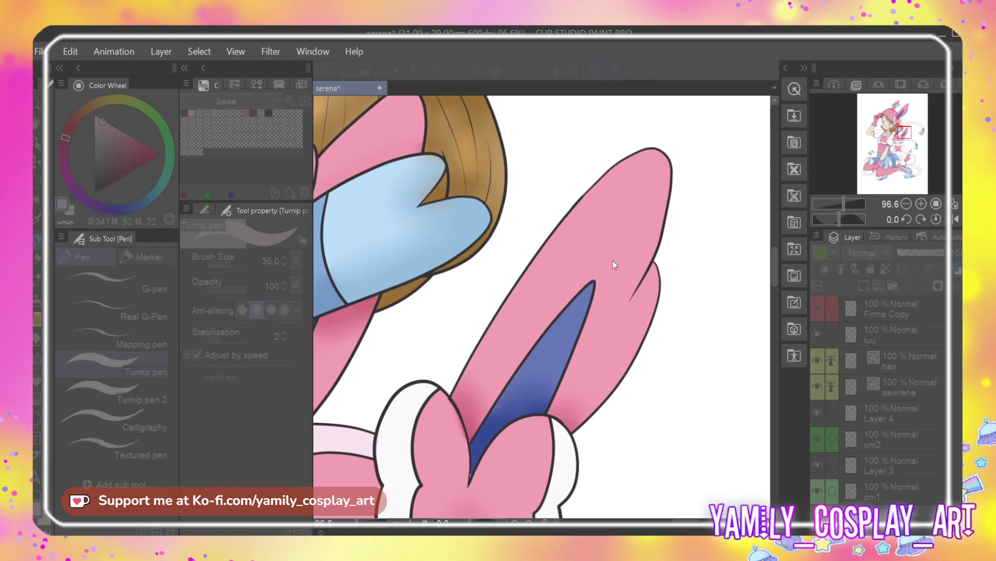
pyautogui.click(616, 255)
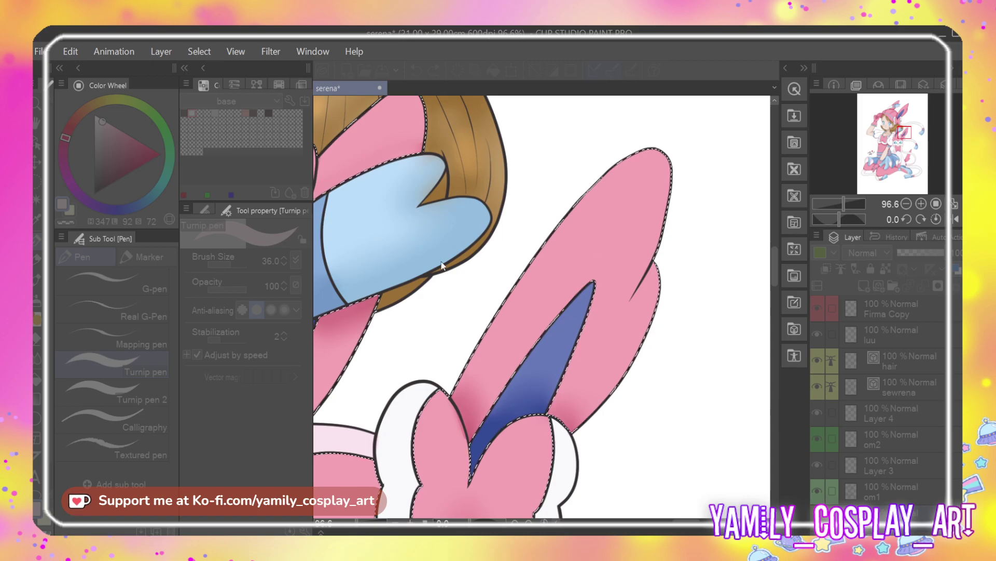
pyautogui.click(896, 415)
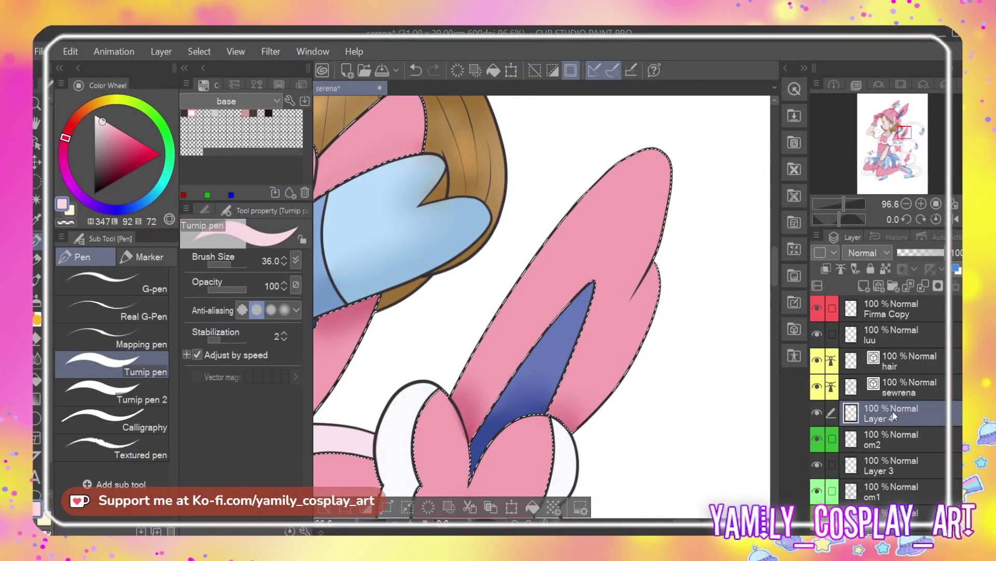
# Paint rounded pale pink highlights on the tips of both of the companion's ears with the Turnip pen at size 36
pyautogui.press('p')
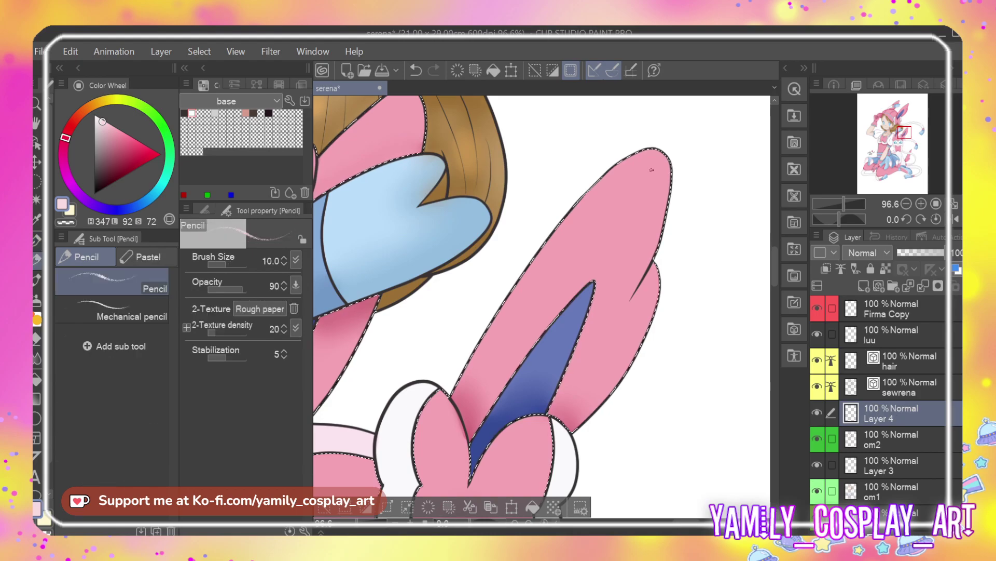
pyautogui.press('p')
pyautogui.moveTo(649, 171)
pyautogui.mouseDown()
pyautogui.moveTo(630, 164)
pyautogui.moveTo(659, 151)
pyautogui.moveTo(649, 155)
pyautogui.moveTo(648, 192)
pyautogui.moveTo(620, 182)
pyautogui.moveTo(620, 162)
pyautogui.moveTo(647, 163)
pyautogui.mouseUp()
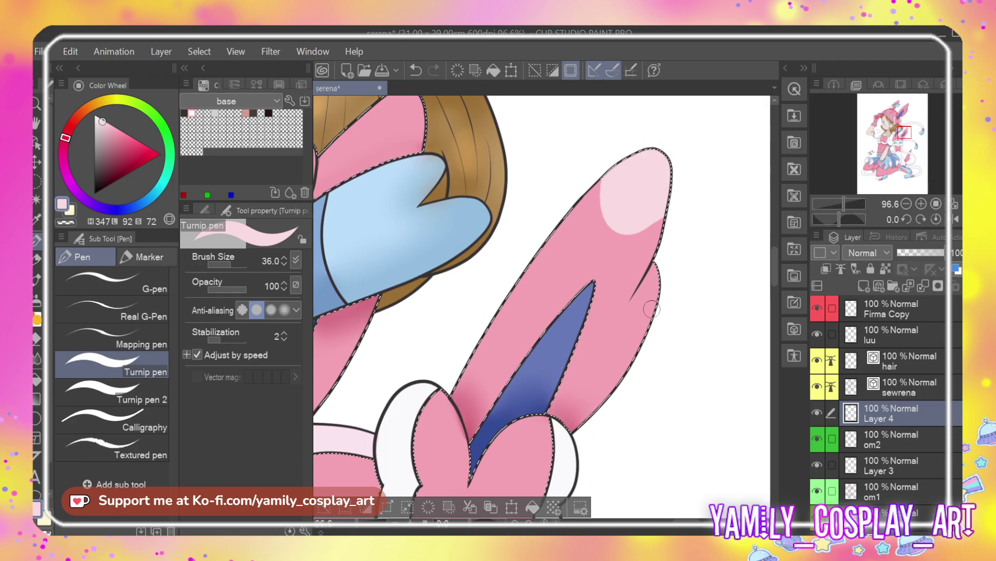
pyautogui.scroll(-2, 669, 349)
pyautogui.moveTo(472, 171)
pyautogui.mouseDown()
pyautogui.moveTo(451, 200)
pyautogui.moveTo(479, 180)
pyautogui.mouseUp()
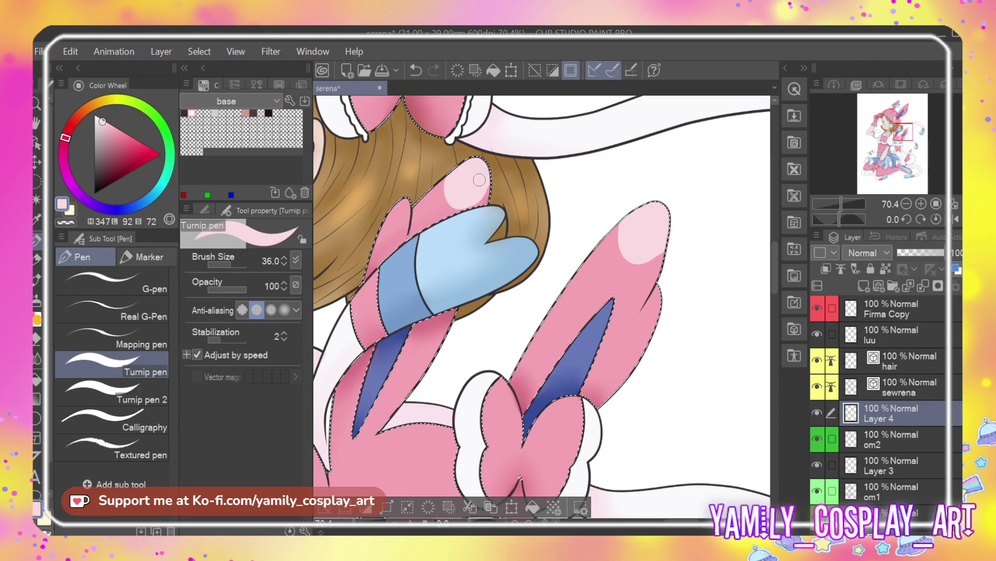
# Soften the lower edges of both ear-tip highlights with Blur at size 30.3
pyautogui.press('j')
pyautogui.moveTo(485, 200)
pyautogui.mouseDown()
pyautogui.moveTo(461, 211)
pyautogui.moveTo(450, 188)
pyautogui.moveTo(449, 200)
pyautogui.mouseUp()
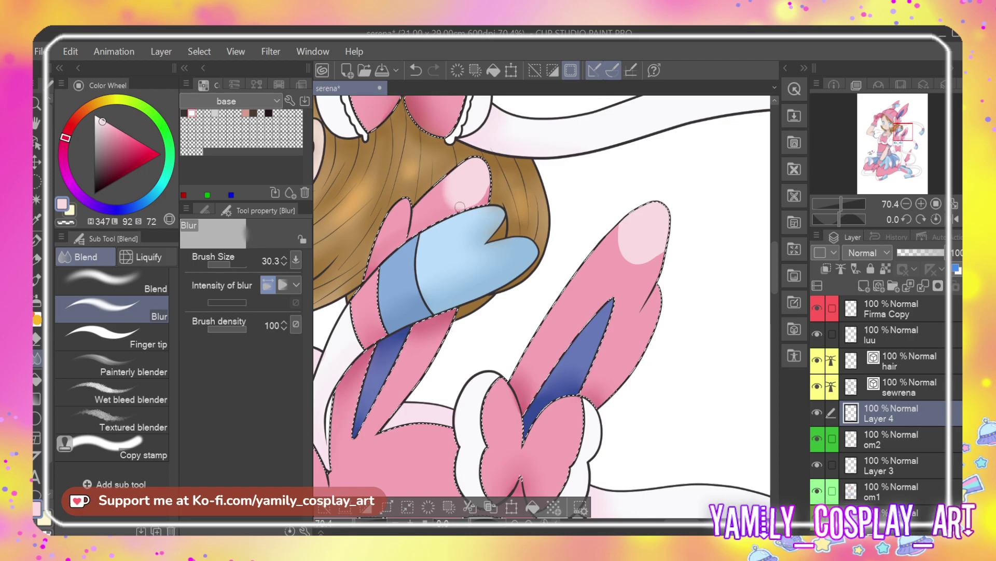
pyautogui.moveTo(448, 199)
pyautogui.mouseDown()
pyautogui.moveTo(455, 168)
pyautogui.moveTo(464, 201)
pyautogui.mouseUp()
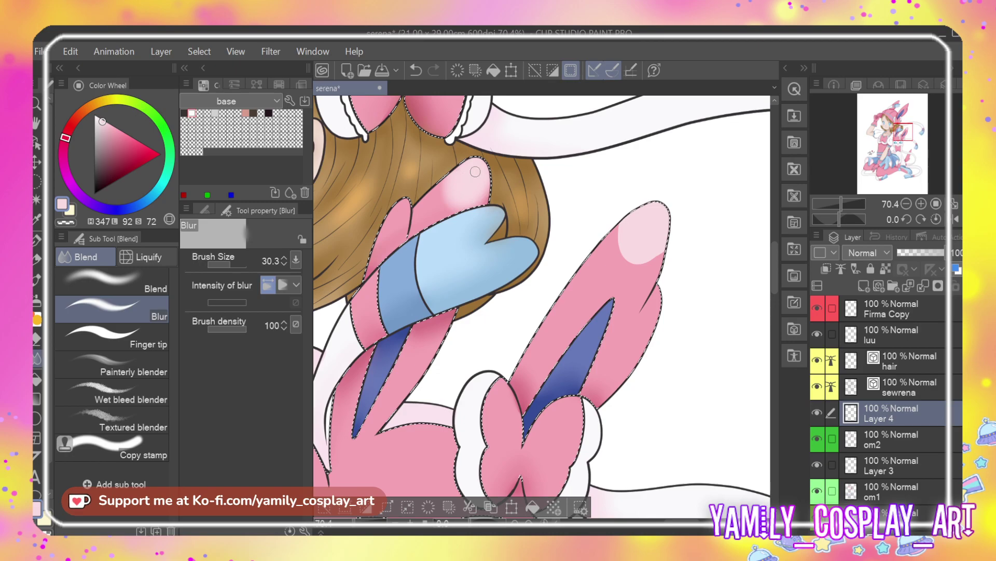
pyautogui.moveTo(641, 235); pyautogui.dragTo(624, 250)
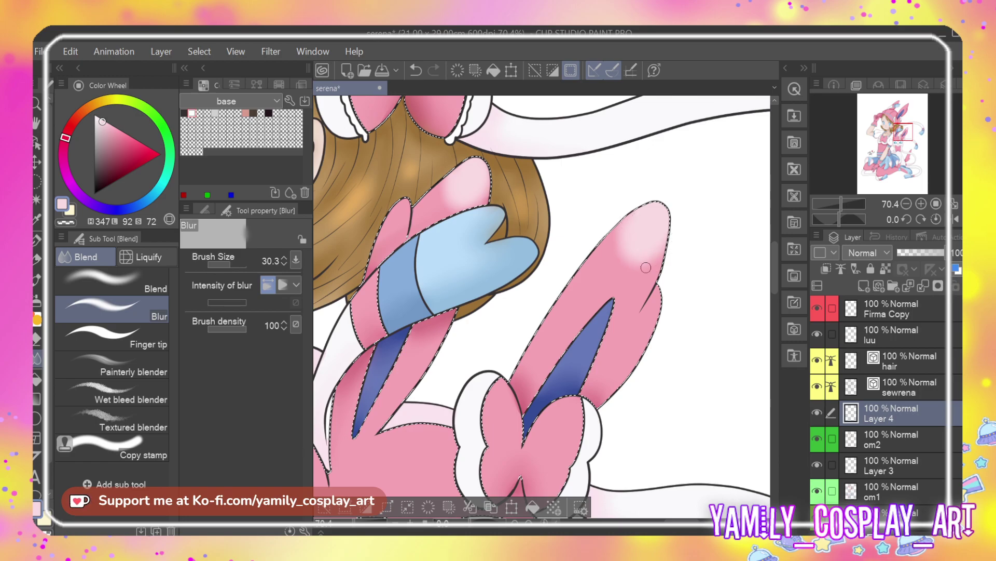
# Paint pale pink highlights on the companion's side fur tuft and in a curve across the top of its head with the Turnip pen
pyautogui.scroll(-2, 643, 197)
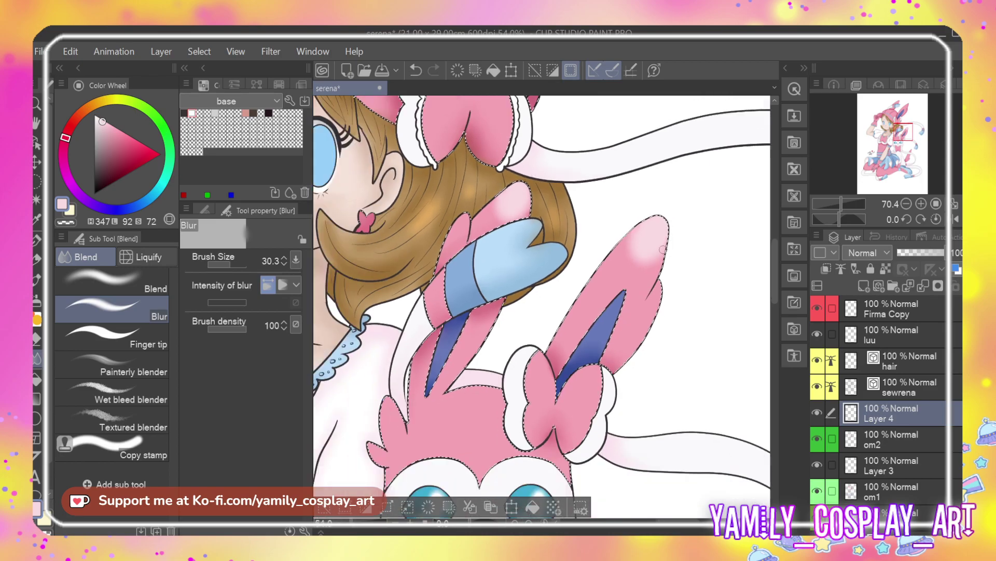
pyautogui.scroll(-2, 638, 172)
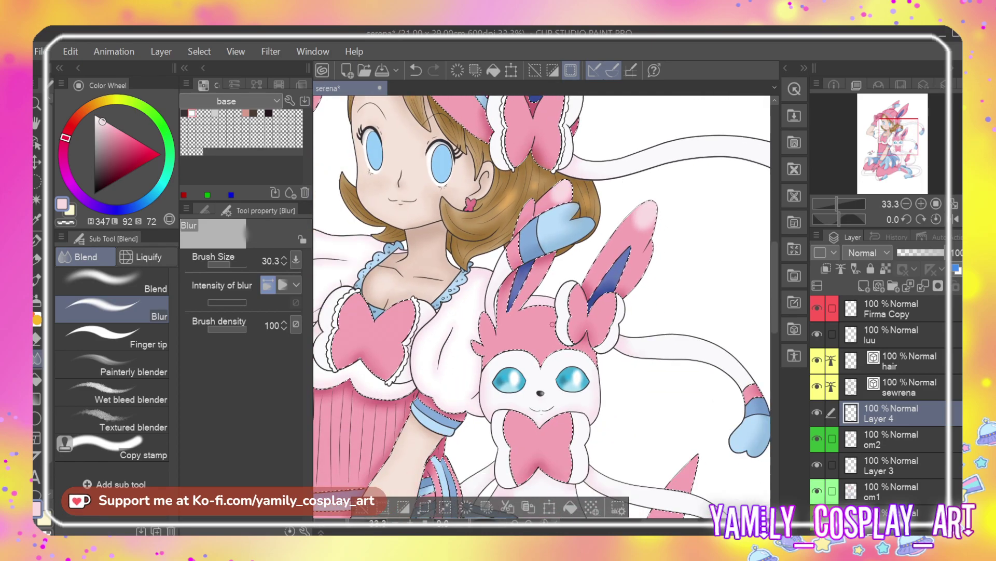
pyautogui.scroll(4, 543, 363)
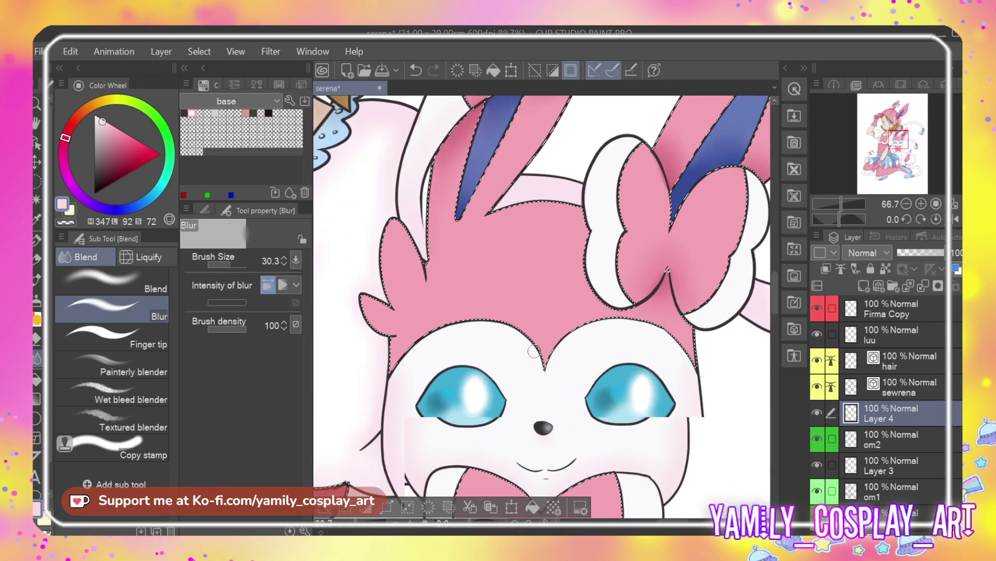
pyautogui.press('p')
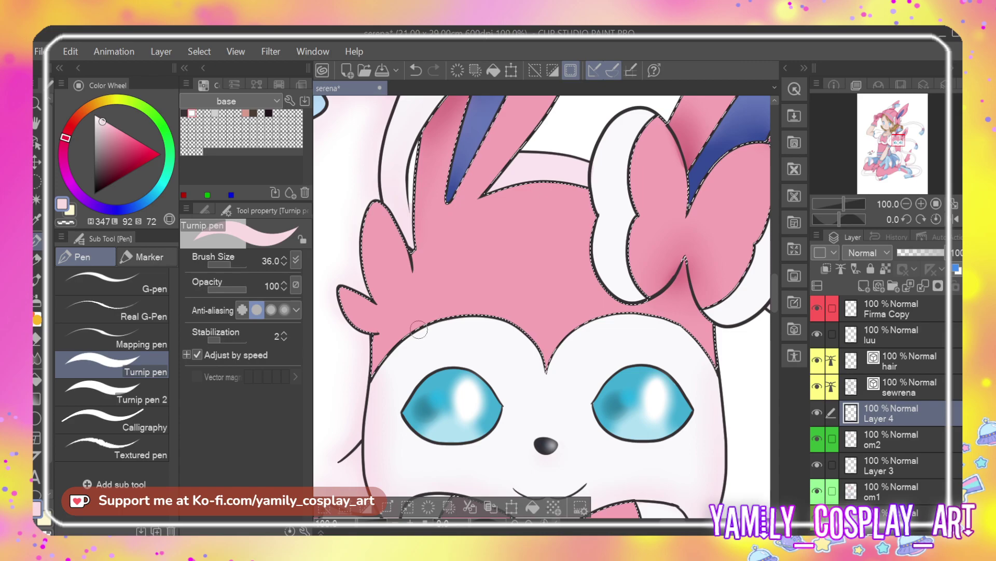
pyautogui.moveTo(343, 293)
pyautogui.mouseDown()
pyautogui.moveTo(374, 299)
pyautogui.moveTo(370, 216)
pyautogui.moveTo(378, 302)
pyautogui.moveTo(377, 264)
pyautogui.mouseUp()
pyautogui.moveTo(457, 233)
pyautogui.mouseDown()
pyautogui.moveTo(527, 195)
pyautogui.moveTo(580, 191)
pyautogui.moveTo(494, 211)
pyautogui.moveTo(578, 197)
pyautogui.moveTo(509, 222)
pyautogui.moveTo(586, 208)
pyautogui.mouseUp()
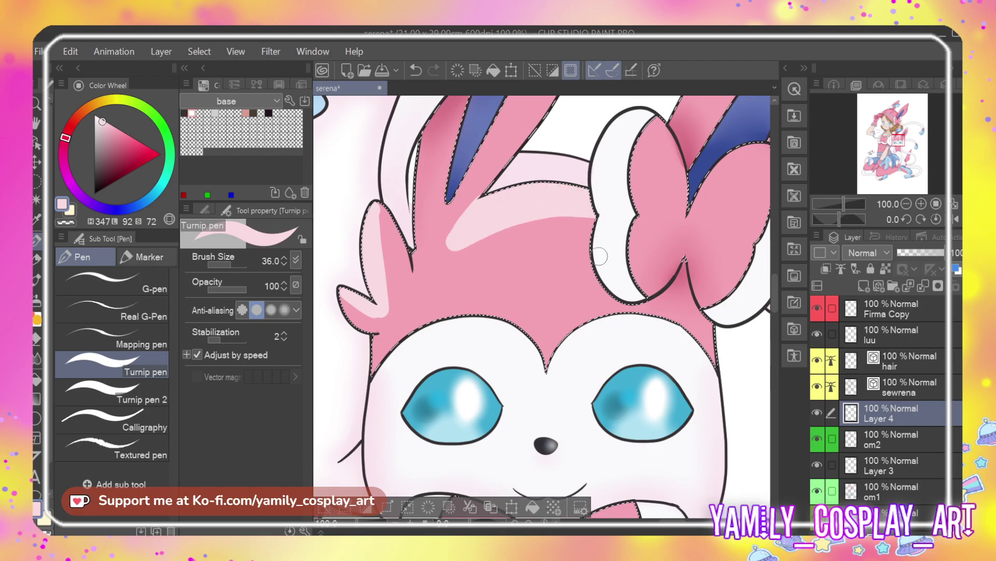
# Blend the head and fur tuft highlights into the pink with Blur at size 30.3
pyautogui.press('j')
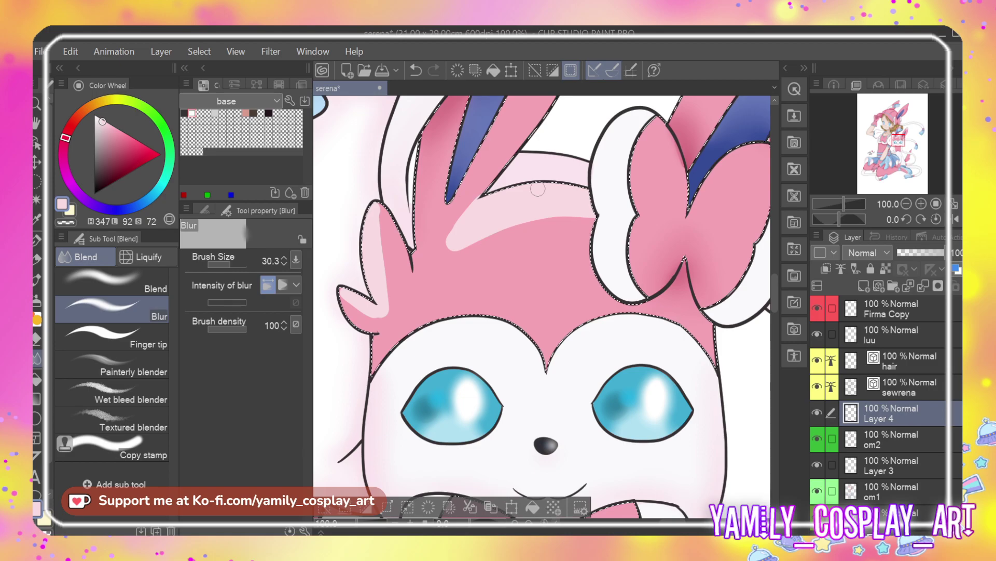
pyautogui.moveTo(446, 242)
pyautogui.mouseDown()
pyautogui.moveTo(486, 186)
pyautogui.moveTo(461, 251)
pyautogui.moveTo(493, 233)
pyautogui.moveTo(449, 246)
pyautogui.moveTo(576, 221)
pyautogui.mouseUp()
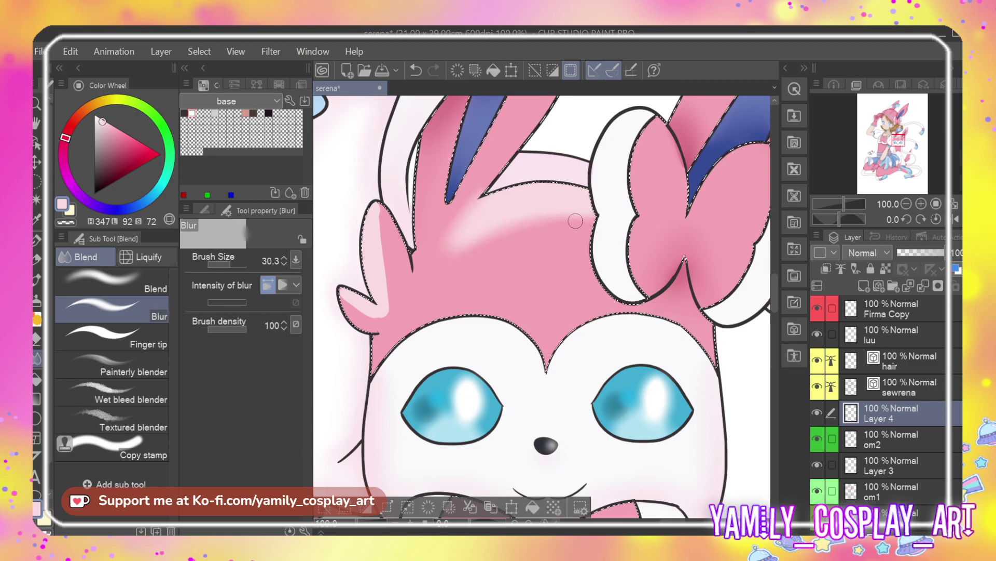
pyautogui.moveTo(498, 230)
pyautogui.mouseDown()
pyautogui.moveTo(450, 254)
pyautogui.moveTo(470, 217)
pyautogui.moveTo(556, 220)
pyautogui.mouseUp()
pyautogui.moveTo(382, 278)
pyautogui.mouseDown()
pyautogui.moveTo(377, 231)
pyautogui.moveTo(380, 295)
pyautogui.moveTo(394, 318)
pyautogui.moveTo(343, 297)
pyautogui.moveTo(373, 319)
pyautogui.mouseUp()
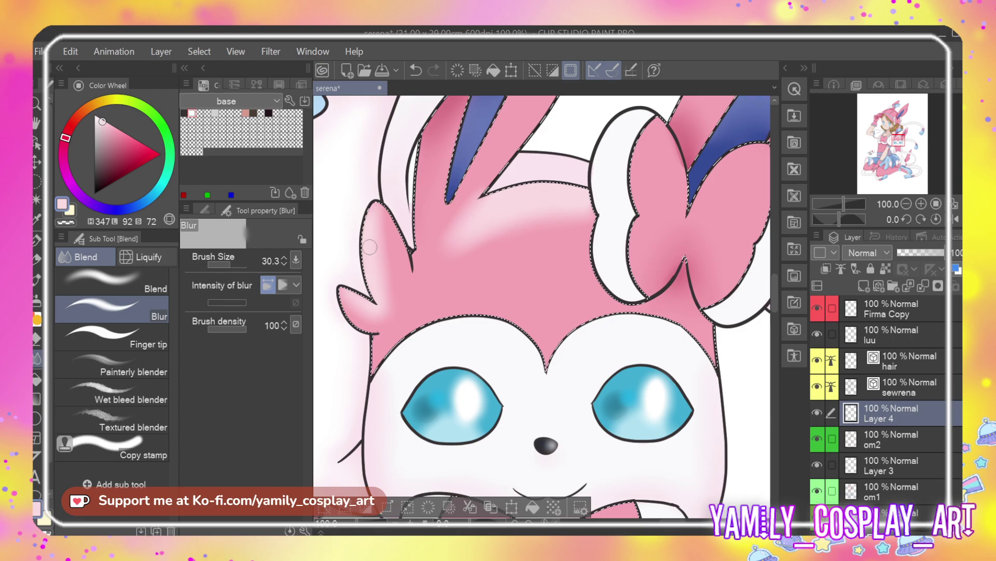
# Examine the blended highlights on the companion's ears and head at several magnifications
pyautogui.scroll(-3, 728, 259)
pyautogui.scroll(-5, 584, 228)
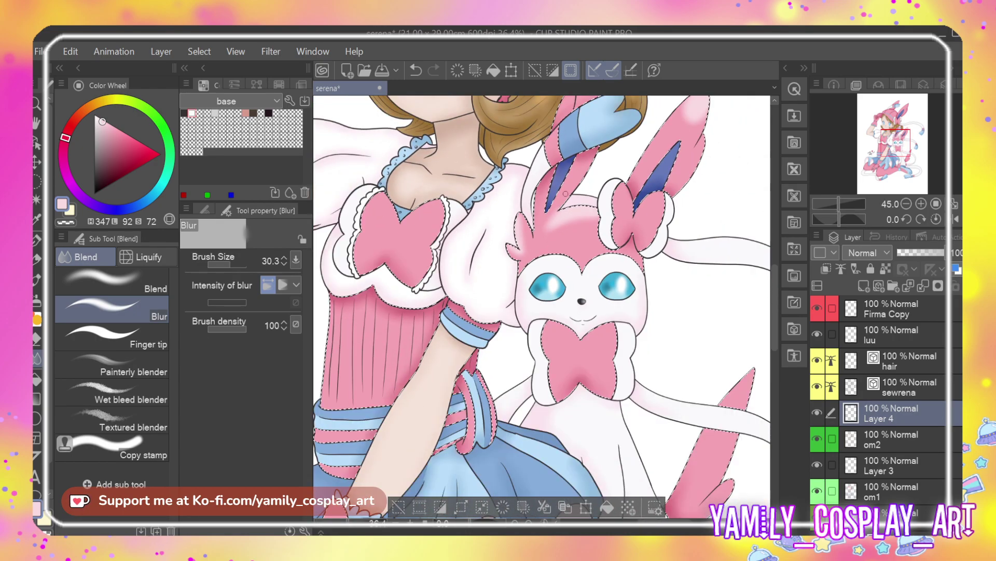
pyautogui.scroll(-3, 538, 234)
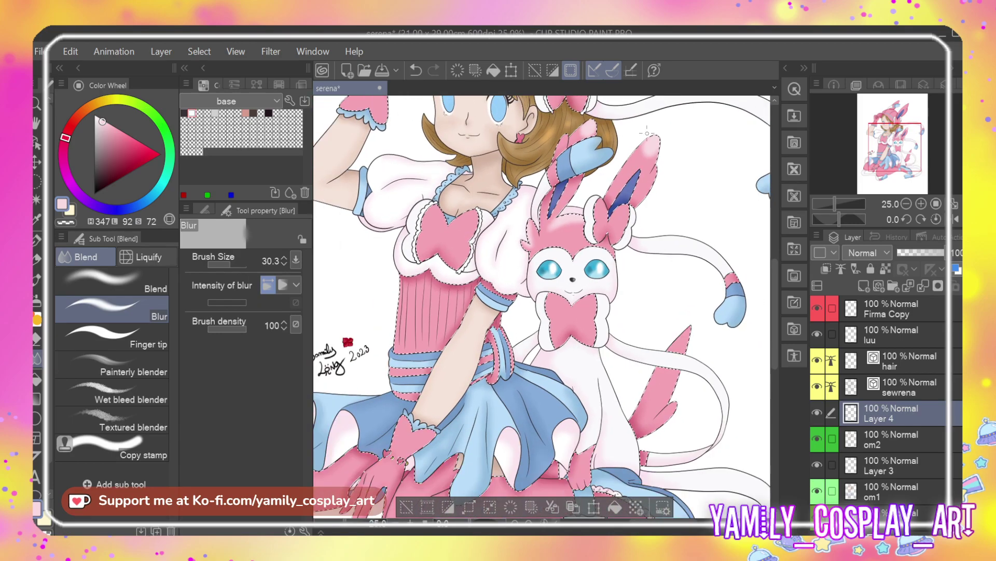
pyautogui.scroll(1, 630, 130)
pyautogui.scroll(5, 629, 131)
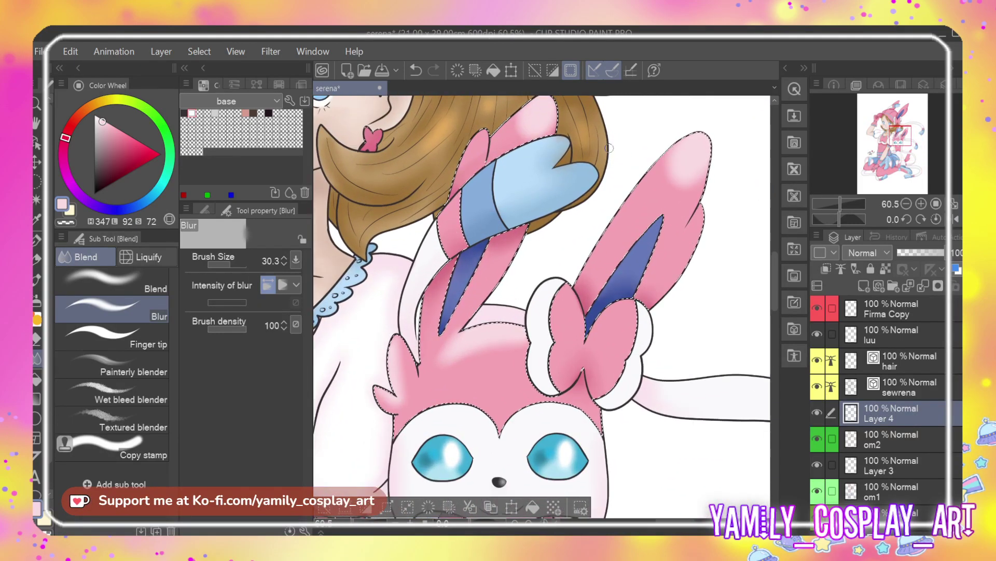
pyautogui.scroll(-4, 569, 140)
pyautogui.scroll(1, 569, 140)
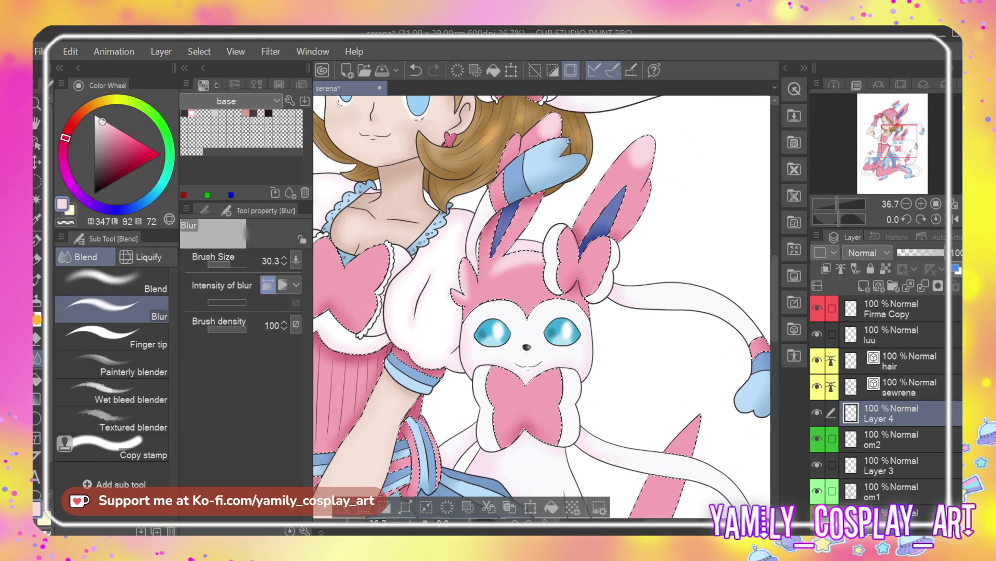
pyautogui.scroll(-1, 570, 141)
# Paint pale pink highlights on both tips of the companion's tail with the Turnip pen at size 36, and undo the last stroke
pyautogui.scroll(-2, 569, 141)
pyautogui.scroll(8, 634, 398)
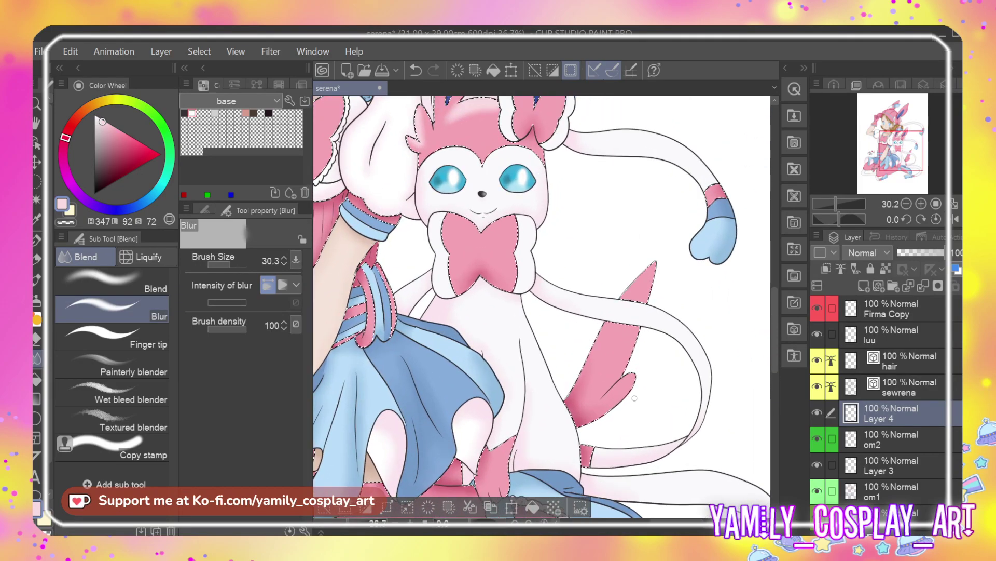
pyautogui.press('p')
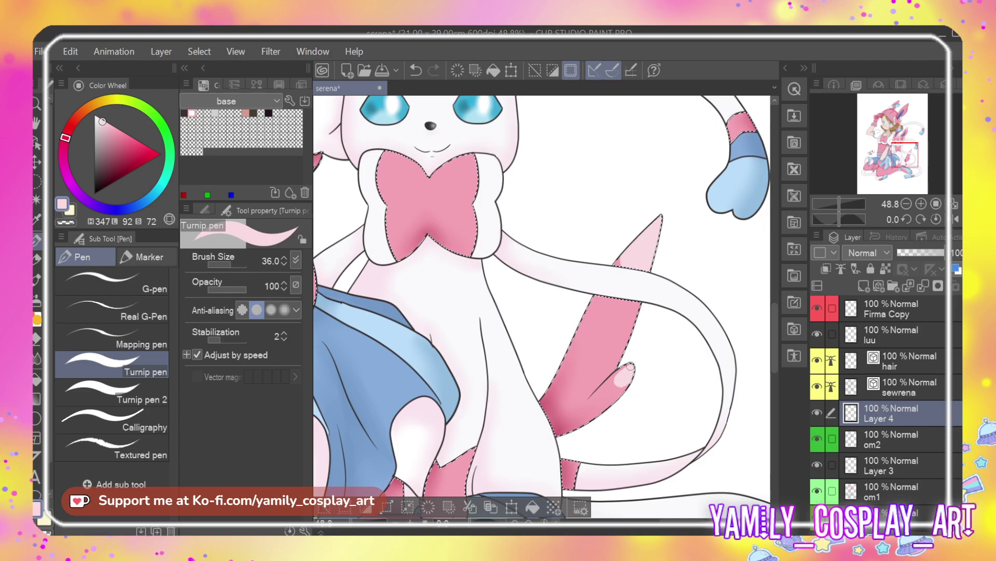
pyautogui.scroll(-5, 774, 329)
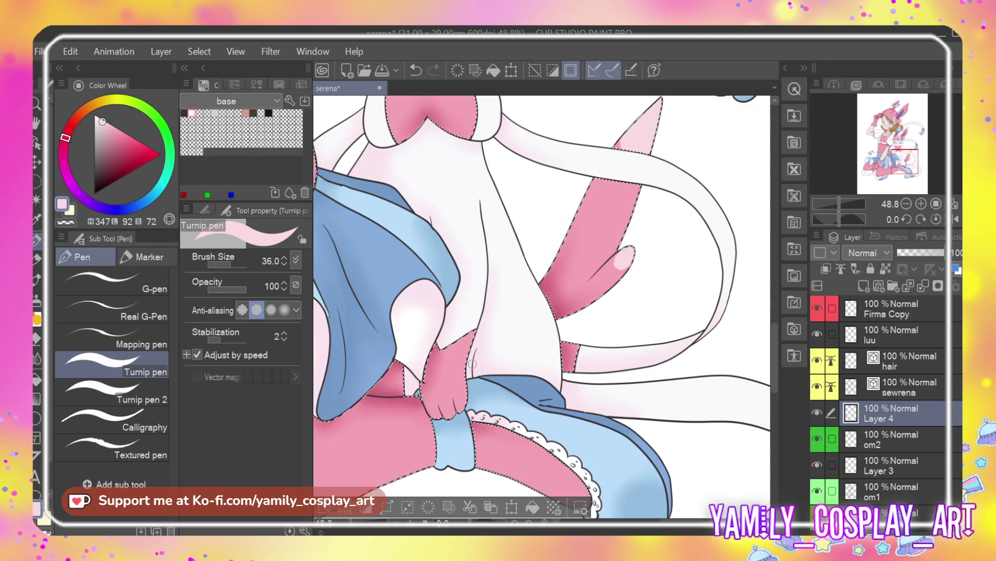
pyautogui.hotkey('ctrl', 'z')
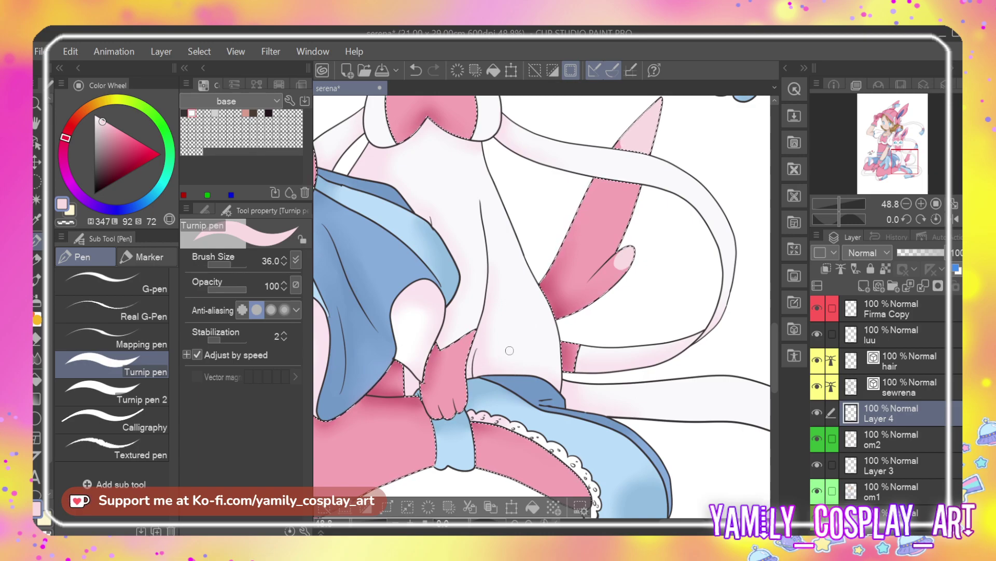
# Blend both tail-tip highlights into the pink with Blur at size 30.3
pyautogui.press('j')
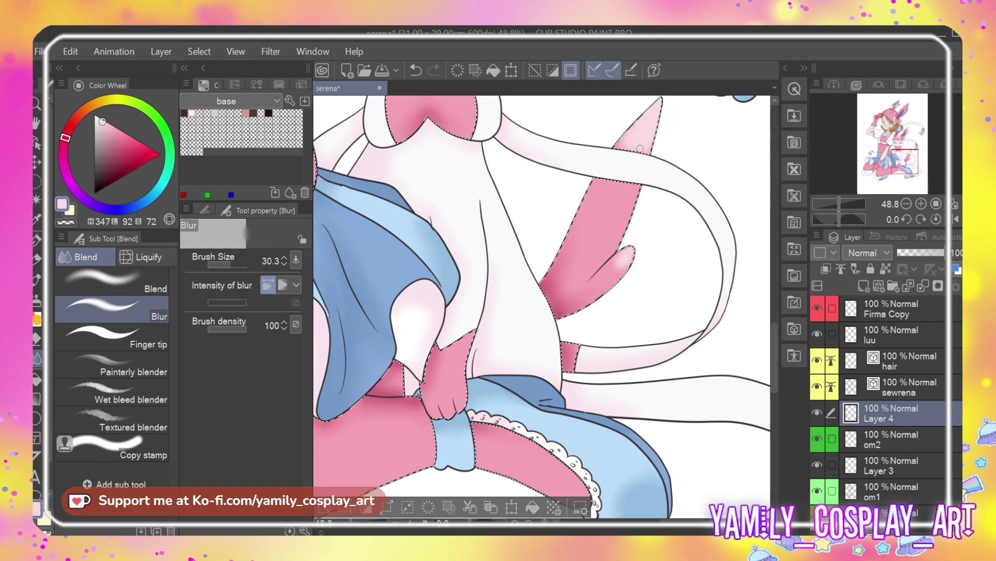
pyautogui.scroll(-1, 661, 363)
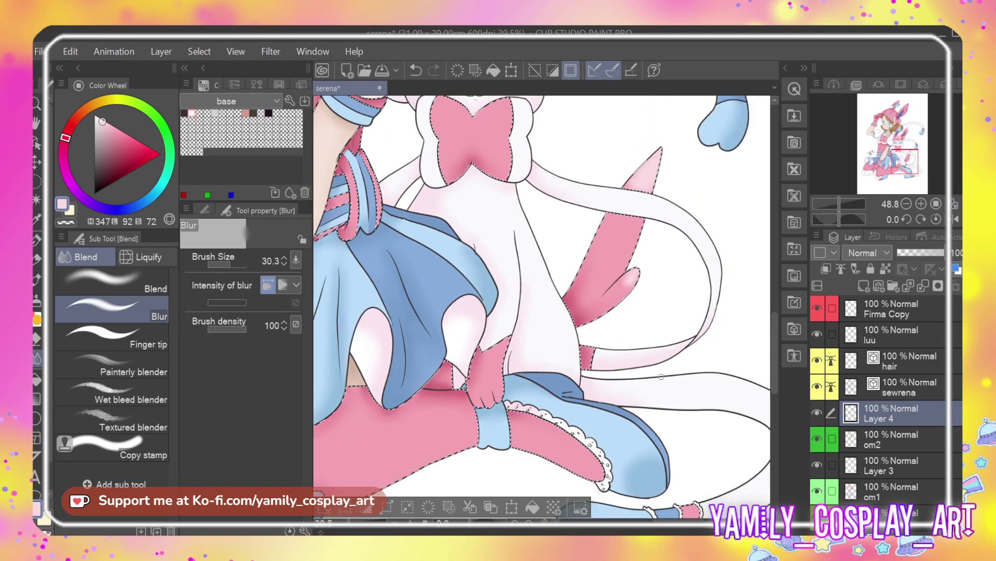
pyautogui.scroll(-2, 661, 363)
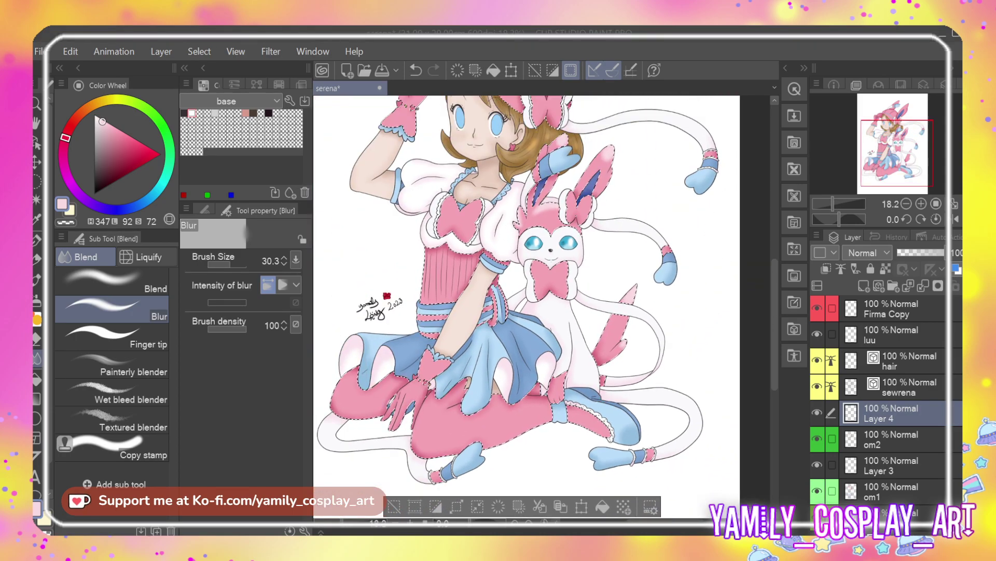
# Add small pale pink highlights to the toes of the companion's front paw with the Turnip pen and soften them with Blur
pyautogui.scroll(1, 560, 397)
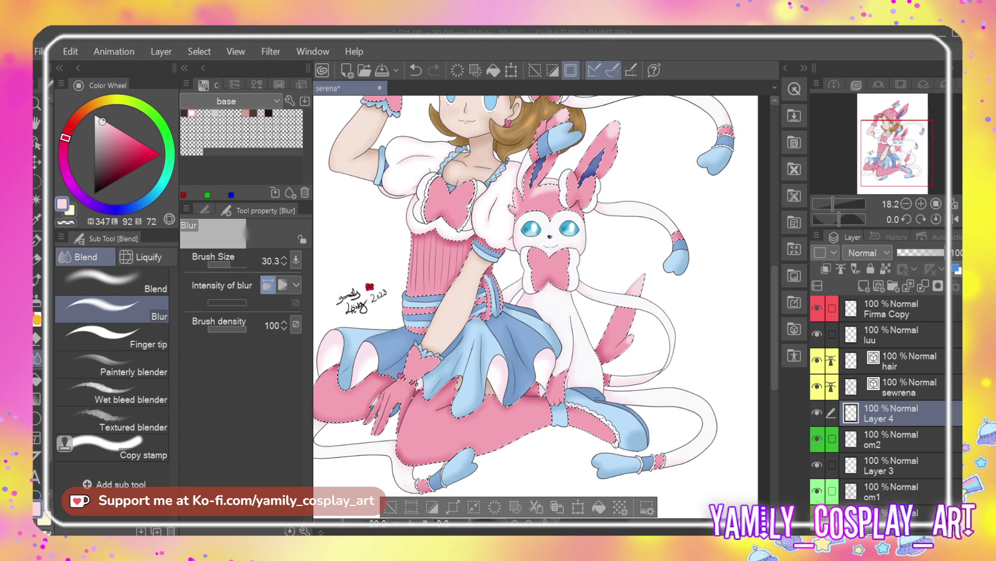
pyautogui.scroll(1, 565, 395)
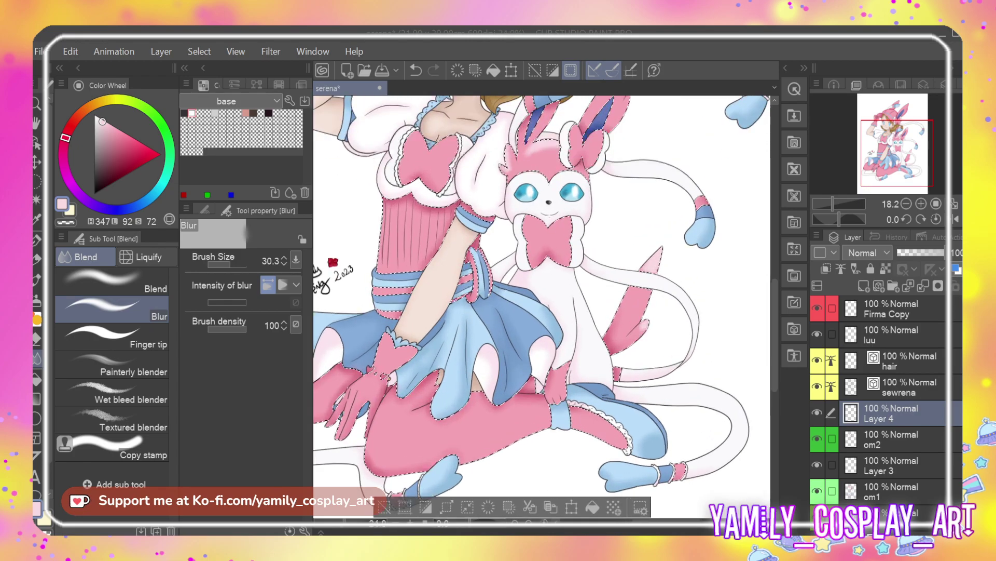
pyautogui.scroll(6, 553, 397)
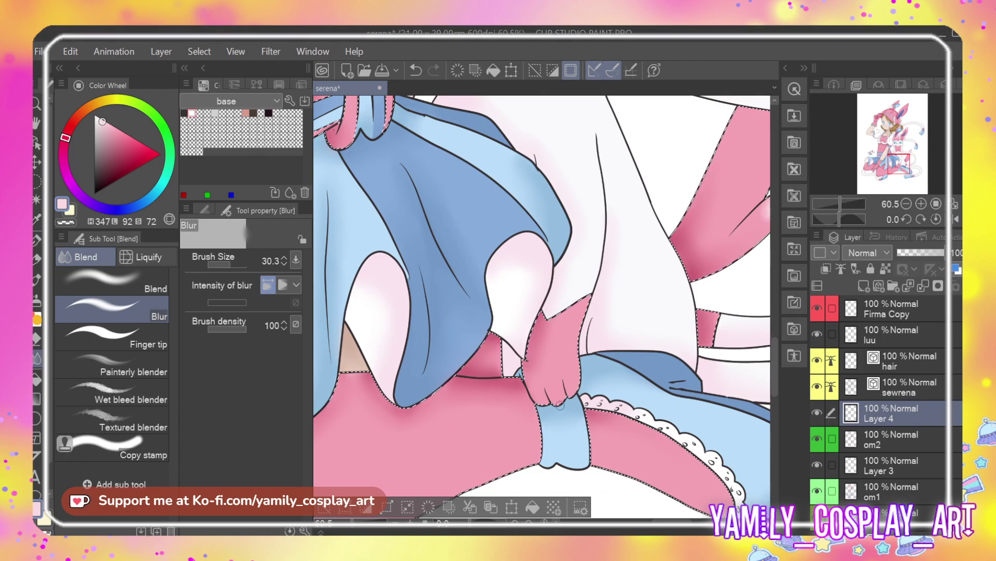
pyautogui.press('p')
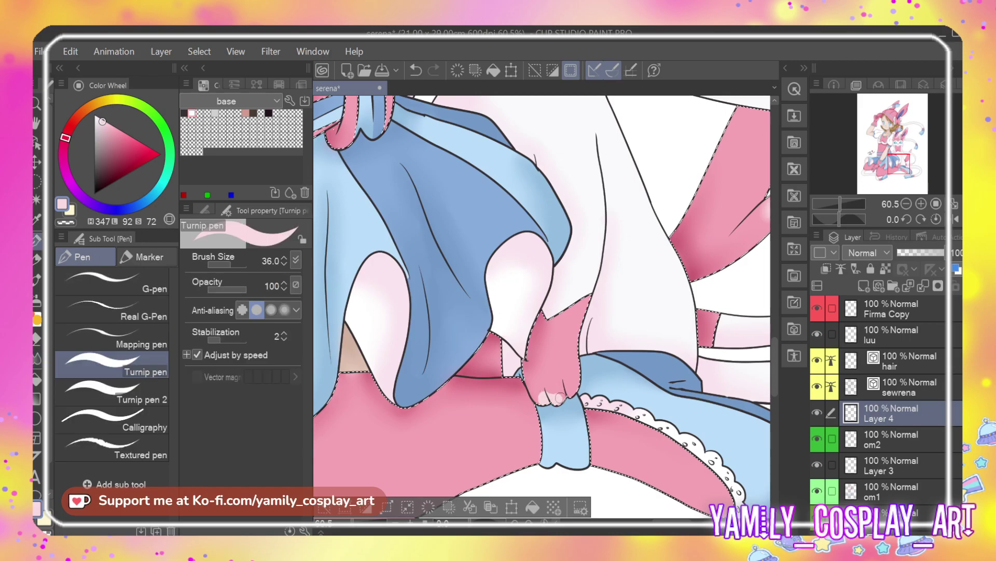
pyautogui.press('j')
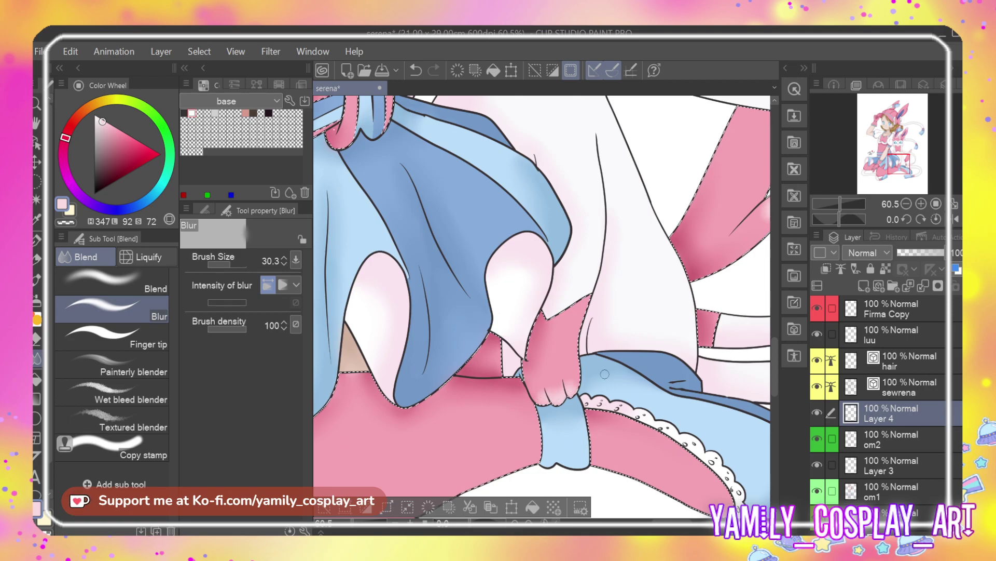
pyautogui.scroll(-2, 555, 396)
pyautogui.scroll(-3, 555, 455)
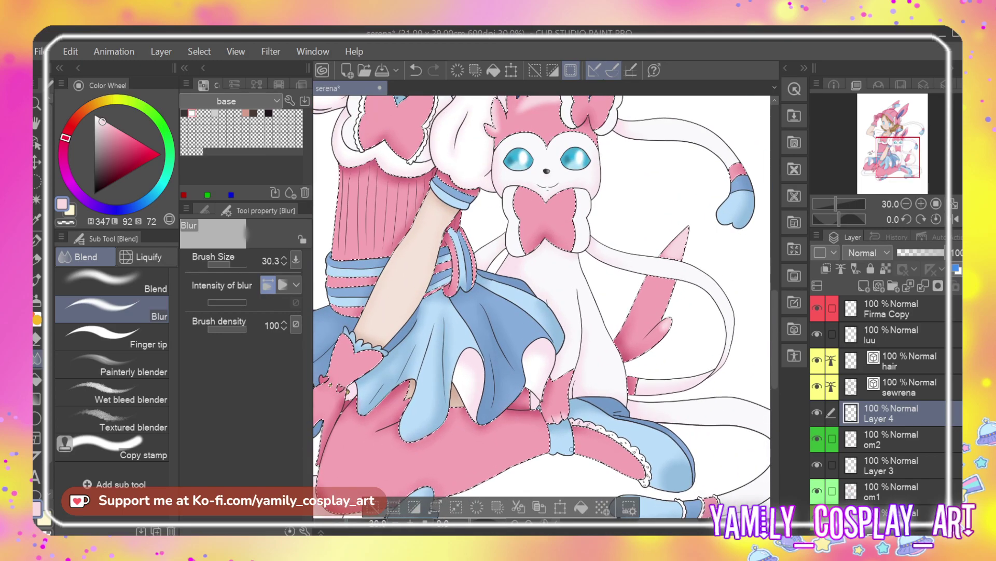
# Paint a pale pink highlight along the upper edge of the companion's neck bow with the Turnip pen at size 36 and soften it with Blur
pyautogui.scroll(2, 521, 237)
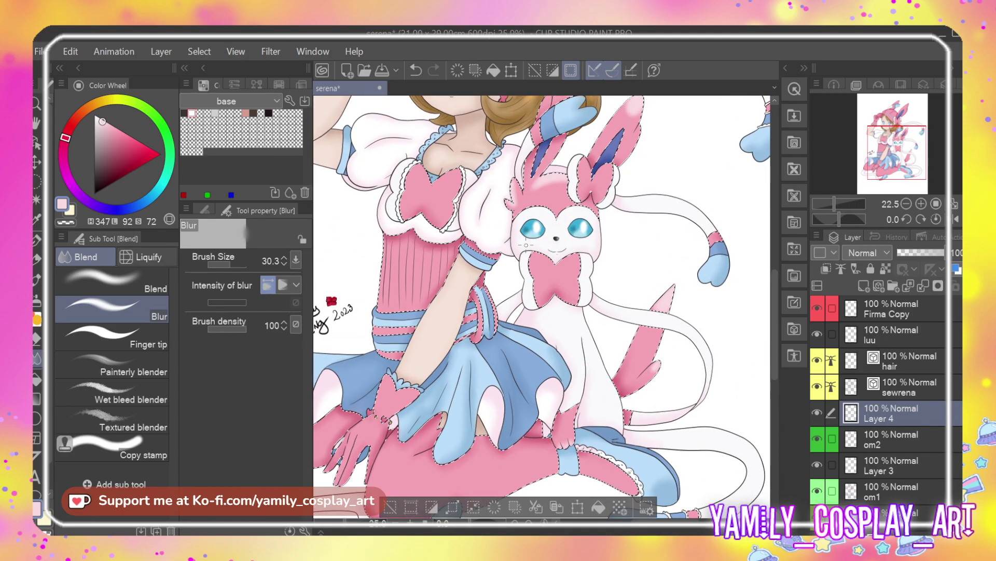
pyautogui.scroll(4, 588, 262)
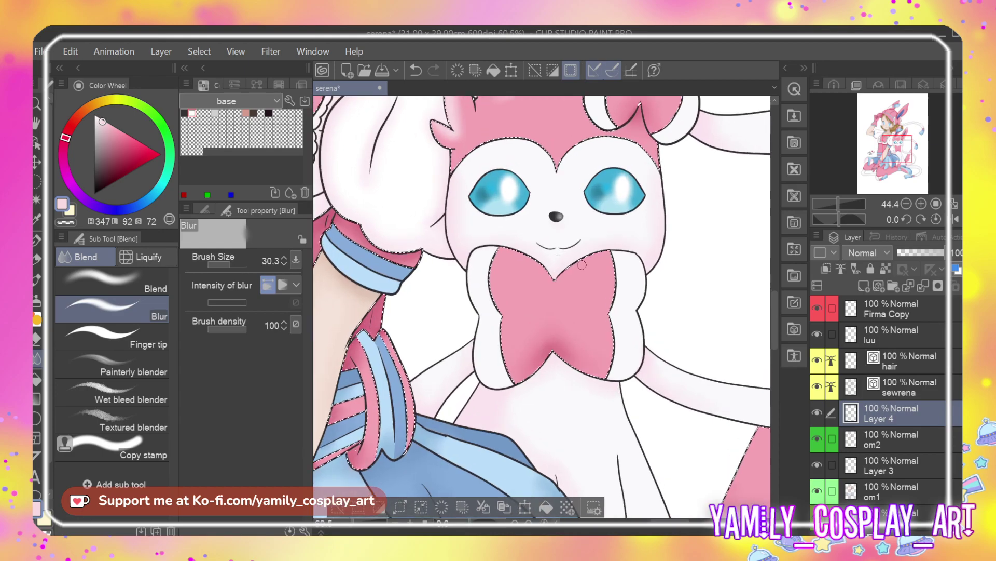
pyautogui.press('p')
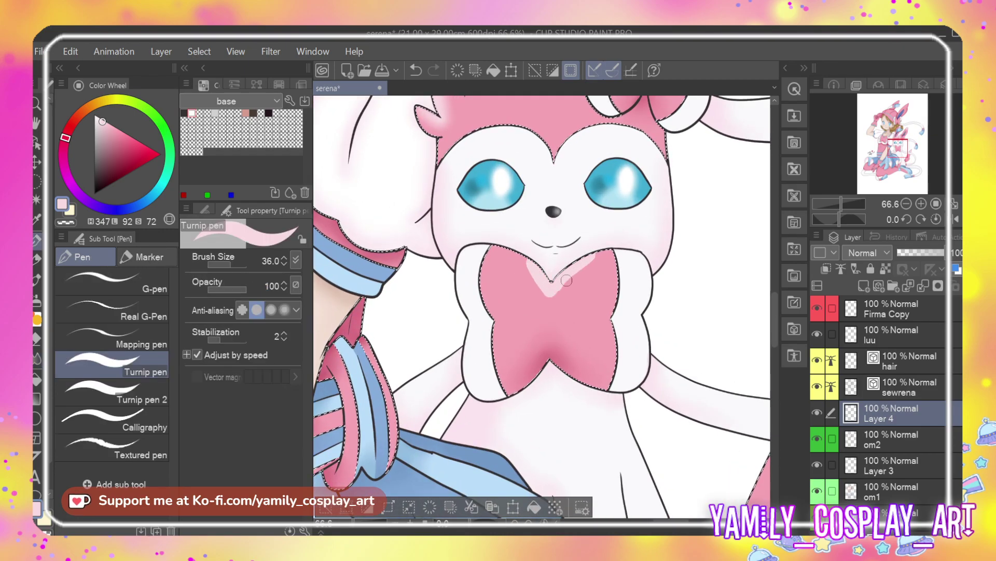
pyautogui.press('j')
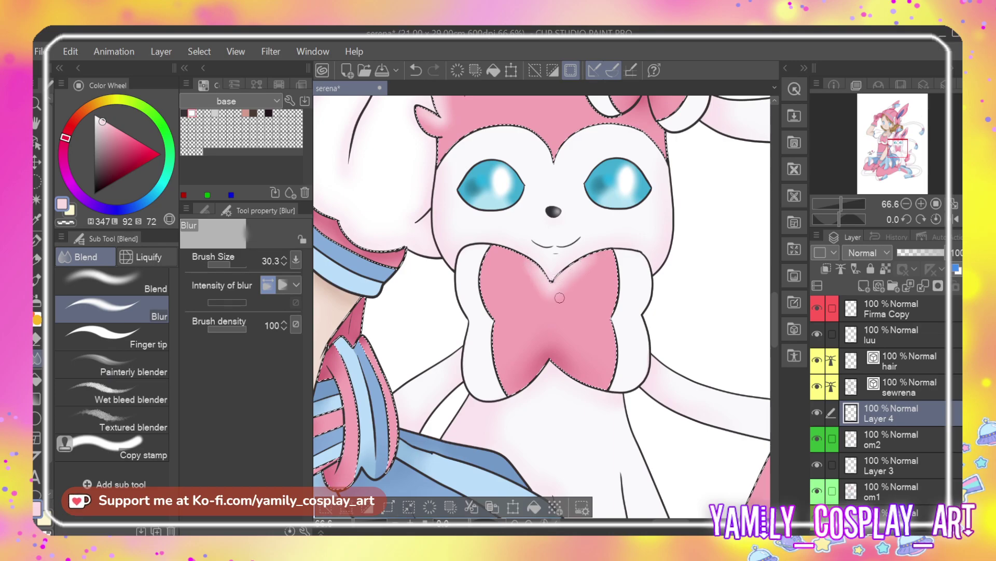
# Add pale pink highlights to both lobes of the companion's ear bow with the Turnip pen and blend them with Blur at size 30.3
pyautogui.scroll(-2, 563, 308)
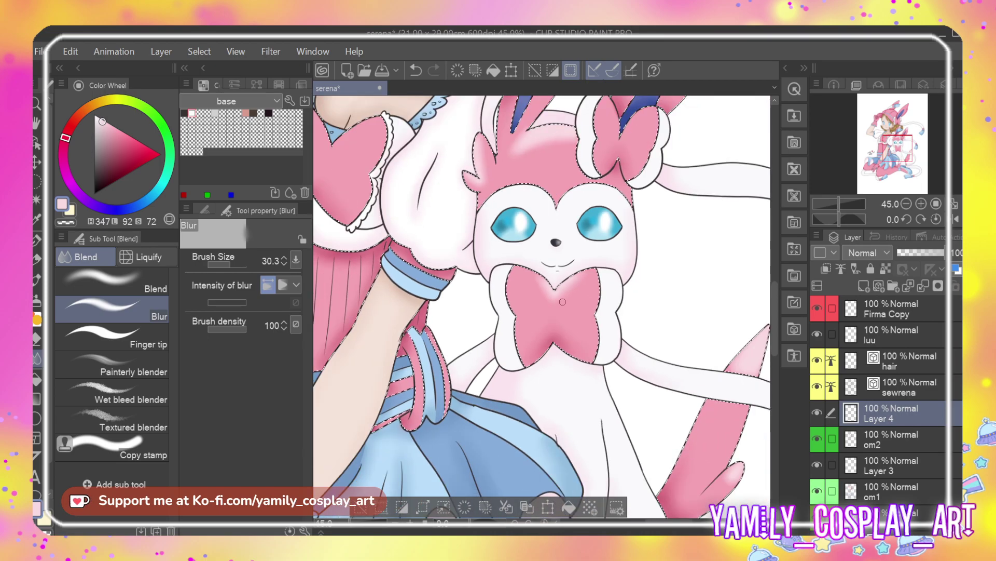
pyautogui.scroll(-4, 560, 300)
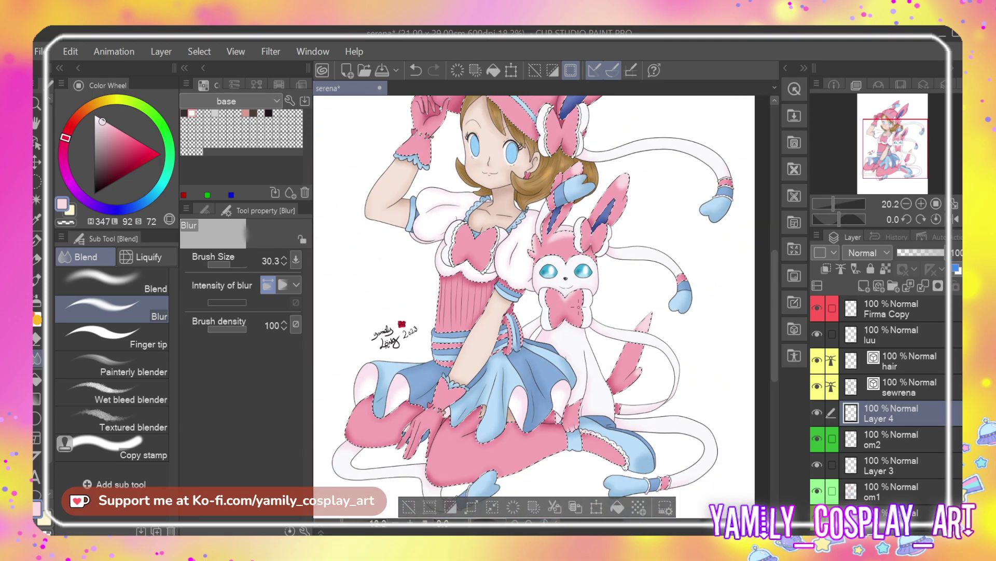
pyautogui.scroll(-1, 611, 305)
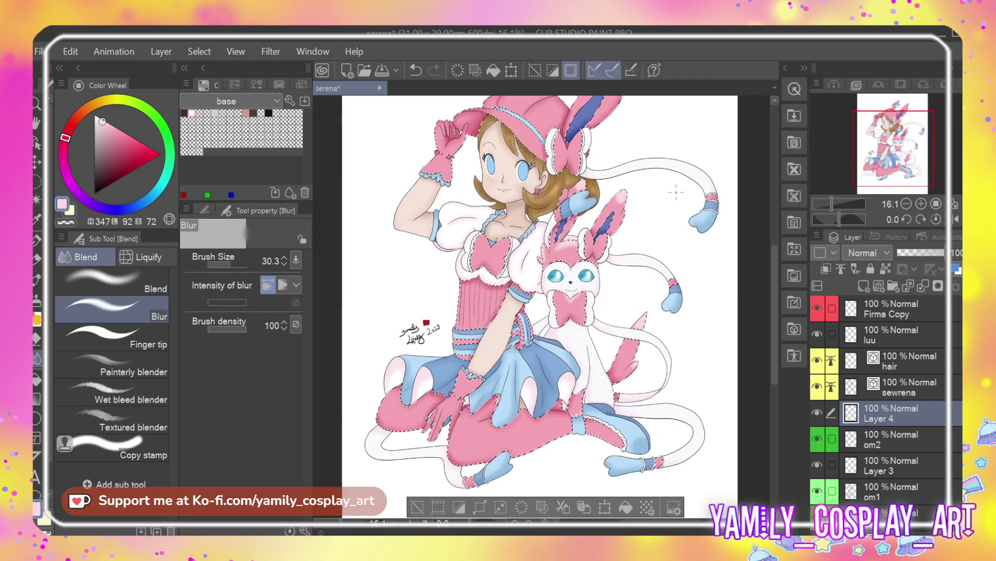
pyautogui.scroll(4, 597, 254)
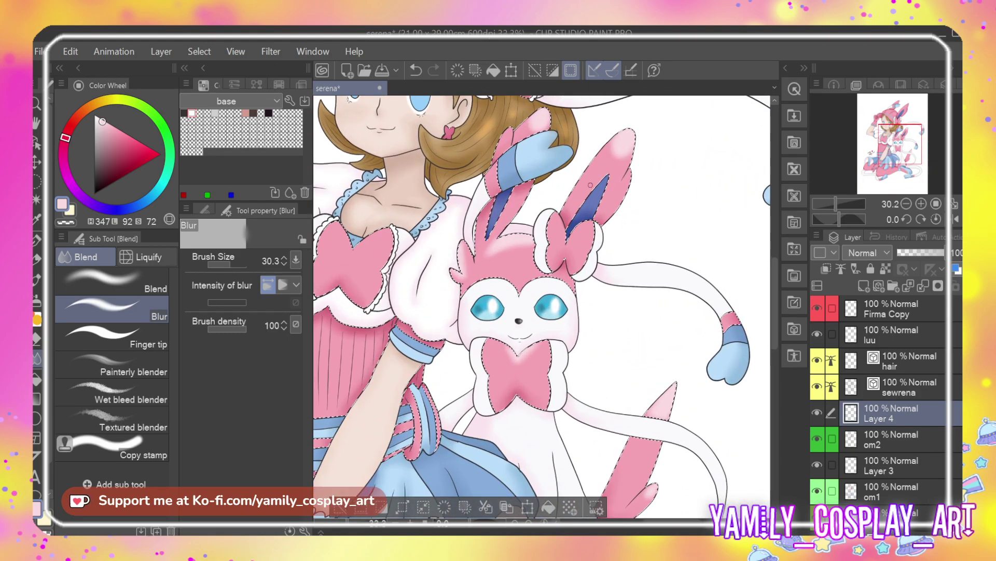
pyautogui.scroll(3, 590, 182)
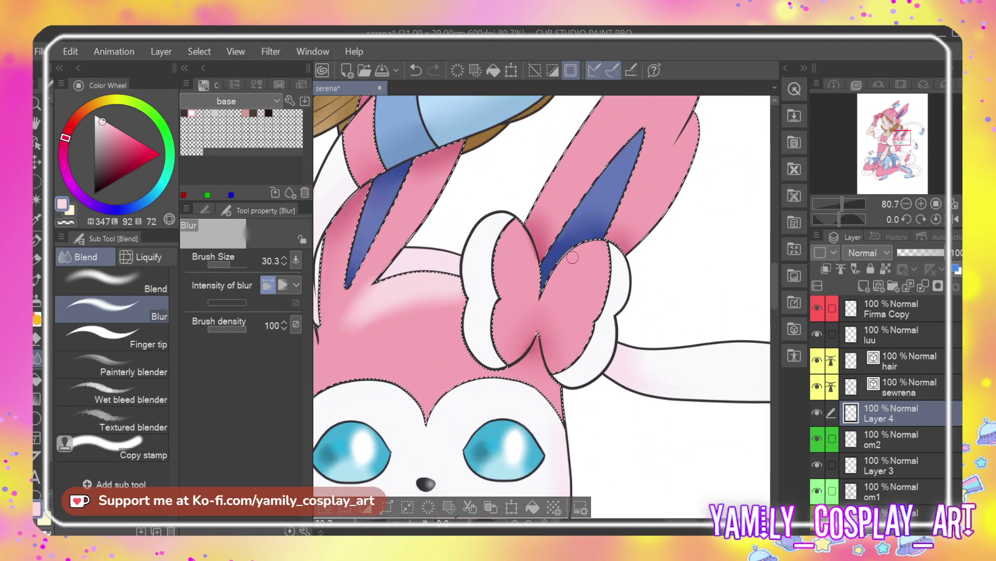
pyautogui.press('p')
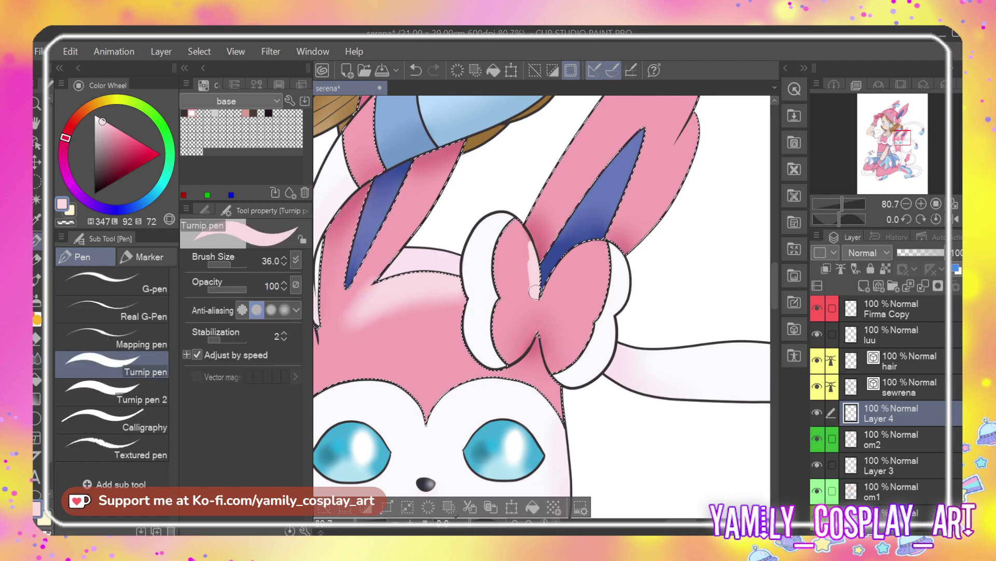
pyautogui.moveTo(537, 305); pyautogui.dragTo(566, 263)
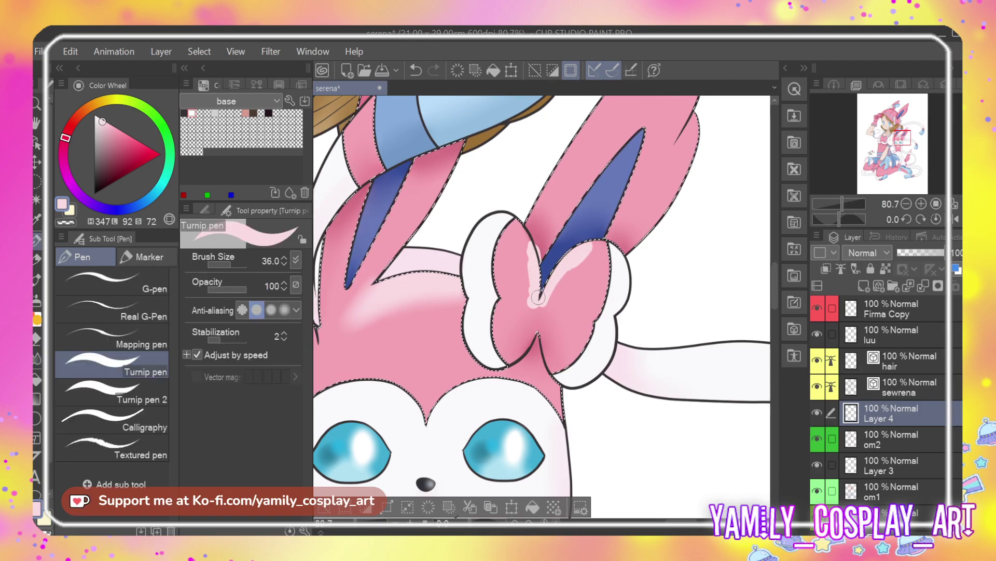
pyautogui.press('e')
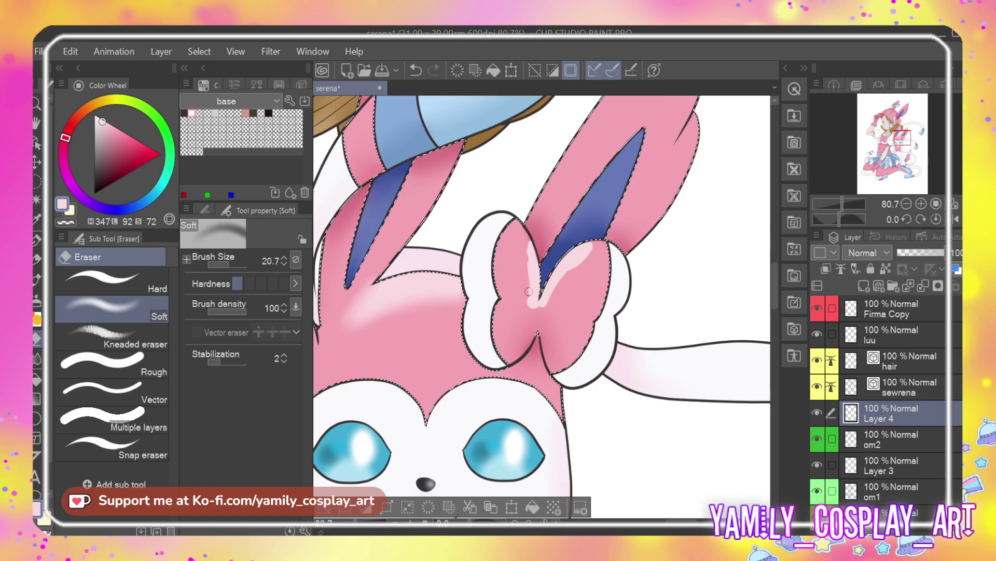
pyautogui.press('j')
pyautogui.moveTo(528, 289)
pyautogui.mouseDown()
pyautogui.moveTo(528, 242)
pyautogui.moveTo(534, 264)
pyautogui.moveTo(561, 283)
pyautogui.moveTo(554, 292)
pyautogui.moveTo(592, 250)
pyautogui.moveTo(569, 266)
pyautogui.moveTo(538, 323)
pyautogui.moveTo(550, 314)
pyautogui.moveTo(531, 247)
pyautogui.moveTo(527, 280)
pyautogui.mouseUp()
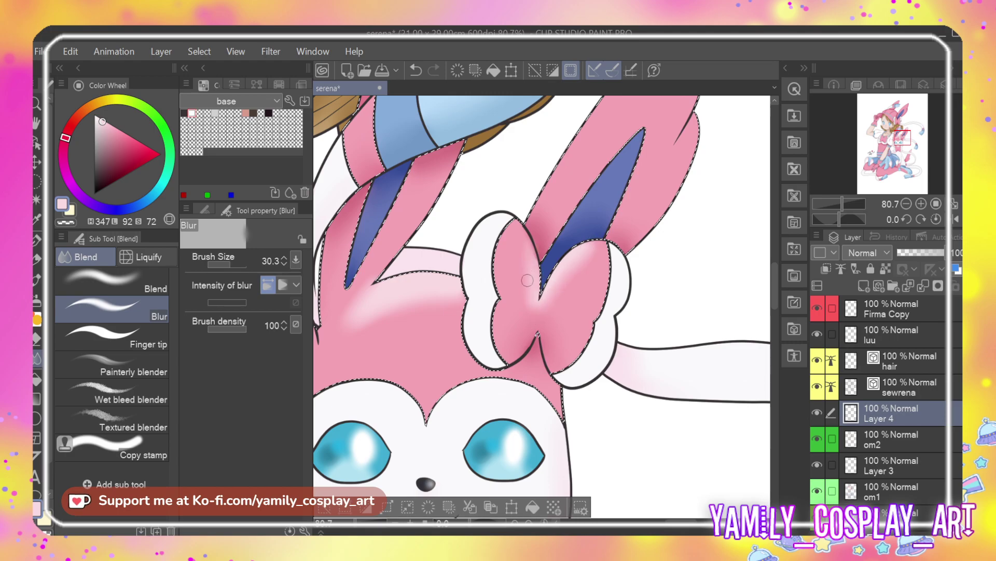
# Deselect the pink areas and save the illustration
pyautogui.scroll(-1, 569, 289)
pyautogui.scroll(-5, 569, 289)
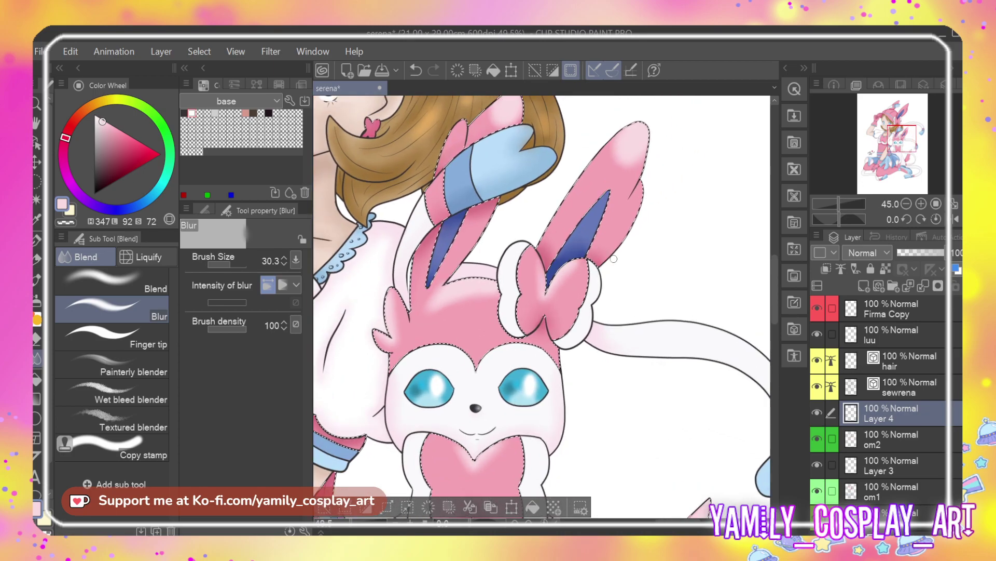
pyautogui.scroll(-10, 614, 258)
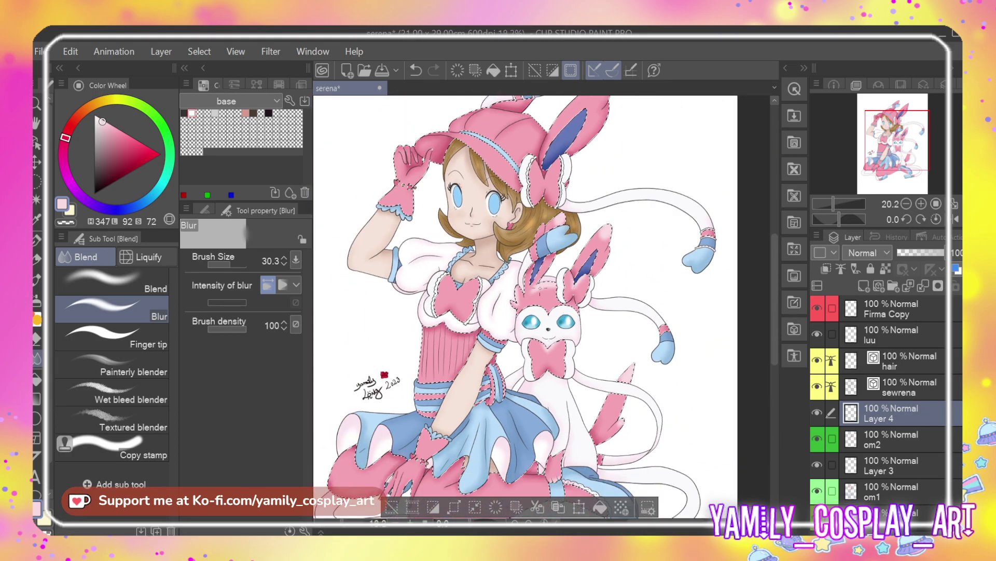
pyautogui.scroll(-4, 540, 287)
pyautogui.click(394, 505)
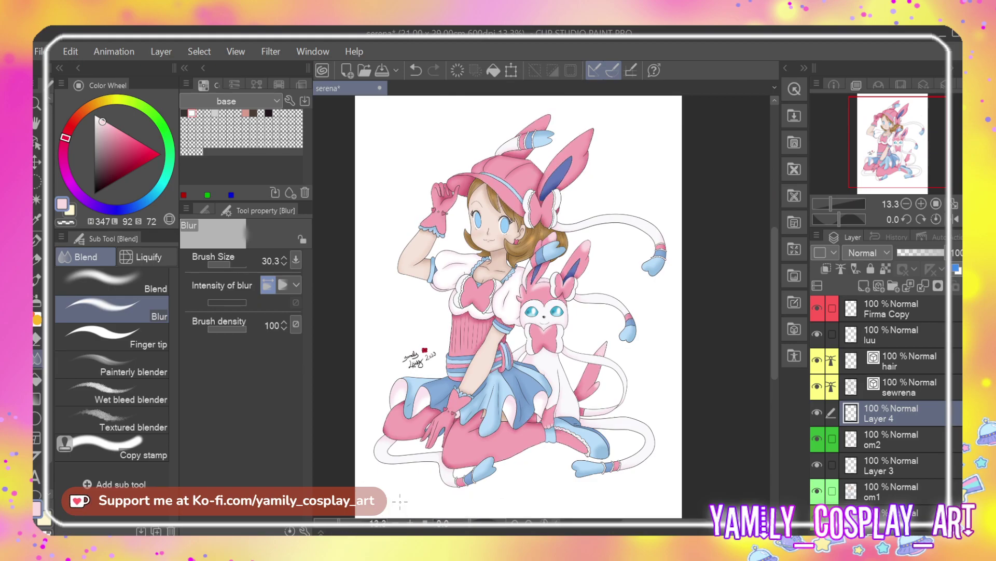
pyautogui.scroll(-1, 547, 368)
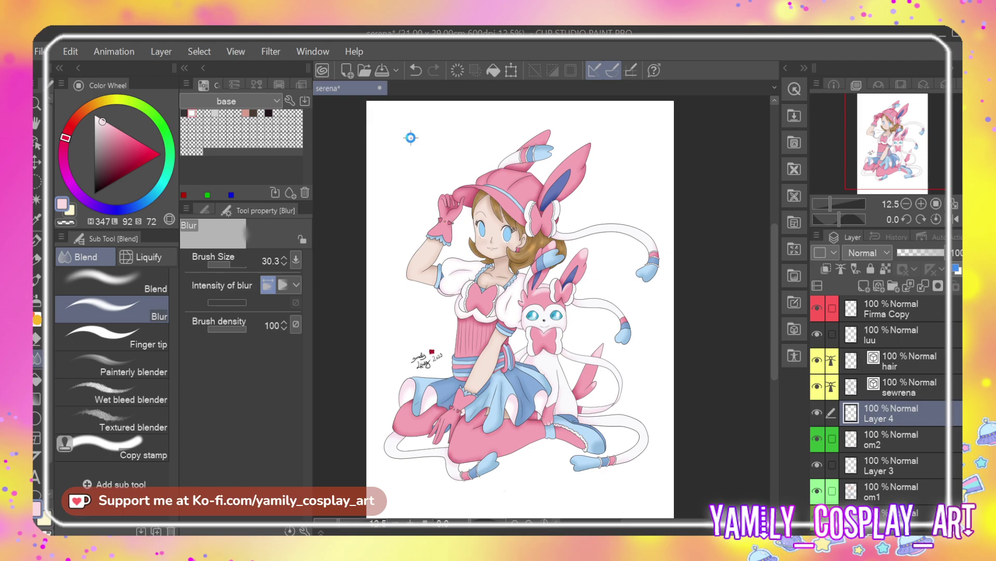
pyautogui.hotkey('ctrl', 's')
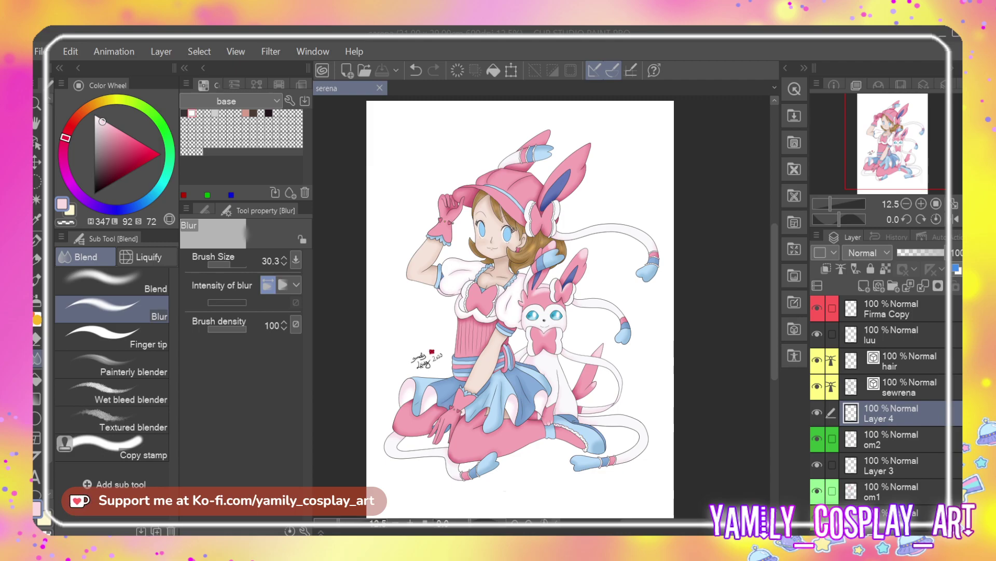
# Select the light blue areas of both of the girl's irises and make layer om1 active
pyautogui.scroll(5, 481, 224)
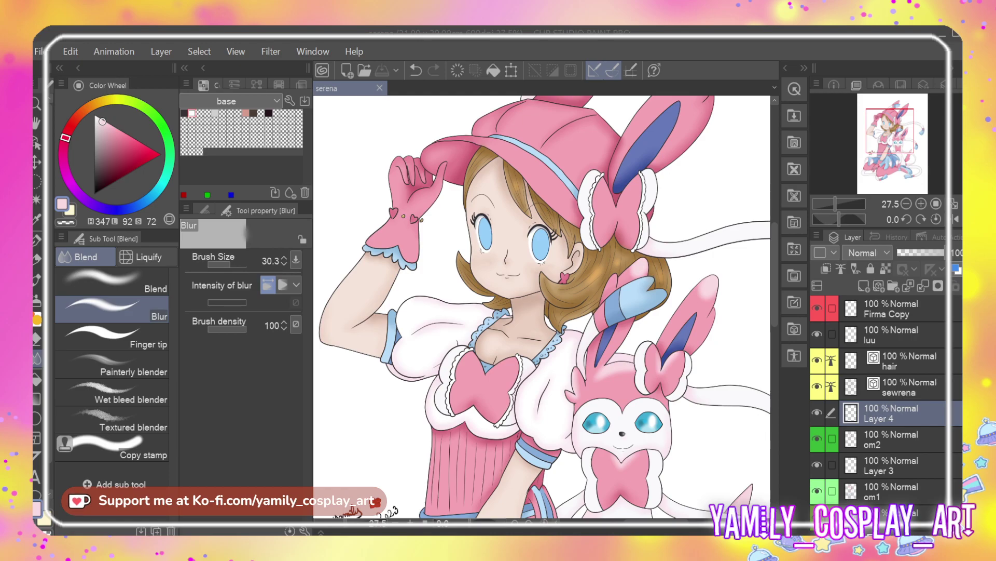
pyautogui.scroll(1, 566, 319)
pyautogui.scroll(3, 471, 188)
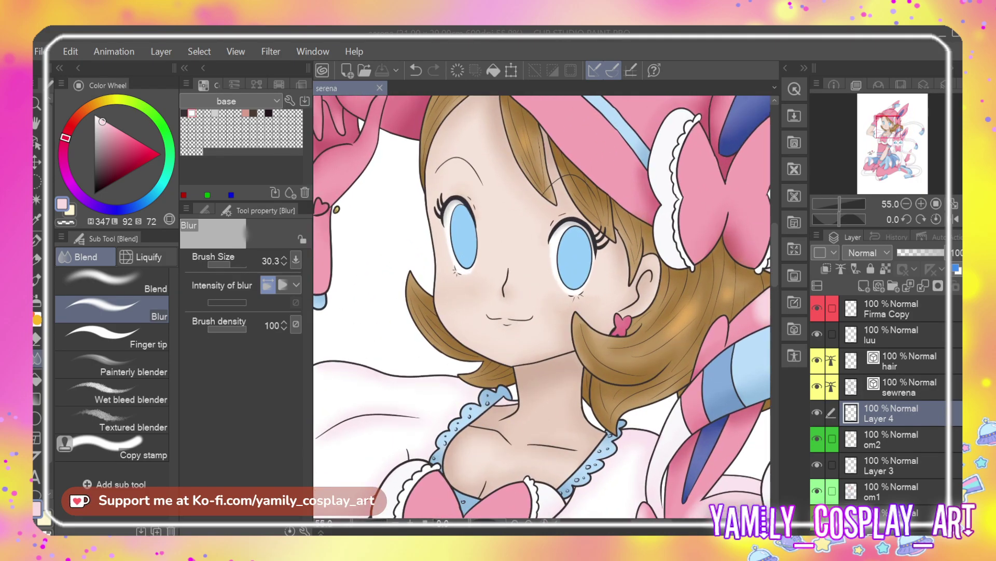
pyautogui.scroll(3, 480, 192)
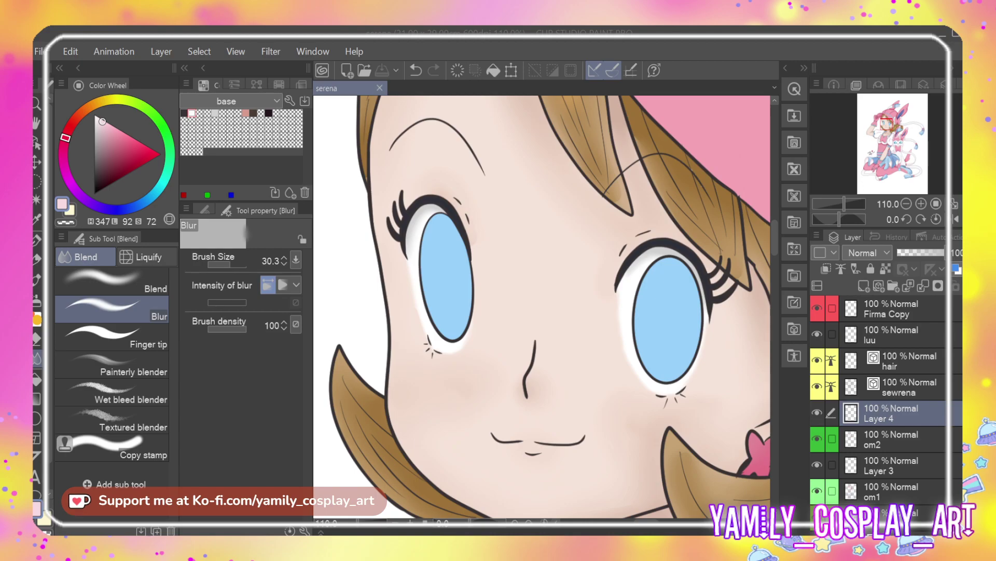
pyautogui.click(891, 513)
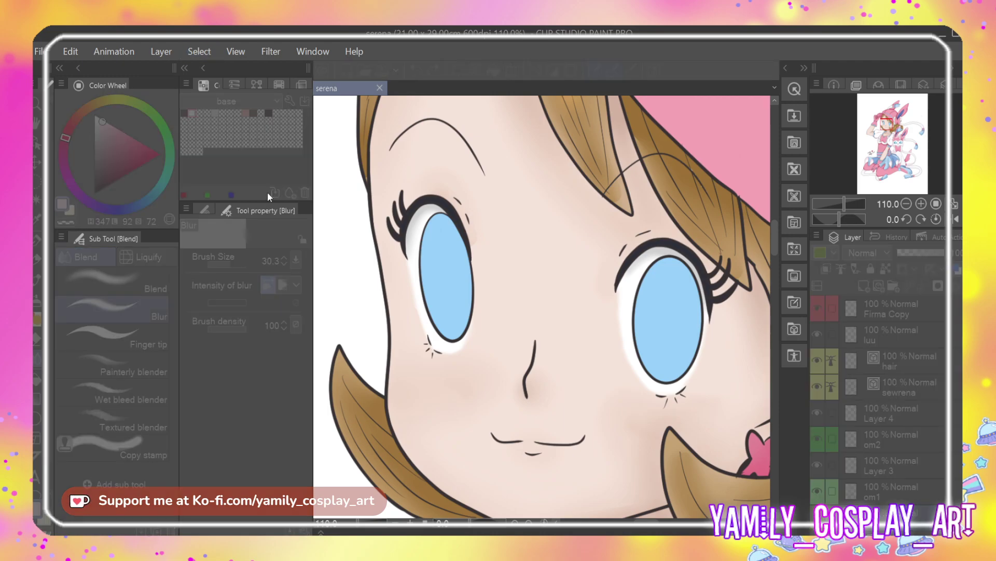
pyautogui.click(468, 266)
pyautogui.click(896, 486)
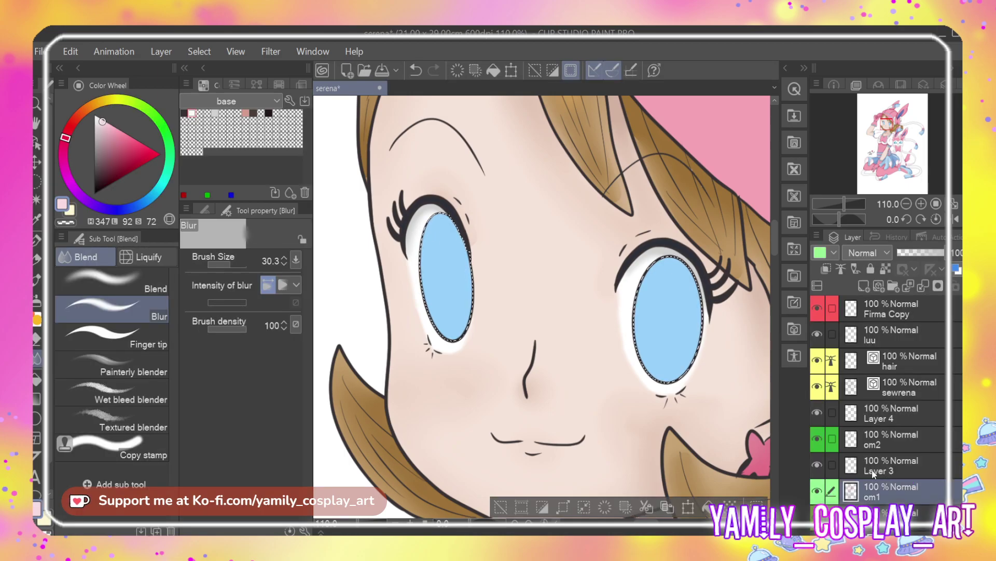
pyautogui.hotkey('ctrl', 'z')
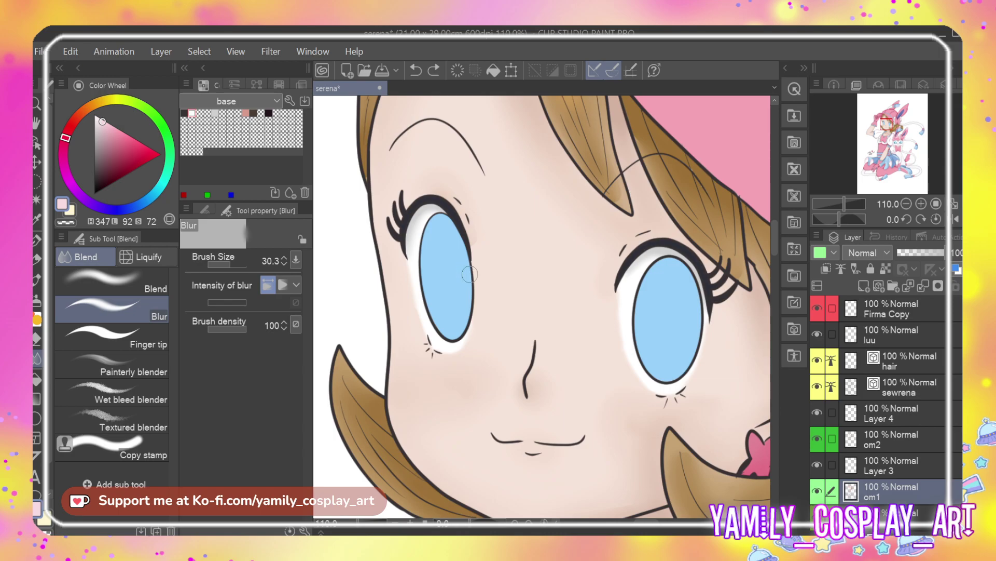
pyautogui.hotkey('ctrl', 'z')
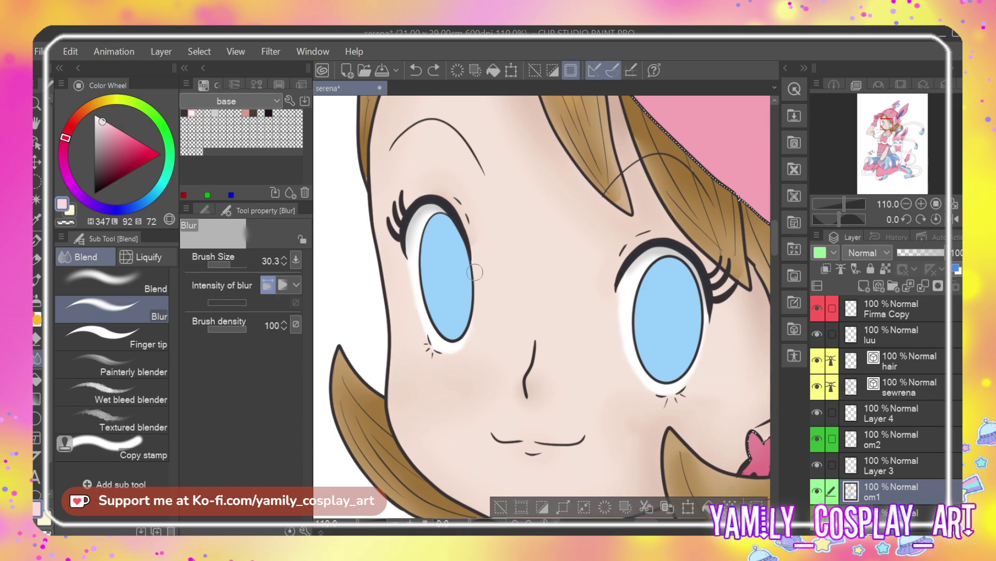
pyautogui.click(437, 69)
pyautogui.click(437, 70)
# Pick the iris blue, darken it to H 205, L 51, S 58, and paint both irises with the Turnip pen, leaving a light patch at the base
pyautogui.press('i')
pyautogui.click(458, 264)
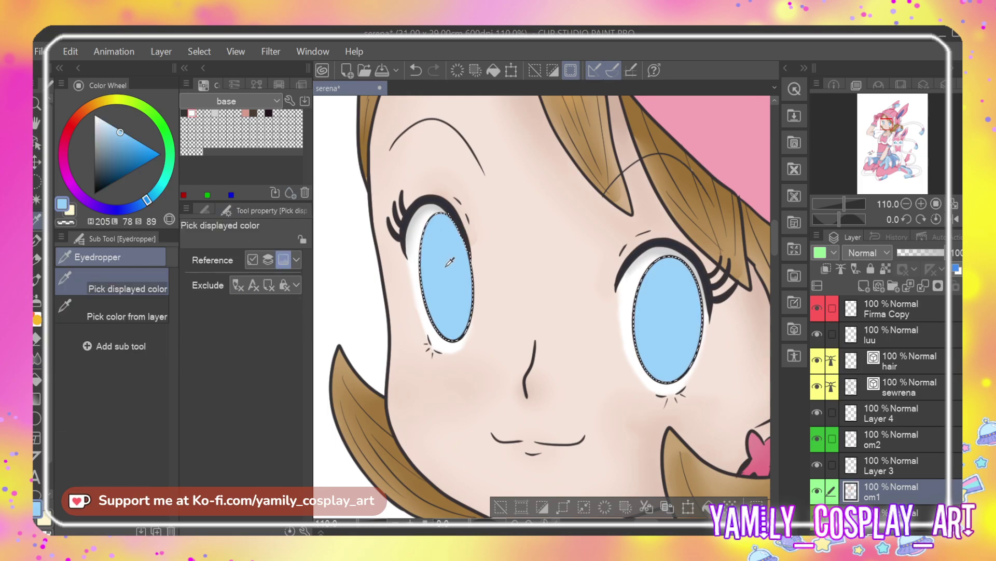
pyautogui.press('p')
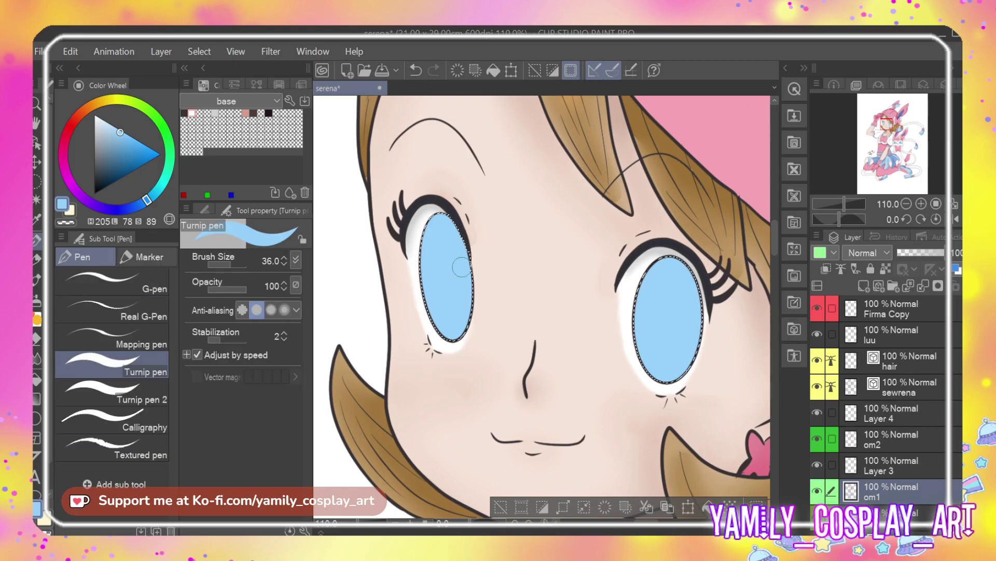
pyautogui.moveTo(138, 147); pyautogui.dragTo(130, 156)
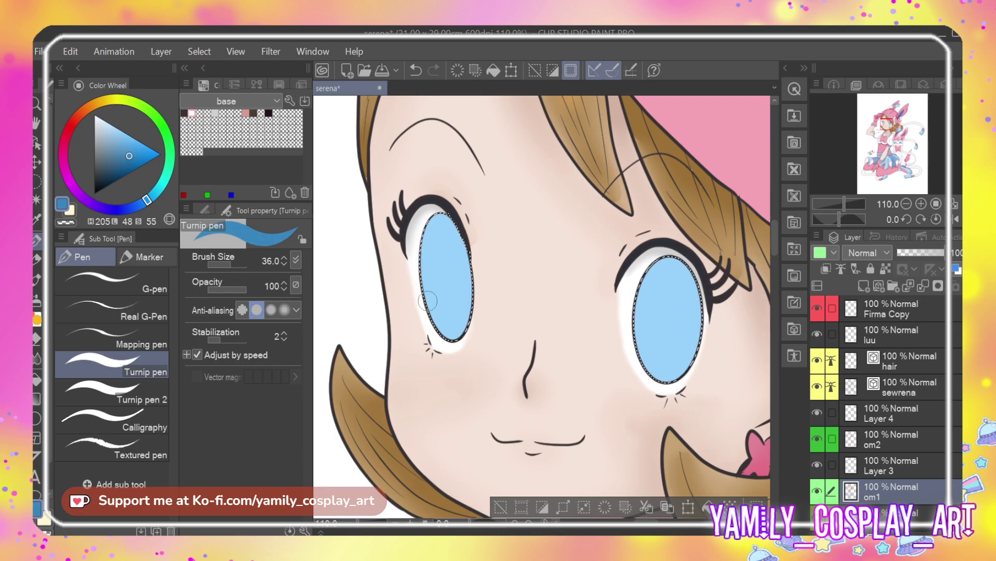
pyautogui.moveTo(446, 280); pyautogui.dragTo(479, 315)
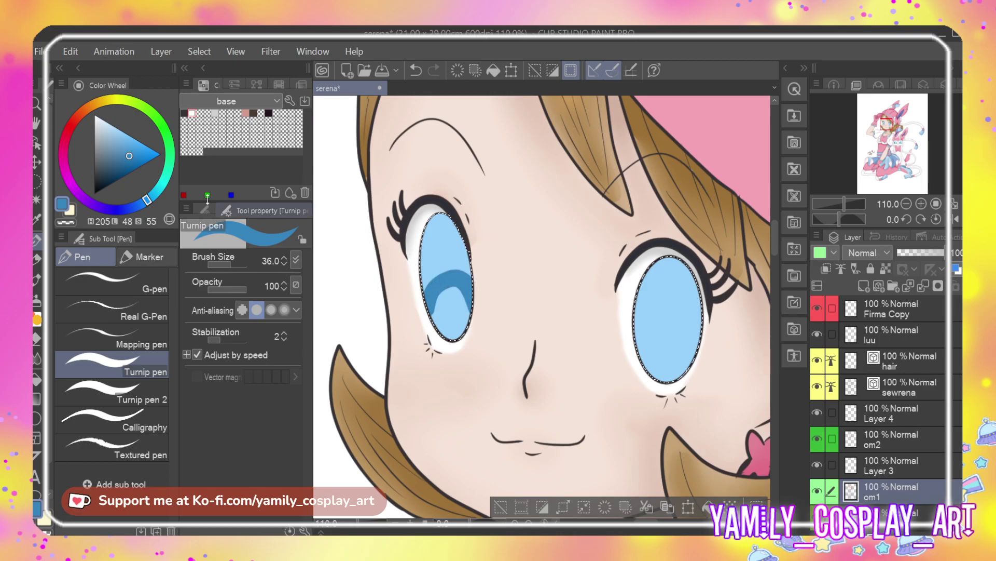
pyautogui.click(133, 154)
pyautogui.moveTo(432, 270)
pyautogui.mouseDown()
pyautogui.moveTo(452, 228)
pyautogui.moveTo(466, 266)
pyautogui.moveTo(425, 285)
pyautogui.moveTo(428, 310)
pyautogui.moveTo(445, 283)
pyautogui.moveTo(465, 289)
pyautogui.moveTo(470, 312)
pyautogui.mouseUp()
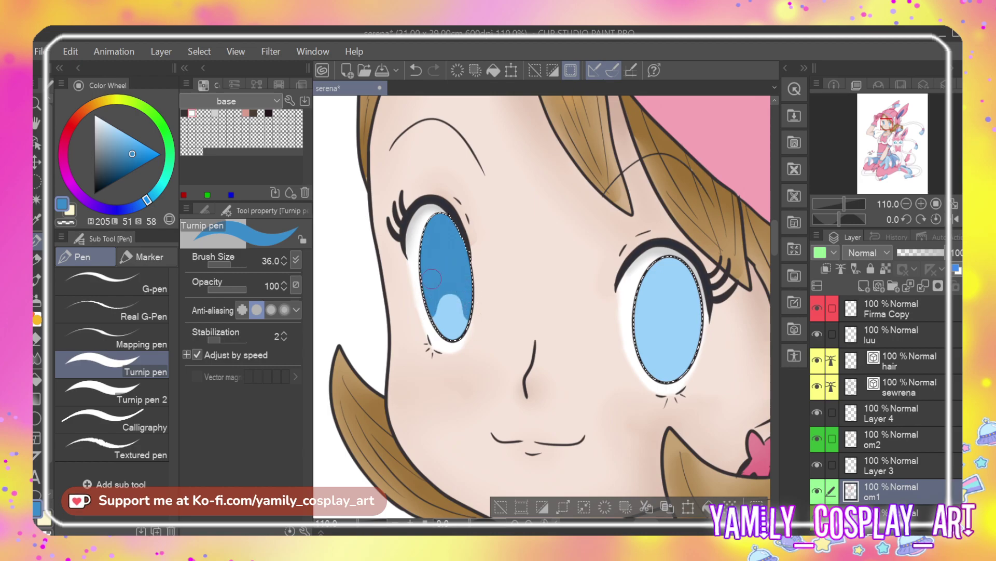
pyautogui.moveTo(636, 307)
pyautogui.mouseDown()
pyautogui.moveTo(652, 339)
pyautogui.moveTo(684, 344)
pyautogui.moveTo(694, 365)
pyautogui.moveTo(644, 308)
pyautogui.moveTo(647, 276)
pyautogui.moveTo(654, 323)
pyautogui.moveTo(667, 280)
pyautogui.moveTo(676, 312)
pyautogui.moveTo(674, 269)
pyautogui.moveTo(699, 345)
pyautogui.moveTo(699, 272)
pyautogui.mouseUp()
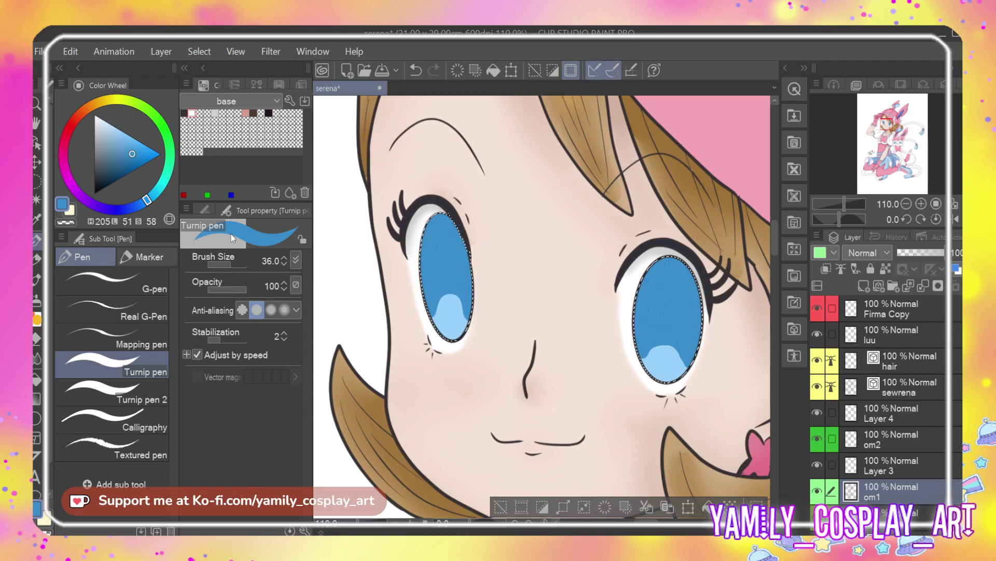
# Widen and round the light patches at the base of both irises with the Soft eraser at size 20.7
pyautogui.press('e')
pyautogui.moveTo(442, 297)
pyautogui.mouseDown()
pyautogui.moveTo(443, 300)
pyautogui.moveTo(464, 321)
pyautogui.moveTo(452, 296)
pyautogui.mouseUp()
pyautogui.hotkey('ctrl', 'z')
pyautogui.hotkey('ctrl', 'z')
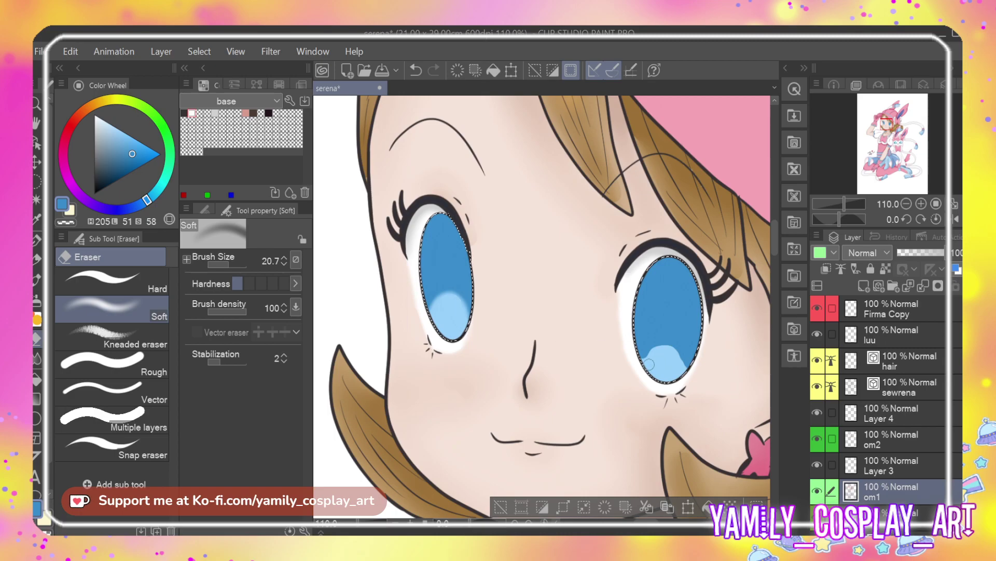
pyautogui.moveTo(657, 349)
pyautogui.mouseDown()
pyautogui.moveTo(679, 362)
pyautogui.moveTo(670, 351)
pyautogui.moveTo(646, 358)
pyautogui.moveTo(675, 348)
pyautogui.moveTo(687, 376)
pyautogui.moveTo(680, 354)
pyautogui.moveTo(642, 364)
pyautogui.mouseUp()
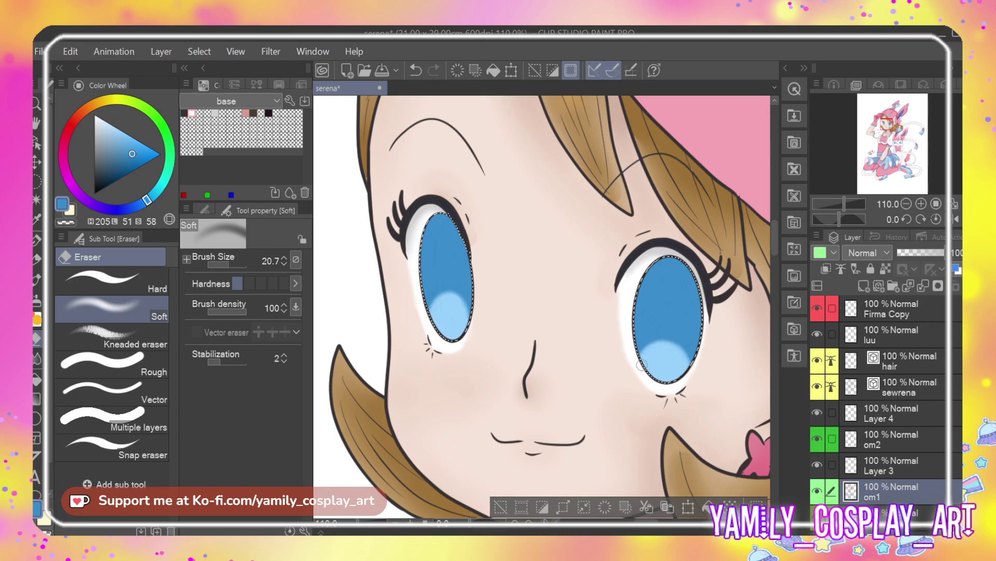
# Soften the upper edge of the light patches in both irises with the Blur tool at size 30.3
pyautogui.press('j')
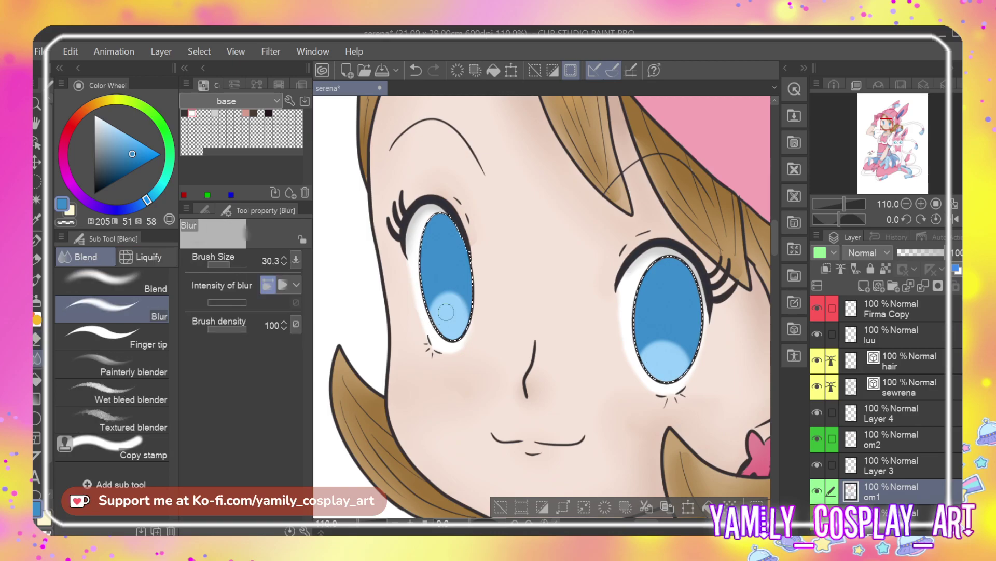
pyautogui.moveTo(433, 305); pyautogui.dragTo(463, 310)
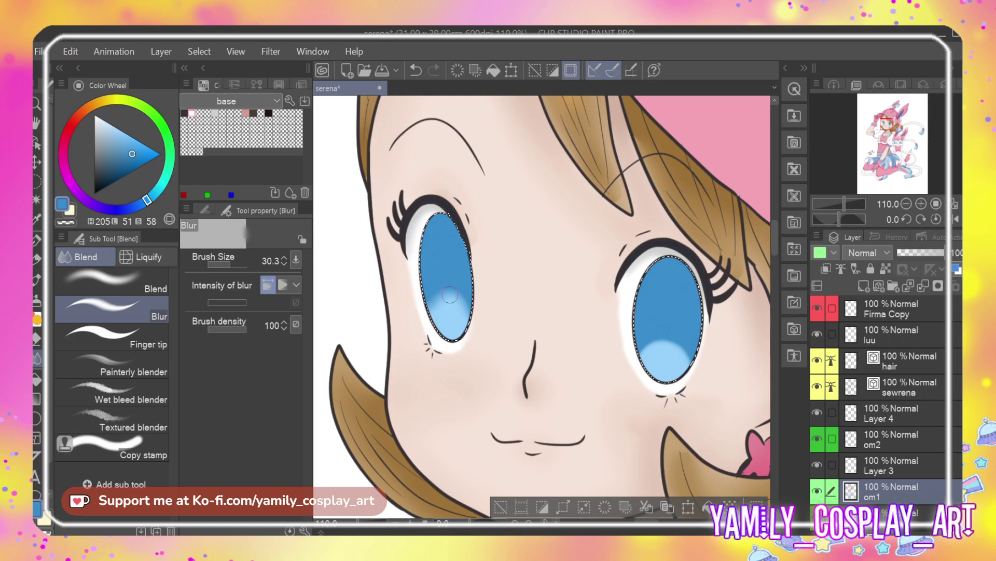
pyautogui.moveTo(645, 352)
pyautogui.mouseDown()
pyautogui.moveTo(692, 361)
pyautogui.moveTo(667, 342)
pyautogui.moveTo(643, 351)
pyautogui.moveTo(694, 369)
pyautogui.mouseUp()
# Darken the blue to H 205, L 36, S 67 and paint shadow crescents along the upper part of both irises with the Turnip pen
pyautogui.click(126, 163)
pyautogui.press('p')
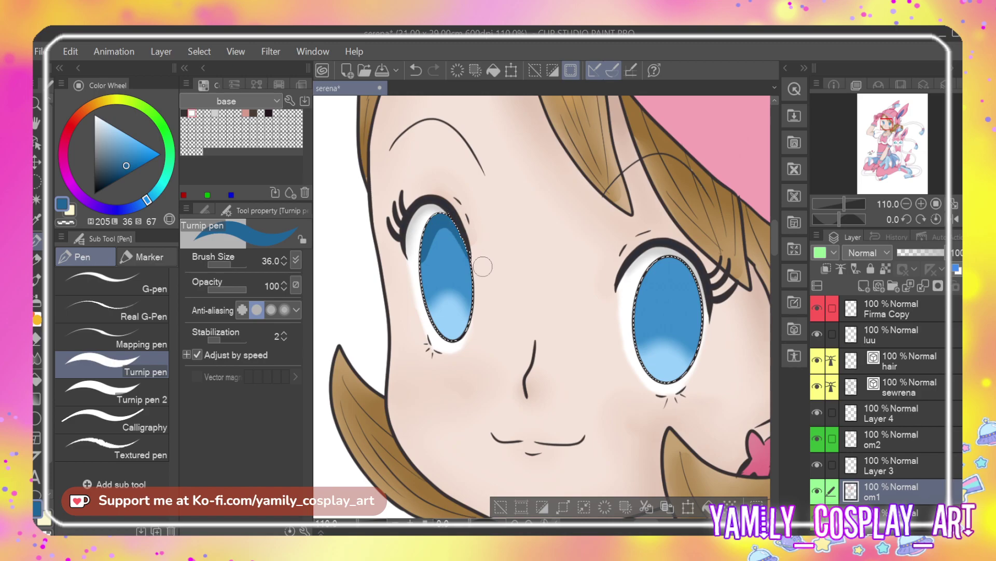
pyautogui.moveTo(634, 302)
pyautogui.mouseDown()
pyautogui.moveTo(649, 275)
pyautogui.moveTo(681, 266)
pyautogui.moveTo(710, 315)
pyautogui.mouseUp()
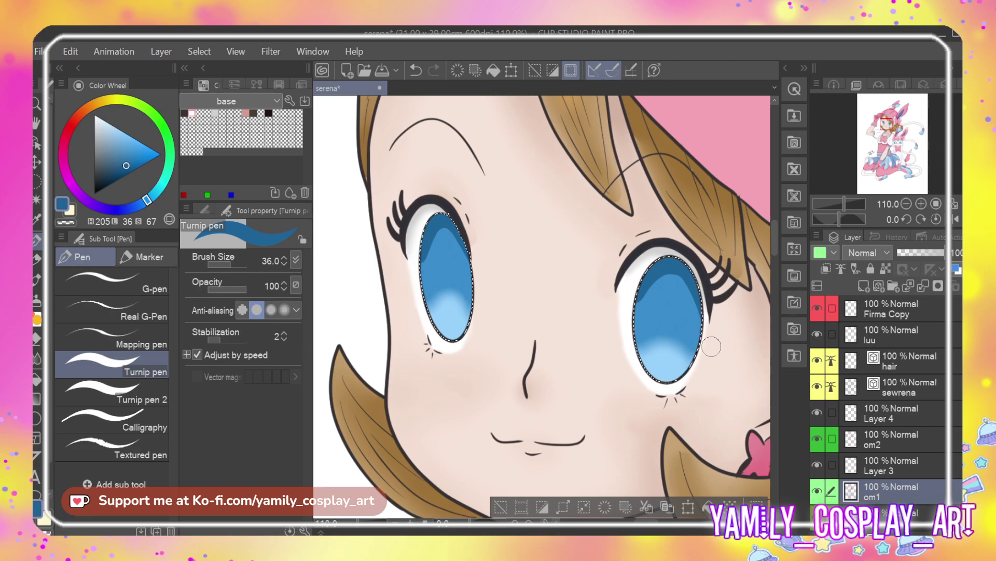
# Smooth the dark upper shading of both irises with the Blend tool at brush size 16.1
pyautogui.press('e')
pyautogui.press('j')
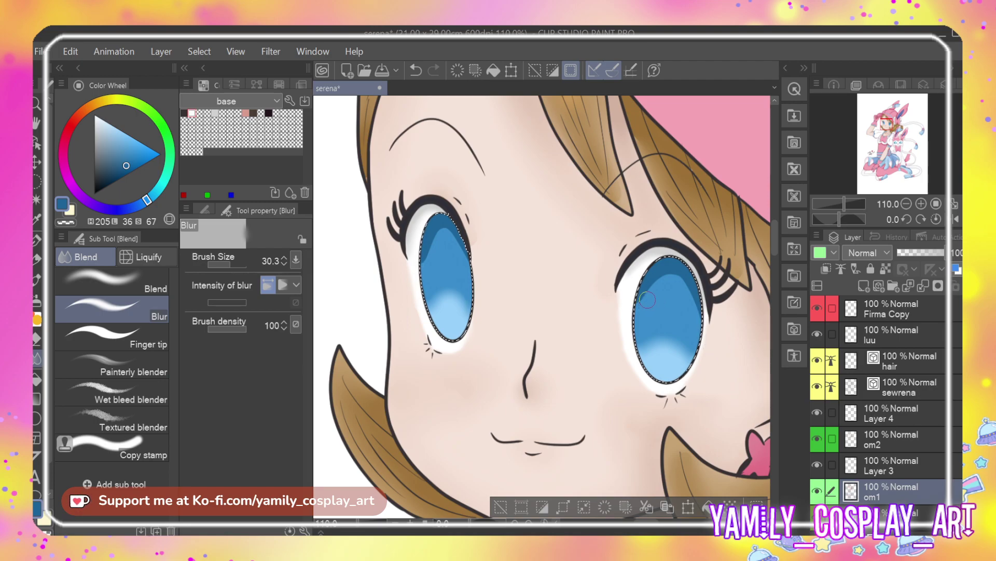
pyautogui.click(147, 280)
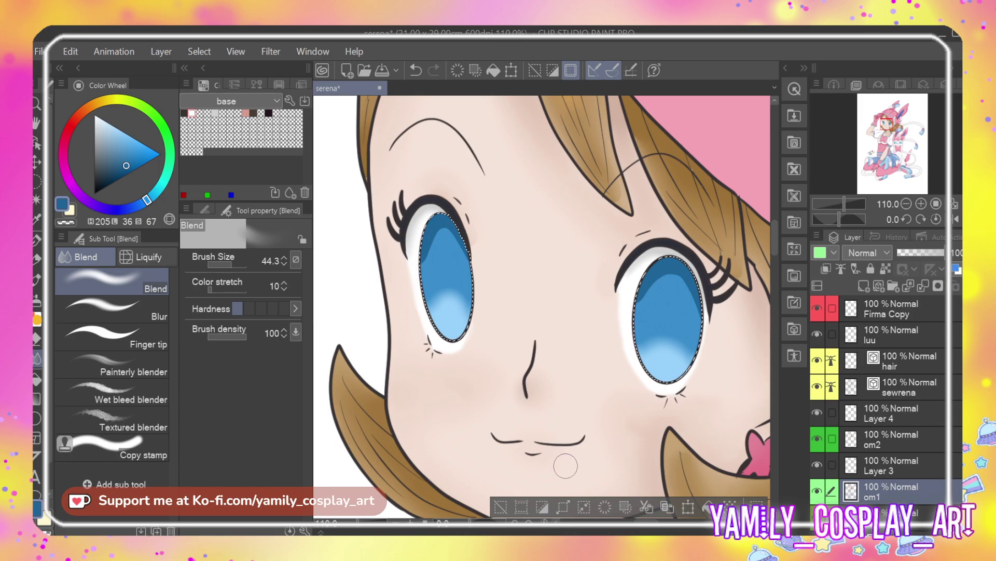
pyautogui.moveTo(241, 264); pyautogui.dragTo(226, 262)
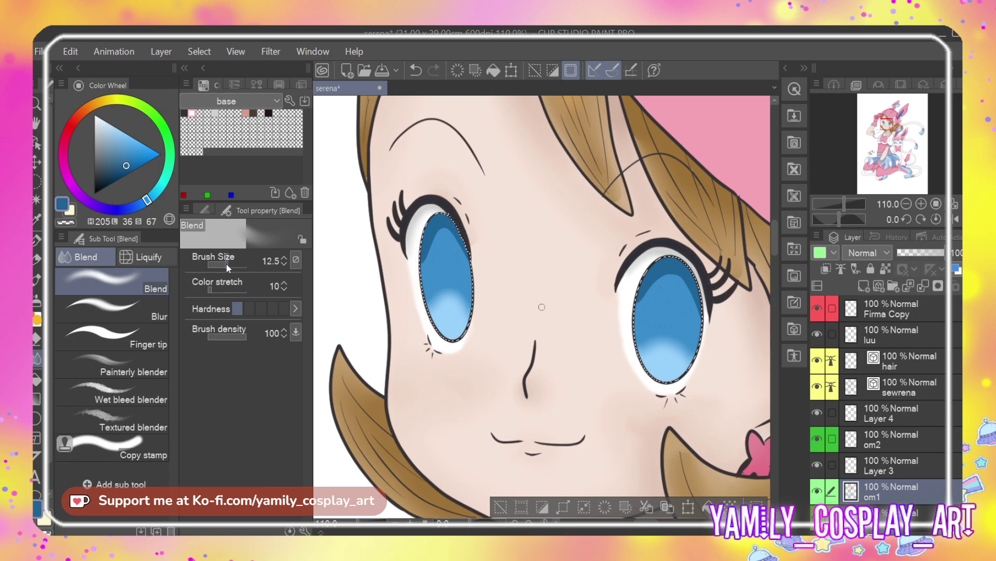
pyautogui.click(229, 265)
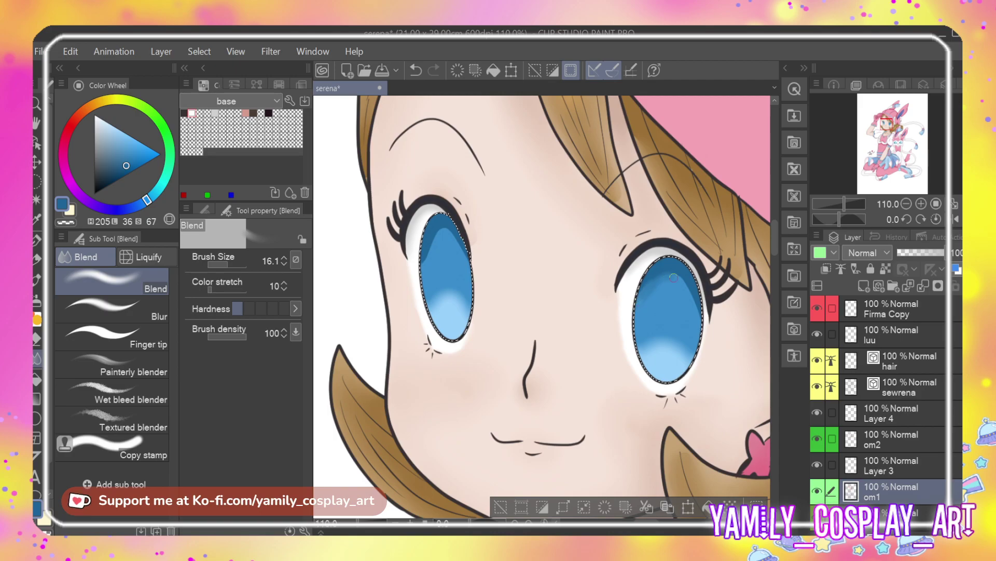
pyautogui.moveTo(673, 278); pyautogui.dragTo(696, 317)
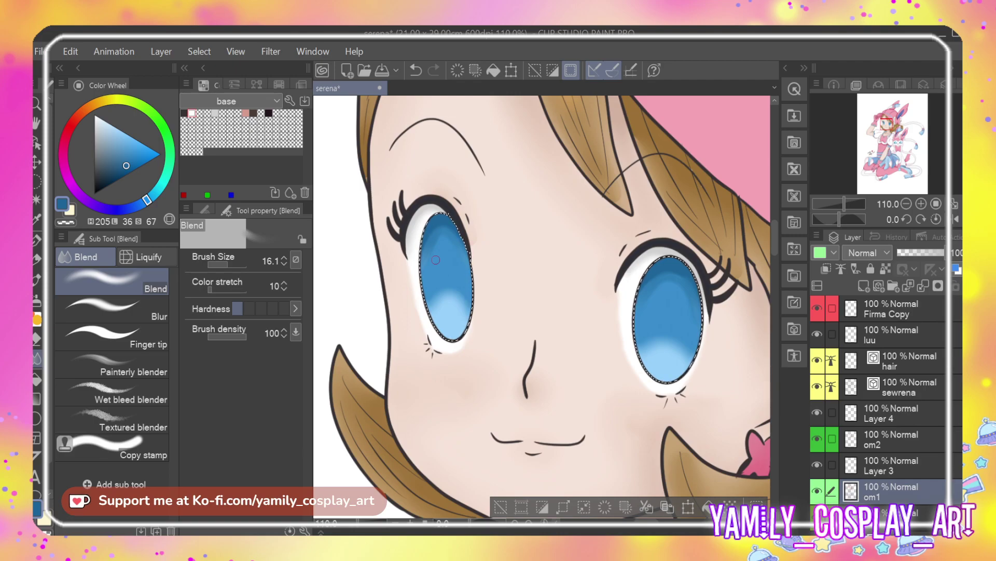
# Blur the shadow transitions in both irises at size 30.3 and clear the selection
pyautogui.click(111, 308)
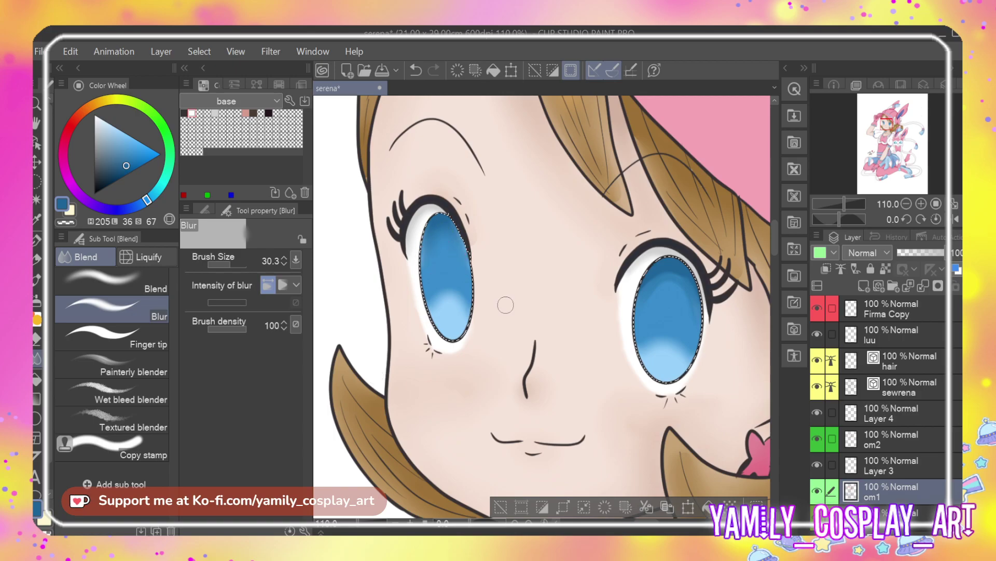
pyautogui.moveTo(650, 281)
pyautogui.mouseDown()
pyautogui.moveTo(689, 300)
pyautogui.moveTo(651, 289)
pyautogui.moveTo(697, 314)
pyautogui.moveTo(701, 333)
pyautogui.mouseUp()
pyautogui.scroll(-3, 581, 296)
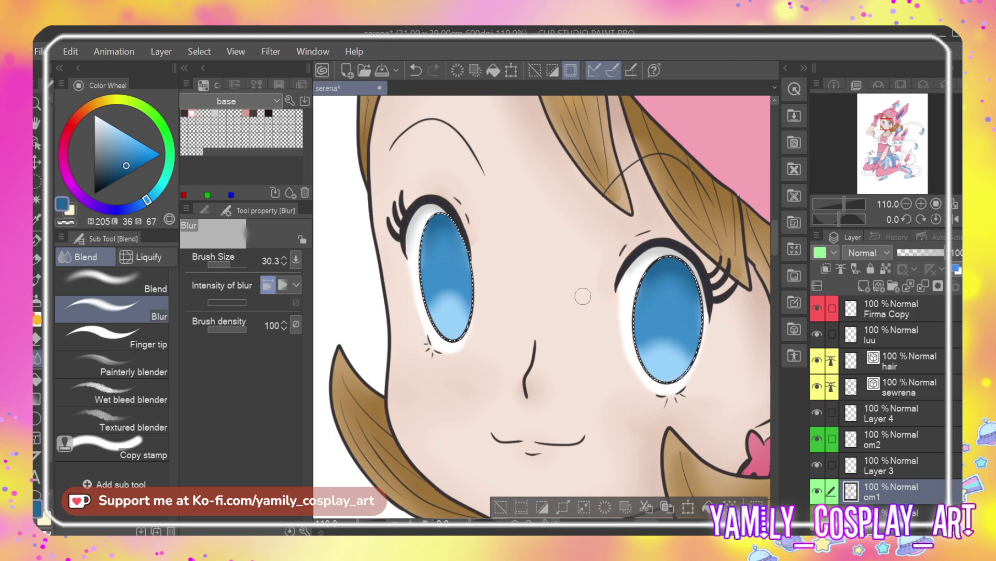
pyautogui.scroll(-3, 502, 255)
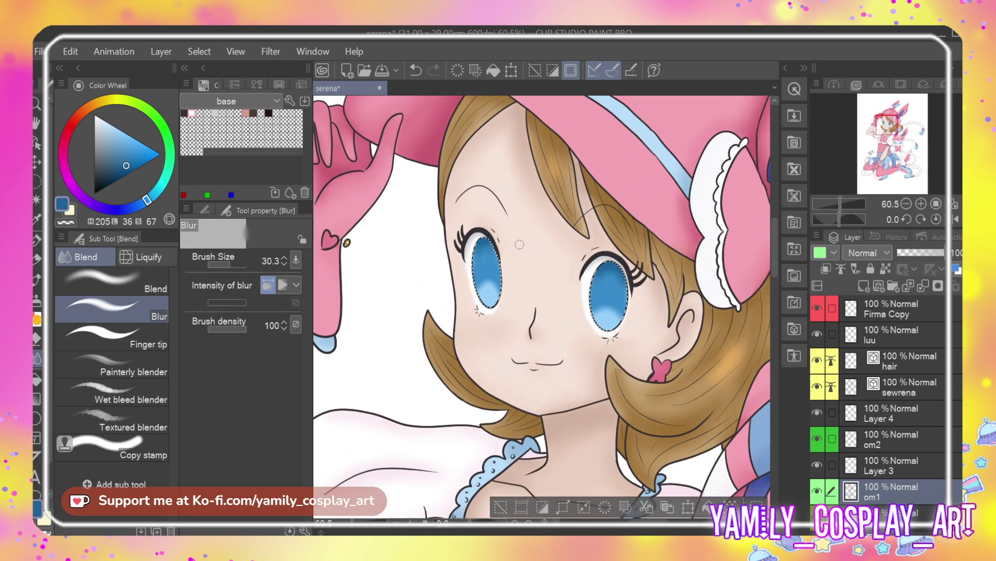
pyautogui.scroll(3, 620, 234)
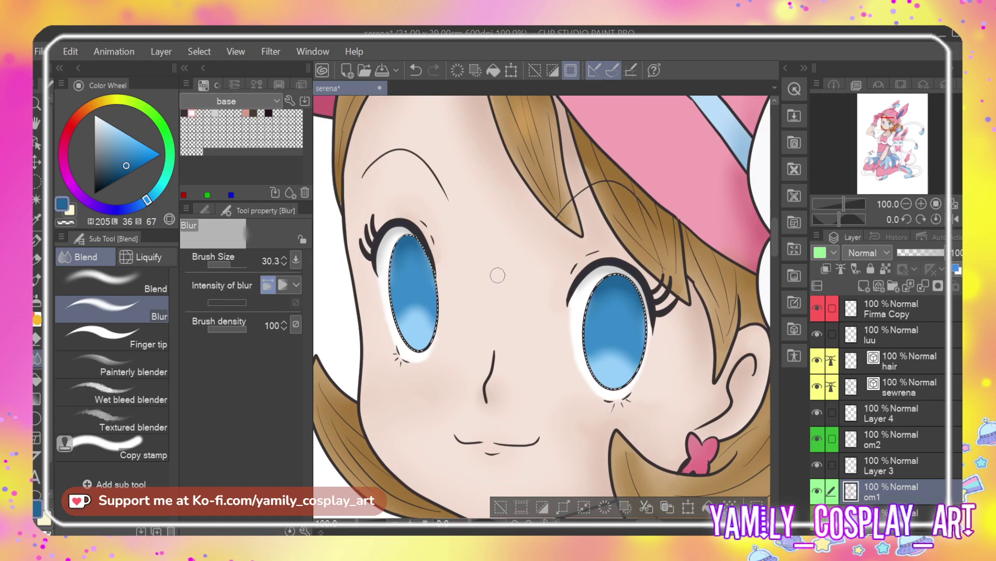
pyautogui.click(502, 506)
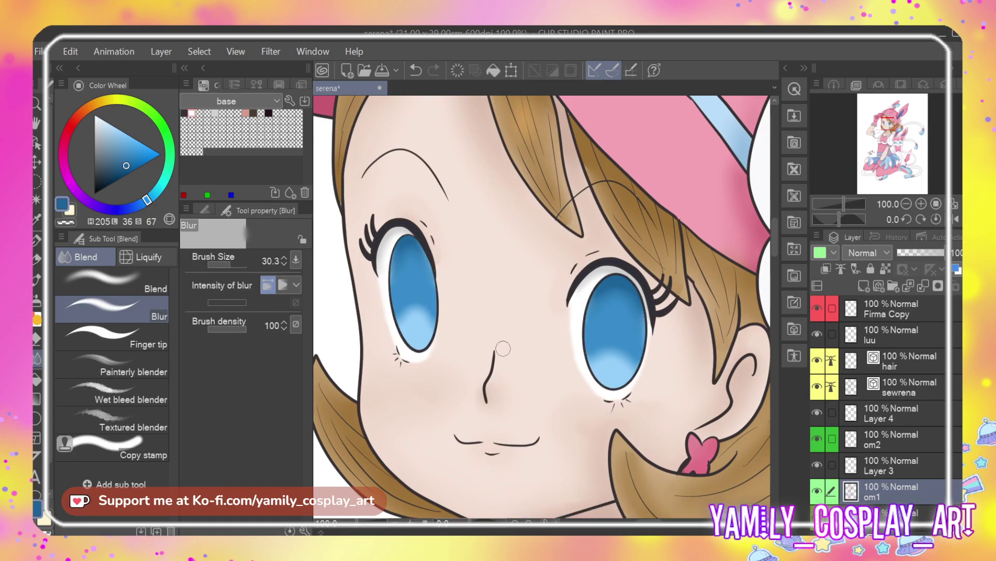
# On a new layer above om1, draw a filled dark ellipse in H 350, L 20, S 6 as the pupil of the eye nearest the earring
pyautogui.scroll(1, 506, 356)
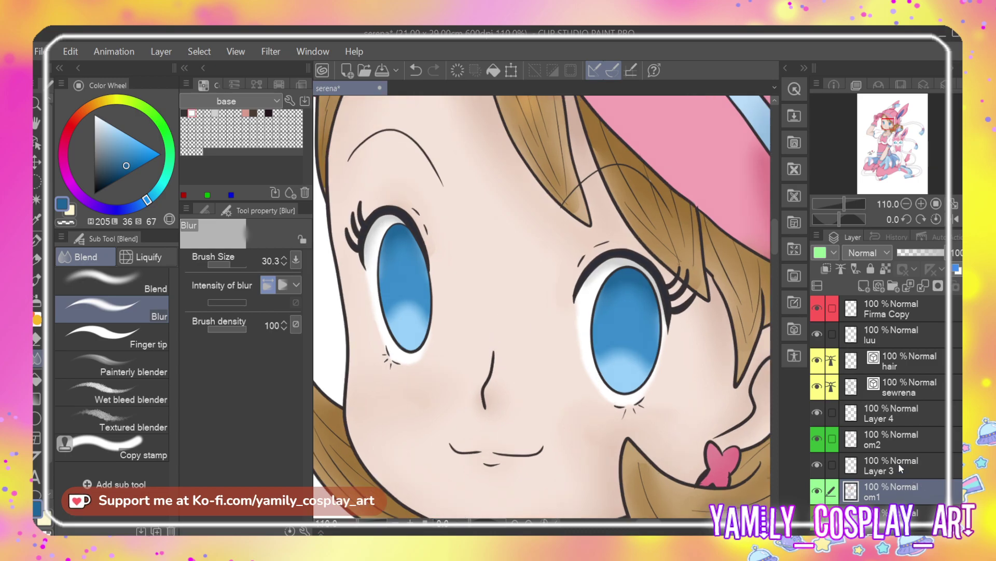
pyautogui.click(860, 285)
pyautogui.scroll(2, 646, 343)
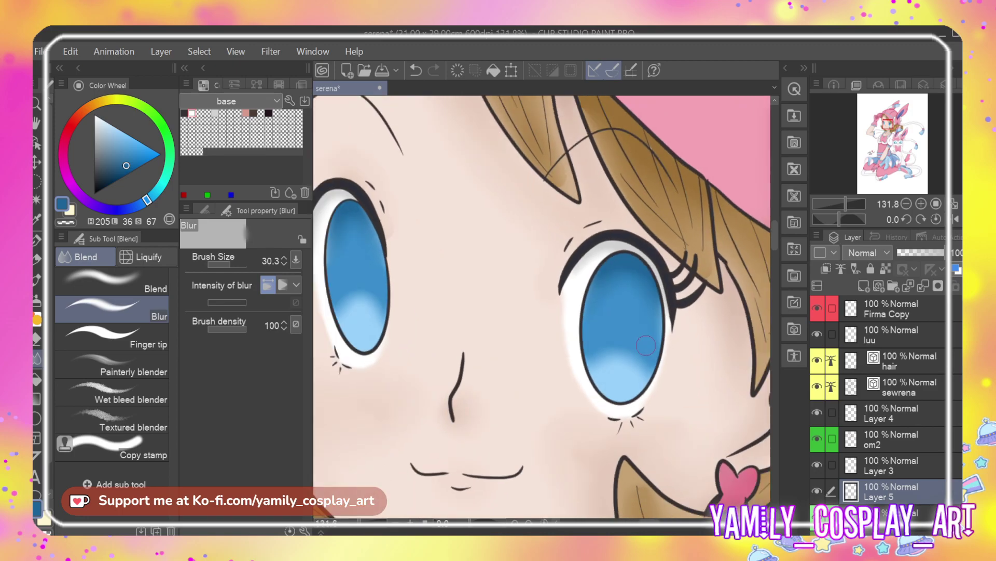
pyautogui.click(39, 420)
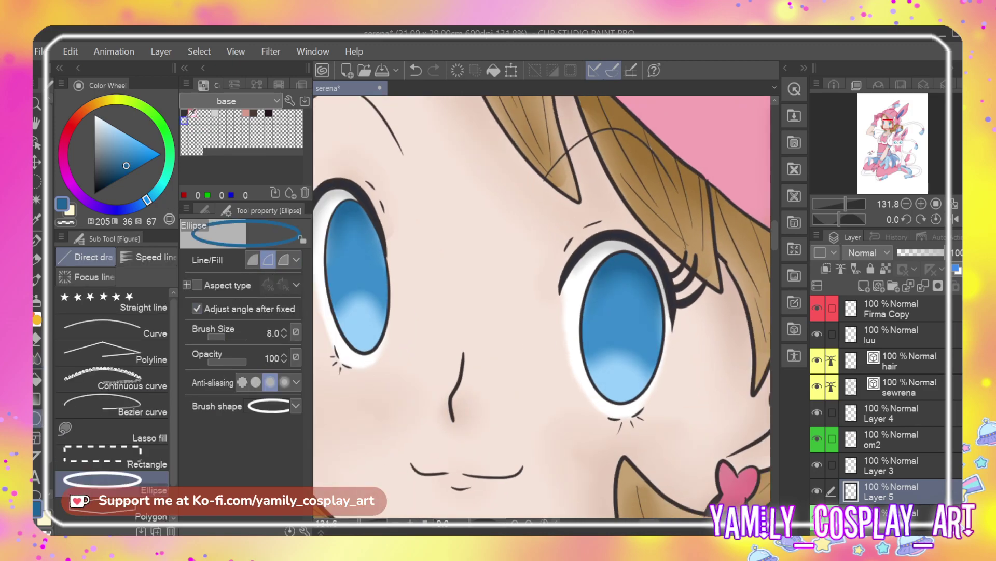
pyautogui.click(185, 112)
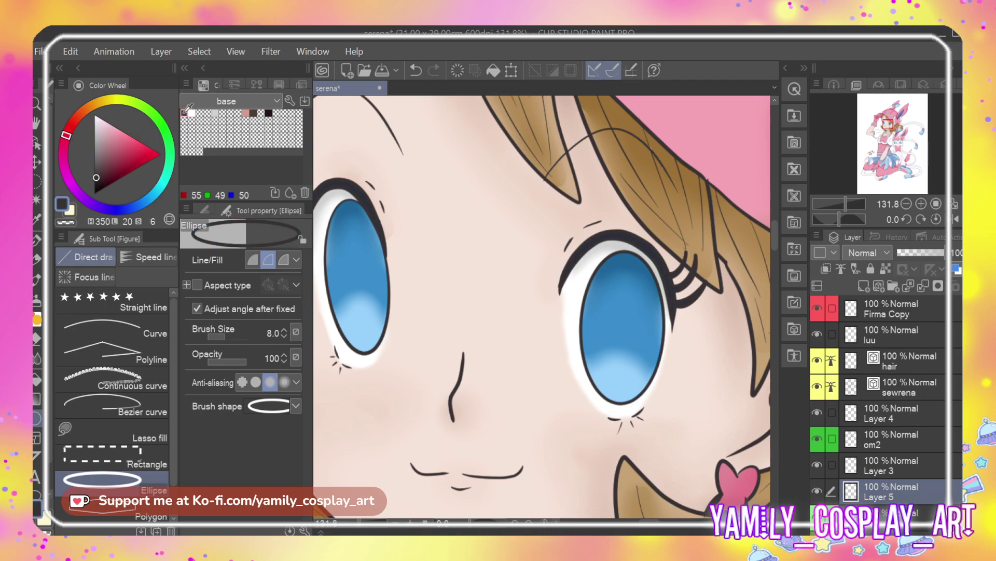
pyautogui.click(253, 260)
pyautogui.scroll(2, 639, 331)
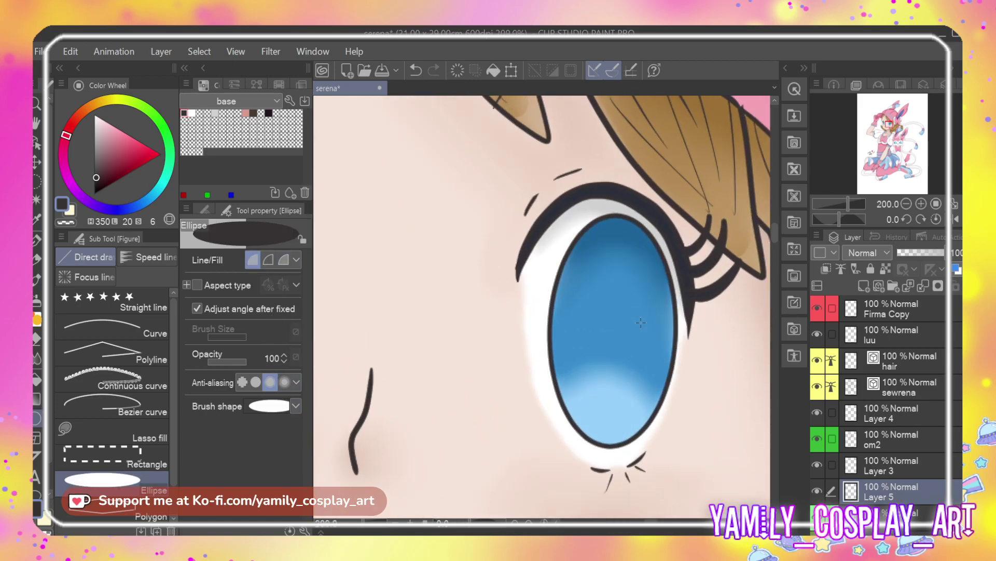
pyautogui.moveTo(604, 282); pyautogui.dragTo(647, 390)
pyautogui.click(648, 390)
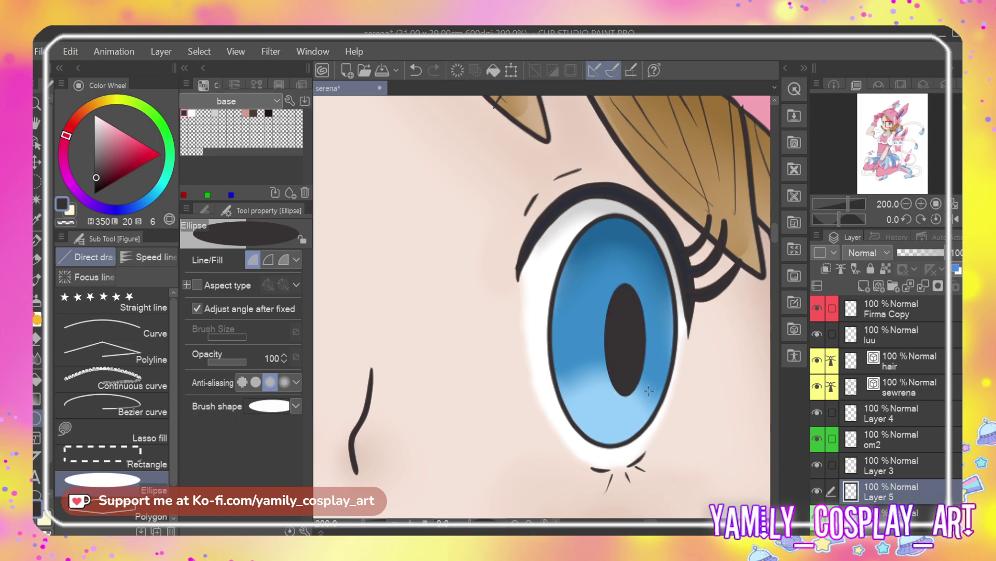
# Move the pupil layer so the dark ellipse sits at the centre of the iris
pyautogui.click(36, 161)
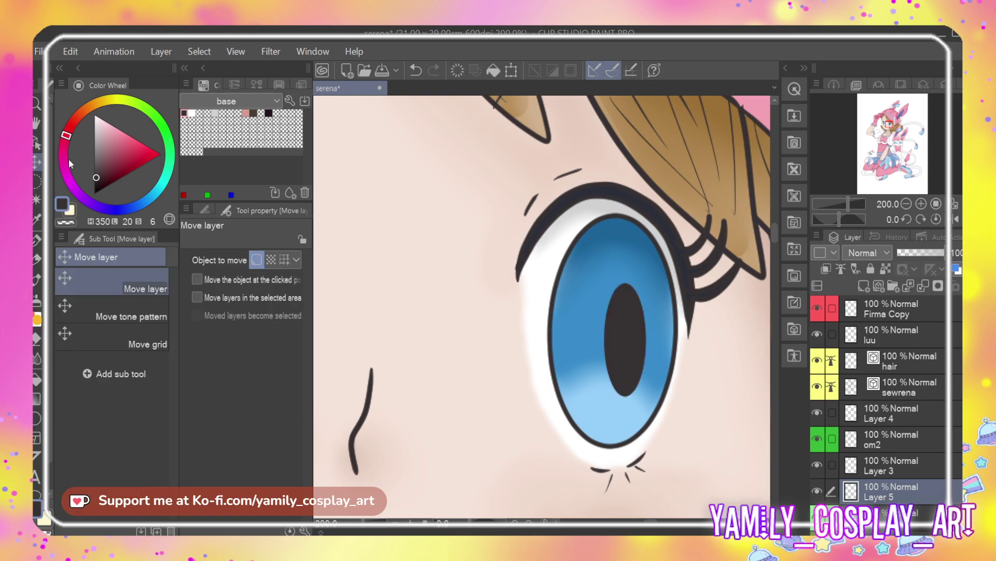
pyautogui.moveTo(630, 347); pyautogui.dragTo(621, 333)
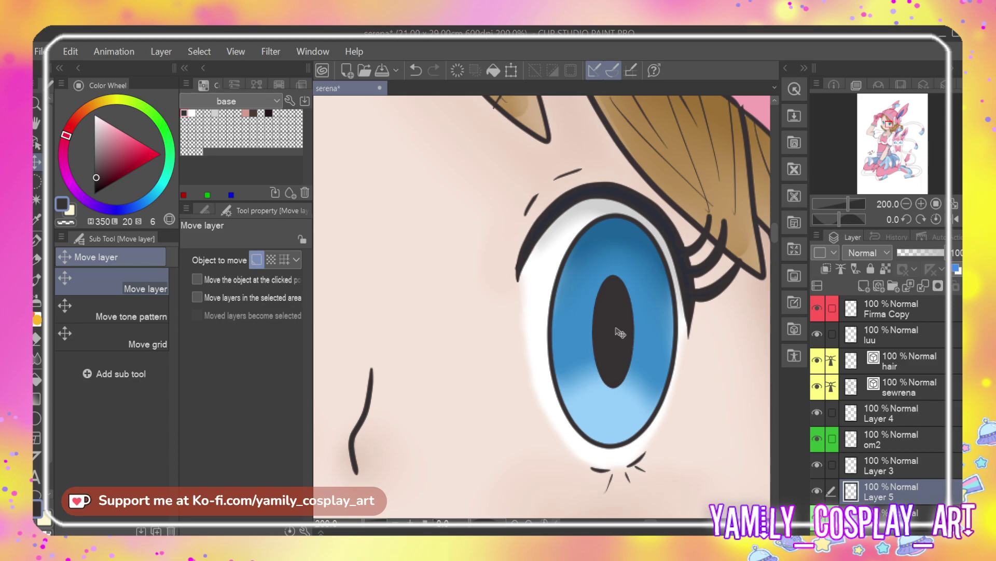
pyautogui.scroll(-5, 621, 333)
pyautogui.scroll(3, 625, 329)
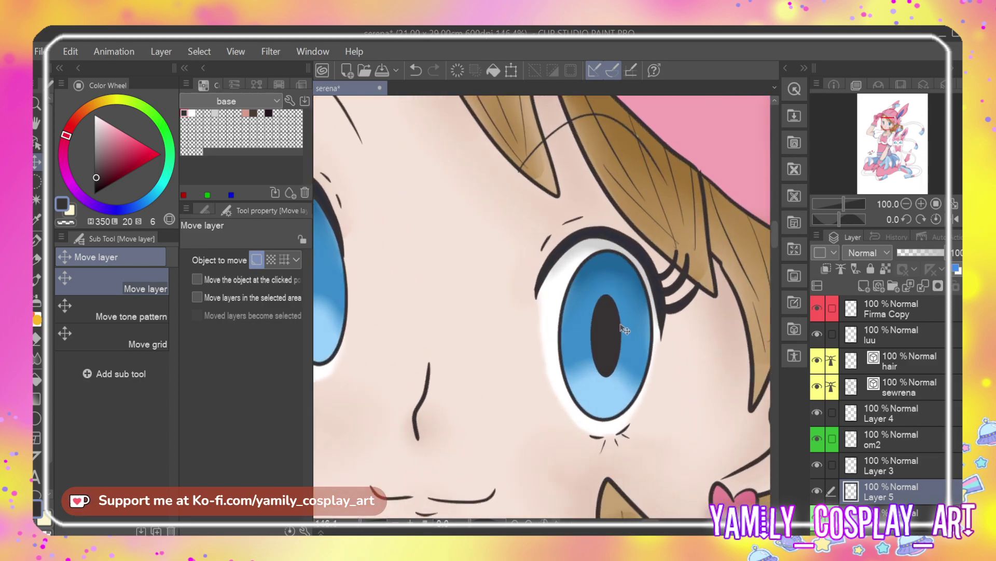
pyautogui.moveTo(621, 326); pyautogui.dragTo(622, 326)
pyautogui.scroll(-4, 390, 287)
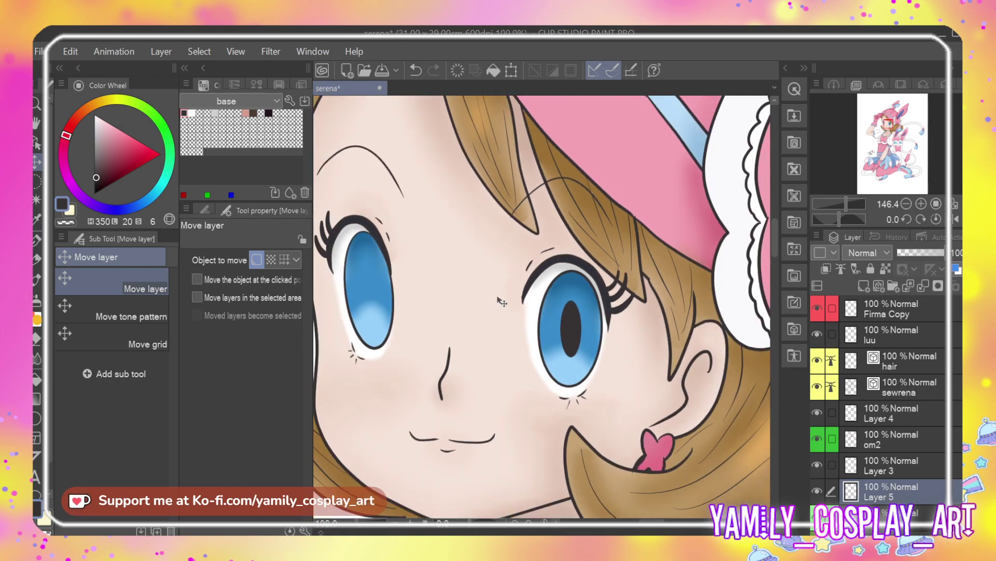
# Duplicate the pupil layer and move the copy onto the iris of the girl's other eye
pyautogui.scroll(4, 390, 287)
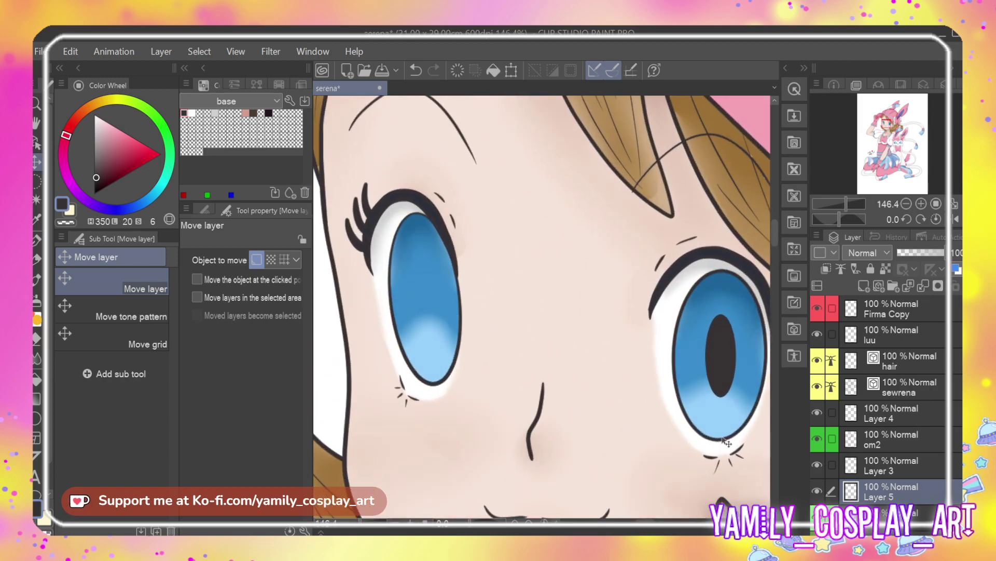
pyautogui.hotkey('ctrl', 'v')
pyautogui.moveTo(718, 365); pyautogui.dragTo(431, 309)
pyautogui.scroll(1, 423, 308)
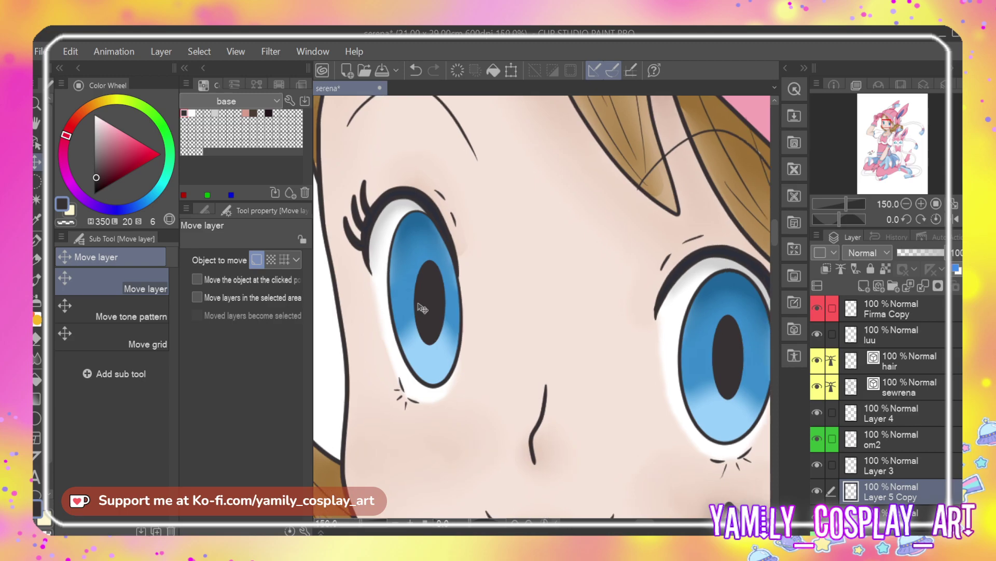
pyautogui.scroll(-2, 423, 308)
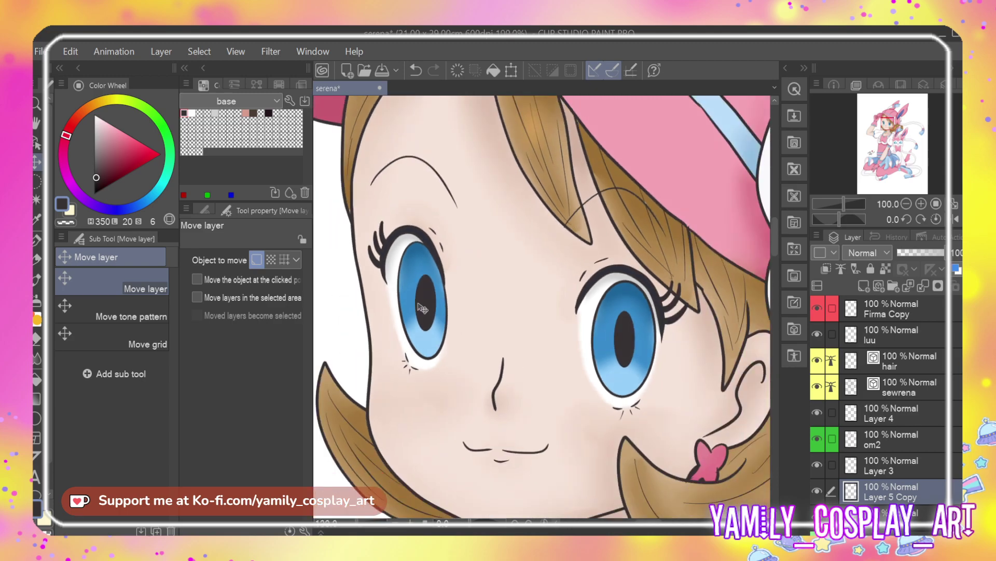
# Free-transform the copied pupil to 93% width, tilt it -4.4 degrees, and reposition it to fit the narrower iris
pyautogui.click(195, 53)
pyautogui.click(114, 62)
pyautogui.hotkey('ctrl', 'shift', 't')
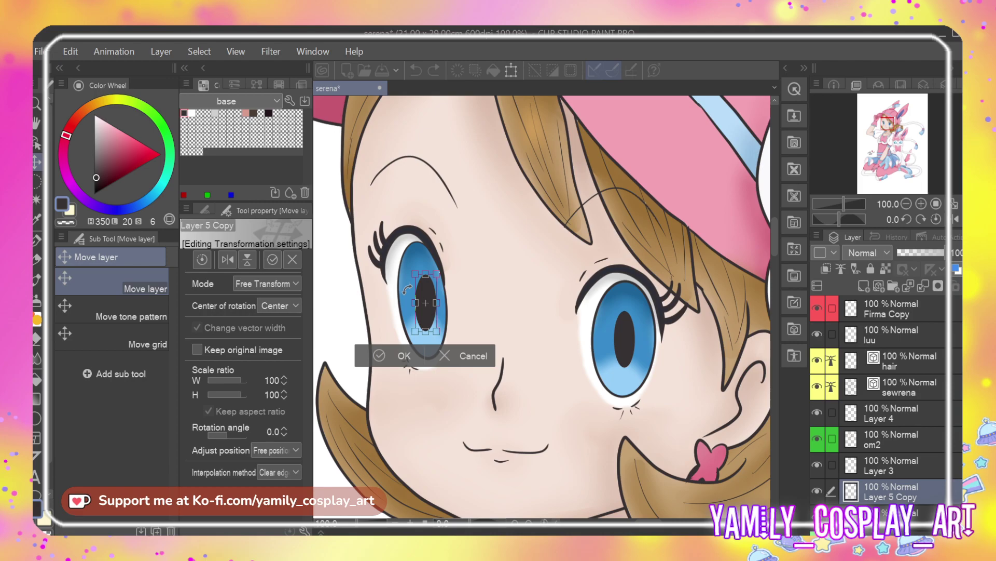
pyautogui.moveTo(422, 297); pyautogui.dragTo(440, 326)
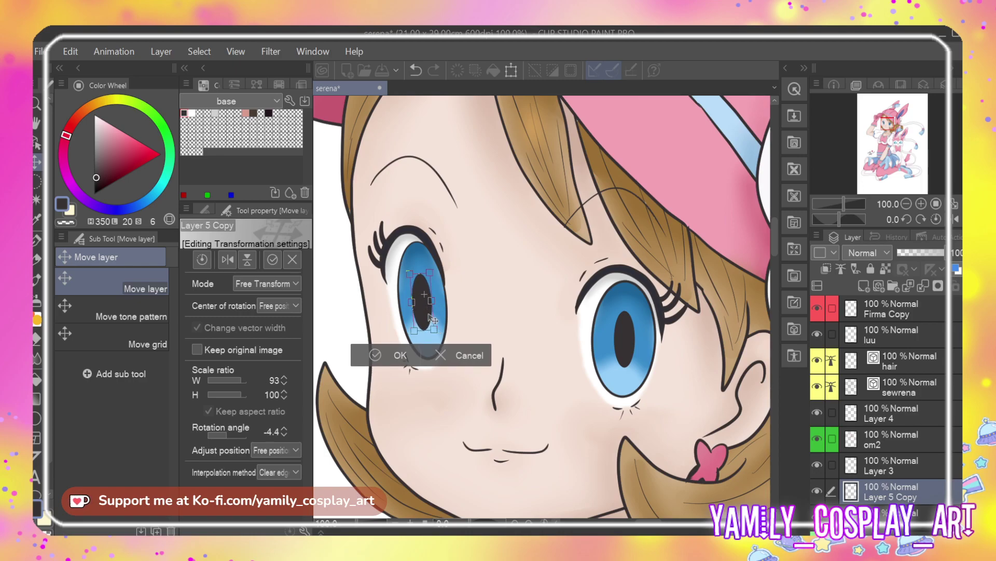
pyautogui.click(394, 358)
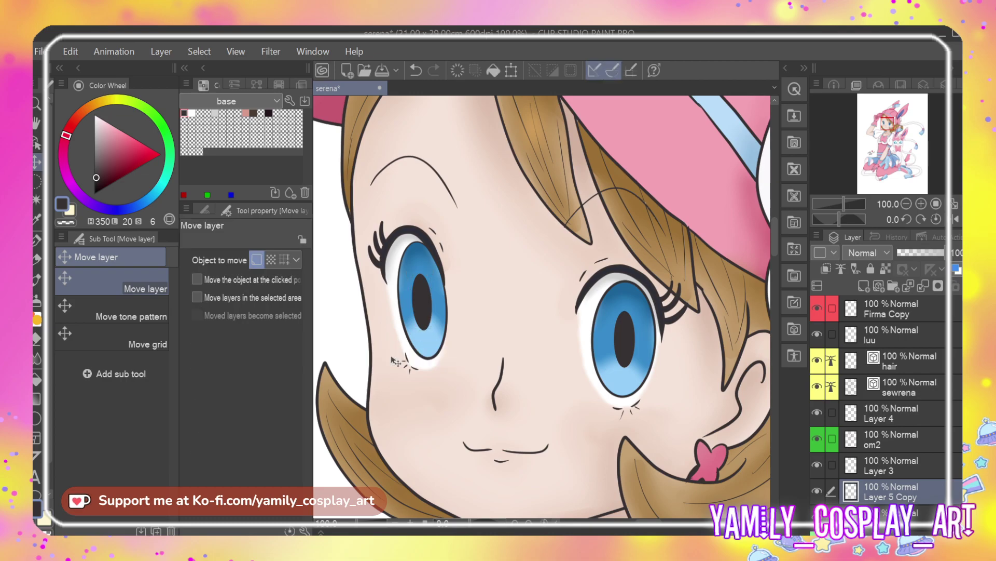
# Scale the copied pupil down to 96% with its aspect ratio kept
pyautogui.scroll(-4, 394, 358)
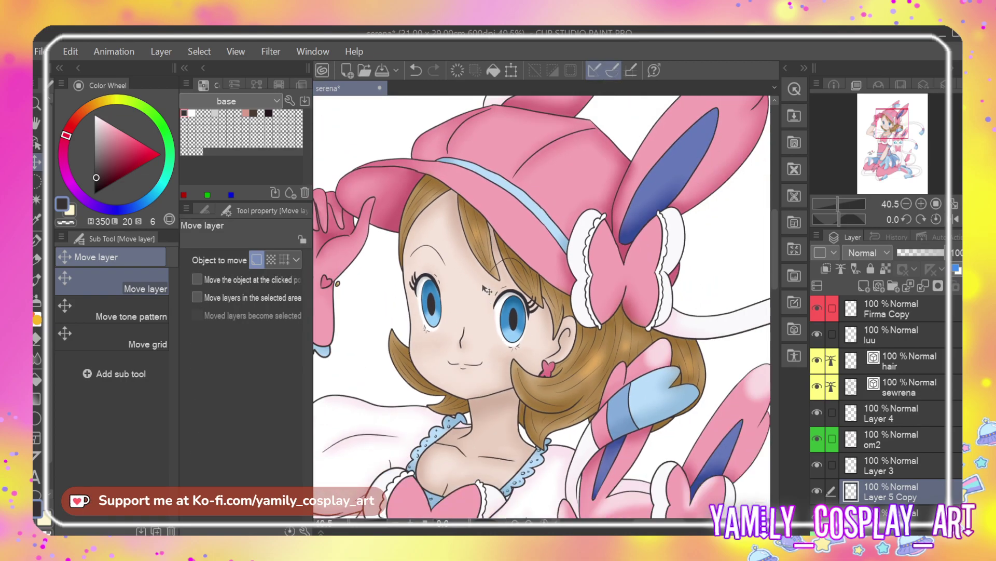
pyautogui.scroll(3, 485, 289)
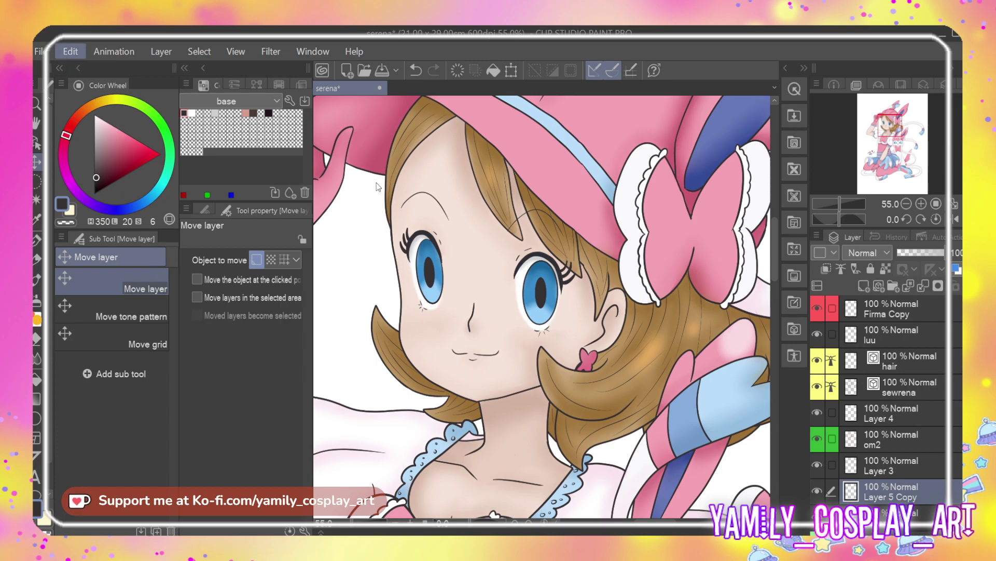
pyautogui.hotkey('ctrl', 't')
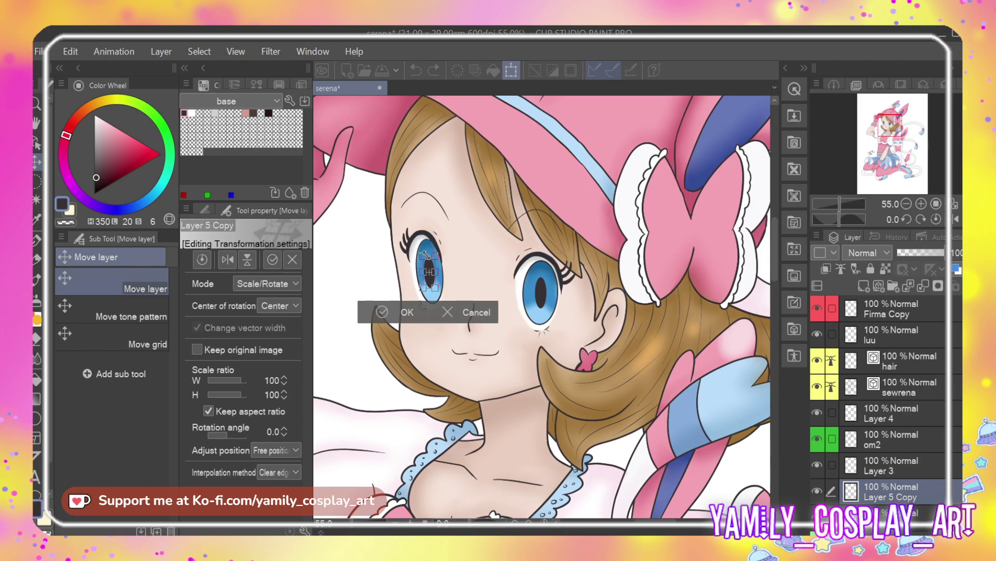
pyautogui.moveTo(424, 255); pyautogui.dragTo(426, 257)
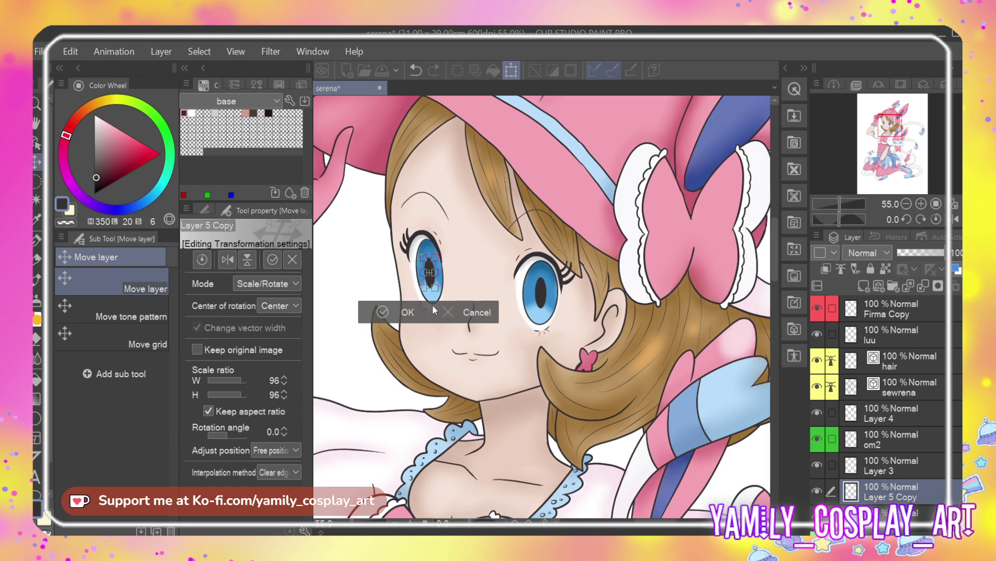
pyautogui.click(408, 312)
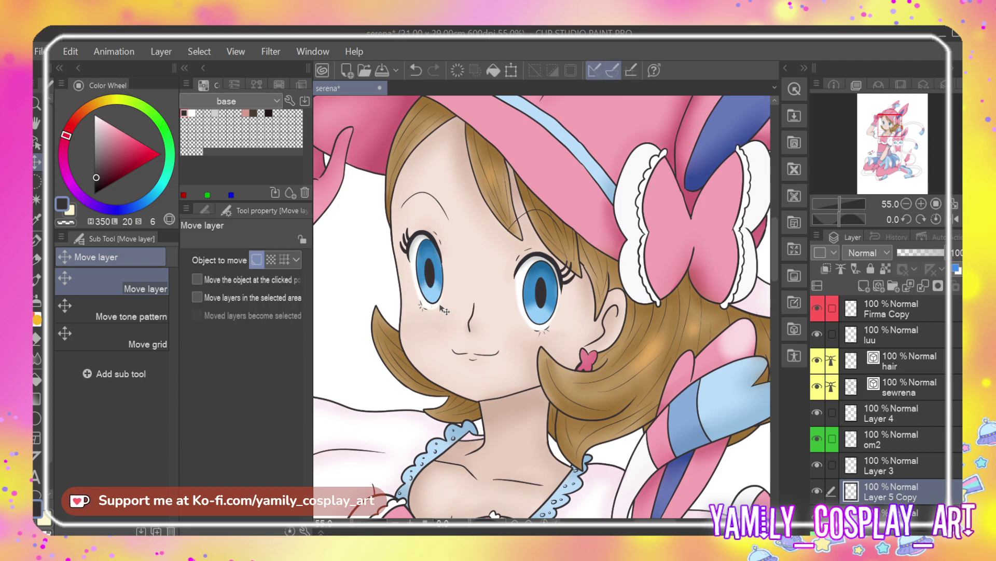
# Merge the copied pupil layer down into the original pupil layer, Layer 5
pyautogui.scroll(1, 525, 282)
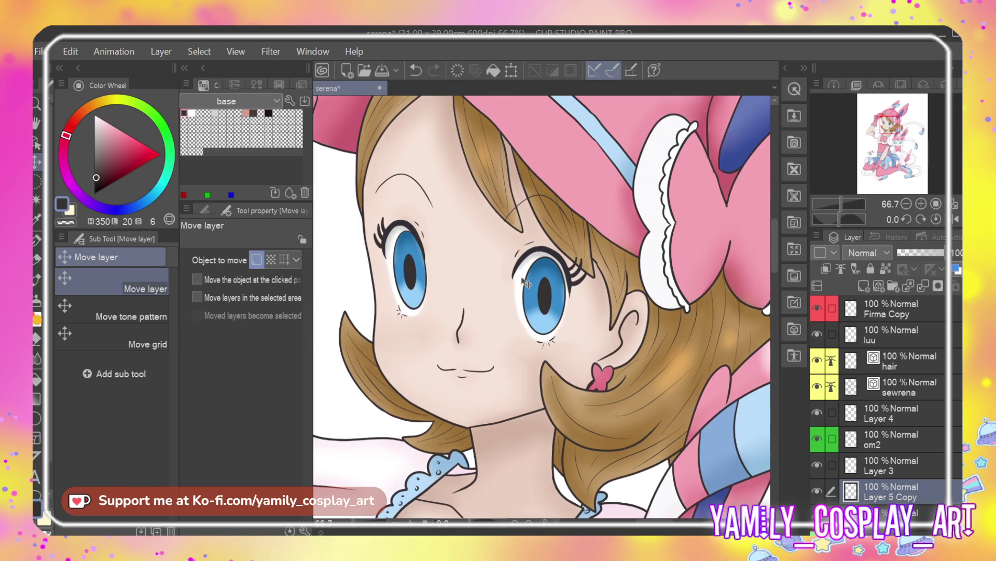
pyautogui.scroll(1, 525, 281)
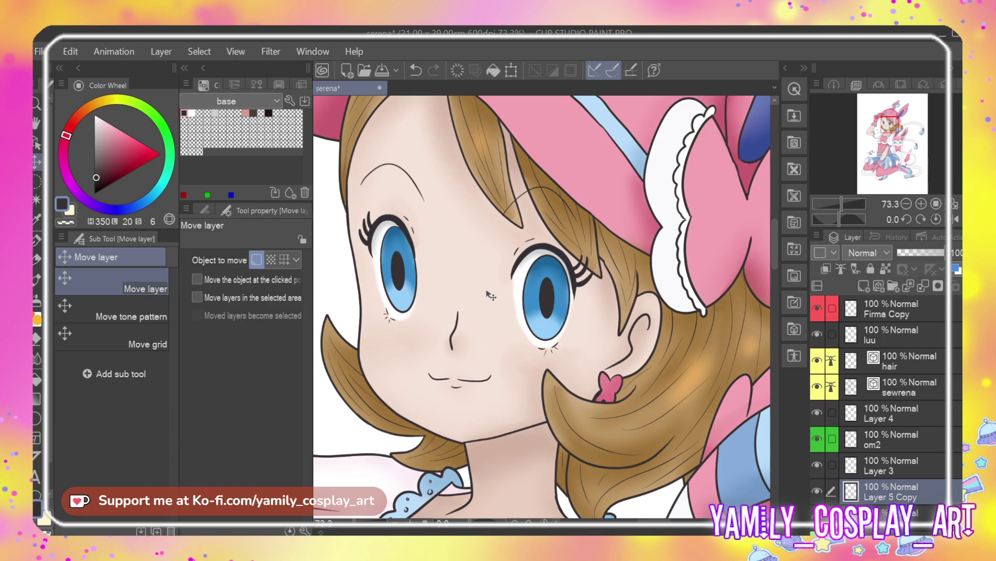
pyautogui.scroll(-3, 491, 295)
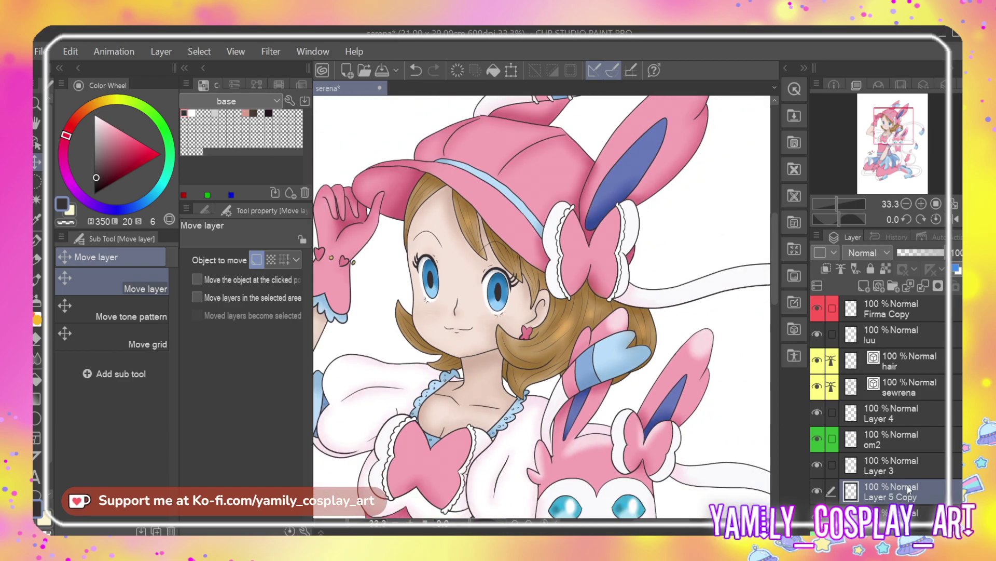
pyautogui.hotkey('ctrl', 'e')
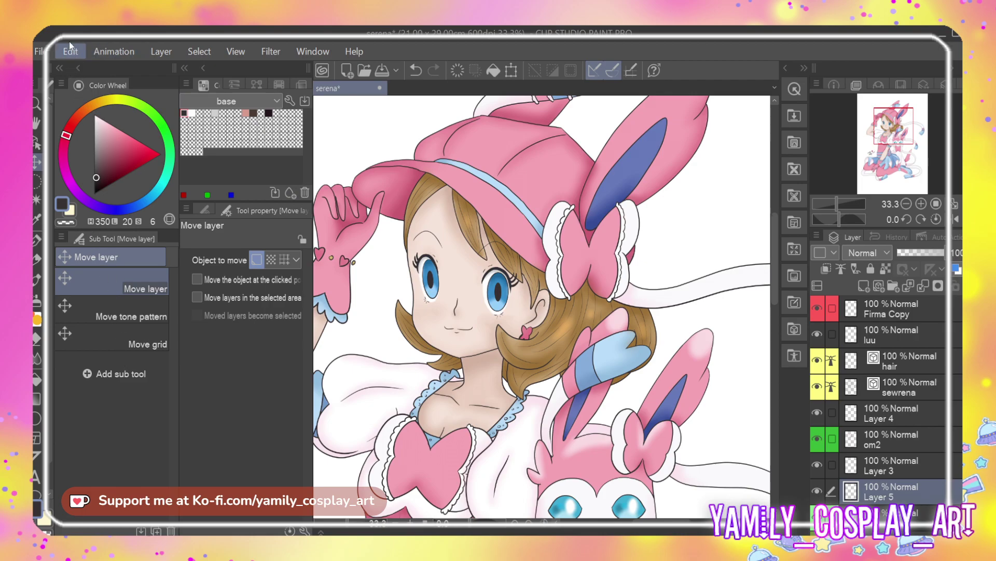
# Move the merged pupil layer, Layer 5, above the om2 layer and save the illustration
pyautogui.moveTo(905, 490); pyautogui.dragTo(895, 423)
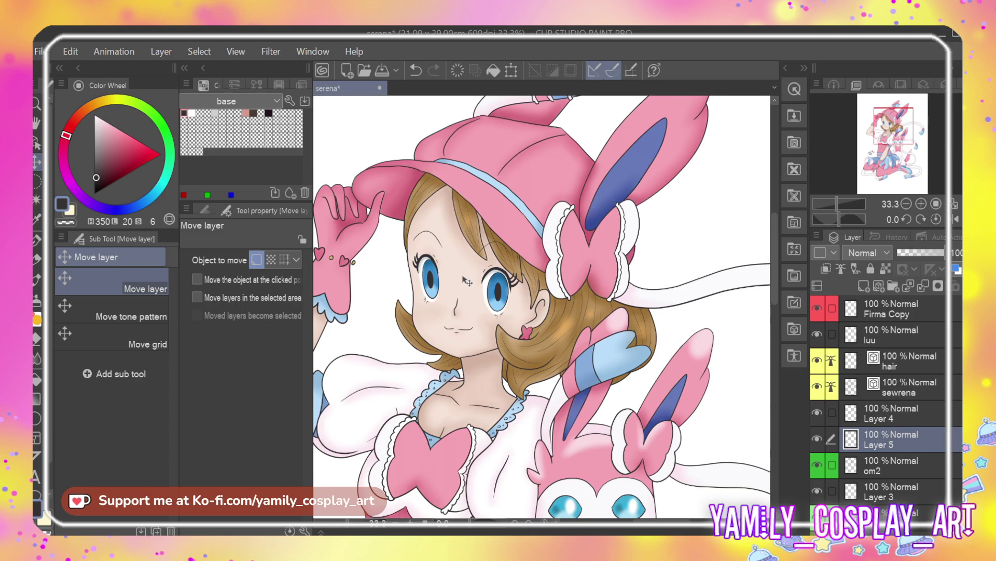
pyautogui.hotkey('ctrl', 's')
# Choose the "soft" circle brush from the Effect decoration brushes for working on the girl's eyes
pyautogui.scroll(3, 470, 282)
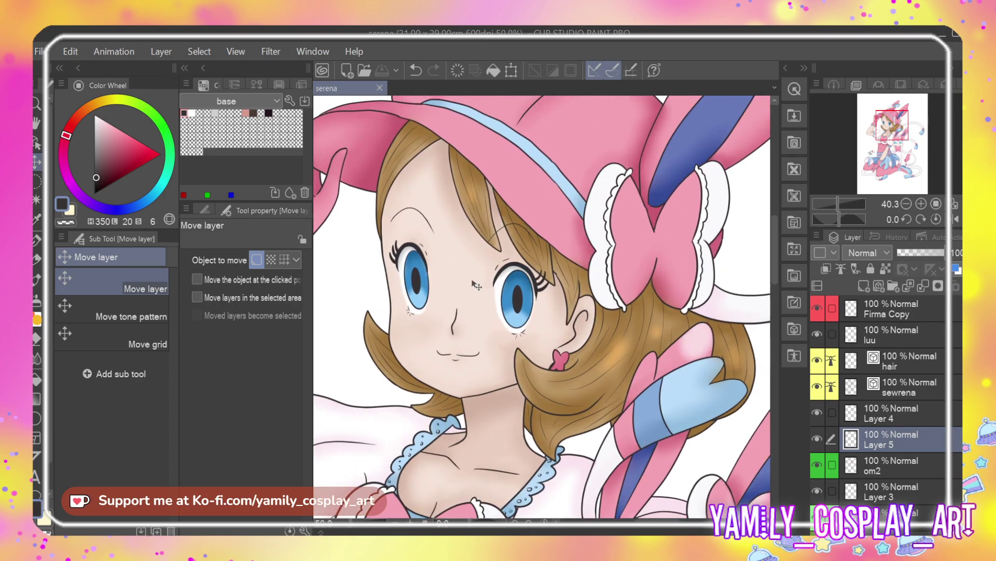
pyautogui.scroll(5, 473, 283)
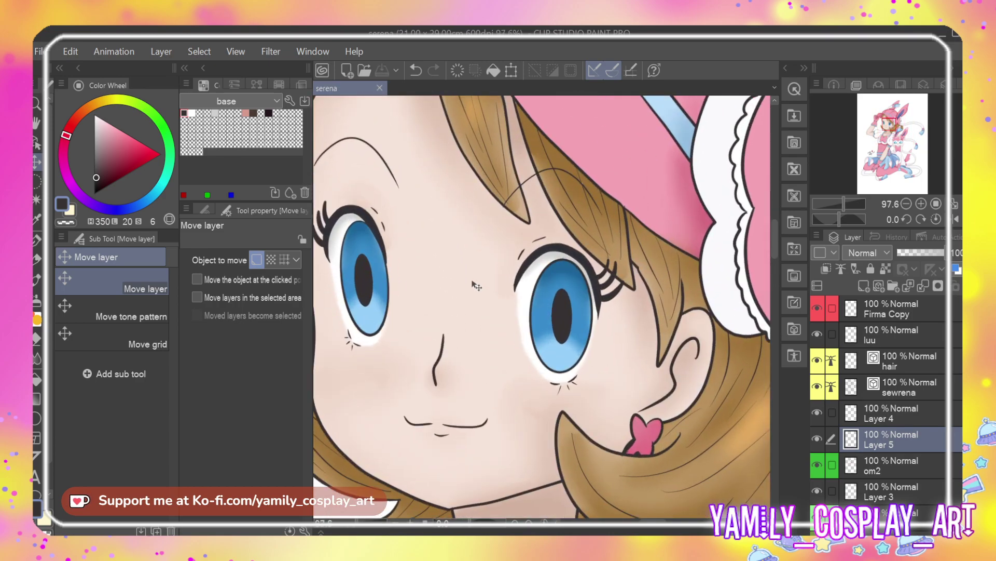
pyautogui.press('p')
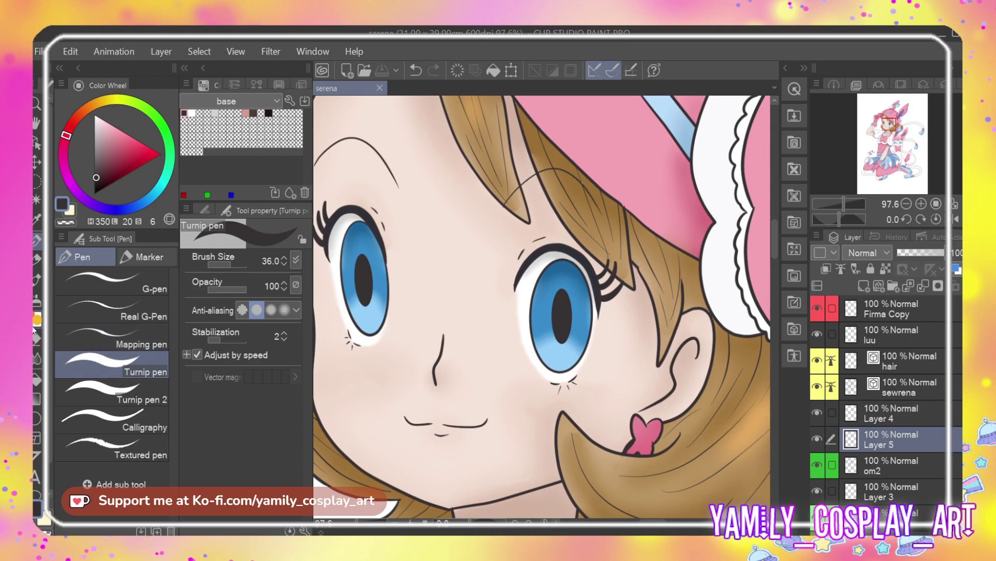
pyautogui.click(38, 353)
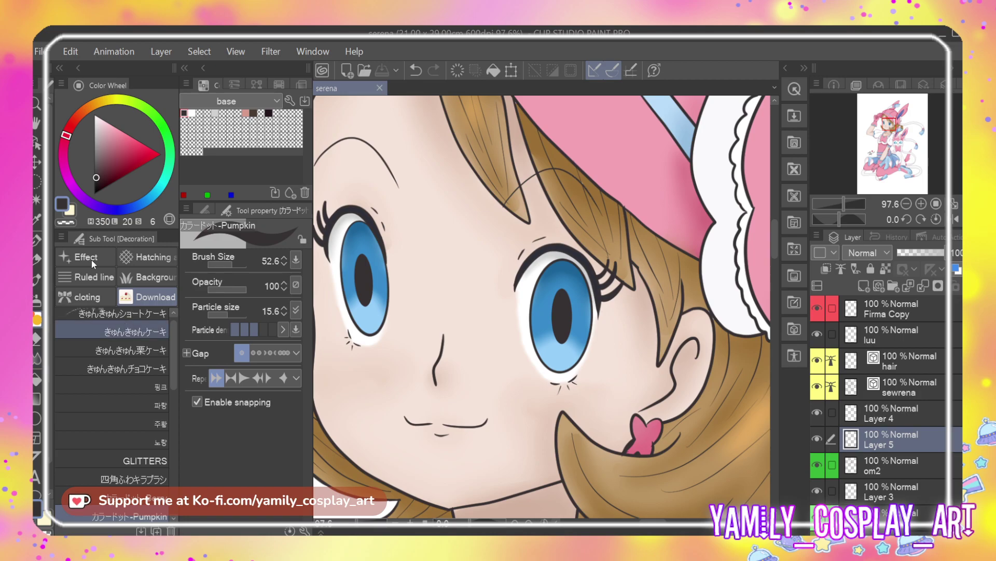
pyautogui.click(150, 393)
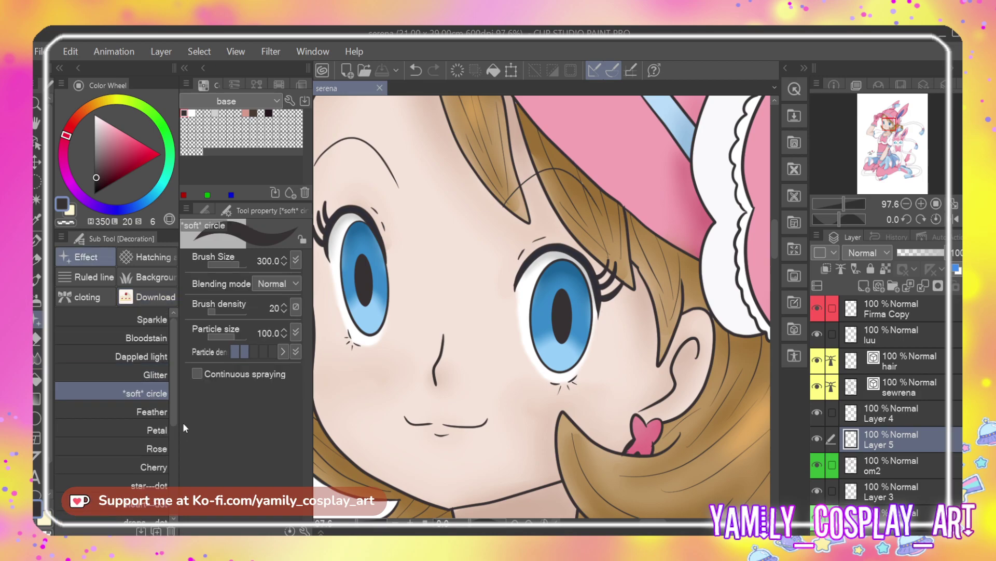
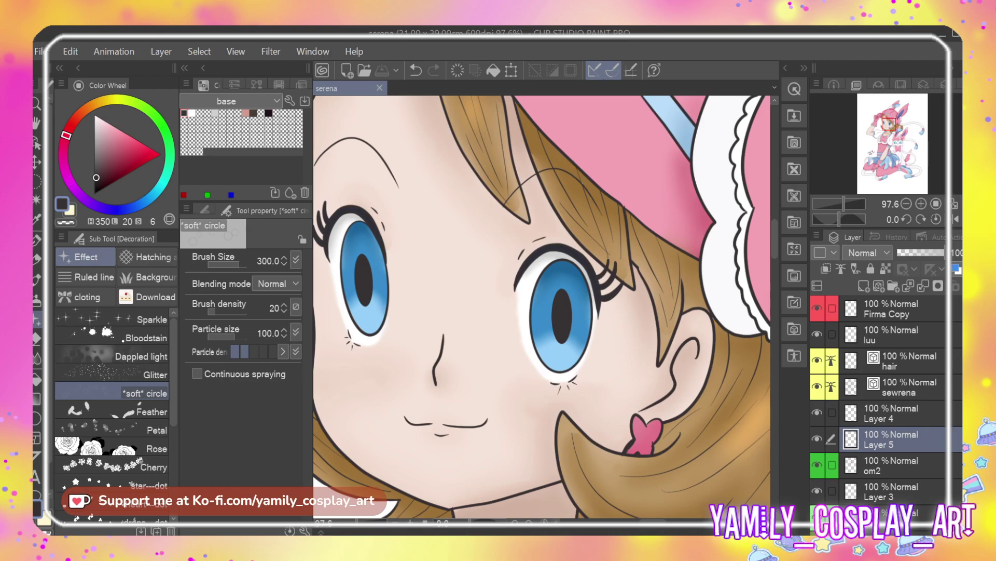
pyautogui.click(892, 334)
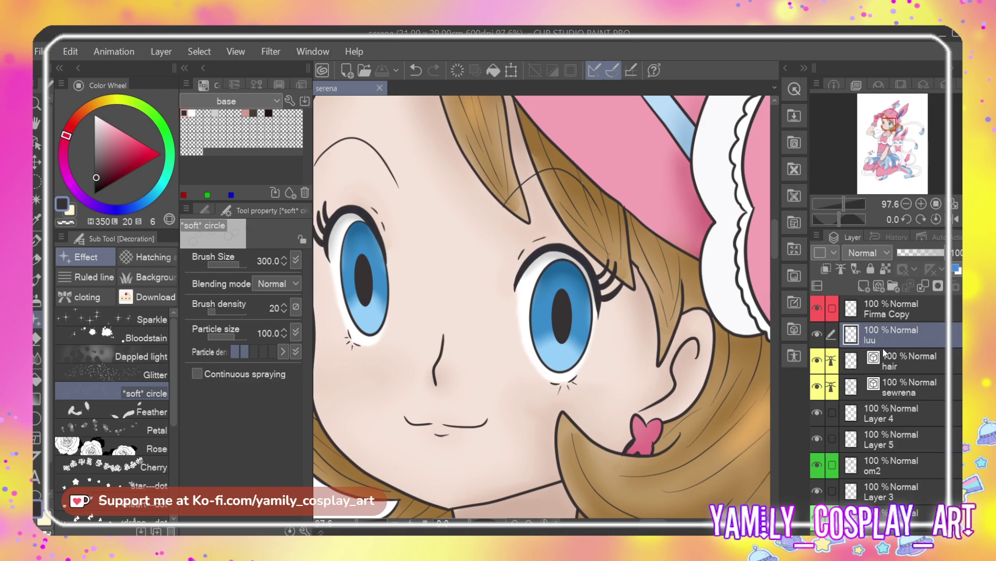
pyautogui.click(821, 335)
pyautogui.click(822, 336)
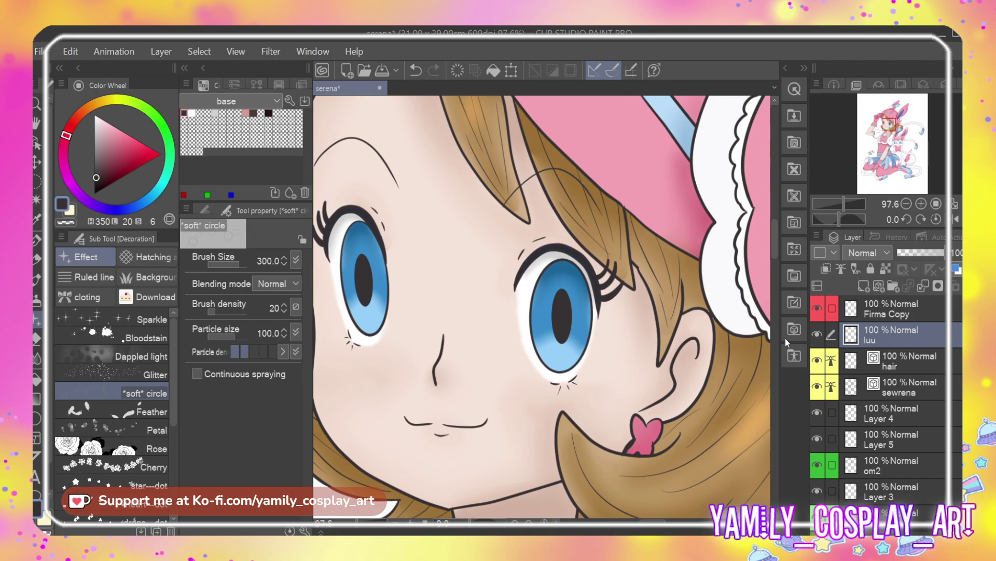
pyautogui.click(884, 494)
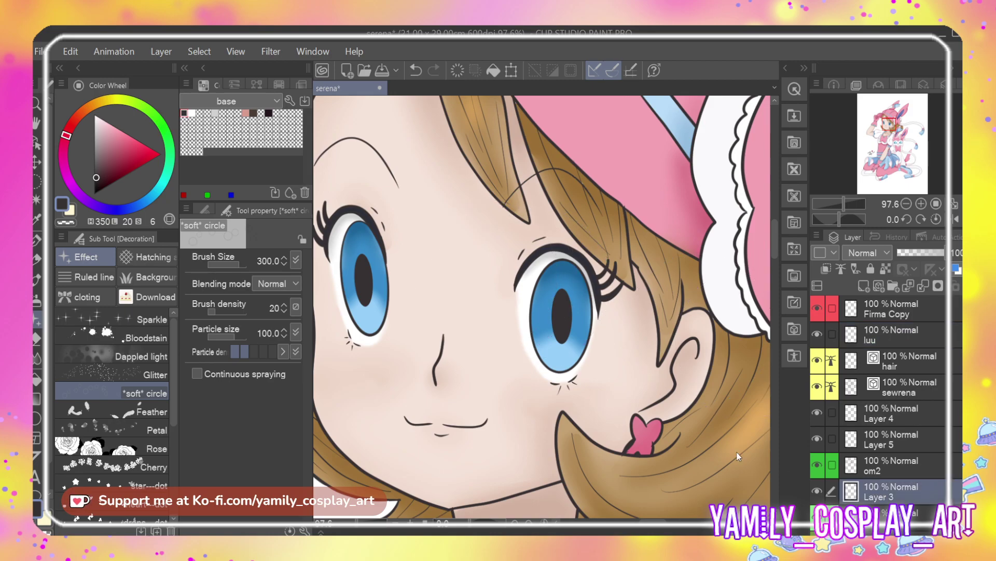
pyautogui.click(917, 413)
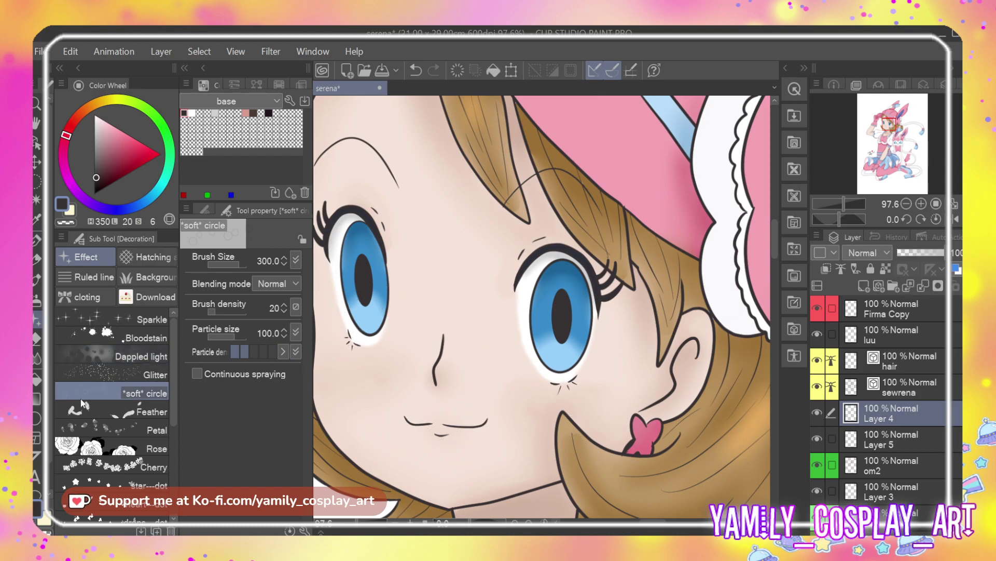
# Choose the twinkle---dot decoration brush and set its size to 73.7
pyautogui.scroll(-4, 112, 460)
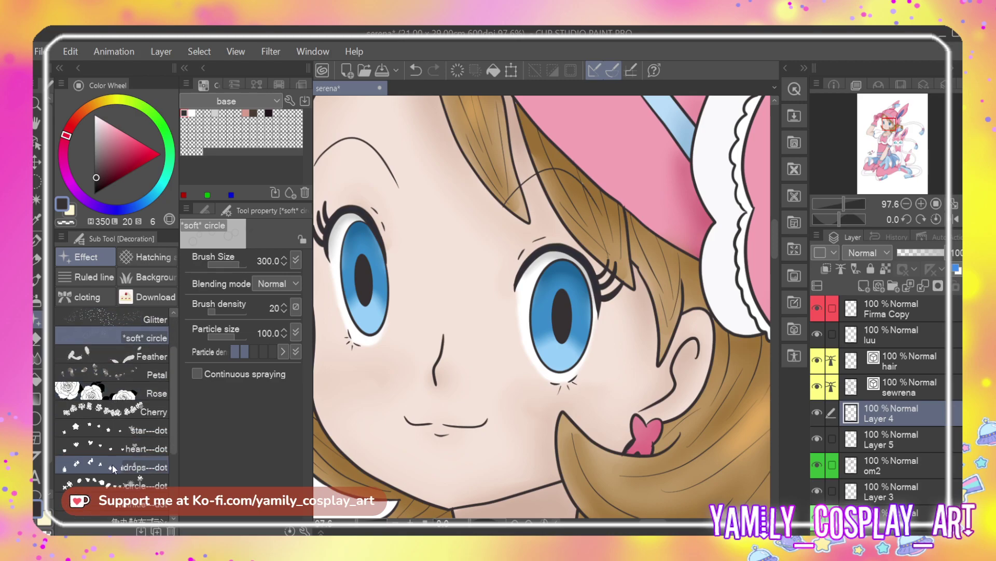
pyautogui.scroll(-2, 109, 451)
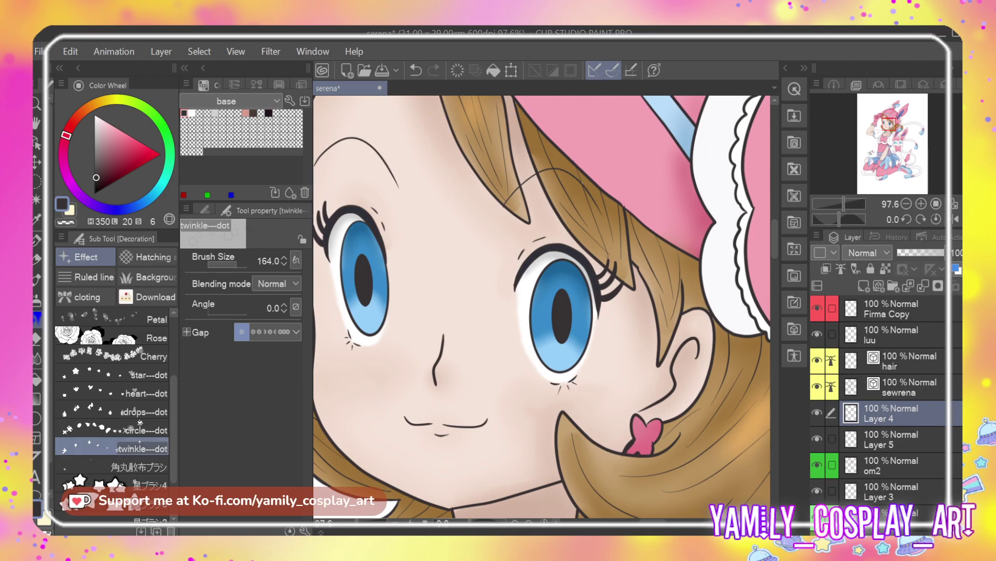
pyautogui.scroll(1, 350, 288)
pyautogui.moveTo(344, 330); pyautogui.dragTo(370, 300)
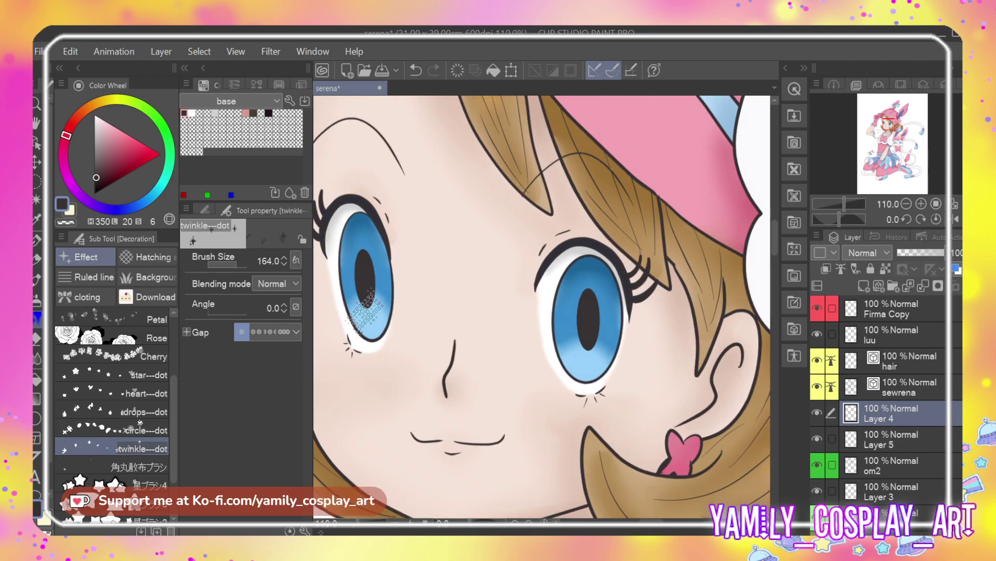
pyautogui.scroll(1, 368, 306)
pyautogui.scroll(1, 358, 310)
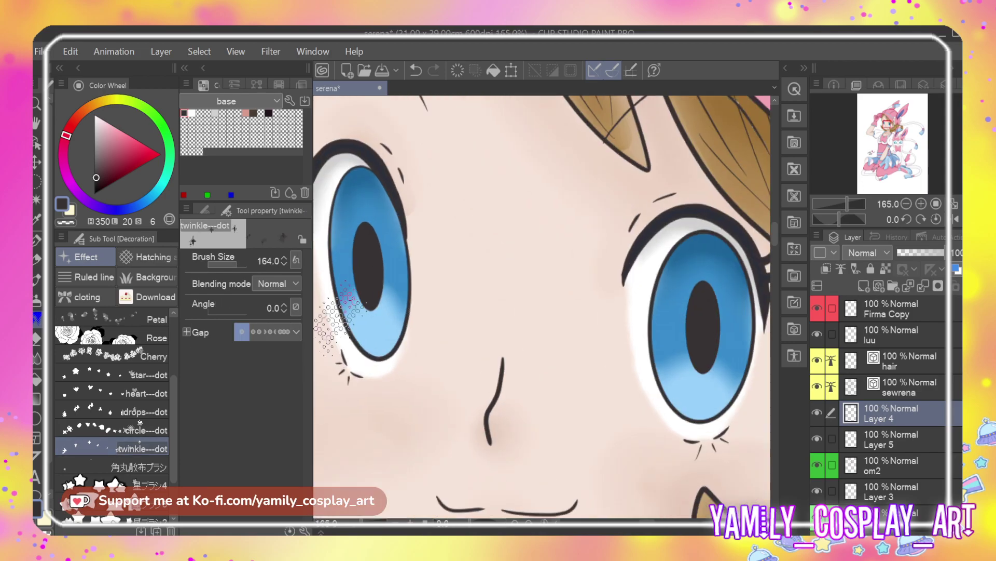
pyautogui.moveTo(236, 264)
pyautogui.mouseDown()
pyautogui.moveTo(226, 264)
pyautogui.moveTo(234, 264)
pyautogui.mouseUp()
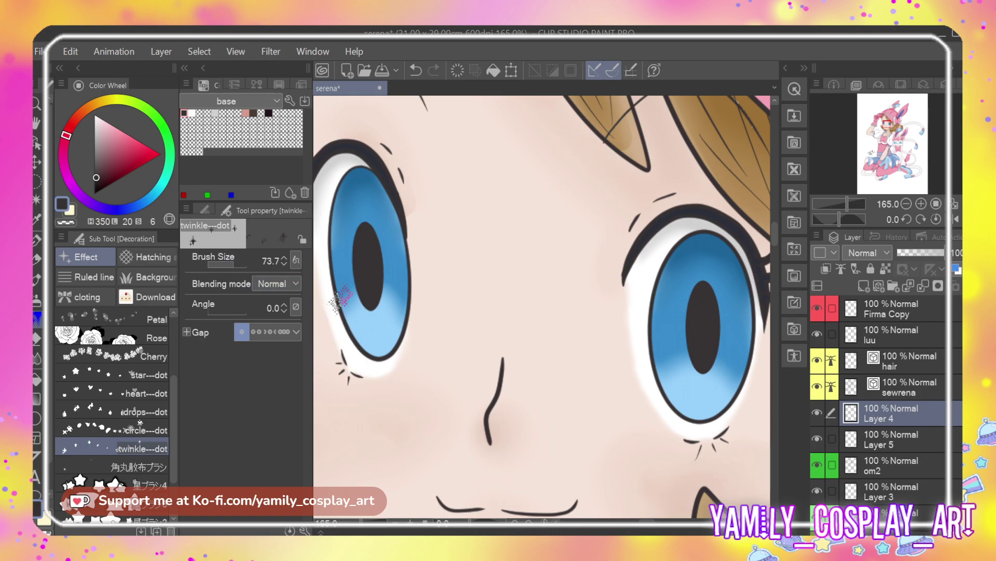
# Make the om2 layer active and set the drawing colour to cyan with H 188, L 51, S 66
pyautogui.click(137, 204)
pyautogui.moveTo(138, 205); pyautogui.dragTo(128, 208)
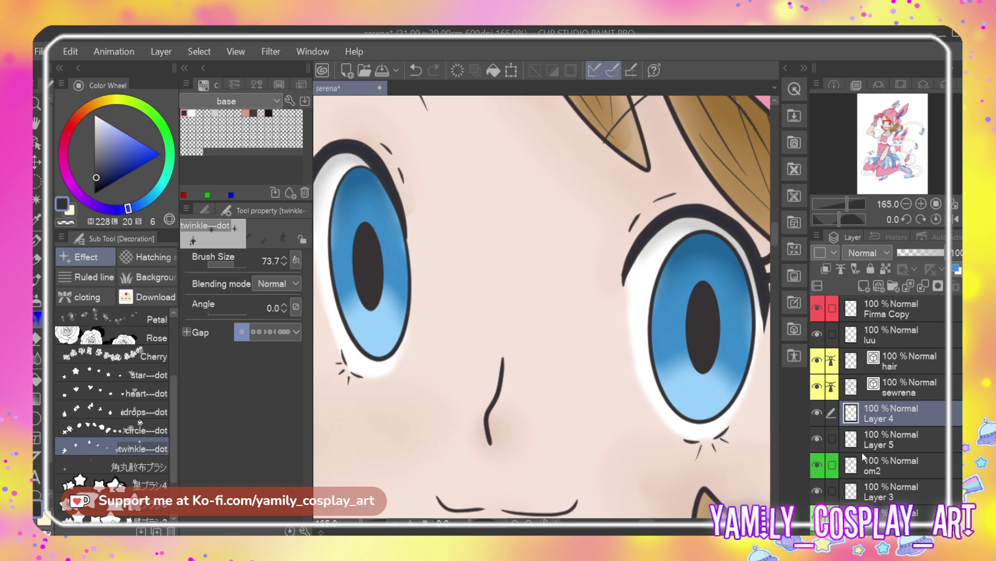
pyautogui.click(882, 462)
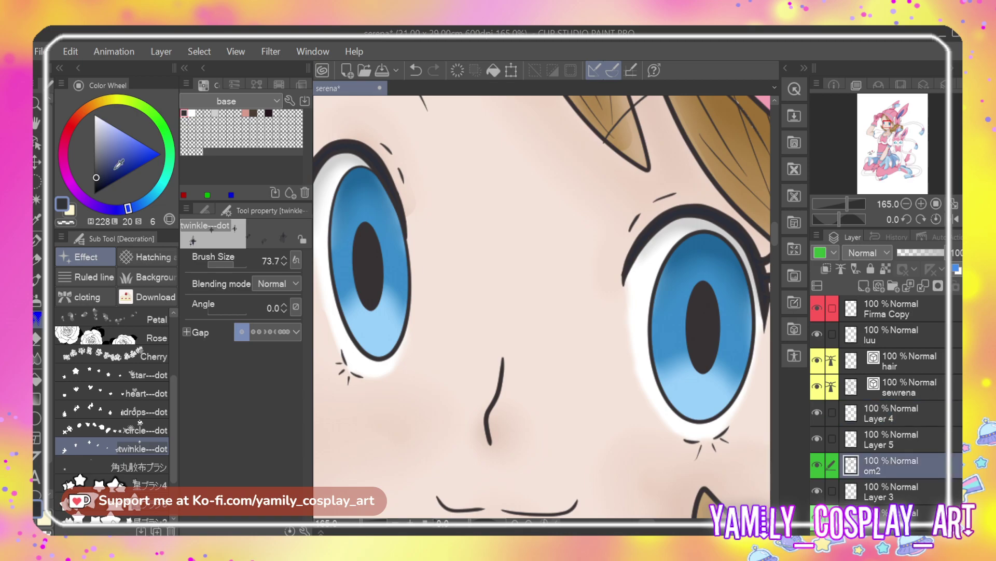
pyautogui.click(158, 189)
pyautogui.click(137, 153)
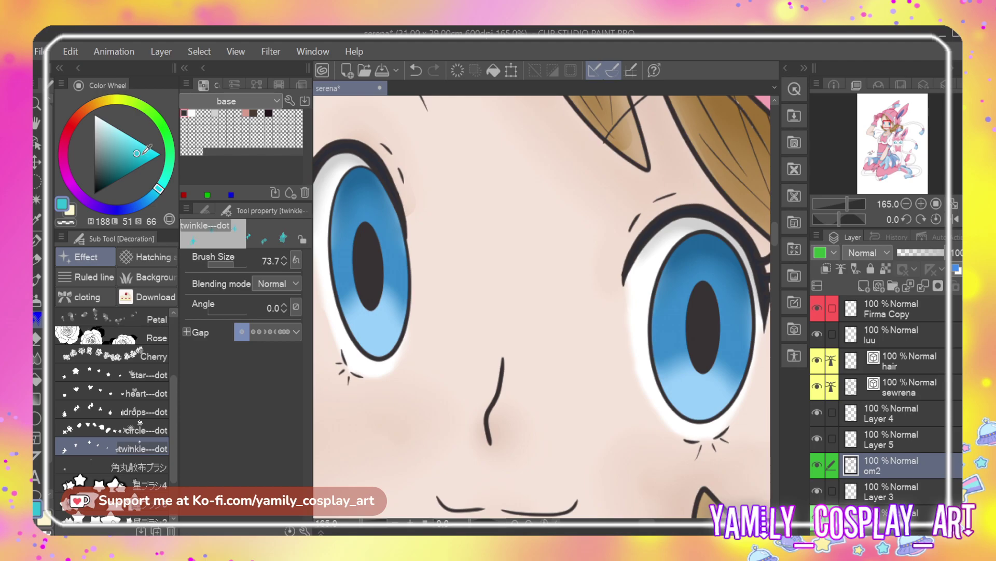
# Try a cyan twinkle mark on the lower-left part of the left eye's iris
pyautogui.moveTo(363, 300); pyautogui.dragTo(342, 326)
pyautogui.click(353, 314)
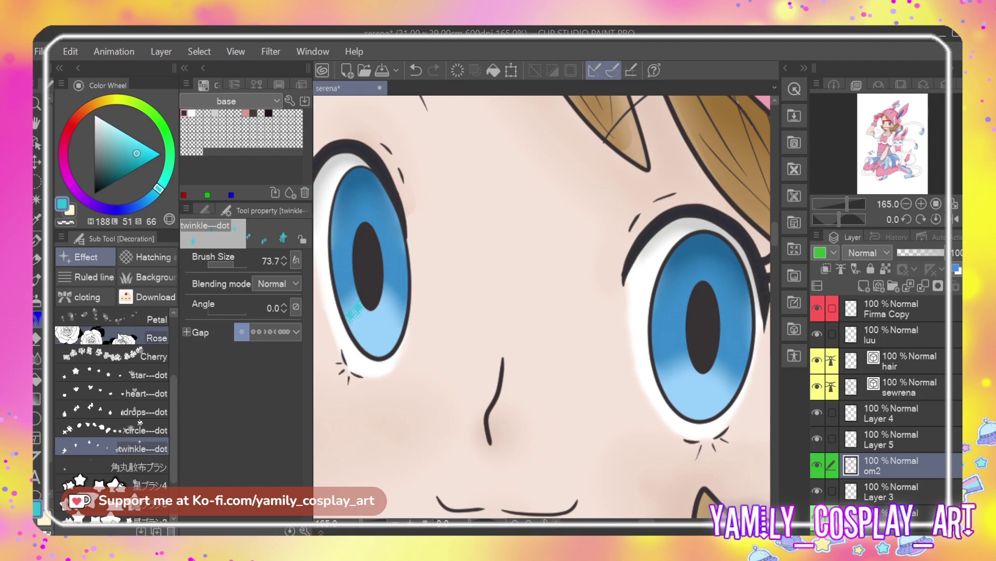
pyautogui.hotkey('ctrl', 'z')
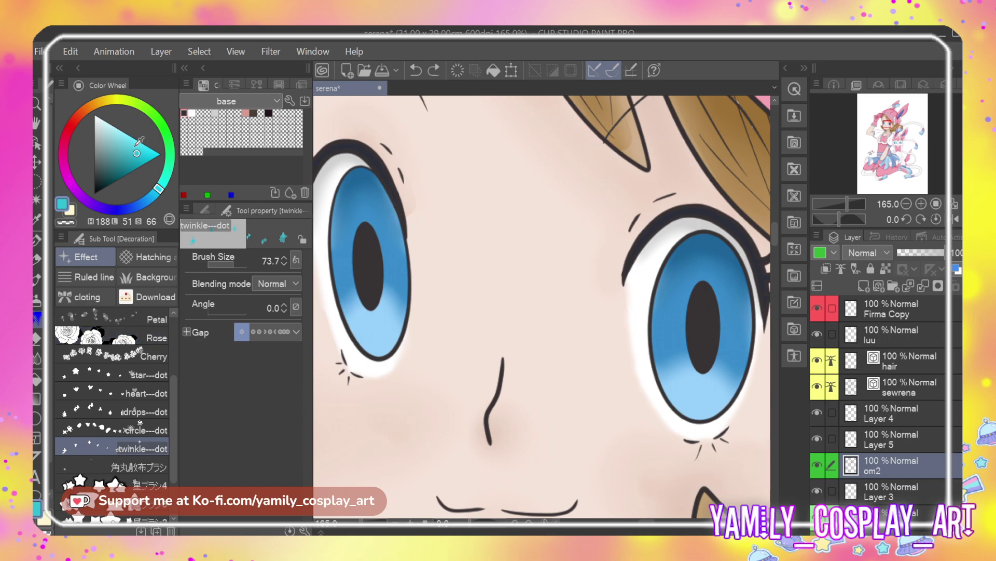
# Try turquoise-green twinkles with H 171, L 47, S 78 on the lower-left part of the left eye's iris
pyautogui.click(166, 176)
pyautogui.click(144, 155)
pyautogui.moveTo(365, 309); pyautogui.dragTo(349, 331)
pyautogui.click(357, 317)
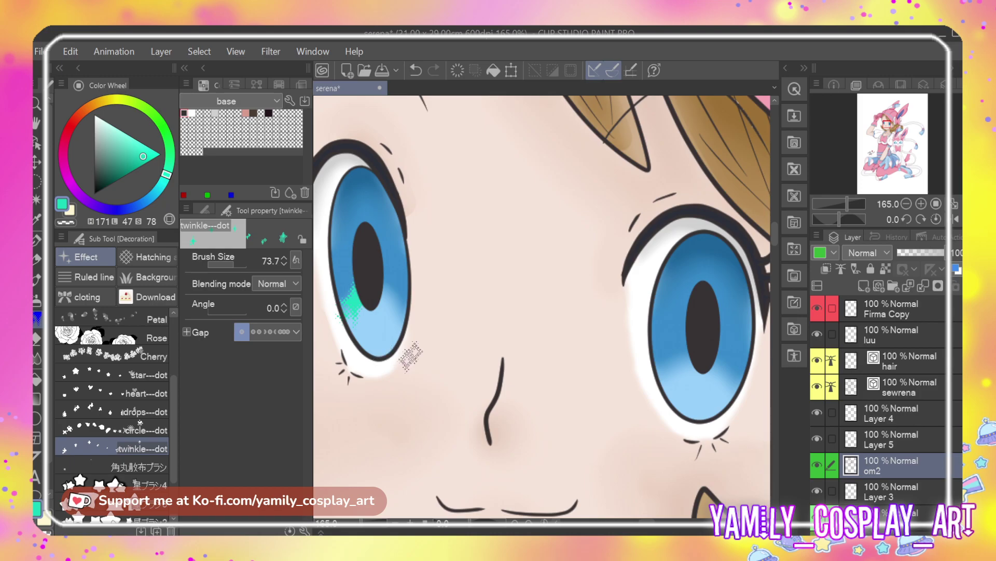
pyautogui.hotkey('ctrl', 'z')
# Change the drawing colour to cyan with hue 184 and try a size 71 twinkle on the left eye's iris
pyautogui.click(161, 182)
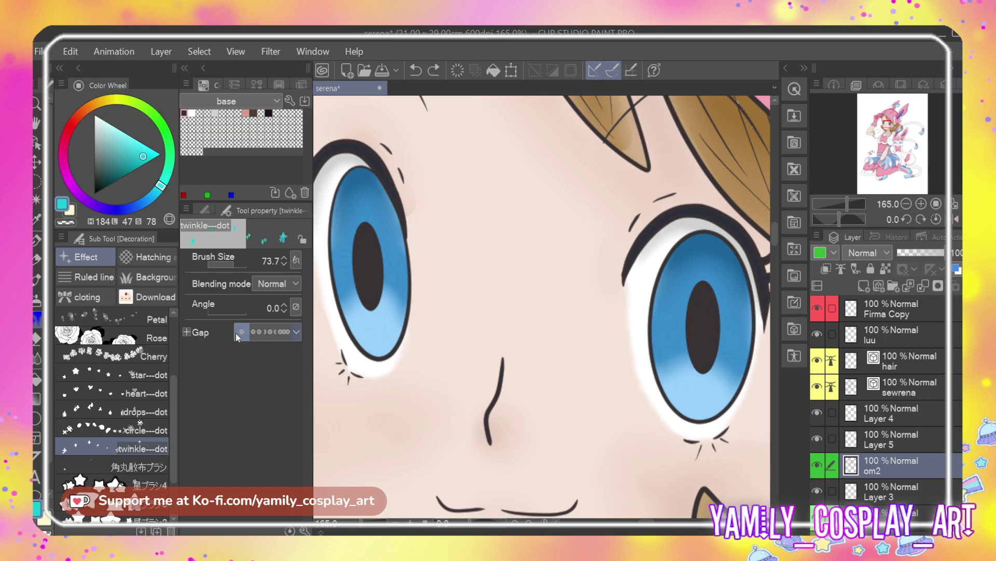
pyautogui.click(229, 264)
pyautogui.click(237, 263)
pyautogui.click(240, 263)
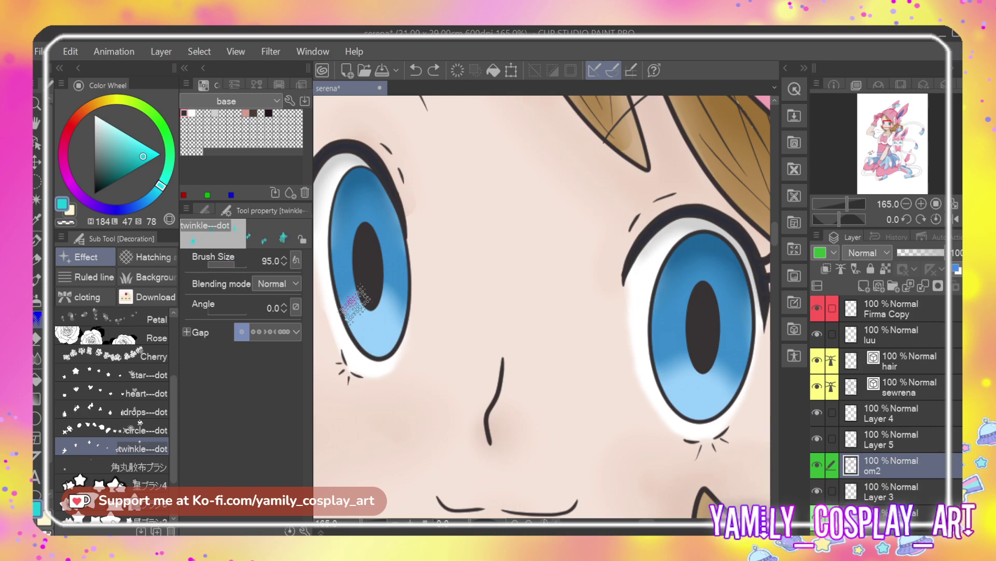
pyautogui.click(282, 266)
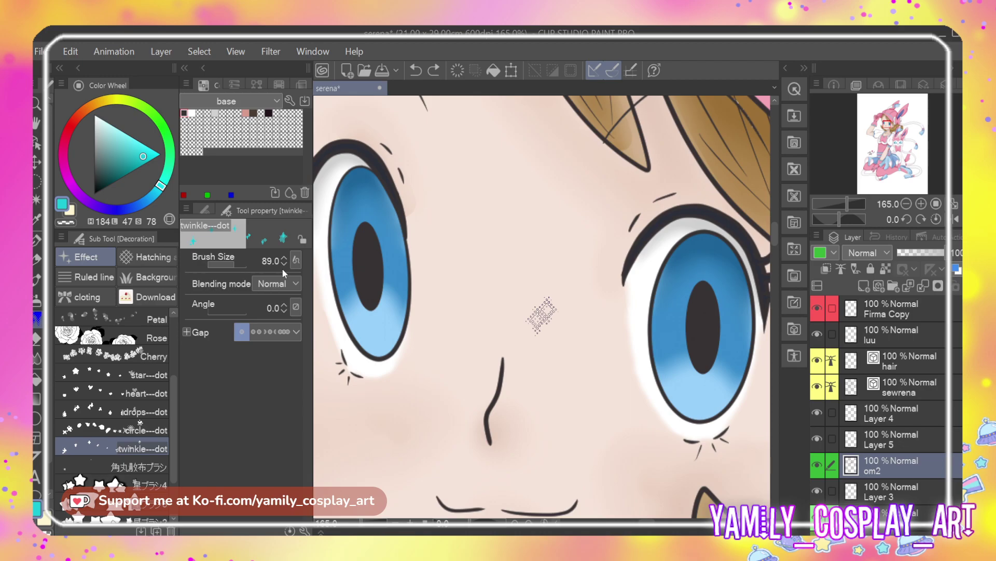
pyautogui.click(284, 265)
pyautogui.click(284, 264)
pyautogui.click(284, 264)
pyautogui.click(284, 264)
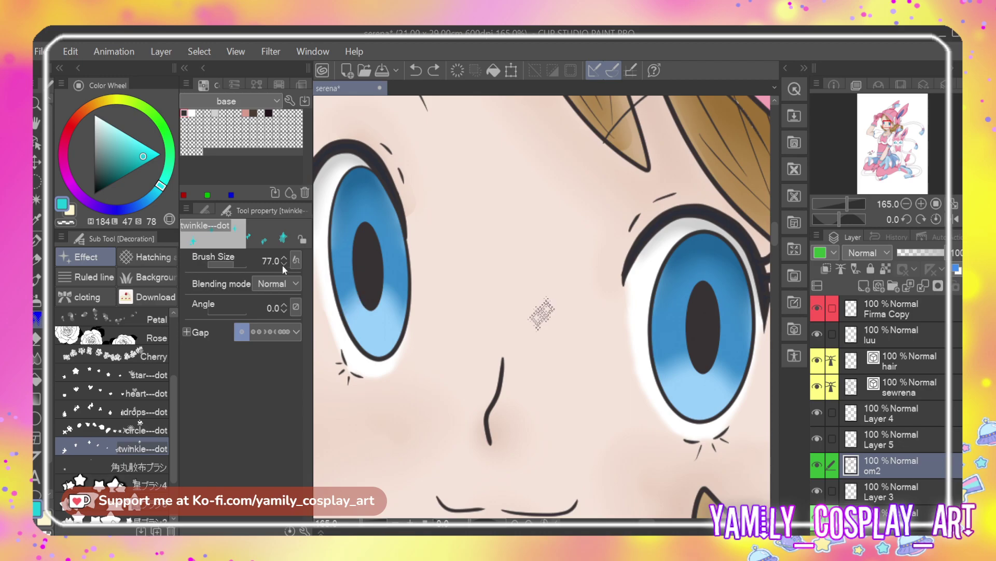
pyautogui.click(352, 308)
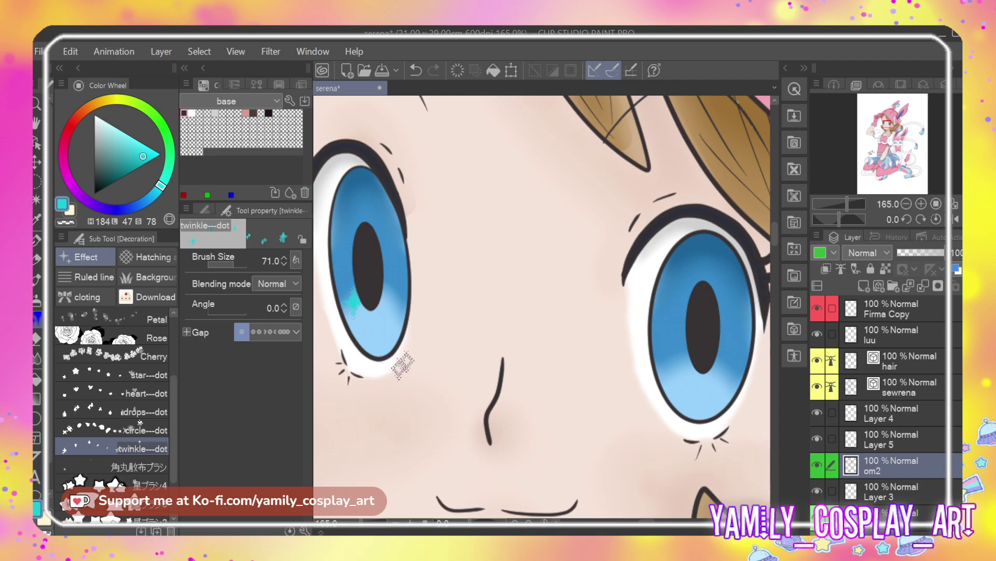
pyautogui.hotkey('ctrl', 'z')
# Dab a round cyan spot on the lower-left part of each iris with the size 36 Turnip pen
pyautogui.press('p')
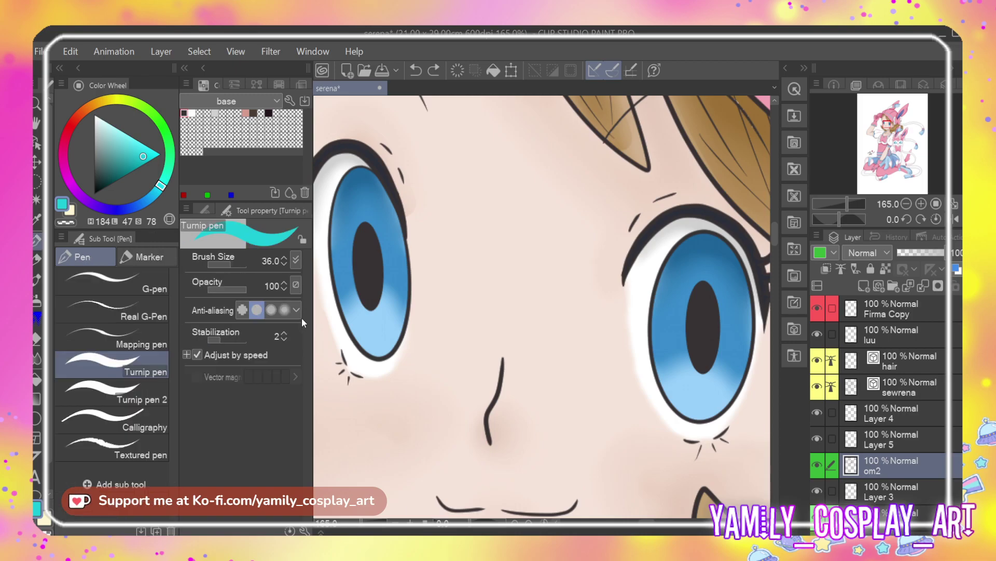
pyautogui.click(358, 310)
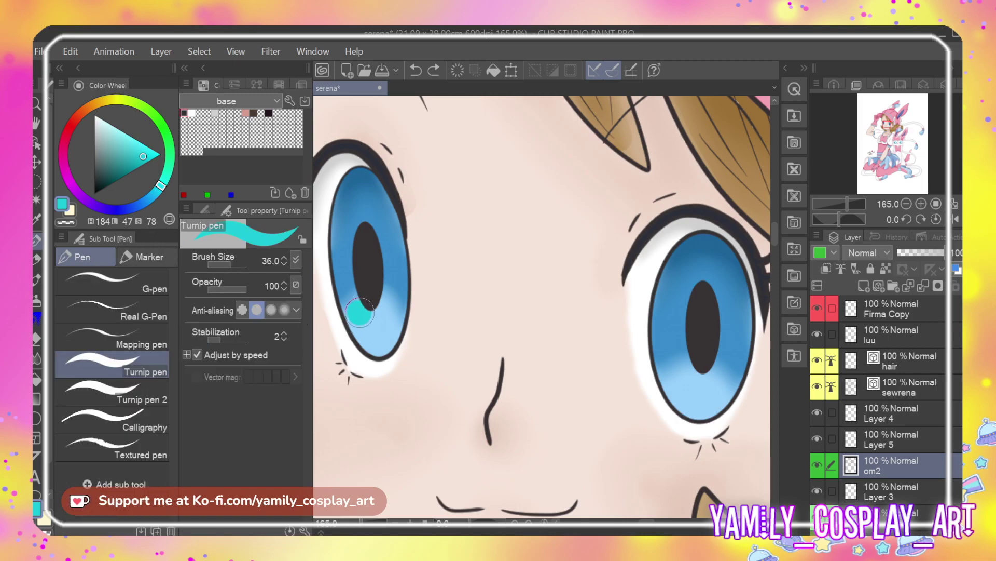
pyautogui.click(677, 373)
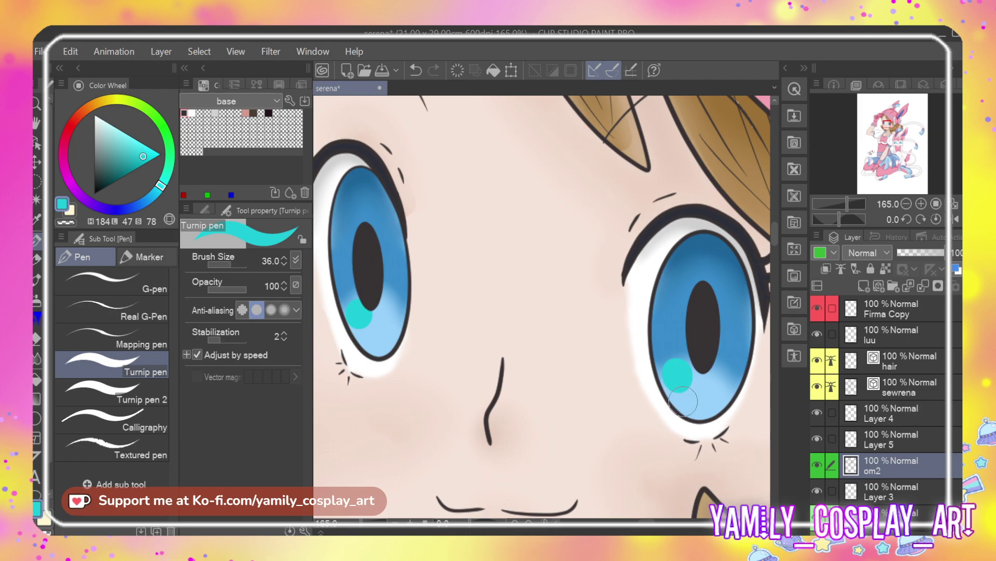
# Soften the cyan spots in both irises with the Blur tool at size 30.3
pyautogui.press('j')
pyautogui.moveTo(366, 314)
pyautogui.mouseDown()
pyautogui.moveTo(356, 308)
pyautogui.moveTo(360, 327)
pyautogui.moveTo(364, 306)
pyautogui.mouseUp()
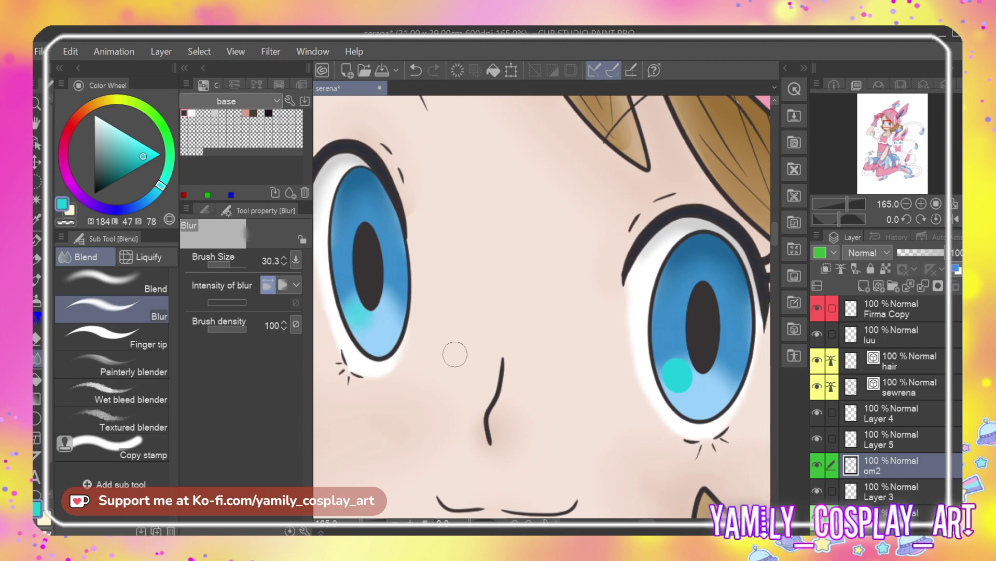
pyautogui.moveTo(678, 392)
pyautogui.mouseDown()
pyautogui.moveTo(676, 363)
pyautogui.moveTo(695, 372)
pyautogui.moveTo(684, 389)
pyautogui.moveTo(691, 371)
pyautogui.mouseUp()
# Make the luu layer active and set the drawing colour to white from the base colour set
pyautogui.scroll(-5, 436, 275)
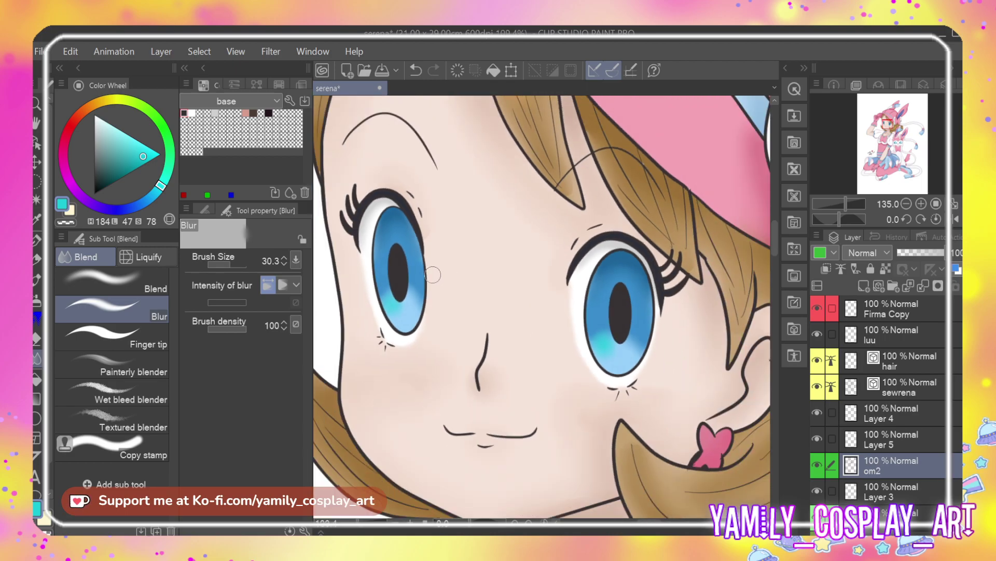
pyautogui.scroll(-1, 431, 274)
pyautogui.scroll(2, 462, 270)
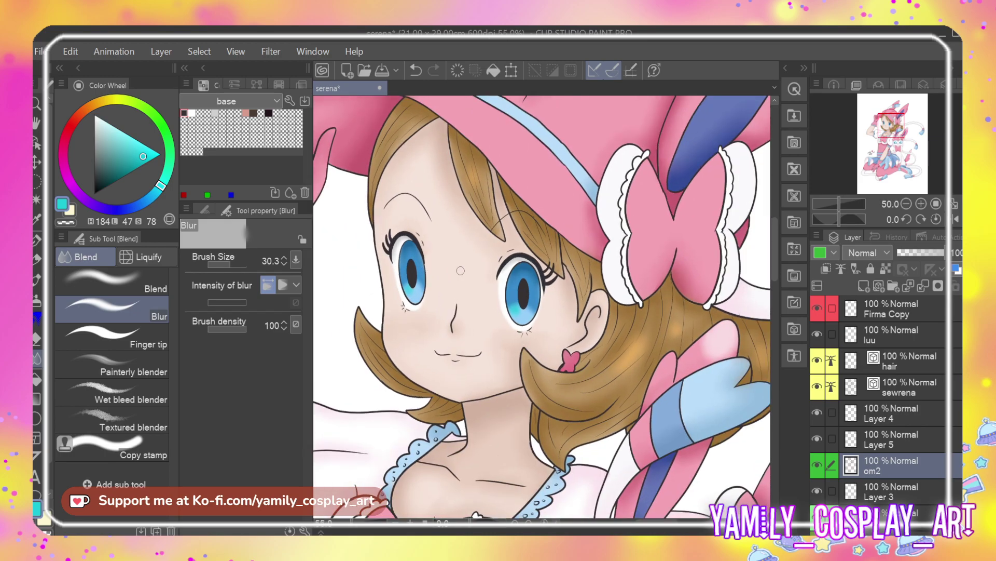
pyautogui.scroll(-1, 463, 270)
pyautogui.click(868, 347)
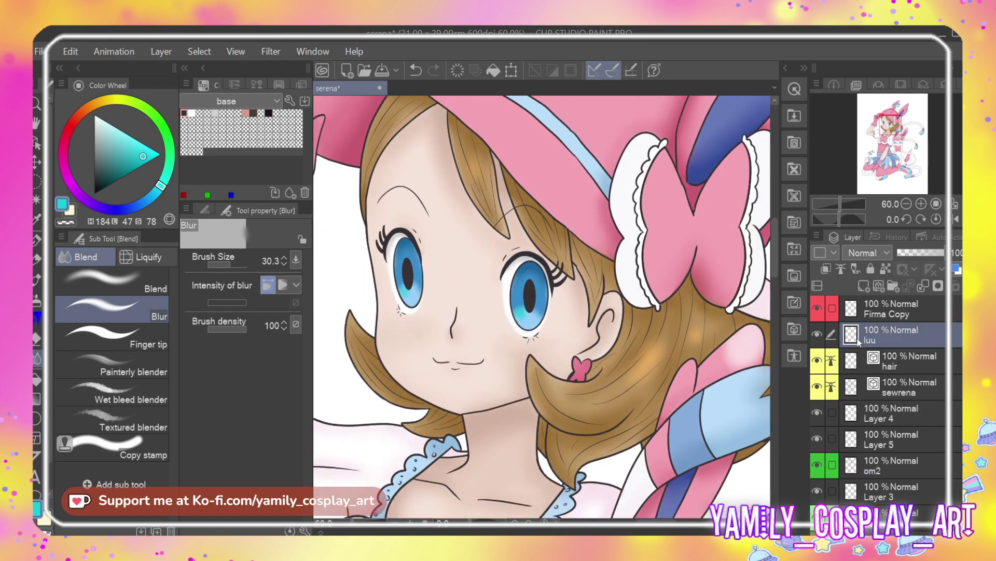
pyautogui.click(192, 113)
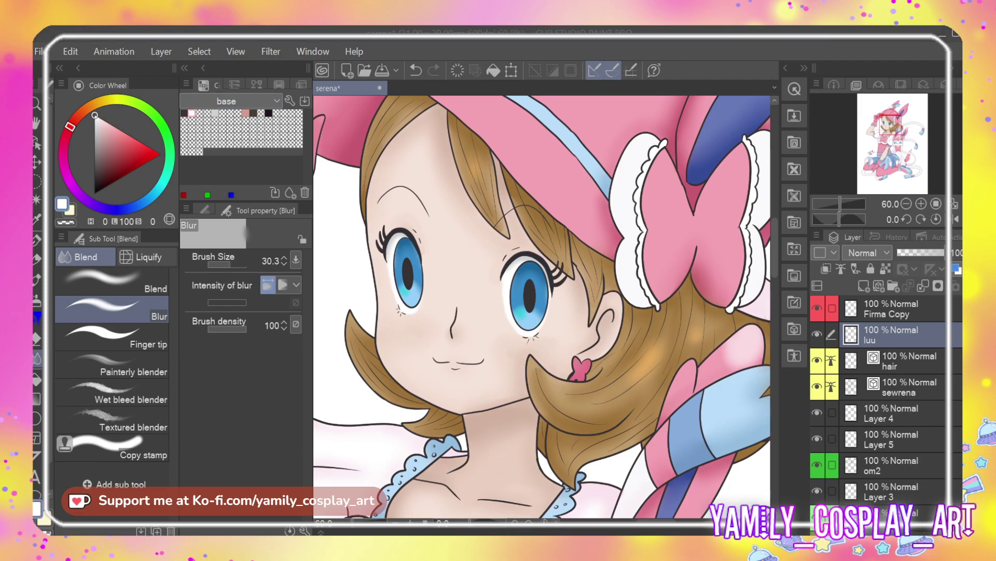
pyautogui.scroll(2, 530, 240)
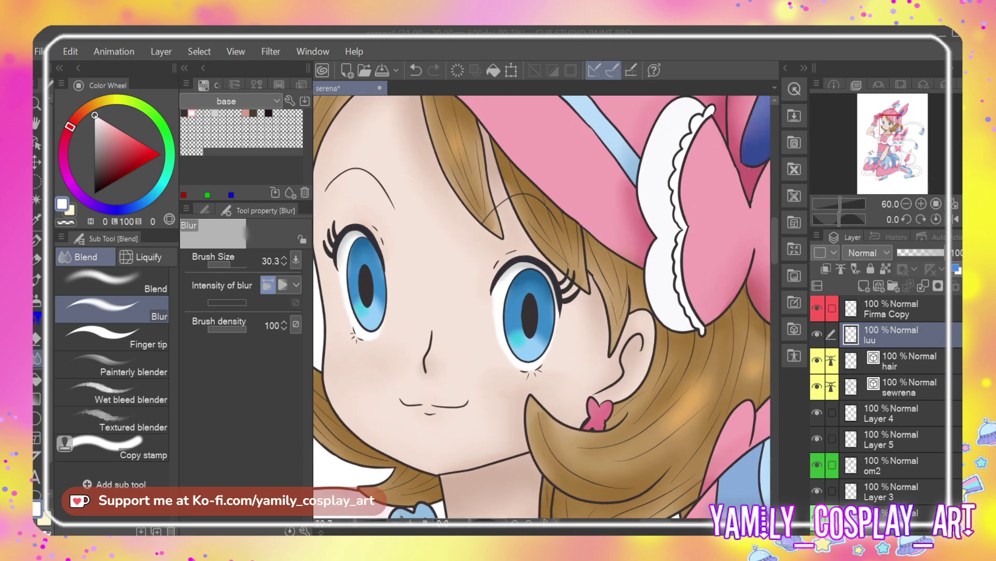
pyautogui.scroll(3, 529, 290)
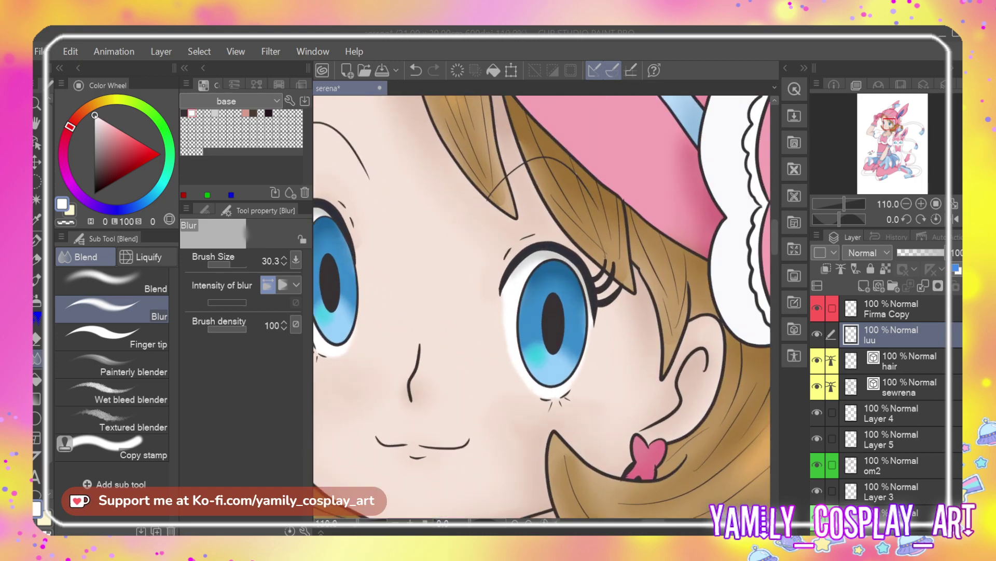
pyautogui.click(207, 144)
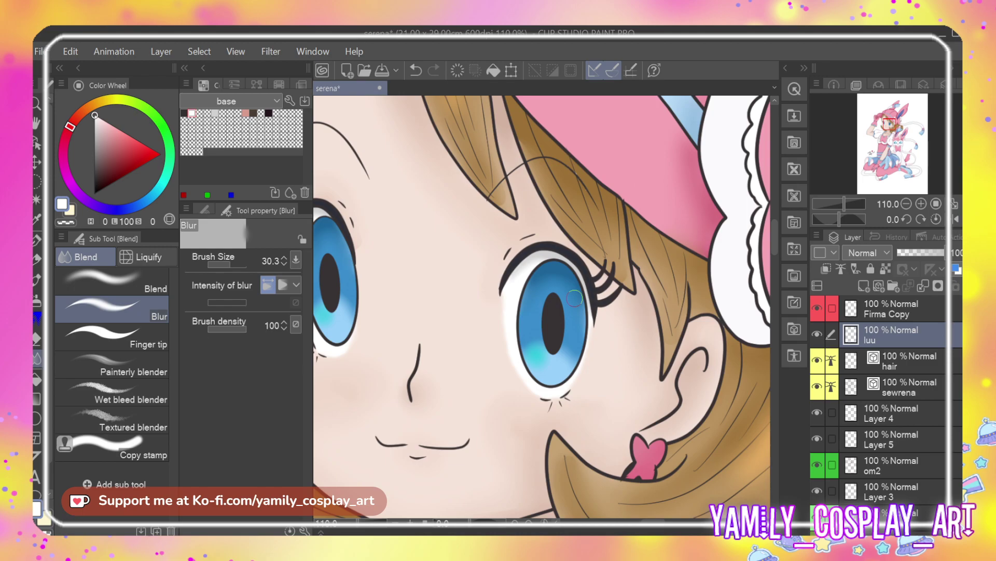
# Paint a large white oval at the upper right and a small white dot at the lower left of each iris with the Turnip pen
pyautogui.press('p')
pyautogui.moveTo(573, 294)
pyautogui.mouseDown()
pyautogui.moveTo(573, 312)
pyautogui.moveTo(571, 289)
pyautogui.mouseUp()
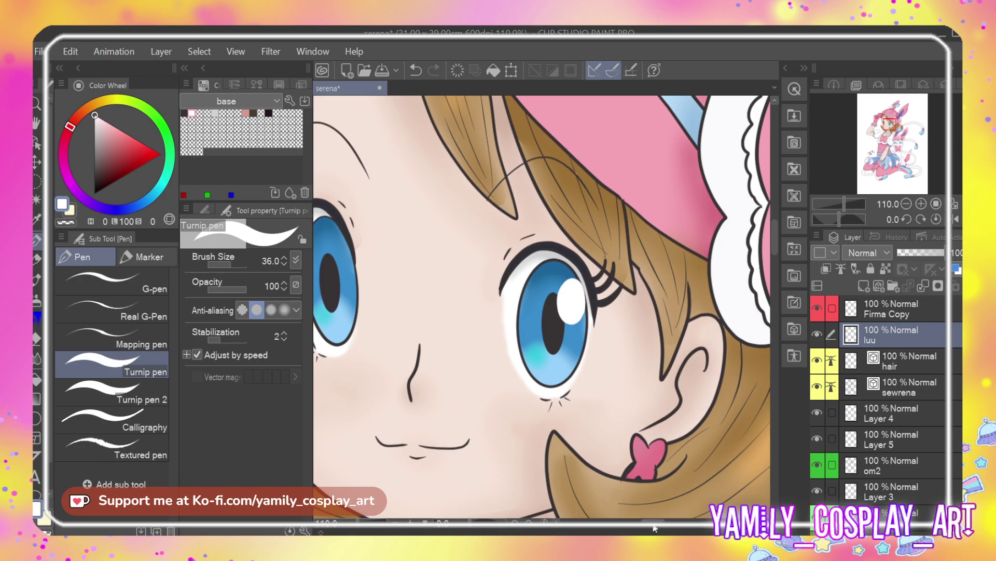
pyautogui.moveTo(653, 523); pyautogui.dragTo(645, 524)
pyautogui.moveTo(438, 249); pyautogui.dragTo(441, 265)
pyautogui.click(419, 307)
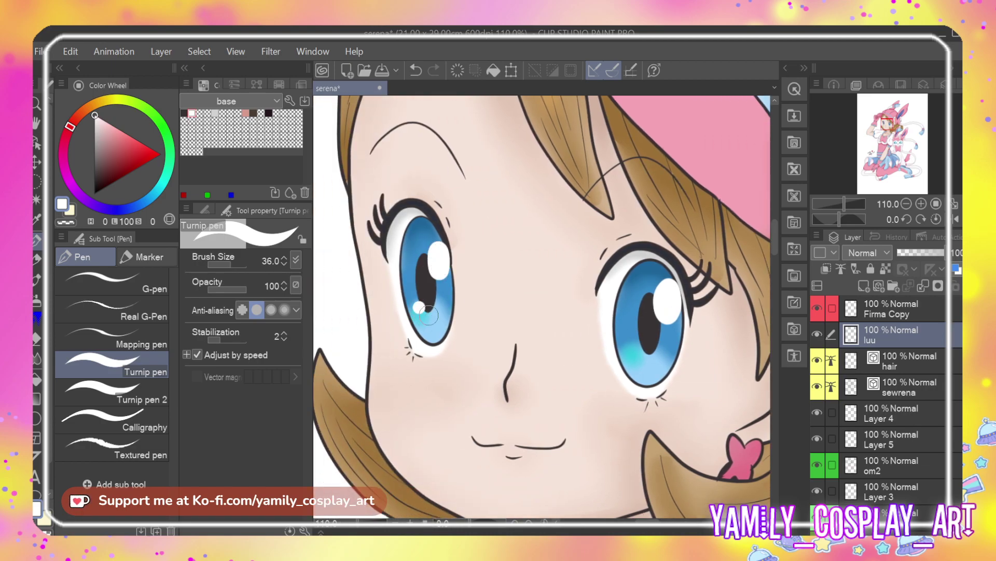
pyautogui.click(628, 342)
# Soften the large white oval highlights in both eyes with the Blur tool at size 30.3
pyautogui.scroll(2, 630, 400)
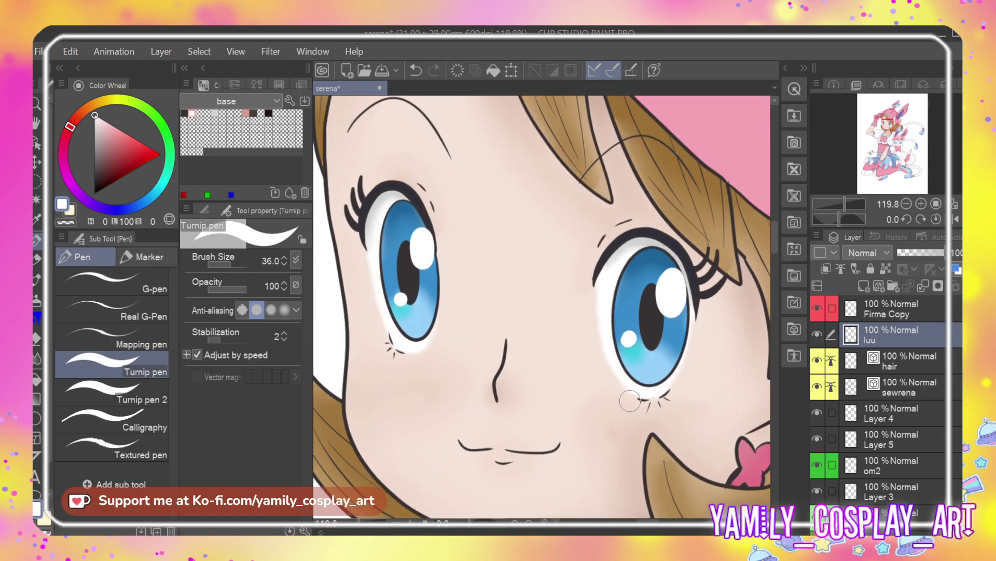
pyautogui.press('e')
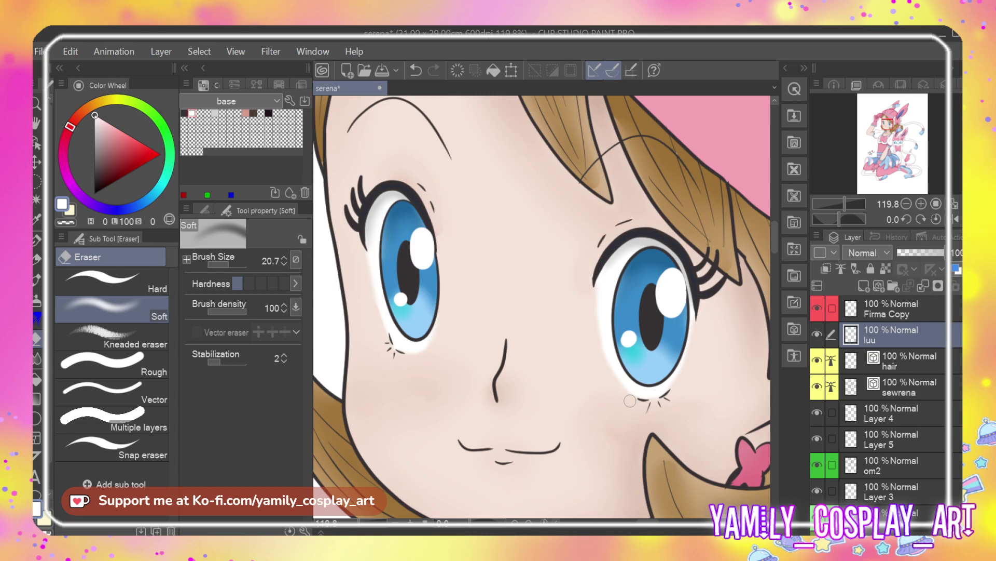
pyautogui.press('j')
pyautogui.moveTo(419, 258)
pyautogui.mouseDown()
pyautogui.moveTo(429, 234)
pyautogui.moveTo(411, 239)
pyautogui.moveTo(427, 266)
pyautogui.moveTo(431, 232)
pyautogui.moveTo(411, 235)
pyautogui.moveTo(423, 270)
pyautogui.moveTo(439, 240)
pyautogui.mouseUp()
pyautogui.moveTo(670, 272)
pyautogui.mouseDown()
pyautogui.moveTo(671, 314)
pyautogui.moveTo(687, 278)
pyautogui.moveTo(658, 287)
pyautogui.moveTo(685, 304)
pyautogui.moveTo(671, 270)
pyautogui.moveTo(660, 306)
pyautogui.moveTo(687, 280)
pyautogui.moveTo(666, 270)
pyautogui.mouseUp()
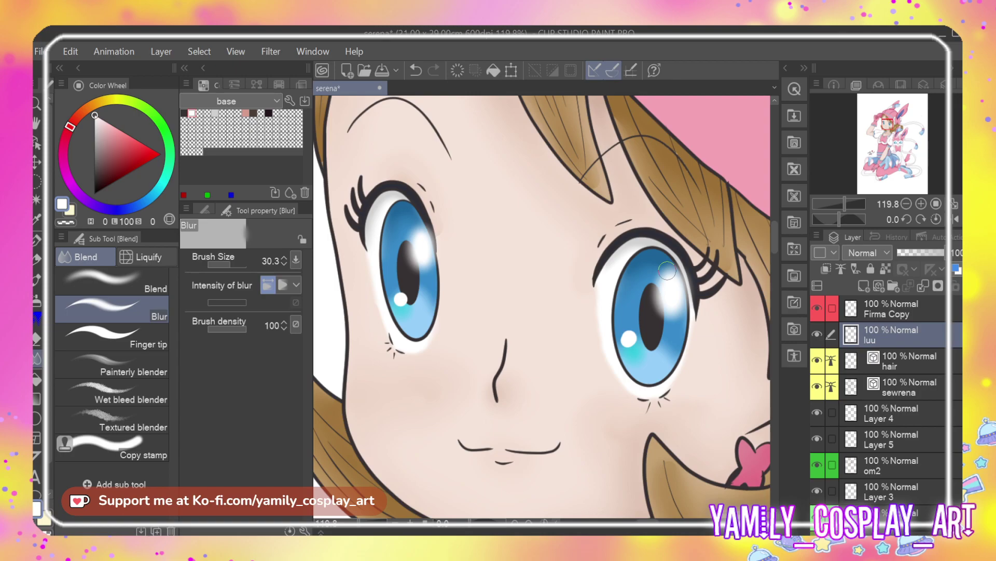
# Soften the small white dots at the lower left of both irises with the Blur tool and save the illustration
pyautogui.moveTo(634, 335); pyautogui.dragTo(627, 342)
pyautogui.moveTo(410, 309)
pyautogui.mouseDown()
pyautogui.moveTo(398, 292)
pyautogui.moveTo(416, 307)
pyautogui.mouseUp()
pyautogui.scroll(-5, 417, 306)
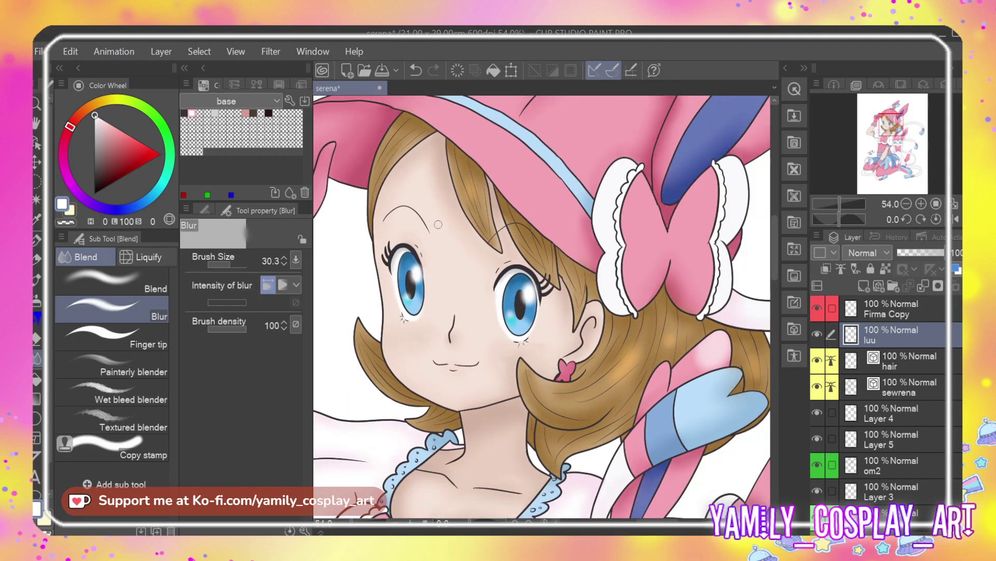
pyautogui.scroll(-5, 438, 224)
pyautogui.scroll(-3, 438, 224)
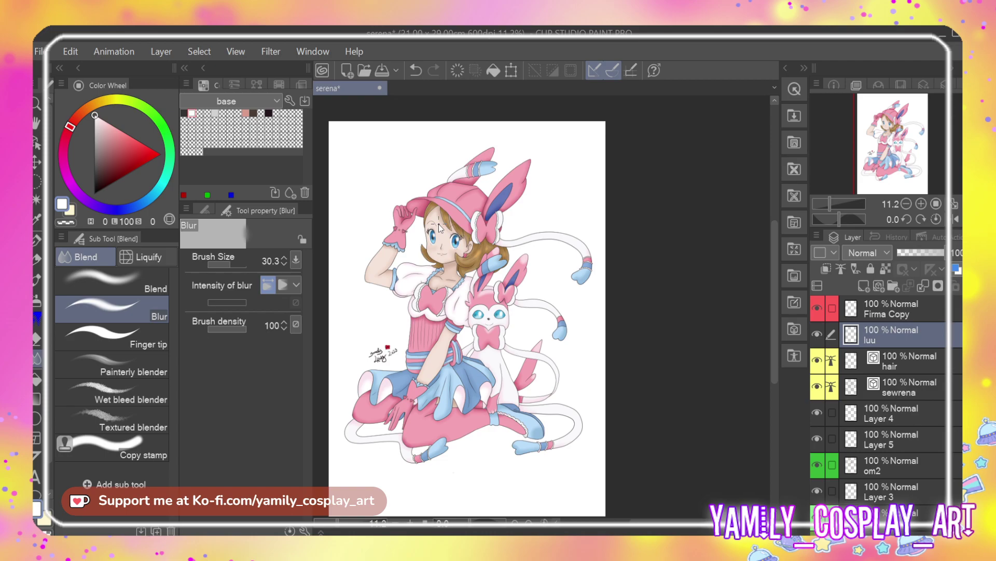
pyautogui.hotkey('ctrl', 's')
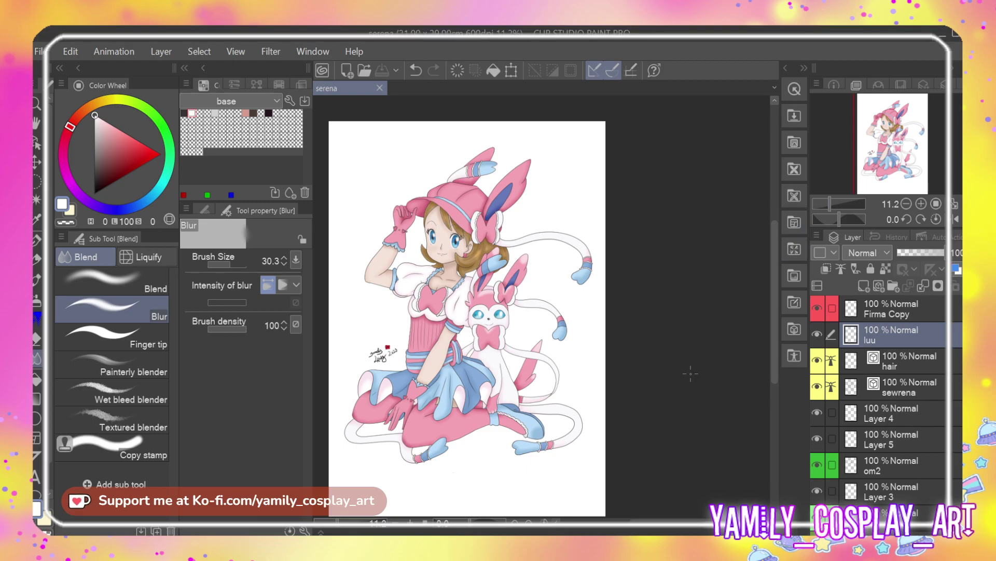
# Make Layer 4 active and sample the pale pink from the highlight on the small creature's ear tip as the drawing colour
pyautogui.moveTo(689, 525); pyautogui.dragTo(677, 525)
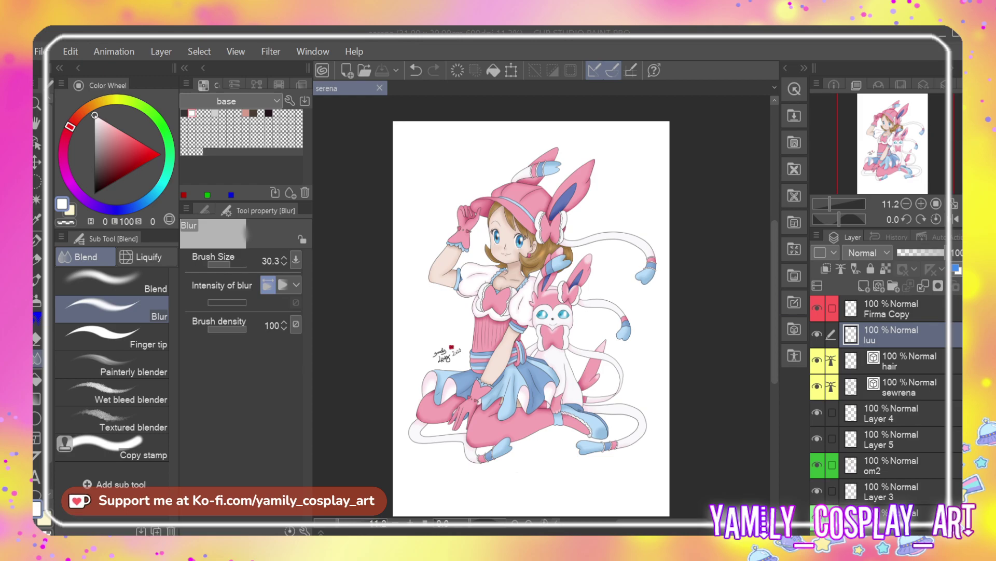
pyautogui.click(890, 412)
pyautogui.scroll(1, 412, 120)
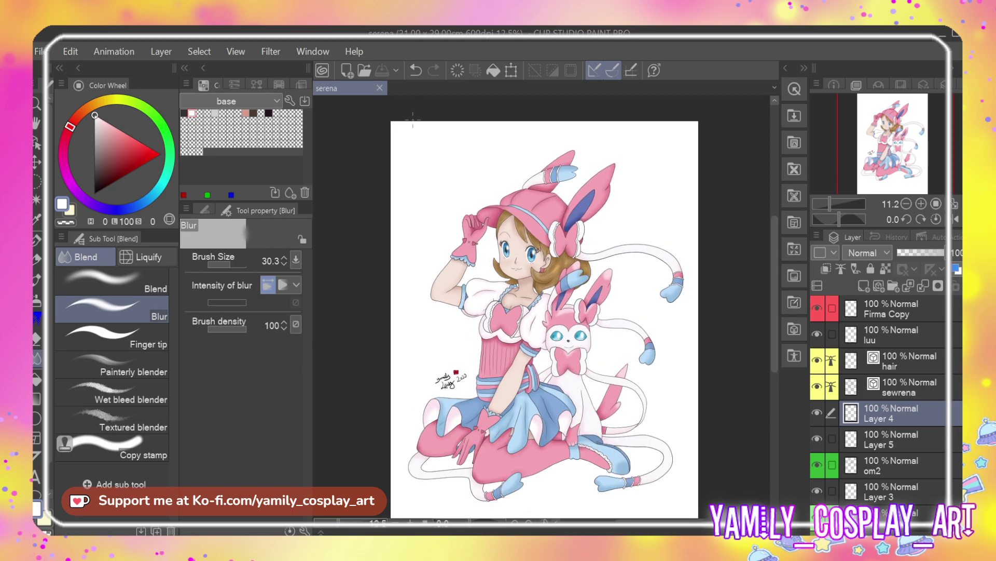
pyautogui.scroll(1, 413, 120)
pyautogui.scroll(6, 582, 257)
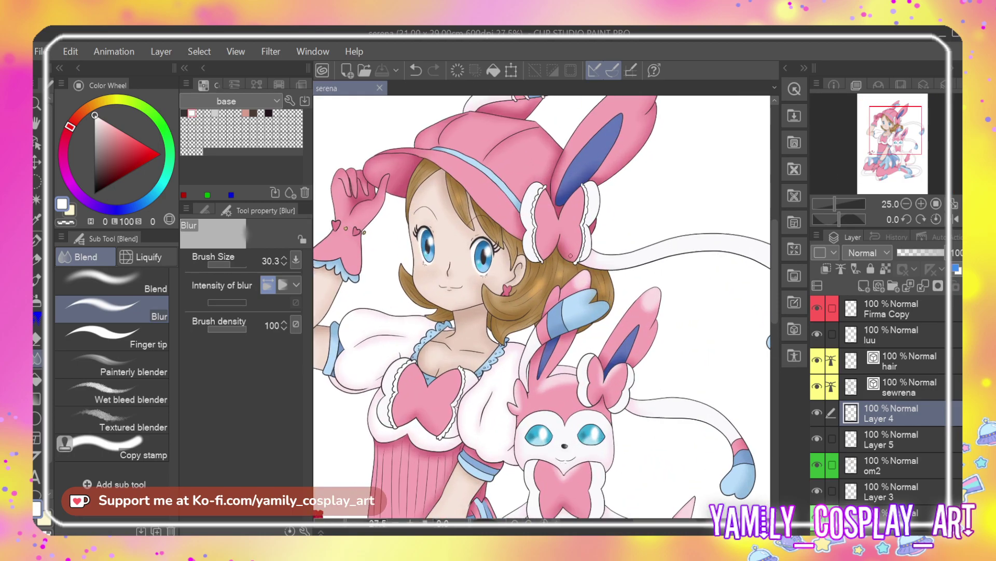
pyautogui.scroll(2, 581, 254)
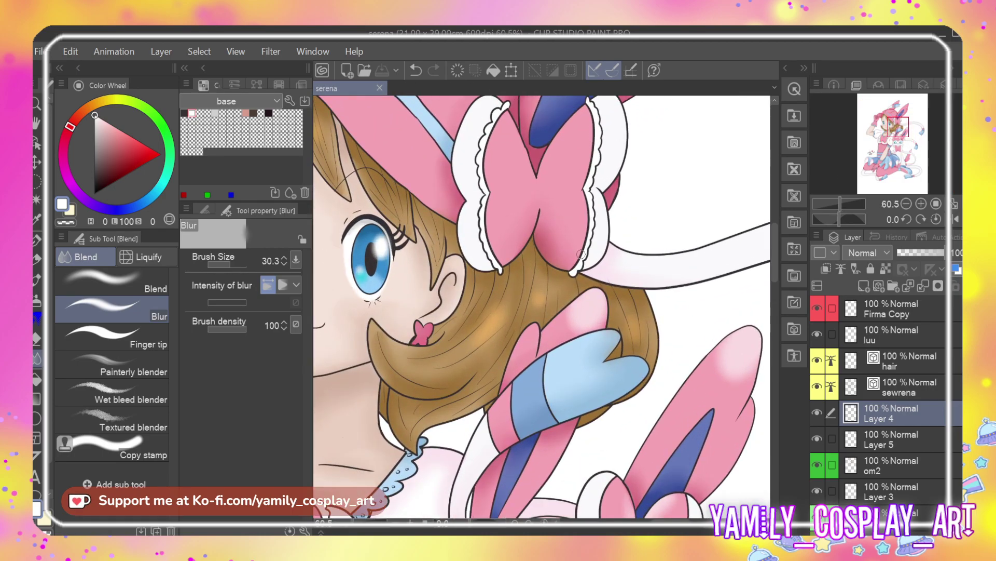
pyautogui.press('i')
pyautogui.click(594, 304)
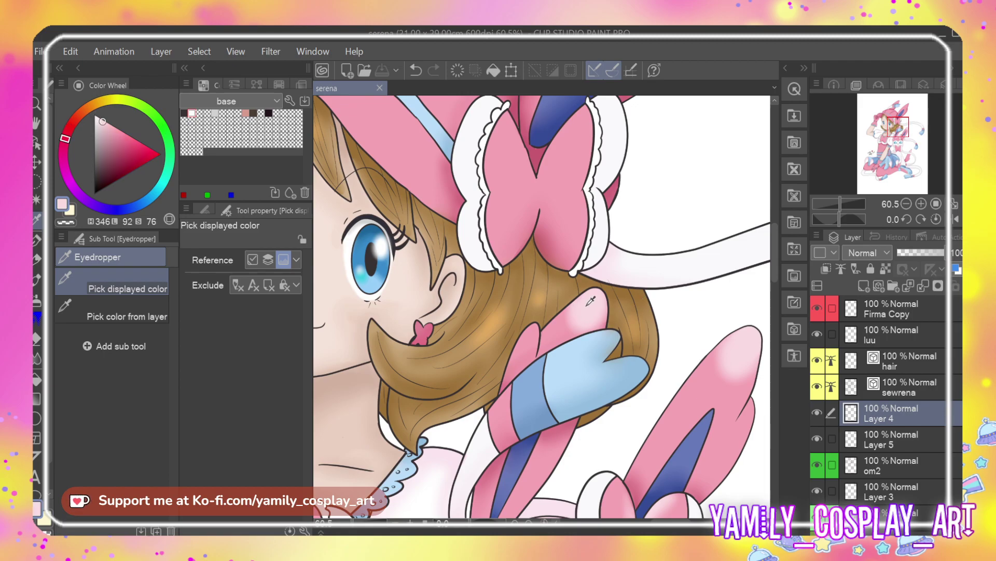
# Paint a large pale pink oval on the hat's crown and a narrow highlight on its brim with the Turnip pen at size 36
pyautogui.press('p')
pyautogui.scroll(-6, 591, 301)
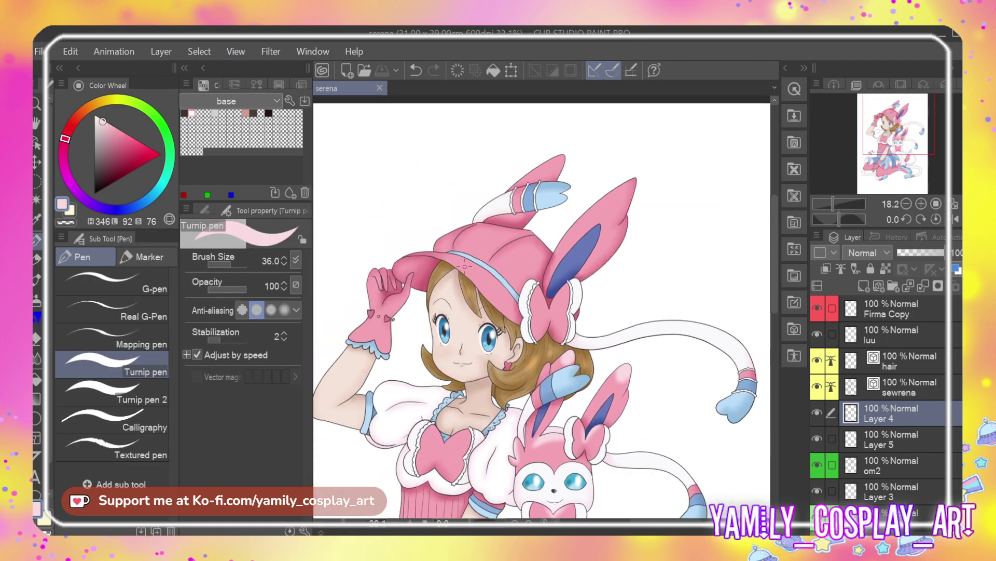
pyautogui.scroll(5, 465, 266)
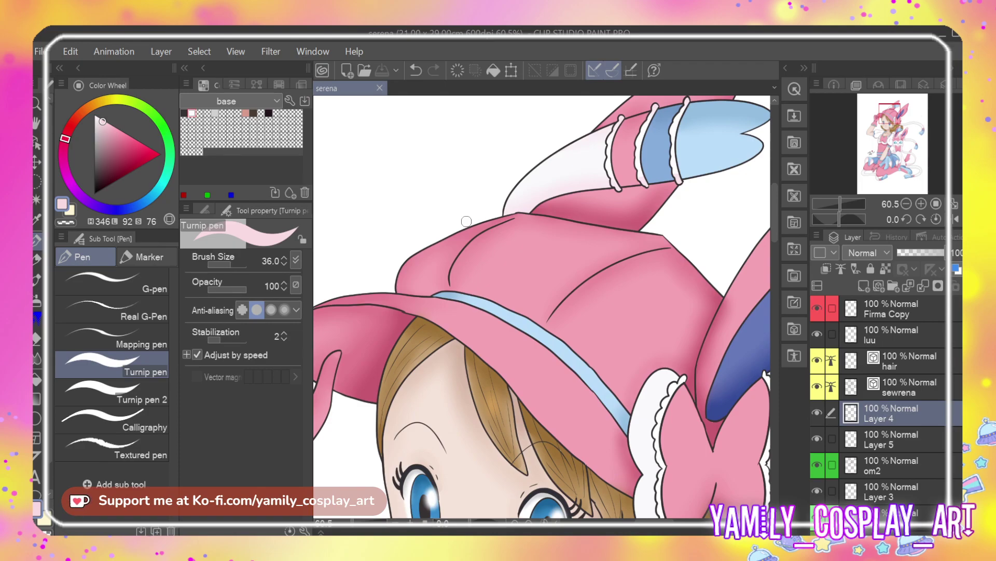
pyautogui.press('p')
pyautogui.press('p')
pyautogui.moveTo(465, 250)
pyautogui.mouseDown()
pyautogui.moveTo(504, 240)
pyautogui.moveTo(446, 263)
pyautogui.moveTo(451, 244)
pyautogui.moveTo(528, 233)
pyautogui.moveTo(506, 261)
pyautogui.moveTo(460, 243)
pyautogui.moveTo(525, 229)
pyautogui.mouseUp()
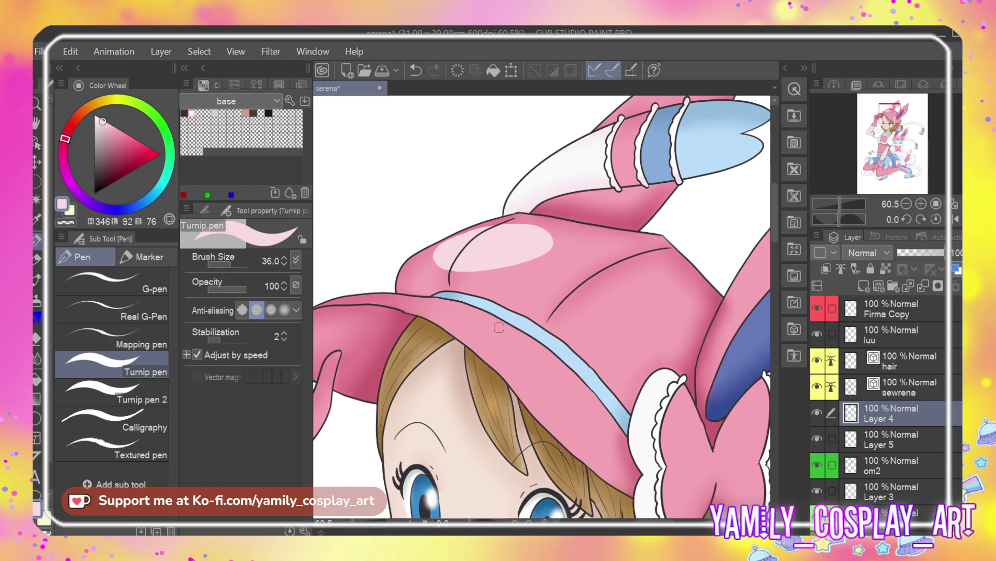
pyautogui.moveTo(433, 311)
pyautogui.mouseDown()
pyautogui.moveTo(466, 314)
pyautogui.moveTo(428, 310)
pyautogui.moveTo(473, 330)
pyautogui.mouseUp()
# Paint pale pink highlights on the tips of both long ears attached to the hat with the Turnip pen
pyautogui.moveTo(665, 521); pyautogui.dragTo(696, 522)
pyautogui.scroll(3, 771, 223)
pyautogui.moveTo(643, 212)
pyautogui.mouseDown()
pyautogui.moveTo(602, 255)
pyautogui.moveTo(620, 239)
pyautogui.moveTo(604, 271)
pyautogui.moveTo(622, 262)
pyautogui.moveTo(613, 260)
pyautogui.mouseUp()
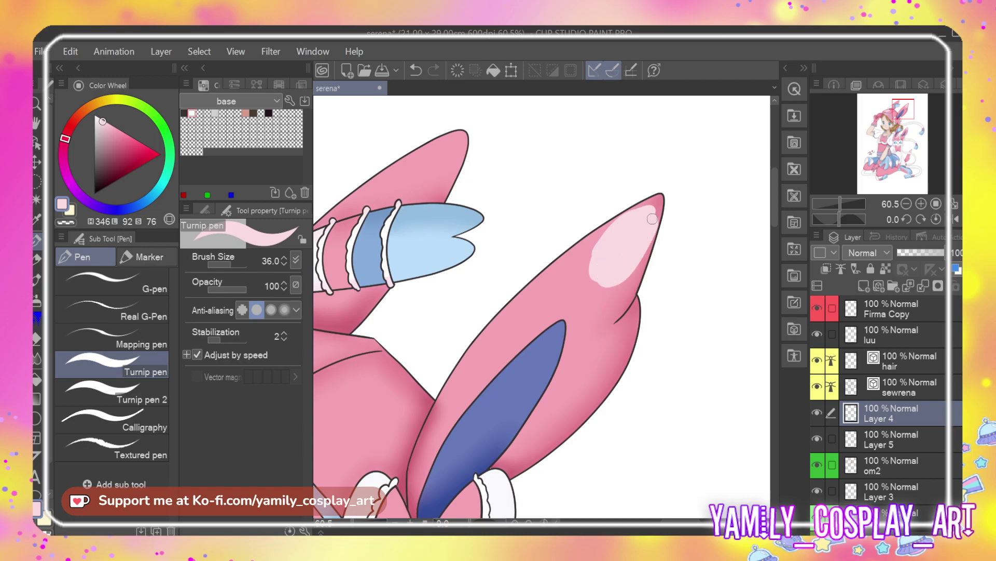
pyautogui.moveTo(454, 147)
pyautogui.mouseDown()
pyautogui.moveTo(415, 169)
pyautogui.moveTo(452, 151)
pyautogui.mouseUp()
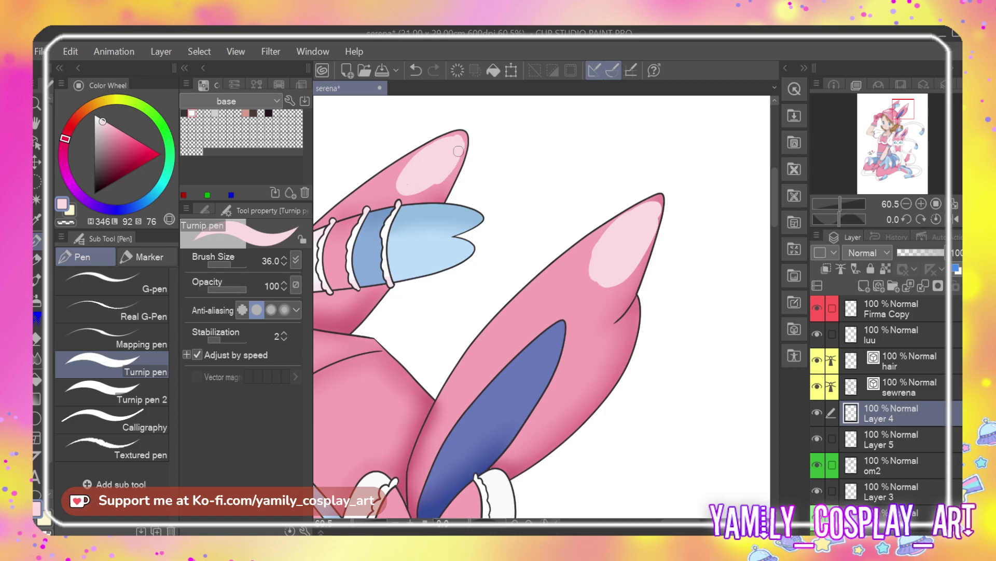
# Soften the highlights on both hat ear tips using the Blur tool at size 73.7
pyautogui.press('e')
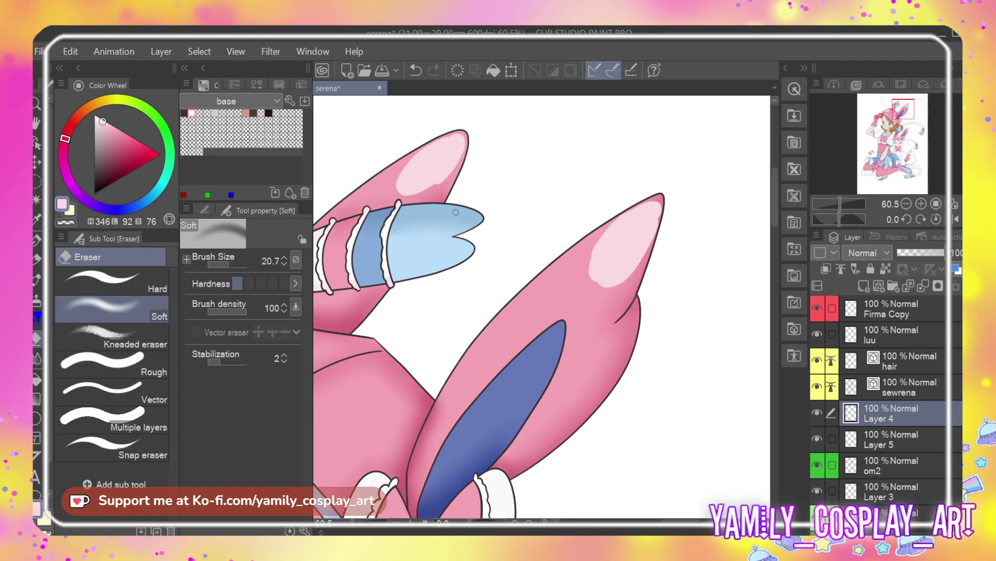
pyautogui.press('j')
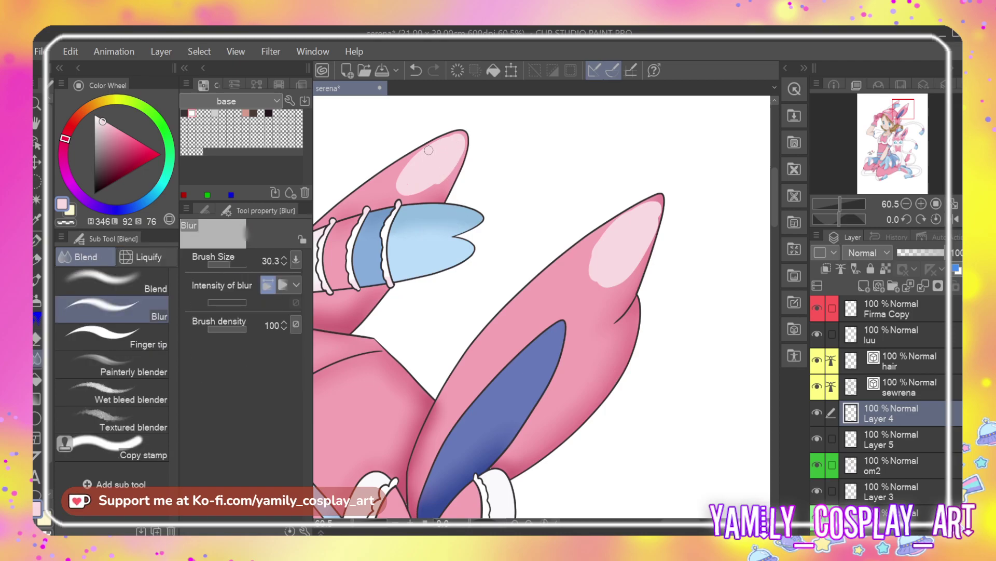
pyautogui.moveTo(245, 263); pyautogui.dragTo(233, 263)
pyautogui.moveTo(415, 178)
pyautogui.mouseDown()
pyautogui.moveTo(437, 138)
pyautogui.moveTo(393, 193)
pyautogui.moveTo(449, 171)
pyautogui.moveTo(446, 140)
pyautogui.moveTo(416, 193)
pyautogui.moveTo(453, 135)
pyautogui.moveTo(425, 184)
pyautogui.moveTo(426, 148)
pyautogui.moveTo(461, 145)
pyautogui.mouseUp()
pyautogui.moveTo(618, 255)
pyautogui.mouseDown()
pyautogui.moveTo(592, 251)
pyautogui.moveTo(638, 208)
pyautogui.moveTo(630, 274)
pyautogui.moveTo(655, 203)
pyautogui.moveTo(633, 245)
pyautogui.moveTo(599, 271)
pyautogui.moveTo(654, 209)
pyautogui.moveTo(673, 309)
pyautogui.mouseUp()
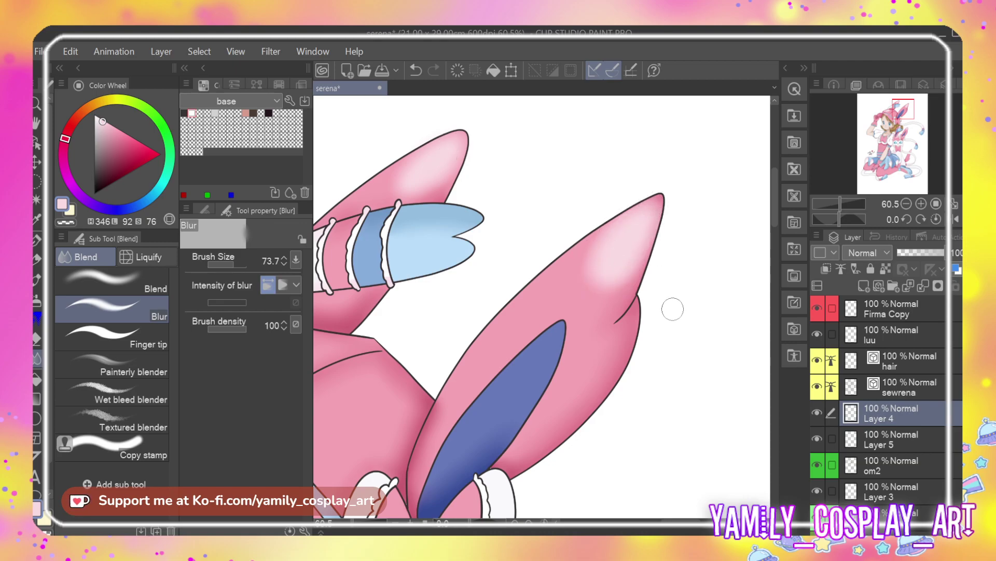
# Soften the pale pink highlights on the hat's brim and crown with the Blur tool at size 73.7
pyautogui.moveTo(678, 523); pyautogui.dragTo(655, 522)
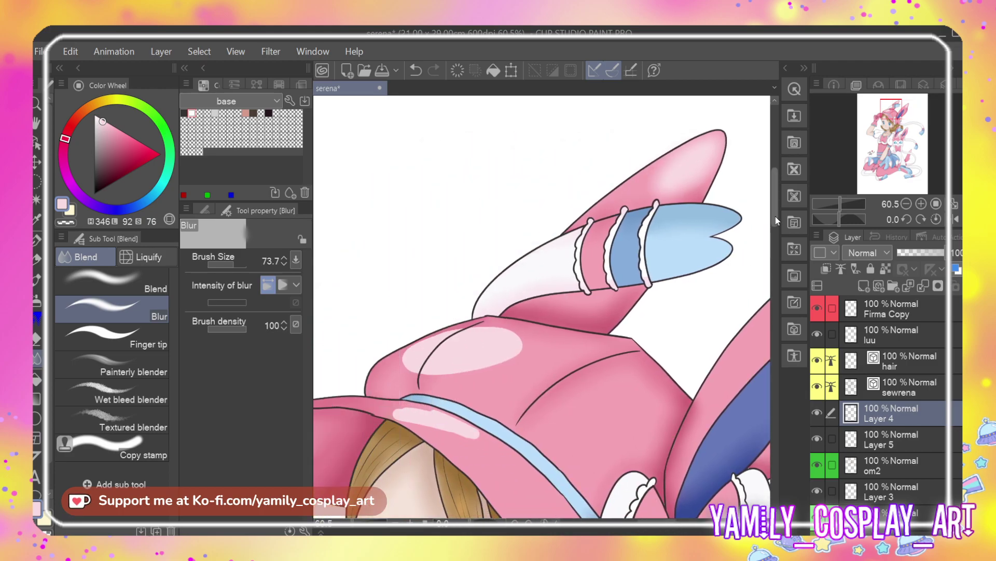
pyautogui.scroll(-5, 777, 220)
pyautogui.moveTo(405, 297)
pyautogui.mouseDown()
pyautogui.moveTo(446, 301)
pyautogui.moveTo(442, 291)
pyautogui.moveTo(482, 305)
pyautogui.mouseUp()
pyautogui.moveTo(417, 242)
pyautogui.mouseDown()
pyautogui.moveTo(475, 245)
pyautogui.moveTo(438, 247)
pyautogui.moveTo(485, 238)
pyautogui.moveTo(527, 212)
pyautogui.moveTo(468, 207)
pyautogui.moveTo(484, 202)
pyautogui.moveTo(415, 226)
pyautogui.moveTo(430, 249)
pyautogui.moveTo(436, 214)
pyautogui.moveTo(491, 246)
pyautogui.moveTo(431, 242)
pyautogui.moveTo(475, 208)
pyautogui.moveTo(511, 208)
pyautogui.moveTo(514, 231)
pyautogui.mouseUp()
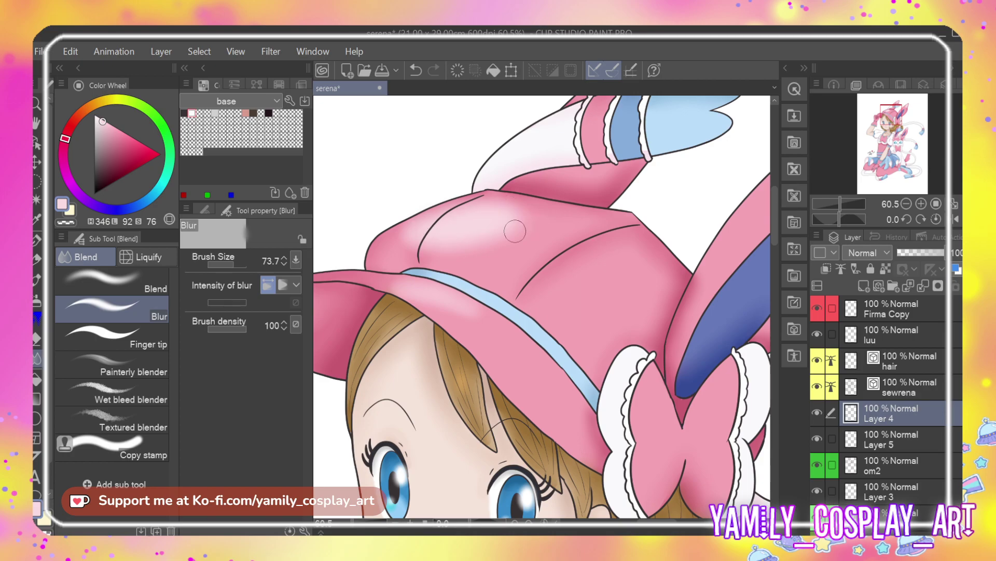
# Paint a V-shaped pale pink highlight around the upper notch of the hat's bow with the Turnip pen and blur it into the pink
pyautogui.scroll(-5, 515, 231)
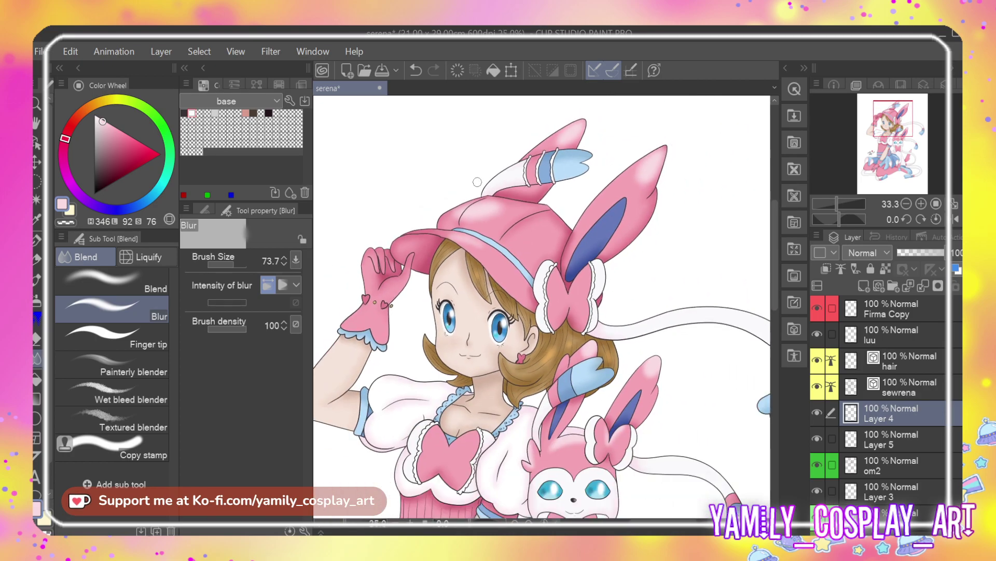
pyautogui.scroll(3, 536, 259)
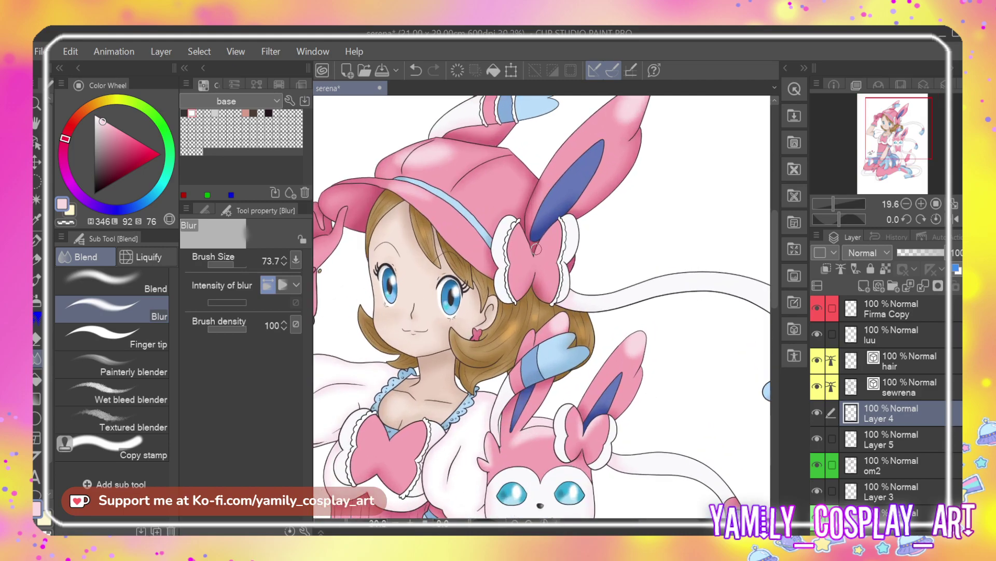
pyautogui.scroll(5, 536, 259)
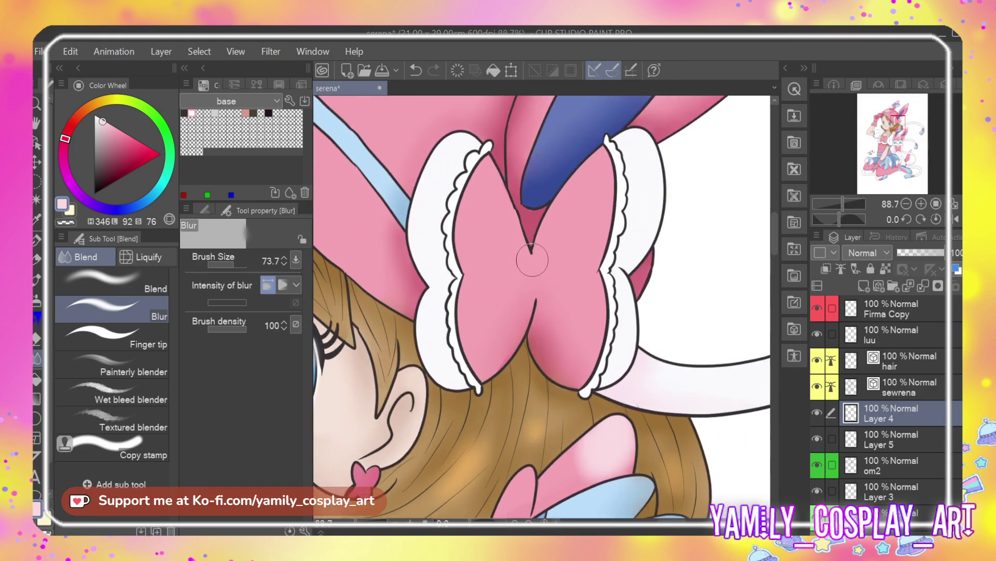
pyautogui.press('p')
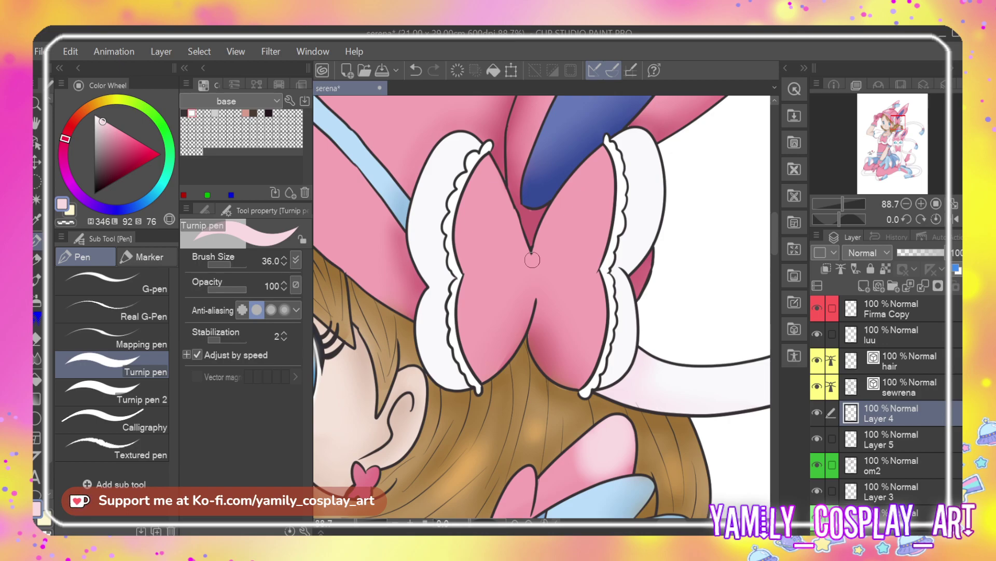
pyautogui.moveTo(523, 241)
pyautogui.mouseDown()
pyautogui.moveTo(532, 258)
pyautogui.moveTo(550, 223)
pyautogui.mouseUp()
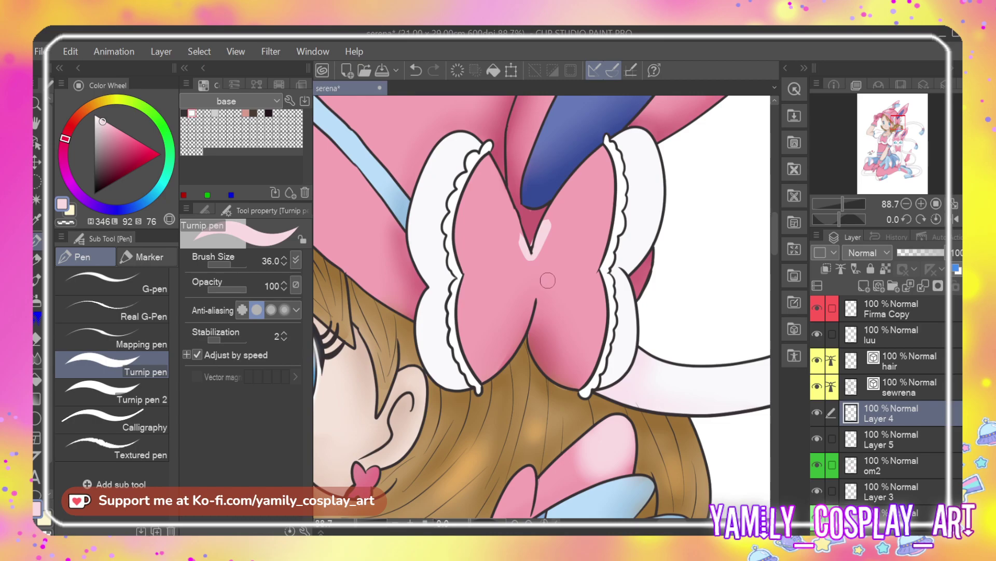
pyautogui.press('j')
pyautogui.moveTo(546, 220)
pyautogui.mouseDown()
pyautogui.moveTo(539, 263)
pyautogui.moveTo(549, 244)
pyautogui.moveTo(521, 252)
pyautogui.moveTo(540, 290)
pyautogui.mouseUp()
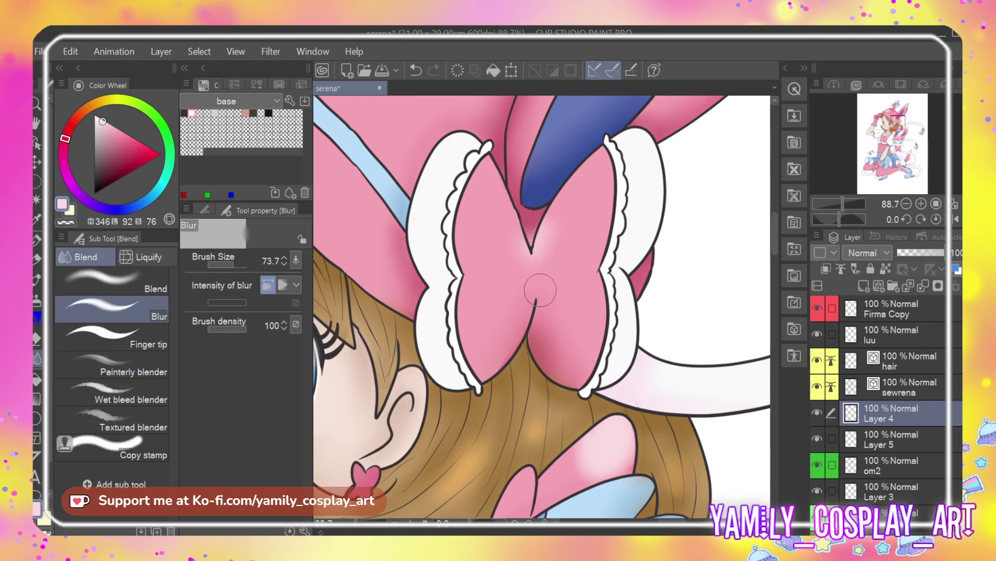
# Paint pale pink highlights on the raised glove's cuff and below its thumb with the Turnip pen and soften them with Blur
pyautogui.scroll(-5, 540, 289)
pyautogui.scroll(-3, 550, 283)
pyautogui.scroll(2, 416, 268)
pyautogui.scroll(5, 415, 268)
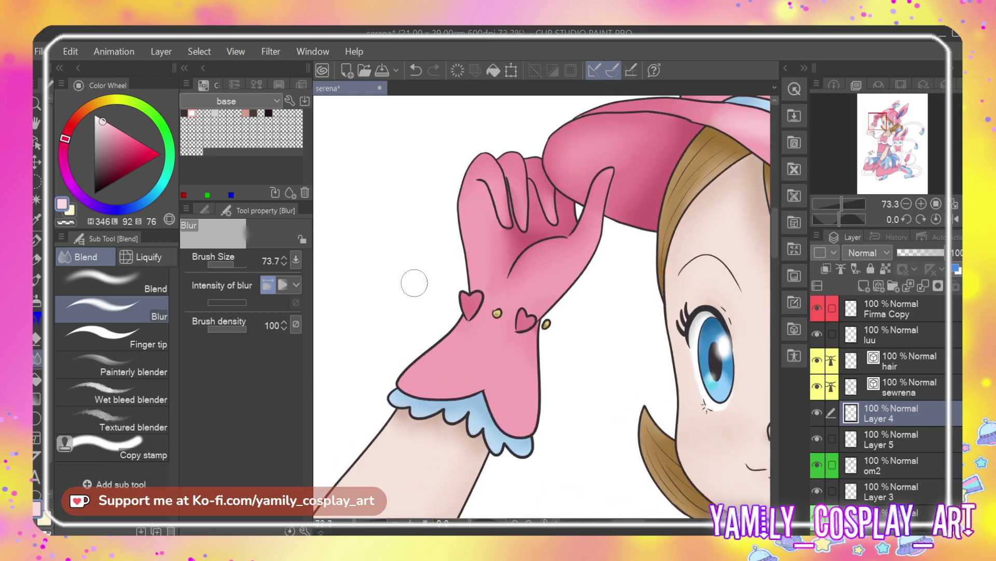
pyautogui.press('p')
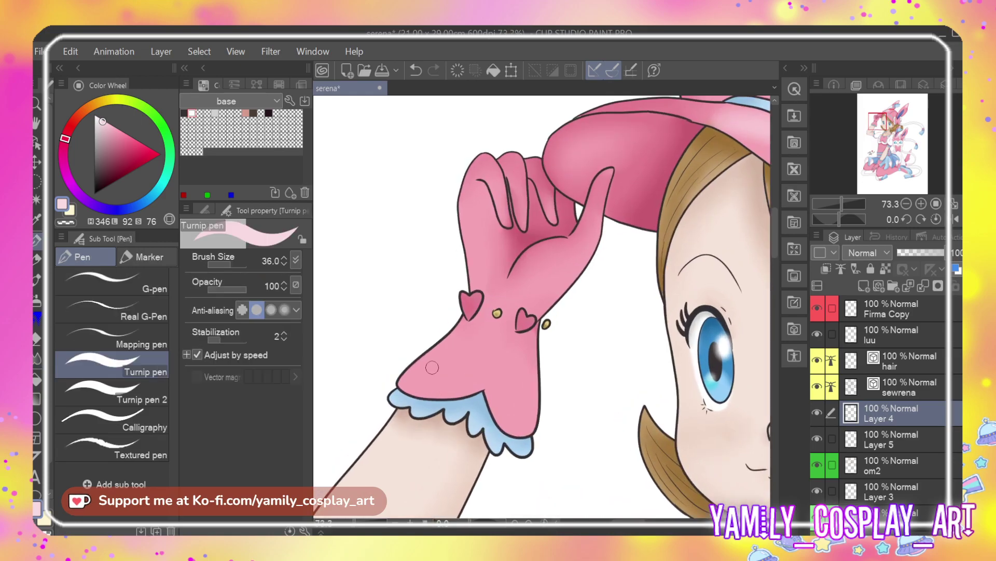
pyautogui.moveTo(418, 379); pyautogui.dragTo(448, 369)
pyautogui.moveTo(568, 267)
pyautogui.mouseDown()
pyautogui.moveTo(540, 291)
pyautogui.moveTo(565, 261)
pyautogui.moveTo(553, 288)
pyautogui.moveTo(529, 294)
pyautogui.moveTo(564, 265)
pyautogui.mouseUp()
pyautogui.press('j')
pyautogui.moveTo(431, 371)
pyautogui.mouseDown()
pyautogui.moveTo(477, 351)
pyautogui.moveTo(430, 386)
pyautogui.moveTo(423, 378)
pyautogui.moveTo(469, 363)
pyautogui.mouseUp()
# Paint a V-shaped pale pink highlight around the chest bow's upper notch, soften it with Blur, and switch to the Soft eraser
pyautogui.scroll(-5, 469, 363)
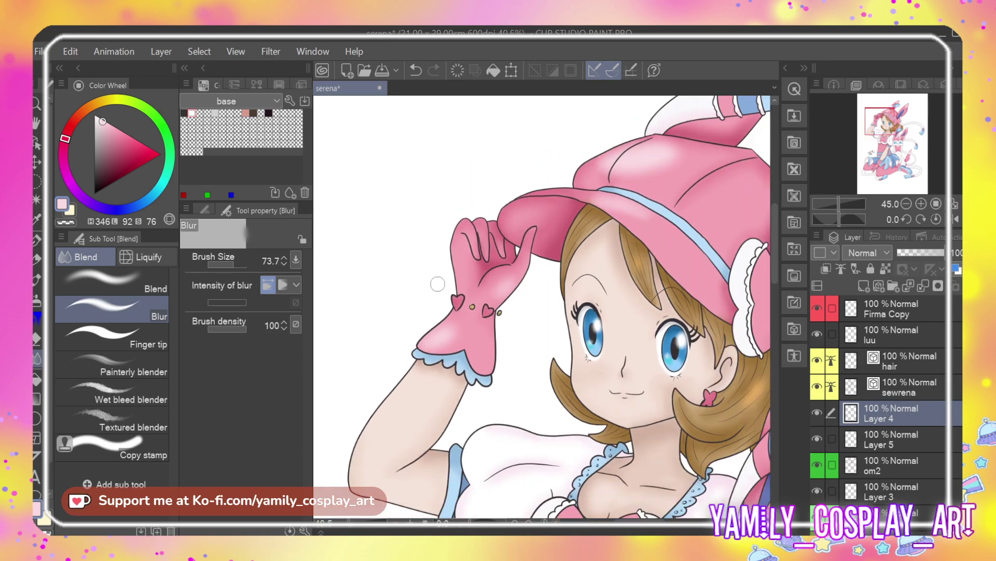
pyautogui.scroll(-1, 442, 260)
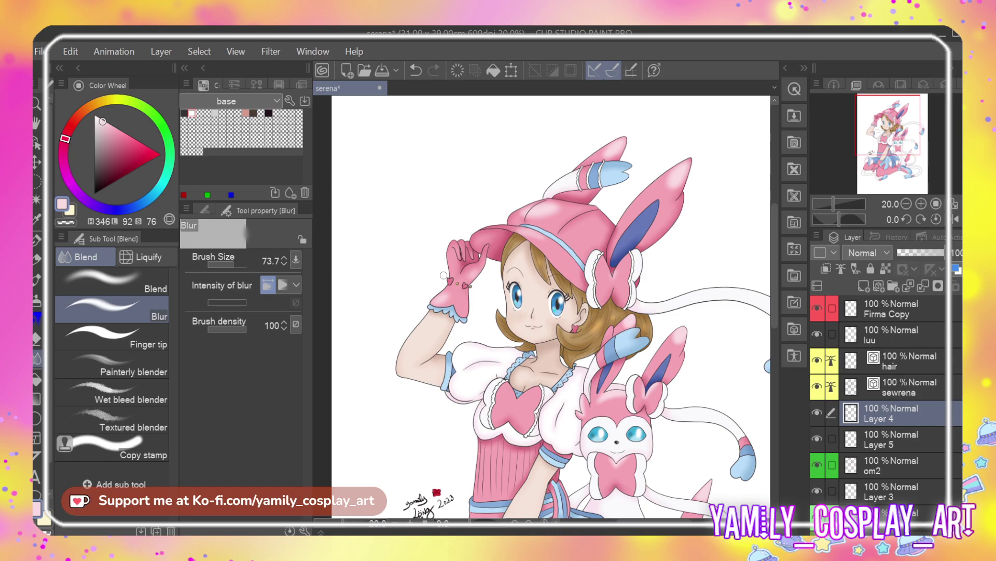
pyautogui.scroll(-2, 595, 257)
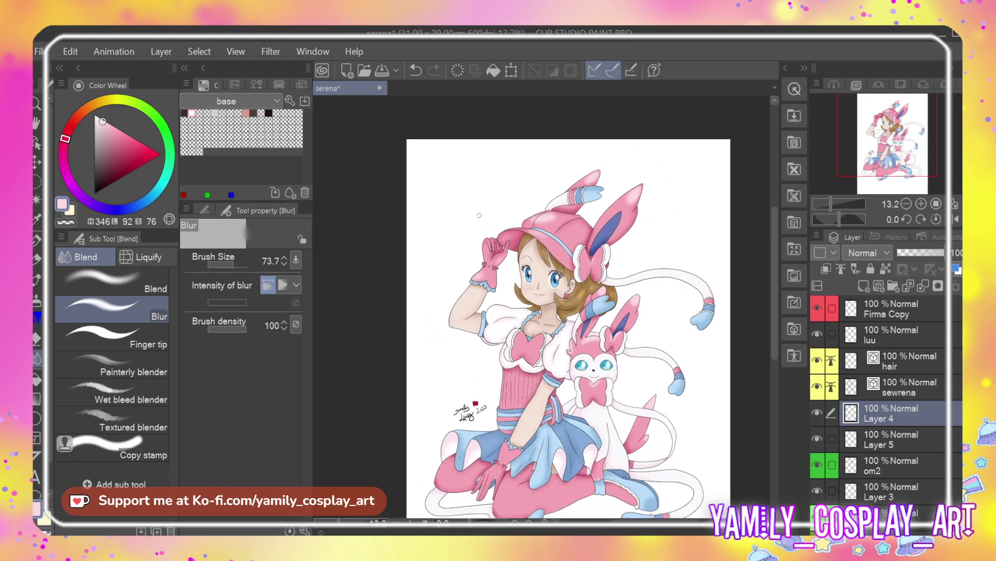
pyautogui.scroll(1, 626, 326)
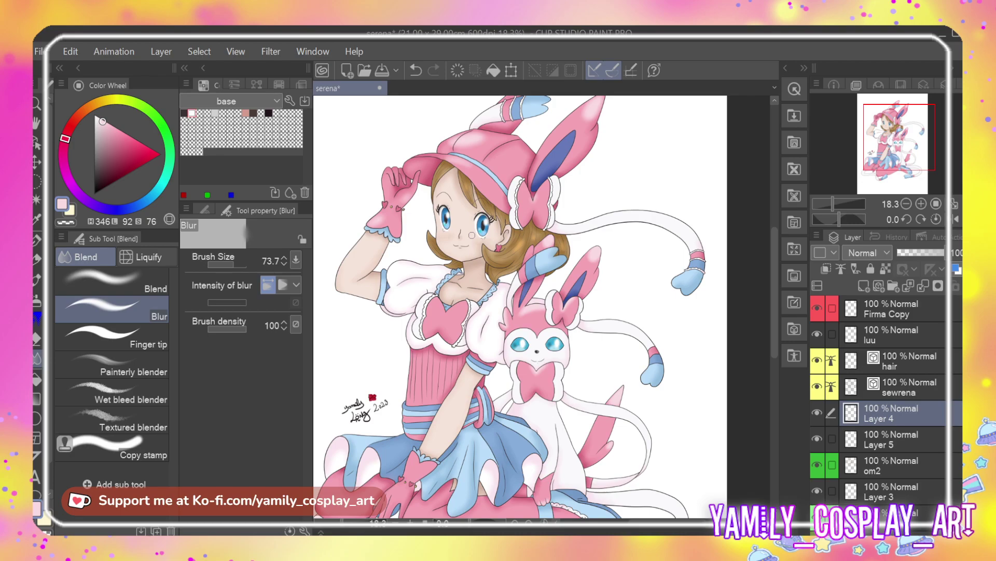
pyautogui.scroll(2, 430, 270)
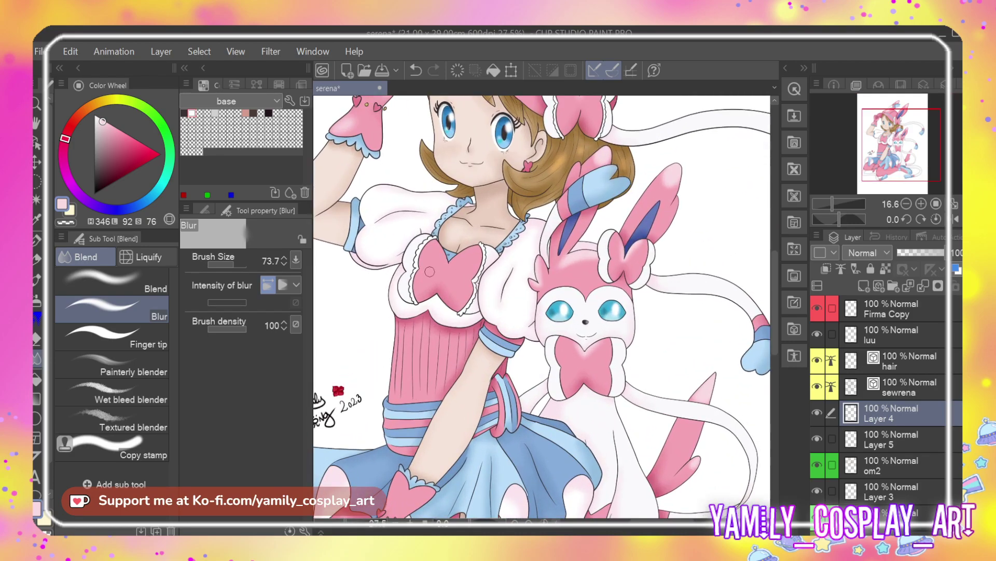
pyautogui.scroll(3, 430, 266)
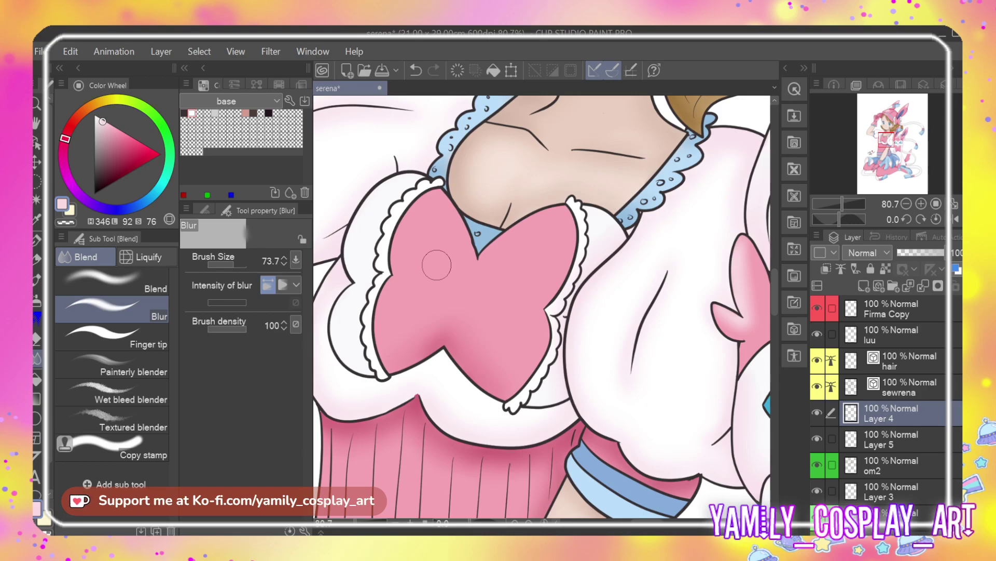
pyautogui.press('p')
pyautogui.moveTo(465, 230)
pyautogui.mouseDown()
pyautogui.moveTo(474, 263)
pyautogui.moveTo(505, 236)
pyautogui.mouseUp()
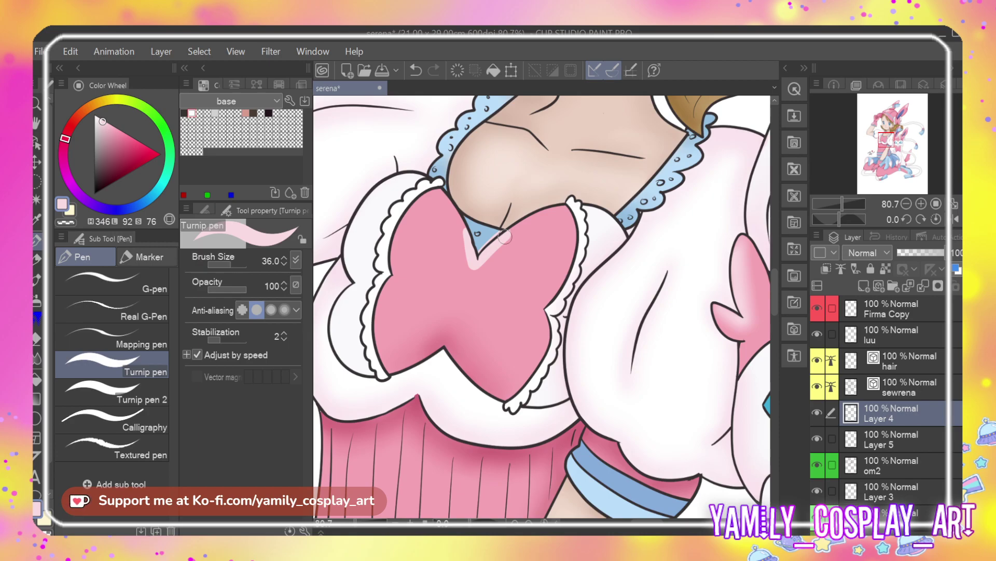
pyautogui.press('j')
pyautogui.moveTo(467, 268)
pyautogui.mouseDown()
pyautogui.moveTo(459, 239)
pyautogui.moveTo(474, 272)
pyautogui.moveTo(485, 269)
pyautogui.mouseUp()
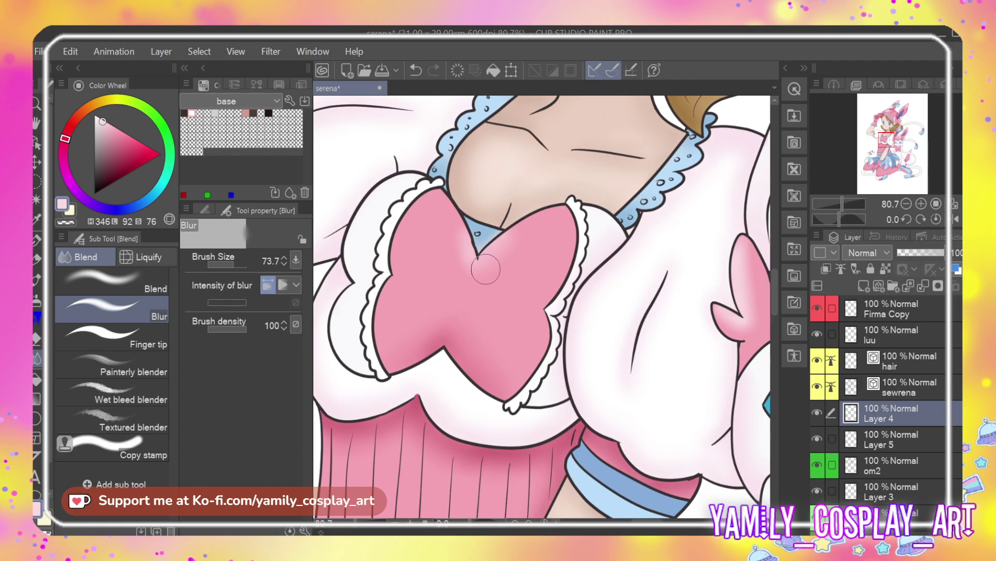
pyautogui.press('e')
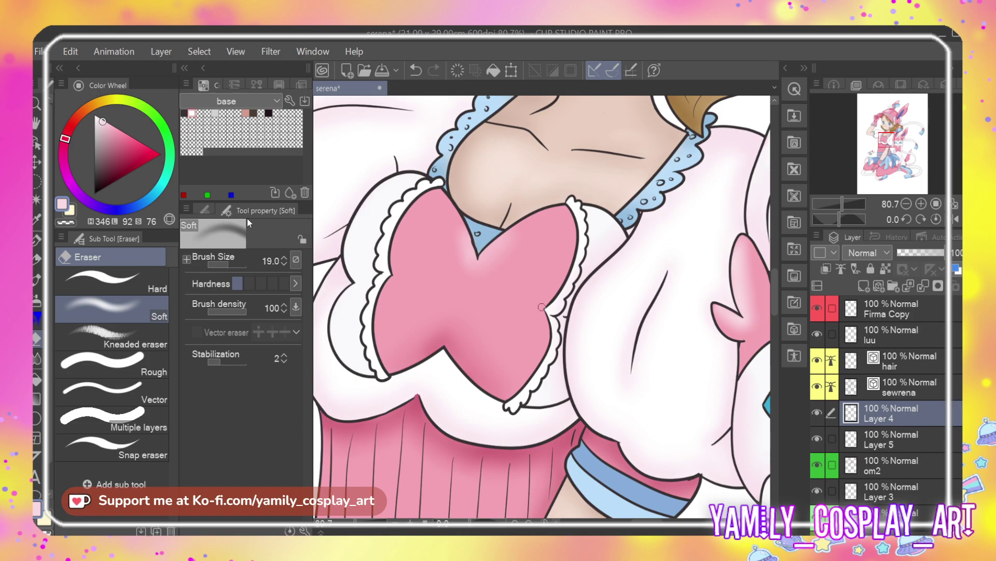
# Paint pale pink highlights on the lowered glove's cuff and hand and on both knees with the Turnip pen
pyautogui.scroll(-3, 494, 235)
pyautogui.scroll(-6, 414, 184)
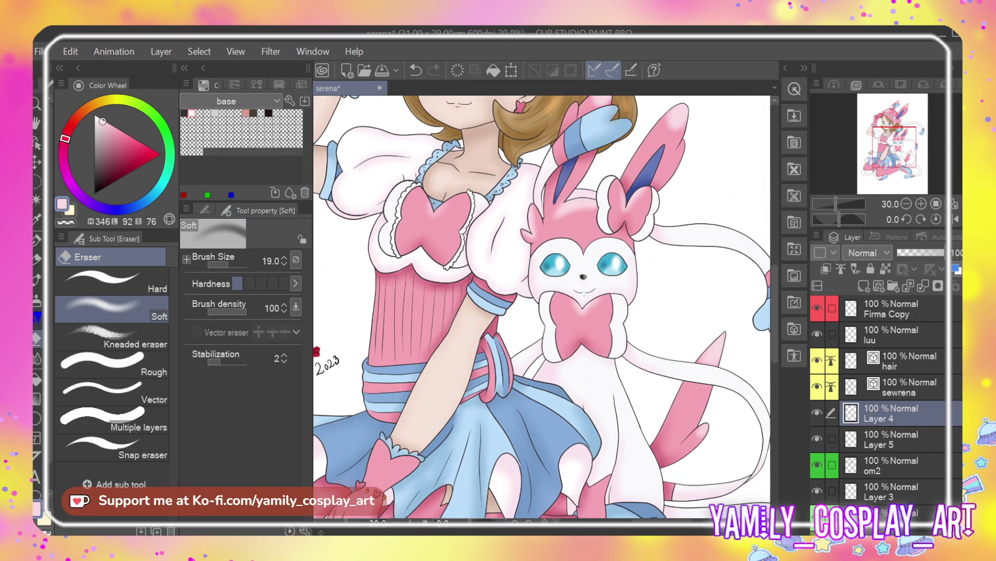
pyautogui.scroll(-3, 511, 236)
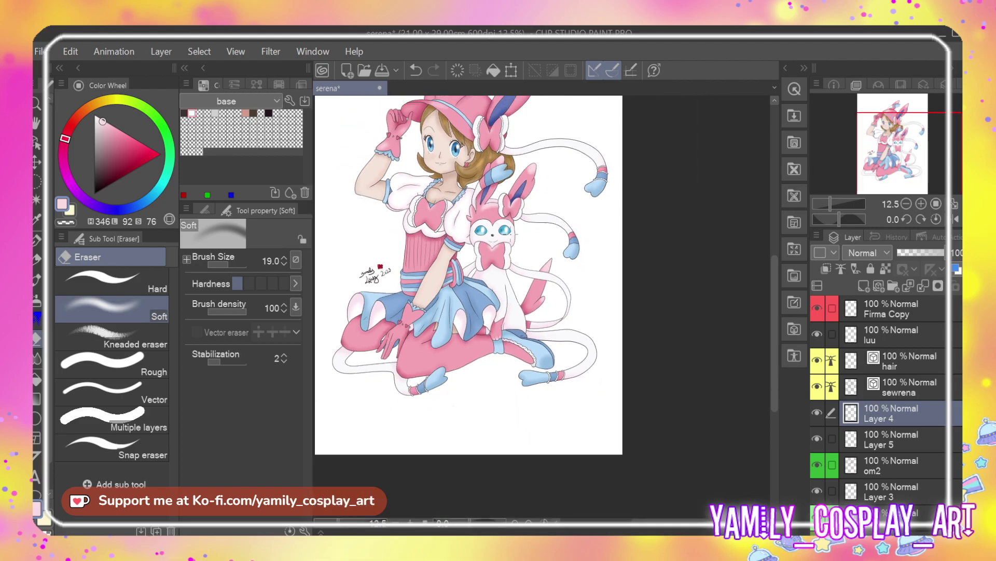
pyautogui.scroll(2, 423, 322)
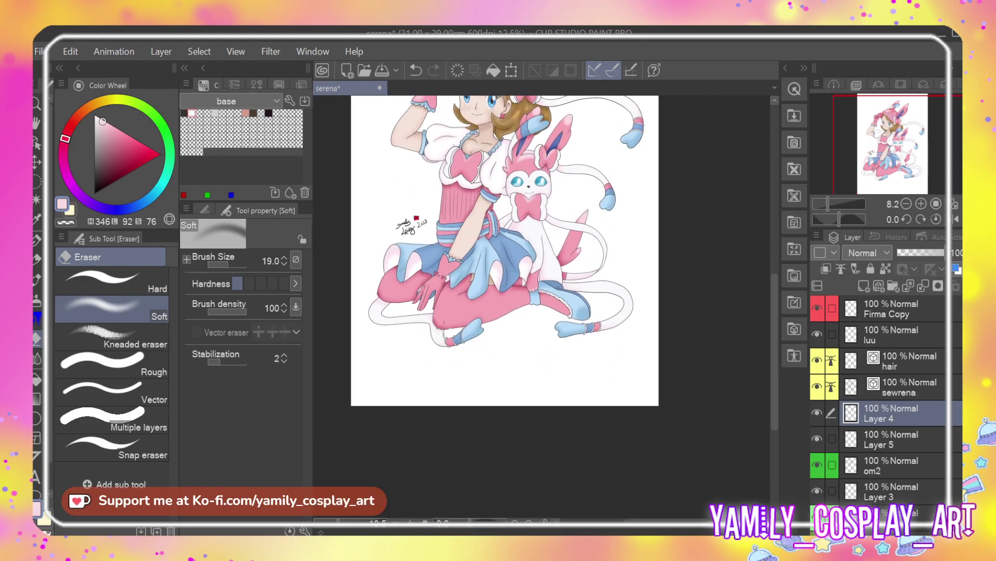
pyautogui.scroll(3, 423, 322)
pyautogui.scroll(5, 375, 288)
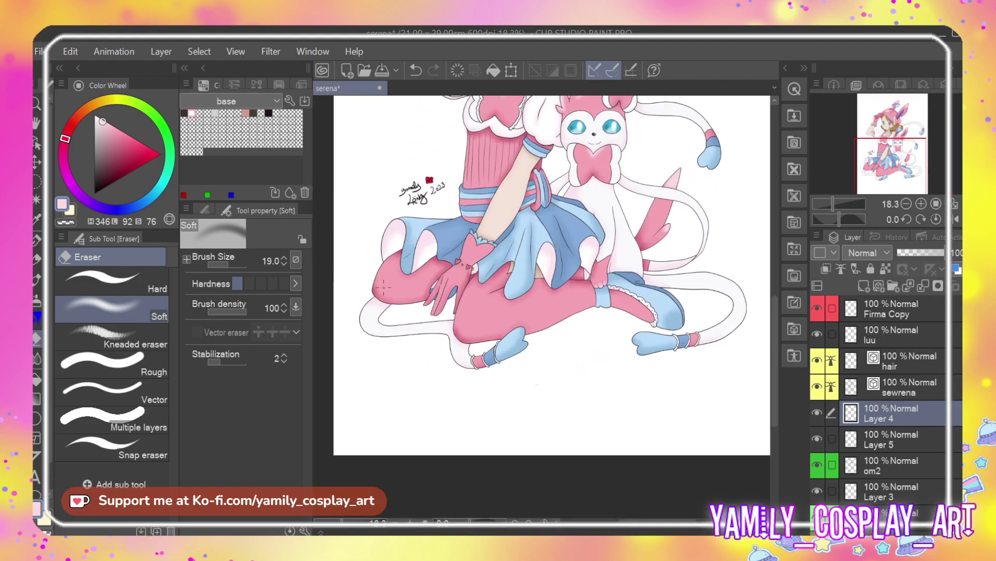
pyautogui.scroll(-3, 405, 290)
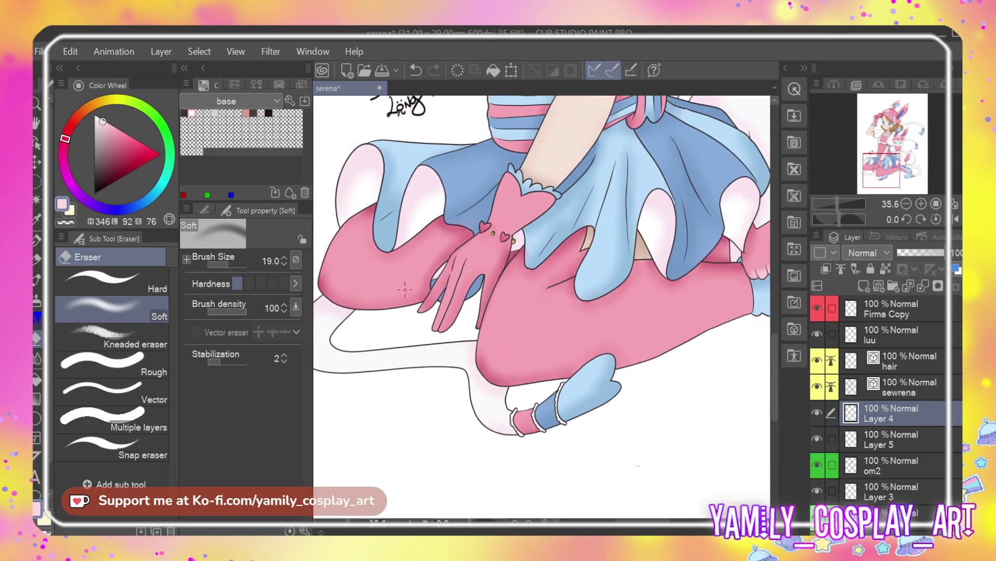
pyautogui.scroll(3, 385, 276)
pyautogui.scroll(-1, 329, 178)
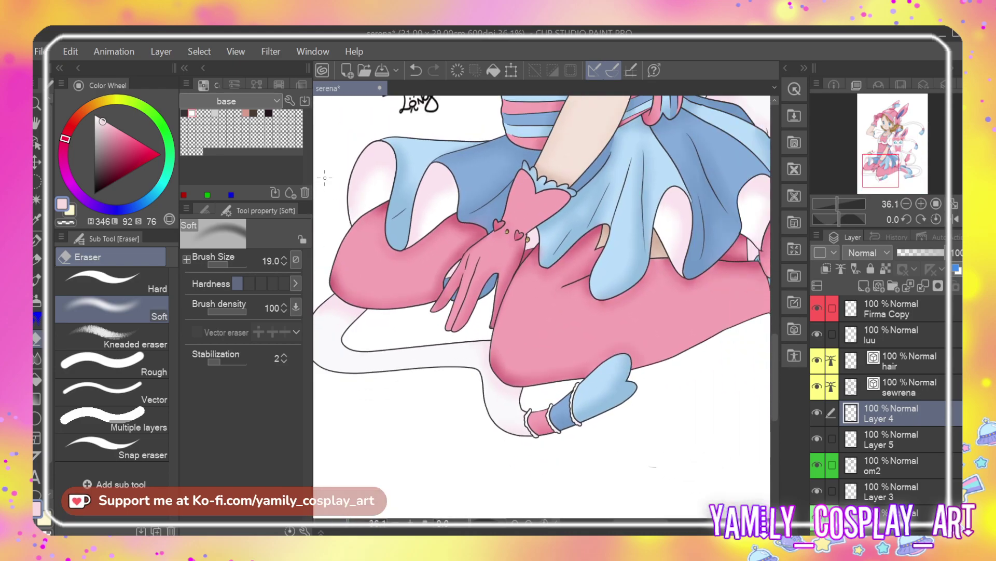
pyautogui.scroll(2, 323, 169)
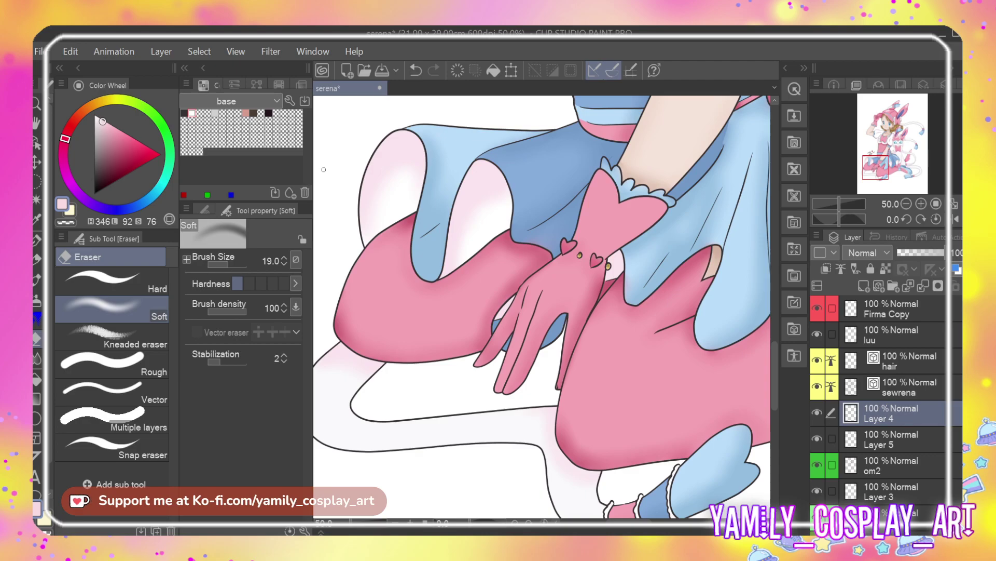
pyautogui.press('p')
pyautogui.moveTo(636, 222); pyautogui.dragTo(632, 222)
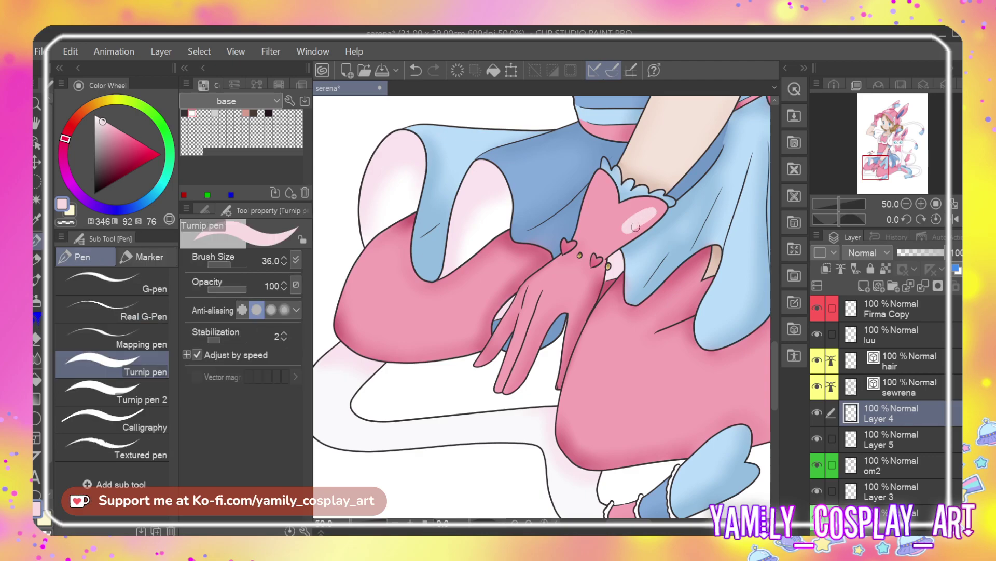
pyautogui.moveTo(585, 286); pyautogui.dragTo(579, 300)
pyautogui.moveTo(358, 305)
pyautogui.mouseDown()
pyautogui.moveTo(380, 335)
pyautogui.moveTo(372, 280)
pyautogui.moveTo(352, 307)
pyautogui.mouseUp()
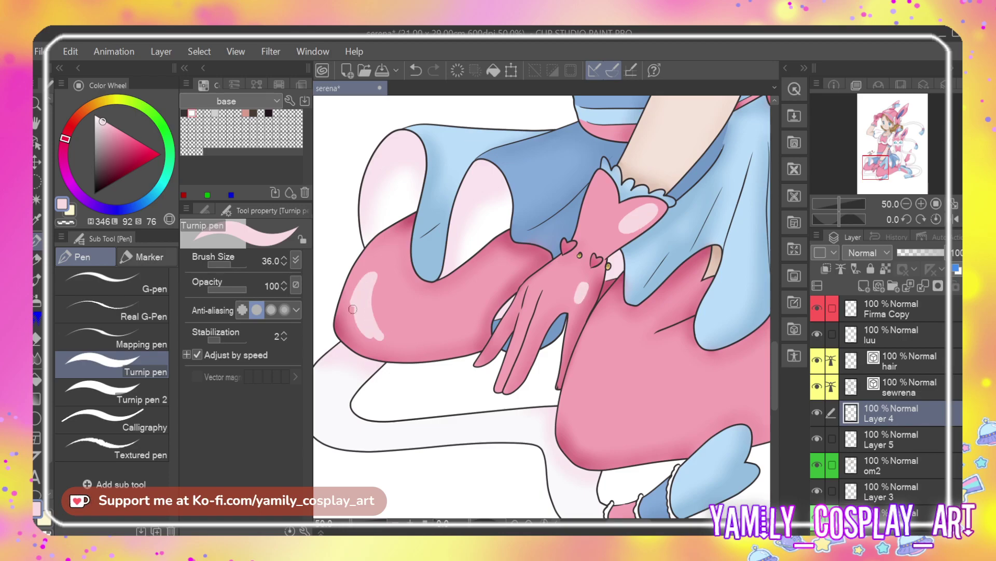
pyautogui.moveTo(607, 353)
pyautogui.mouseDown()
pyautogui.moveTo(596, 421)
pyautogui.moveTo(587, 383)
pyautogui.moveTo(605, 427)
pyautogui.moveTo(598, 417)
pyautogui.mouseUp()
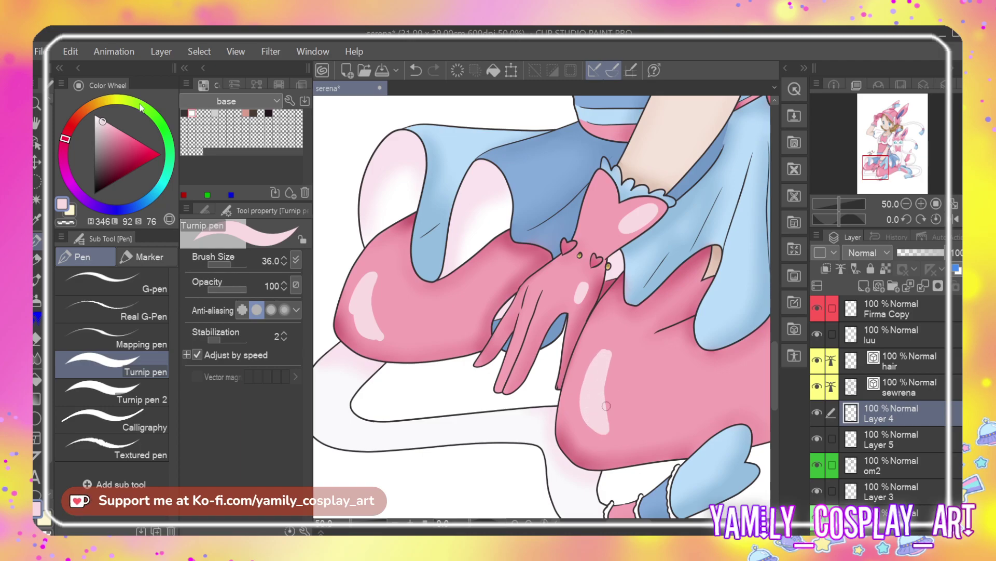
# Soften the pale pink highlights on the lowered glove and both knees with the Blur tool at size 73.7
pyautogui.press('j')
pyautogui.moveTo(638, 213); pyautogui.dragTo(655, 209)
pyautogui.moveTo(605, 382)
pyautogui.mouseDown()
pyautogui.moveTo(589, 429)
pyautogui.moveTo(594, 356)
pyautogui.moveTo(593, 429)
pyautogui.moveTo(605, 371)
pyautogui.mouseUp()
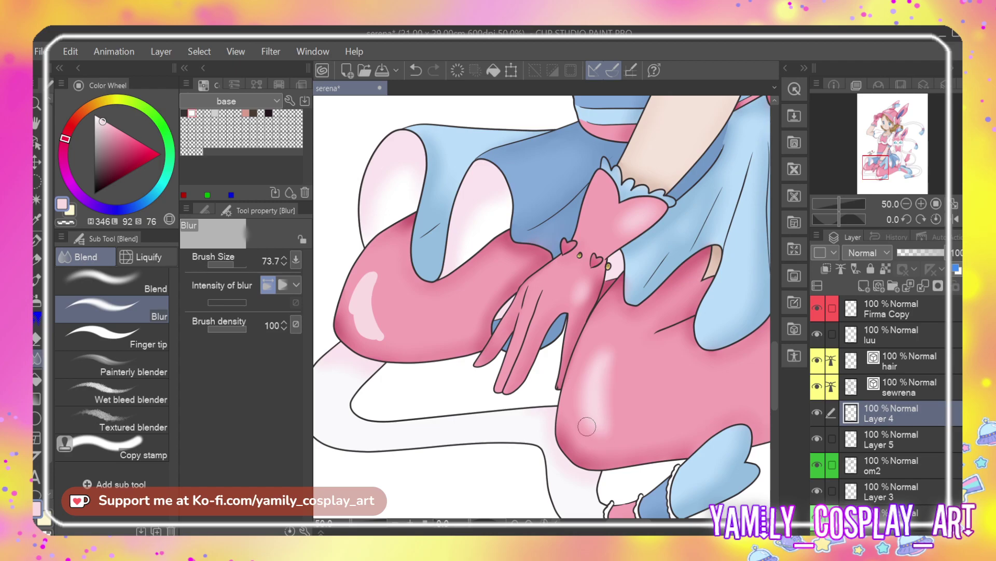
pyautogui.moveTo(378, 271)
pyautogui.mouseDown()
pyautogui.moveTo(377, 287)
pyautogui.moveTo(351, 310)
pyautogui.moveTo(363, 319)
pyautogui.moveTo(379, 265)
pyautogui.moveTo(388, 340)
pyautogui.mouseUp()
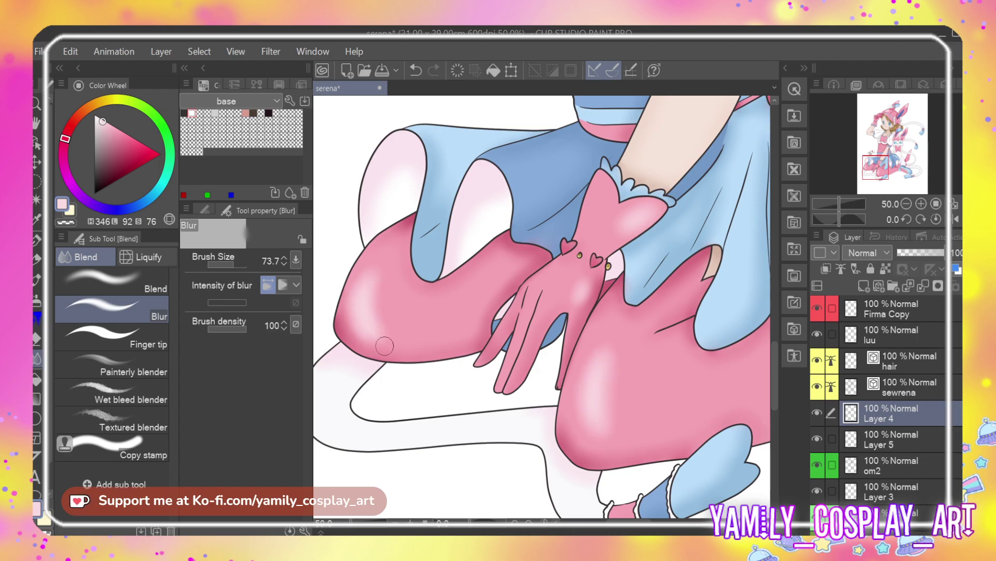
# Paint a pale pink highlight on the pink stocking beside the blue shoe's lace trim with the Turnip pen and blur it
pyautogui.scroll(-6, 396, 288)
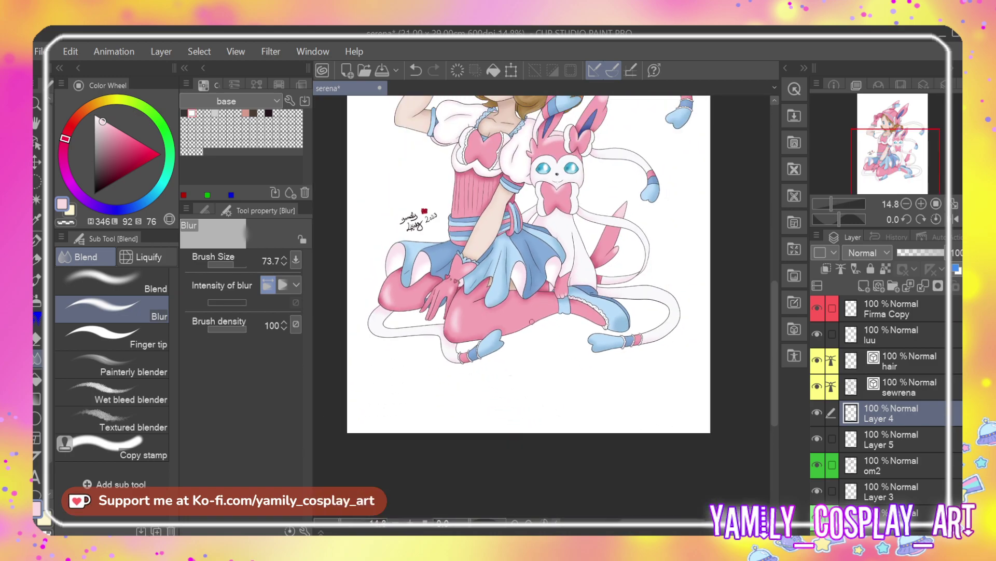
pyautogui.scroll(5, 574, 315)
pyautogui.scroll(-3, 653, 313)
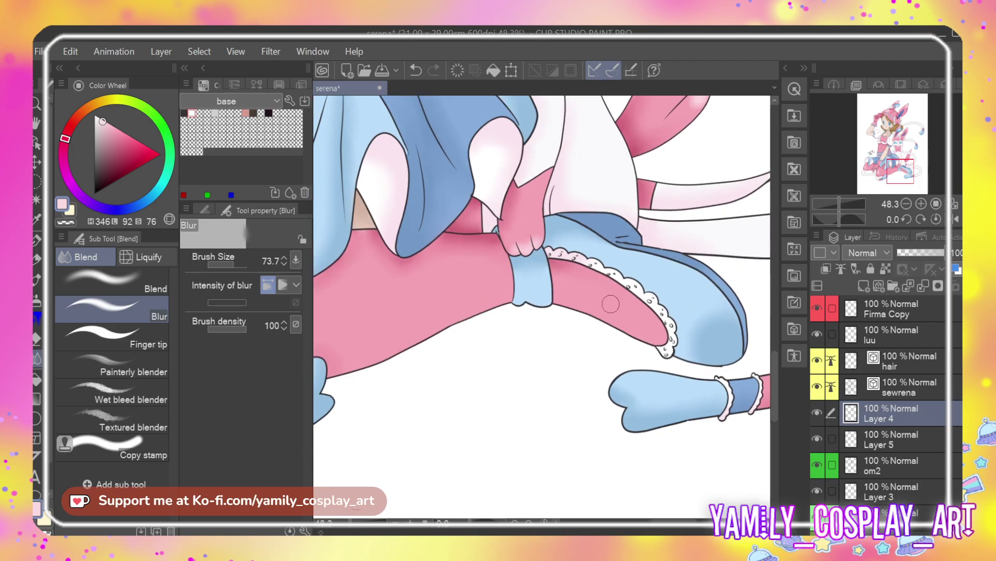
pyautogui.scroll(5, 693, 291)
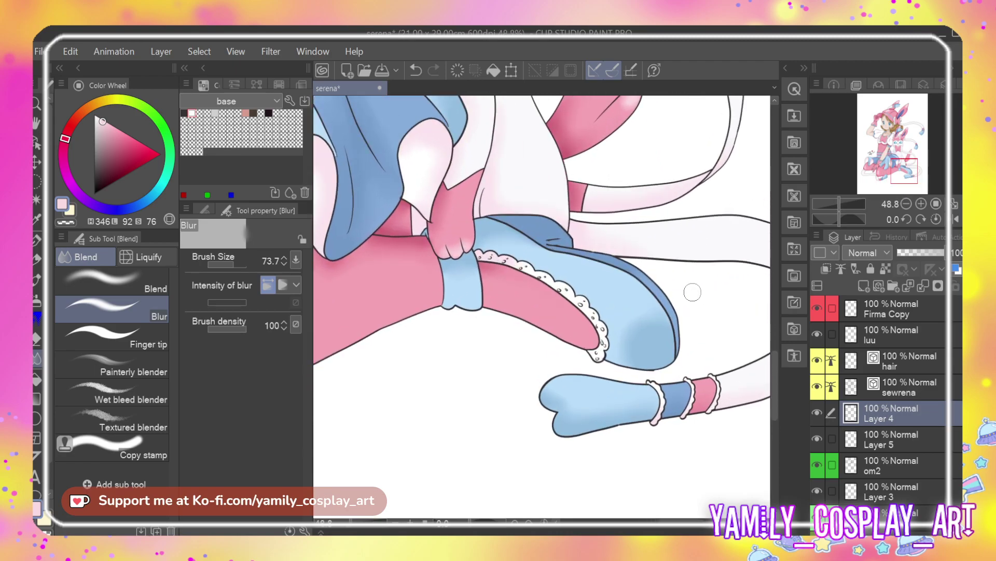
pyautogui.press('p')
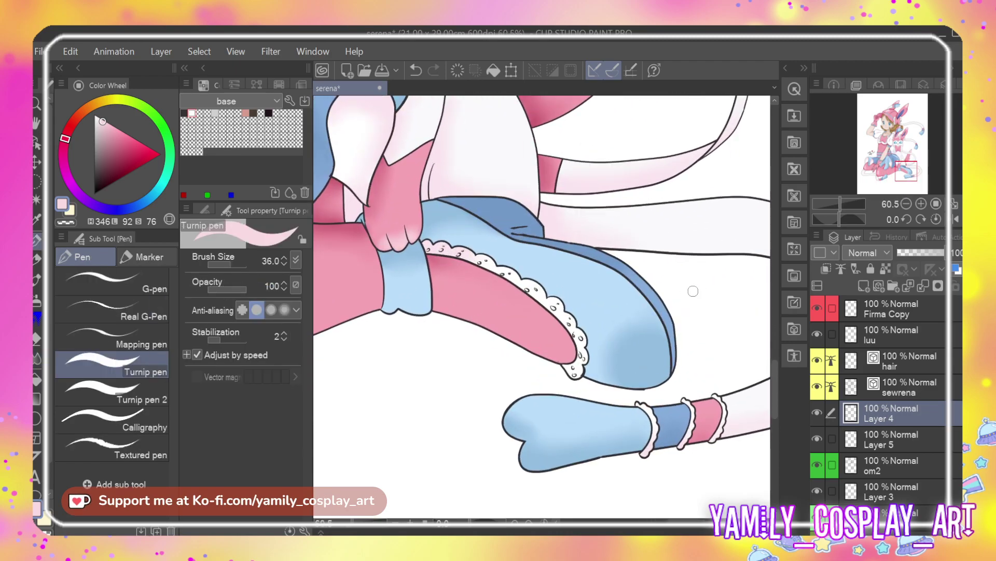
pyautogui.moveTo(522, 318); pyautogui.dragTo(538, 333)
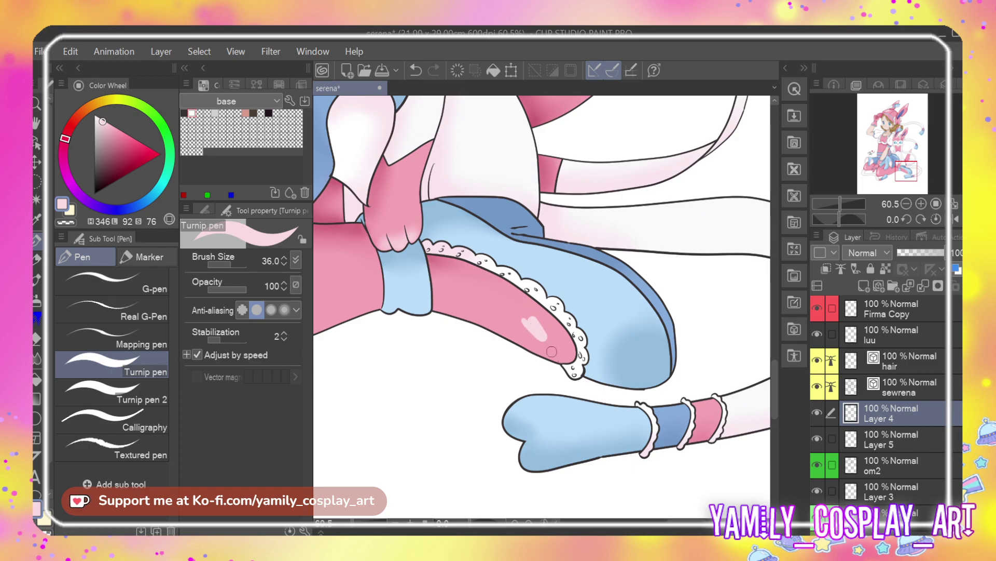
pyautogui.press('j')
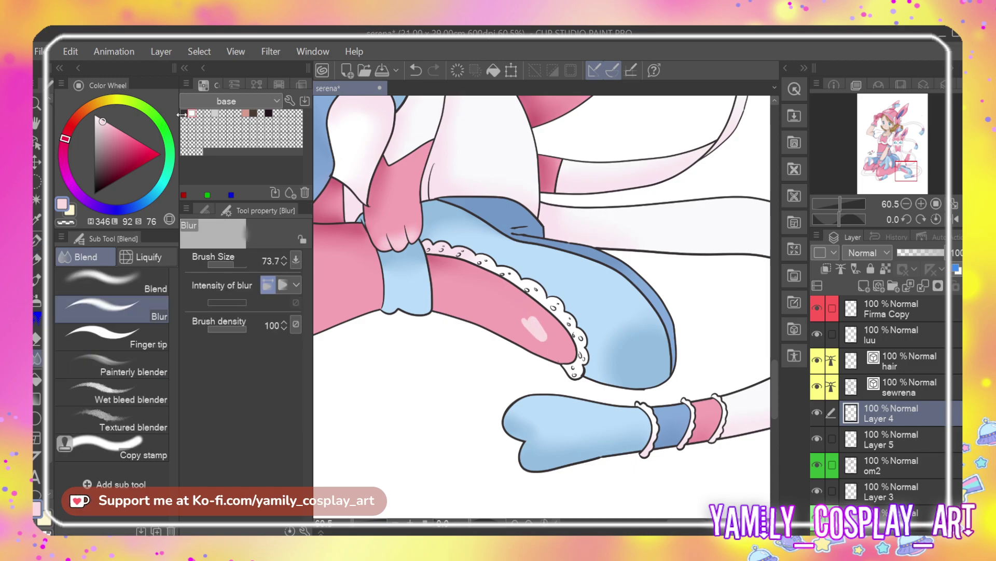
pyautogui.press('i')
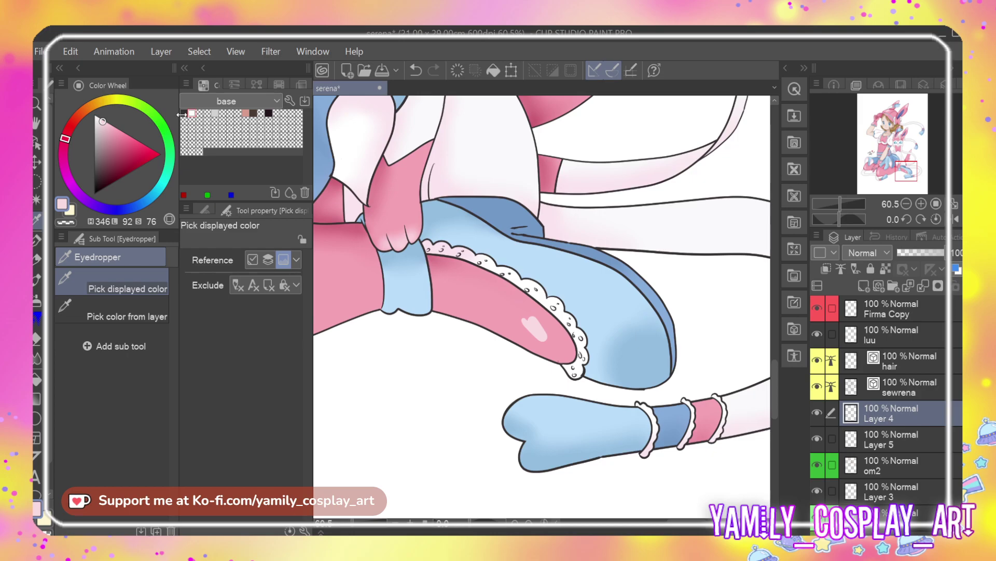
pyautogui.press('j')
pyautogui.moveTo(520, 346)
pyautogui.mouseDown()
pyautogui.moveTo(511, 320)
pyautogui.moveTo(542, 333)
pyautogui.moveTo(520, 316)
pyautogui.mouseUp()
# Review the whole illustration for areas that still need highlights
pyautogui.scroll(-4, 554, 354)
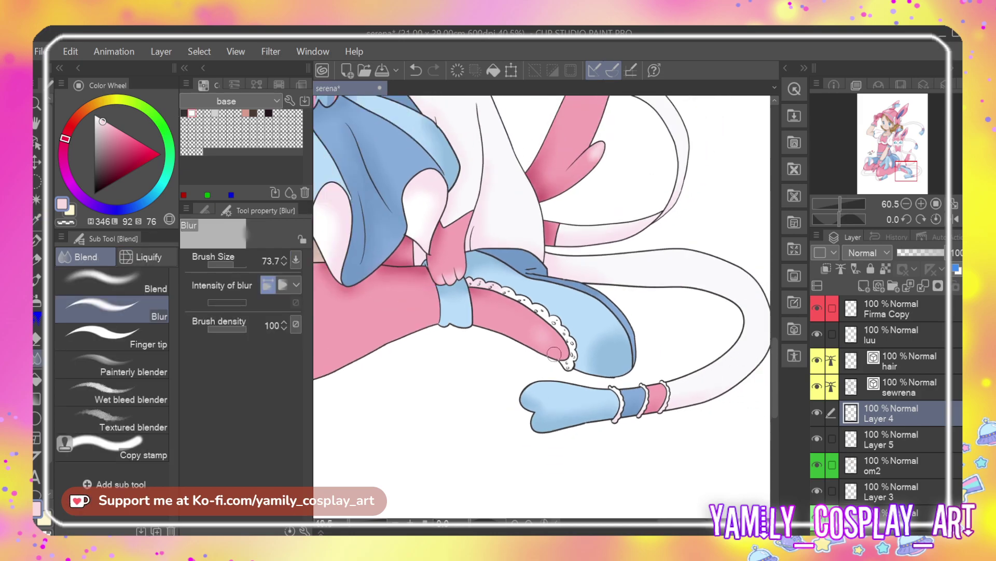
pyautogui.scroll(1, 559, 352)
pyautogui.scroll(-1, 560, 352)
pyautogui.scroll(-1, 560, 353)
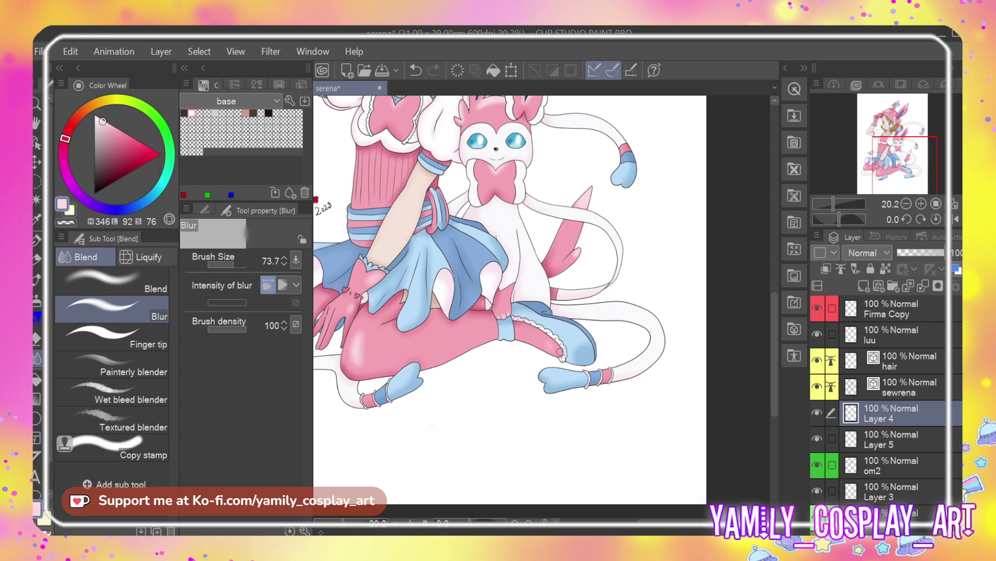
pyautogui.scroll(-4, 559, 296)
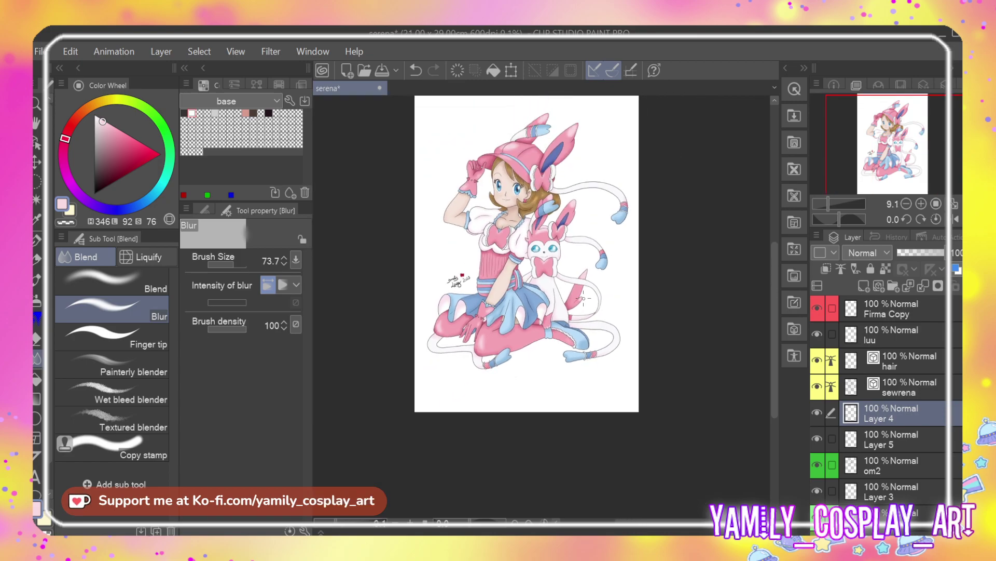
pyautogui.scroll(4, 566, 345)
pyautogui.scroll(-4, 581, 336)
pyautogui.scroll(4, 459, 369)
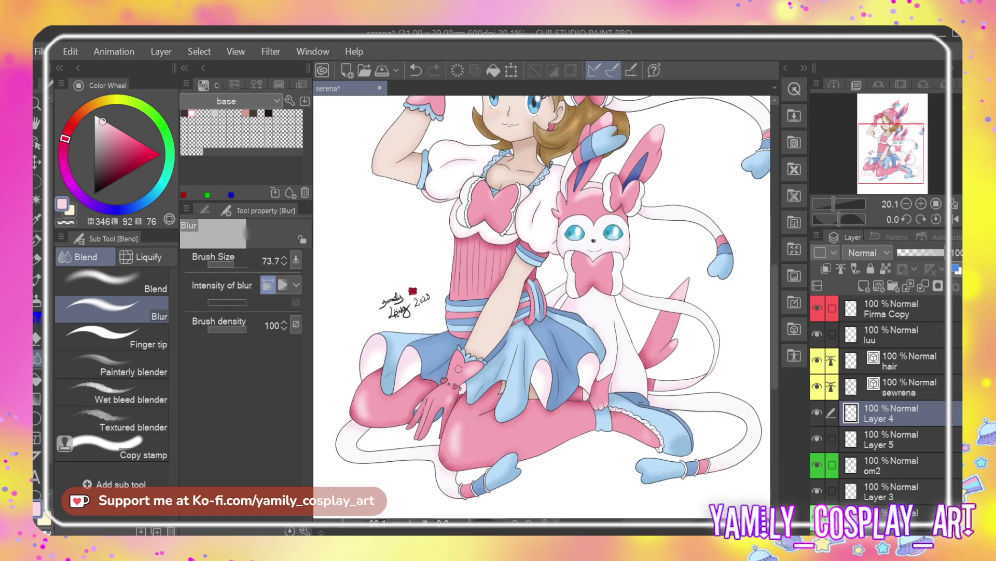
pyautogui.scroll(-1, 459, 369)
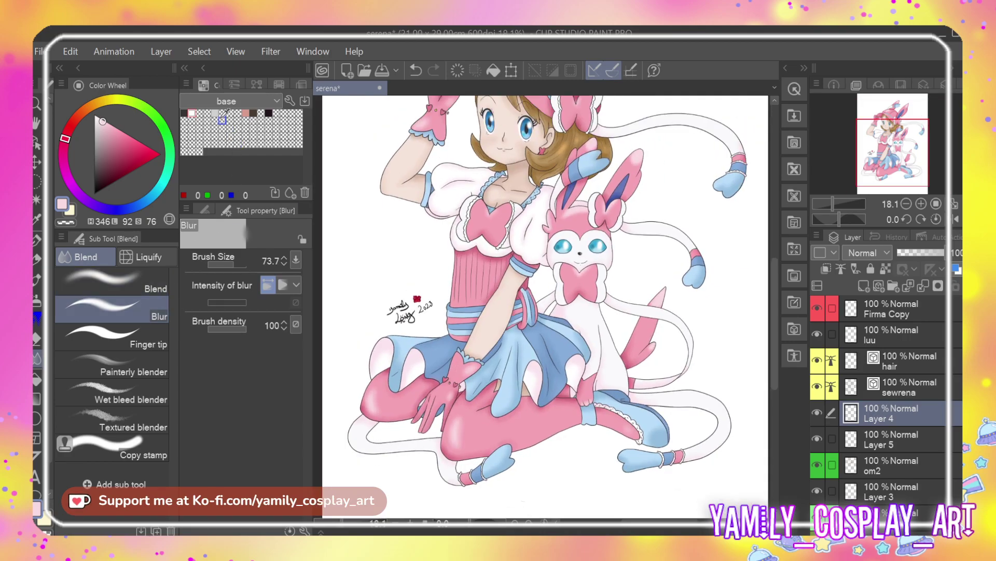
# Set the drawing color to white and try a Turnip pen highlight across the girl's nose on Layer 4
pyautogui.click(192, 113)
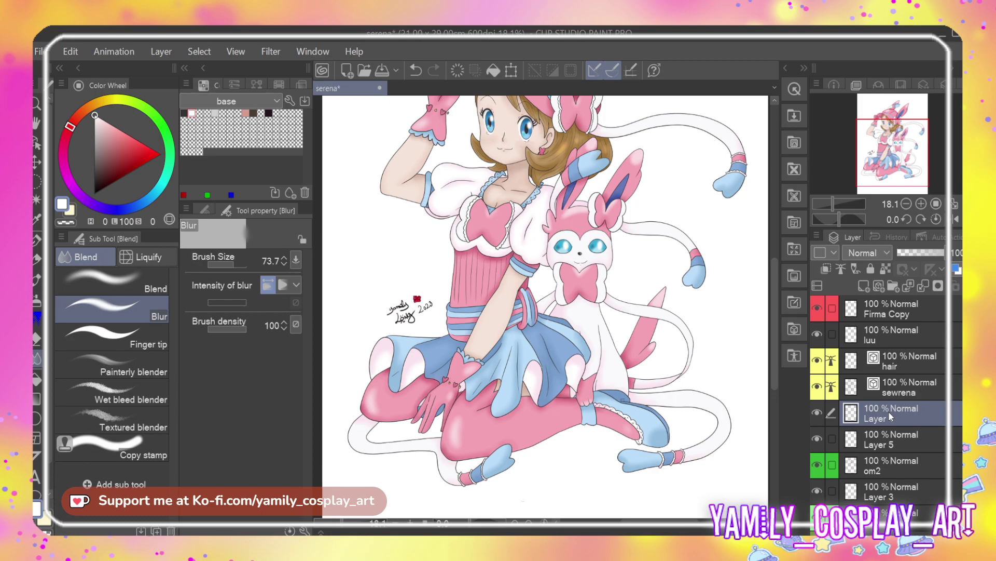
pyautogui.scroll(-2, 642, 382)
pyautogui.scroll(5, 515, 274)
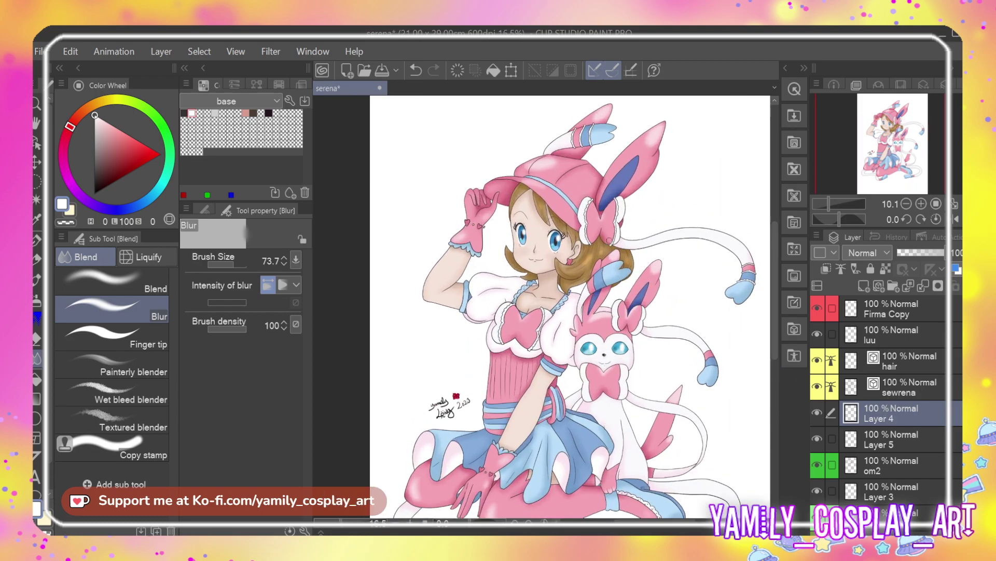
pyautogui.scroll(2, 515, 273)
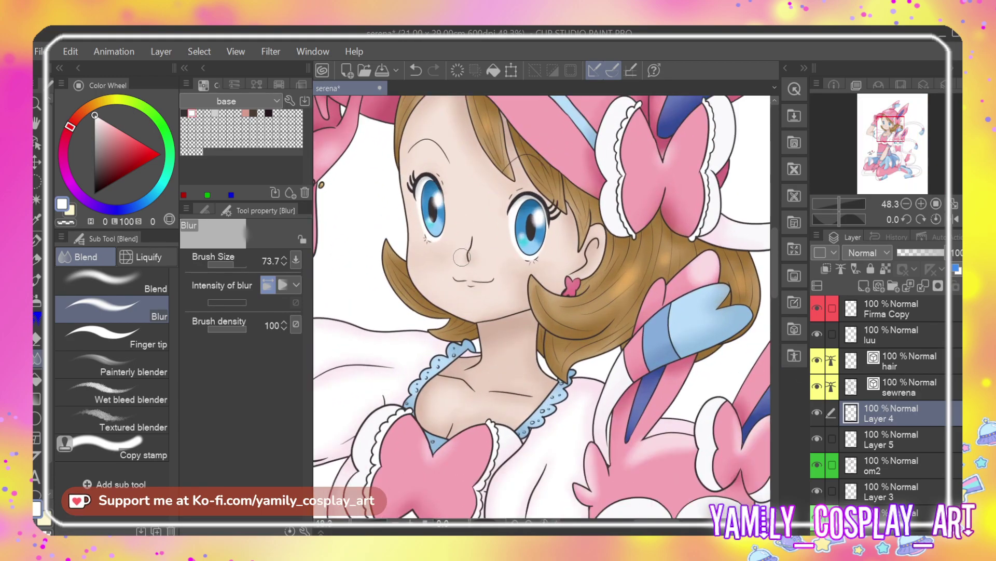
pyautogui.scroll(-2, 470, 257)
pyautogui.scroll(3, 452, 230)
pyautogui.scroll(4, 452, 230)
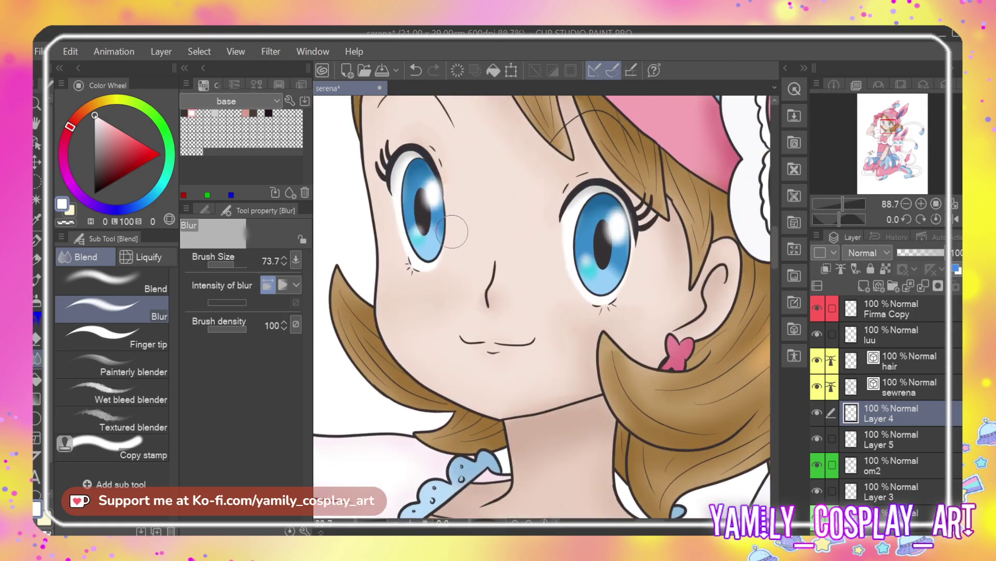
pyautogui.press('p')
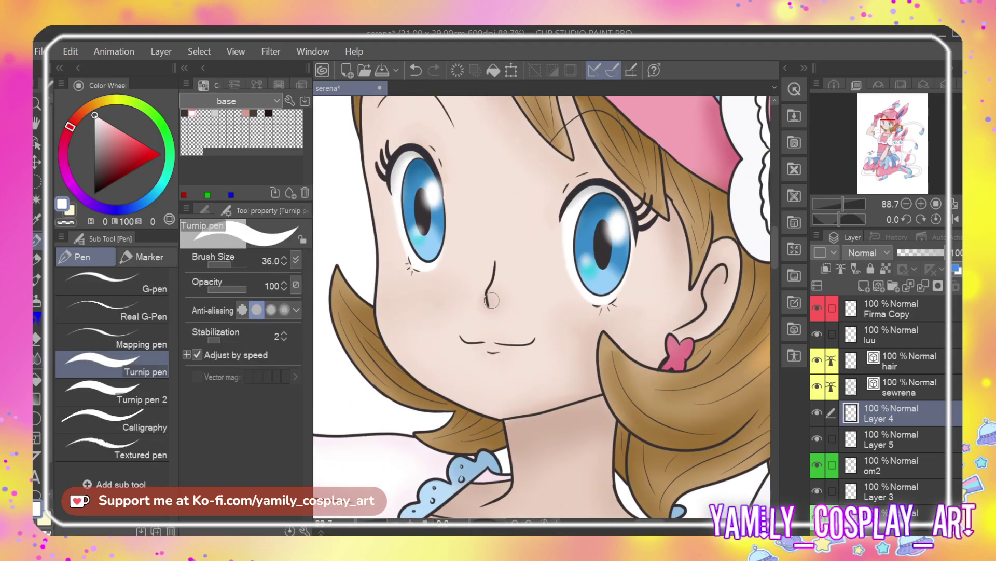
pyautogui.moveTo(489, 283); pyautogui.dragTo(500, 286)
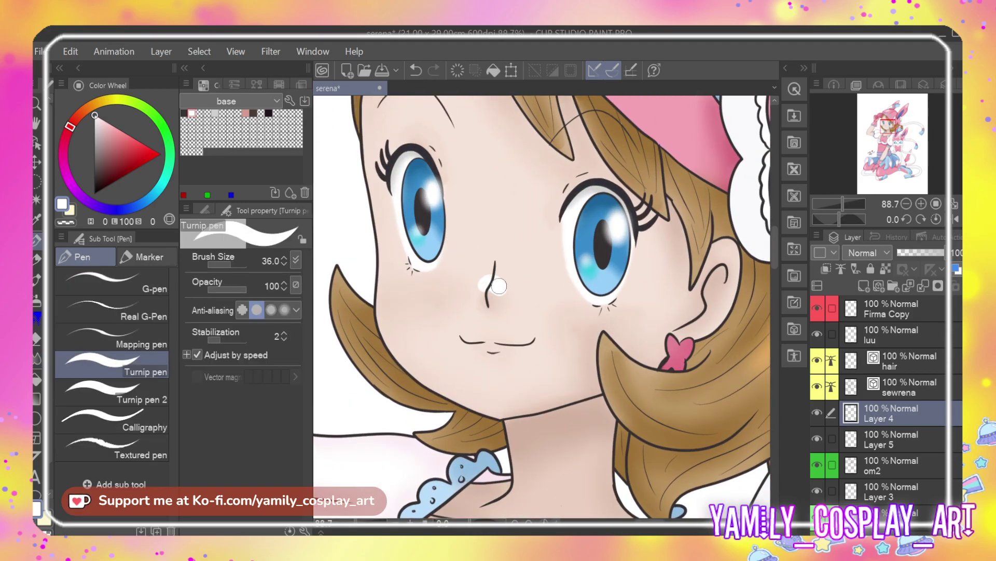
pyautogui.hotkey('ctrl', 'z')
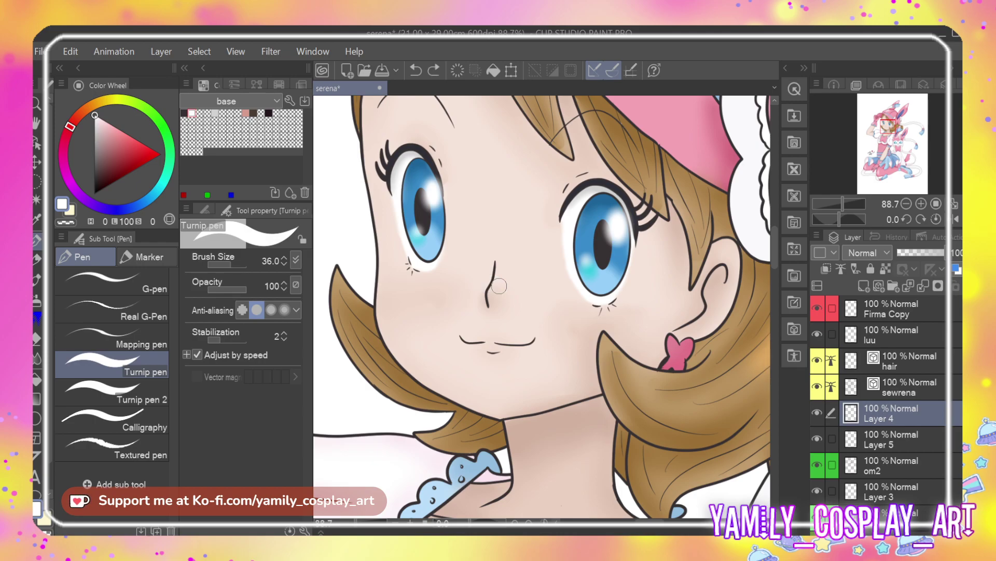
# Paint white Turnip pen highlights on the girl's nose, both cheeks, lip and earring on the luu layer
pyautogui.click(881, 344)
pyautogui.moveTo(485, 281)
pyautogui.mouseDown()
pyautogui.moveTo(502, 287)
pyautogui.moveTo(481, 285)
pyautogui.mouseUp()
pyautogui.click(391, 292)
pyautogui.click(644, 311)
pyautogui.moveTo(681, 354); pyautogui.dragTo(683, 353)
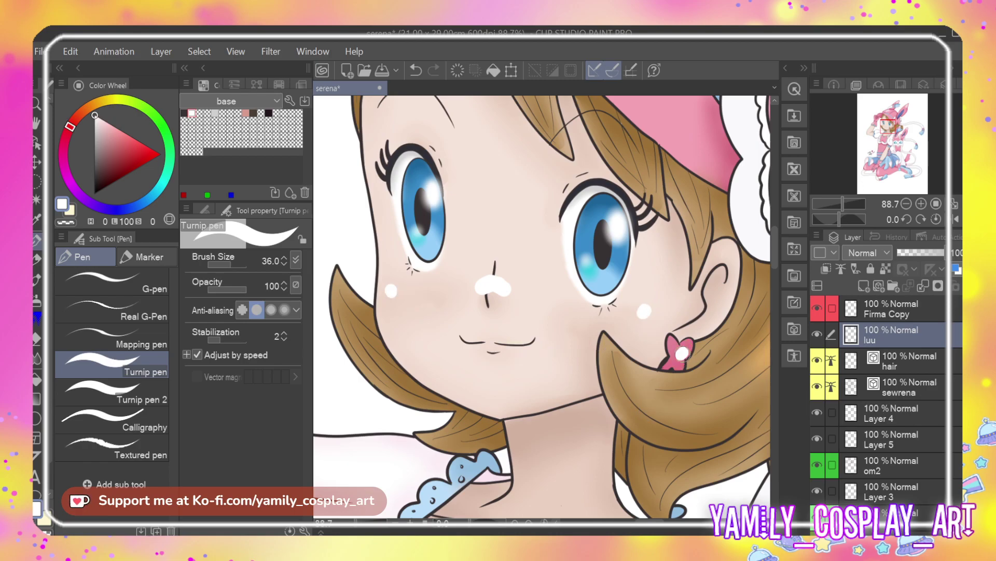
pyautogui.click(511, 349)
# Soften the white highlights on the lip, nose, cheeks and earring with the Blur tool
pyautogui.press('j')
pyautogui.moveTo(510, 359); pyautogui.dragTo(510, 343)
pyautogui.moveTo(529, 300)
pyautogui.mouseDown()
pyautogui.moveTo(478, 294)
pyautogui.moveTo(511, 298)
pyautogui.moveTo(494, 270)
pyautogui.moveTo(465, 290)
pyautogui.mouseUp()
pyautogui.moveTo(396, 283); pyautogui.dragTo(392, 320)
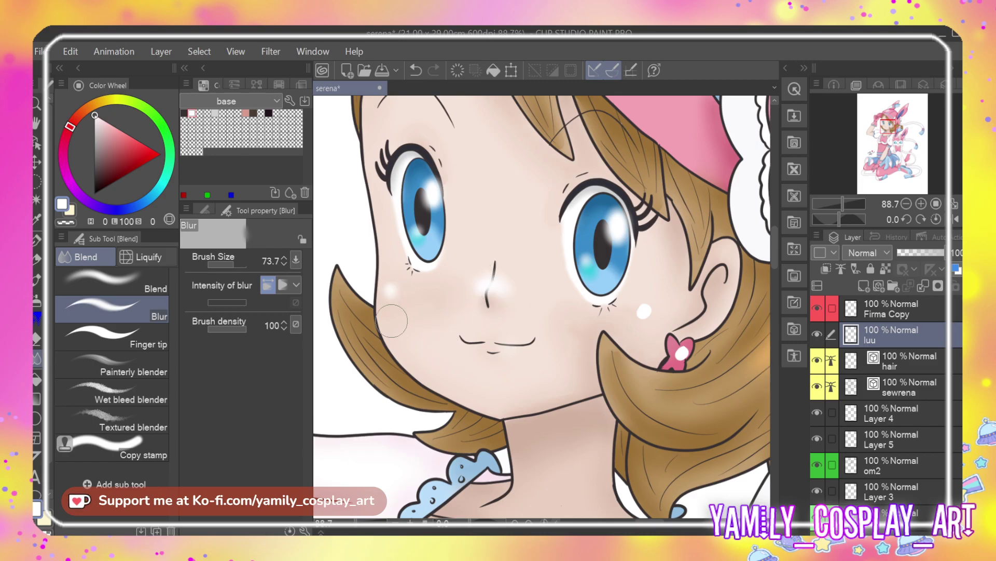
pyautogui.moveTo(647, 310); pyautogui.dragTo(646, 316)
pyautogui.moveTo(667, 353)
pyautogui.mouseDown()
pyautogui.moveTo(685, 342)
pyautogui.moveTo(677, 353)
pyautogui.mouseUp()
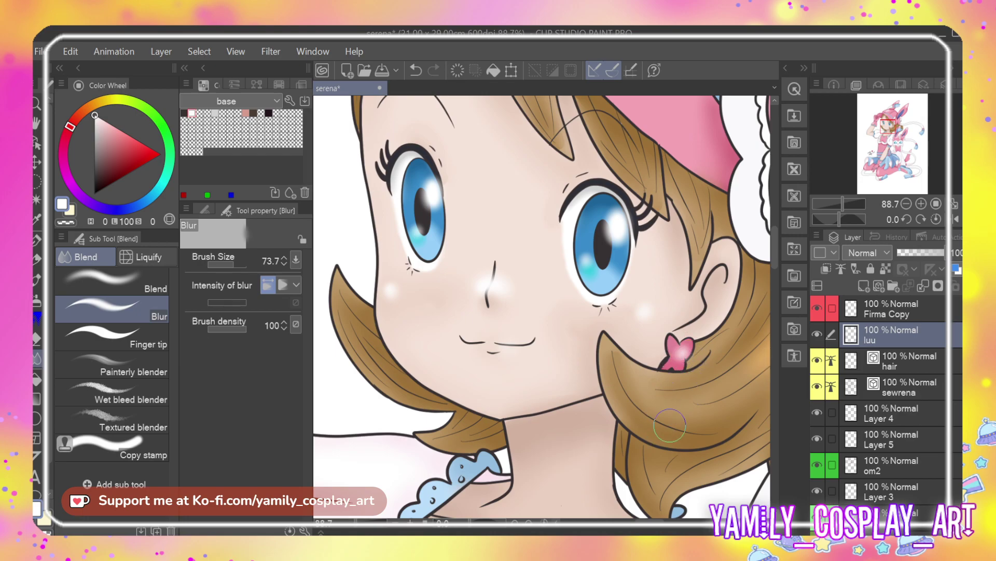
# Adjust the Blur brush size and add a new white dot on the earring with the Turnip pen
pyautogui.click(227, 266)
pyautogui.moveTo(226, 265); pyautogui.dragTo(229, 268)
pyautogui.press('p')
pyautogui.click(682, 353)
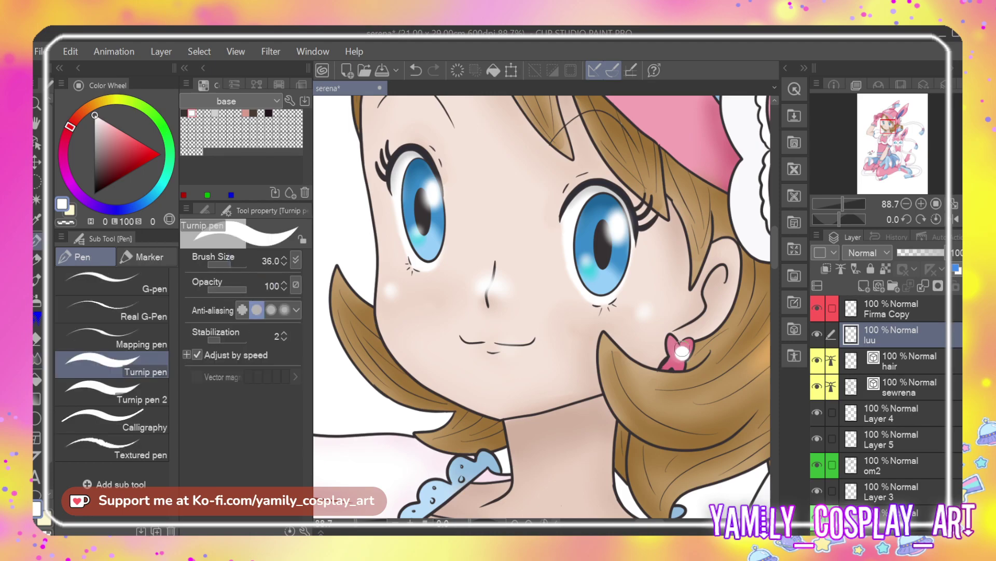
# Add a white Turnip pen dot on the girl's lower lip and soften the lip and earring highlights with the Blur tool
pyautogui.click(513, 349)
pyautogui.press('j')
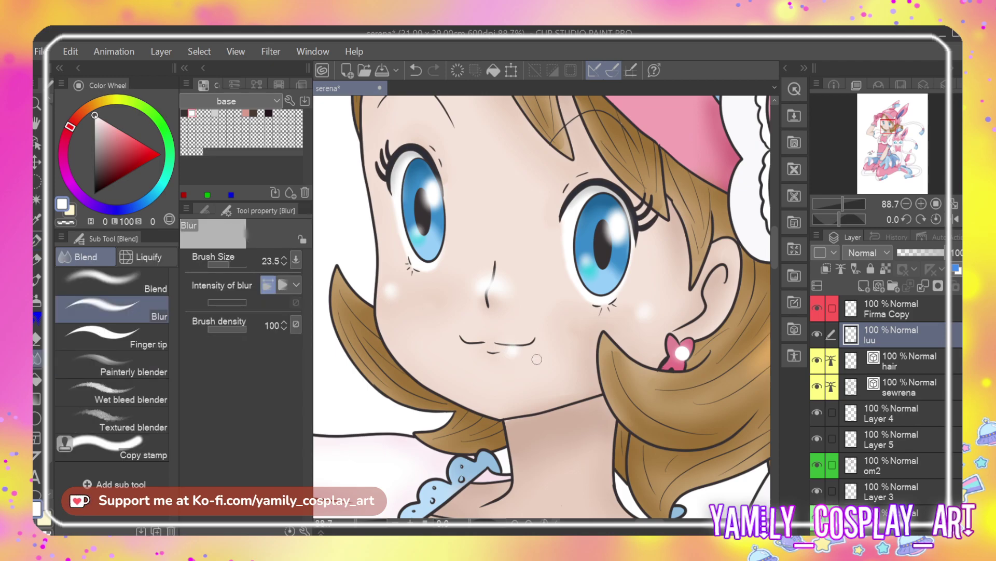
pyautogui.moveTo(679, 350); pyautogui.dragTo(680, 353)
# Paint white Turnip pen highlight strokes on the girl's hair below the earring and beside the creature's ear on the luu layer
pyautogui.scroll(1, 550, 338)
pyautogui.scroll(-5, 550, 338)
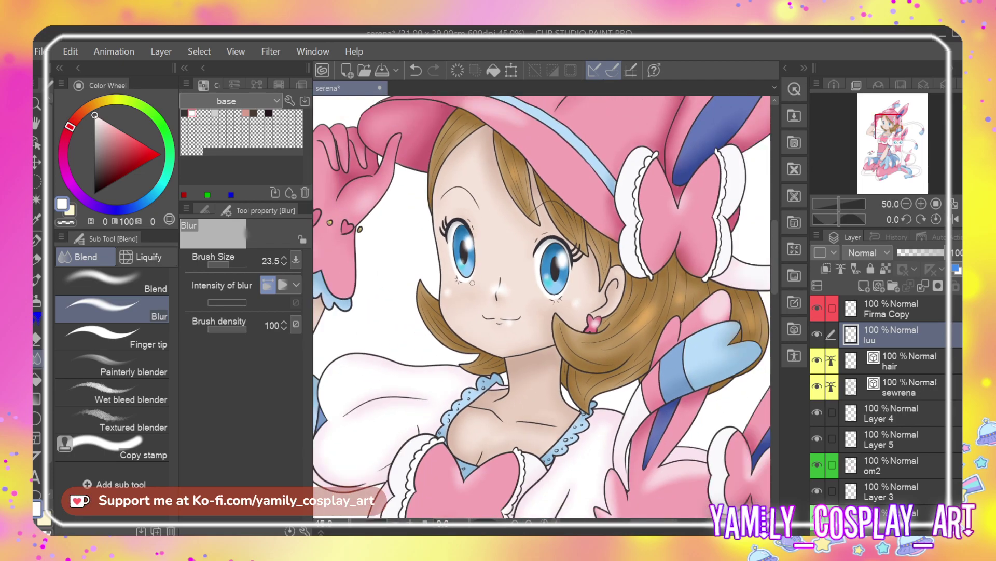
pyautogui.scroll(-3, 498, 256)
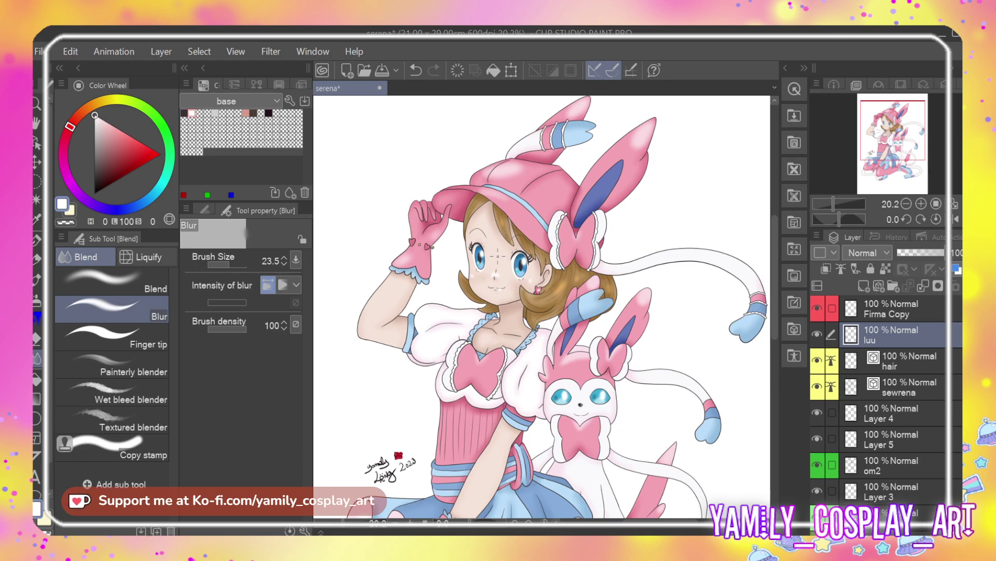
pyautogui.scroll(1, 519, 310)
pyautogui.scroll(1, 519, 310)
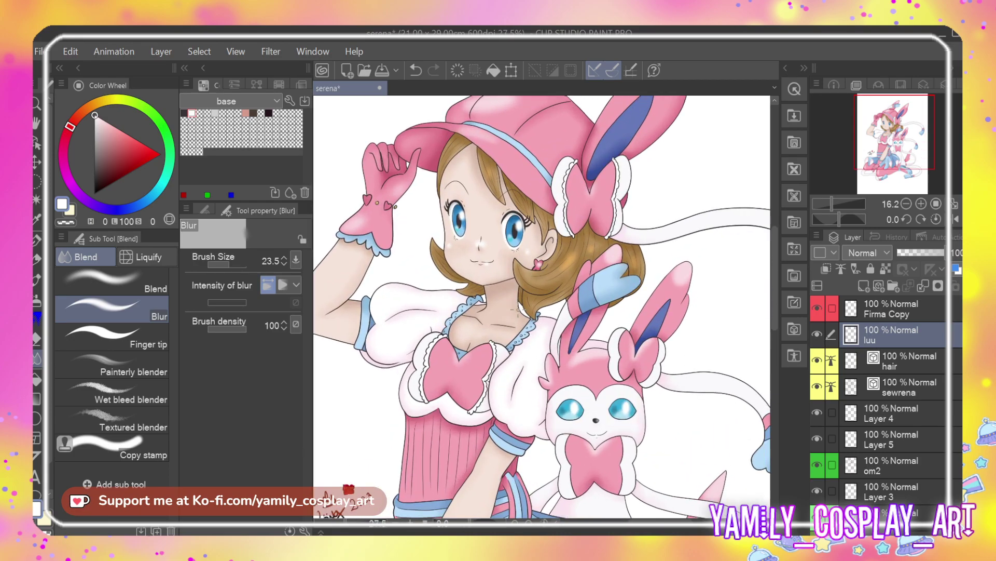
pyautogui.scroll(3, 519, 310)
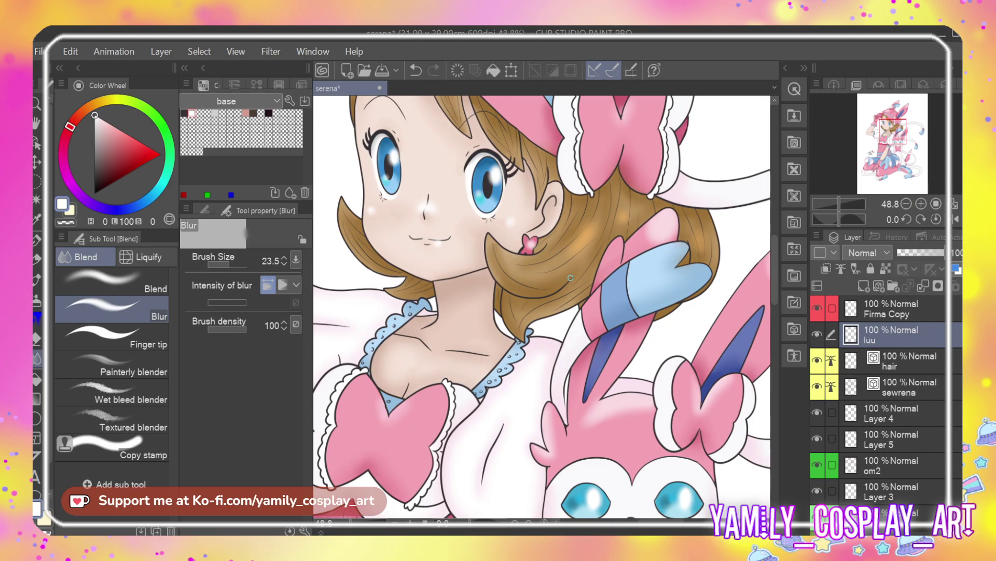
pyautogui.press('p')
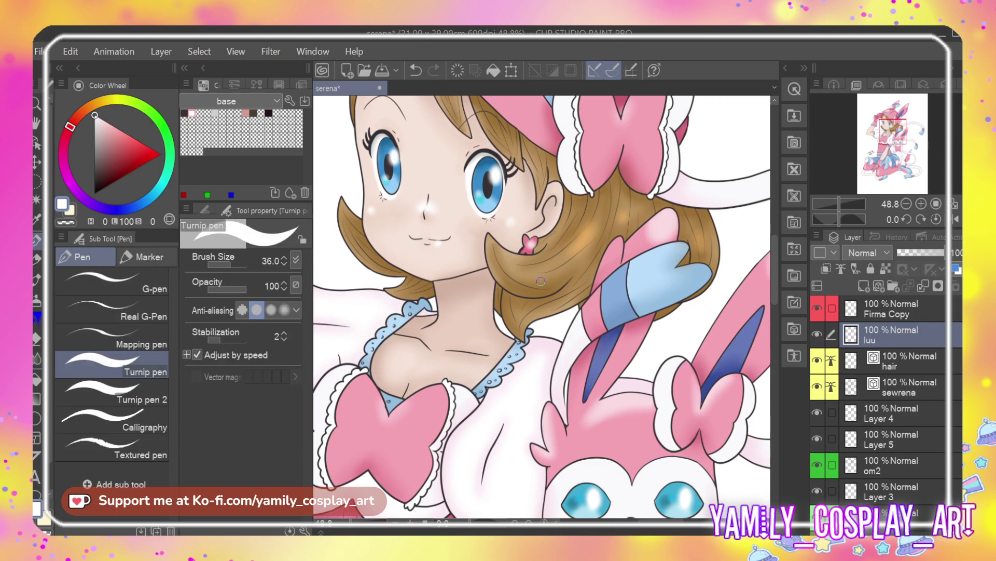
pyautogui.moveTo(508, 260); pyautogui.dragTo(542, 258)
pyautogui.moveTo(601, 239); pyautogui.dragTo(569, 291)
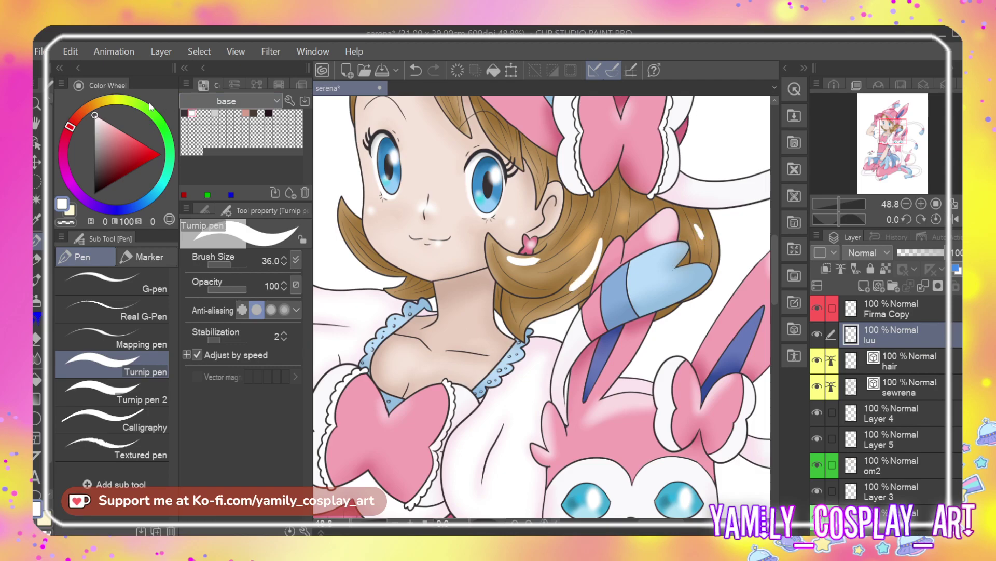
# Set the Blur brush size to 46 and soften the white highlights on the girl's hair
pyautogui.press('j')
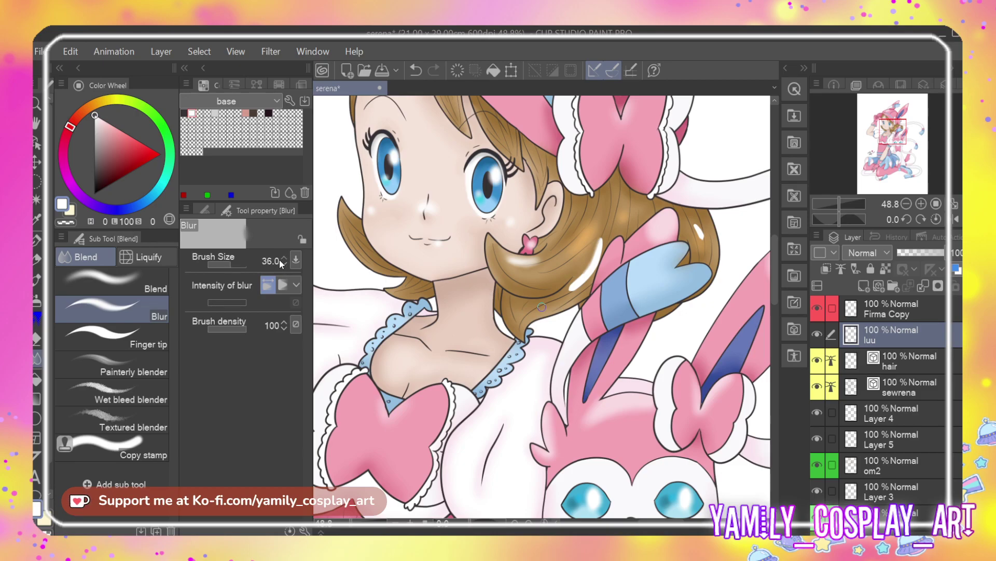
pyautogui.moveTo(283, 261); pyautogui.dragTo(285, 260)
pyautogui.moveTo(544, 270)
pyautogui.mouseDown()
pyautogui.moveTo(569, 281)
pyautogui.moveTo(596, 261)
pyautogui.moveTo(583, 283)
pyautogui.moveTo(596, 264)
pyautogui.mouseUp()
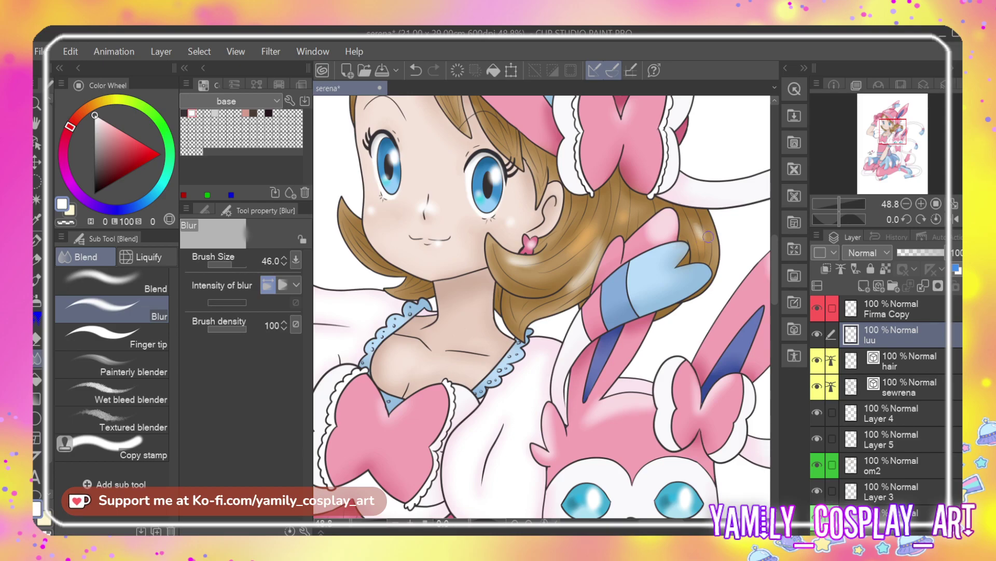
# Add white Turnip pen dots to the hearts and gold beads on the girl's raised glove and soften them with the Blur tool
pyautogui.scroll(-5, 709, 236)
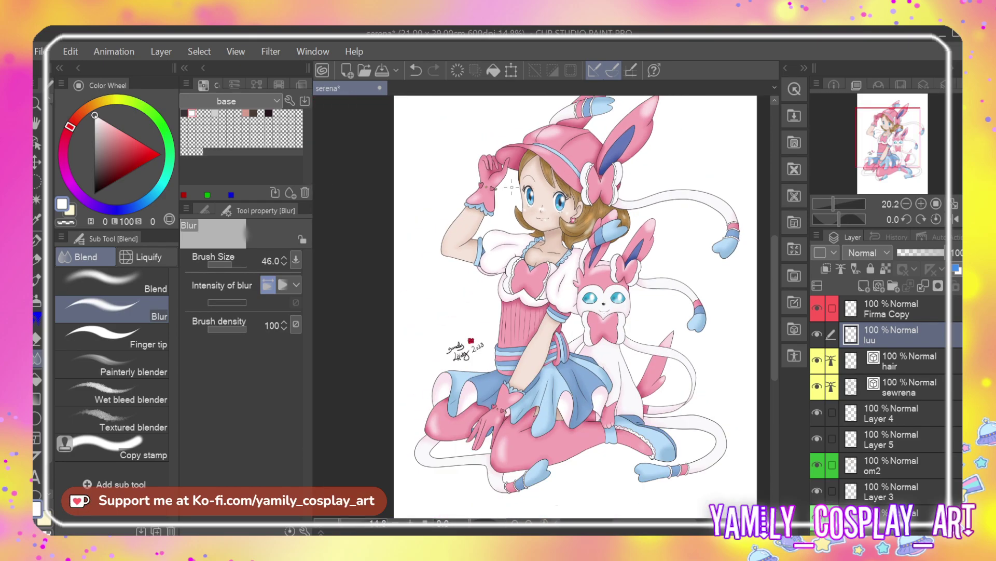
pyautogui.scroll(-4, 514, 183)
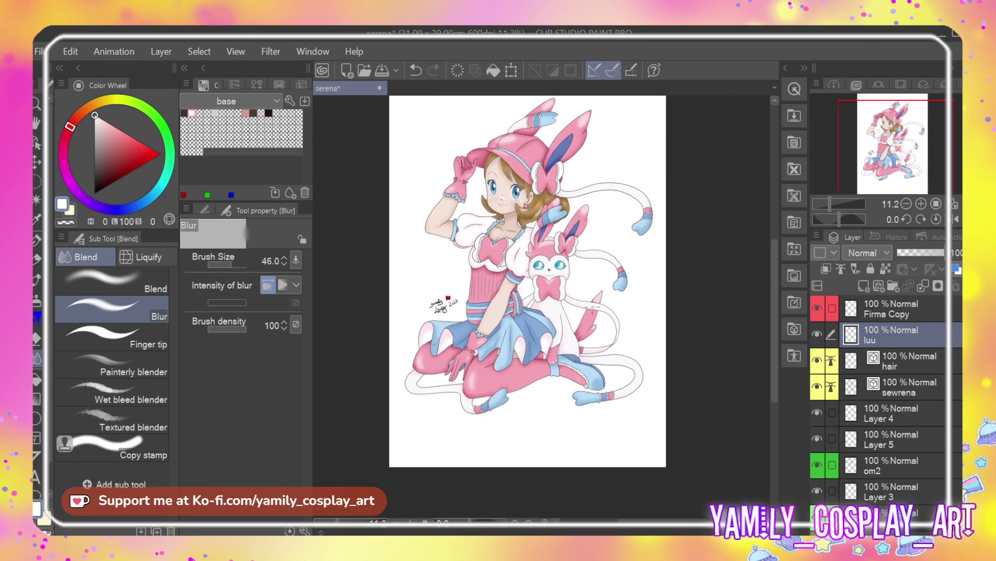
pyautogui.scroll(3, 593, 306)
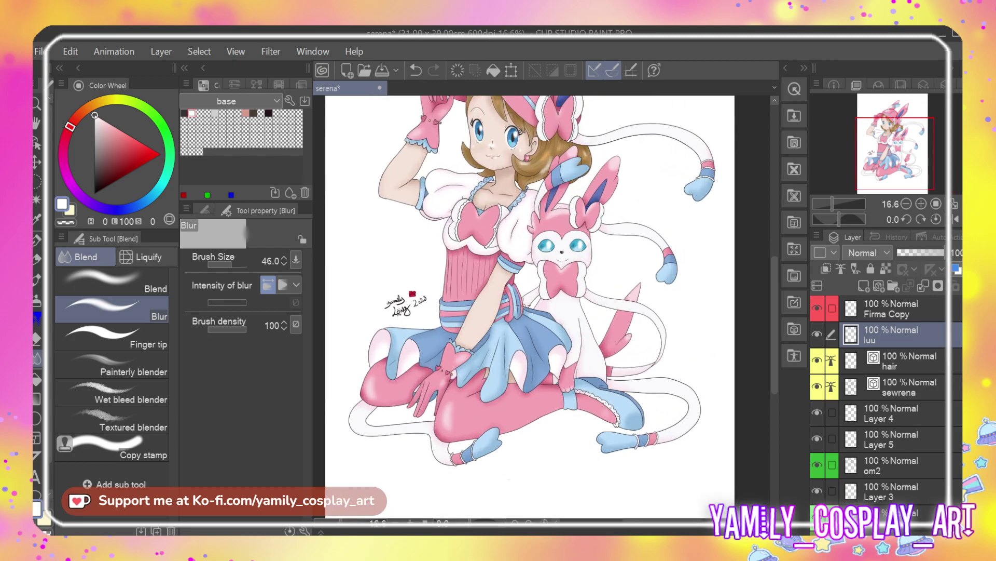
pyautogui.scroll(2, 517, 301)
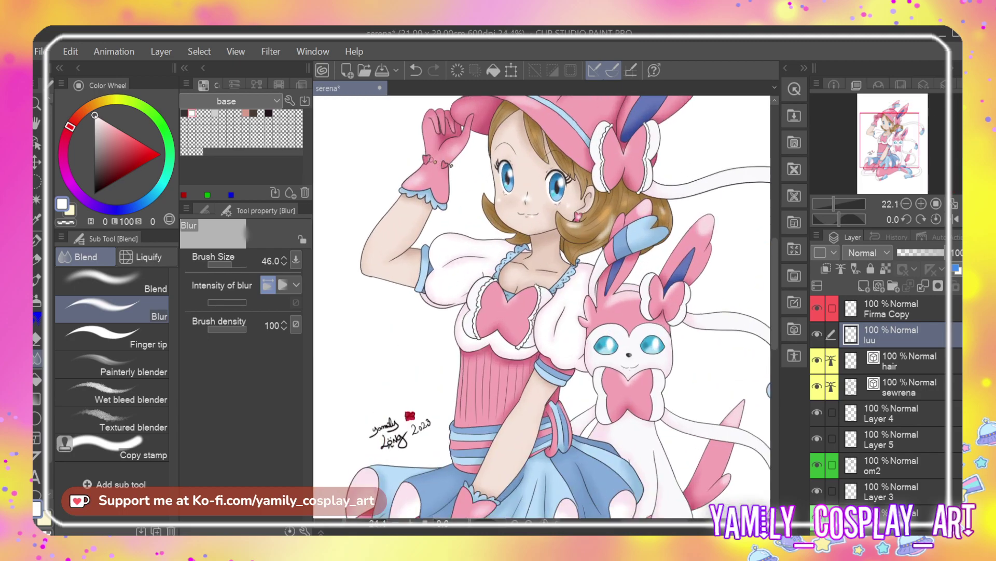
pyautogui.scroll(5, 425, 157)
pyautogui.scroll(1, 424, 156)
pyautogui.press('p')
pyautogui.click(423, 156)
pyautogui.click(490, 181)
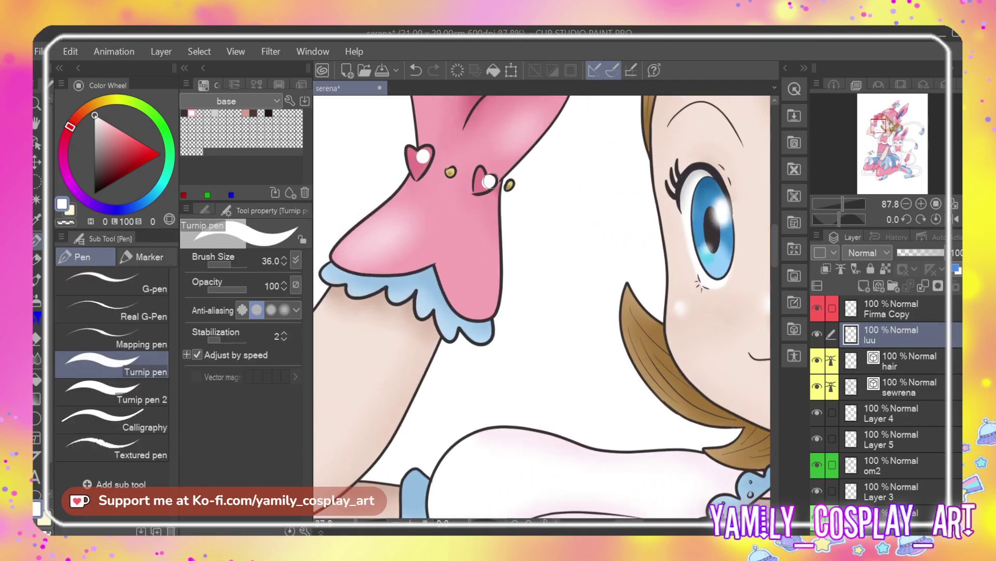
pyautogui.click(451, 172)
pyautogui.click(514, 186)
pyautogui.press('j')
pyautogui.moveTo(513, 180)
pyautogui.mouseDown()
pyautogui.moveTo(486, 184)
pyautogui.moveTo(483, 166)
pyautogui.moveTo(456, 170)
pyautogui.moveTo(418, 161)
pyautogui.mouseUp()
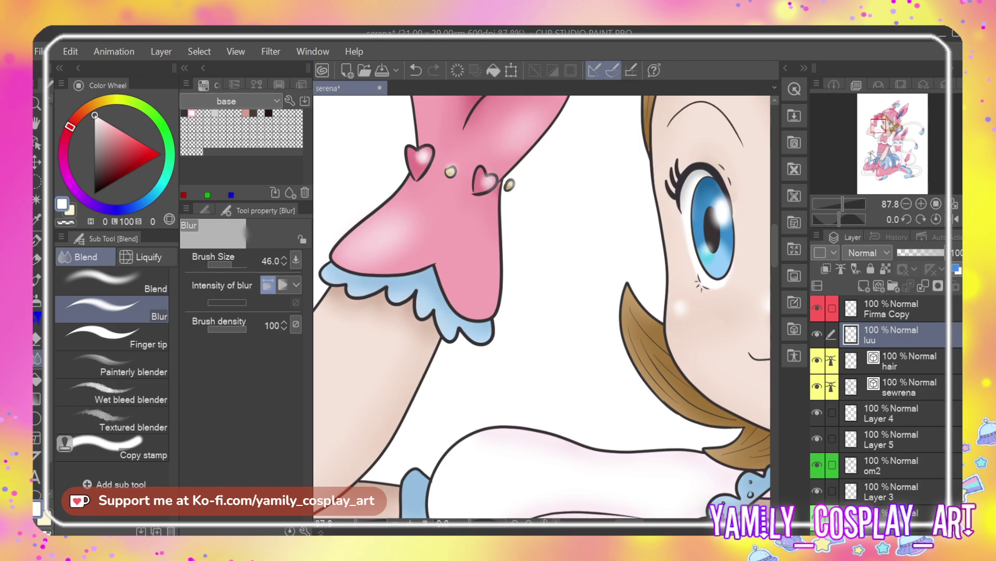
# Add white Turnip pen dots to the hearts and gold beads on the lowered glove and soften them with the Blur tool
pyautogui.click(882, 167)
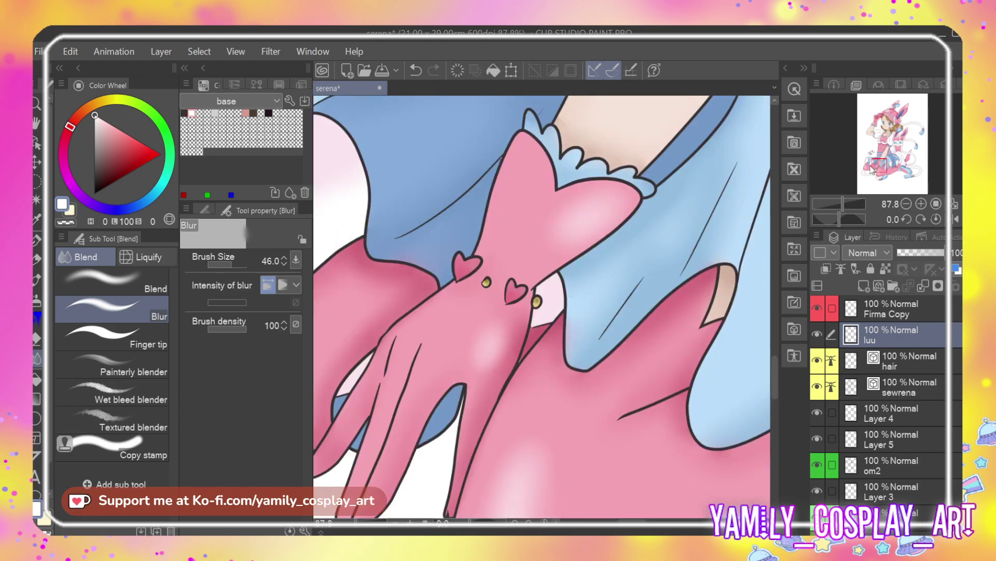
pyautogui.press('p')
pyautogui.click(471, 264)
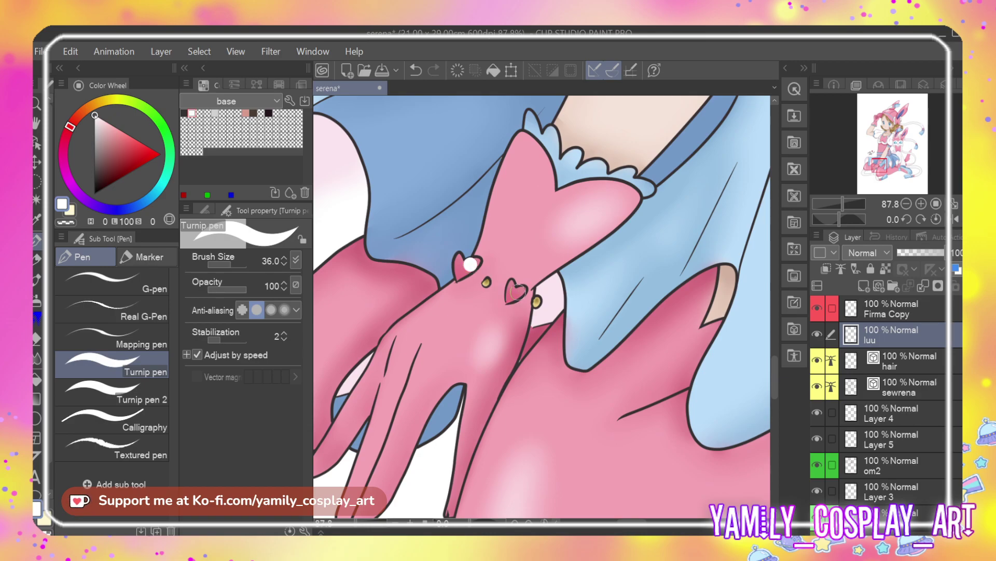
pyautogui.click(488, 282)
pyautogui.press('j')
pyautogui.moveTo(537, 296)
pyautogui.mouseDown()
pyautogui.moveTo(487, 285)
pyautogui.moveTo(461, 263)
pyautogui.mouseUp()
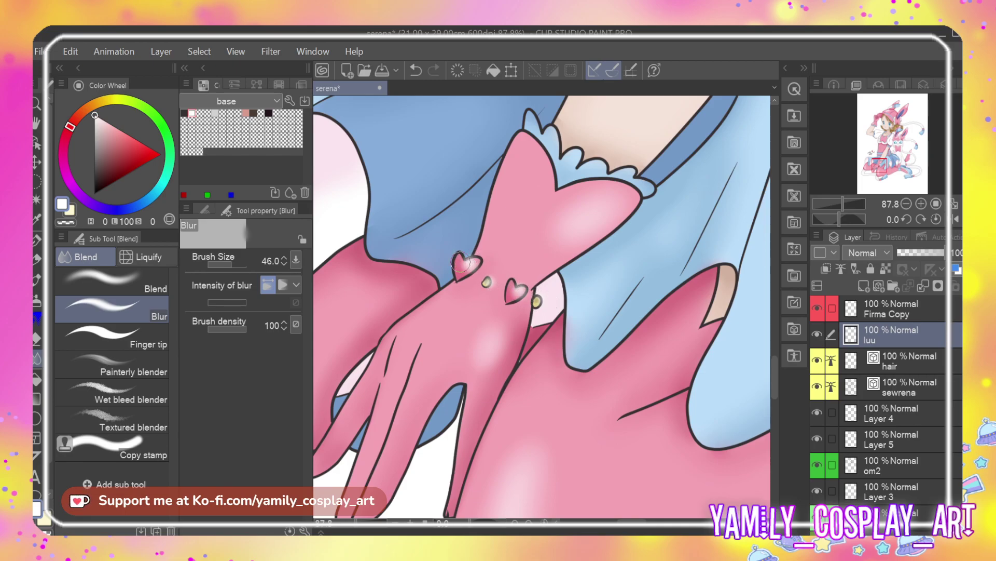
# Paint white Turnip pen highlights on the light blue front fold and the adjoining dark blue panel of the skirt
pyautogui.scroll(-2, 460, 263)
pyautogui.scroll(-4, 433, 326)
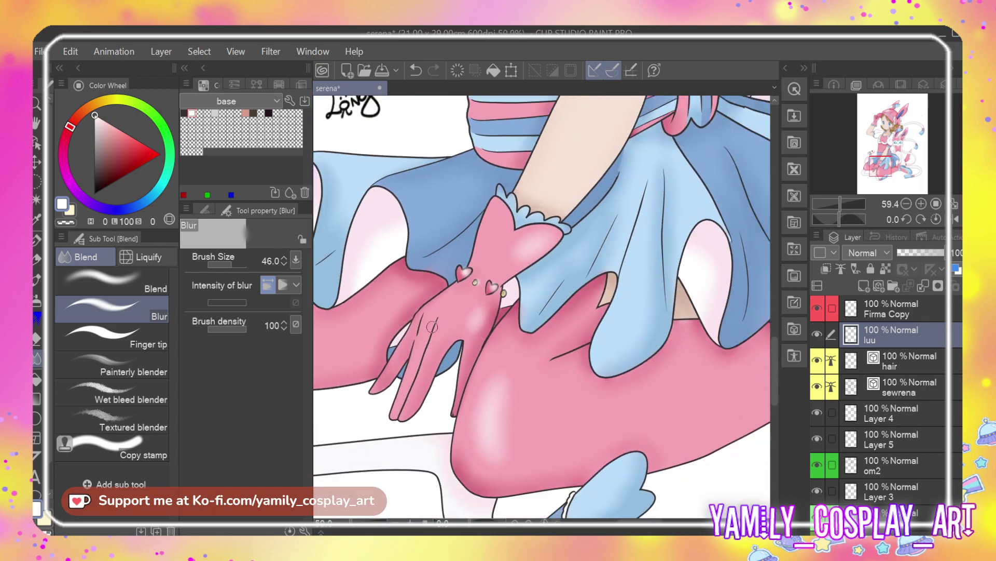
pyautogui.scroll(4, 505, 269)
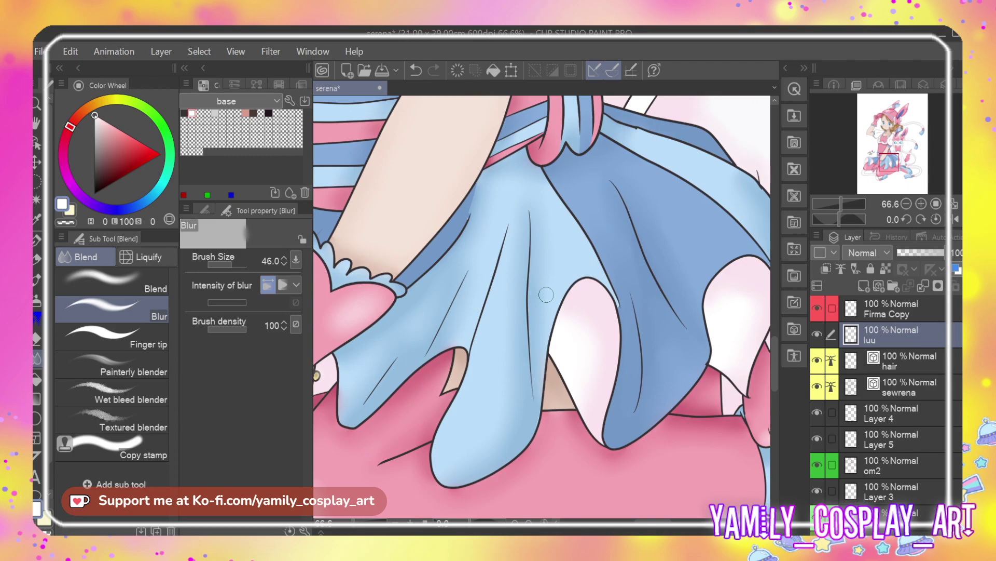
pyautogui.press('p')
pyautogui.moveTo(671, 209)
pyautogui.mouseDown()
pyautogui.moveTo(699, 236)
pyautogui.moveTo(673, 208)
pyautogui.moveTo(718, 246)
pyautogui.moveTo(698, 231)
pyautogui.moveTo(721, 252)
pyautogui.mouseUp()
pyautogui.moveTo(553, 233); pyautogui.dragTo(568, 271)
pyautogui.moveTo(545, 217); pyautogui.dragTo(572, 275)
pyautogui.press('i')
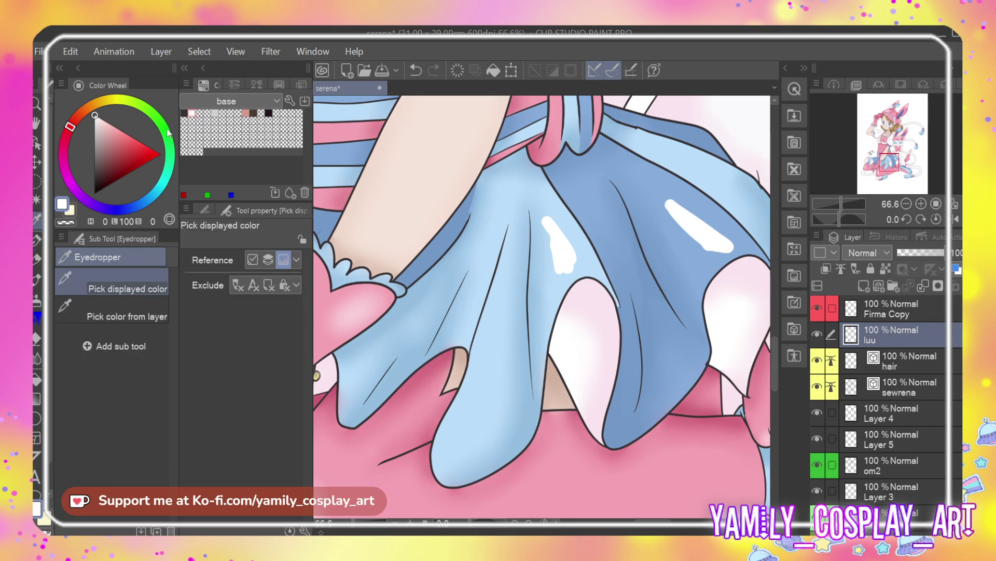
# Soften the two white highlights on the skirt's light blue fold and dark blue panel with the Blur tool
pyautogui.press('j')
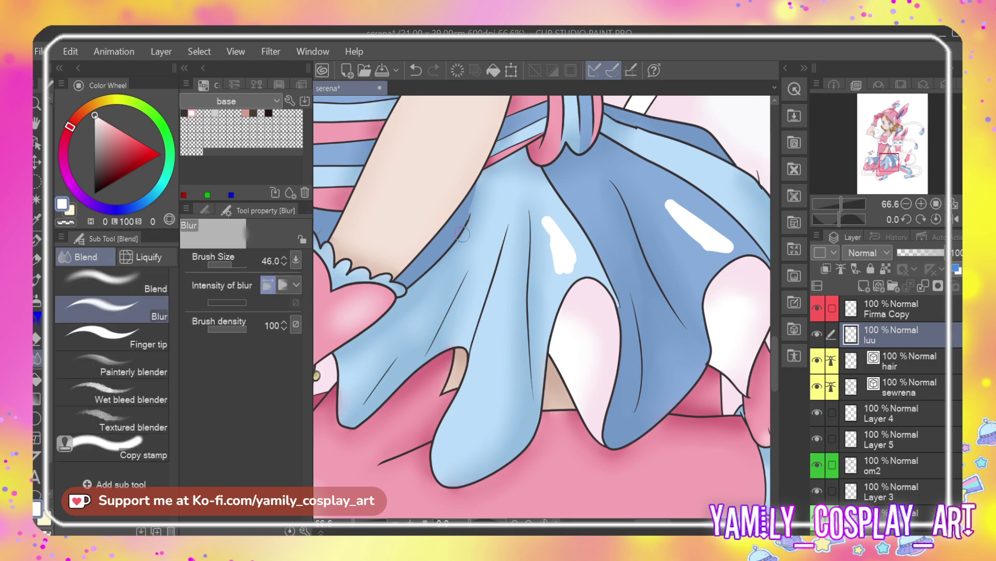
pyautogui.moveTo(547, 238)
pyautogui.mouseDown()
pyautogui.moveTo(560, 278)
pyautogui.moveTo(546, 211)
pyautogui.moveTo(554, 232)
pyautogui.mouseUp()
pyautogui.moveTo(687, 229)
pyautogui.mouseDown()
pyautogui.moveTo(701, 250)
pyautogui.moveTo(677, 212)
pyautogui.moveTo(712, 222)
pyautogui.moveTo(712, 255)
pyautogui.moveTo(710, 225)
pyautogui.moveTo(666, 201)
pyautogui.moveTo(733, 258)
pyautogui.mouseUp()
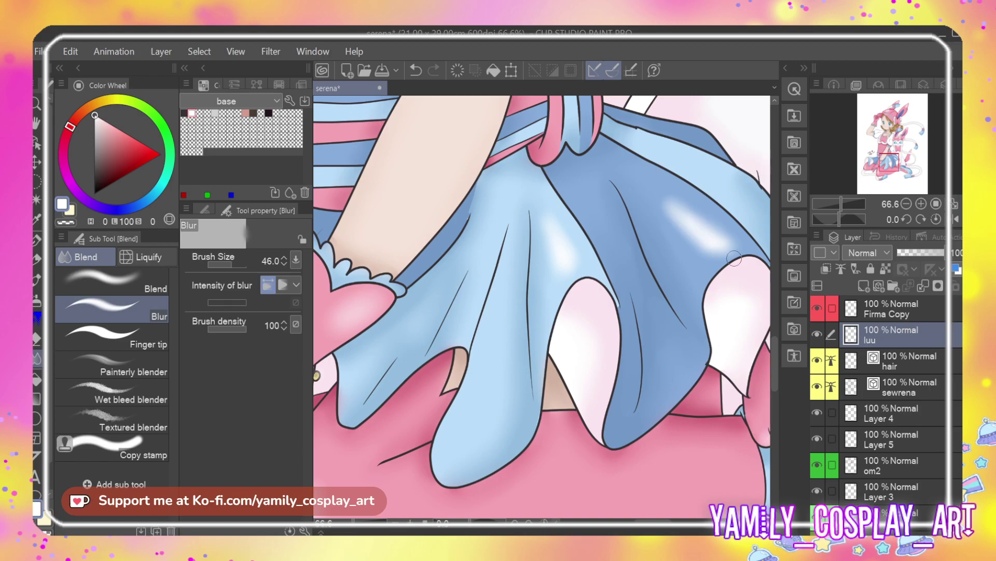
# Paint a white Turnip pen highlight on the dark blue skirt panel behind the lowered glove and soften it with the Blur tool
pyautogui.scroll(-5, 734, 258)
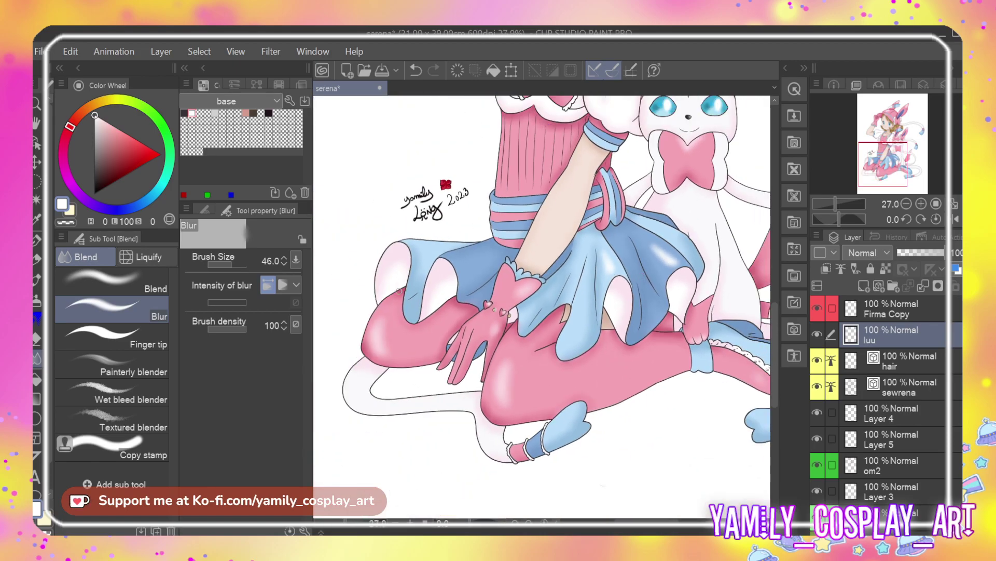
pyautogui.scroll(3, 399, 290)
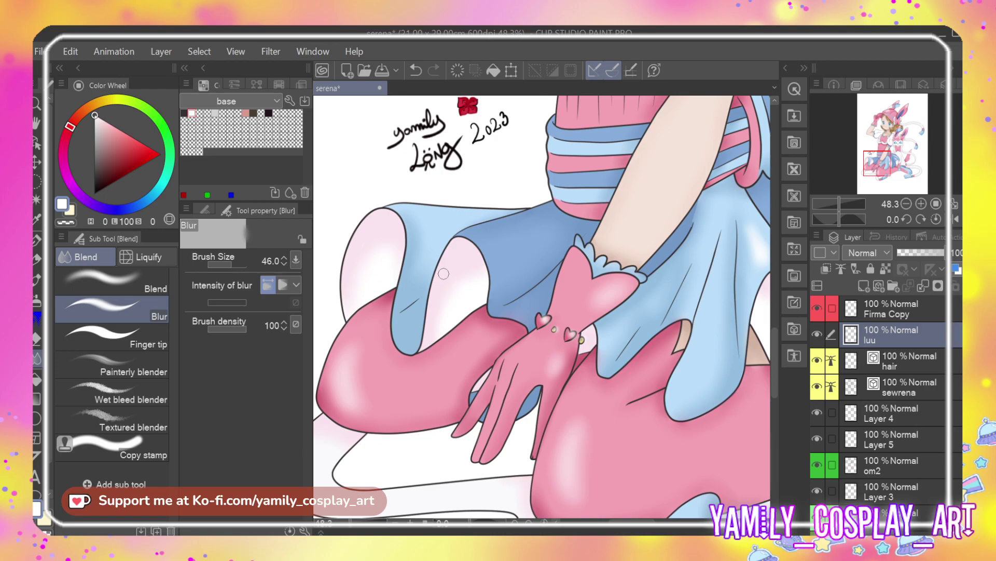
pyautogui.press('p')
pyautogui.moveTo(523, 236)
pyautogui.mouseDown()
pyautogui.moveTo(500, 247)
pyautogui.moveTo(540, 228)
pyautogui.moveTo(530, 244)
pyautogui.moveTo(498, 253)
pyautogui.moveTo(537, 241)
pyautogui.moveTo(517, 232)
pyautogui.moveTo(517, 252)
pyautogui.moveTo(496, 253)
pyautogui.moveTo(533, 238)
pyautogui.mouseUp()
pyautogui.press('j')
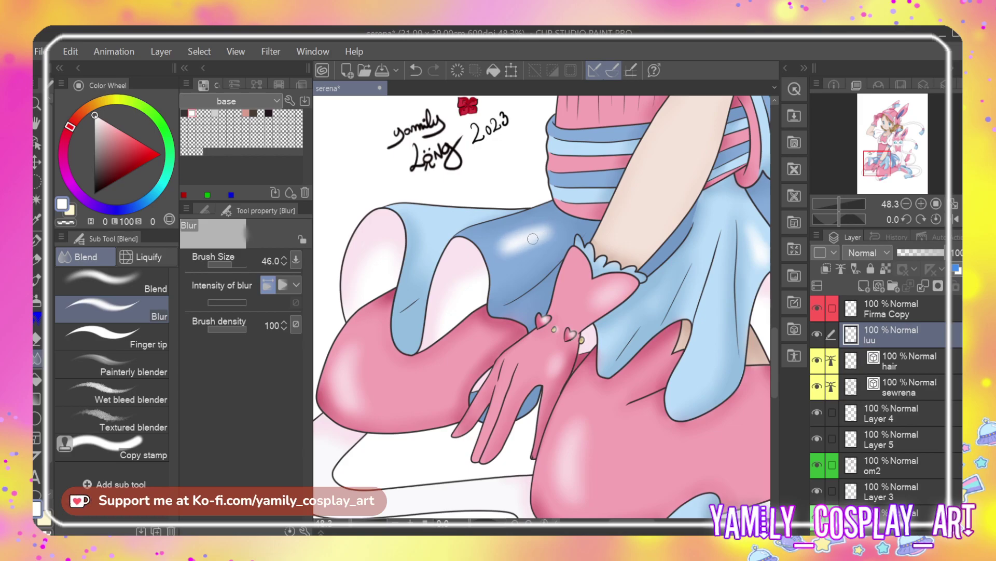
# Fit the whole illustration in view and save the serena file
pyautogui.scroll(-5, 468, 268)
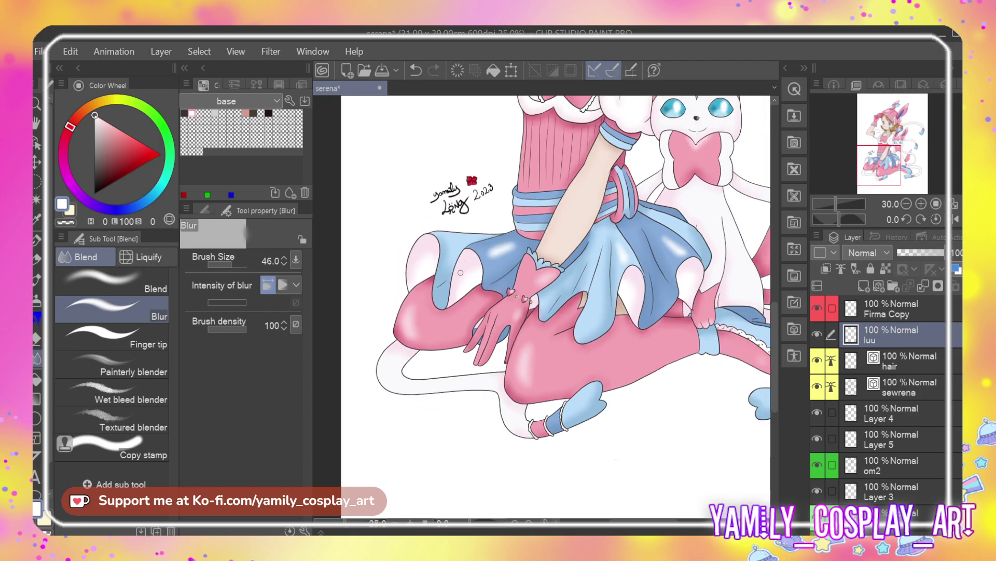
pyautogui.scroll(-5, 426, 306)
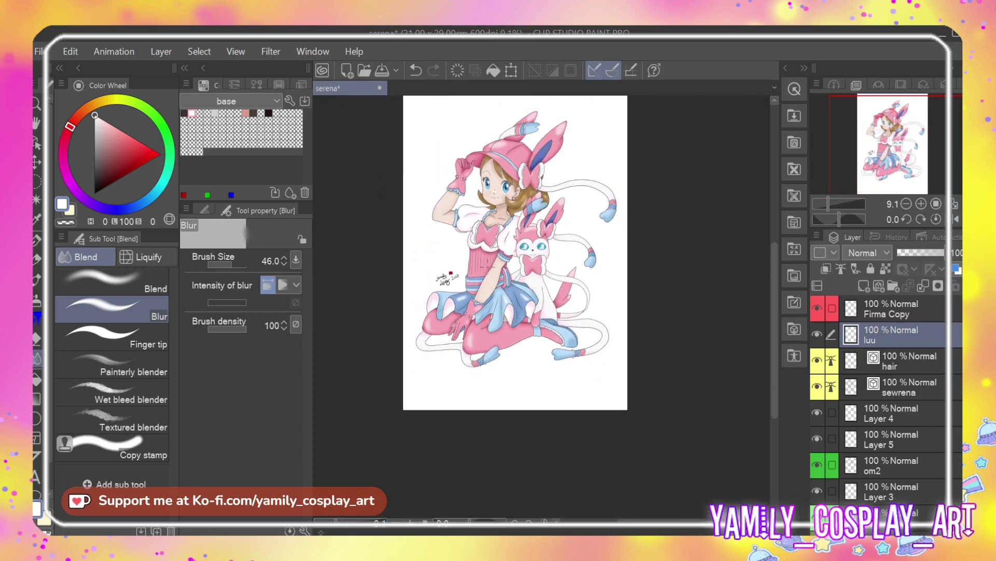
pyautogui.moveTo(776, 263); pyautogui.dragTo(758, 238)
pyautogui.scroll(3, 667, 224)
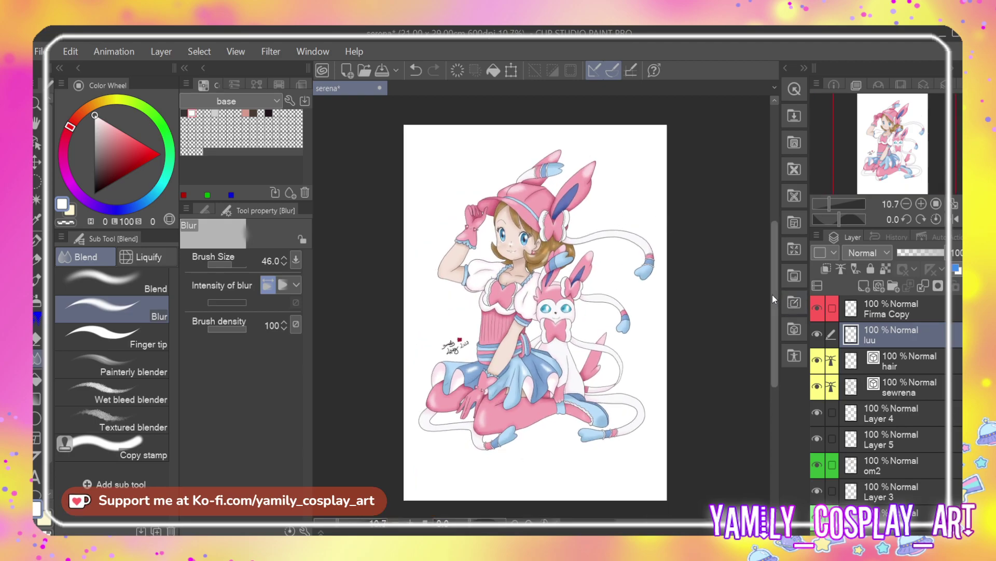
pyautogui.scroll(-1, 772, 294)
pyautogui.scroll(1, 695, 234)
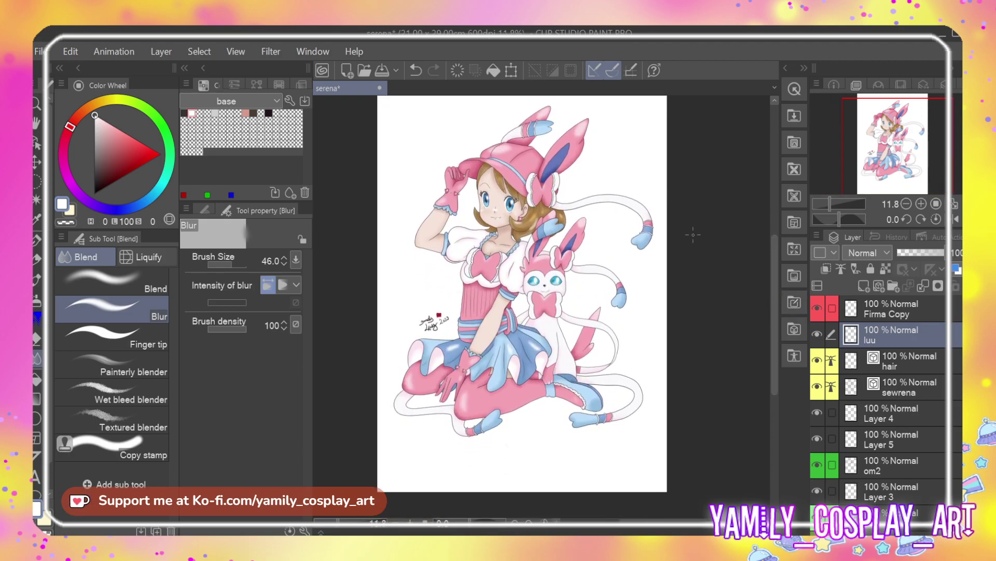
pyautogui.moveTo(773, 274); pyautogui.dragTo(768, 265)
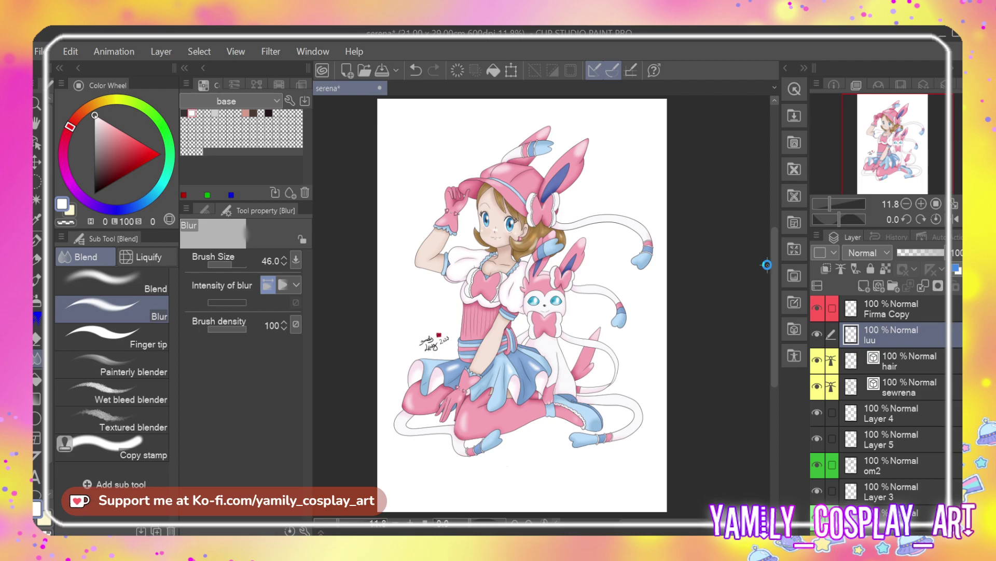
pyautogui.hotkey('ctrl', 's')
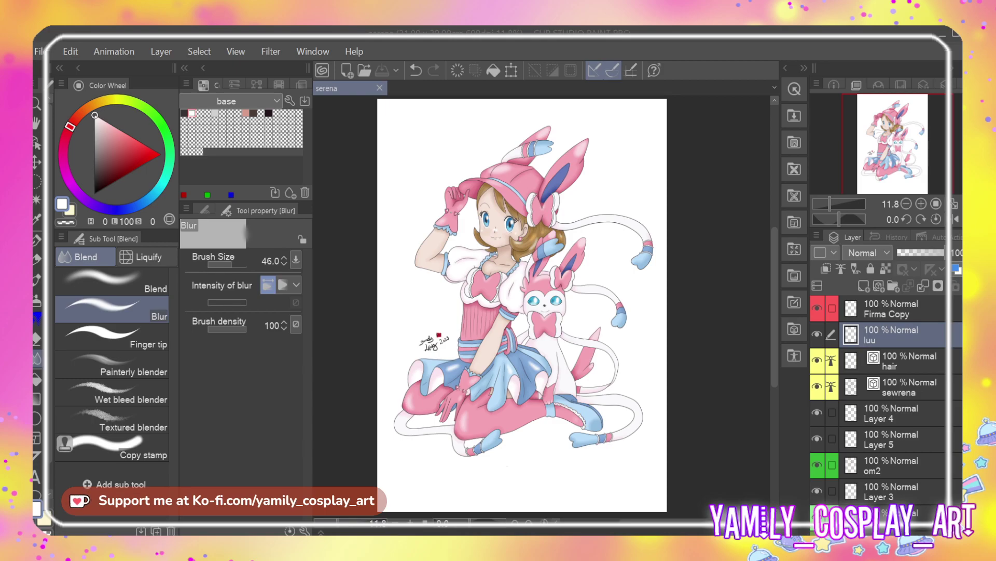
pyautogui.click(731, 332)
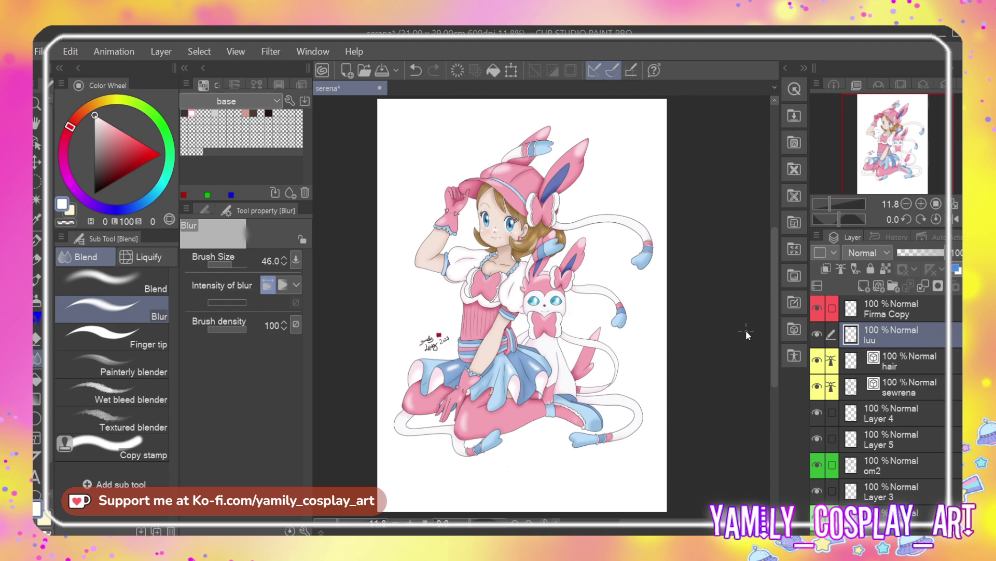
pyautogui.hotkey('ctrl', 's')
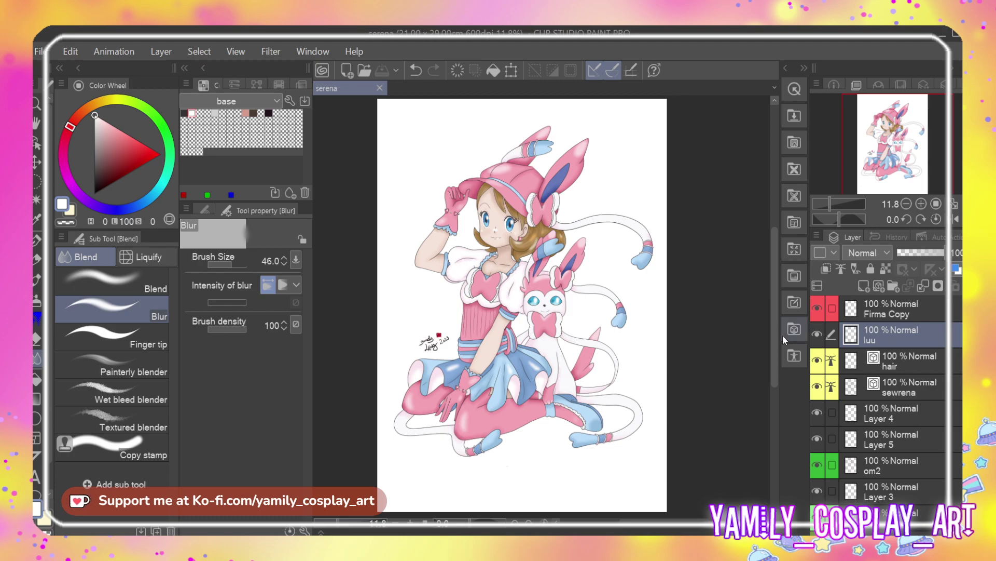